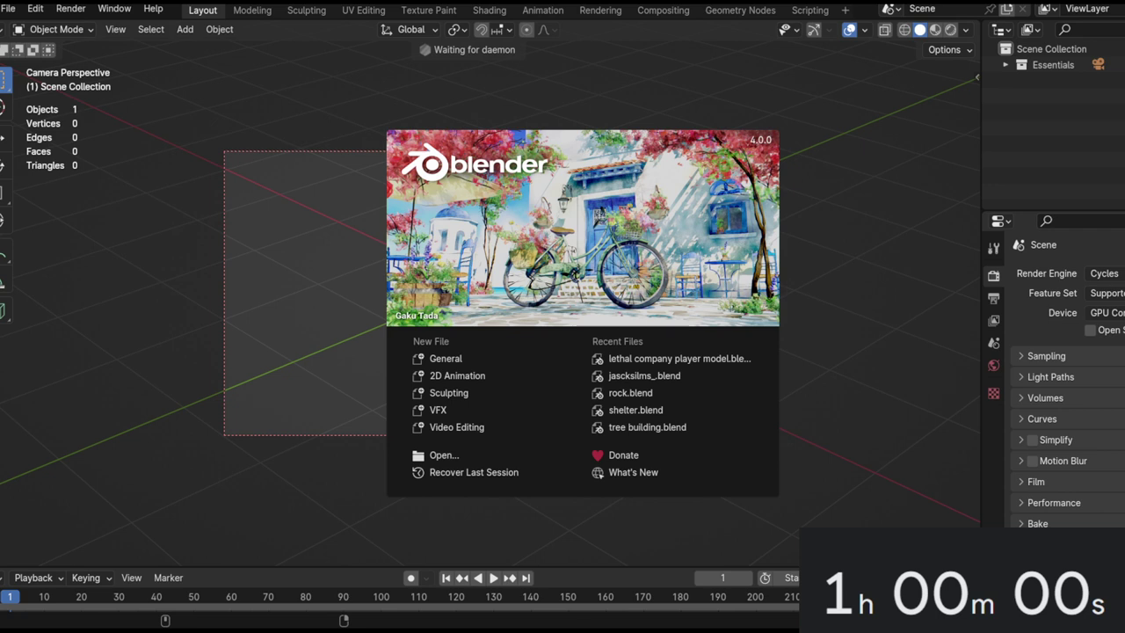
# Dismiss the splash screen and add a cylinder mesh at the world origin.
pyautogui.click(296, 378)
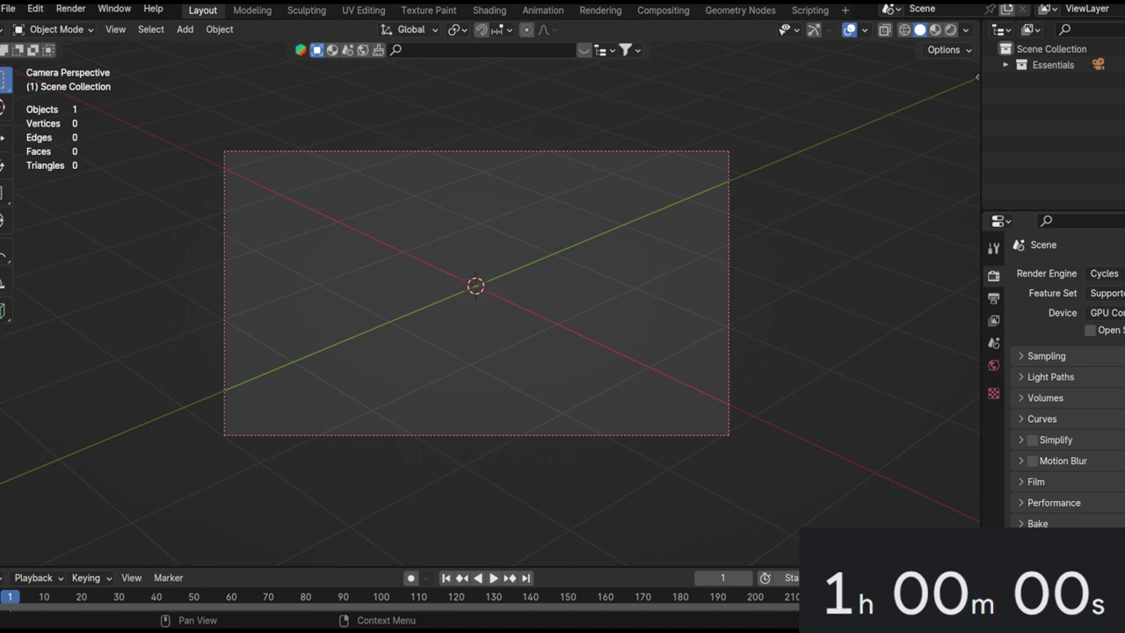
pyautogui.moveTo(430, 321); pyautogui.dragTo(417, 453, button='middle')
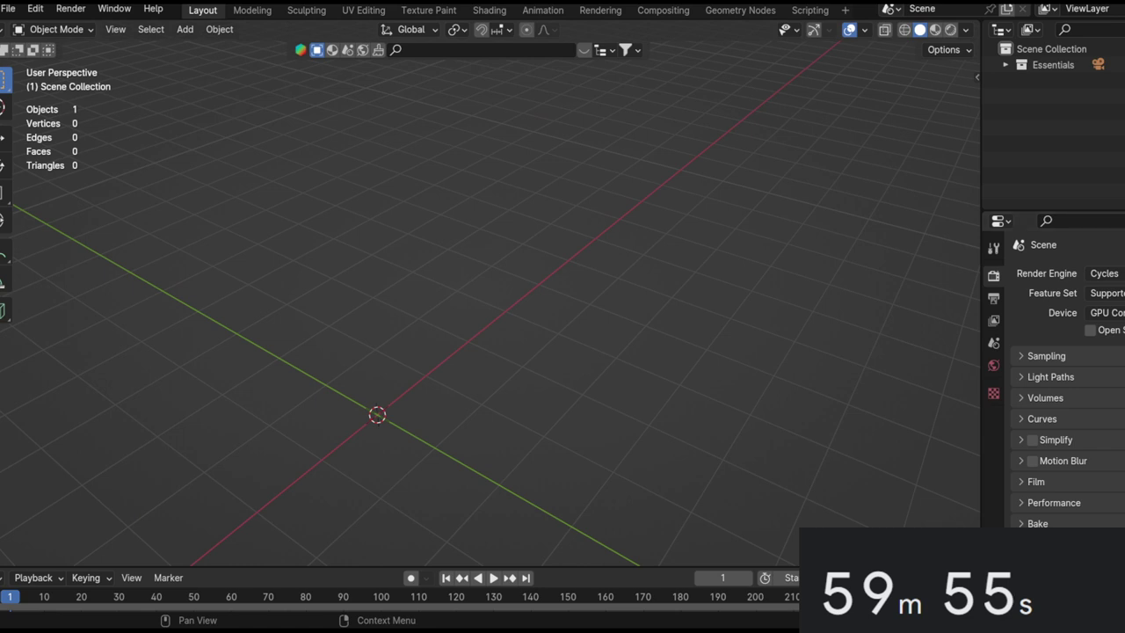
pyautogui.moveTo(418, 452); pyautogui.dragTo(484, 250, button='middle')
pyautogui.hotkey('shift', 'a')
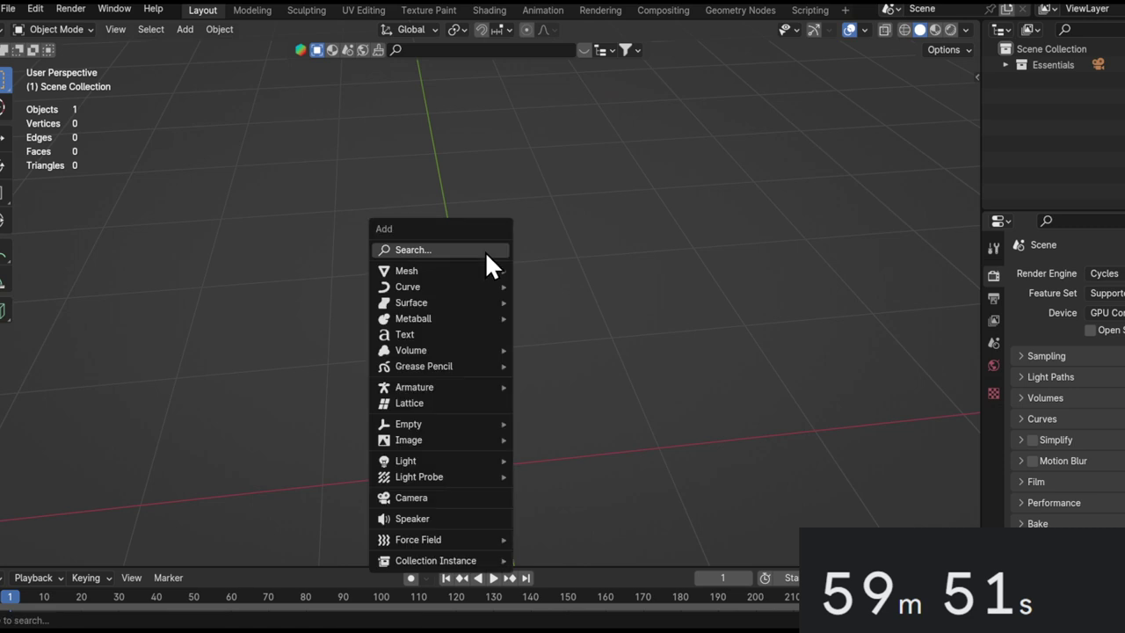
pyautogui.moveTo(497, 272)
pyautogui.click(558, 349)
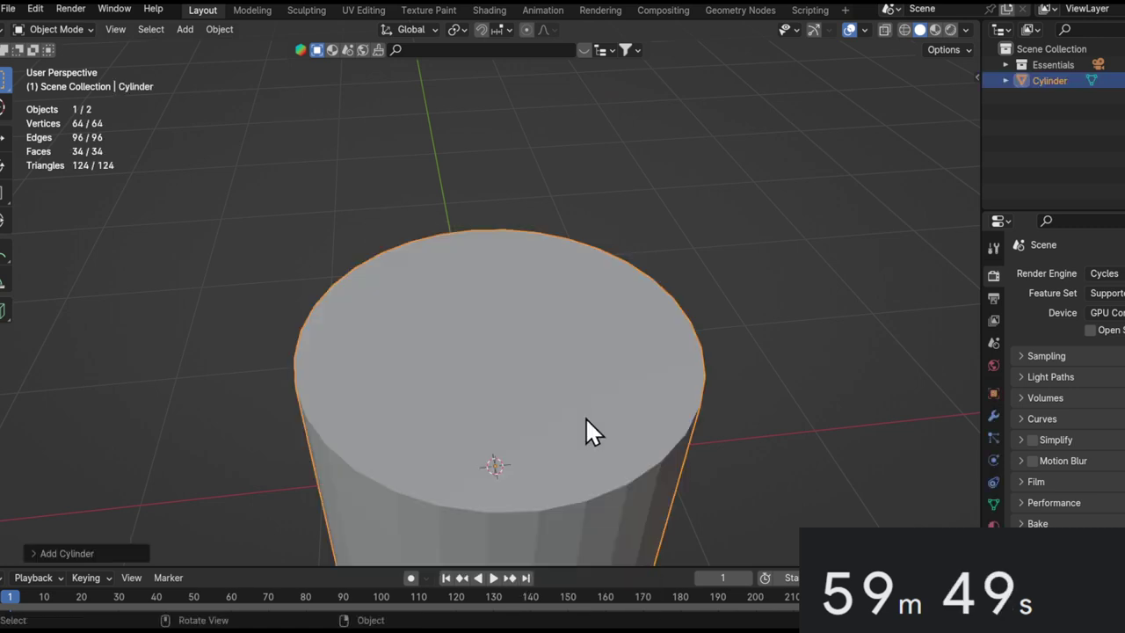
pyautogui.scroll(-4, 607, 369)
pyautogui.moveTo(638, 322); pyautogui.dragTo(608, 337, button='middle')
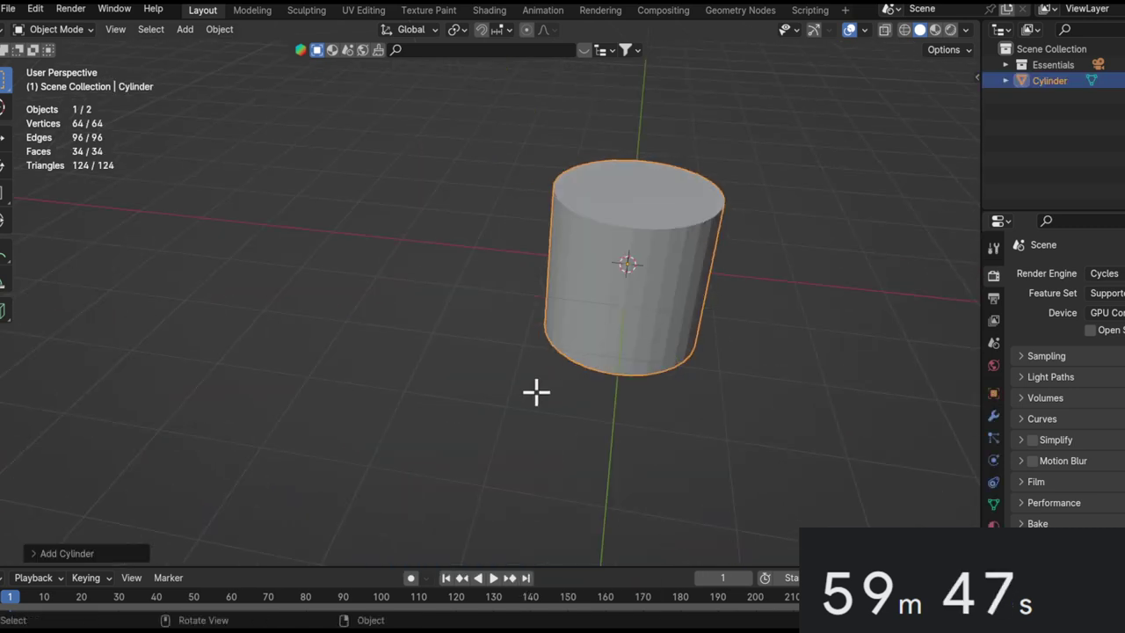
# Flatten the cylinder's mesh along the global Z axis into a thin disc.
pyautogui.press('Tab')
pyautogui.moveTo(536, 392); pyautogui.dragTo(502, 383, button='middle')
pyautogui.press('s')
pyautogui.press('z')
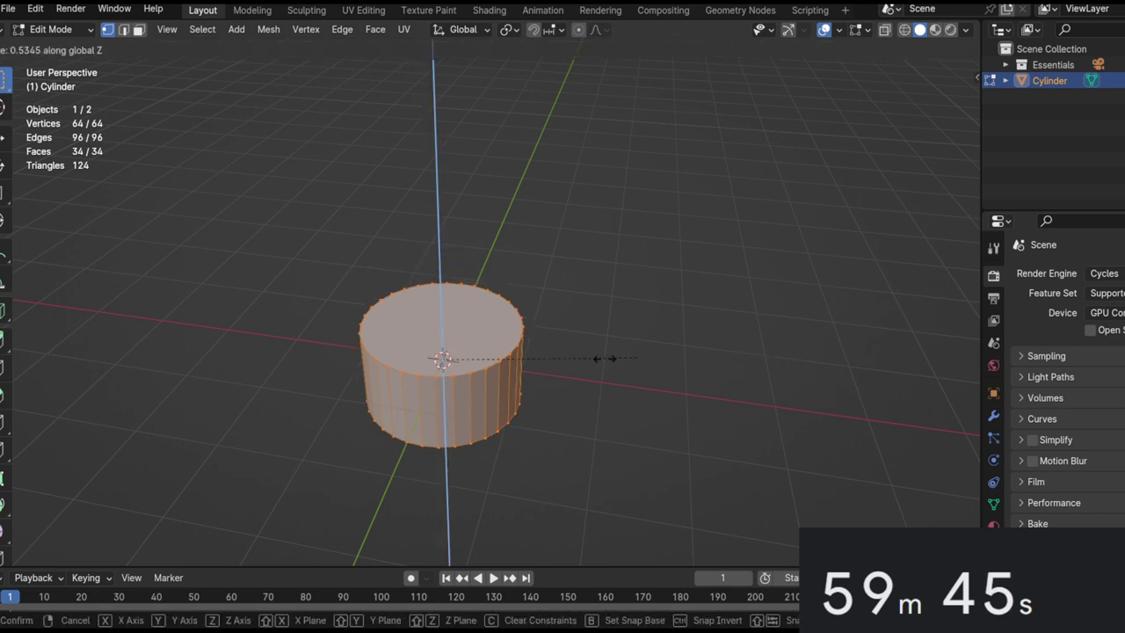
pyautogui.click(640, 382)
pyautogui.press('s')
pyautogui.press('z')
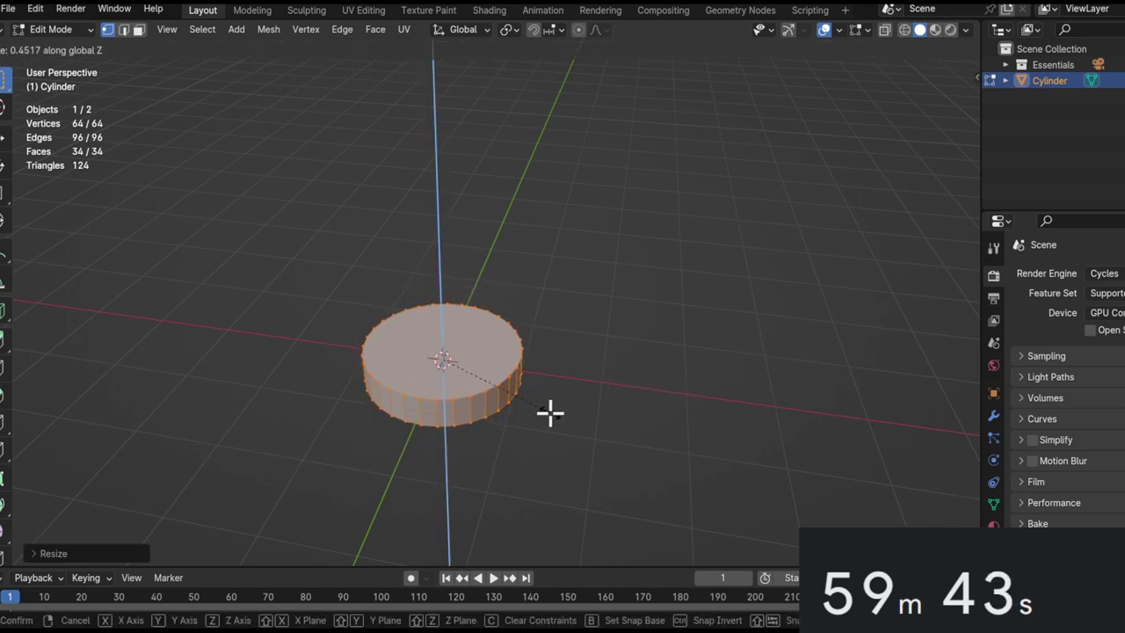
pyautogui.click(523, 400)
# Duplicate the disc straight up along Z to form a second disc high above the base.
pyautogui.moveTo(509, 395); pyautogui.dragTo(536, 355, button='middle')
pyautogui.hotkey('shift', 'd')
pyautogui.press('z')
pyautogui.click(502, 105)
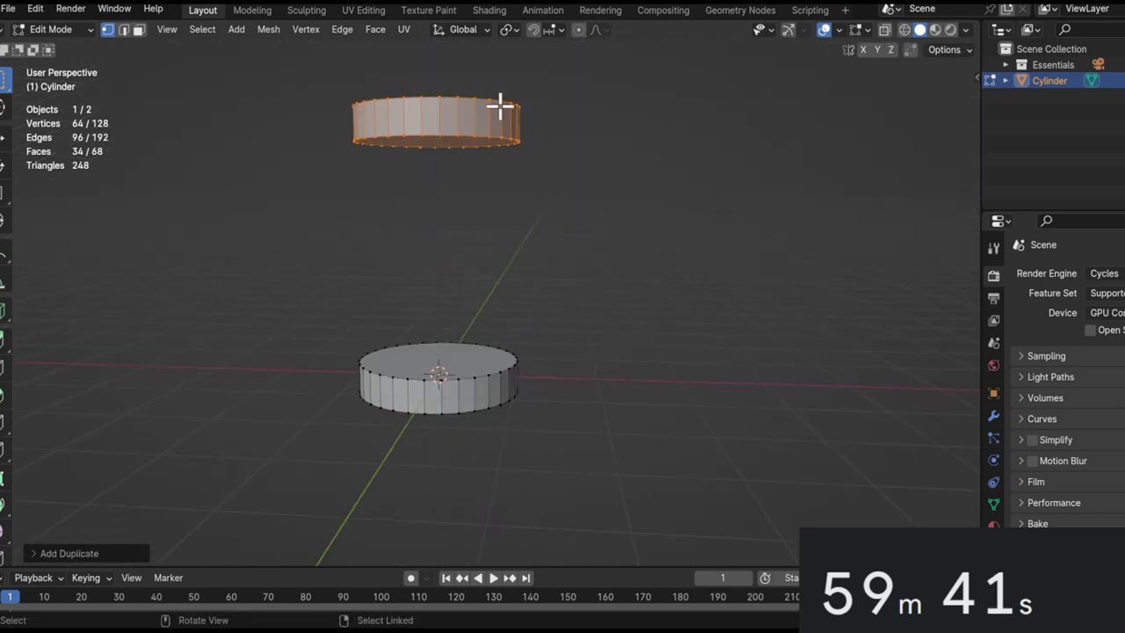
# Duplicate the upper disc down along Z to just above the base disc and shrink the copy into a small cylinder.
pyautogui.moveTo(501, 105); pyautogui.dragTo(598, 217, button='middle')
pyautogui.hotkey('shift', 'd')
pyautogui.press('z')
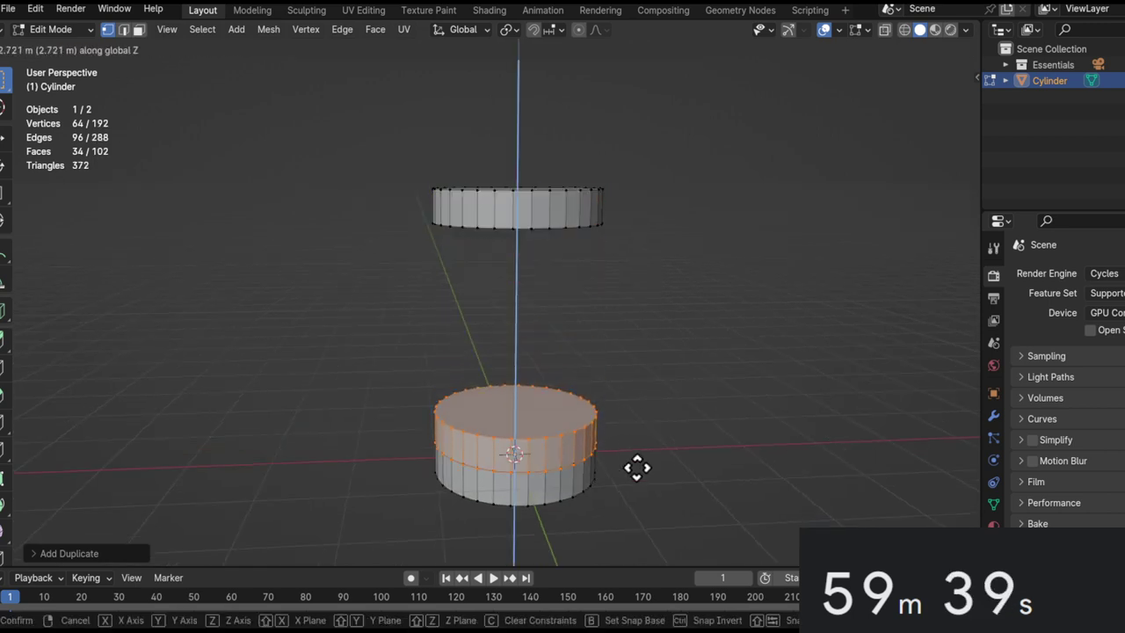
pyautogui.click(638, 467)
pyautogui.moveTo(572, 498); pyautogui.dragTo(699, 463, button='middle')
pyautogui.press('s')
pyautogui.click(527, 472)
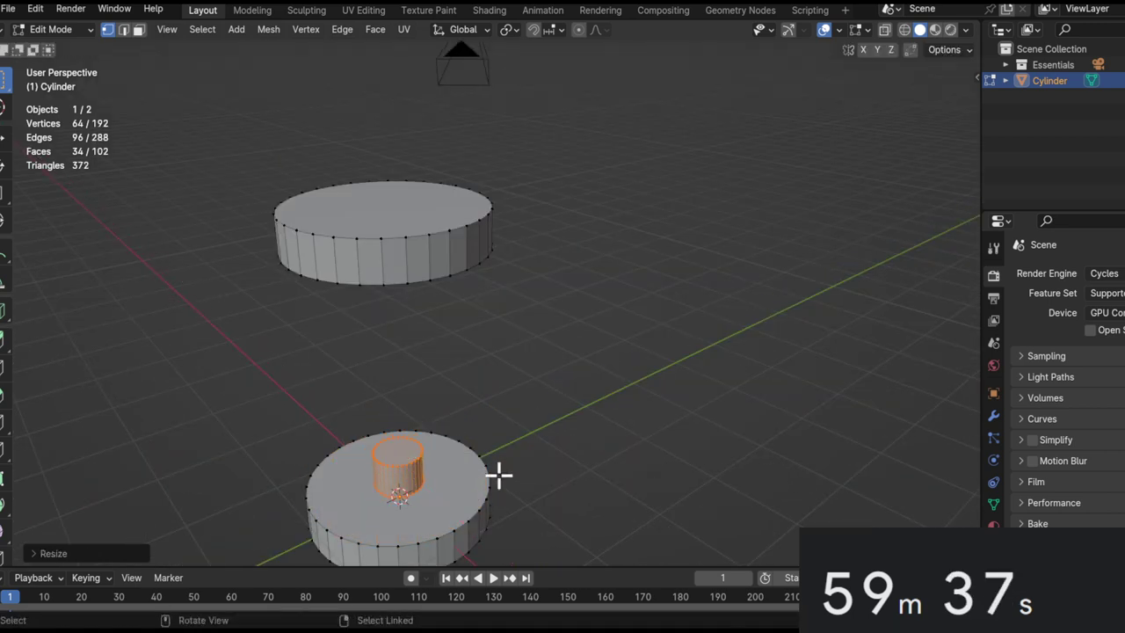
# Stretch the small cylinder along Z into a tall pole.
pyautogui.moveTo(500, 472); pyautogui.dragTo(402, 346, button='middle')
pyautogui.press('s')
pyautogui.press('z')
pyautogui.click(677, 301)
# Move the pole horizontally from the centre to the rim of the discs and make it thinner.
pyautogui.moveTo(623, 316); pyautogui.dragTo(642, 407, button='middle')
pyautogui.press('g')
pyautogui.press('y')
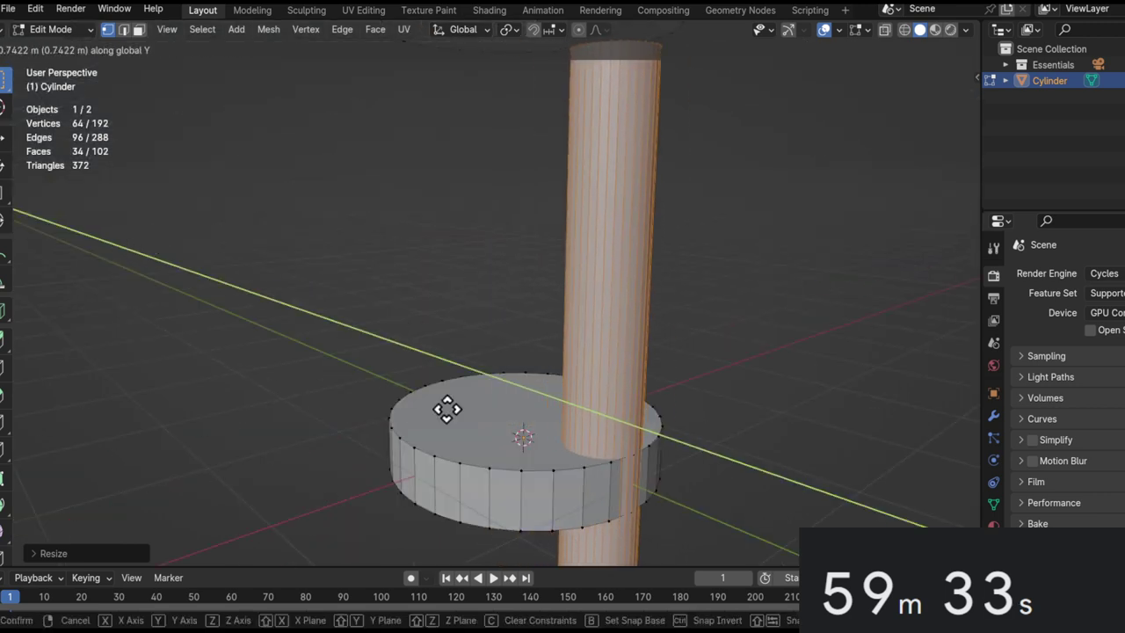
pyautogui.click(575, 467)
pyautogui.moveTo(575, 467); pyautogui.dragTo(814, 502, button='middle')
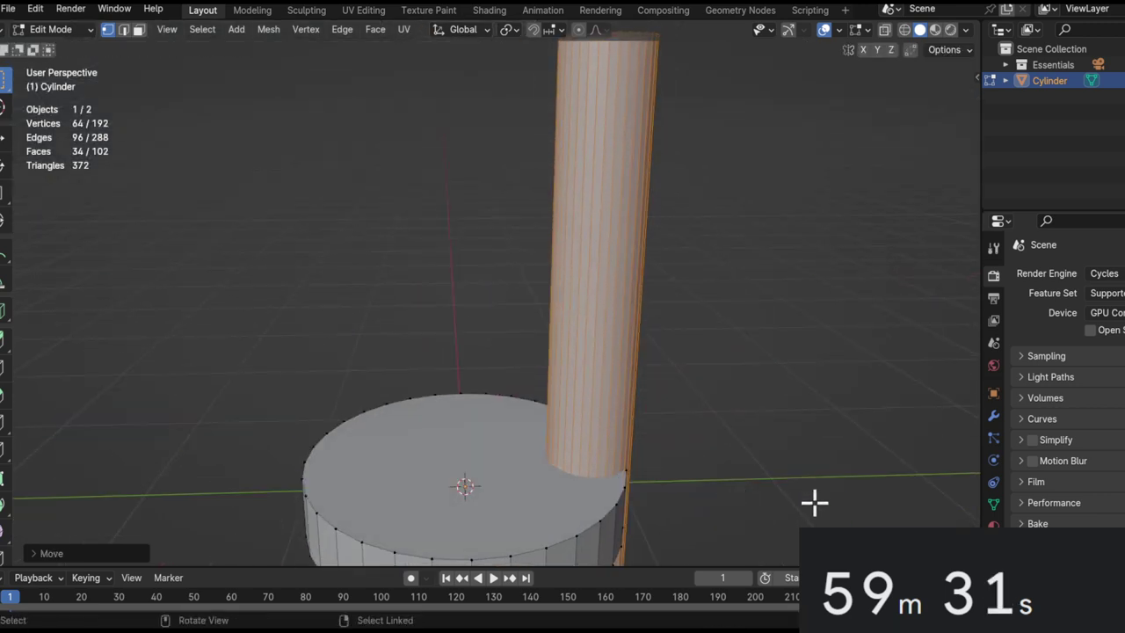
pyautogui.press('g')
pyautogui.hotkey('shift', 'z')
pyautogui.click(621, 477)
pyautogui.keyDown('ctrl'); pyautogui.moveTo(588, 394); pyautogui.dragTo(615, 360, button='middle'); pyautogui.keyUp('ctrl')
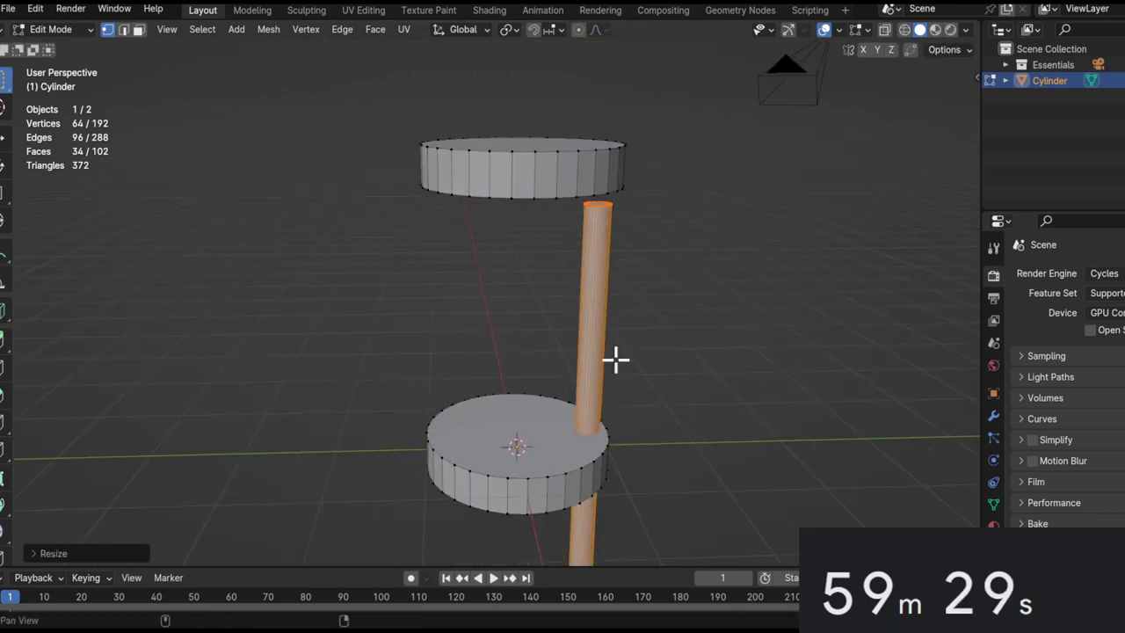
# Delete the cap faces at the upper and lower ends of the pole.
pyautogui.keyDown('alt'); pyautogui.middleClick(600, 208); pyautogui.keyUp('alt')
pyautogui.moveTo(545, 392); pyautogui.dragTo(441, 357, button='middle')
pyautogui.moveTo(493, 325); pyautogui.dragTo(502, 372, button='middle')
pyautogui.press('3')
pyautogui.click(502, 285)
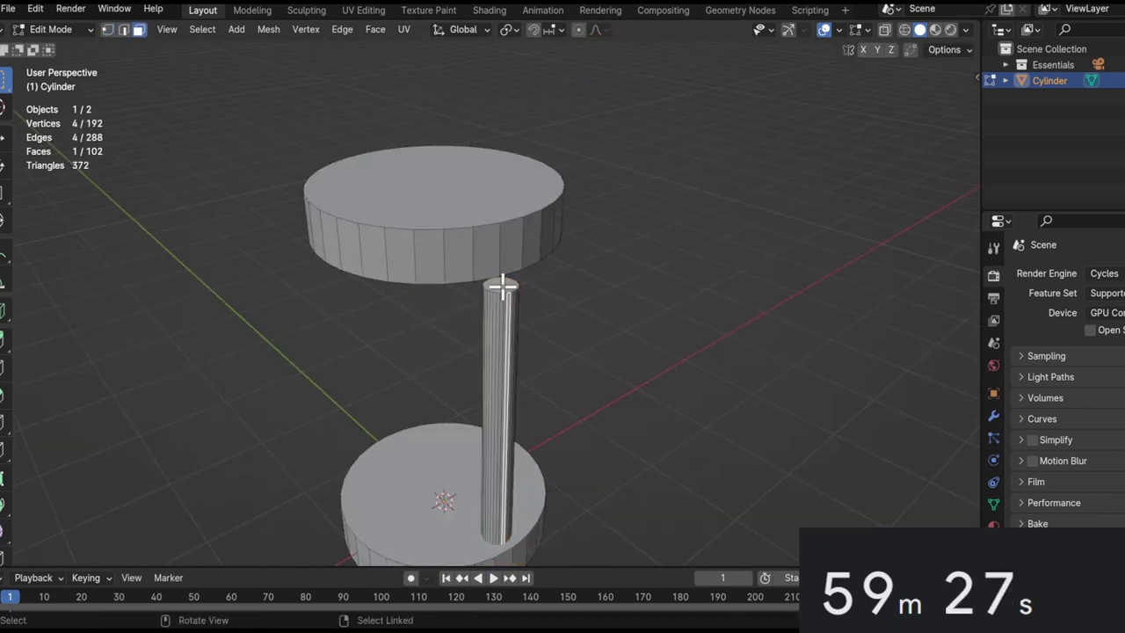
pyautogui.press('x')
pyautogui.click(482, 318)
pyautogui.moveTo(519, 414); pyautogui.dragTo(495, 308, button='middle')
pyautogui.click(450, 457)
pyautogui.press('x')
pyautogui.click(449, 457)
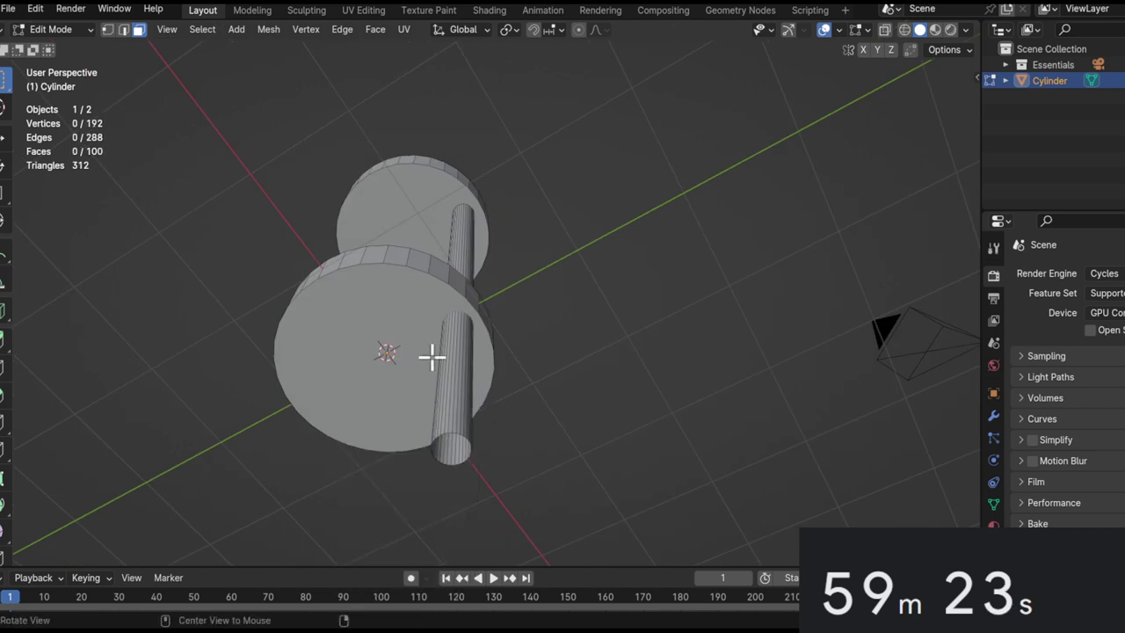
# Raise the whole pole along Z and rescale its height to span the gap between the two discs.
pyautogui.moveTo(427, 343); pyautogui.dragTo(457, 414, button='middle')
pyautogui.press('l')
pyautogui.press('g')
pyautogui.press('z')
pyautogui.click(553, 314)
pyautogui.press('g')
pyautogui.press('z')
pyautogui.click(509, 211)
pyautogui.keyDown('shift'); pyautogui.moveTo(509, 211); pyautogui.dragTo(571, 427, button='middle'); pyautogui.keyUp('shift')
pyautogui.press('s')
pyautogui.press('z')
pyautogui.click(798, 407)
# Adjust the pole along Y and Z so it stands inside the rim and connects the base disc to the upper disc.
pyautogui.moveTo(799, 407); pyautogui.dragTo(735, 464, button='middle')
pyautogui.press('g')
pyautogui.press('y')
pyautogui.click(724, 464)
pyautogui.press('g')
pyautogui.press('z')
pyautogui.click(630, 436)
pyautogui.keyDown('shift'); pyautogui.moveTo(630, 436); pyautogui.dragTo(666, 307, button='middle'); pyautogui.keyUp('shift')
pyautogui.moveTo(666, 307); pyautogui.dragTo(650, 386, button='middle')
pyautogui.press('g')
pyautogui.press('y')
pyautogui.click(523, 400)
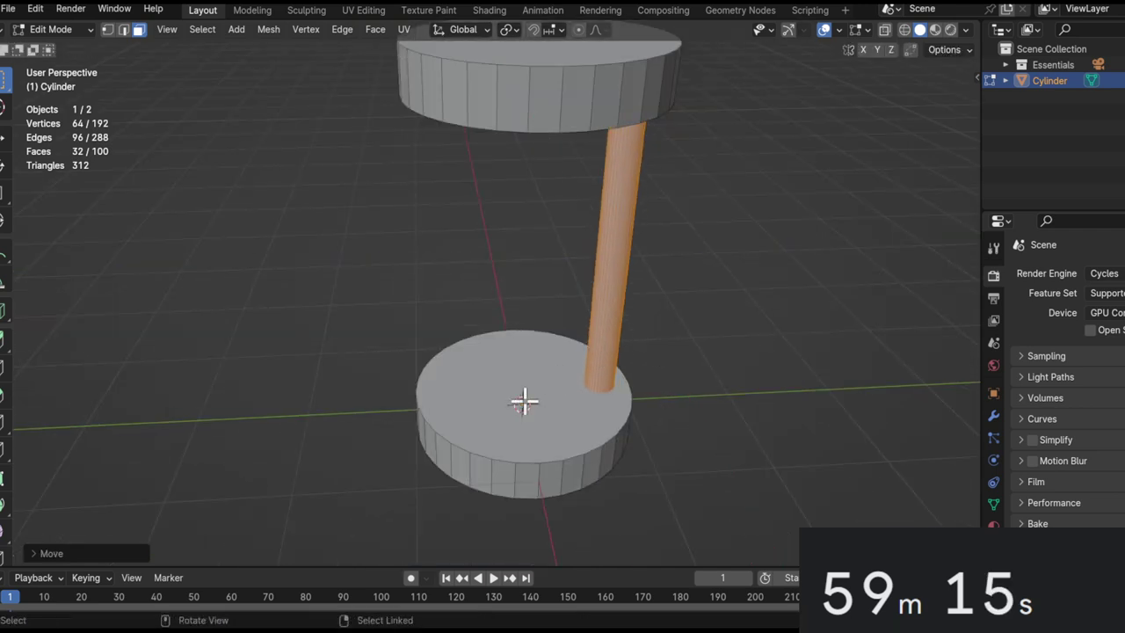
# Duplicate the base disc's top face in place, scale the copy down, and extrude it up into a wide cylinder.
pyautogui.click(522, 401)
pyautogui.hotkey('shift', 'd')
pyautogui.rightClick(746, 397)
pyautogui.press('s')
pyautogui.click(718, 395)
pyautogui.press('e')
pyautogui.click(704, 286)
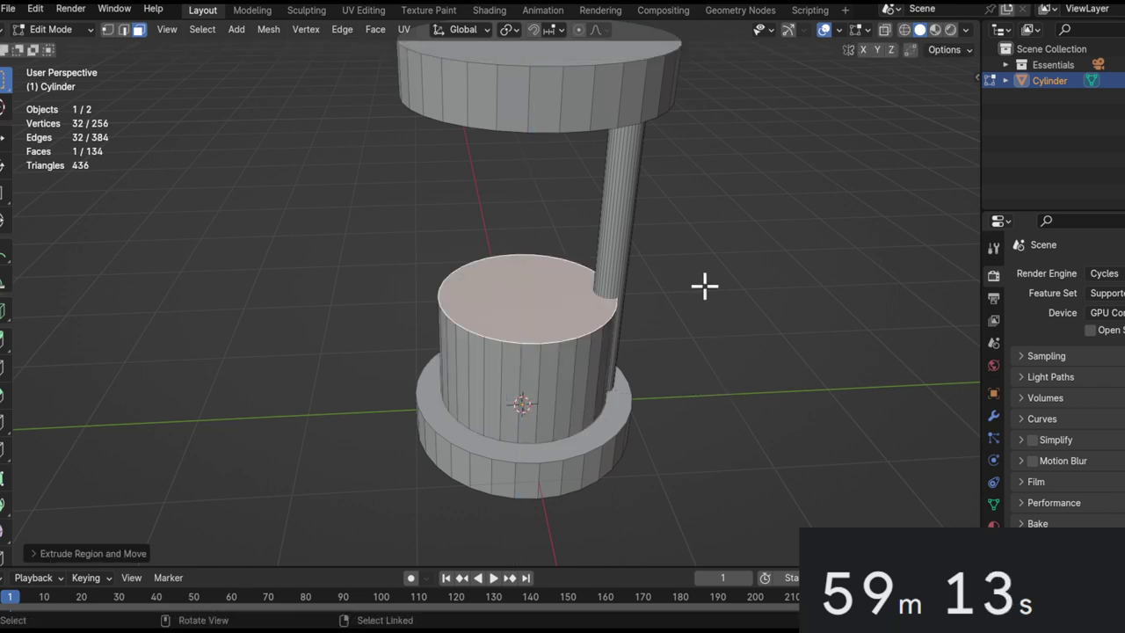
# Extrude the inner cylinder's top face, then scale it in and raise it along Z to form a sloped shoulder.
pyautogui.moveTo(704, 286); pyautogui.dragTo(718, 311, button='middle')
pyautogui.press('e')
pyautogui.rightClick(821, 374)
pyautogui.press('s')
pyautogui.click(675, 314)
pyautogui.press('g')
pyautogui.press('z')
pyautogui.click(610, 297)
# Shrink the shoulder's top face and extrude it upward into a narrow bottle neck.
pyautogui.keyDown('alt'); pyautogui.moveTo(571, 264); pyautogui.dragTo(627, 411); pyautogui.keyUp('alt')
pyautogui.press('l')
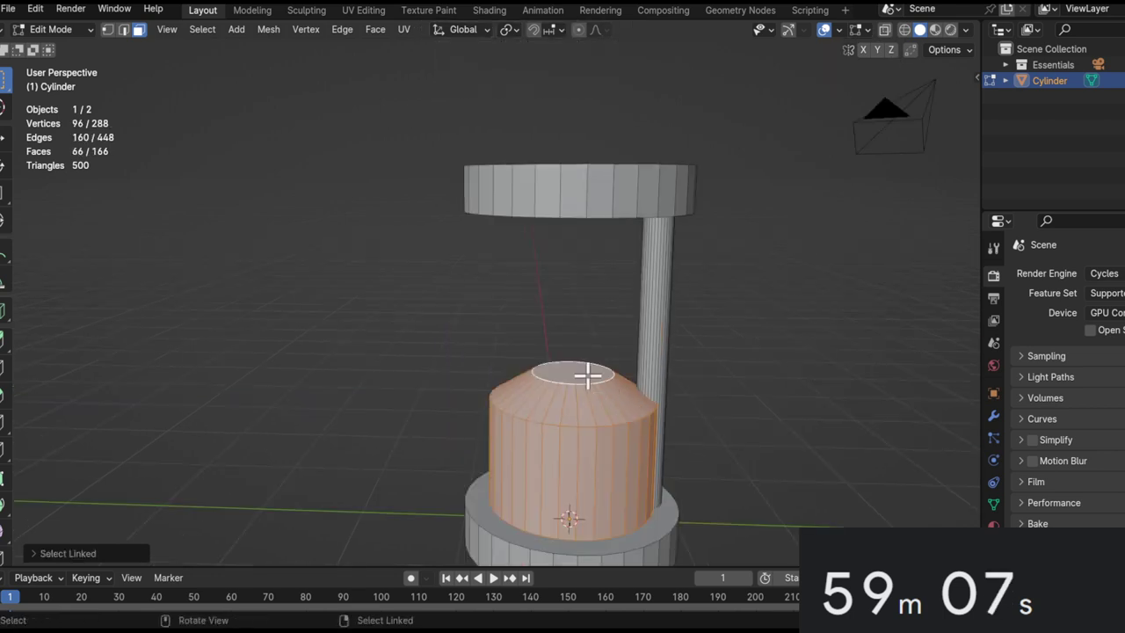
pyautogui.click(587, 376)
pyautogui.keyDown('alt'); pyautogui.moveTo(741, 421); pyautogui.dragTo(772, 406); pyautogui.keyUp('alt')
pyautogui.press('s')
pyautogui.click(706, 430)
pyautogui.press('e')
pyautogui.click(712, 340)
pyautogui.moveTo(743, 382); pyautogui.dragTo(765, 448, button='middle')
# Select the whole bottle shape and scale it narrower in X and Y only.
pyautogui.click(585, 386)
pyautogui.press('l')
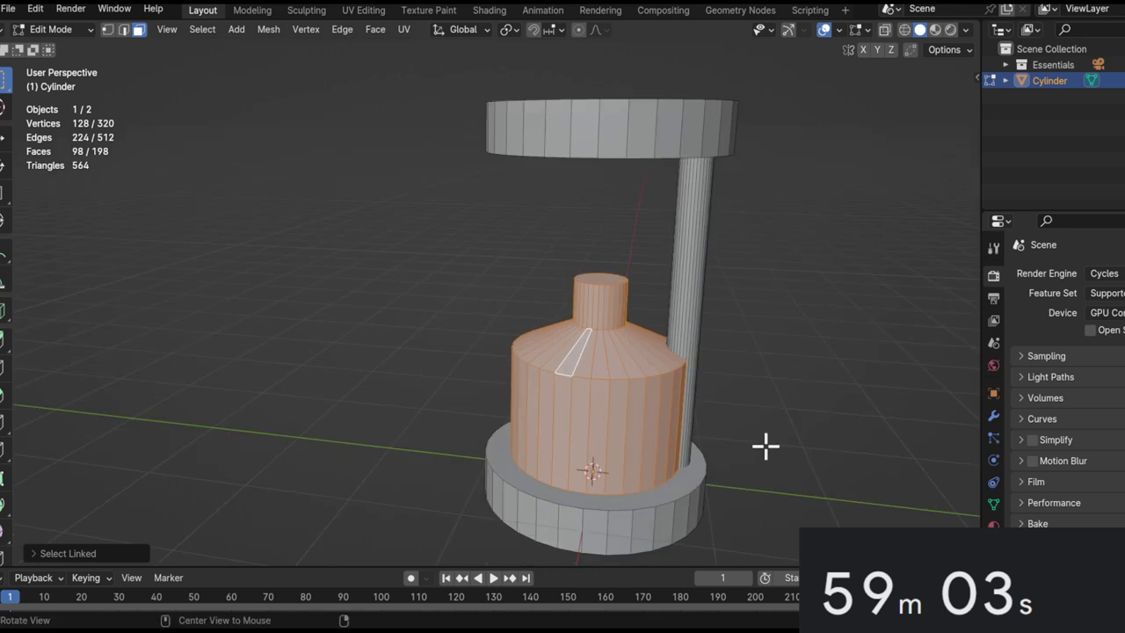
pyautogui.press('s')
pyautogui.hotkey('shift', 'z')
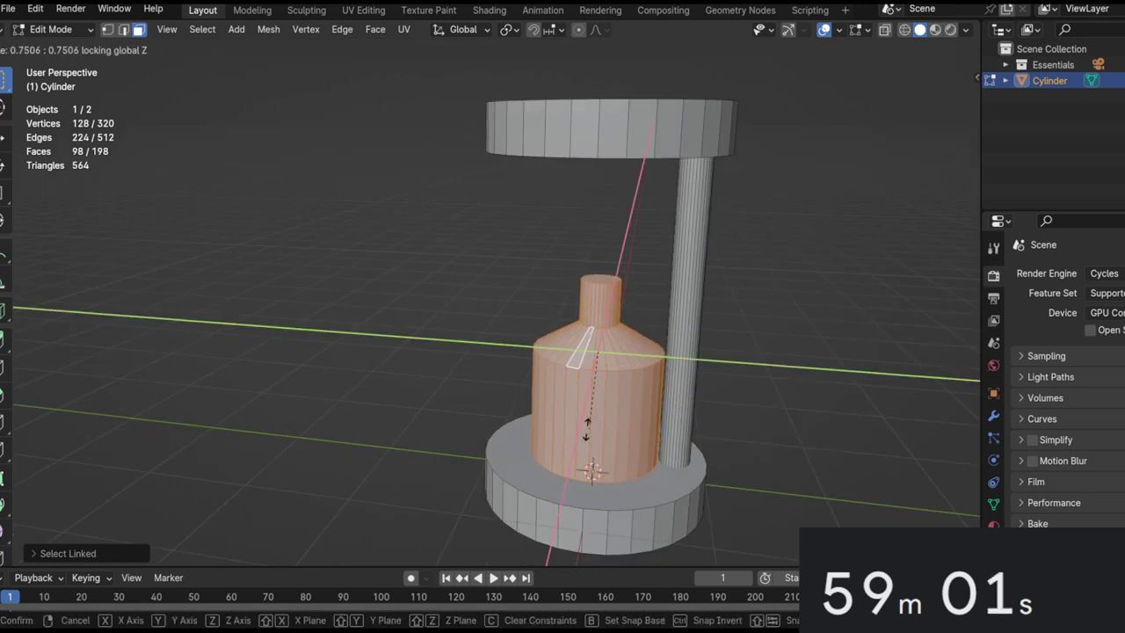
pyautogui.click(563, 413)
pyautogui.scroll(3, 612, 396)
pyautogui.hotkey('alt', 'z')
pyautogui.moveTo(627, 455); pyautogui.dragTo(557, 515, button='middle')
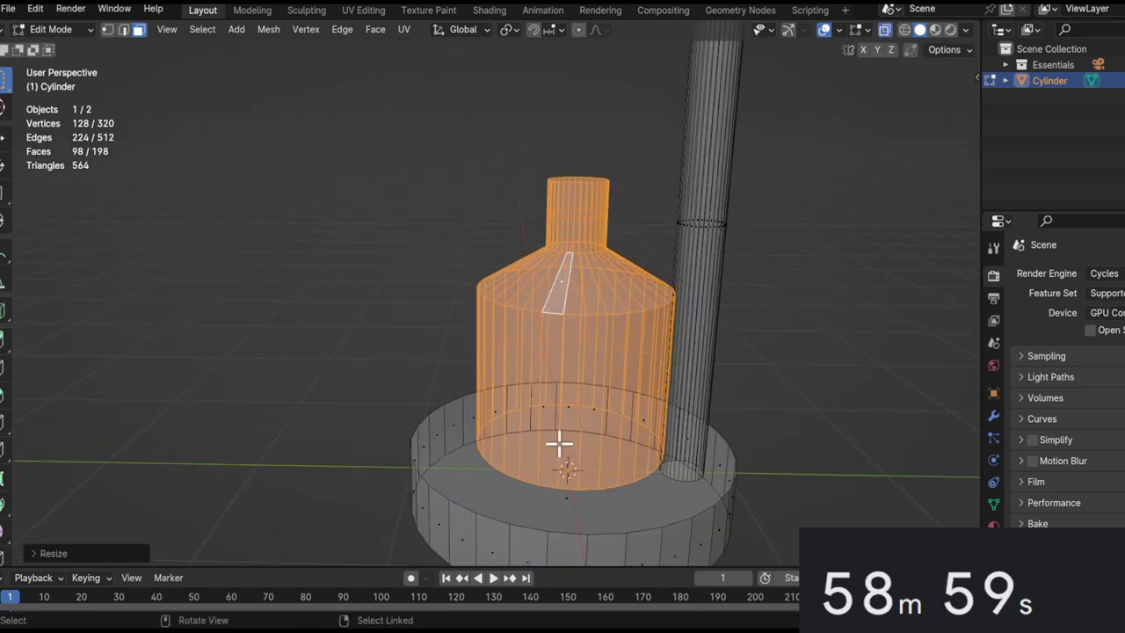
pyautogui.click(572, 446)
pyautogui.click(583, 452)
pyautogui.press('s')
pyautogui.rightClick(830, 473)
pyautogui.hotkey('alt', 'z')
# Bevel the edge loop between the bottle's body and shoulder with 5 segments to round it into a dome.
pyautogui.keyDown('shift'); pyautogui.moveTo(659, 330); pyautogui.dragTo(615, 354, button='middle'); pyautogui.keyUp('shift')
pyautogui.press('2')
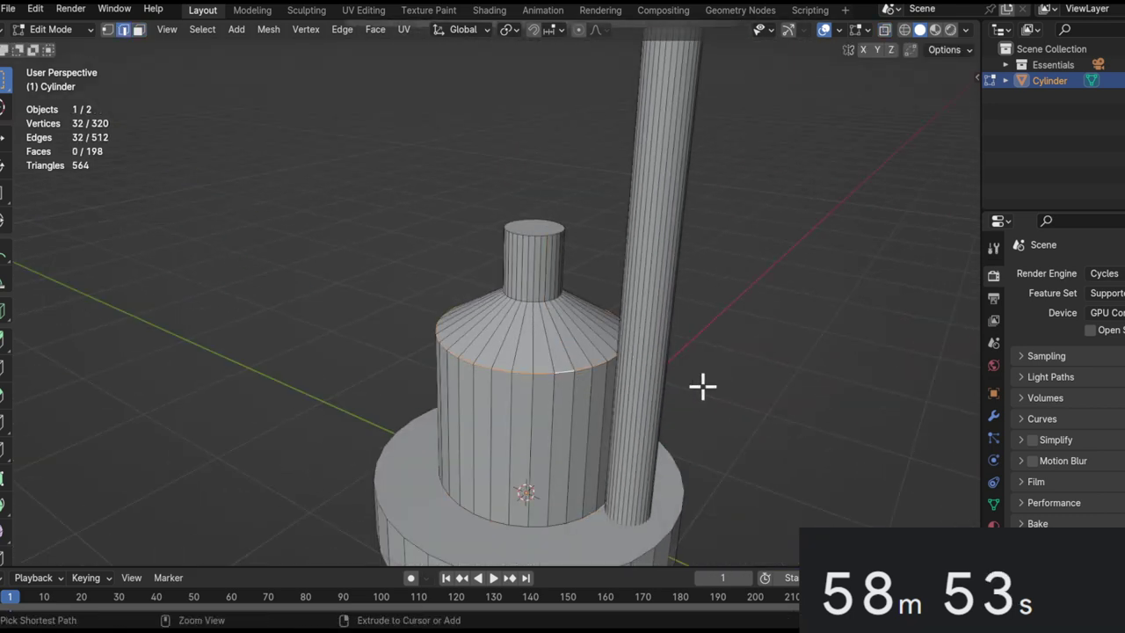
pyautogui.hotkey('ctrl', 'b')
pyautogui.scroll(4, 782, 403)
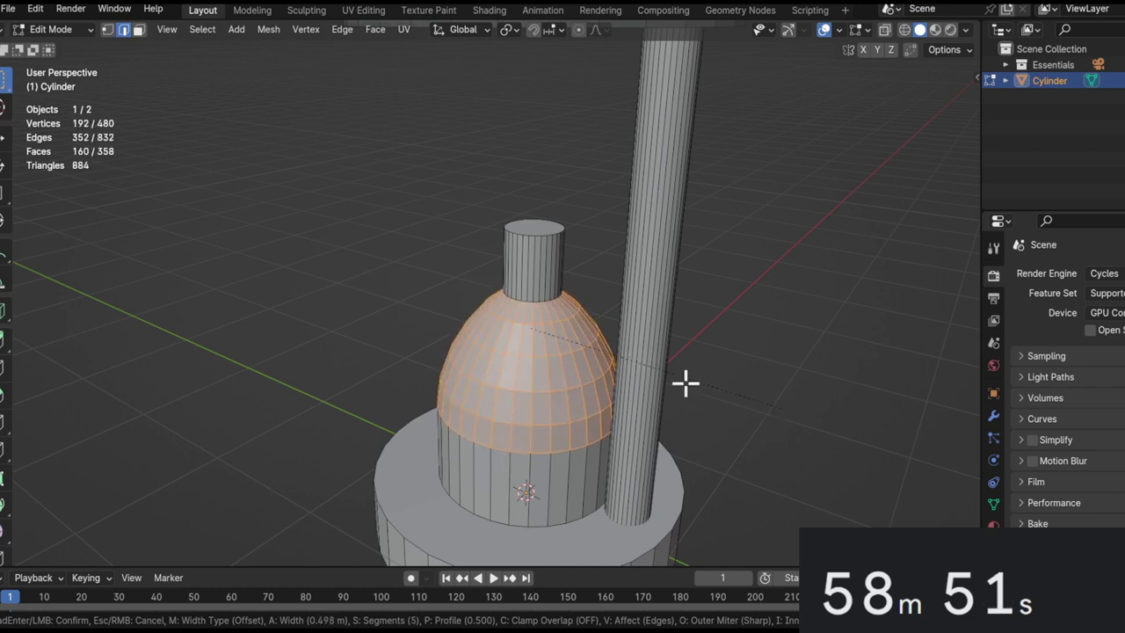
pyautogui.click(748, 425)
# Return to Object Mode and apply smooth shading to the object.
pyautogui.press('Tab')
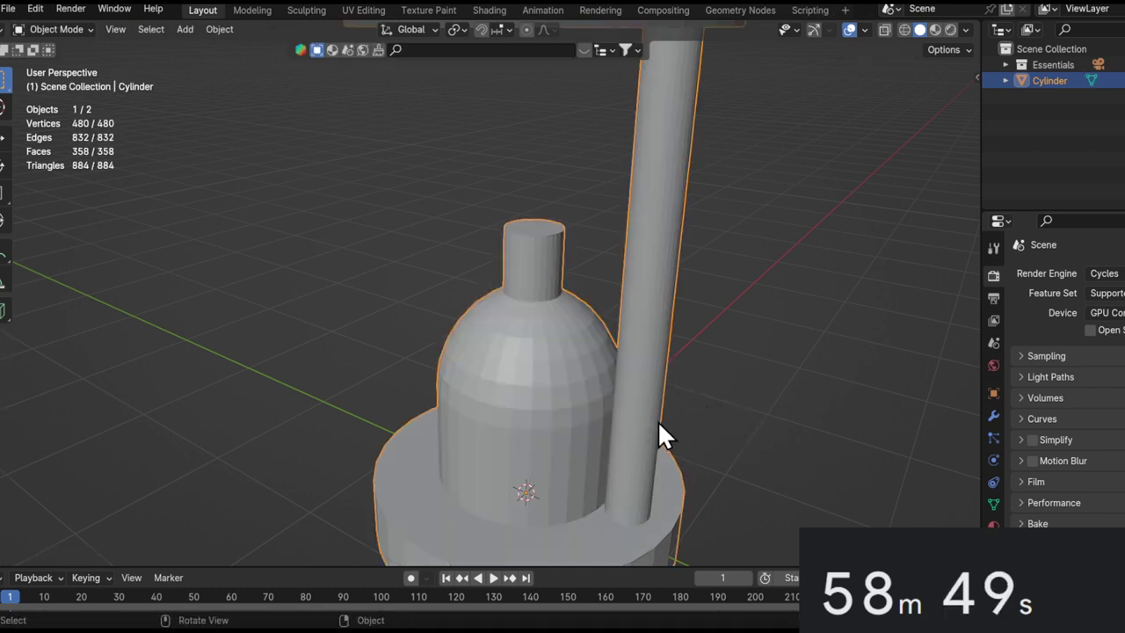
pyautogui.scroll(-4, 694, 448)
pyautogui.moveTo(703, 478); pyautogui.dragTo(659, 440, button='middle')
pyautogui.rightClick(659, 440)
pyautogui.click(628, 321)
# Bevel the edge loop where the bottle's neck meets the dome with 3 segments and inspect it in Object Mode.
pyautogui.keyDown('alt'); pyautogui.keyDown('shift'); pyautogui.moveTo(629, 323); pyautogui.dragTo(542, 238); pyautogui.keyUp('shift'); pyautogui.keyUp('alt')
pyautogui.keyDown('alt'); pyautogui.moveTo(541, 237); pyautogui.dragTo(544, 315); pyautogui.keyUp('alt')
pyautogui.press('Tab')
pyautogui.keyDown('ctrl'); pyautogui.keyDown('alt'); pyautogui.moveTo(515, 231); pyautogui.dragTo(565, 419); pyautogui.keyUp('alt'); pyautogui.keyUp('ctrl')
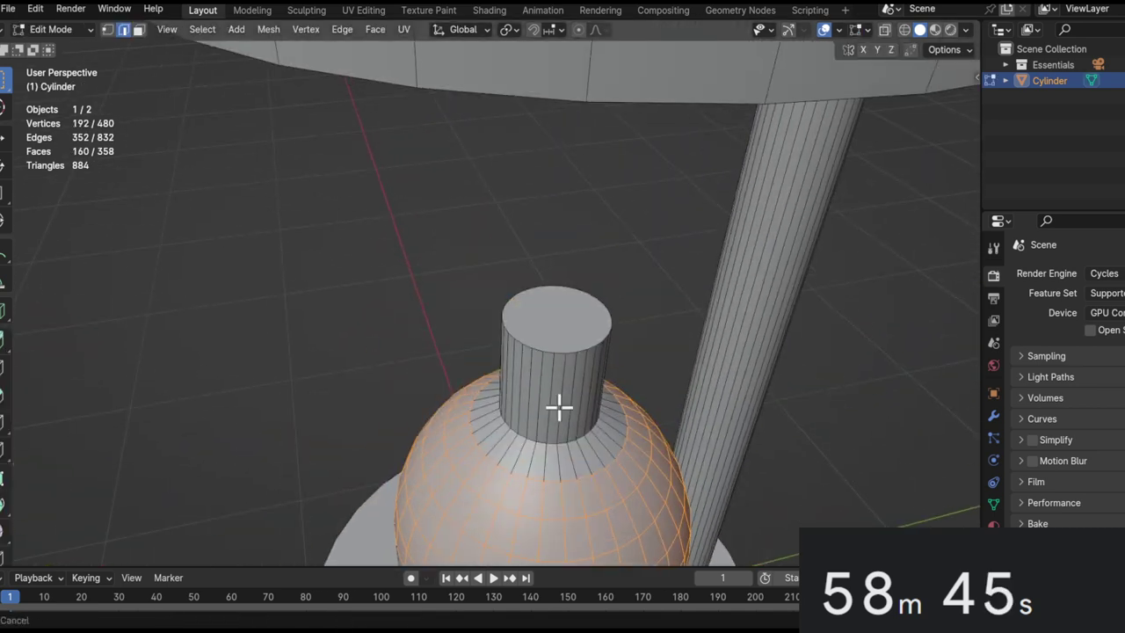
pyautogui.keyDown('ctrl'); pyautogui.moveTo(565, 418); pyautogui.dragTo(575, 430, button='middle'); pyautogui.keyUp('ctrl')
pyautogui.keyDown('alt'); pyautogui.click(555, 458); pyautogui.keyUp('alt')
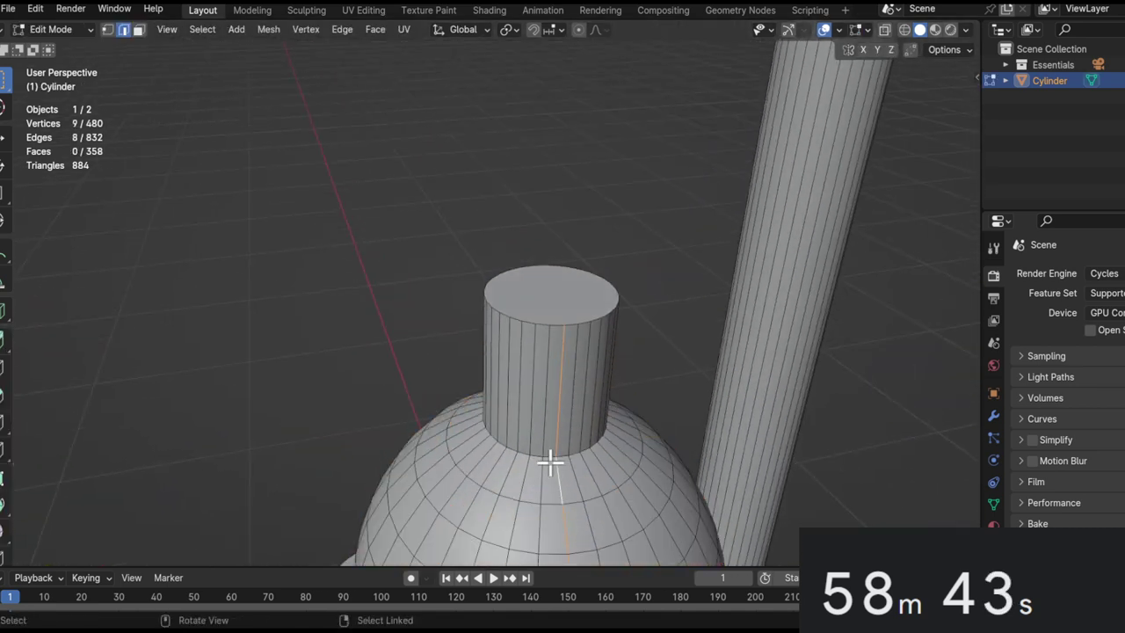
pyautogui.hotkey('ctrl', 'b')
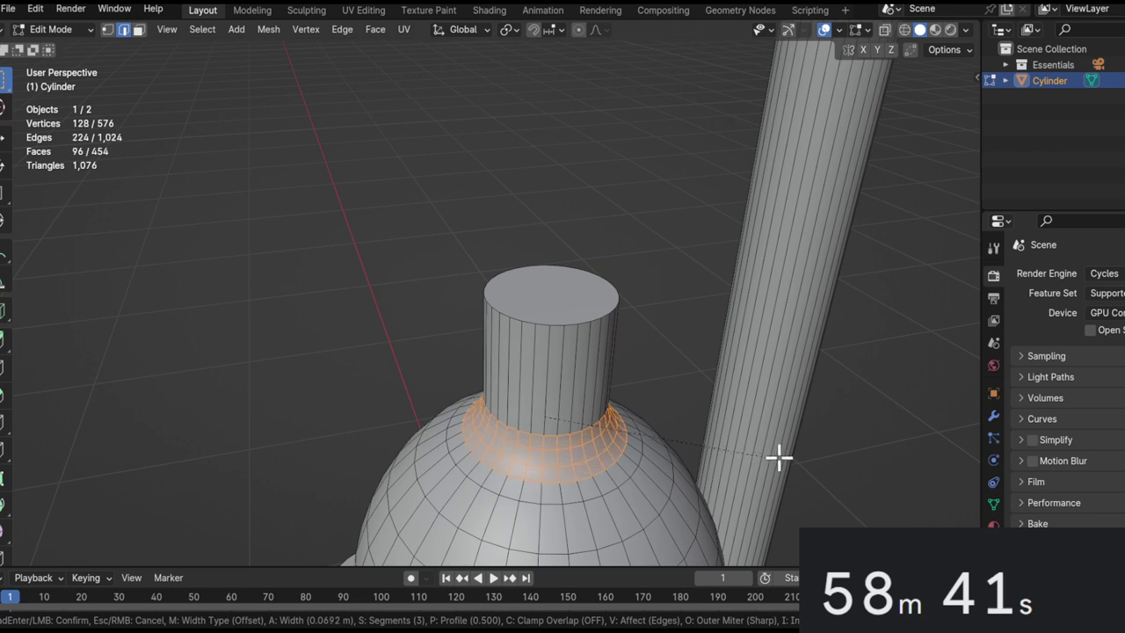
pyautogui.click(778, 453)
pyautogui.press('Tab')
pyautogui.moveTo(717, 430); pyautogui.dragTo(590, 325, button='middle')
# Add a centred loop cut around the base disc's side and bevel it into two loops near the disc's edges.
pyautogui.press('Tab')
pyautogui.keyDown('shift'); pyautogui.moveTo(635, 446); pyautogui.dragTo(590, 336, button='middle'); pyautogui.keyUp('shift')
pyautogui.hotkey('ctrl', 'r')
pyautogui.click(572, 343)
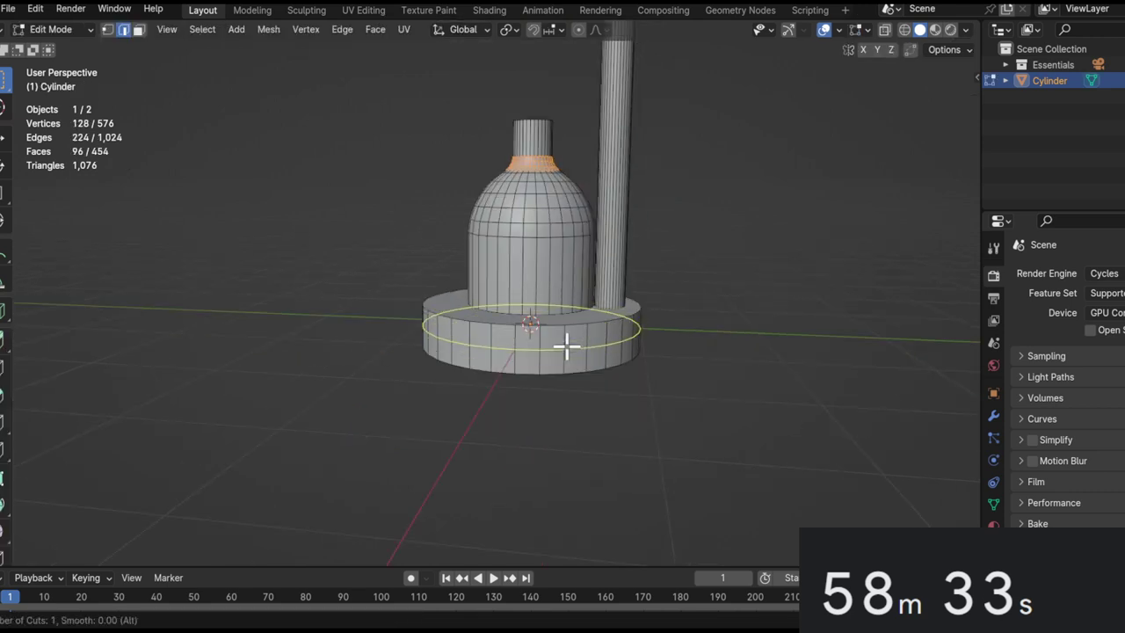
pyautogui.rightClick(572, 344)
pyautogui.scroll(2, 601, 315)
pyautogui.scroll(1, 601, 315)
pyautogui.moveTo(617, 307); pyautogui.dragTo(624, 281, button='middle')
pyautogui.hotkey('ctrl', 'b')
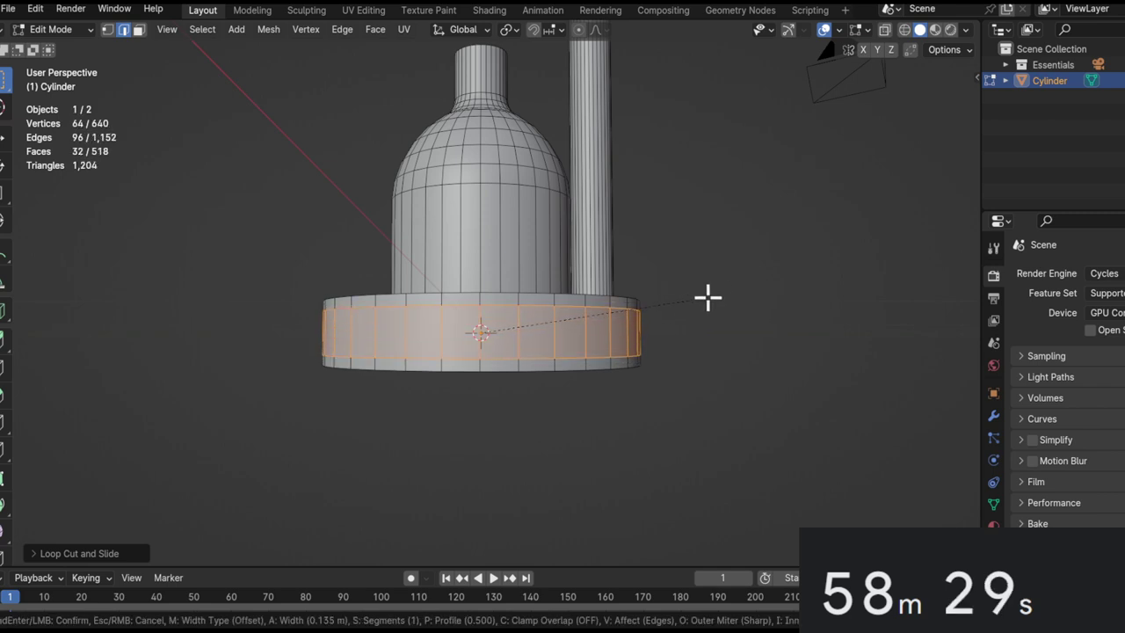
pyautogui.click(736, 307)
# Select the narrow upper and lower face bands around the base disc and extrude them outward along their normals.
pyautogui.scroll(2, 650, 268)
pyautogui.keyDown('shift'); pyautogui.moveTo(735, 307); pyautogui.dragTo(589, 289, button='middle'); pyautogui.keyUp('shift')
pyautogui.keyDown('alt'); pyautogui.click(580, 287); pyautogui.keyUp('alt')
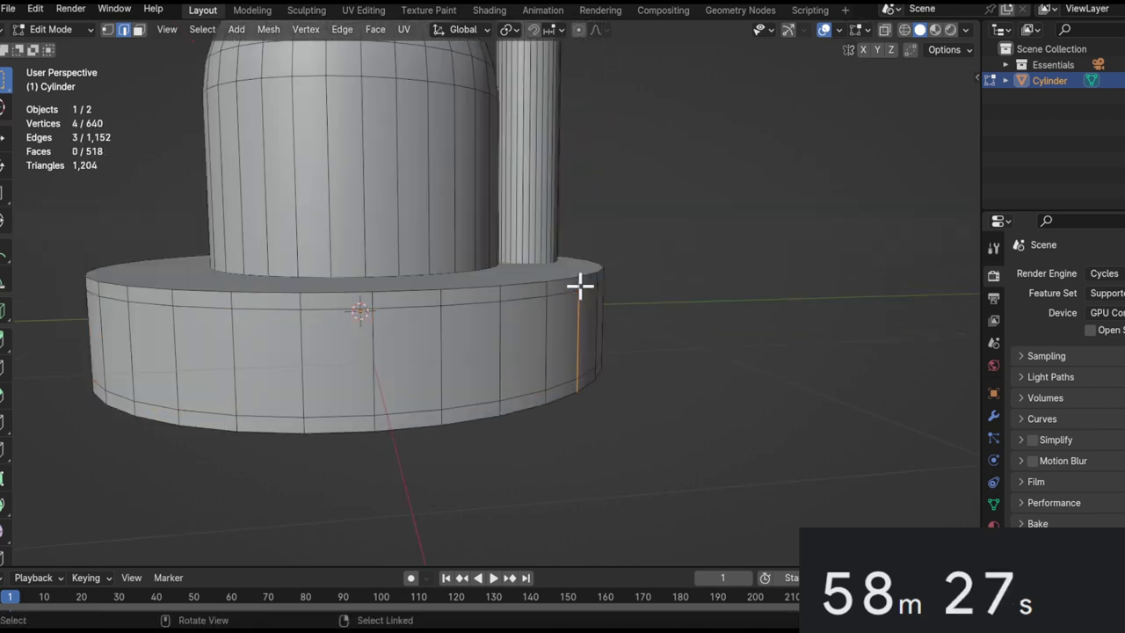
pyautogui.press('3')
pyautogui.keyDown('alt'); pyautogui.click(581, 284); pyautogui.keyUp('alt')
pyautogui.keyDown('alt'); pyautogui.click(581, 286); pyautogui.keyUp('alt')
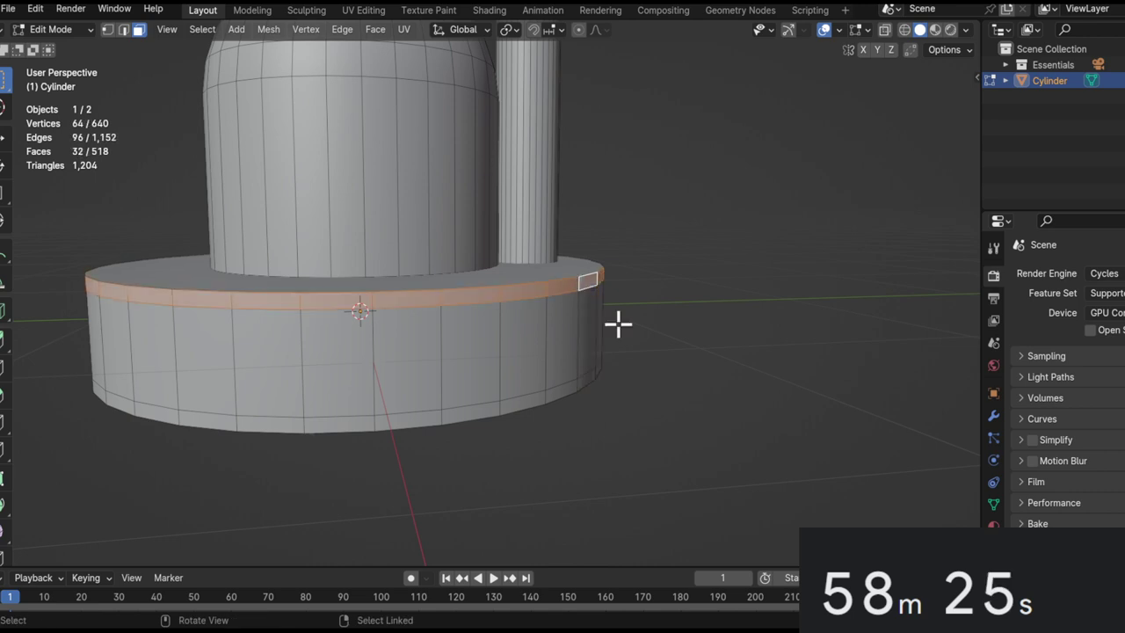
pyautogui.hotkey('alt', 'e')
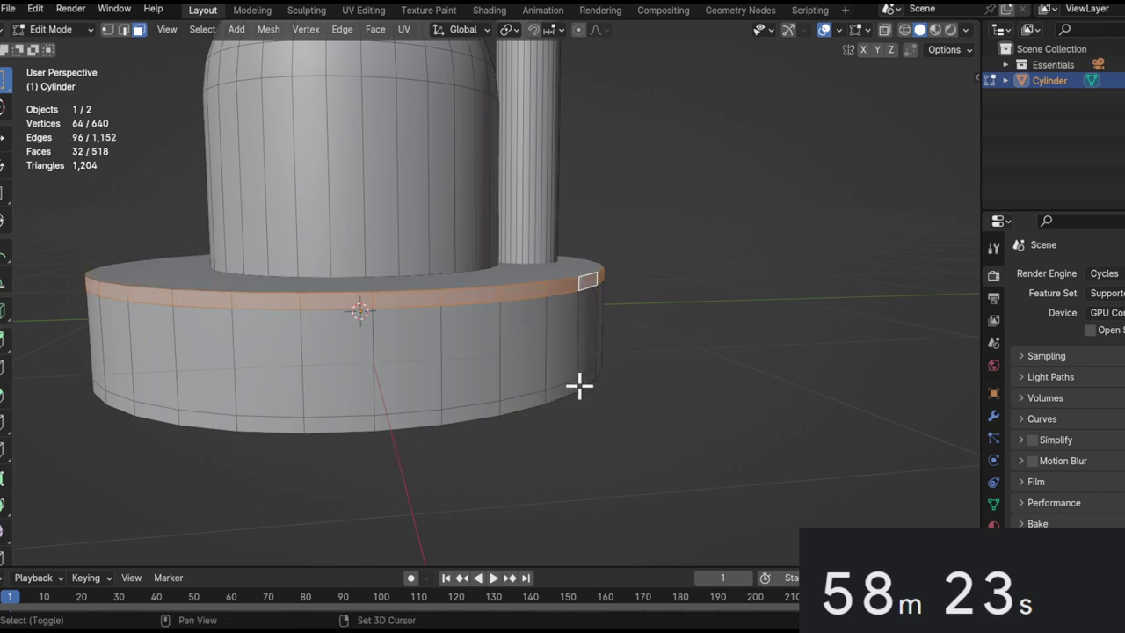
pyautogui.keyDown('alt'); pyautogui.keyDown('shift'); pyautogui.click(579, 385); pyautogui.keyUp('shift'); pyautogui.keyUp('alt')
pyautogui.hotkey('alt', 'e')
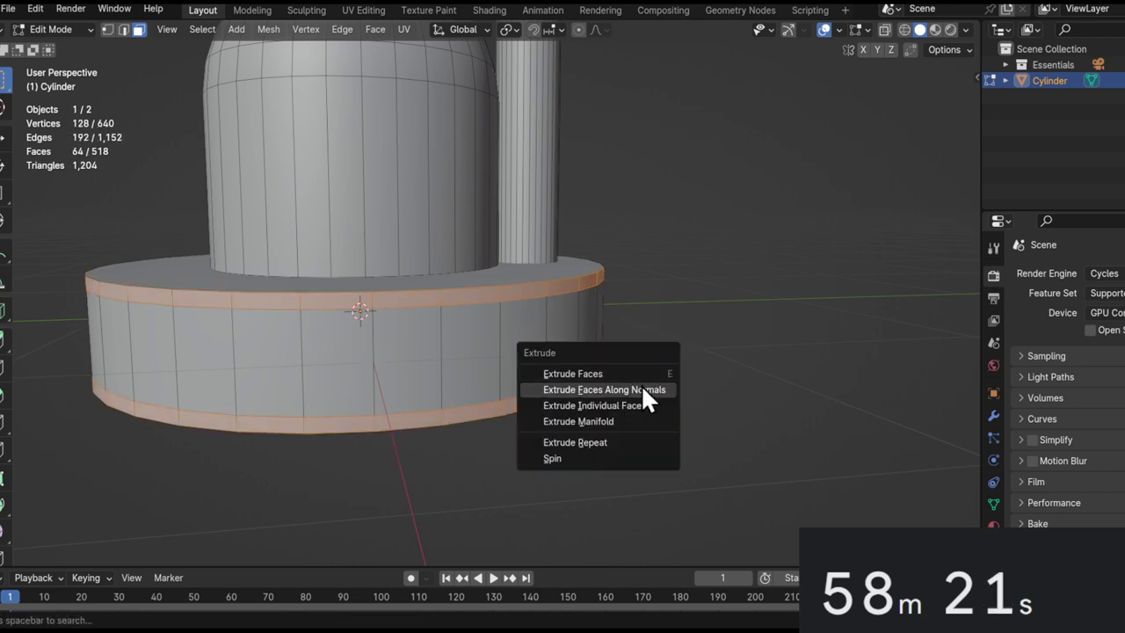
pyautogui.click(642, 388)
pyautogui.click(639, 356)
# Select the base disc's top face and scale it inward to narrow it around the bottle and pole.
pyautogui.moveTo(639, 355); pyautogui.dragTo(522, 338, button='middle')
pyautogui.click(555, 343)
pyautogui.press('s')
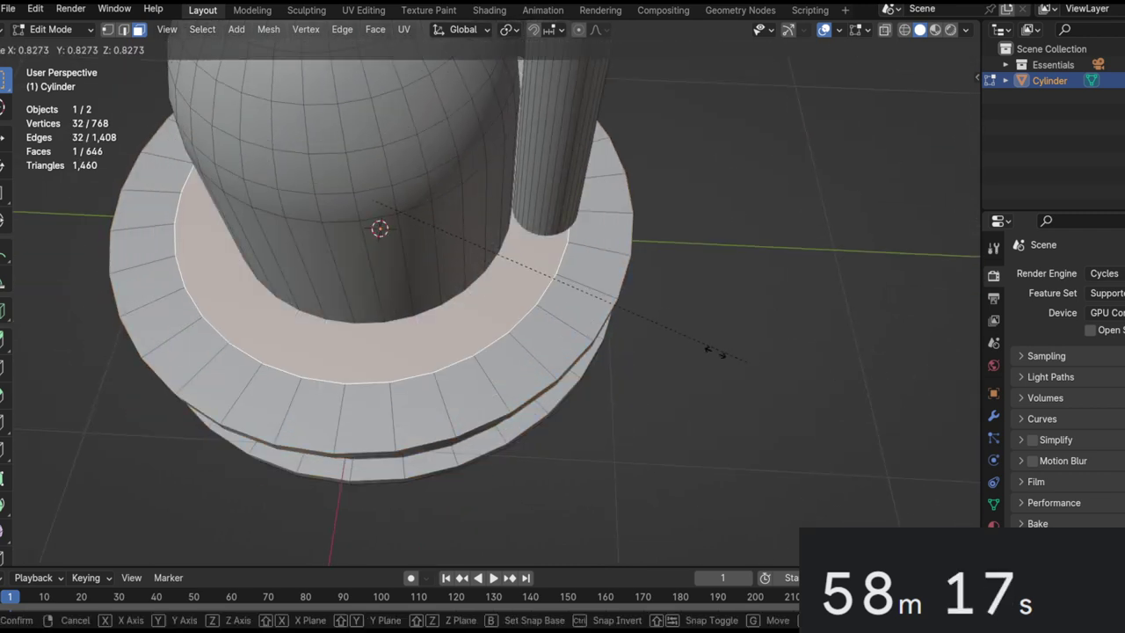
pyautogui.click(671, 346)
# Inspect the proportions of the base, bottle, pole and upper disc in Object Mode.
pyautogui.scroll(-4, 615, 344)
pyautogui.press('Tab')
pyautogui.moveTo(590, 344); pyautogui.dragTo(554, 401, button='middle')
pyautogui.press('Tab')
pyautogui.press('Tab')
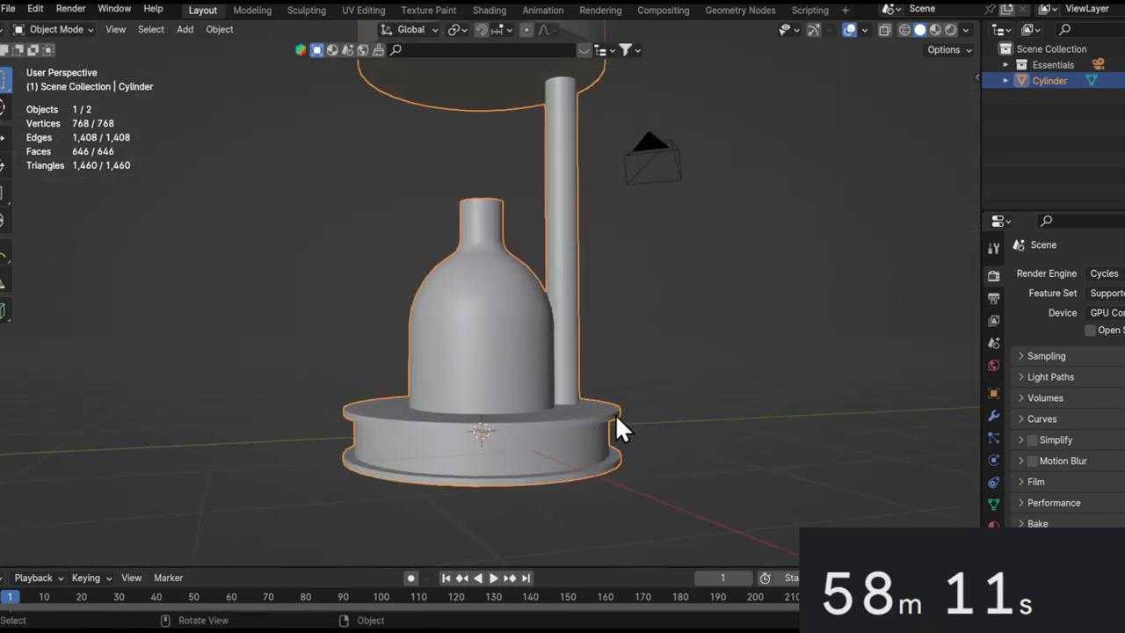
pyautogui.moveTo(370, 387); pyautogui.dragTo(395, 394, button='middle')
pyautogui.moveTo(538, 331); pyautogui.dragTo(595, 318, button='middle')
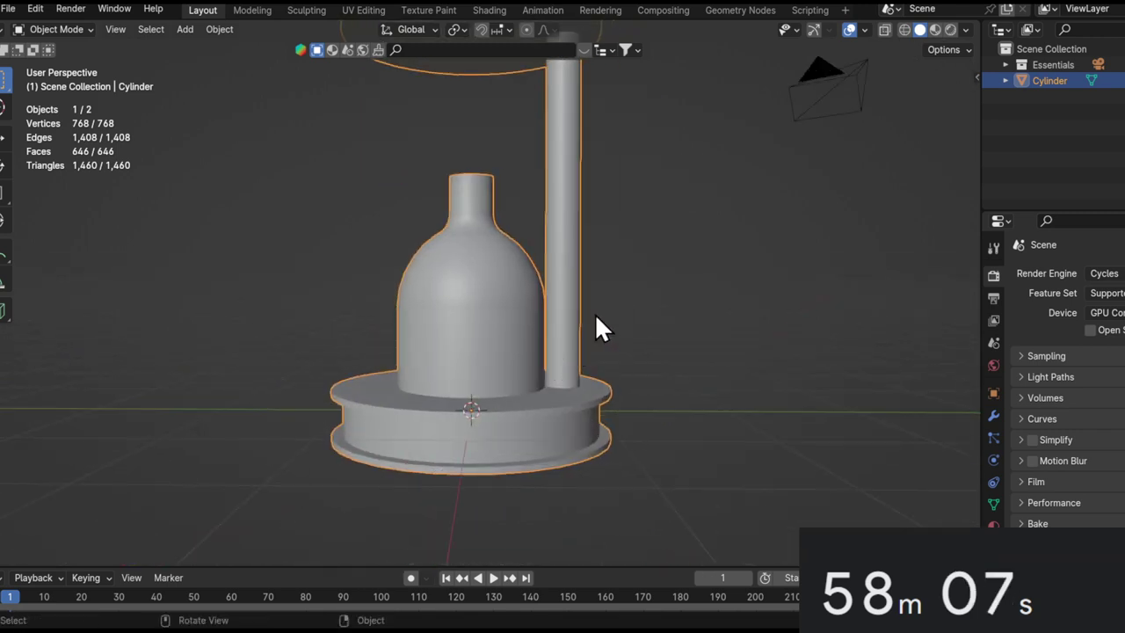
pyautogui.moveTo(450, 120); pyautogui.dragTo(508, 283, button='middle')
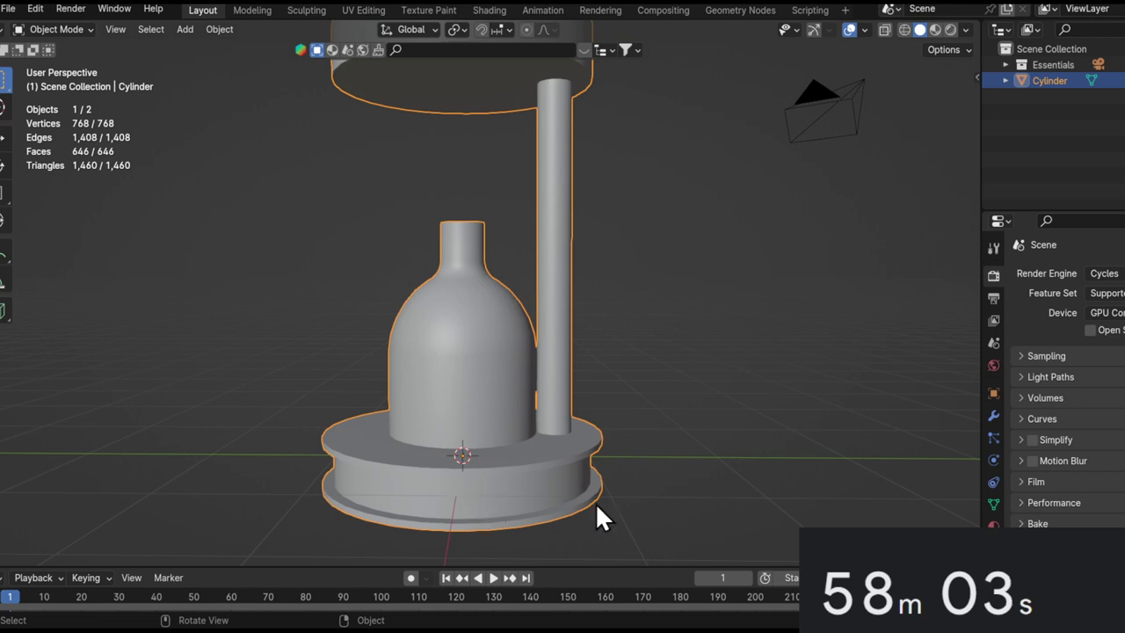
pyautogui.moveTo(529, 346); pyautogui.dragTo(521, 314, button='middle')
# Select the face band between the base's two rims and scale it in X and Y only.
pyautogui.press('Tab')
pyautogui.scroll(6, 510, 382)
pyautogui.click(467, 354)
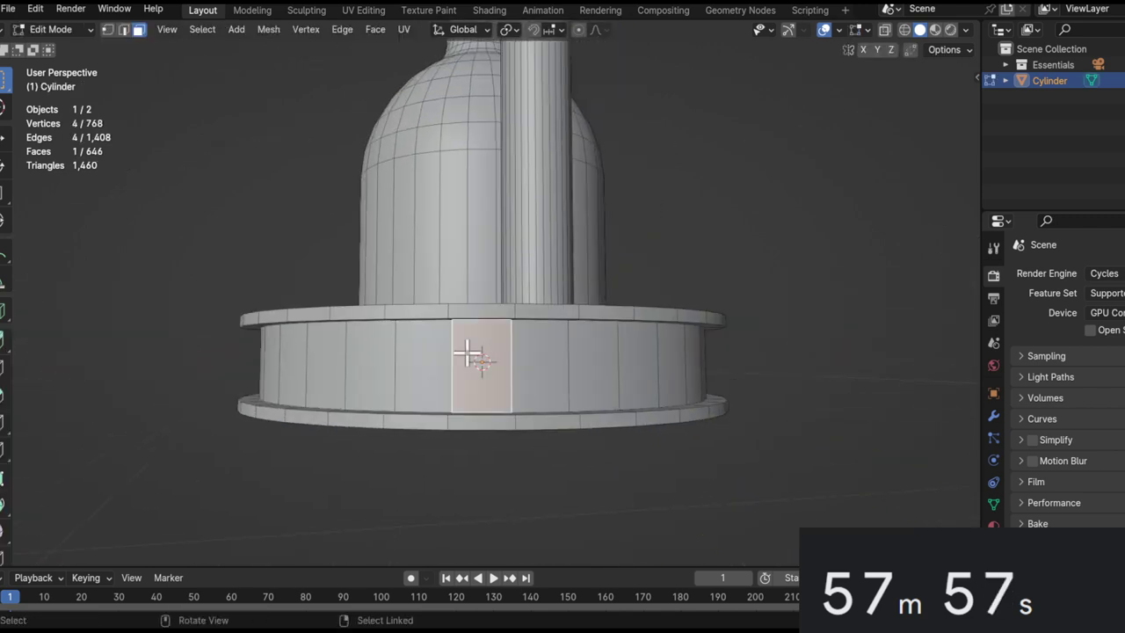
pyautogui.keyDown('alt'); pyautogui.click(509, 369); pyautogui.keyUp('alt')
pyautogui.moveTo(514, 378); pyautogui.dragTo(565, 367, button='middle')
pyautogui.press('s')
pyautogui.hotkey('shift', 'z')
pyautogui.click(631, 365)
pyautogui.press('Tab')
pyautogui.keyDown('alt'); pyautogui.moveTo(629, 365); pyautogui.dragTo(501, 215); pyautogui.keyUp('alt')
# Select the base's bottom face with its surrounding ring and move it down along Z to thicken the lower rim.
pyautogui.press('Tab')
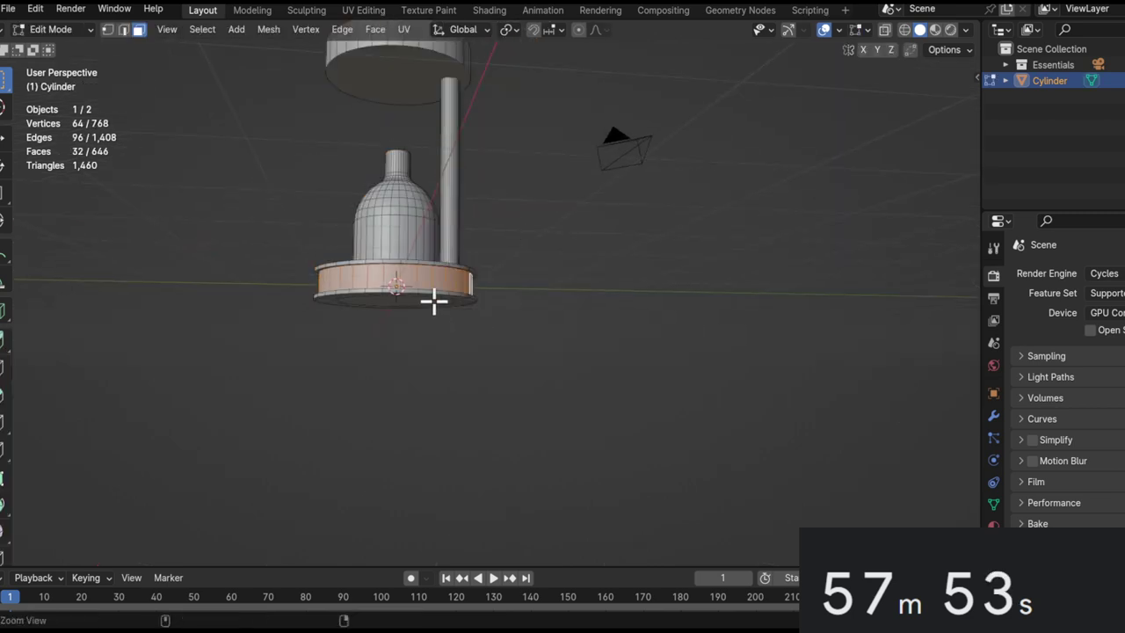
pyautogui.scroll(4, 433, 300)
pyautogui.moveTo(434, 301); pyautogui.dragTo(409, 223, button='middle')
pyautogui.click(405, 314)
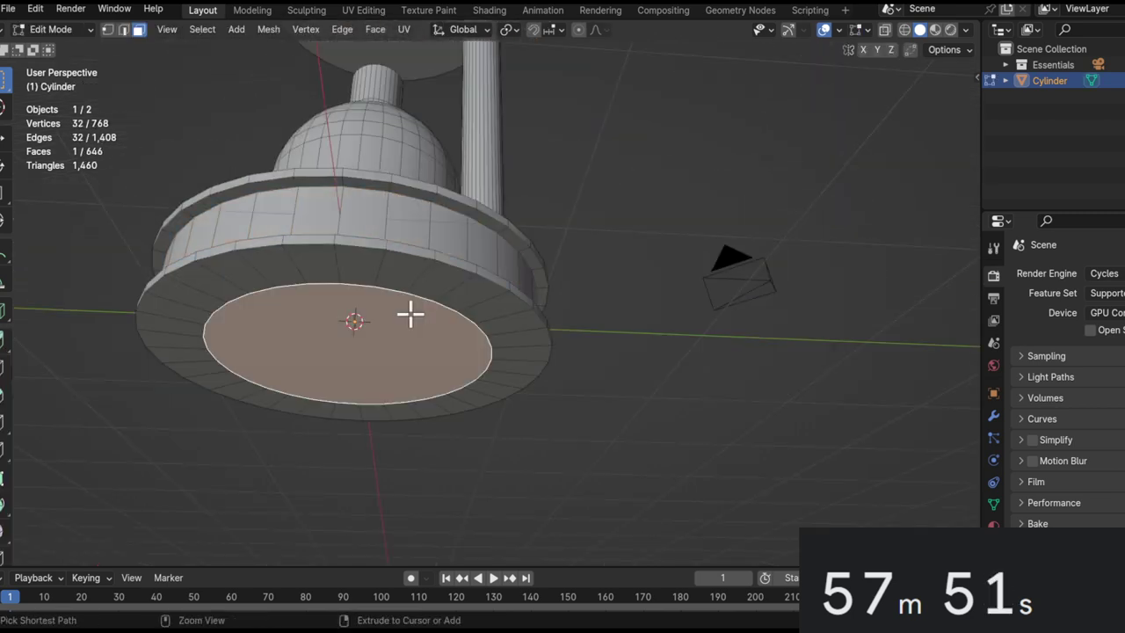
pyautogui.keyDown('ctrl'); pyautogui.scroll(1, 410, 315); pyautogui.keyUp('ctrl')
pyautogui.press('ctrl+KP_Add')
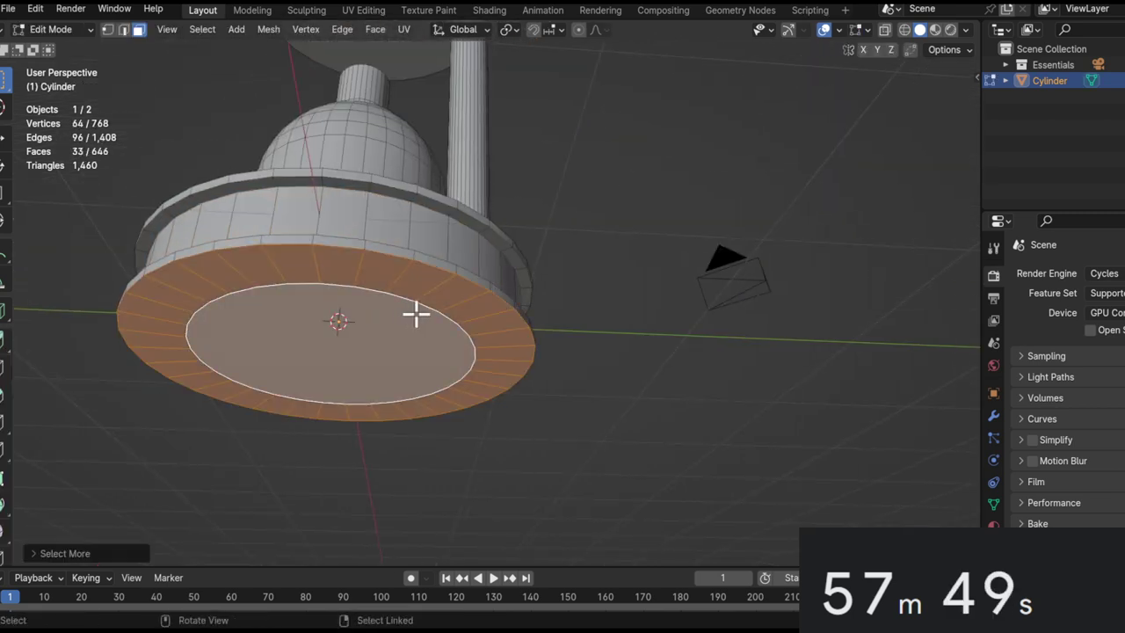
pyautogui.press('g')
pyautogui.press('z')
pyautogui.click(436, 307)
# Grow the selection over the lower rim and side band and move it along Z to adjust the upper rim's thickness.
pyautogui.press('ctrl+KP_Add')
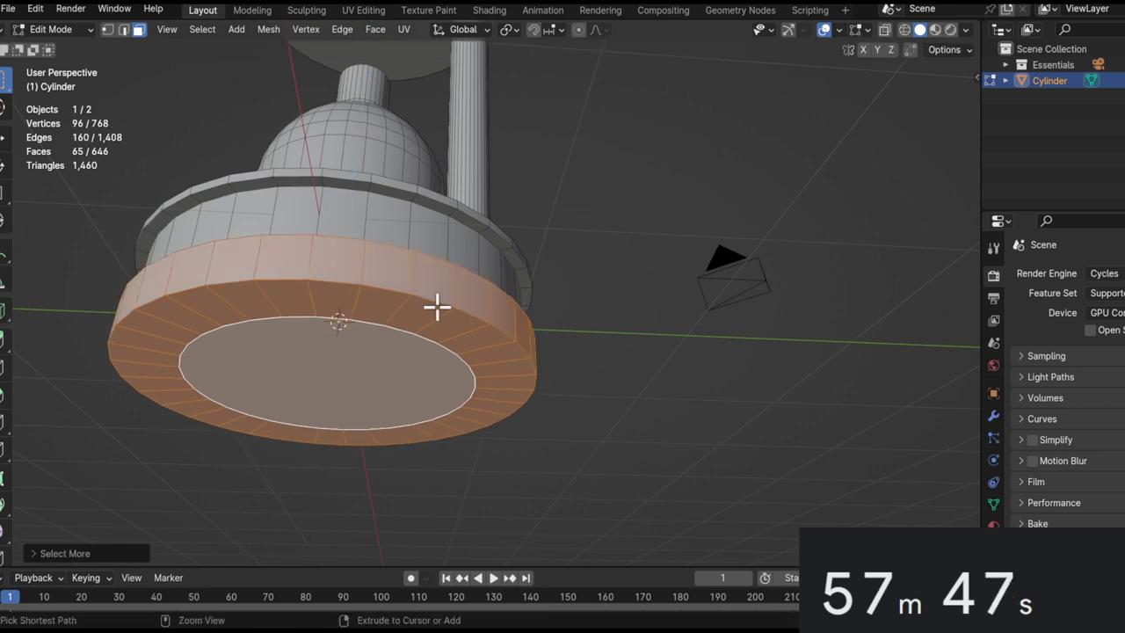
pyautogui.press('ctrl+KP_Add')
pyautogui.press('ctrl+KP_Add')
pyautogui.keyDown('alt'); pyautogui.moveTo(411, 346); pyautogui.dragTo(489, 342); pyautogui.keyUp('alt')
pyautogui.press('g')
pyautogui.press('z')
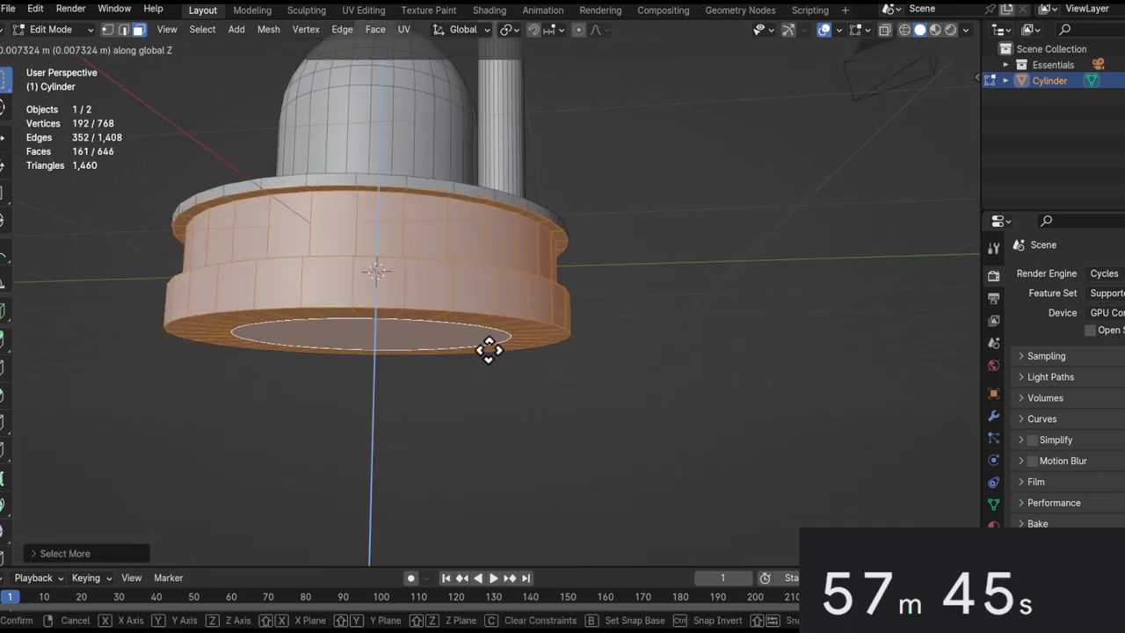
pyautogui.click(484, 394)
pyautogui.keyDown('alt'); pyautogui.moveTo(487, 246); pyautogui.dragTo(477, 283); pyautogui.keyUp('alt')
pyautogui.press('g')
pyautogui.press('z')
pyautogui.click(471, 267)
# Return to Object Mode and display the Auto Mirror settings.
pyautogui.moveTo(440, 226); pyautogui.dragTo(513, 320, button='middle')
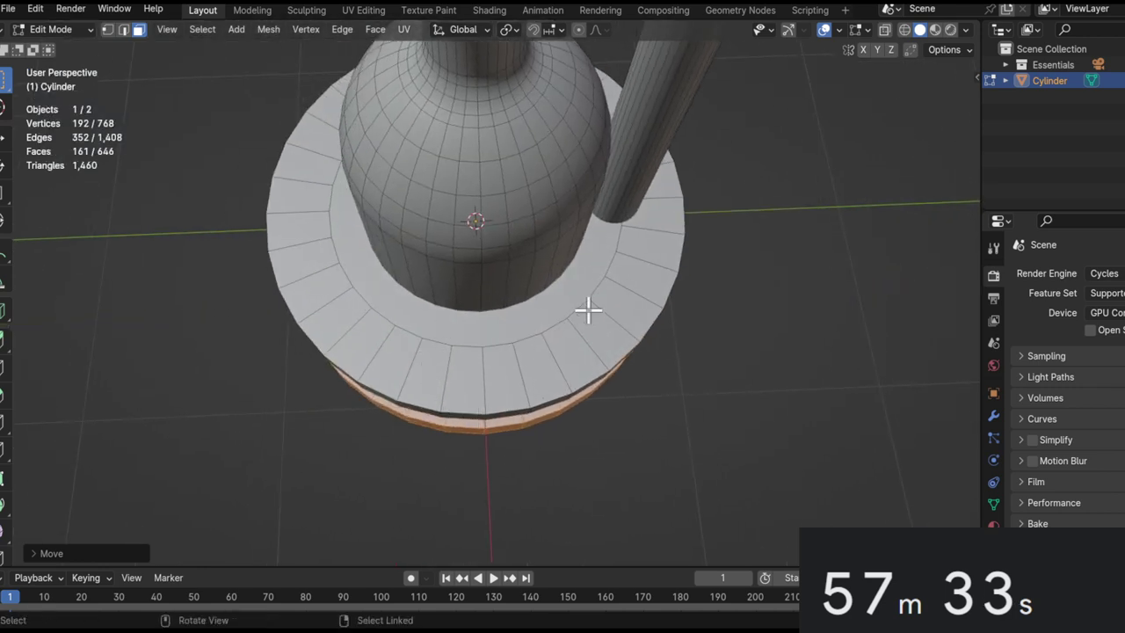
pyautogui.keyDown('alt'); pyautogui.moveTo(527, 309); pyautogui.dragTo(570, 348); pyautogui.keyUp('alt')
pyautogui.scroll(-4, 505, 194)
pyautogui.click(625, 368)
pyautogui.press('Tab')
pyautogui.keyDown('shift'); pyautogui.moveTo(620, 375); pyautogui.dragTo(581, 293, button='middle'); pyautogui.keyUp('shift')
pyautogui.press('n')
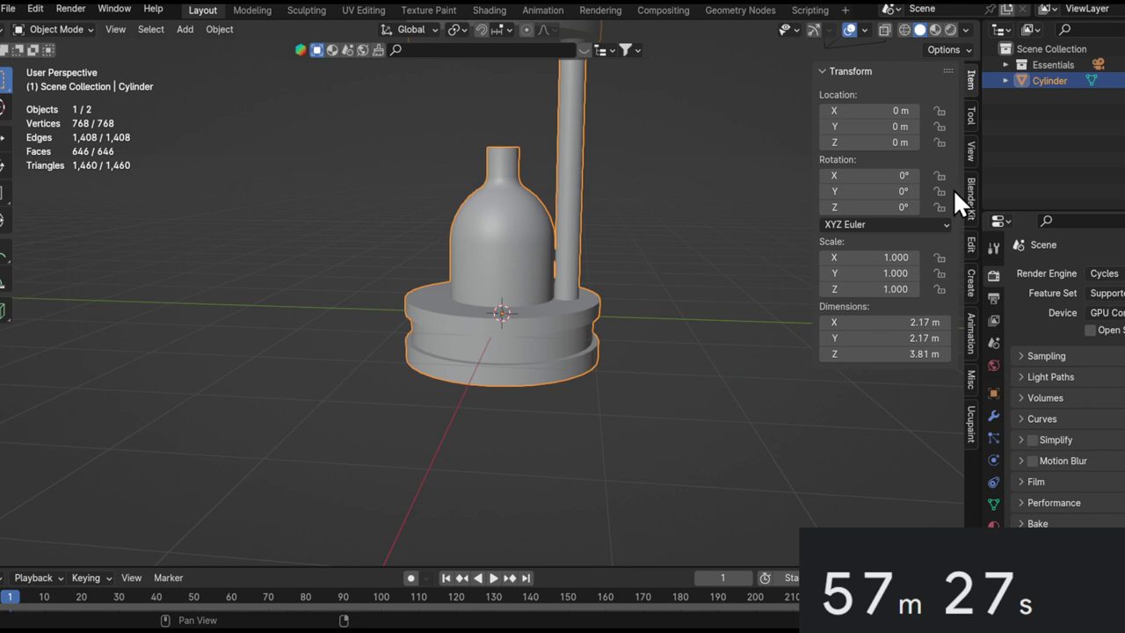
pyautogui.click(972, 249)
pyautogui.click(874, 114)
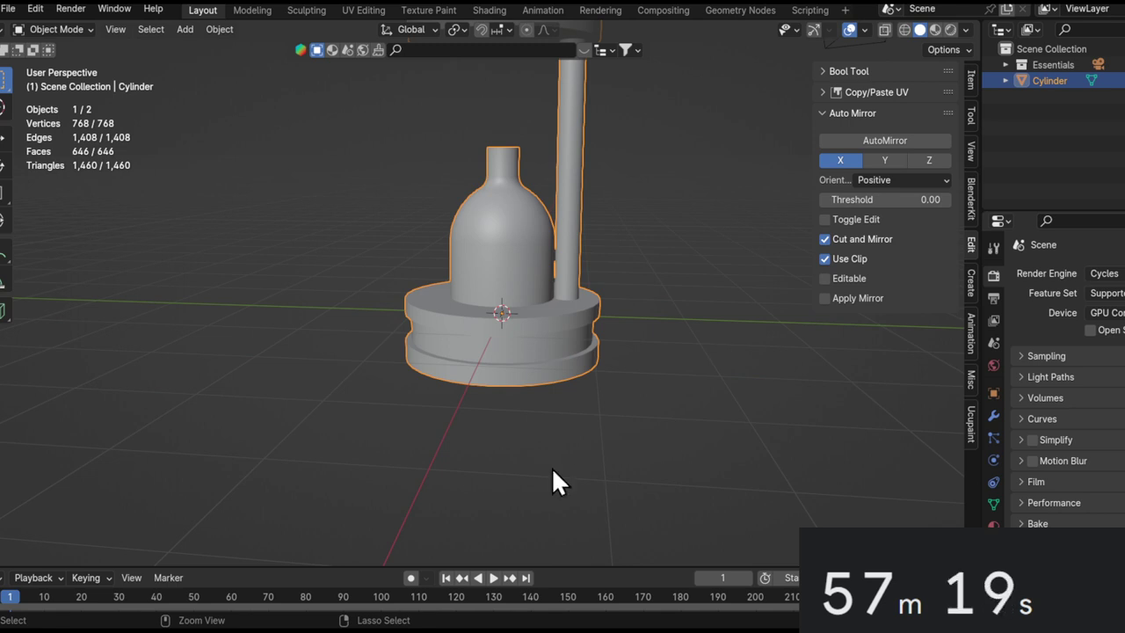
pyautogui.moveTo(587, 206); pyautogui.dragTo(648, 307, button='middle')
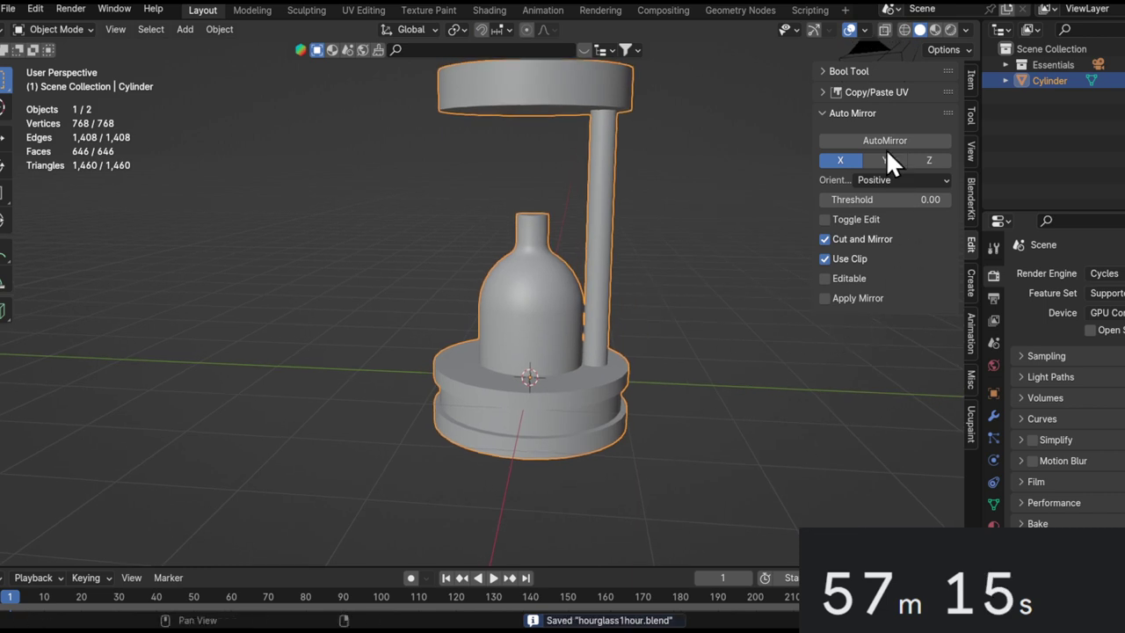
# Auto-mirror the object across the Y axis with Negative orientation so the pole is duplicated on the opposite side.
pyautogui.click(867, 162)
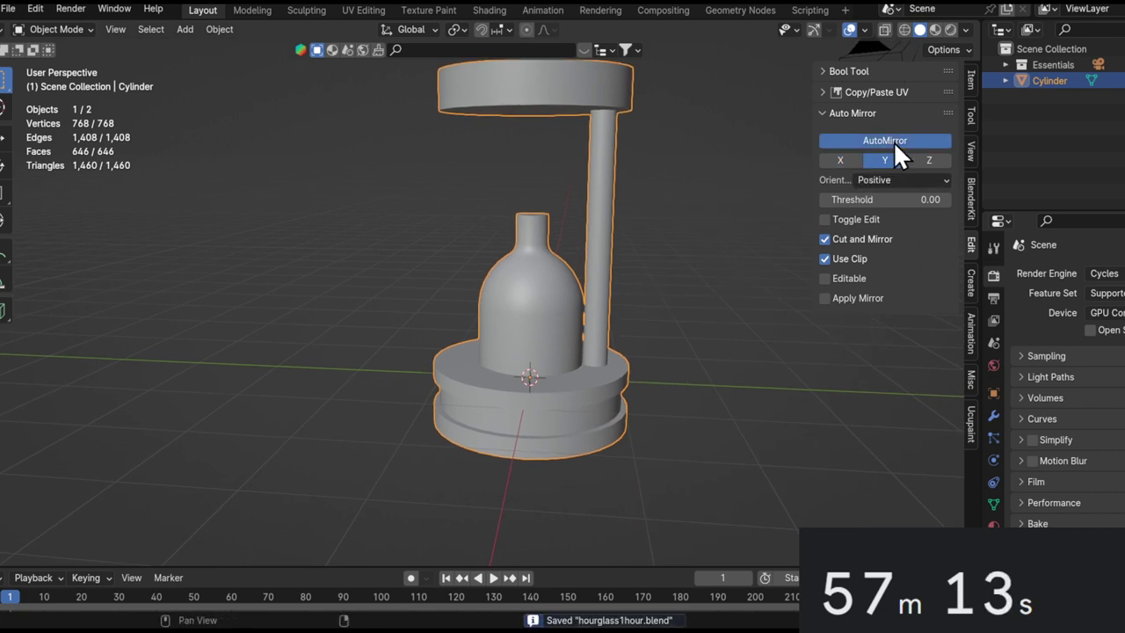
pyautogui.click(893, 141)
pyautogui.hotkey('ctrl', 'z')
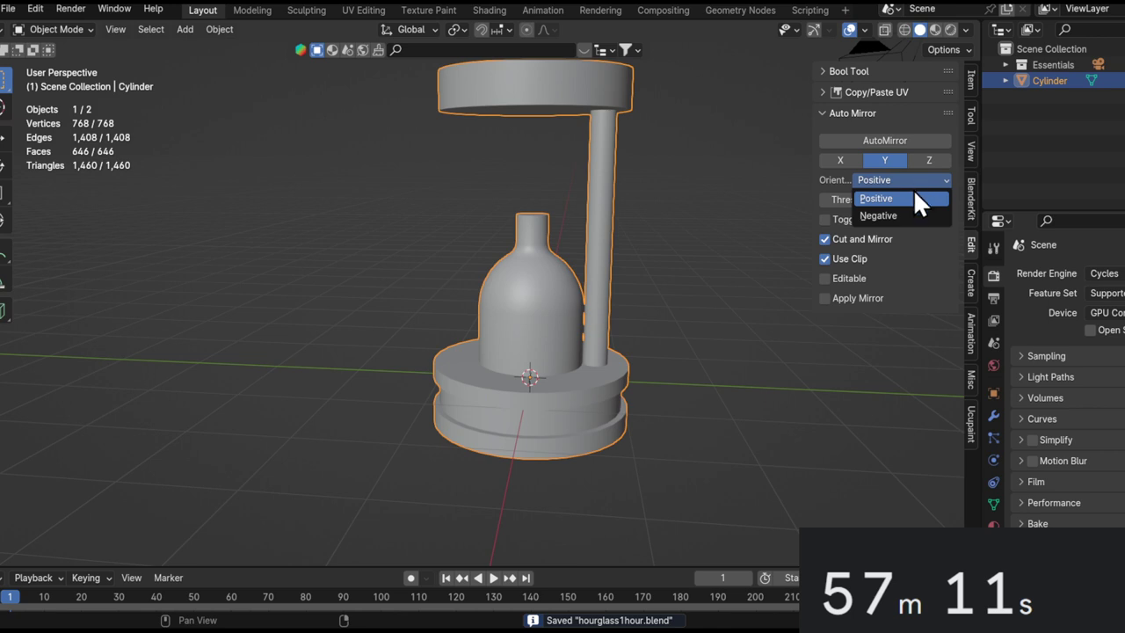
pyautogui.click(902, 139)
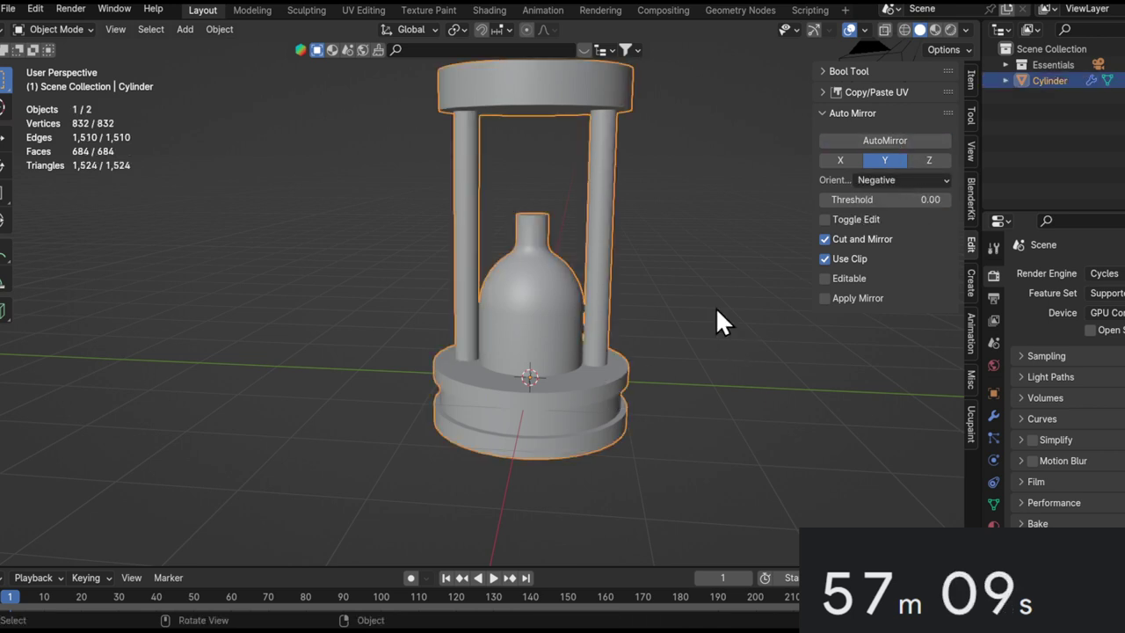
pyautogui.click(935, 145)
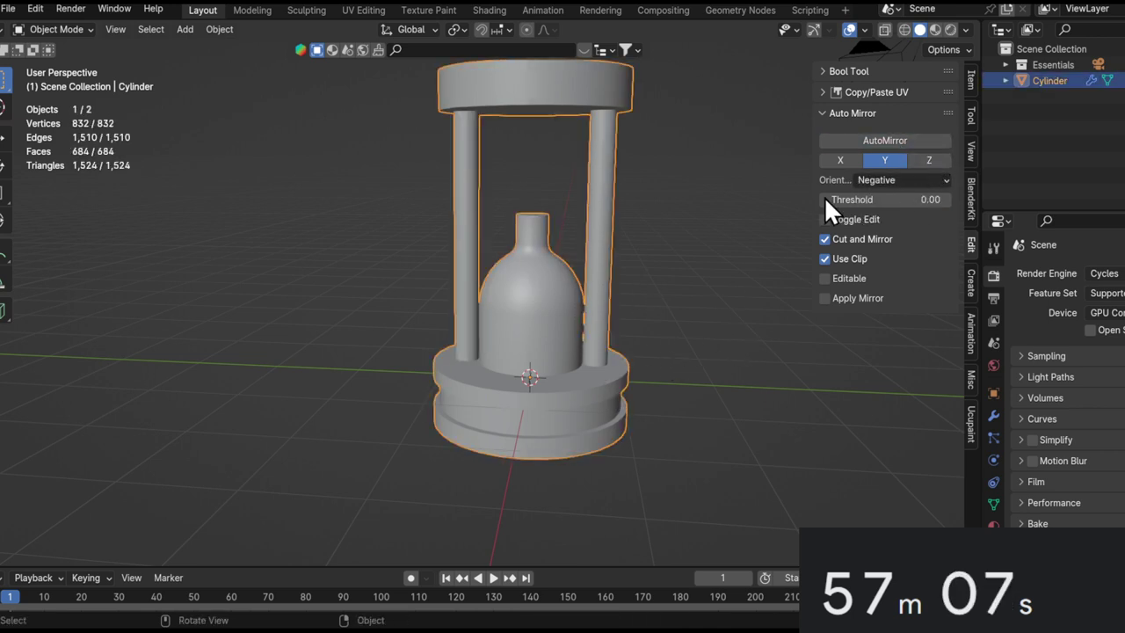
# Try auto-mirroring across the Z axis with Positive orientation, undo it, and set the orientation to Negative.
pyautogui.click(930, 160)
pyautogui.click(902, 182)
pyautogui.click(899, 140)
pyautogui.hotkey('ctrl', 'z')
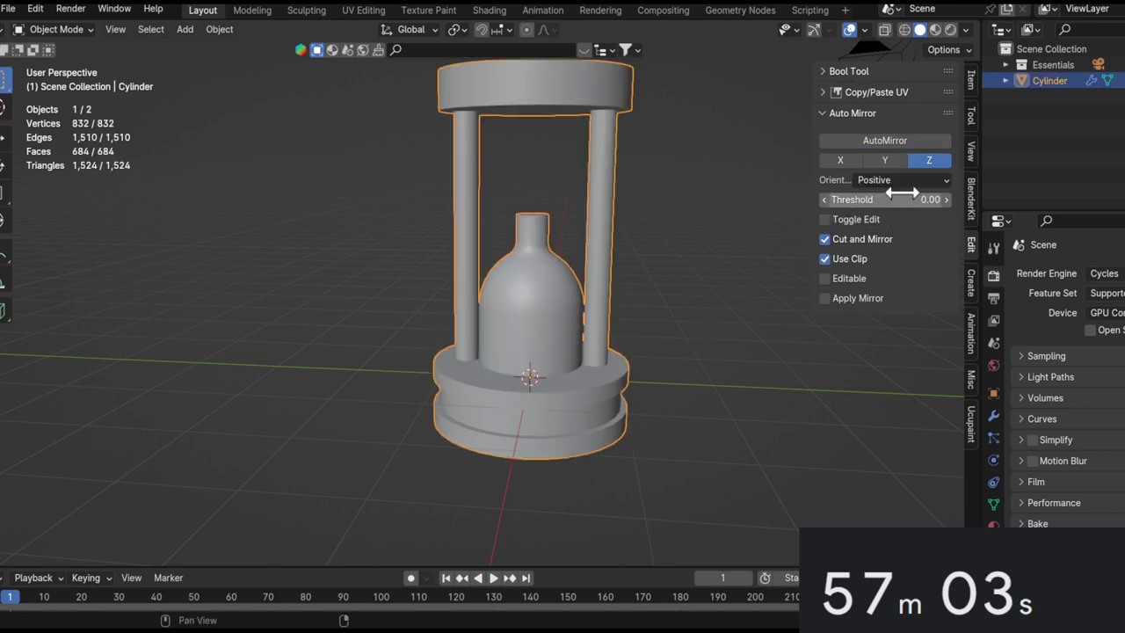
pyautogui.click(704, 255)
pyautogui.click(884, 217)
pyautogui.click(592, 332)
# Select the whole mesh in Edit Mode and move it down along Z until the bottle's neck sits at the origin.
pyautogui.press('Tab')
pyautogui.press('a')
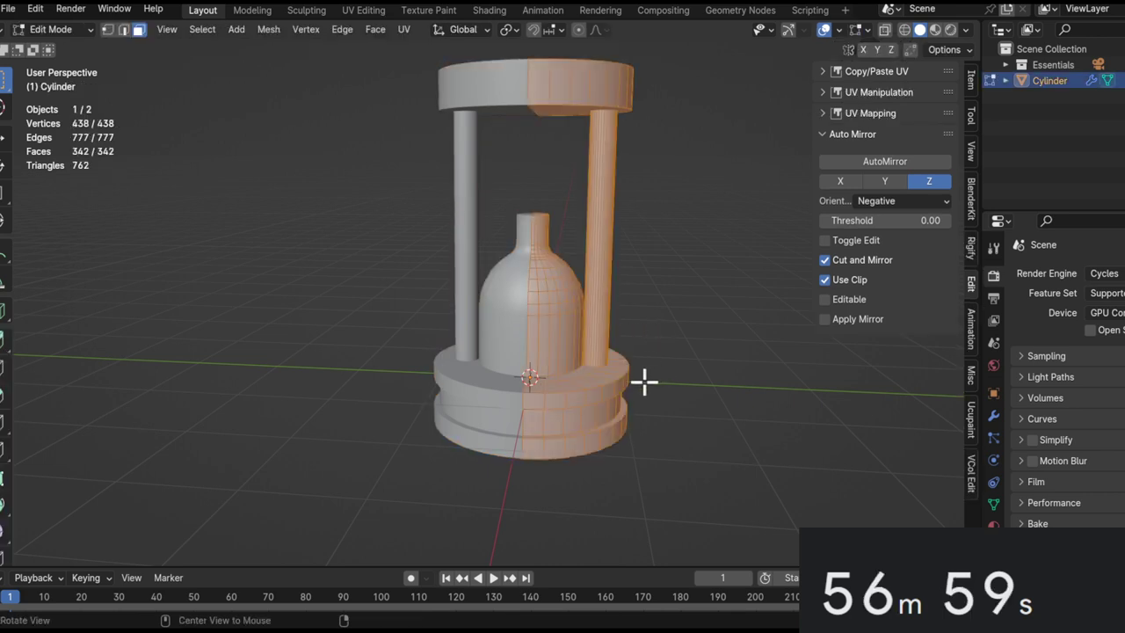
pyautogui.moveTo(648, 380); pyautogui.dragTo(645, 360, button='middle')
pyautogui.press('g')
pyautogui.press('z')
pyautogui.click(651, 322)
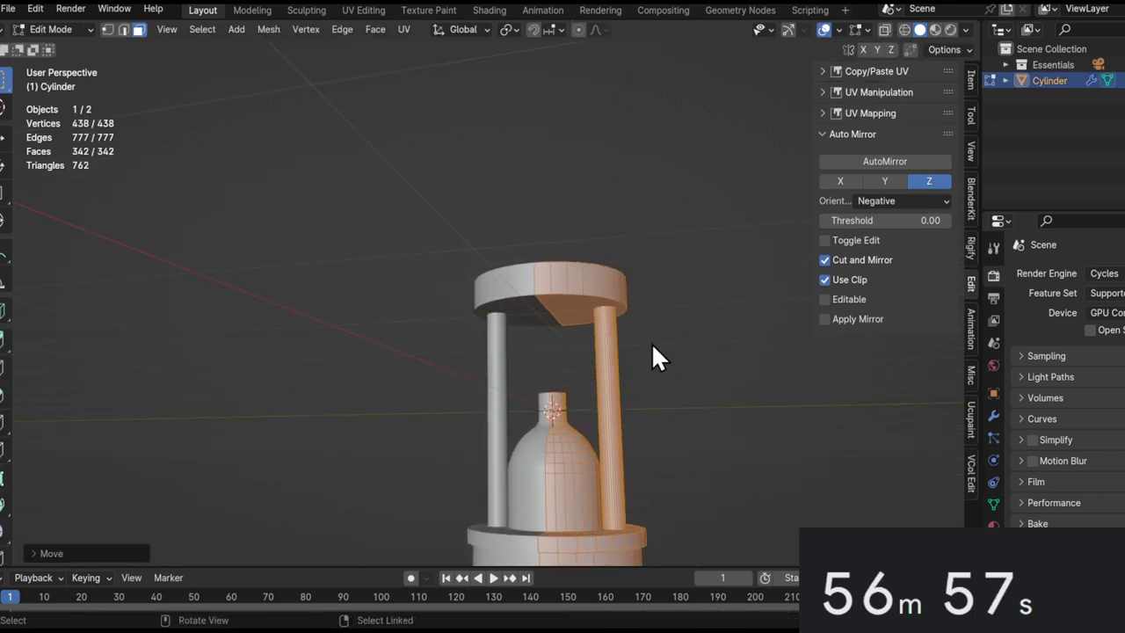
# Auto-mirror the object across the Z axis with Negative orientation to form the hourglass's upper half.
pyautogui.press('Tab')
pyautogui.click(863, 139)
pyautogui.moveTo(681, 207); pyautogui.dragTo(621, 373, button='middle')
# Select the remaining mesh and move it along Z to adjust where the two bottle halves join.
pyautogui.press('Tab')
pyautogui.scroll(3, 537, 291)
pyautogui.press('a')
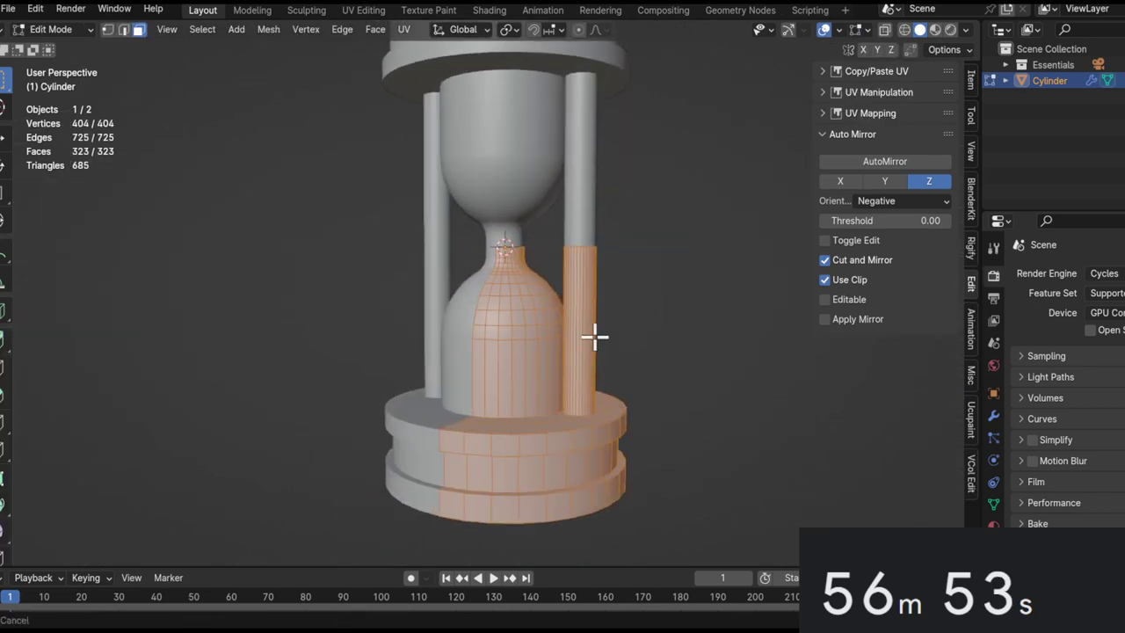
pyautogui.scroll(4, 615, 284)
pyautogui.press('g')
pyautogui.press('z')
pyautogui.click(609, 259)
# Examine the mirrored hourglass from several angles and check the base's linked geometry.
pyautogui.press('Tab')
pyautogui.scroll(-3, 587, 249)
pyautogui.keyDown('shift'); pyautogui.moveTo(569, 242); pyautogui.dragTo(471, 291, button='middle'); pyautogui.keyUp('shift')
pyautogui.scroll(-4, 545, 201)
pyautogui.scroll(-1, 547, 176)
pyautogui.press('Tab')
pyautogui.scroll(3, 470, 291)
pyautogui.doubleClick(469, 291)
pyautogui.moveTo(533, 323); pyautogui.dragTo(446, 342, button='middle')
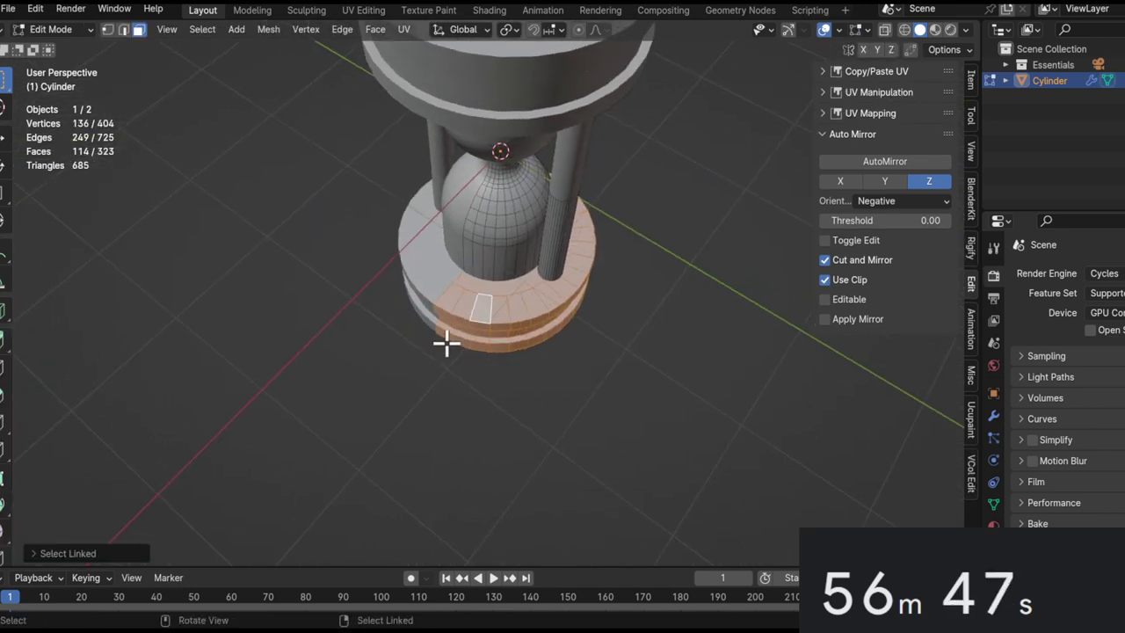
pyautogui.press('Tab')
pyautogui.press('Tab')
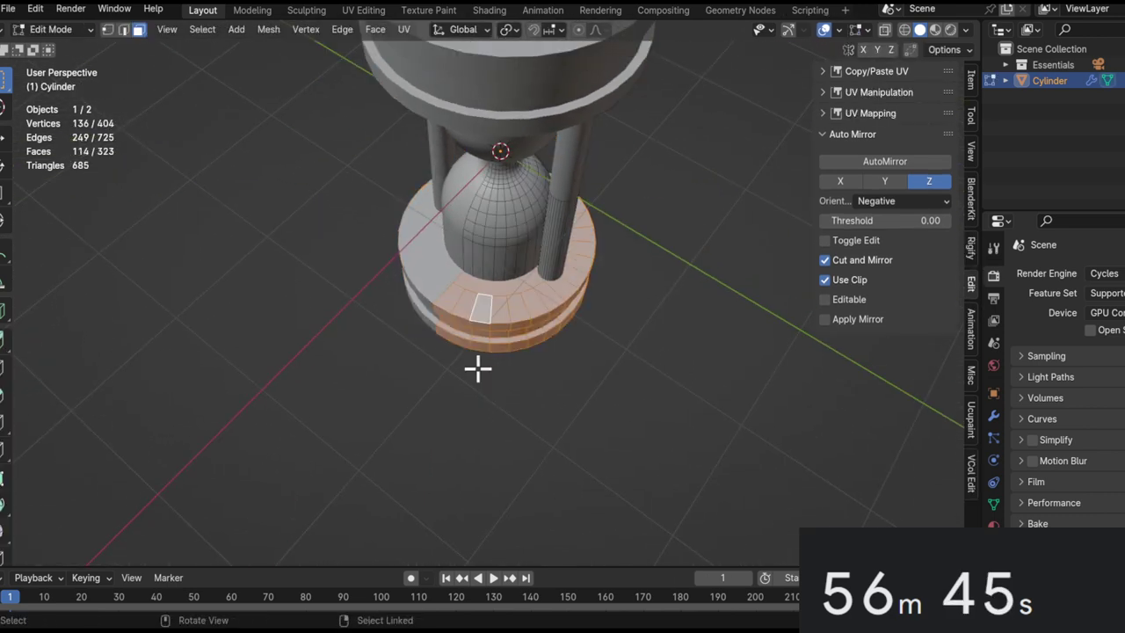
pyautogui.moveTo(704, 179); pyautogui.dragTo(569, 307, button='middle')
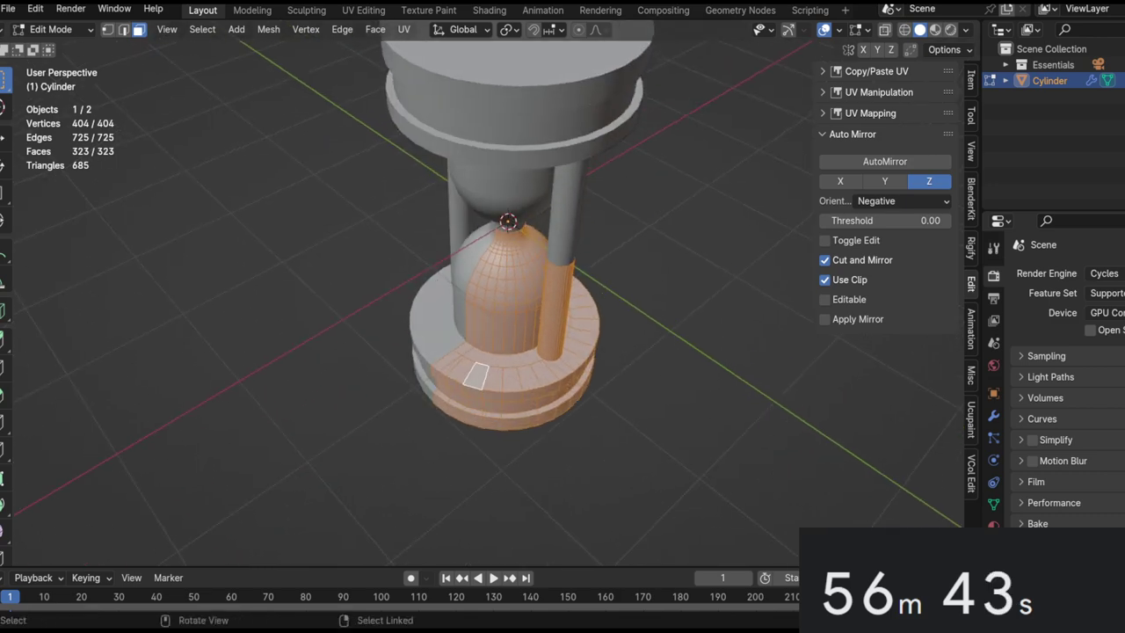
# Split off a new area beside the 3D viewport and switch it to the UV Editor.
pyautogui.moveTo(2, 46); pyautogui.dragTo(302, 49)
pyautogui.click(18, 29)
pyautogui.click(40, 105)
pyautogui.keyDown('ctrl'); pyautogui.keyDown('alt'); pyautogui.moveTo(491, 309); pyautogui.dragTo(620, 361); pyautogui.keyUp('alt'); pyautogui.keyUp('ctrl')
# Select one vertical edge of the pole in edge mode and mark it as a seam.
pyautogui.press('2')
pyautogui.click(675, 349)
pyautogui.scroll(3, 631, 294)
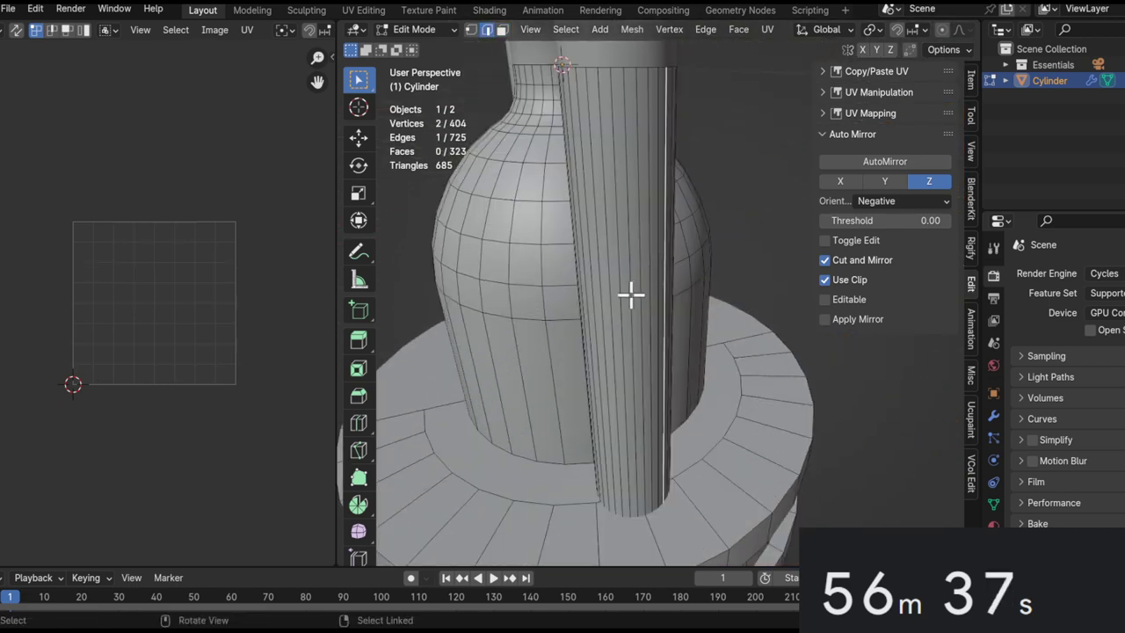
pyautogui.click(654, 307)
pyautogui.hotkey('ctrl', 'e')
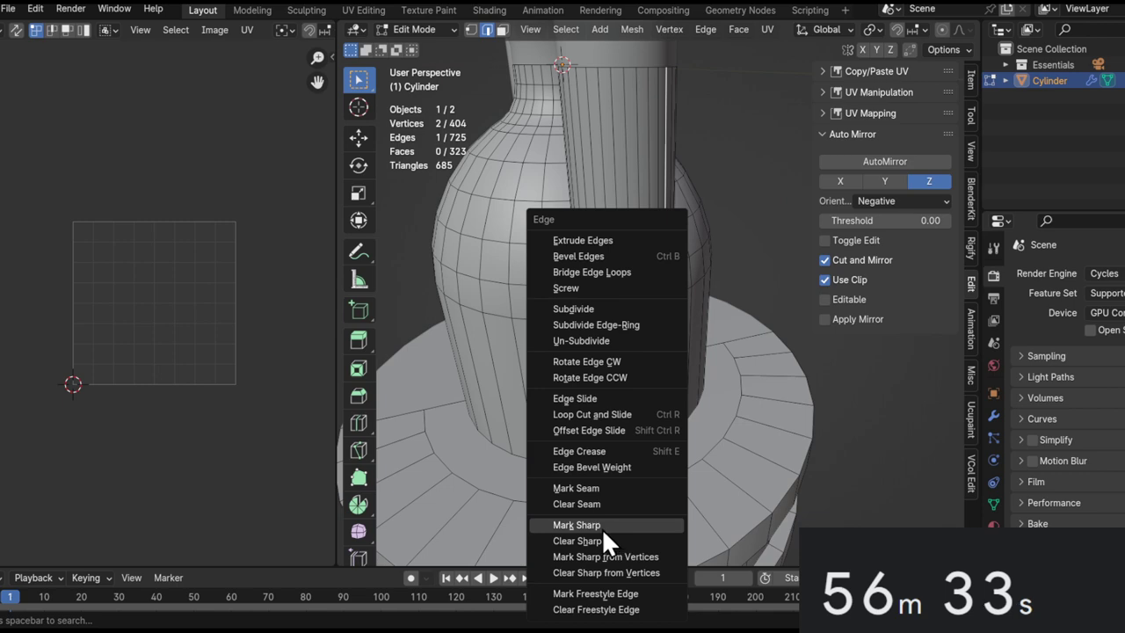
pyautogui.click(589, 488)
# Auto-mirror the mesh across the X axis with Negative orientation.
pyautogui.moveTo(589, 488); pyautogui.dragTo(657, 278, button='middle')
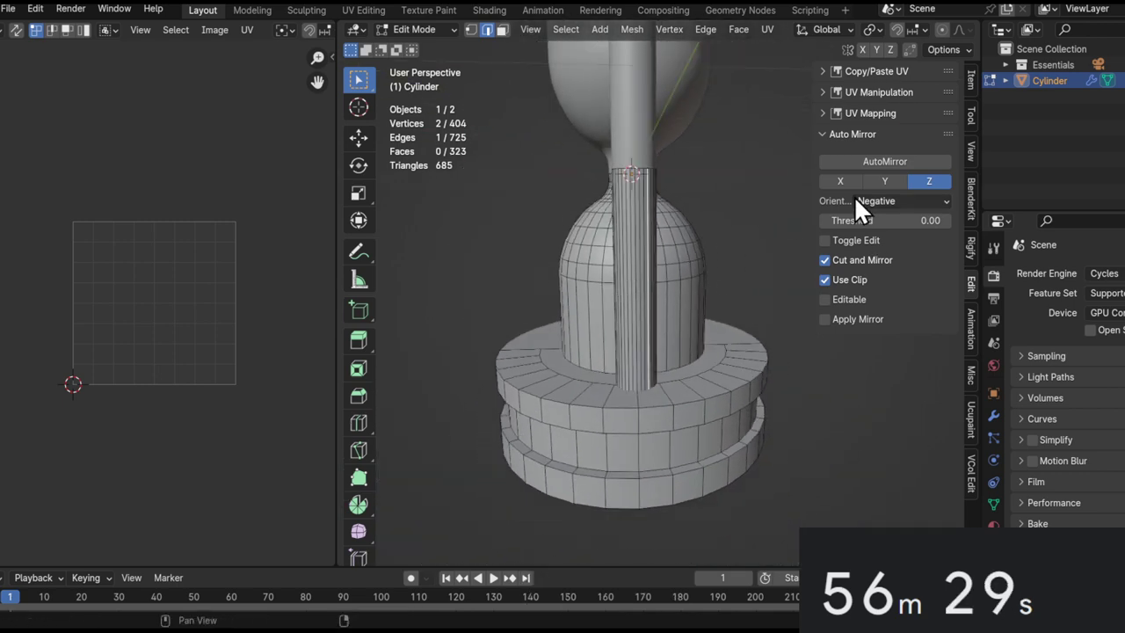
pyautogui.click(850, 181)
pyautogui.click(879, 166)
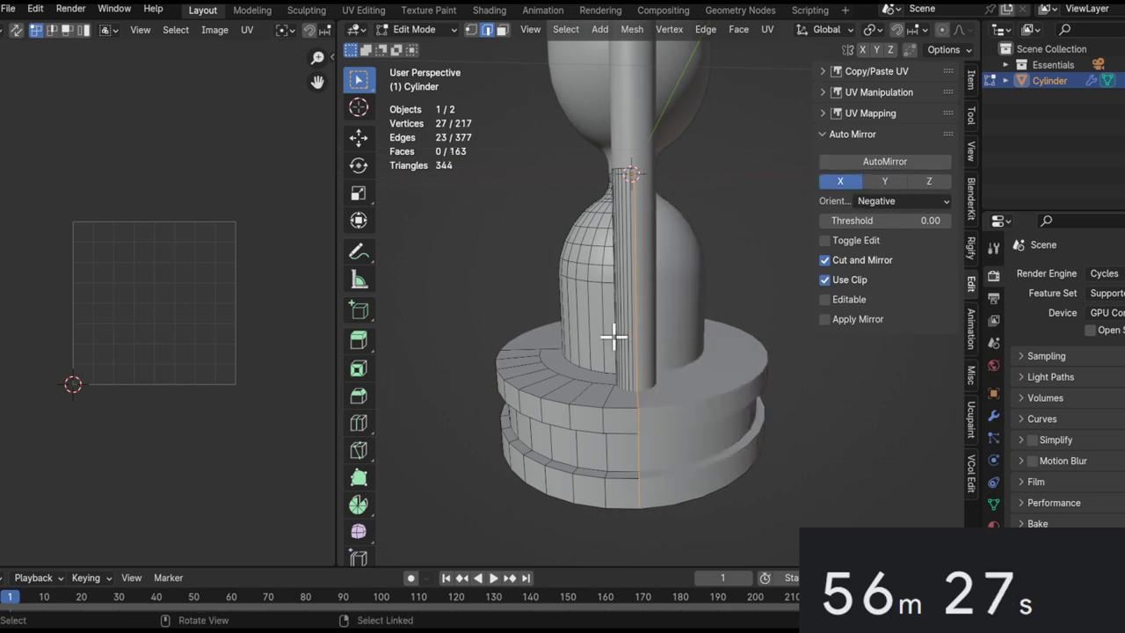
# Select the whole remaining mesh and unwrap its UVs.
pyautogui.scroll(6, 708, 309)
pyautogui.press('a')
pyautogui.scroll(-3, 647, 398)
pyautogui.keyDown('alt'); pyautogui.moveTo(646, 398); pyautogui.dragTo(663, 301); pyautogui.keyUp('alt')
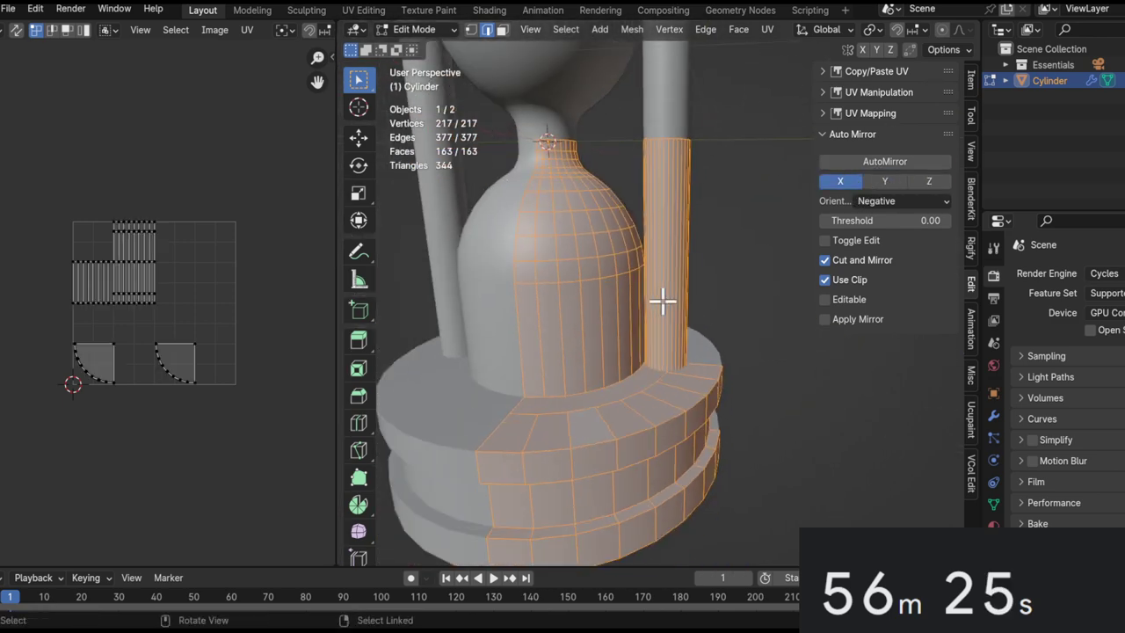
pyautogui.press('u')
pyautogui.click(615, 145)
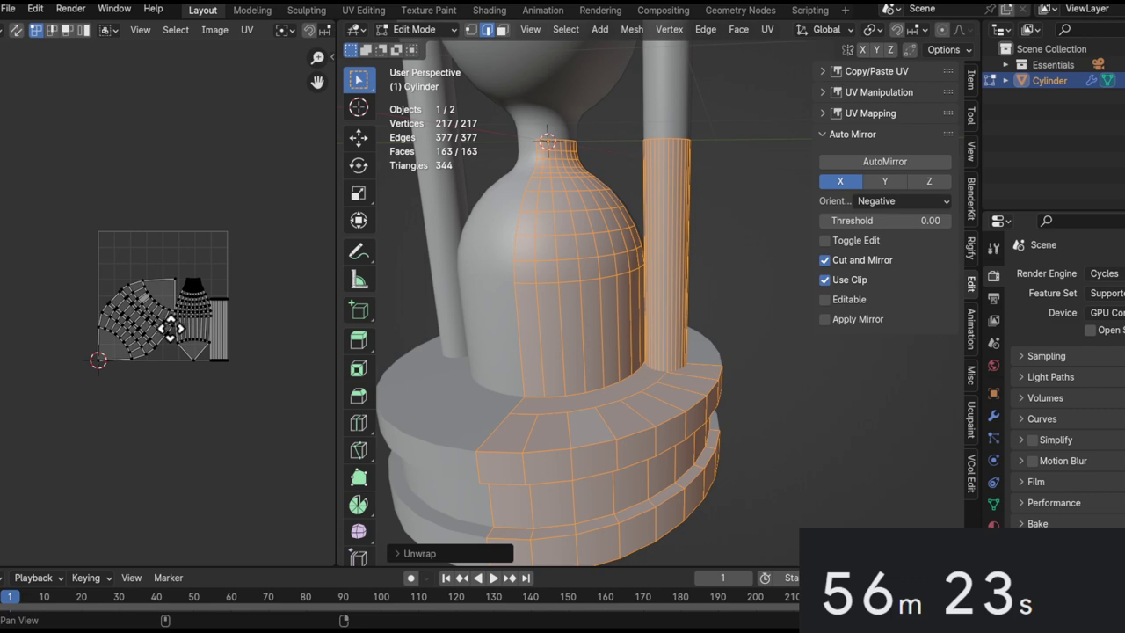
# Select the inner edge path of the base's top ring in the UV Editor and mark it as a seam.
pyautogui.keyDown('ctrl'); pyautogui.moveTo(174, 316); pyautogui.dragTo(153, 256, button='middle'); pyautogui.keyUp('ctrl')
pyautogui.keyDown('ctrl'); pyautogui.keyDown('alt'); pyautogui.moveTo(153, 256); pyautogui.dragTo(139, 169); pyautogui.keyUp('alt'); pyautogui.keyUp('ctrl')
pyautogui.keyDown('alt'); pyautogui.moveTo(105, 358); pyautogui.dragTo(162, 264); pyautogui.keyUp('alt')
pyautogui.press('3')
pyautogui.press('2')
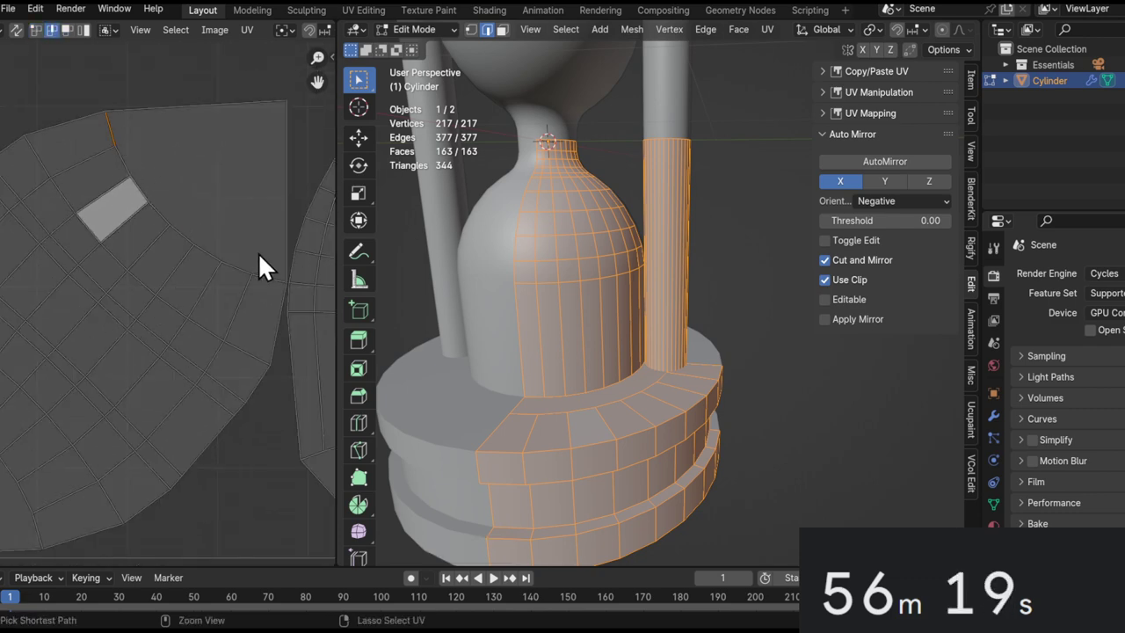
pyautogui.keyDown('ctrl'); pyautogui.click(270, 264); pyautogui.keyUp('ctrl')
pyautogui.hotkey('ctrl', 'e')
pyautogui.click(232, 262)
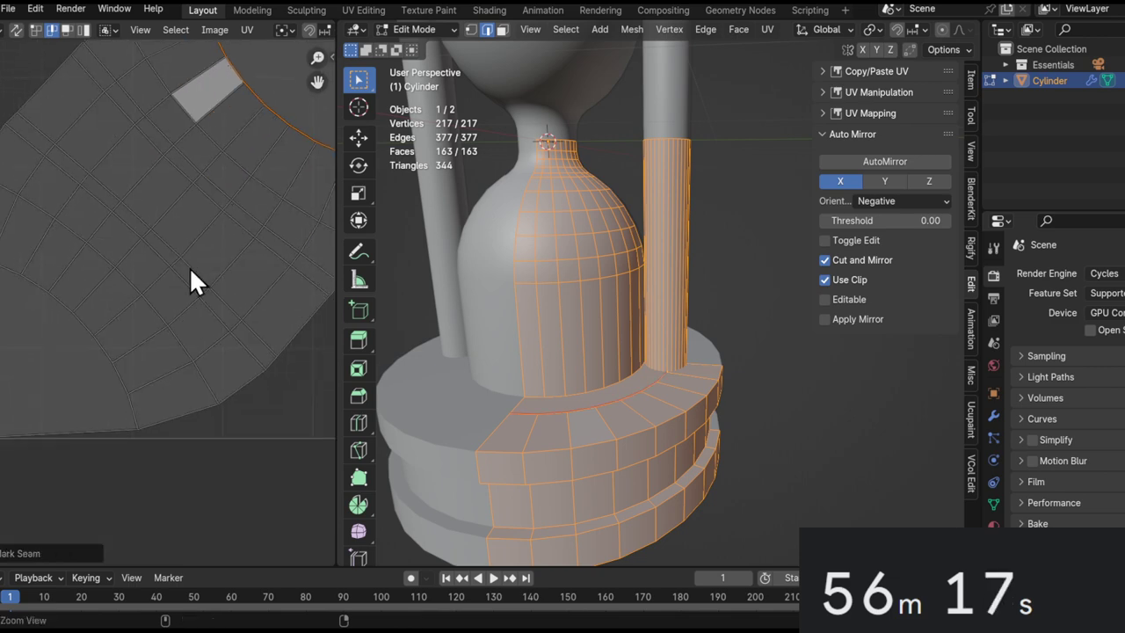
# Select the edge path along the lower border of the base's UV island and mark it as a seam.
pyautogui.keyDown('ctrl'); pyautogui.moveTo(190, 268); pyautogui.dragTo(1, 251, button='middle'); pyautogui.keyUp('ctrl')
pyautogui.keyDown('ctrl'); pyautogui.click(142, 388); pyautogui.keyUp('ctrl')
pyautogui.hotkey('ctrl', 'e')
pyautogui.click(133, 384)
pyautogui.moveTo(88, 374); pyautogui.dragTo(26, 283, button='middle')
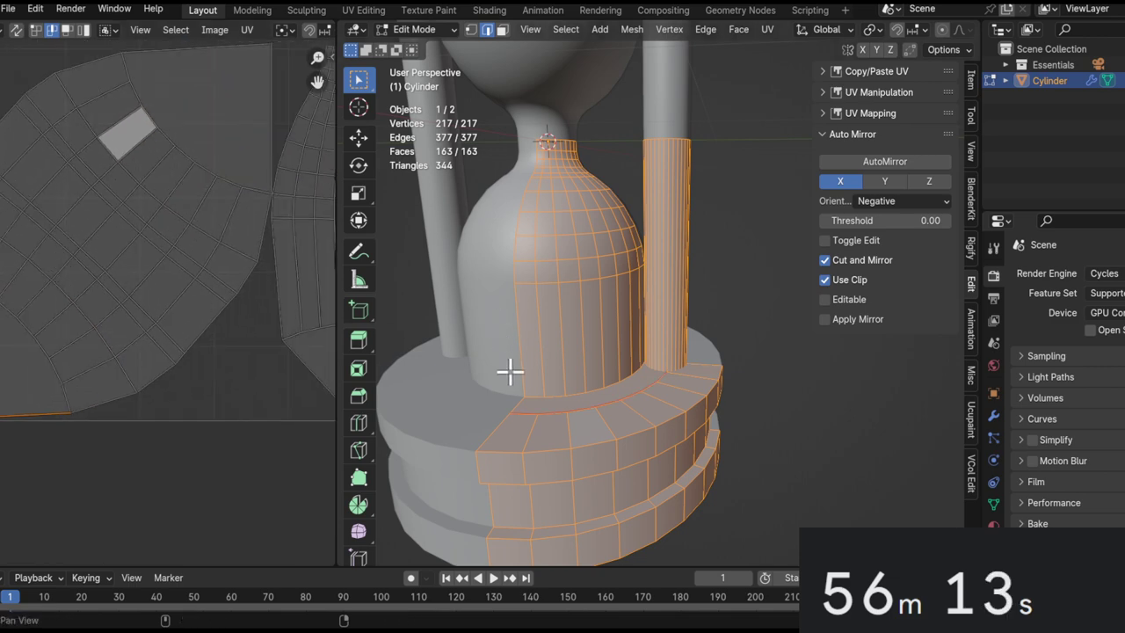
pyautogui.keyDown('shift'); pyautogui.moveTo(512, 373); pyautogui.dragTo(609, 347, button='middle'); pyautogui.keyUp('shift')
pyautogui.keyDown('ctrl'); pyautogui.moveTo(208, 290); pyautogui.dragTo(157, 290, button='middle'); pyautogui.keyUp('ctrl')
pyautogui.moveTo(156, 290); pyautogui.dragTo(53, 321, button='middle')
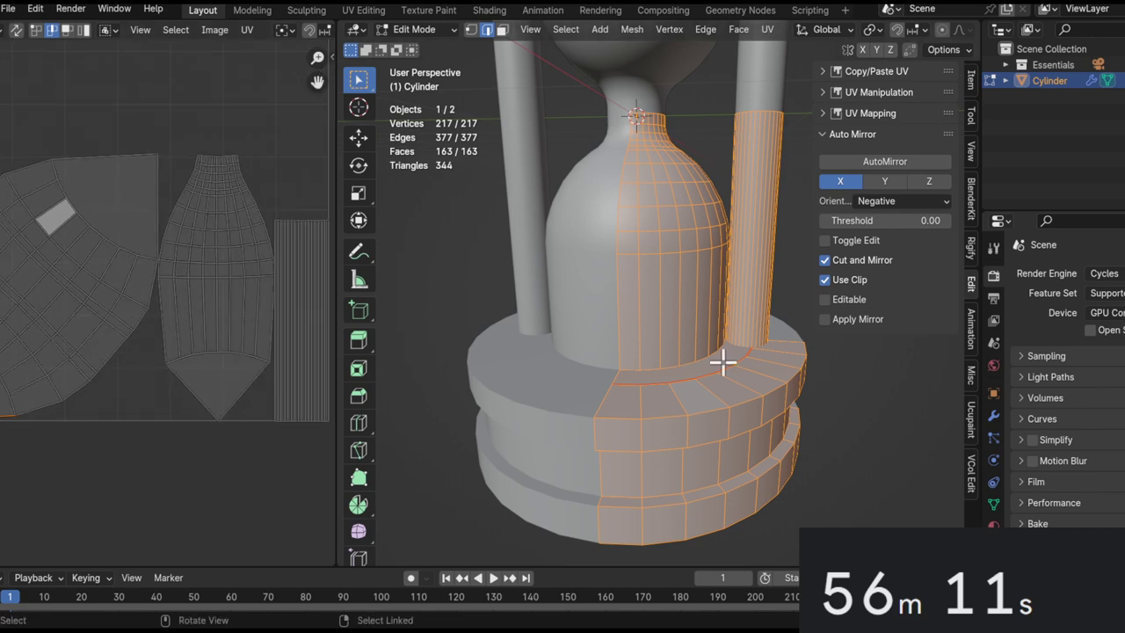
# Select the curved edge path along the lower border of the bottle's UV island and mark it as a seam.
pyautogui.scroll(3, 183, 402)
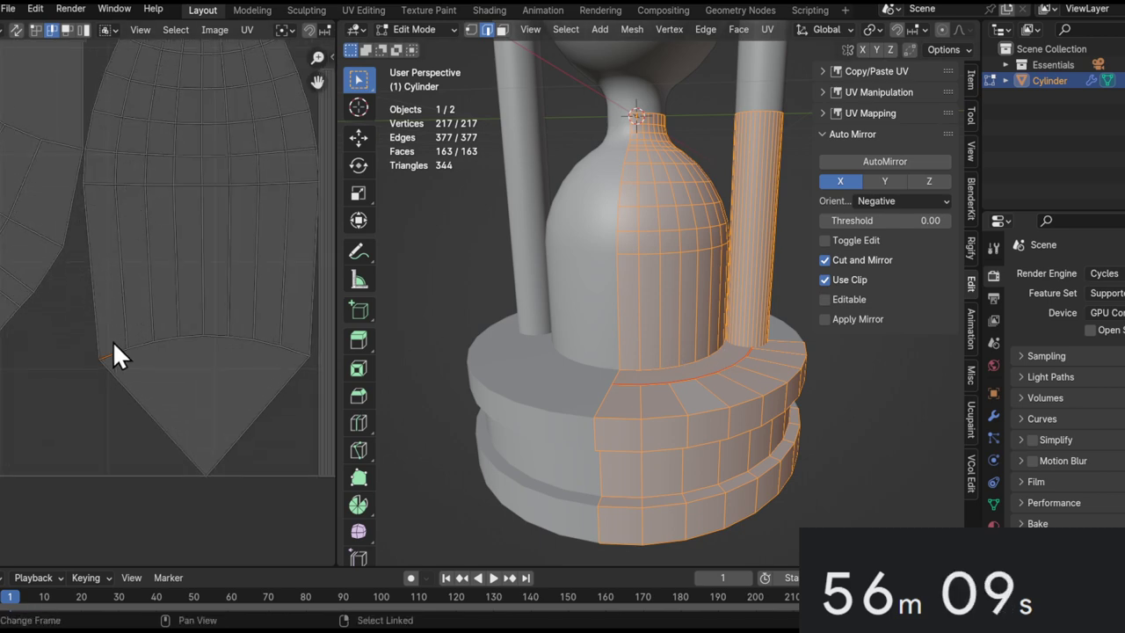
pyautogui.keyDown('ctrl'); pyautogui.click(292, 355); pyautogui.keyUp('ctrl')
pyautogui.hotkey('ctrl', 'e')
pyautogui.click(254, 355)
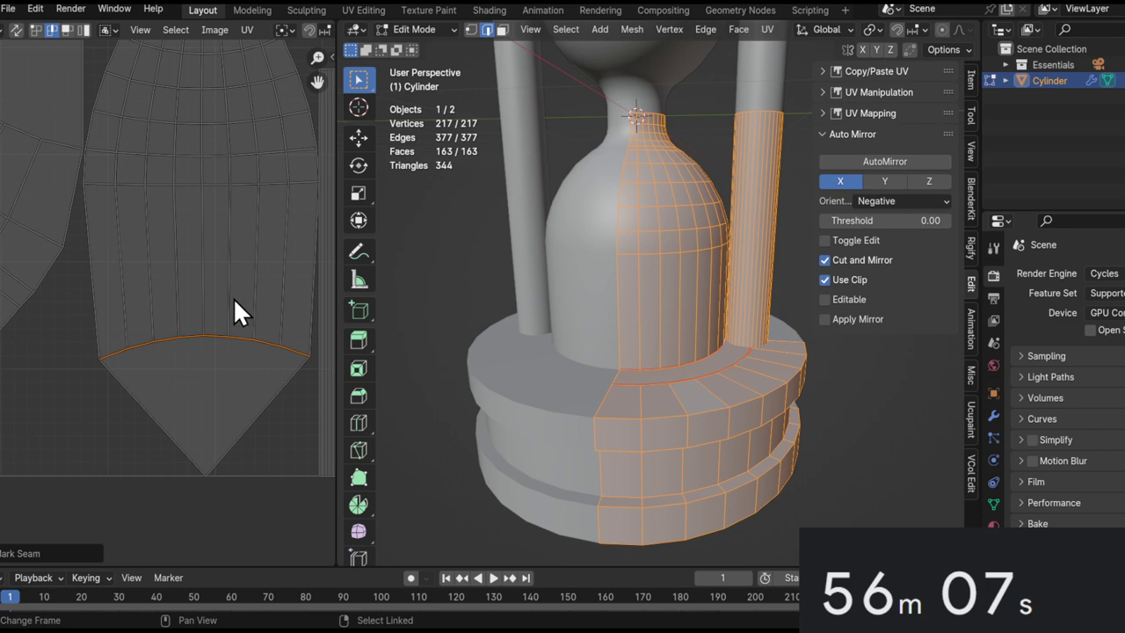
# Unwrap the whole mesh again using the new seams.
pyautogui.scroll(-3, 85, 374)
pyautogui.keyDown('ctrl'); pyautogui.moveTo(85, 375); pyautogui.dragTo(182, 368, button='middle'); pyautogui.keyUp('ctrl')
pyautogui.moveTo(182, 368); pyautogui.dragTo(239, 374, button='middle')
pyautogui.keyDown('ctrl'); pyautogui.moveTo(239, 374); pyautogui.dragTo(157, 354, button='middle'); pyautogui.keyUp('ctrl')
pyautogui.scroll(1, 184, 342)
pyautogui.press('u')
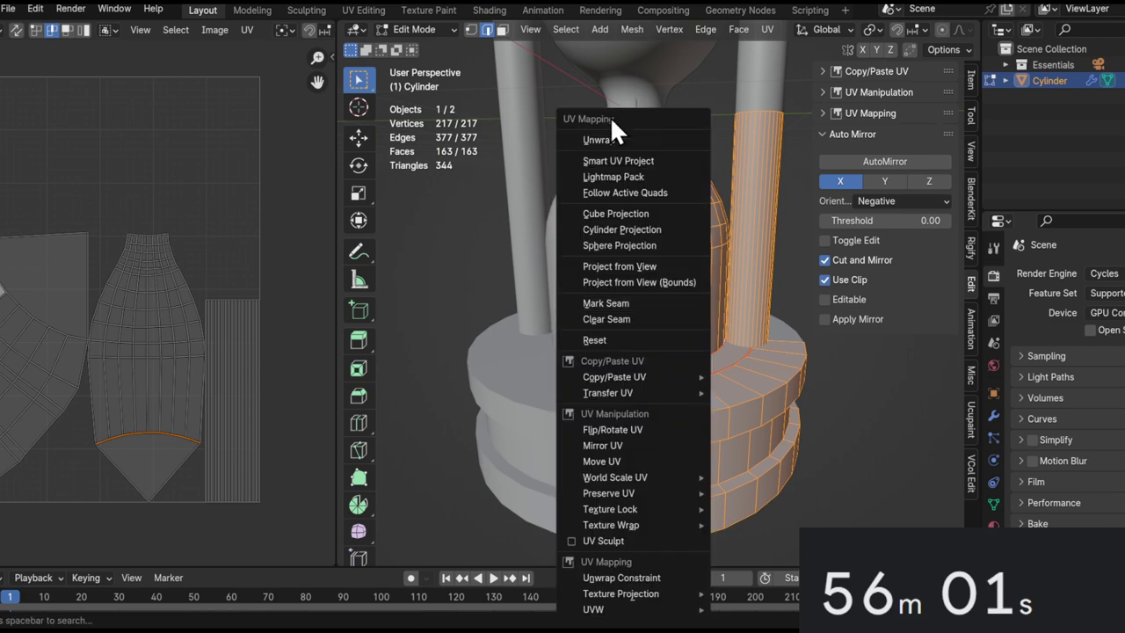
pyautogui.click(605, 139)
pyautogui.keyDown('ctrl'); pyautogui.moveTo(153, 282); pyautogui.dragTo(245, 313, button='middle'); pyautogui.keyUp('ctrl')
pyautogui.keyDown('ctrl'); pyautogui.moveTo(245, 313); pyautogui.dragTo(137, 303, button='middle'); pyautogui.keyUp('ctrl')
# Switch UV selection to islands and convert the bottle's UV island with UV Squares To Grid By Shape.
pyautogui.press('4')
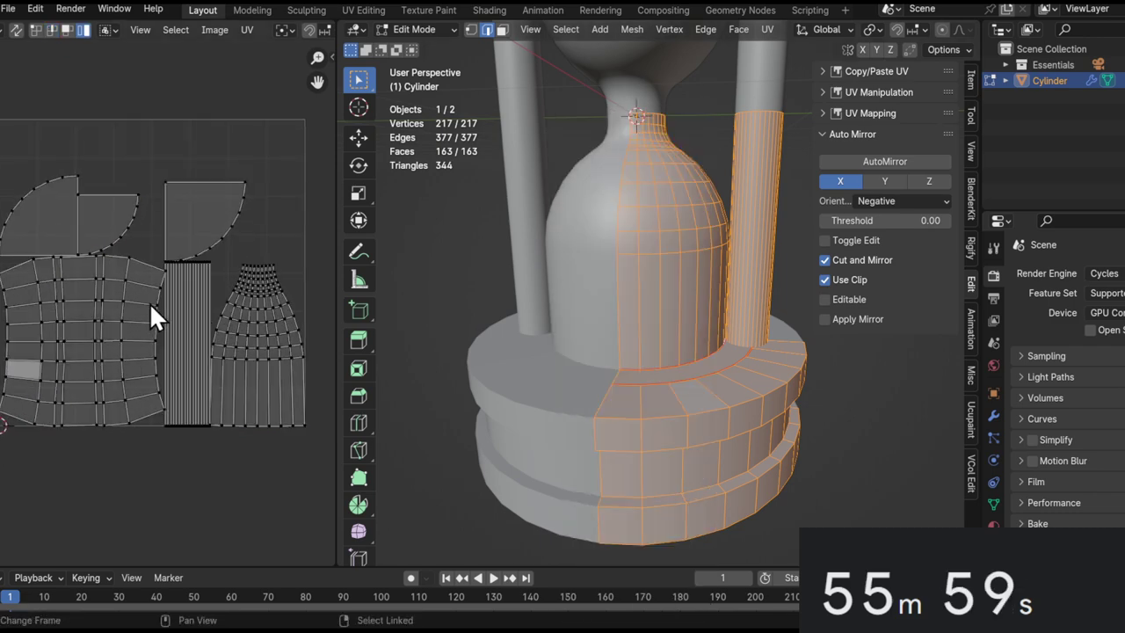
pyautogui.click(95, 239)
pyautogui.keyDown('shift'); pyautogui.moveTo(571, 331); pyautogui.dragTo(566, 301, button='middle'); pyautogui.keyUp('shift')
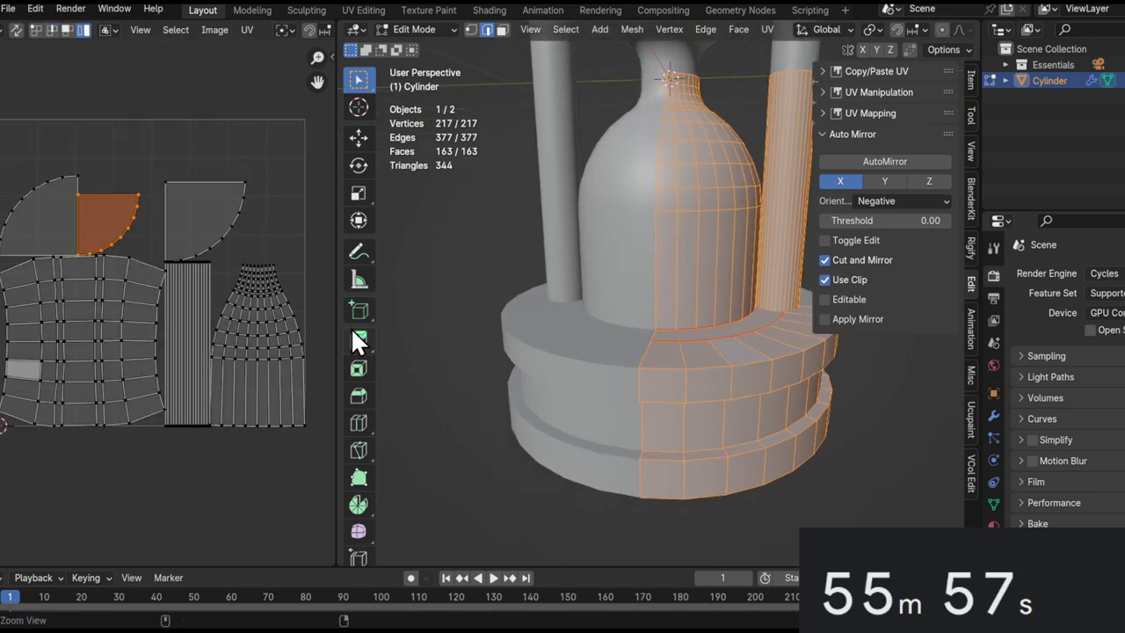
pyautogui.click(265, 324)
pyautogui.press('n')
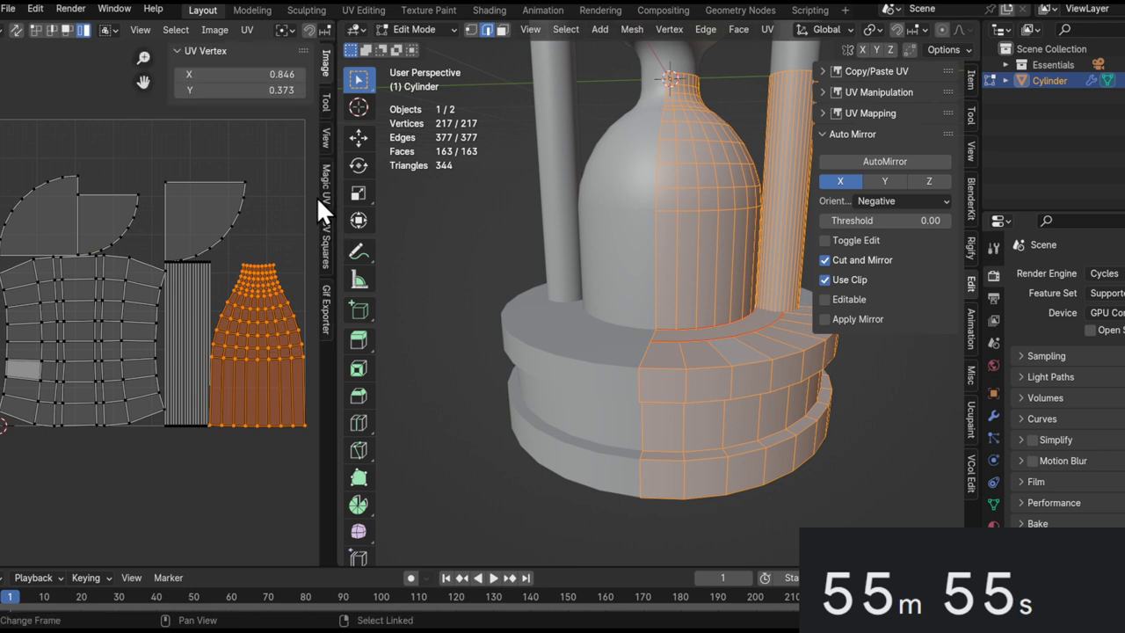
pyautogui.click(325, 239)
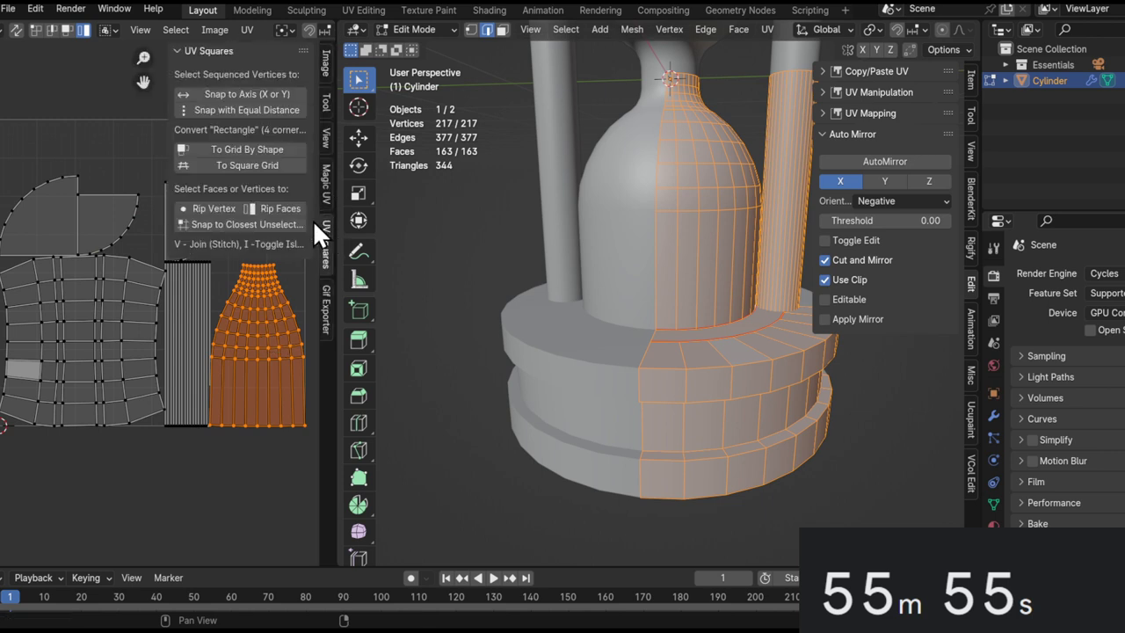
pyautogui.click(157, 324)
pyautogui.click(243, 149)
# Straighten the UV island of the base's side into a rectangular grid with UV Squares.
pyautogui.moveTo(173, 333); pyautogui.dragTo(91, 386, button='middle')
pyautogui.click(102, 365)
pyautogui.moveTo(112, 332); pyautogui.dragTo(169, 364, button='middle')
pyautogui.scroll(-2, 614, 353)
pyautogui.keyDown('ctrl'); pyautogui.moveTo(169, 364); pyautogui.dragTo(167, 412, button='middle'); pyautogui.keyUp('ctrl')
# Enable Constrain to Image Bounds and move the base's grid island into the lower corner of the UV space.
pyautogui.click(170, 456)
pyautogui.press('g')
pyautogui.rightClick(175, 439)
pyautogui.click(248, 30)
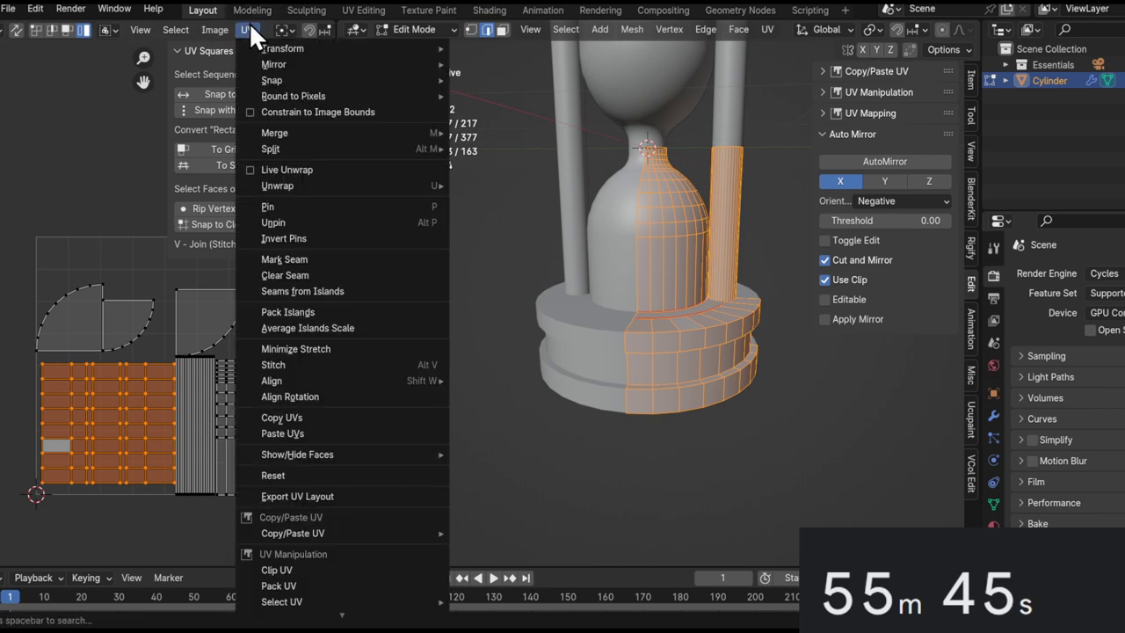
pyautogui.click(301, 113)
pyautogui.press('g')
pyautogui.click(136, 458)
# Move the pole's UV island between the base and bottle islands and enlarge it slightly.
pyautogui.click(191, 449)
pyautogui.press('g')
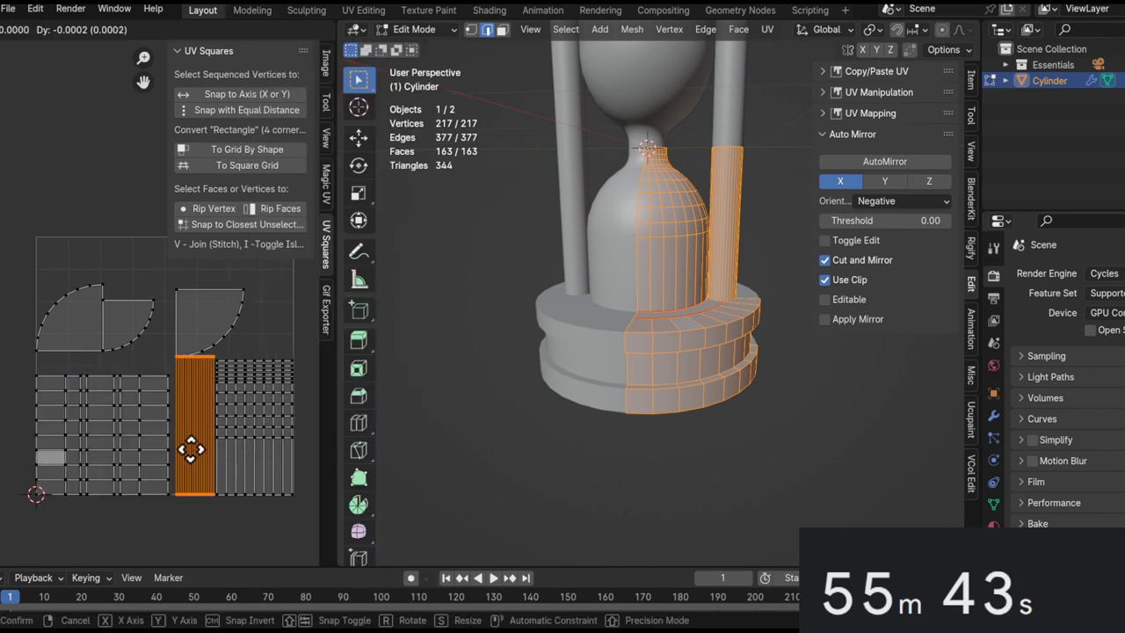
pyautogui.click(186, 477)
pyautogui.scroll(2, 220, 457)
pyautogui.press('s')
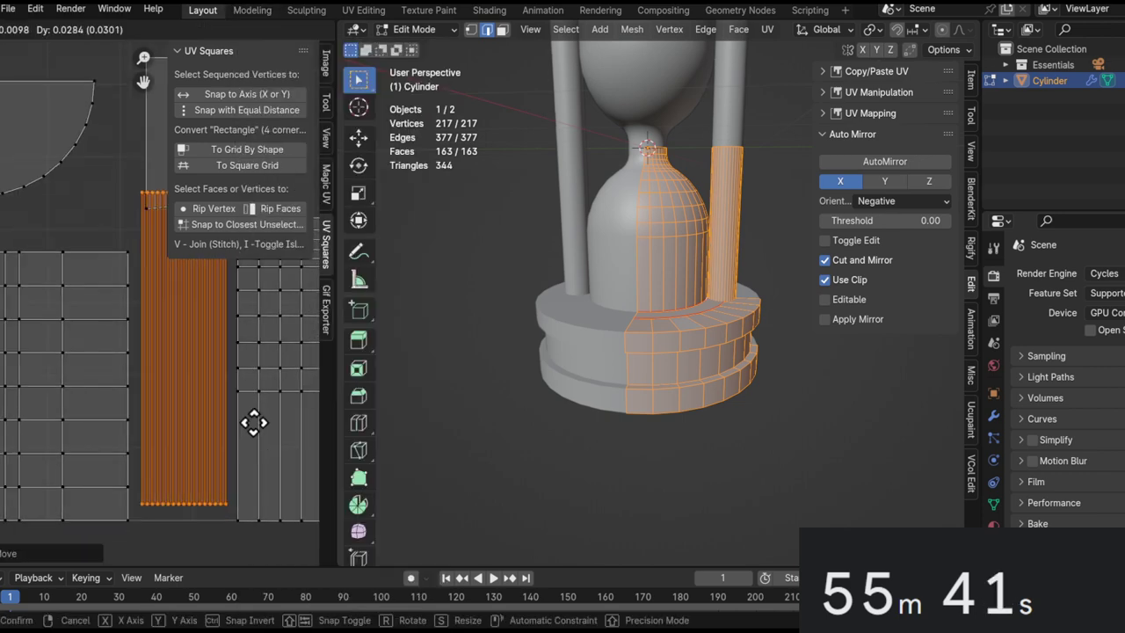
pyautogui.click(318, 466)
pyautogui.scroll(-5, 249, 396)
pyautogui.moveTo(222, 407); pyautogui.dragTo(175, 491, button='middle')
pyautogui.scroll(2, 147, 438)
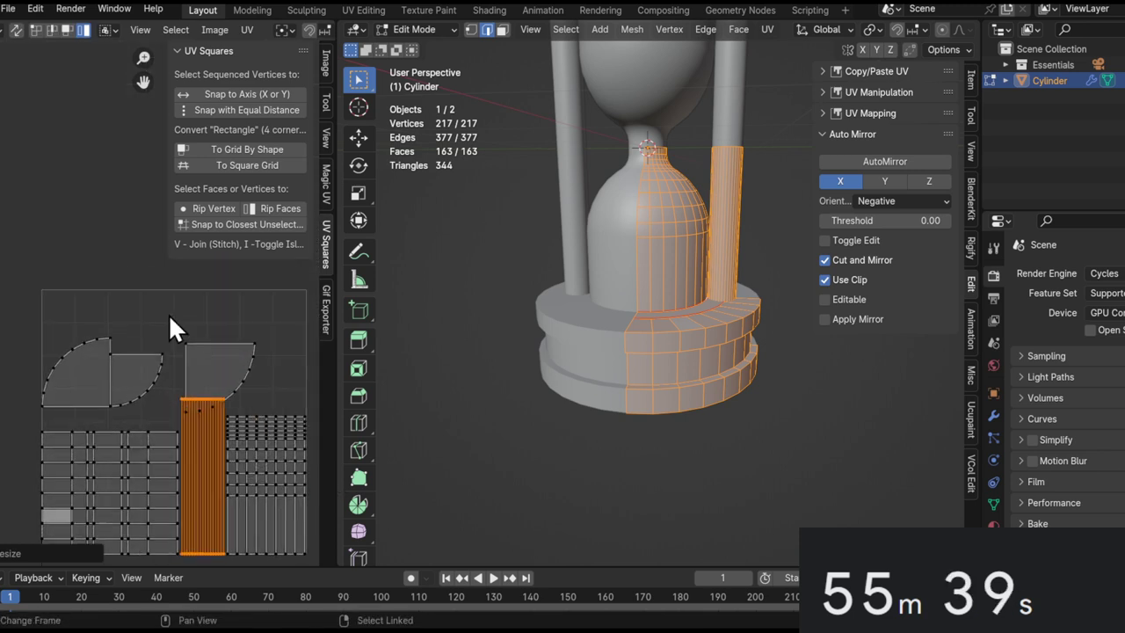
# Scale up the small quarter-disc UV island and fit it between the other two quarter-disc islands.
pyautogui.press('s')
pyautogui.click(248, 434)
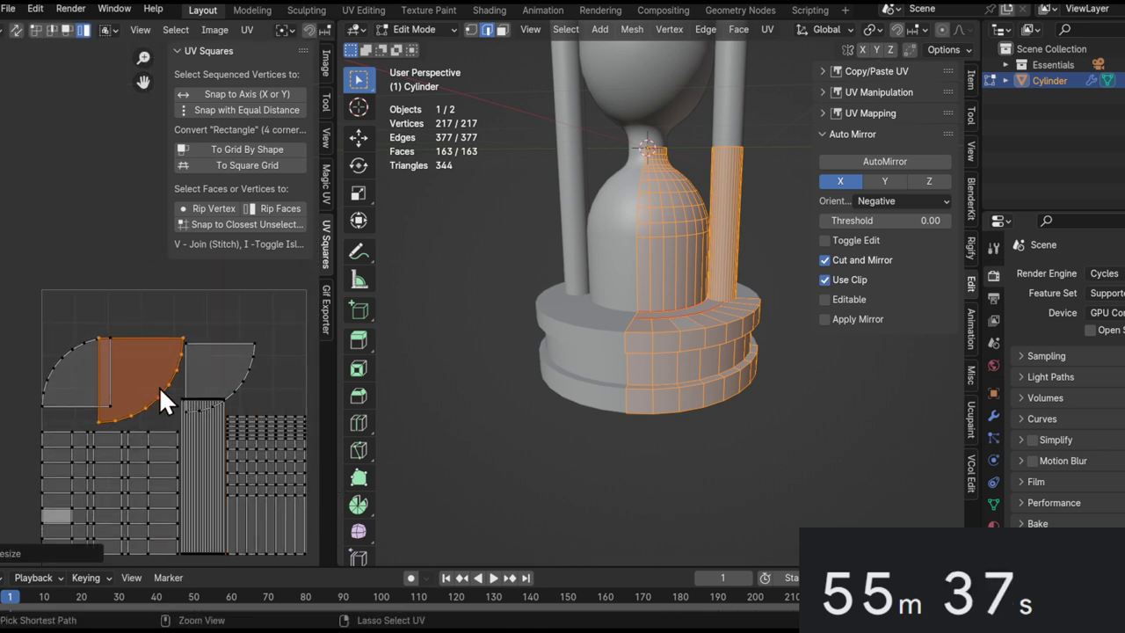
pyautogui.press('s')
pyautogui.click(185, 392)
pyautogui.press('g')
pyautogui.click(207, 386)
pyautogui.press('s')
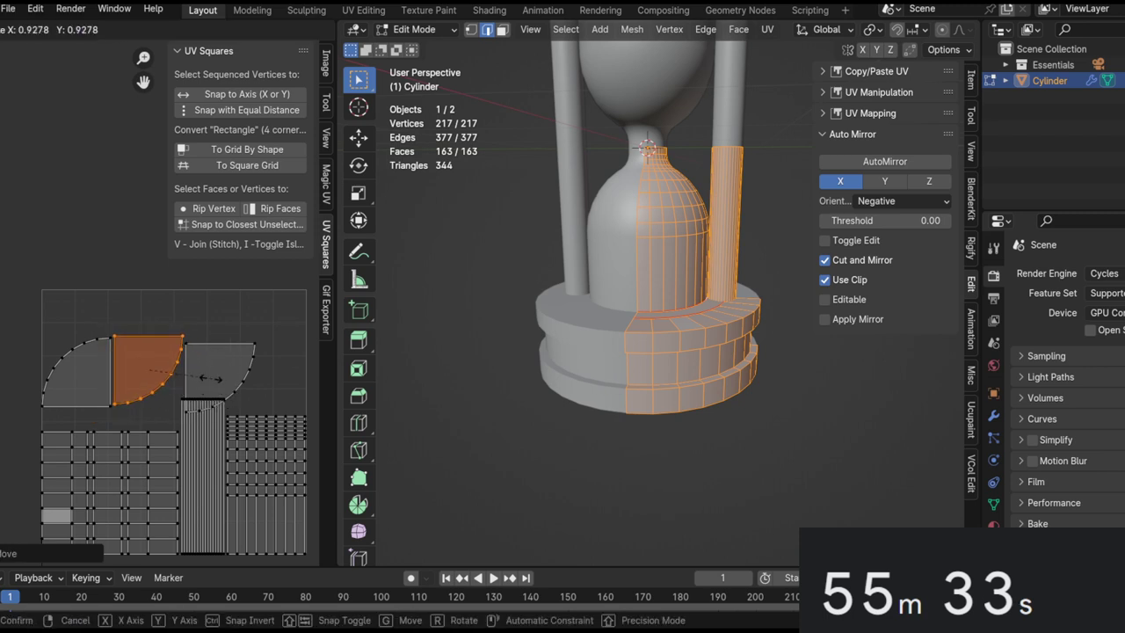
pyautogui.click(207, 383)
# Refine the placement of the quarter-disc UV layout, finishing with a move along Y, and return to Object Mode.
pyautogui.press('g')
pyautogui.click(191, 399)
pyautogui.press('g')
pyautogui.click(187, 390)
pyautogui.press('g')
pyautogui.press('y')
pyautogui.click(167, 404)
pyautogui.keyDown('ctrl'); pyautogui.keyDown('alt'); pyautogui.moveTo(99, 342); pyautogui.dragTo(143, 392); pyautogui.keyUp('alt'); pyautogui.keyUp('ctrl')
pyautogui.keyDown('alt'); pyautogui.moveTo(144, 392); pyautogui.dragTo(37, 297); pyautogui.keyUp('alt')
pyautogui.keyDown('alt'); pyautogui.keyDown('shift'); pyautogui.moveTo(638, 342); pyautogui.dragTo(675, 354); pyautogui.keyUp('shift'); pyautogui.keyUp('alt')
pyautogui.press('Tab')
pyautogui.hotkey('shift', 'a')
pyautogui.moveTo(654, 323)
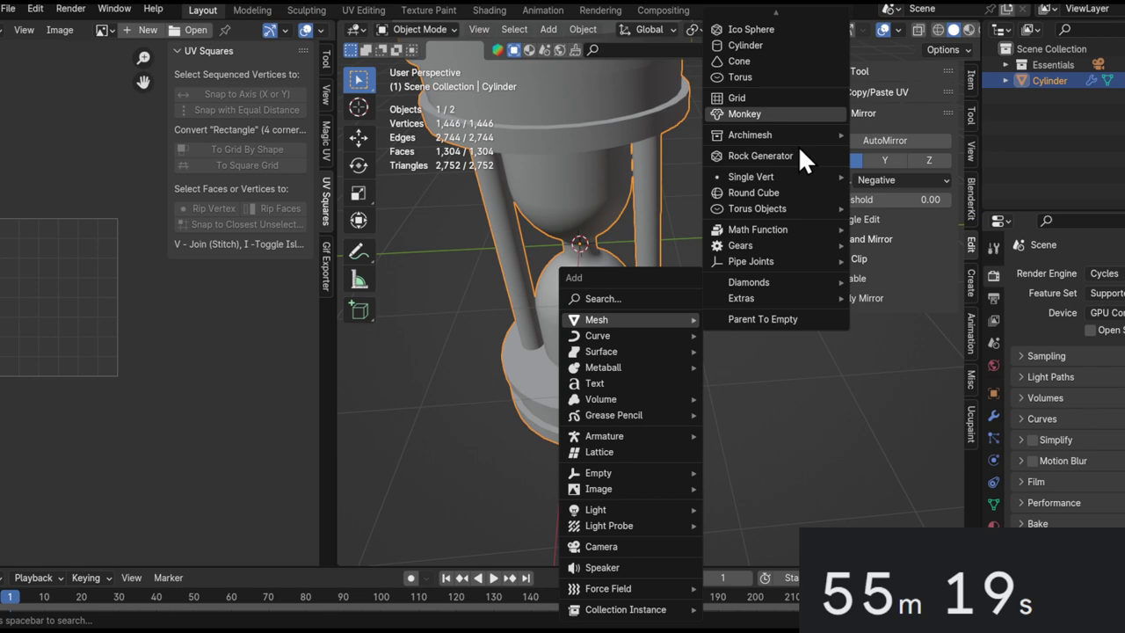
pyautogui.scroll(3, 748, 53)
pyautogui.scroll(-3, 754, 48)
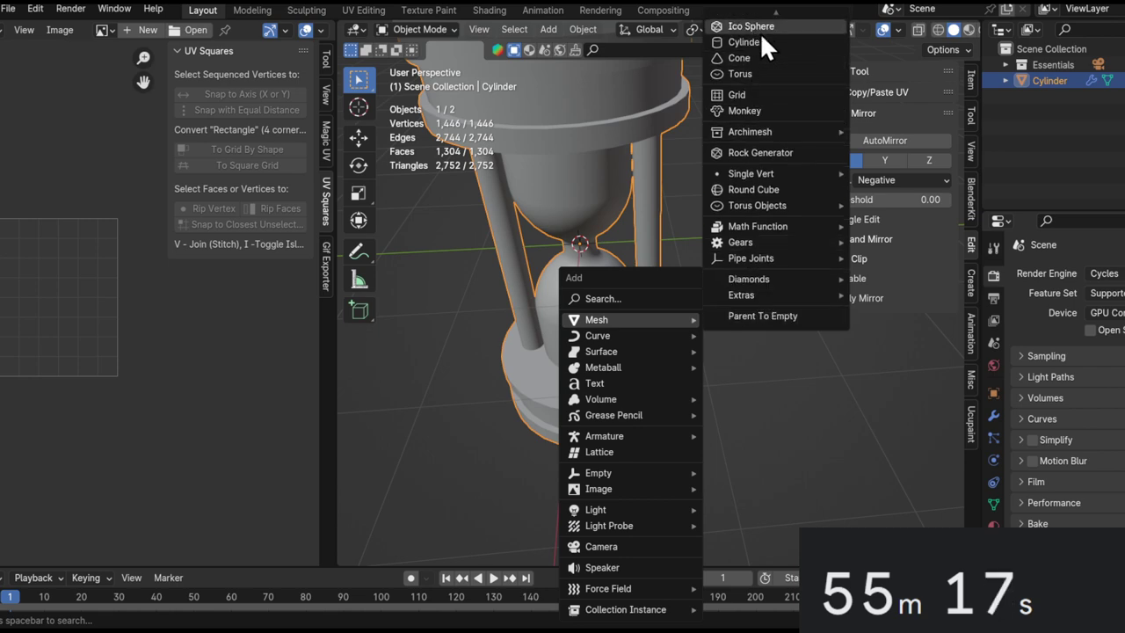
pyautogui.press('Escape')
# Add a cube at the hourglass's neck and scale it down in Edit Mode.
pyautogui.hotkey('shift', 'a')
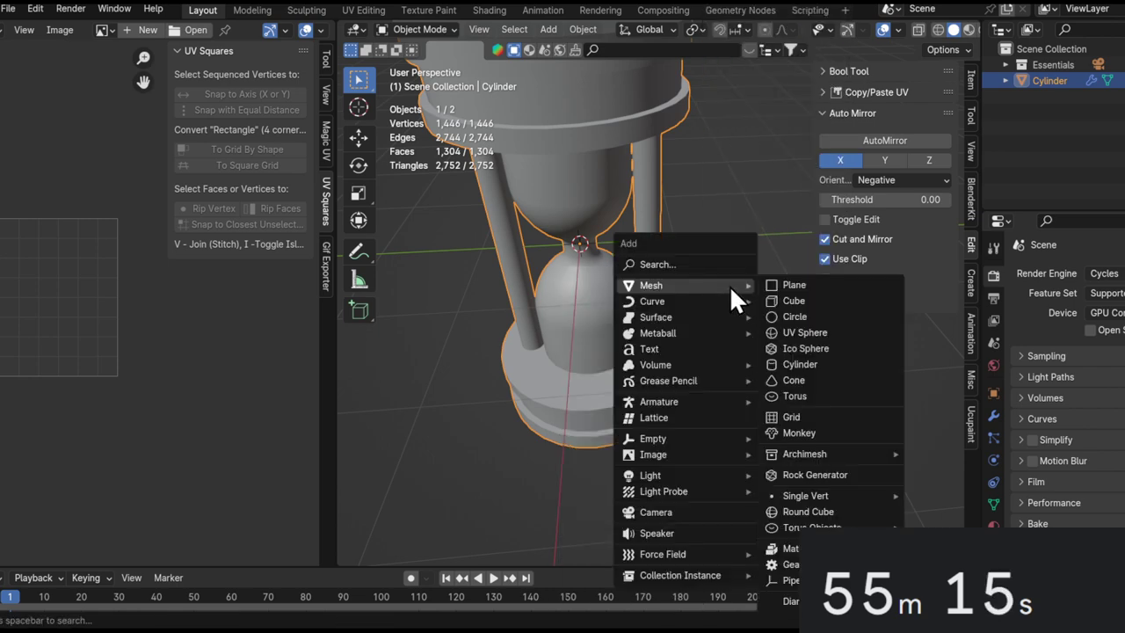
pyautogui.click(792, 300)
pyautogui.press('Tab')
pyautogui.press('s')
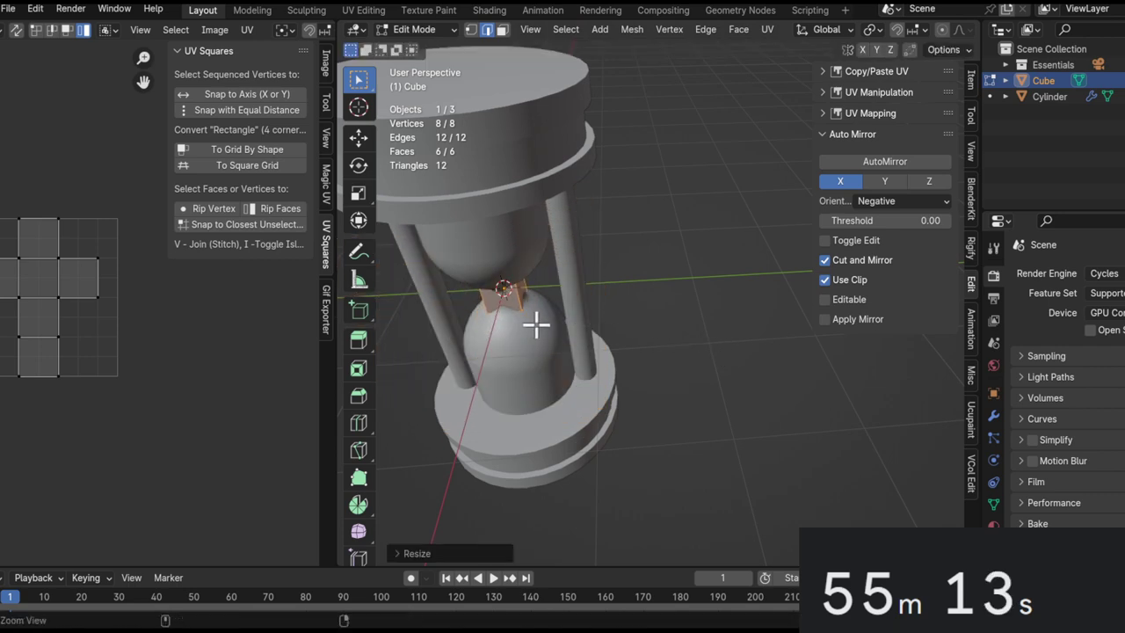
pyautogui.moveTo(537, 303); pyautogui.dragTo(554, 294, button='middle')
# Move the small cube down along Z and over the top surface of the lower base, beside the bottle.
pyautogui.press('g')
pyautogui.click(534, 399)
pyautogui.press('g')
pyautogui.press('z')
pyautogui.click(534, 389)
pyautogui.moveTo(534, 378); pyautogui.dragTo(492, 259, button='middle')
pyautogui.keyDown('shift'); pyautogui.moveTo(492, 259); pyautogui.dragTo(733, 364, button='middle'); pyautogui.keyUp('shift')
pyautogui.press('g')
pyautogui.click(762, 421)
# Select the cube's top face and scale it down to taper the block.
pyautogui.press('Tab')
pyautogui.press('Tab')
pyautogui.press('3')
pyautogui.click(672, 341)
pyautogui.rightClick(761, 404)
pyautogui.press('s')
pyautogui.click(795, 424)
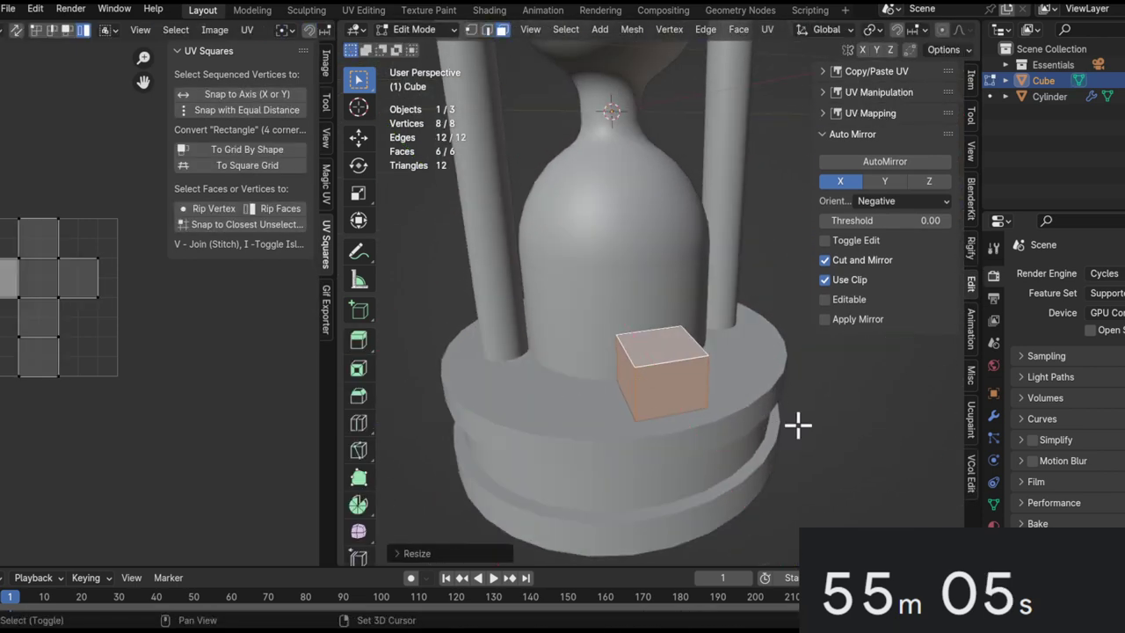
# Select the whole tapered block and move it along Z to sit on the base.
pyautogui.keyDown('shift'); pyautogui.moveTo(796, 424); pyautogui.dragTo(739, 387, button='middle'); pyautogui.keyUp('shift')
pyautogui.moveTo(716, 378); pyautogui.dragTo(770, 332, button='middle')
pyautogui.click(660, 344)
pyautogui.moveTo(660, 344); pyautogui.dragTo(532, 404, button='middle')
pyautogui.hotkey('ctrl', 'l')
pyautogui.press('g')
pyautogui.press('z')
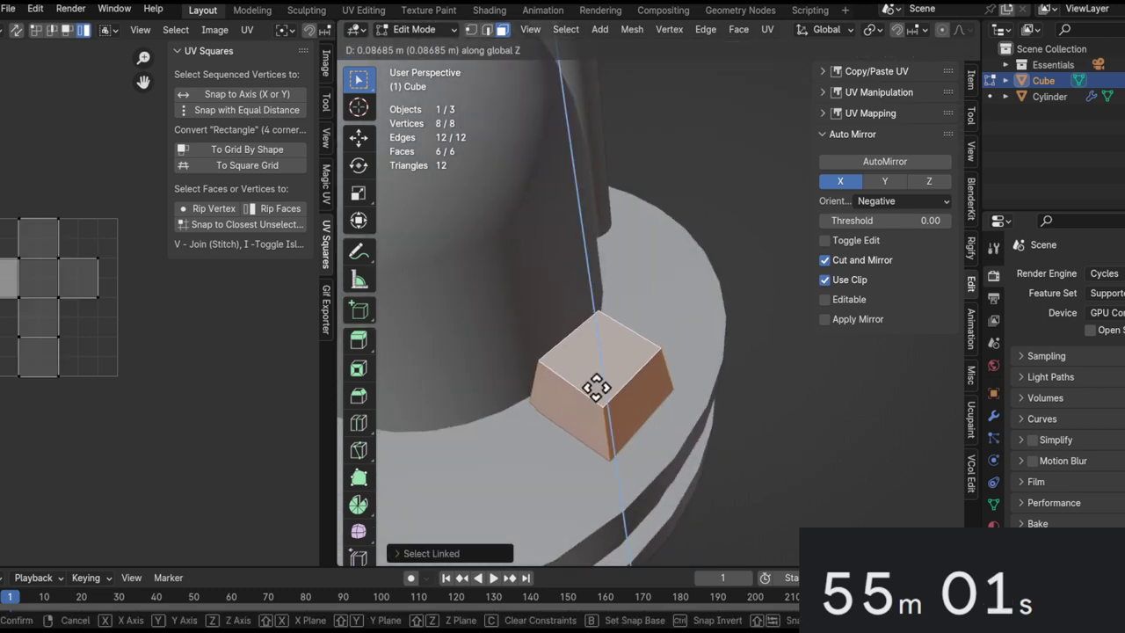
pyautogui.click(606, 486)
# Rotate the block around Z and shift it horizontally on the base without changing its height.
pyautogui.moveTo(650, 450); pyautogui.dragTo(619, 406, button='middle')
pyautogui.press('r')
pyautogui.press('z')
pyautogui.click(766, 412)
pyautogui.press('g')
pyautogui.hotkey('shift', 'z')
pyautogui.click(773, 448)
# Bevel the block's outer vertical corner edge into a single chamfer face.
pyautogui.press('2')
pyautogui.click(635, 471)
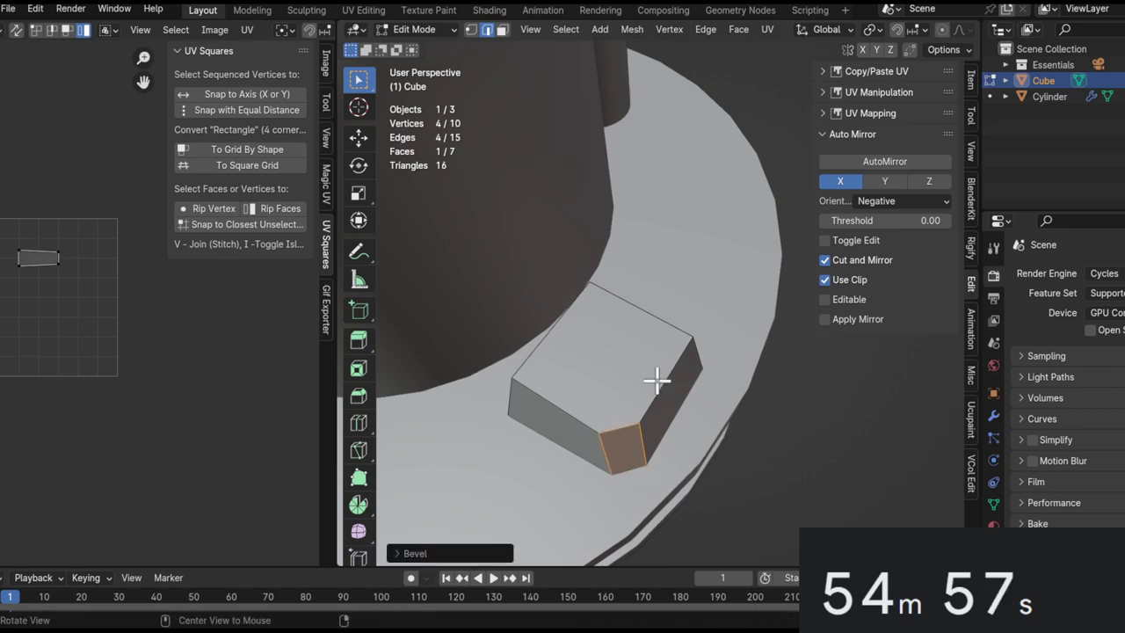
pyautogui.moveTo(693, 396); pyautogui.dragTo(685, 414, button='middle')
# Select a short top edge of the block and move it slightly along Z.
pyautogui.click(522, 357)
pyautogui.moveTo(524, 357); pyautogui.dragTo(557, 364, button='middle')
pyautogui.press('g')
pyautogui.press('z')
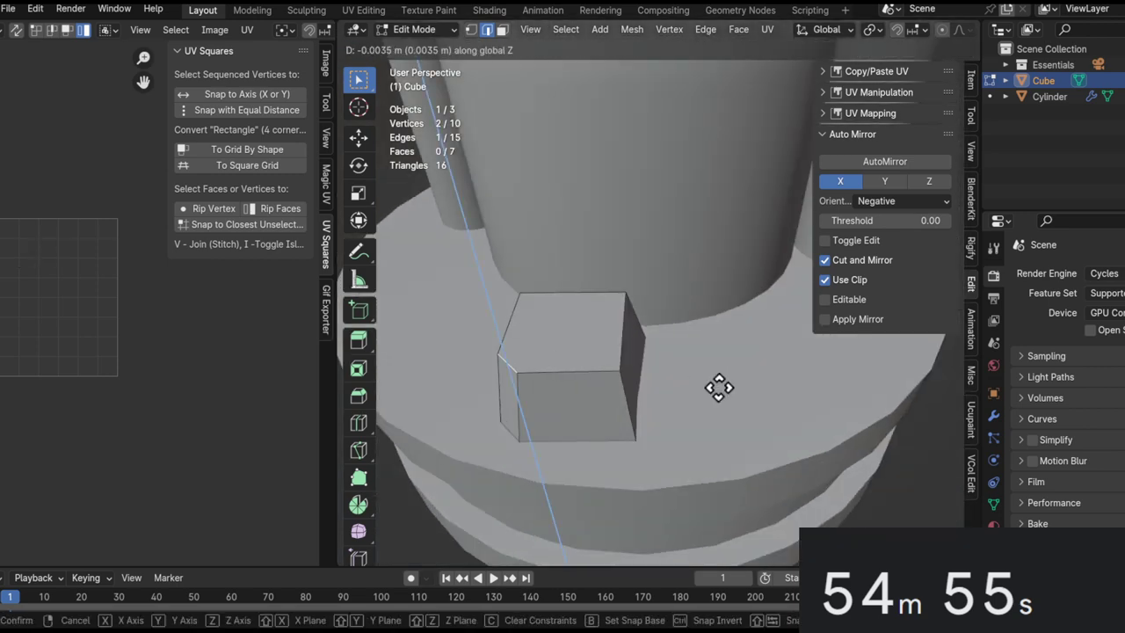
pyautogui.click(718, 400)
# Move individual top corner vertices of the block to make its shape irregular.
pyautogui.moveTo(717, 400); pyautogui.dragTo(570, 345, button='middle')
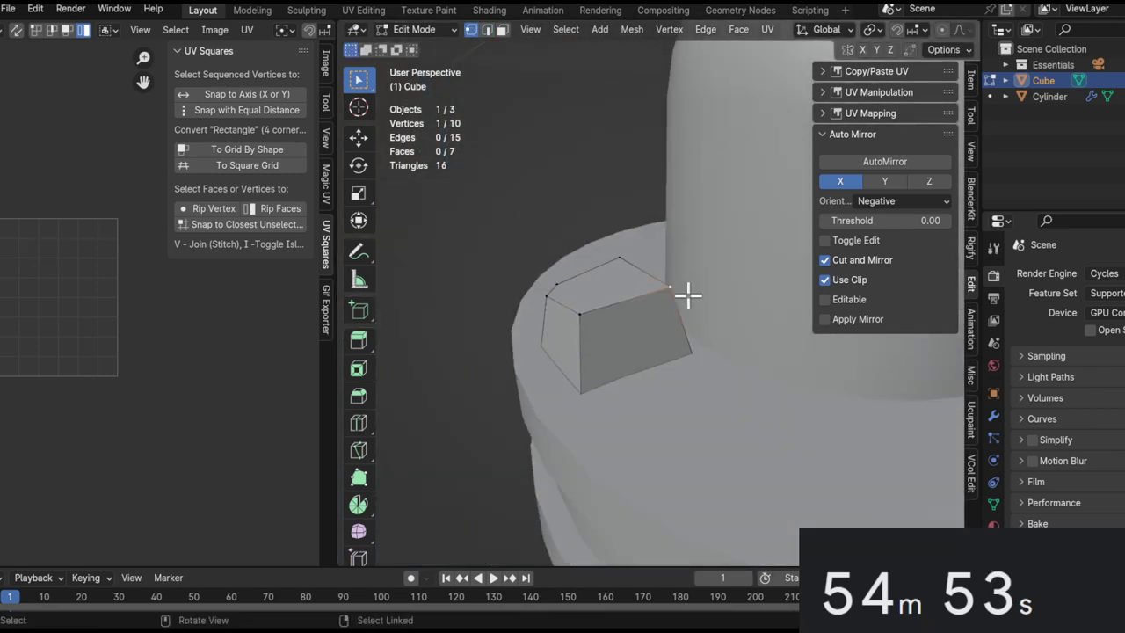
pyautogui.press('g')
pyautogui.click(544, 314)
pyautogui.moveTo(589, 359); pyautogui.dragTo(713, 454, button='middle')
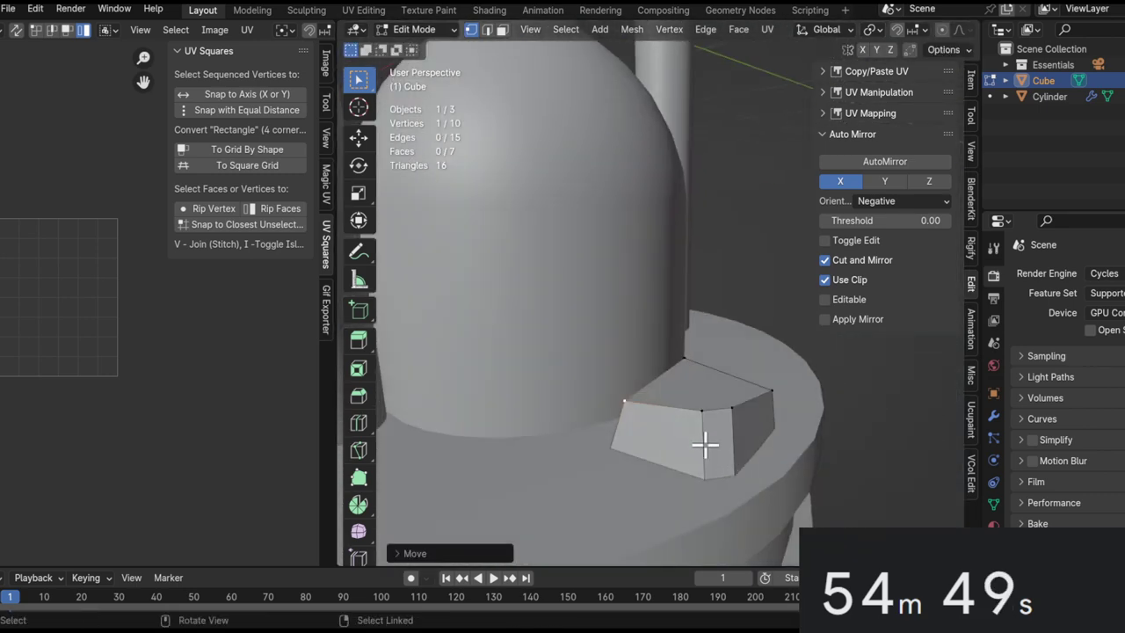
pyautogui.press('g')
pyautogui.click(675, 425)
pyautogui.click(727, 419)
# Select another edge of the block in edge mode and bevel it.
pyautogui.moveTo(728, 419); pyautogui.dragTo(623, 495, button='middle')
pyautogui.moveTo(622, 495)
pyautogui.keyDown('ctrl'); pyautogui.mouseDown(button='middle')
pyautogui.moveTo(632, 502)
pyautogui.moveTo(614, 510)
pyautogui.mouseUp(button='middle'); pyautogui.keyUp('ctrl')
pyautogui.press('2')
pyautogui.click(672, 429)
pyautogui.keyDown('ctrl'); pyautogui.moveTo(671, 431); pyautogui.dragTo(678, 398, button='middle'); pyautogui.keyUp('ctrl')
pyautogui.moveTo(690, 396); pyautogui.dragTo(661, 380, button='middle')
pyautogui.hotkey('ctrl', 'b')
pyautogui.click(815, 397)
# Select the whole linked block and scale it along Y and in the horizontal plane.
pyautogui.keyDown('ctrl'); pyautogui.moveTo(733, 411); pyautogui.dragTo(883, 452, button='middle'); pyautogui.keyUp('ctrl')
pyautogui.hotkey('ctrl', 'l')
pyautogui.press('s')
pyautogui.press('y')
pyautogui.click(939, 459)
pyautogui.moveTo(828, 419); pyautogui.dragTo(671, 393, button='middle')
pyautogui.press('s')
pyautogui.hotkey('shift', 'z')
pyautogui.click(793, 390)
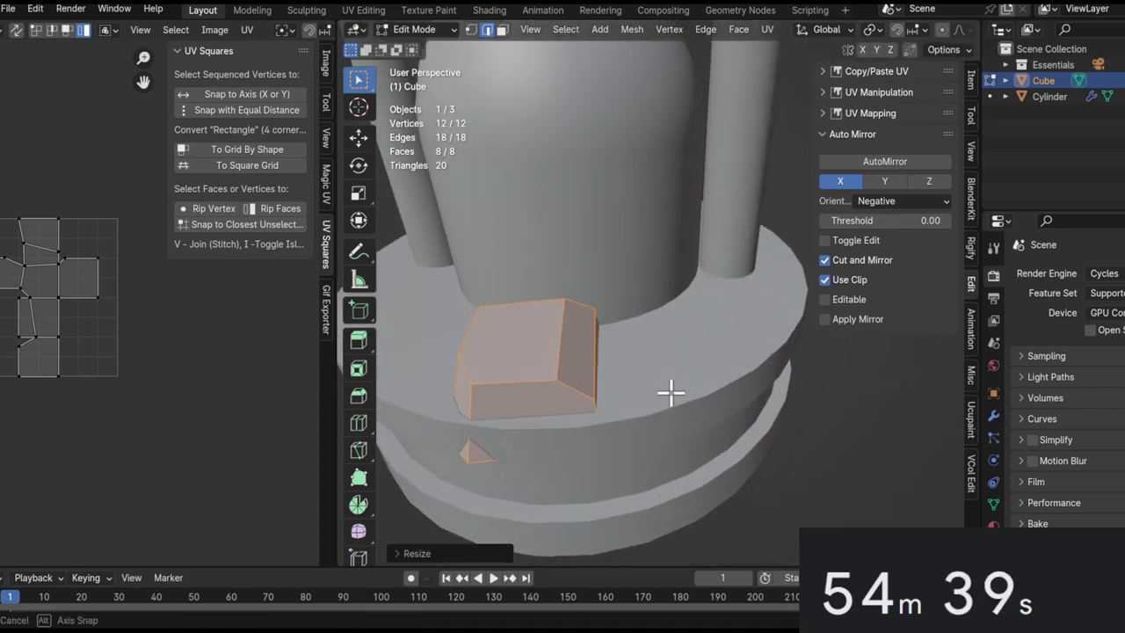
# Rotate the block around Z and reposition it against the bottle on the base.
pyautogui.press('r')
pyautogui.press('z')
pyautogui.moveTo(699, 436); pyautogui.dragTo(733, 431, button='middle')
pyautogui.press('g')
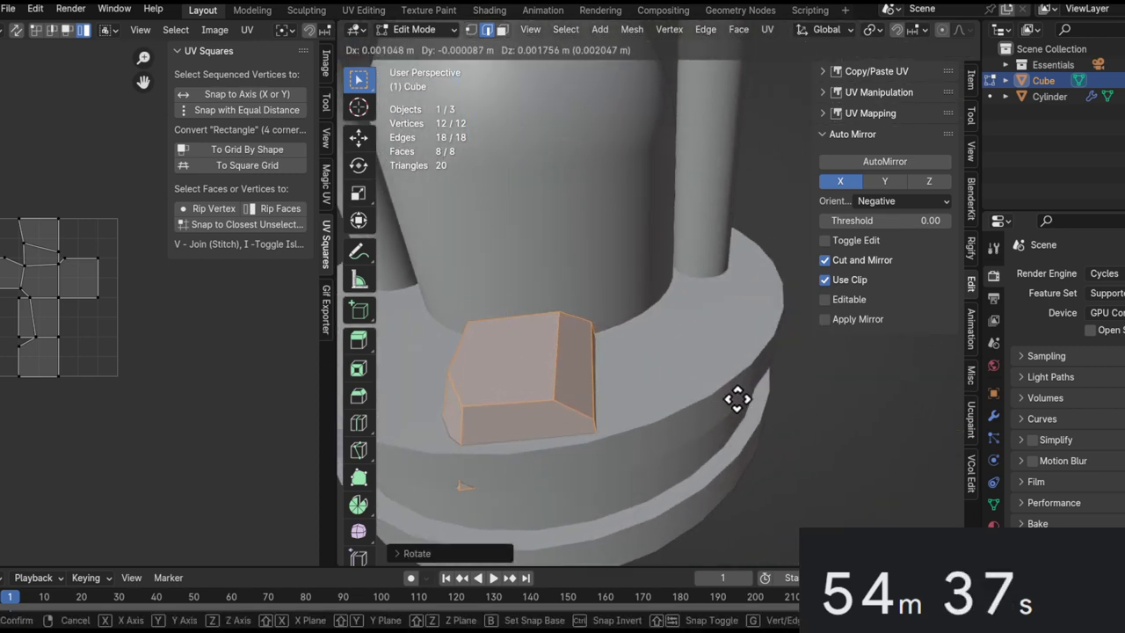
pyautogui.click(713, 346)
pyautogui.moveTo(606, 298); pyautogui.dragTo(721, 334, button='middle')
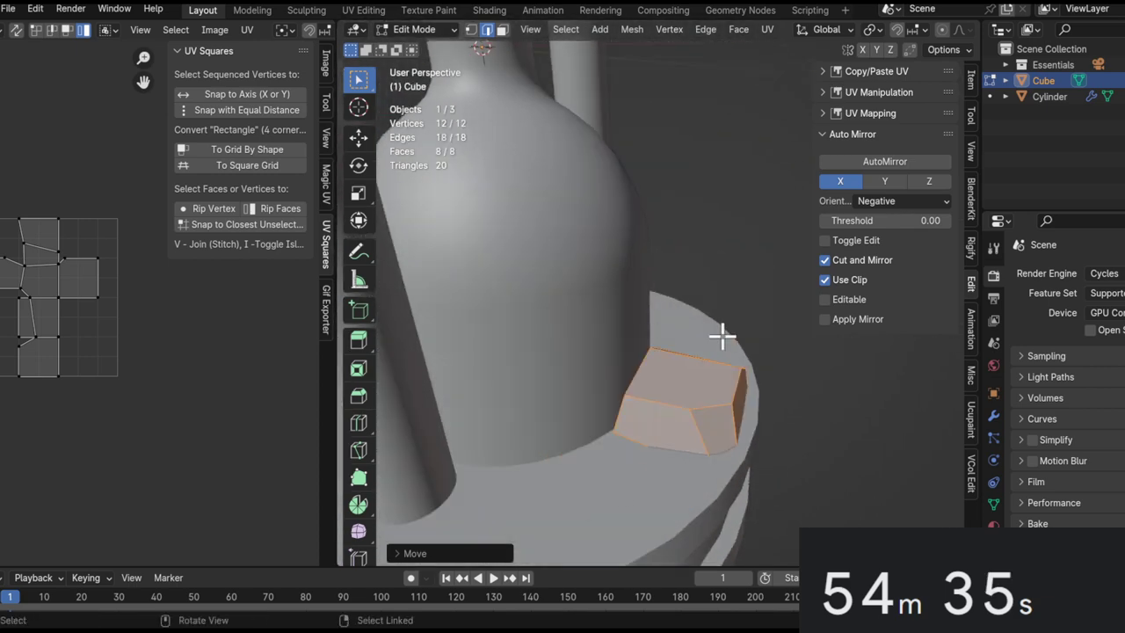
# Select the block's top face, scale it and move it to reshape the block.
pyautogui.press('3')
pyautogui.click(702, 380)
pyautogui.press('s')
pyautogui.click(801, 418)
pyautogui.moveTo(801, 416); pyautogui.dragTo(822, 402, button='middle')
pyautogui.press('g')
pyautogui.click(826, 409)
# Move the block's selected top face once more and return to Object Mode.
pyautogui.moveTo(695, 389); pyautogui.dragTo(614, 406, button='middle')
pyautogui.press('g')
pyautogui.click(679, 441)
pyautogui.keyDown('alt'); pyautogui.moveTo(681, 435); pyautogui.dragTo(628, 386); pyautogui.keyUp('alt')
pyautogui.press('Tab')
pyautogui.keyDown('alt'); pyautogui.moveTo(589, 352); pyautogui.dragTo(521, 413); pyautogui.keyUp('alt')
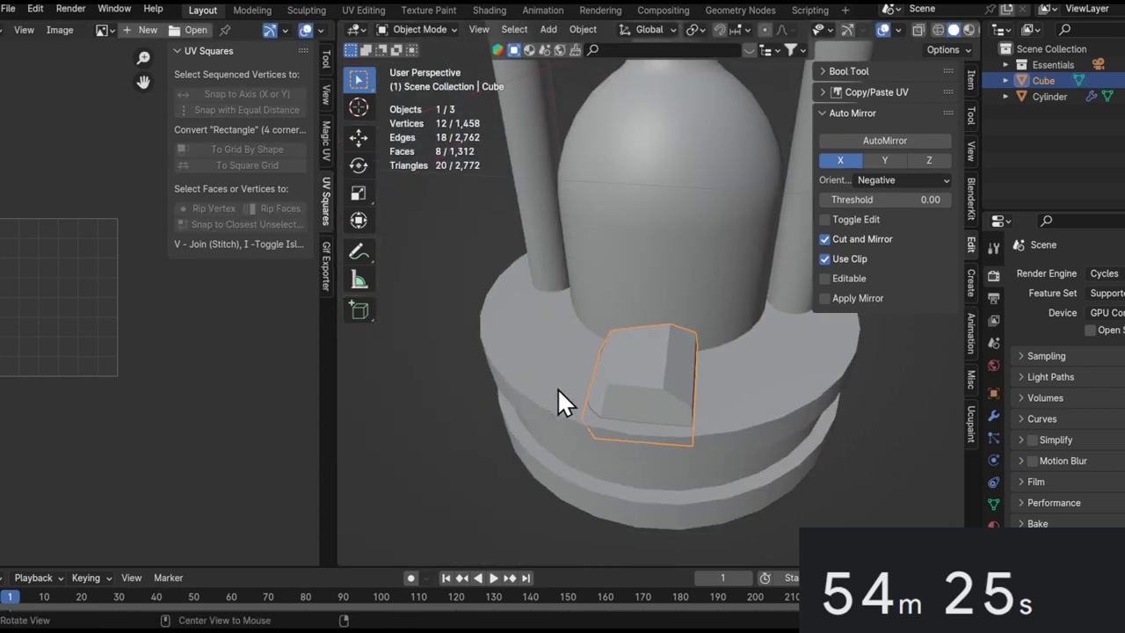
pyautogui.scroll(-3, 615, 407)
pyautogui.keyDown('alt'); pyautogui.moveTo(693, 403); pyautogui.dragTo(673, 404); pyautogui.keyUp('alt')
pyautogui.press('Tab')
pyautogui.press('Tab')
pyautogui.rightClick(670, 401)
pyautogui.press('Escape')
# Move the selected part of the block and one corner vertex beside the bottle to refine its shape.
pyautogui.press('Tab')
pyautogui.moveTo(681, 411); pyautogui.dragTo(573, 301, button='middle')
pyautogui.press('Tab')
pyautogui.scroll(5, 580, 289)
pyautogui.press('Tab')
pyautogui.scroll(3, 598, 311)
pyautogui.press('g')
pyautogui.click(705, 404)
pyautogui.click(612, 281)
pyautogui.press('g')
pyautogui.click(599, 288)
pyautogui.moveTo(641, 318); pyautogui.dragTo(618, 339, button='middle')
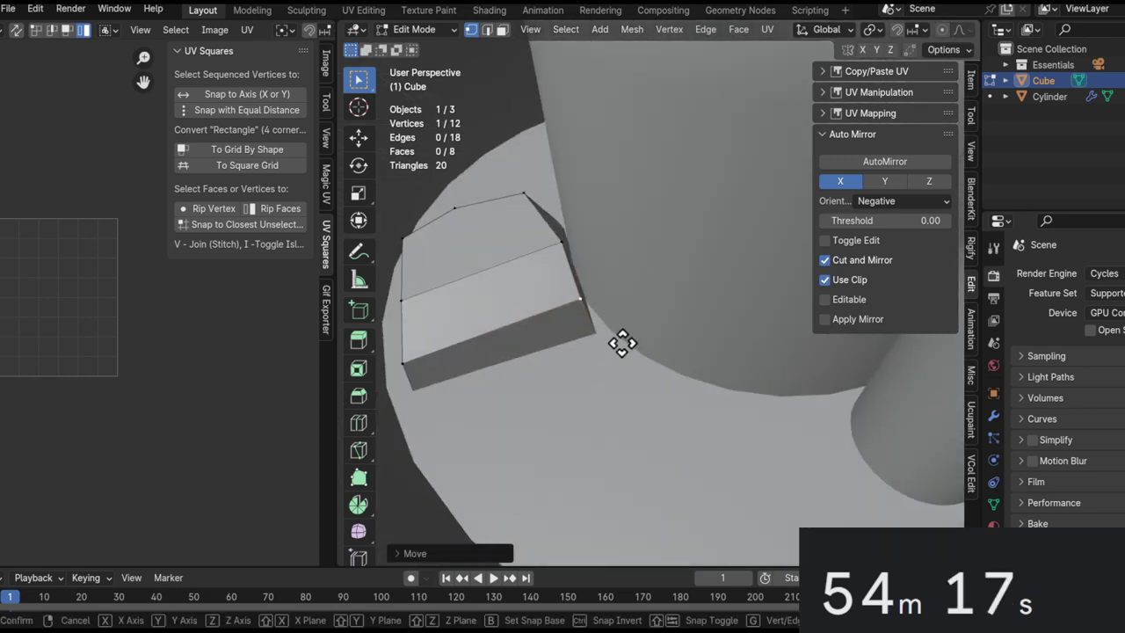
# Apply Shade Smooth to the block with an adjusted shading setting and save the file.
pyautogui.press('Tab')
pyautogui.rightClick(550, 312)
pyautogui.click(552, 327)
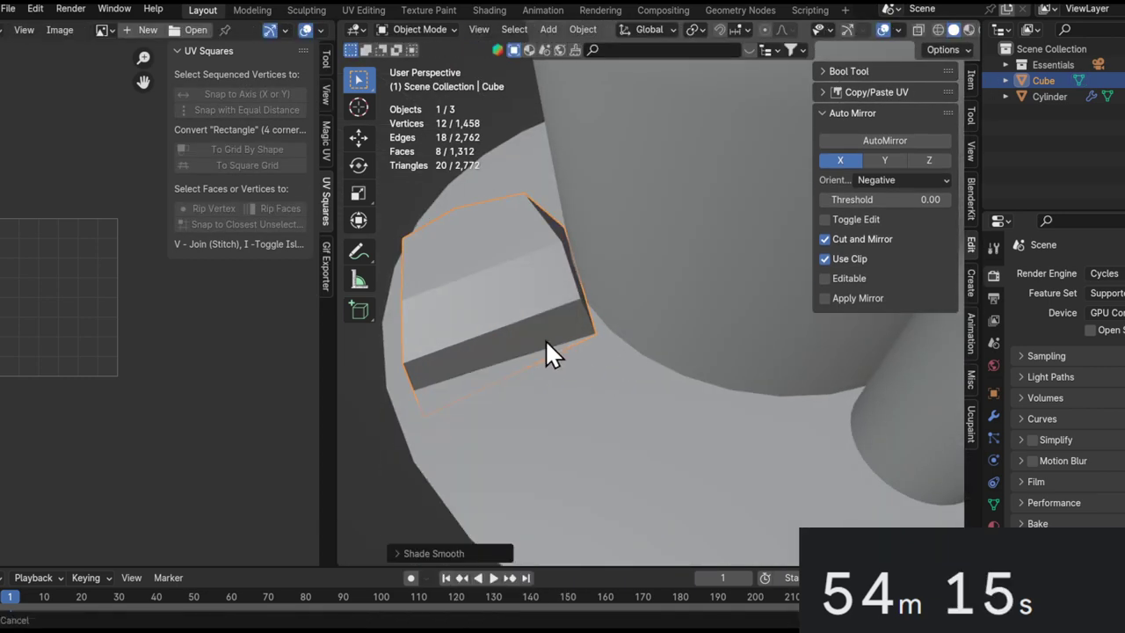
pyautogui.moveTo(527, 345); pyautogui.dragTo(473, 553, button='middle')
pyautogui.click(473, 553)
pyautogui.moveTo(519, 546); pyautogui.dragTo(545, 546)
pyautogui.moveTo(685, 316); pyautogui.dragTo(512, 338, button='middle')
pyautogui.keyDown('alt'); pyautogui.moveTo(512, 338); pyautogui.dragTo(532, 373); pyautogui.keyUp('alt')
pyautogui.hotkey('ctrl', 's')
# Select the whole linked block in Edit Mode and raise it along Z, well clear of the base.
pyautogui.click(760, 412)
pyautogui.keyDown('alt'); pyautogui.keyDown('shift'); pyautogui.moveTo(668, 400); pyautogui.dragTo(580, 330); pyautogui.keyUp('shift'); pyautogui.keyUp('alt')
pyautogui.keyDown('alt'); pyautogui.keyDown('shift'); pyautogui.moveTo(580, 330); pyautogui.dragTo(621, 286); pyautogui.keyUp('shift'); pyautogui.keyUp('alt')
pyautogui.scroll(2, 693, 356)
pyautogui.keyDown('alt'); pyautogui.moveTo(696, 359); pyautogui.dragTo(630, 341); pyautogui.keyUp('alt')
pyautogui.scroll(-5, 598, 302)
pyautogui.press('Tab')
pyautogui.press('a')
pyautogui.scroll(3, 615, 373)
pyautogui.press('3')
pyautogui.click(612, 314)
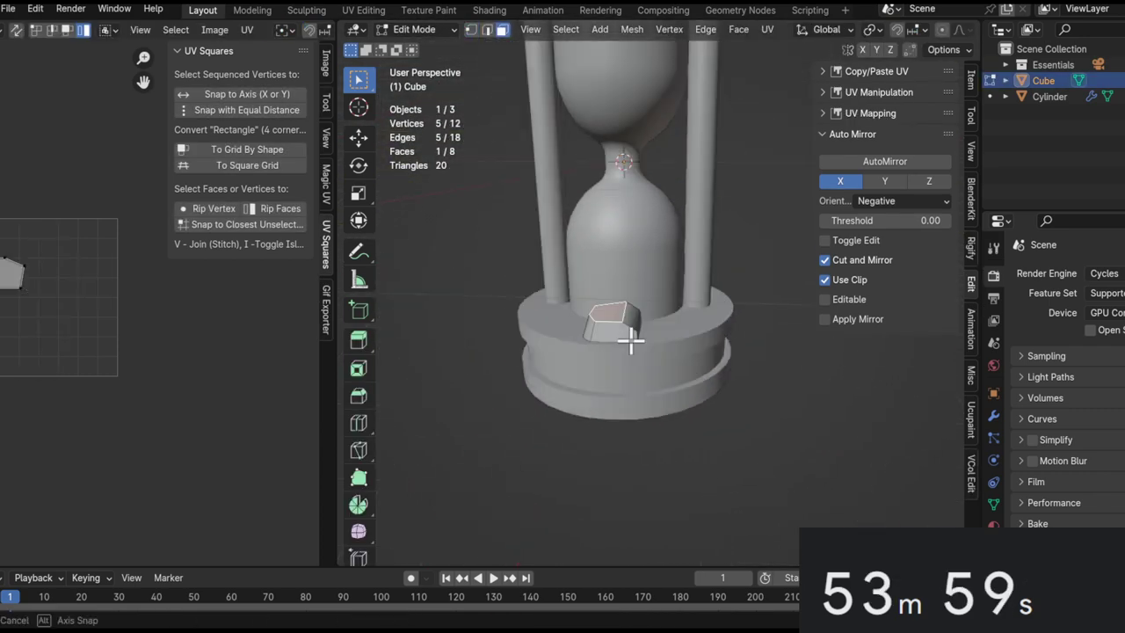
pyautogui.press('l')
pyautogui.press('g')
pyautogui.press('z')
pyautogui.click(626, 231)
# Select the block's top and bottom faces and mark their boundary edges as seams.
pyautogui.keyDown('alt'); pyautogui.keyDown('shift'); pyautogui.moveTo(618, 262); pyautogui.dragTo(683, 354); pyautogui.keyUp('shift'); pyautogui.keyUp('alt')
pyautogui.scroll(2, 675, 307)
pyautogui.keyDown('shift'); pyautogui.click(650, 294); pyautogui.keyUp('shift')
pyautogui.keyDown('alt'); pyautogui.moveTo(647, 247); pyautogui.dragTo(627, 286); pyautogui.keyUp('alt')
pyautogui.click(624, 229)
pyautogui.moveTo(631, 257); pyautogui.dragTo(635, 326, button='middle')
pyautogui.keyDown('shift'); pyautogui.click(634, 336); pyautogui.keyUp('shift')
pyautogui.hotkey('ctrl', 'e')
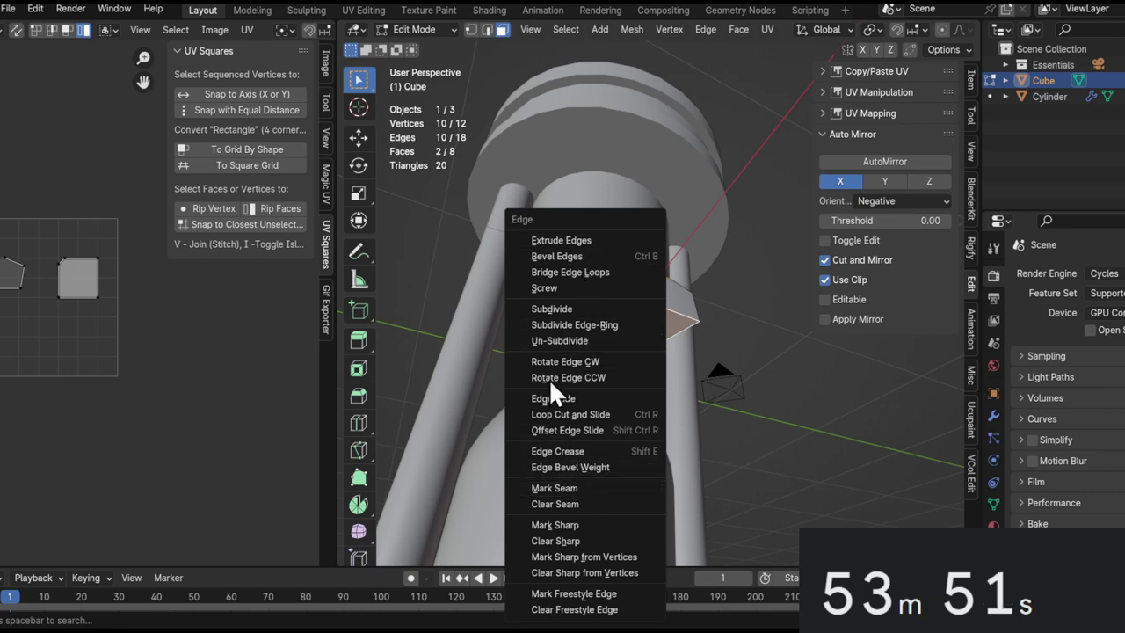
pyautogui.click(571, 524)
# Select two more edges on the side of the block and mark them as seams.
pyautogui.moveTo(571, 525); pyautogui.dragTo(704, 359, button='middle')
pyautogui.moveTo(709, 546); pyautogui.dragTo(572, 460, button='middle')
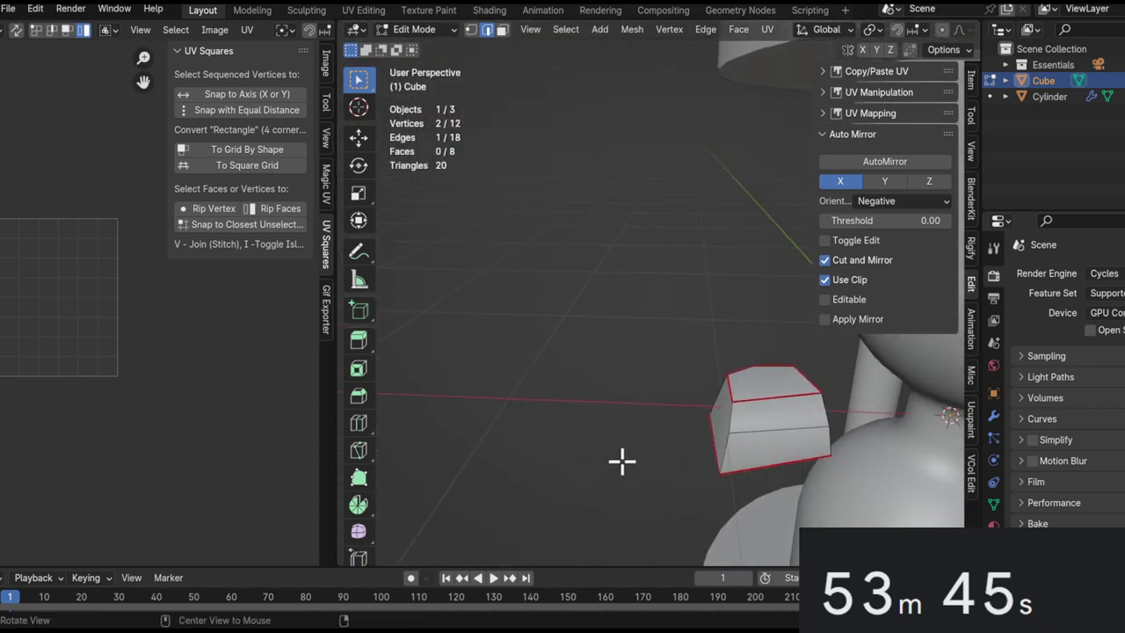
pyautogui.keyDown('alt'); pyautogui.click(726, 453); pyautogui.keyUp('alt')
pyautogui.moveTo(726, 453); pyautogui.dragTo(699, 405, button='middle')
pyautogui.click(710, 456)
pyautogui.keyDown('shift'); pyautogui.click(691, 408); pyautogui.keyUp('shift')
pyautogui.moveTo(774, 397); pyautogui.dragTo(714, 371, button='middle')
pyautogui.hotkey('ctrl', 'e')
pyautogui.click(836, 405)
# Select the whole linked block and unwrap it with the Angle Based method.
pyautogui.moveTo(835, 405); pyautogui.dragTo(835, 380, button='middle')
pyautogui.hotkey('ctrl', 'l')
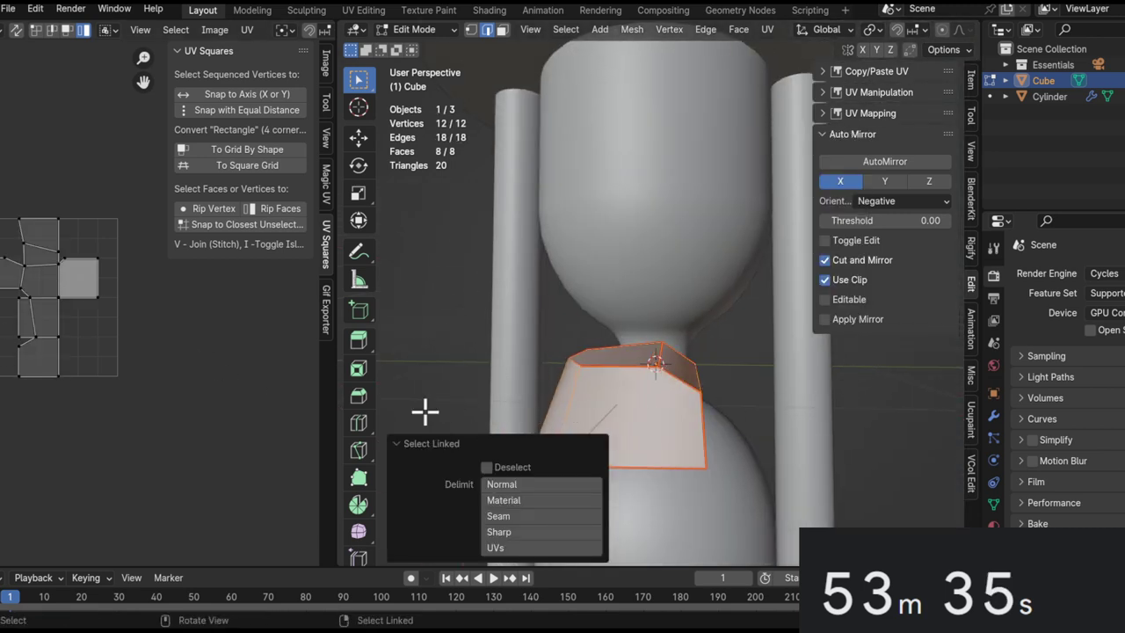
pyautogui.press('u')
pyautogui.click(539, 140)
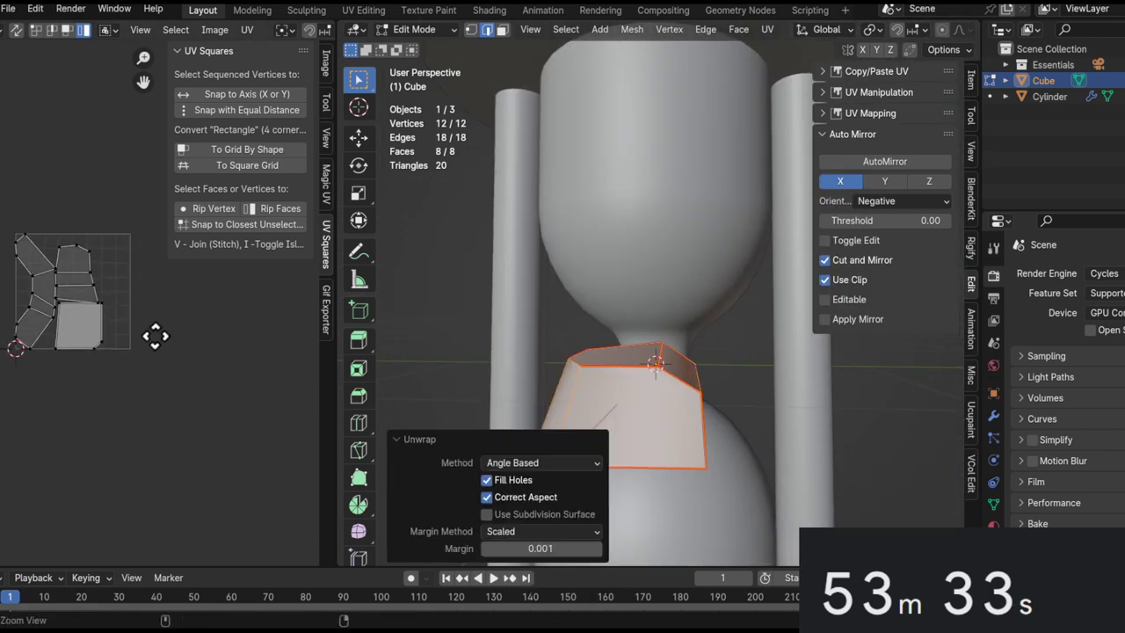
# Try converting a UV island of the block with To Square Grid and To Grid By Shape.
pyautogui.click(128, 334)
pyautogui.scroll(3, 87, 268)
pyautogui.click(241, 164)
pyautogui.click(244, 152)
pyautogui.hotkey('ctrl', 'z')
pyautogui.hotkey('ctrl', 'z')
# Straighten the curved UV strip of the block's side faces.
pyautogui.click(98, 180)
pyautogui.click(33, 231)
pyautogui.keyDown('ctrl'); pyautogui.moveTo(58, 295); pyautogui.dragTo(63, 266, button='middle'); pyautogui.keyUp('ctrl')
pyautogui.hotkey('ctrl', 'z')
pyautogui.moveTo(104, 172); pyautogui.dragTo(108, 203, button='middle')
pyautogui.keyDown('ctrl'); pyautogui.moveTo(98, 239); pyautogui.dragTo(94, 305, button='middle'); pyautogui.keyUp('ctrl')
pyautogui.click(220, 114)
pyautogui.press('g')
pyautogui.rightClick(158, 339)
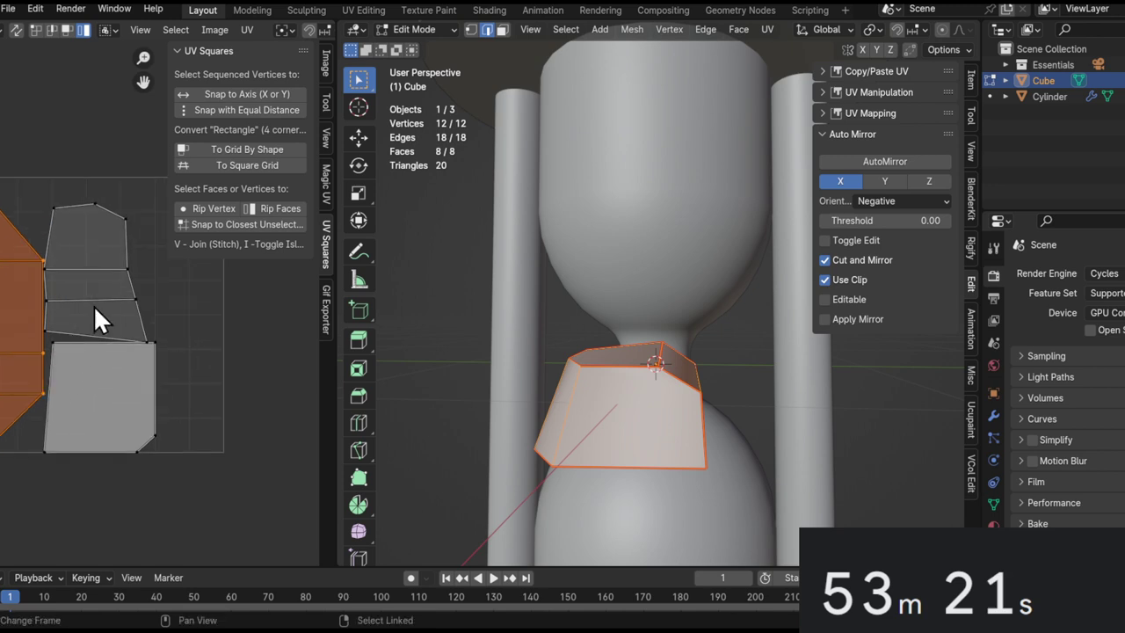
# Try to square the two stacked side quads in the UV layout and reposition the adjoining top face.
pyautogui.click(94, 305)
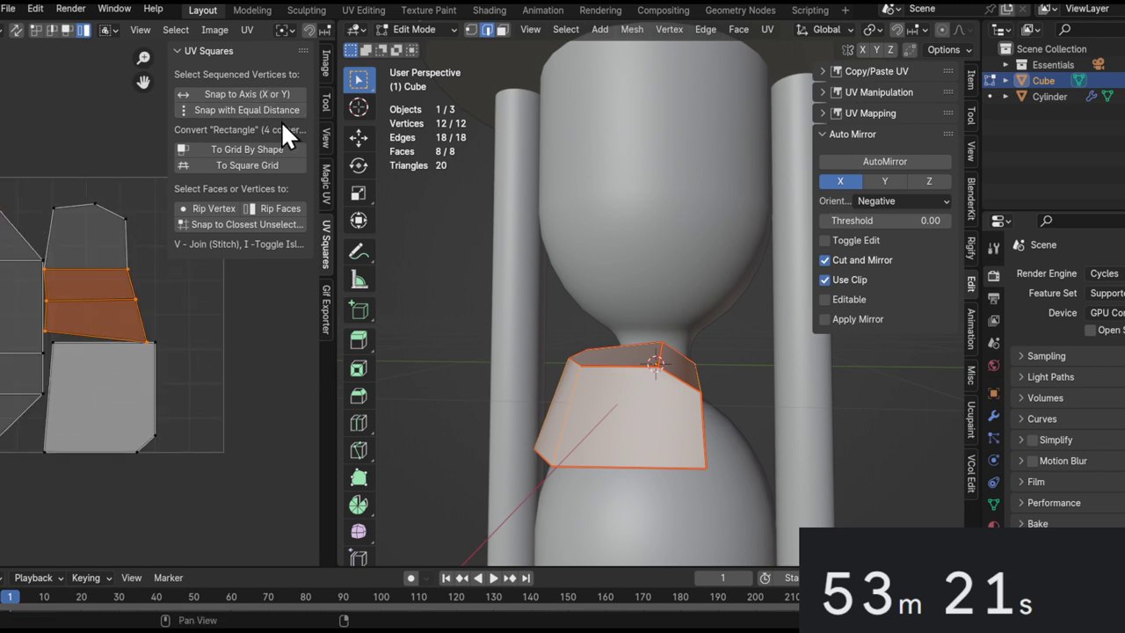
pyautogui.click(91, 232)
pyautogui.press('g')
pyautogui.press('Escape')
pyautogui.hotkey('ctrl', 'z')
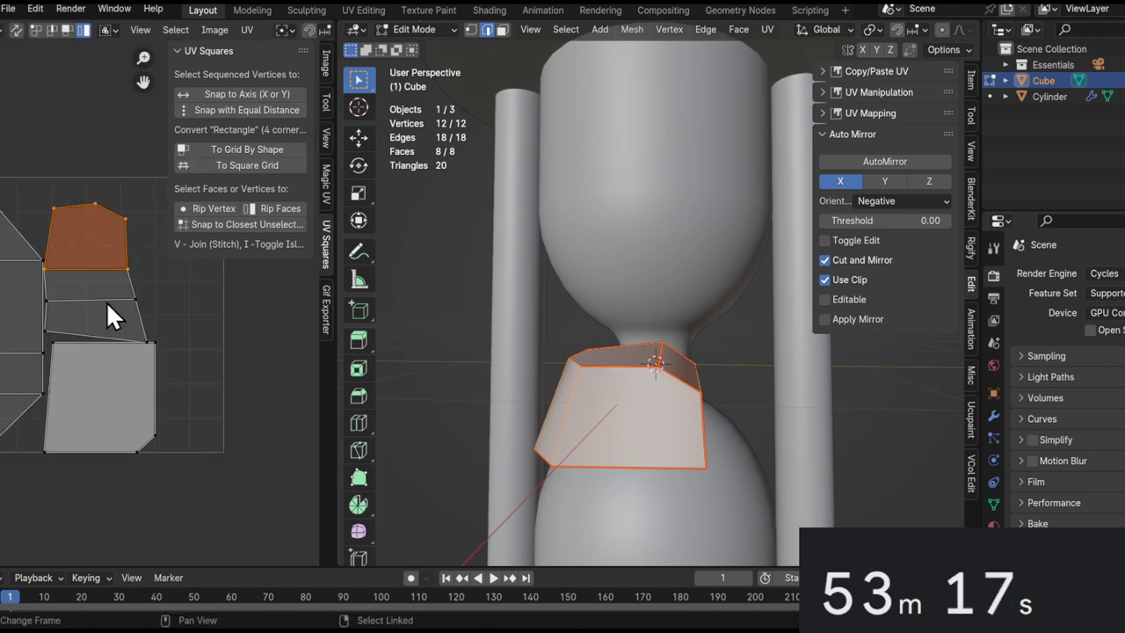
# Square the two stacked side quads in the UV layout and reposition the large bottom-face island.
pyautogui.scroll(-2, 114, 338)
pyautogui.click(121, 351)
pyautogui.press('g')
pyautogui.click(180, 345)
pyautogui.scroll(-2, 162, 385)
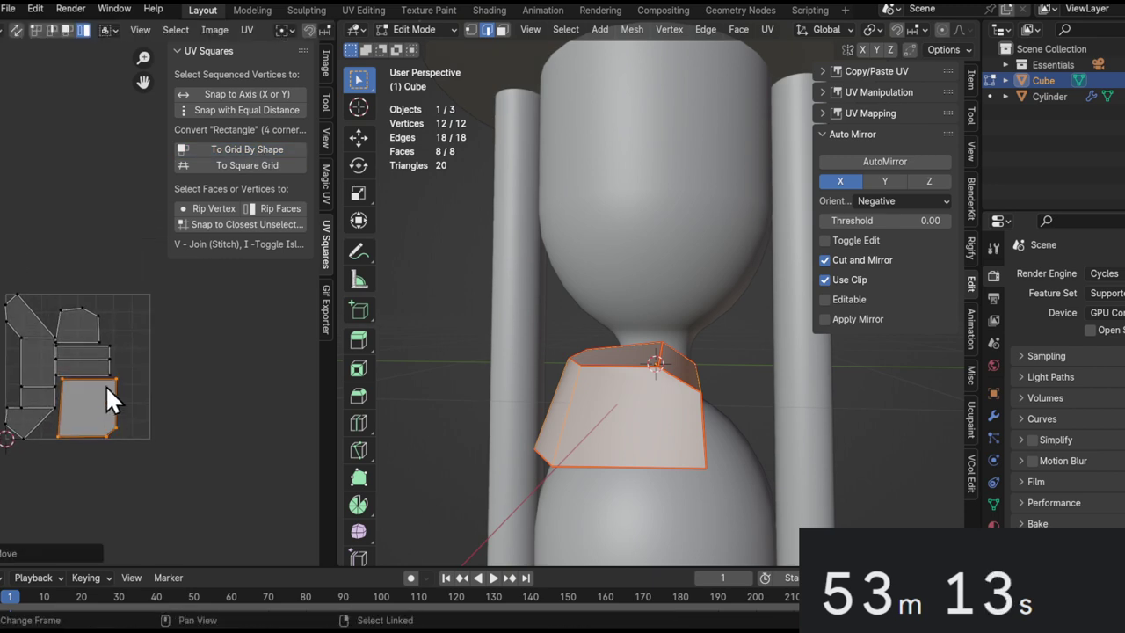
# Examine the block's faces and seams in the model against its UV islands.
pyautogui.scroll(3, 124, 383)
pyautogui.scroll(-3, 113, 393)
pyautogui.scroll(-5, 707, 348)
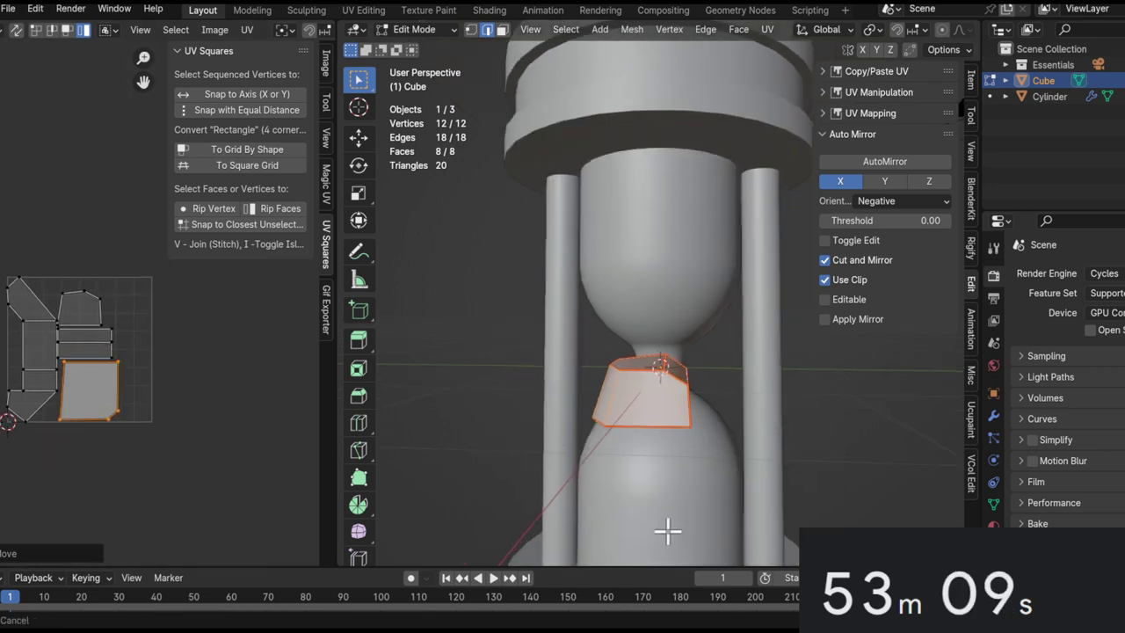
pyautogui.scroll(3, 111, 307)
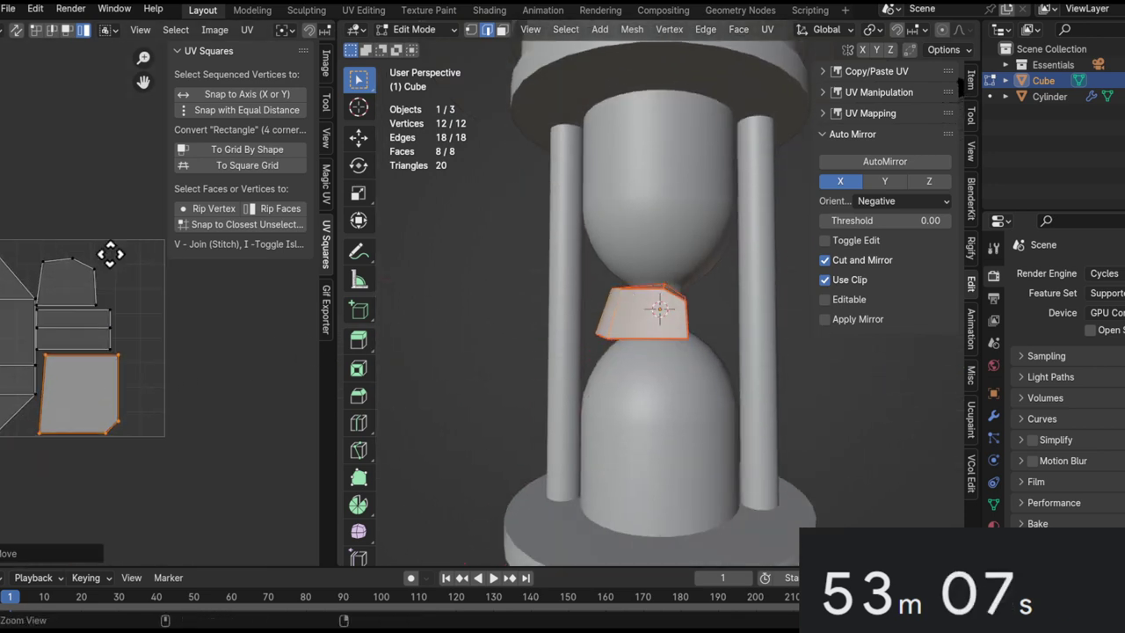
pyautogui.keyDown('alt'); pyautogui.moveTo(631, 302); pyautogui.dragTo(550, 314); pyautogui.keyUp('alt')
pyautogui.keyDown('ctrl'); pyautogui.keyDown('alt'); pyautogui.moveTo(94, 446); pyautogui.dragTo(150, 333); pyautogui.keyUp('alt'); pyautogui.keyUp('ctrl')
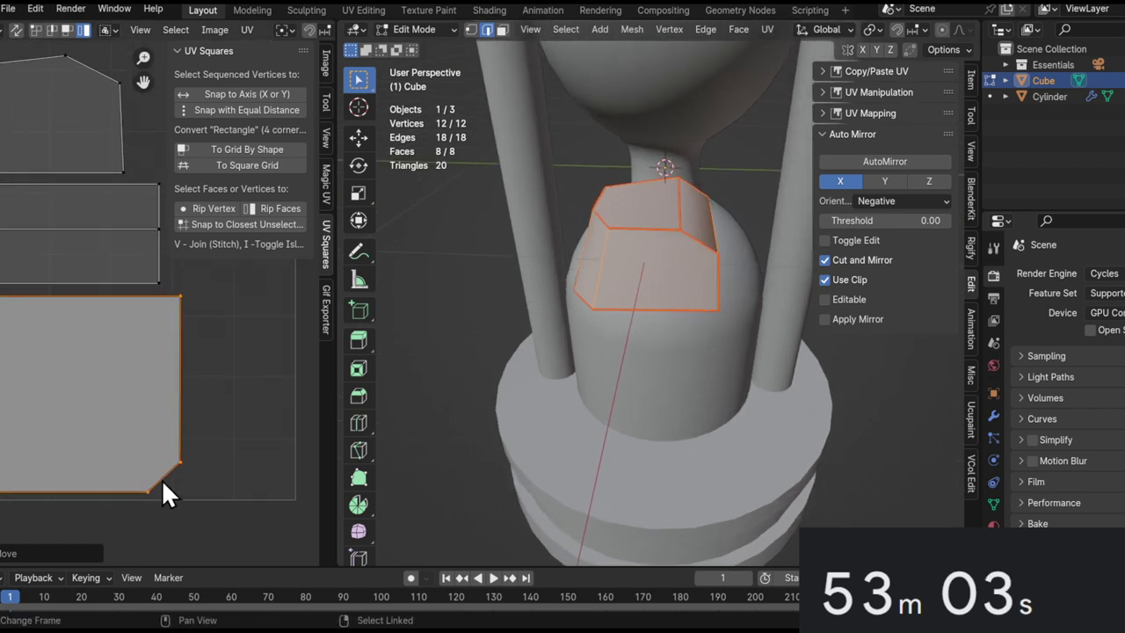
pyautogui.click(631, 228)
pyautogui.press('1')
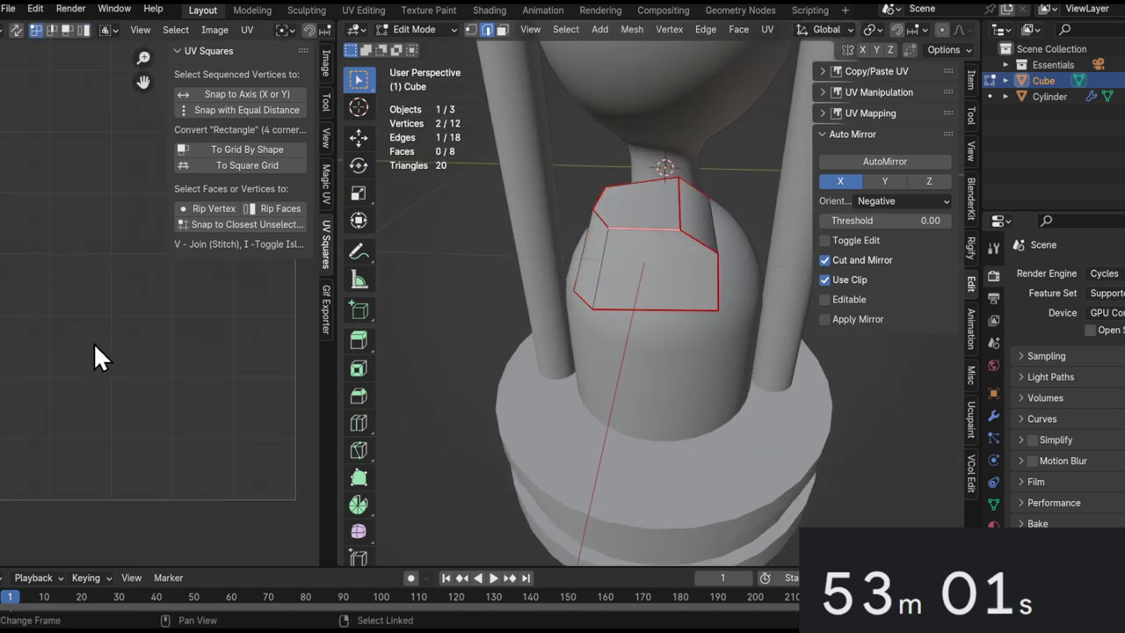
pyautogui.press('l')
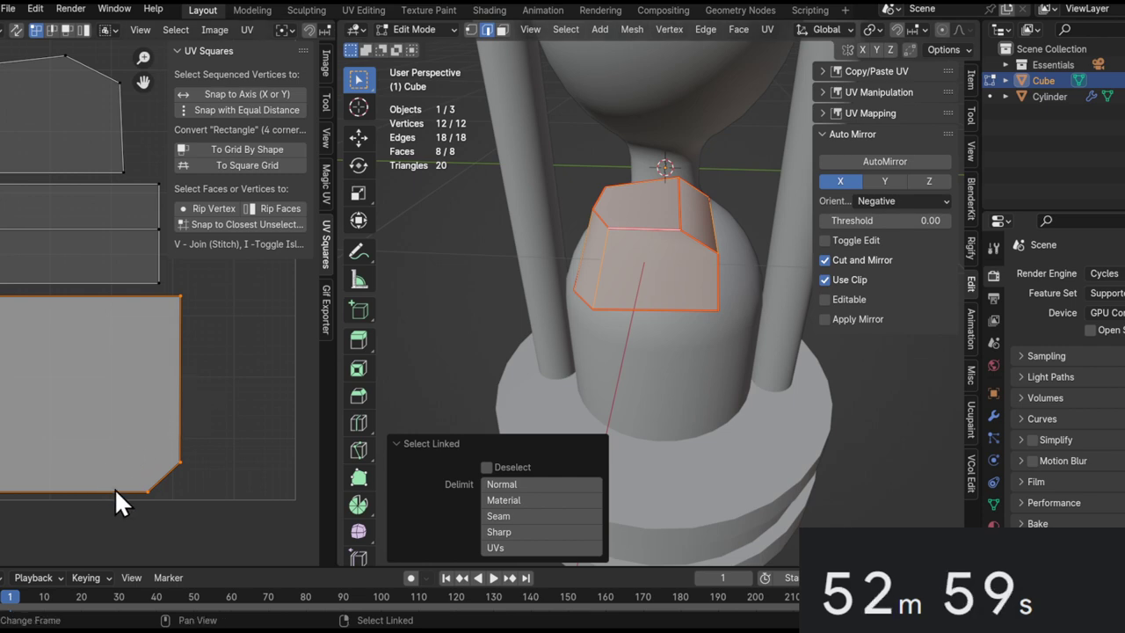
# Select the block's five-sided top face and delete it.
pyautogui.moveTo(707, 278); pyautogui.dragTo(608, 242, button='middle')
pyautogui.press('3')
pyautogui.click(623, 211)
pyautogui.moveTo(60, 104); pyautogui.dragTo(82, 246, button='middle')
pyautogui.scroll(2, 659, 235)
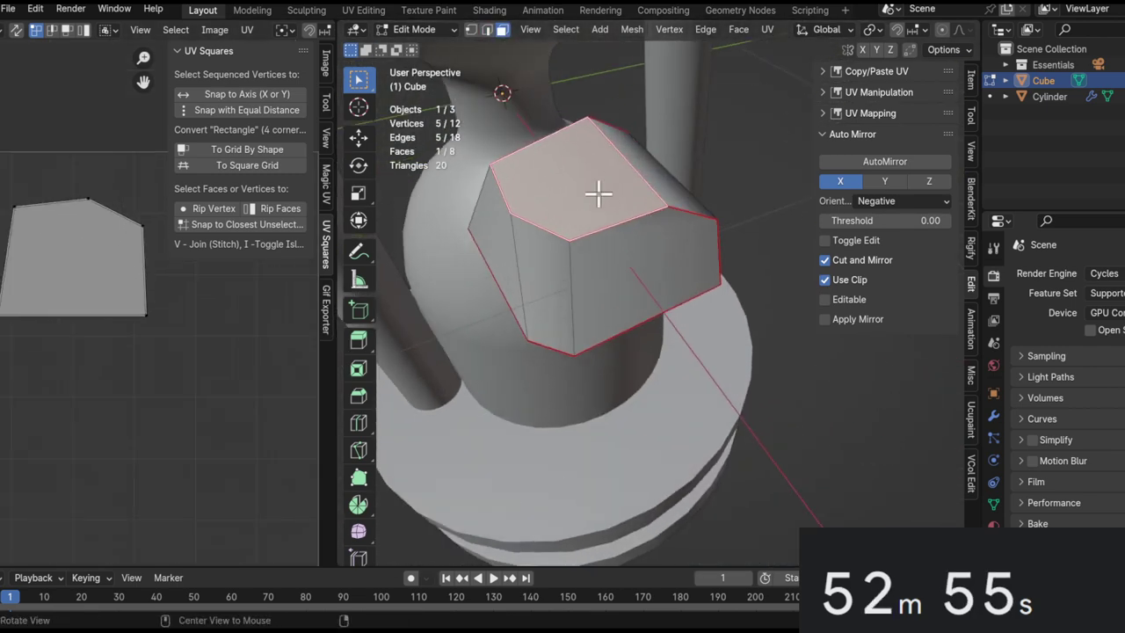
pyautogui.moveTo(597, 194); pyautogui.dragTo(566, 252, button='middle')
pyautogui.press('x')
pyautogui.click(547, 254)
# Add a vertex to an edge of the top opening with Loop Cut and fill the opening with two quads.
pyautogui.keyDown('shift'); pyautogui.moveTo(588, 173); pyautogui.dragTo(598, 209, button='middle'); pyautogui.keyUp('shift')
pyautogui.hotkey('ctrl', 'r')
pyautogui.doubleClick(588, 191)
pyautogui.press('1')
pyautogui.click(567, 250)
pyautogui.press('f')
pyautogui.press('f')
# Slide a vertex of the block's rebuilt top along its edge.
pyautogui.moveTo(638, 248); pyautogui.dragTo(583, 193, button='middle')
pyautogui.press('1')
pyautogui.click(620, 200)
pyautogui.press('g')
pyautogui.press('g')
pyautogui.click(658, 264)
# Delete the block's five-sided front face and add a vertex to its lower edge with Loop Cut.
pyautogui.press('3')
pyautogui.click(634, 286)
pyautogui.moveTo(634, 287); pyautogui.dragTo(717, 390, button='middle')
pyautogui.press('x')
pyautogui.click(612, 328)
pyautogui.hotkey('ctrl', 'r')
pyautogui.click(674, 376)
# Slide the added vertex along the front opening's lower edge to line up with the upper corner.
pyautogui.press('1')
pyautogui.click(678, 383)
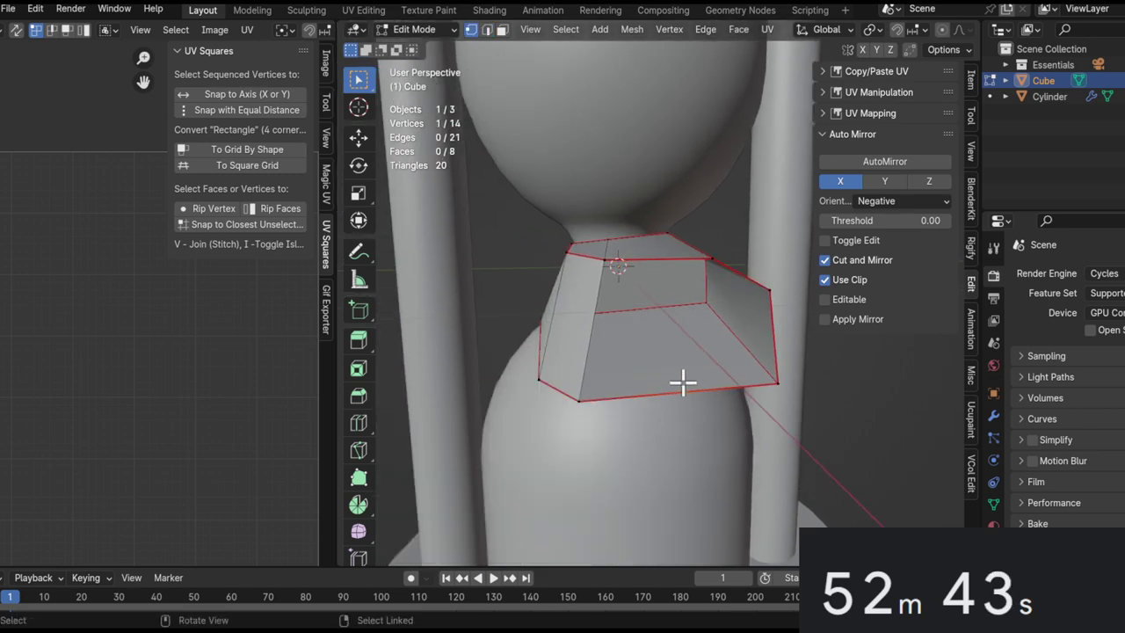
pyautogui.keyDown('shift'); pyautogui.moveTo(729, 428); pyautogui.dragTo(694, 412, button='middle'); pyautogui.keyUp('shift')
pyautogui.press('g')
pyautogui.press('g')
pyautogui.click(722, 409)
# Fill the block's front opening with two quads, starting from its vertical side edge.
pyautogui.press('2')
pyautogui.click(717, 323)
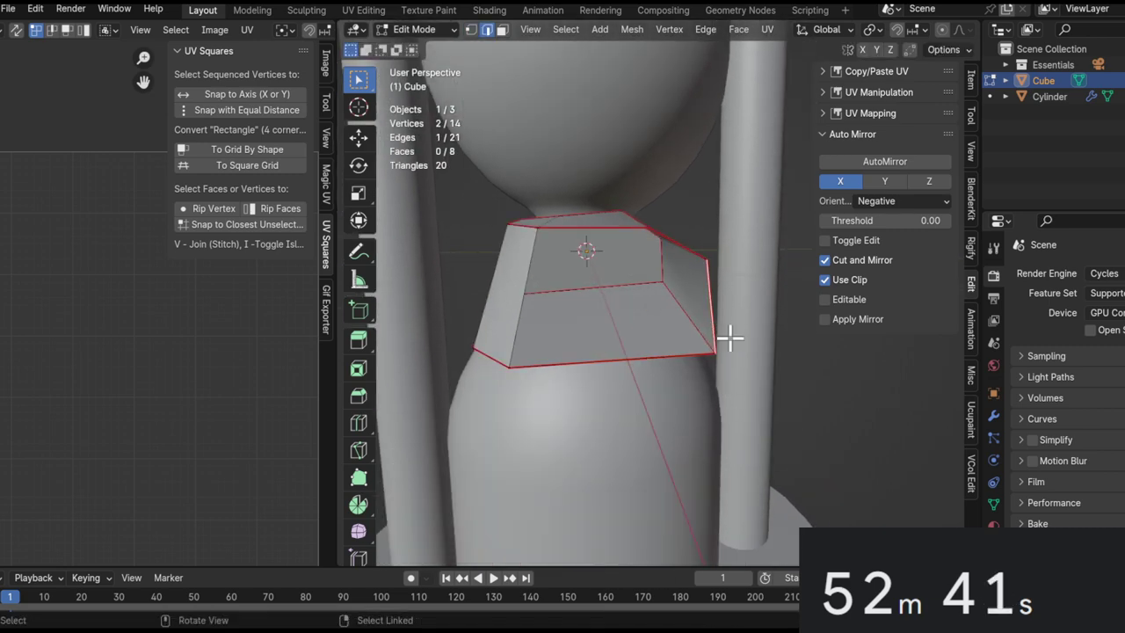
pyautogui.press('f')
pyautogui.press('f')
# Select the entire rebuilt block and unwrap it again.
pyautogui.moveTo(750, 364); pyautogui.dragTo(650, 357, button='middle')
pyautogui.press('3')
pyautogui.press('l')
pyautogui.scroll(-2, 560, 325)
pyautogui.press('u')
pyautogui.click(640, 140)
# Check the block's new UV islands and isolate the block in local view.
pyautogui.scroll(-3, 254, 395)
pyautogui.moveTo(255, 395); pyautogui.dragTo(285, 344, button='middle')
pyautogui.keyDown('ctrl'); pyautogui.moveTo(285, 344); pyautogui.dragTo(209, 409, button='middle'); pyautogui.keyUp('ctrl')
pyautogui.click(145, 406)
pyautogui.keyDown('ctrl'); pyautogui.moveTo(141, 437); pyautogui.dragTo(100, 271, button='middle'); pyautogui.keyUp('ctrl')
pyautogui.press('l')
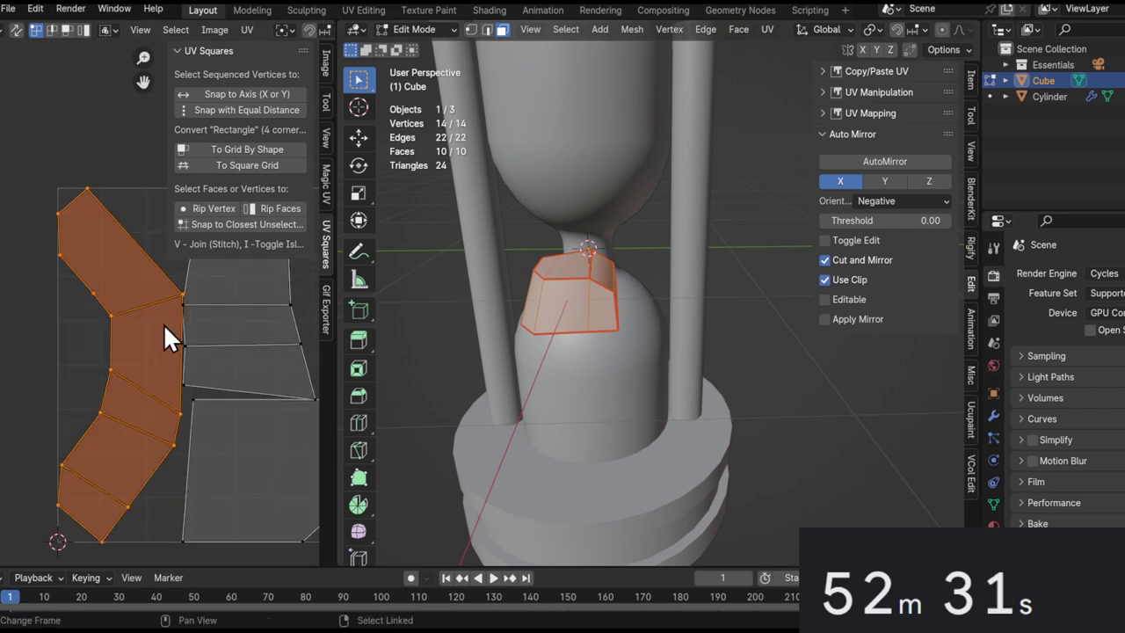
pyautogui.keyDown('ctrl'); pyautogui.keyDown('alt'); pyautogui.moveTo(519, 316); pyautogui.dragTo(584, 216); pyautogui.keyUp('alt'); pyautogui.keyUp('ctrl')
pyautogui.keyDown('alt'); pyautogui.moveTo(584, 216); pyautogui.dragTo(396, 234); pyautogui.keyUp('alt')
pyautogui.keyDown('ctrl'); pyautogui.keyDown('alt'); pyautogui.moveTo(576, 271); pyautogui.dragTo(708, 304); pyautogui.keyUp('alt'); pyautogui.keyUp('ctrl')
pyautogui.press('g')
pyautogui.press('x')
pyautogui.rightClick(670, 299)
pyautogui.press('KP_Divide')
# Delete the block's undivided face opposite the rebuilt one and add a vertex to the opening's long edge with Loop Cut.
pyautogui.moveTo(670, 291); pyautogui.dragTo(626, 396, button='middle')
pyautogui.click(718, 315)
pyautogui.press('x')
pyautogui.click(747, 330)
pyautogui.hotkey('ctrl', 'r')
pyautogui.click(745, 422)
pyautogui.rightClick(746, 422)
# Fill the opening with two quads, starting from its short side edge.
pyautogui.click(642, 389)
pyautogui.press('f')
pyautogui.press('g')
pyautogui.rightClick(720, 390)
pyautogui.press('f')
# Delete the filled quad next to the remaining triangular gap to reopen that part of the face.
pyautogui.keyDown('alt'); pyautogui.moveTo(719, 392); pyautogui.dragTo(562, 424); pyautogui.keyUp('alt')
pyautogui.moveTo(563, 423); pyautogui.dragTo(783, 381, button='middle')
pyautogui.click(667, 254)
pyautogui.press('2')
pyautogui.moveTo(668, 254); pyautogui.dragTo(646, 355, button='middle')
pyautogui.click(640, 322)
pyautogui.press('x')
pyautogui.click(620, 395)
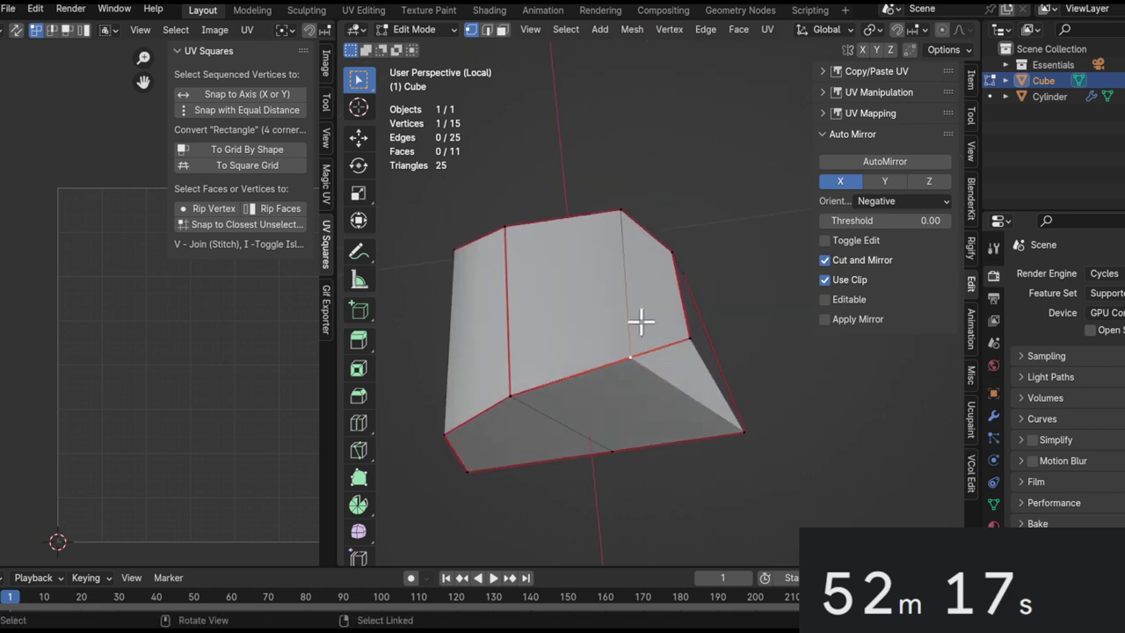
pyautogui.hotkey('ctrl', 'z')
pyautogui.hotkey('ctrl', 'z')
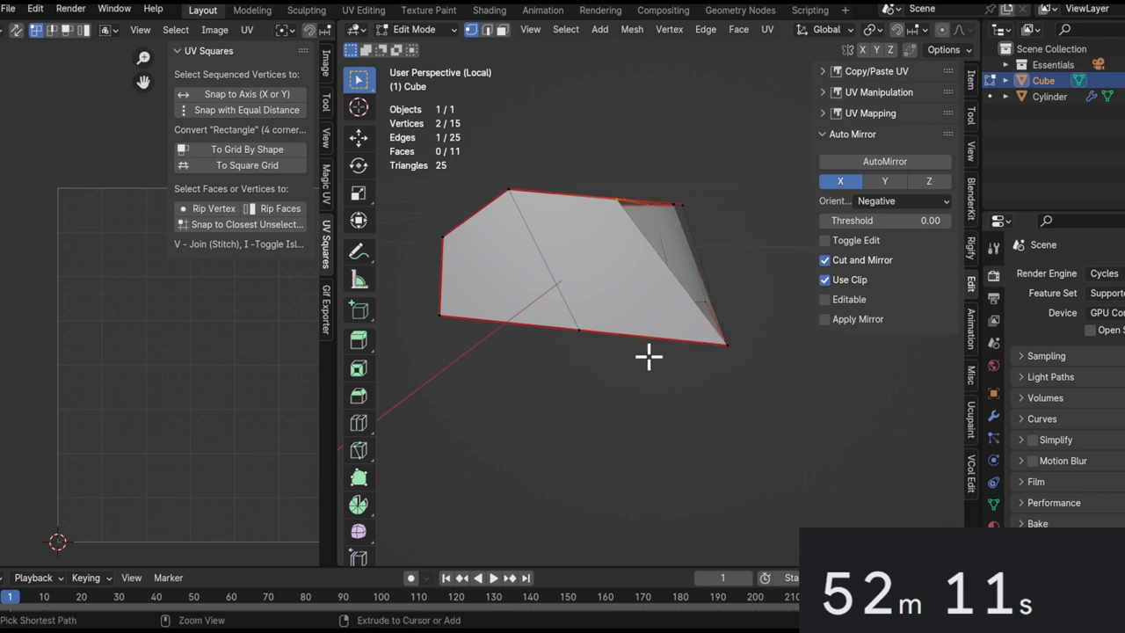
pyautogui.hotkey('ctrl', 'shift', 'z')
pyautogui.moveTo(647, 354); pyautogui.dragTo(458, 286, button='middle')
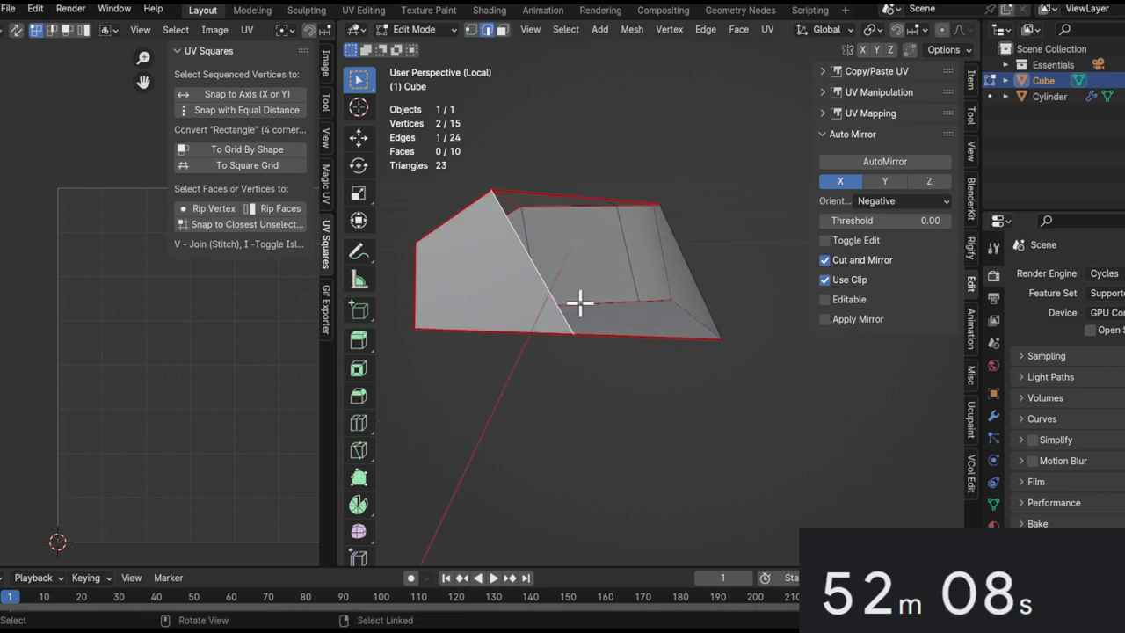
# Add a vertex to the opening's long edge with Loop Cut and fill the opening with two quads.
pyautogui.moveTo(579, 304); pyautogui.dragTo(728, 379, button='middle')
pyautogui.moveTo(615, 301); pyautogui.dragTo(604, 334, button='middle')
pyautogui.hotkey('ctrl', 'r')
pyautogui.click(619, 435)
pyautogui.rightClick(618, 435)
pyautogui.hotkey('alt', 'a')
pyautogui.press('2')
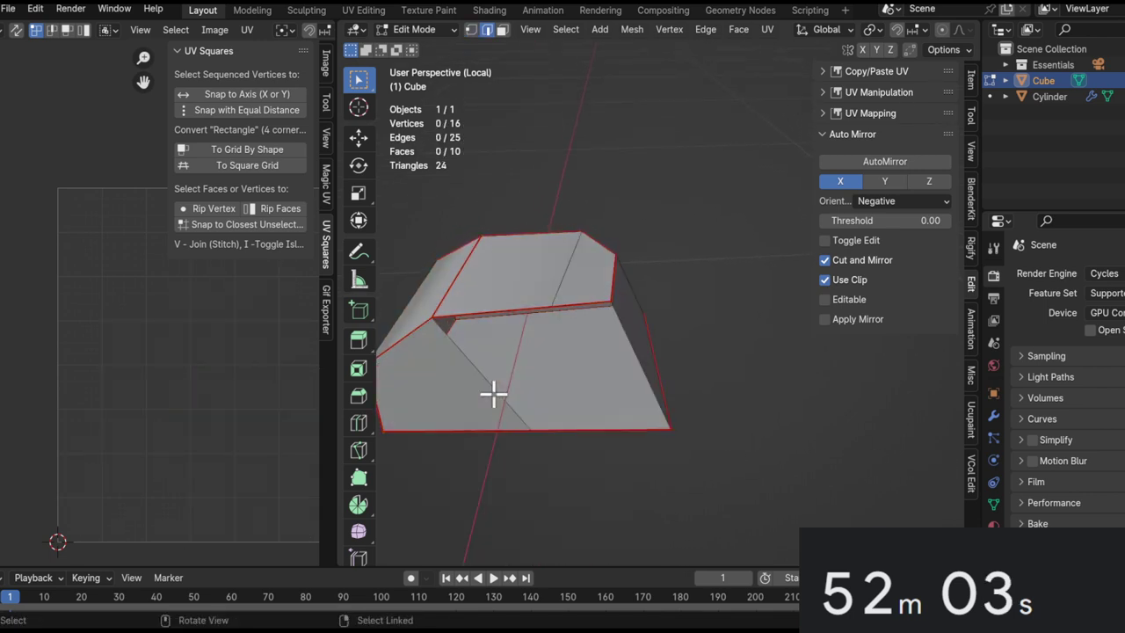
pyautogui.moveTo(630, 396); pyautogui.dragTo(710, 329, button='middle')
# Select the whole block and unwrap it again.
pyautogui.press('l')
pyautogui.press('u')
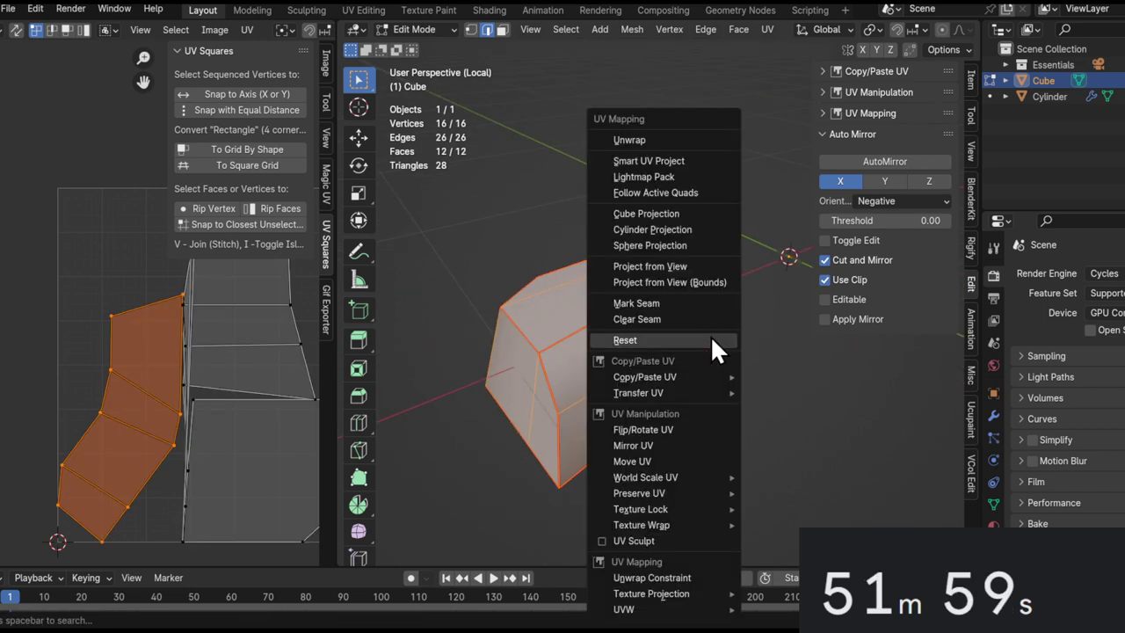
pyautogui.click(659, 147)
pyautogui.scroll(-2, 197, 361)
pyautogui.moveTo(197, 360); pyautogui.dragTo(120, 369, button='middle')
pyautogui.click(120, 370)
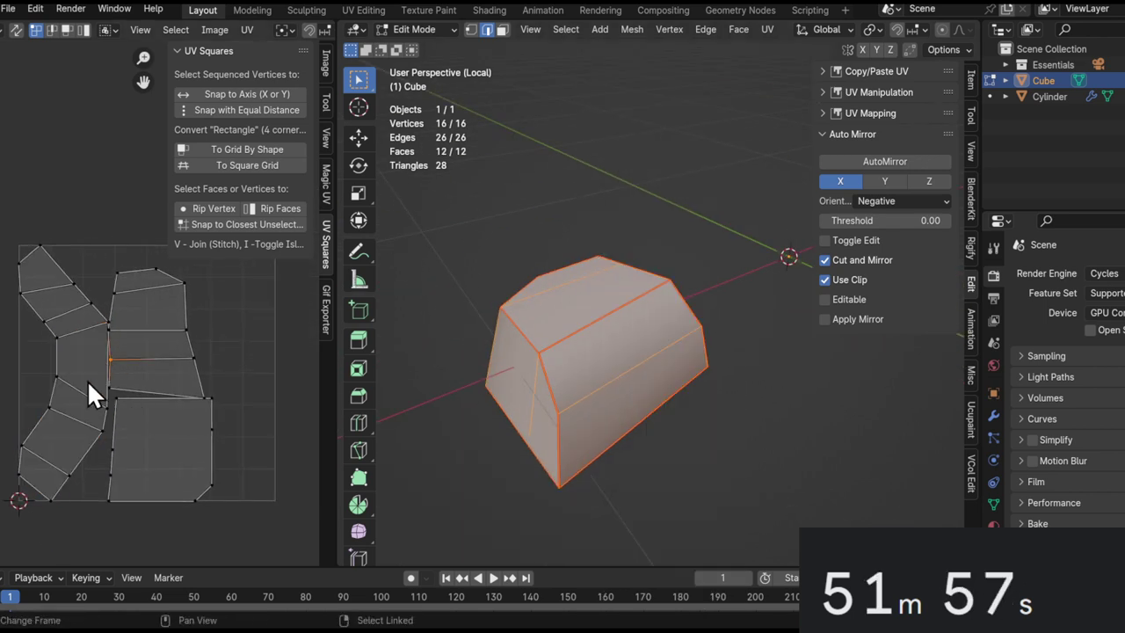
# Straighten the curved strip and both two-quad UV islands with To Grid By Shape.
pyautogui.press('4')
pyautogui.click(87, 380)
pyautogui.click(155, 360)
pyautogui.click(251, 146)
pyautogui.click(151, 316)
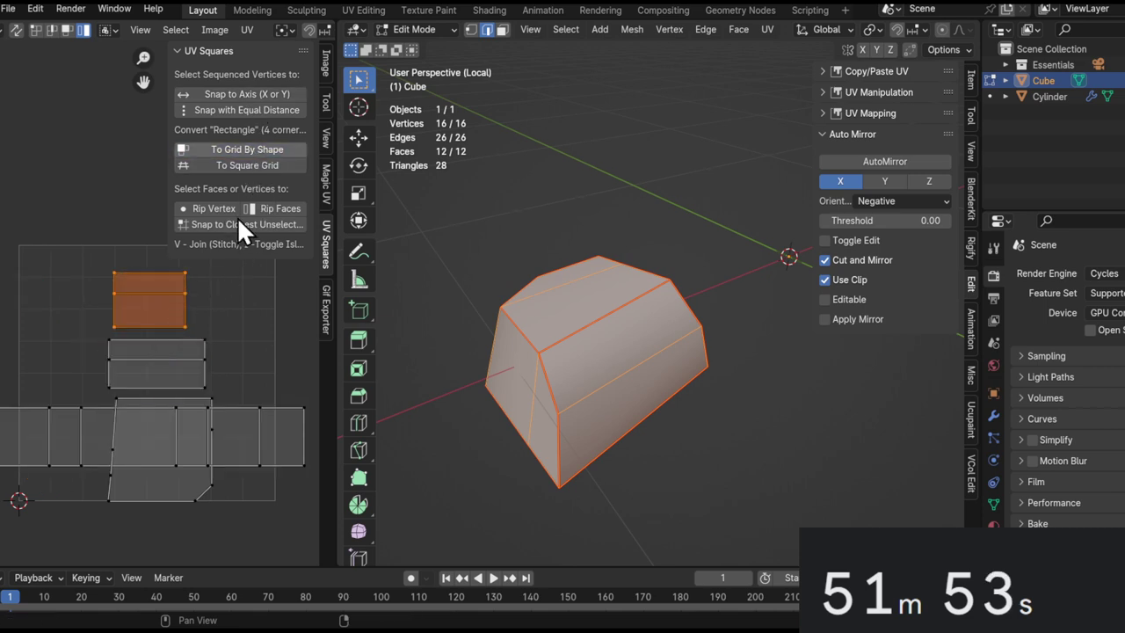
# Delete the block's large undivided face belonging to the remaining UV island and fill the opening with three quads.
pyautogui.press('l')
pyautogui.press('l')
pyautogui.moveTo(552, 397); pyautogui.dragTo(610, 329, button='middle')
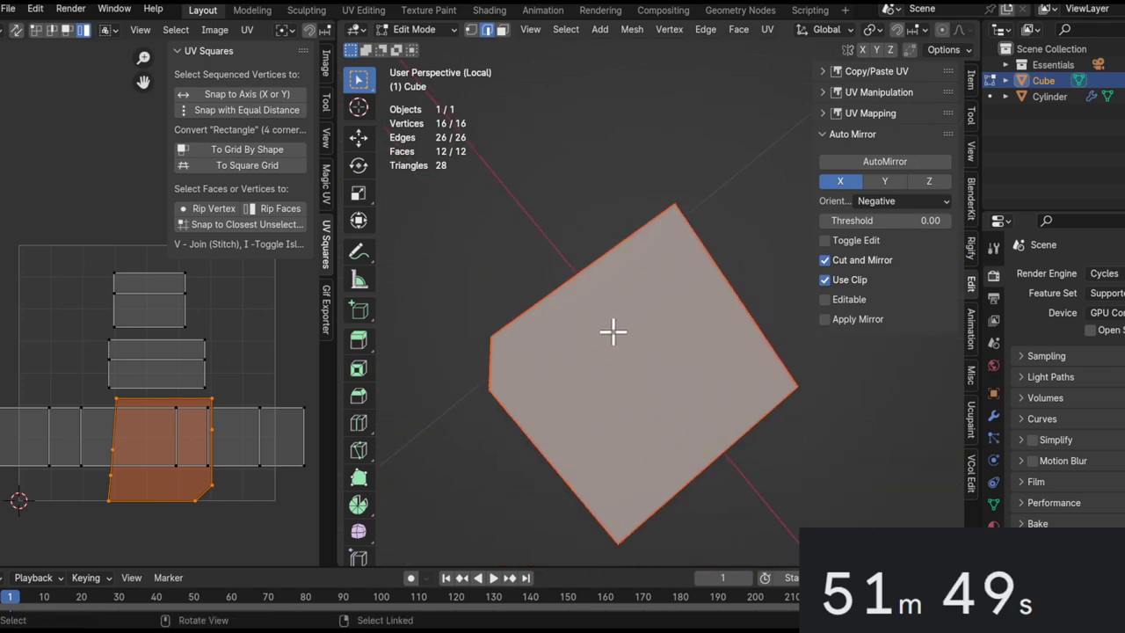
pyautogui.click(614, 340)
pyautogui.press('x')
pyautogui.click(536, 269)
pyautogui.moveTo(558, 266); pyautogui.dragTo(590, 327, button='middle')
pyautogui.press('l')
pyautogui.press('u')
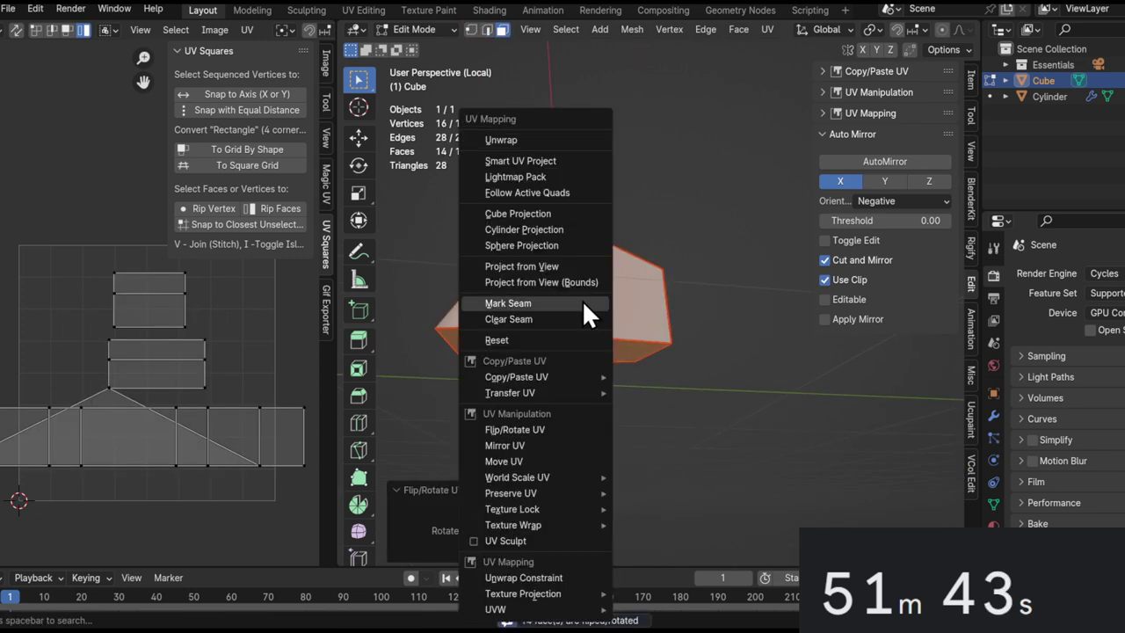
pyautogui.click(529, 139)
pyautogui.hotkey('ctrl', 'z')
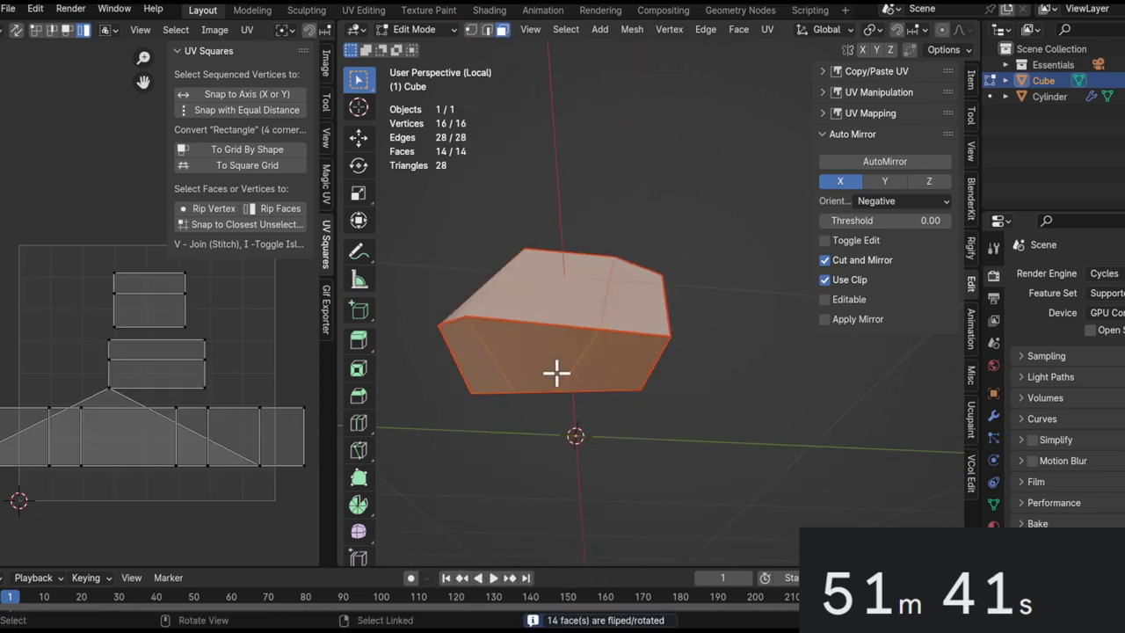
# Select the three new quads and unwrap only them.
pyautogui.click(516, 350)
pyautogui.click(463, 352)
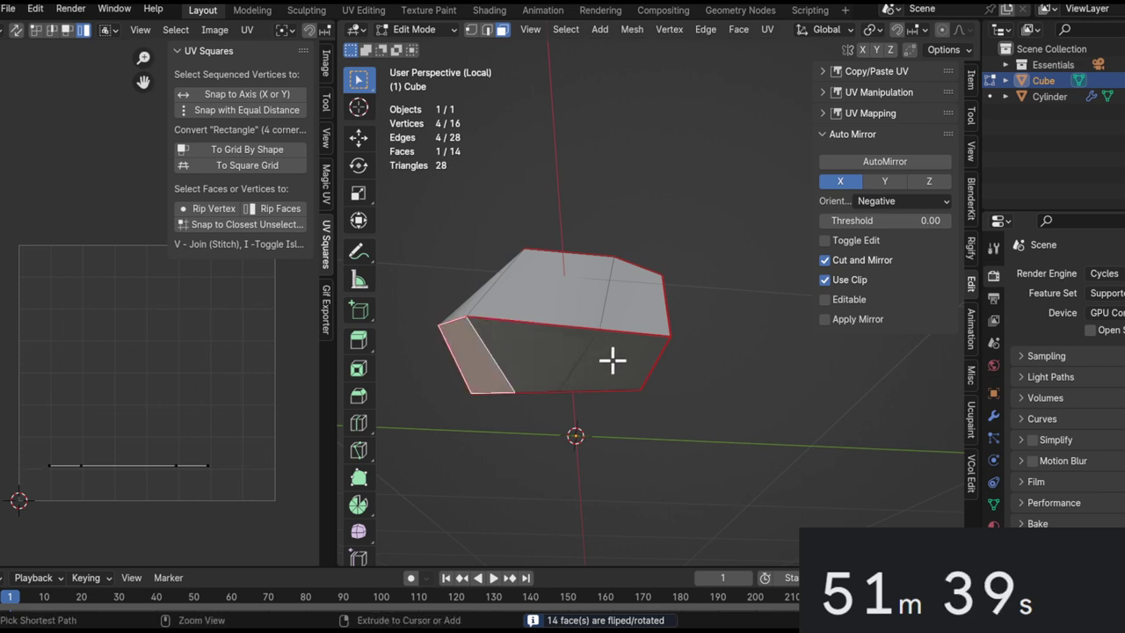
pyautogui.keyDown('ctrl'); pyautogui.click(614, 360); pyautogui.keyUp('ctrl')
pyautogui.press('u')
pyautogui.press('u')
# Straighten the block's UV islands into rectangular grids and pack them into the UV square.
pyautogui.press('a')
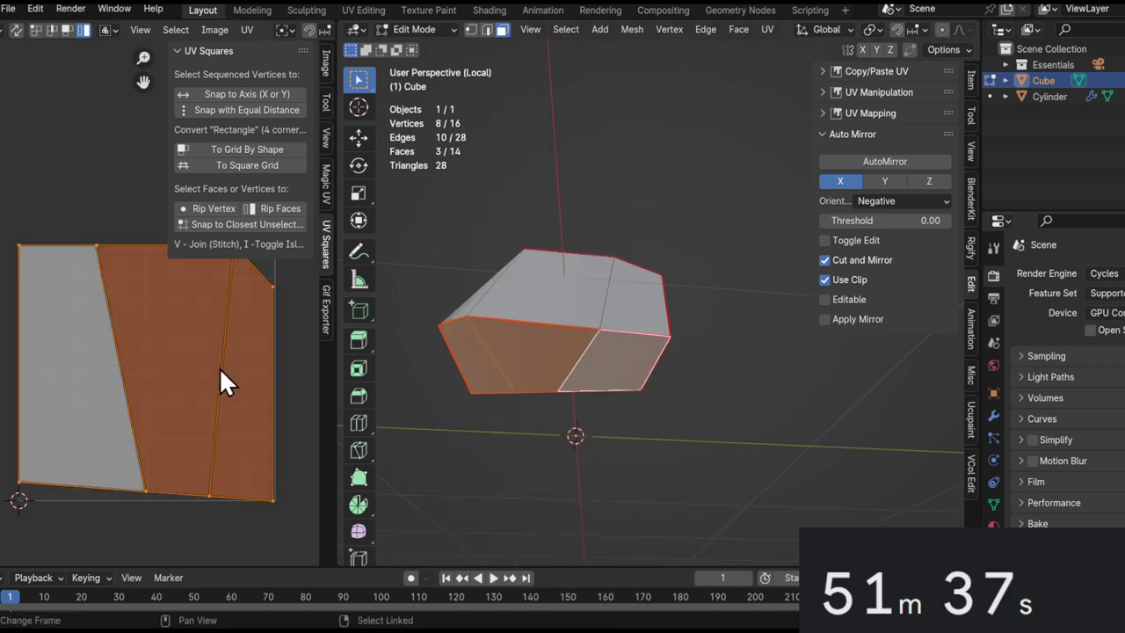
pyautogui.press('a')
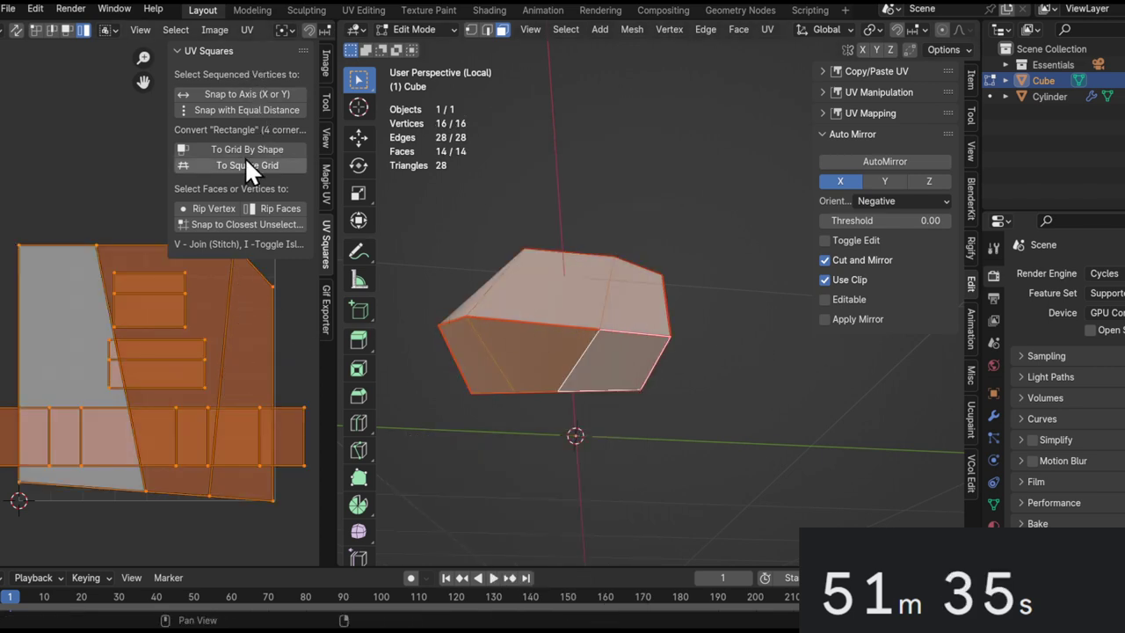
pyautogui.click(246, 165)
pyautogui.scroll(-1, 84, 230)
pyautogui.click(247, 29)
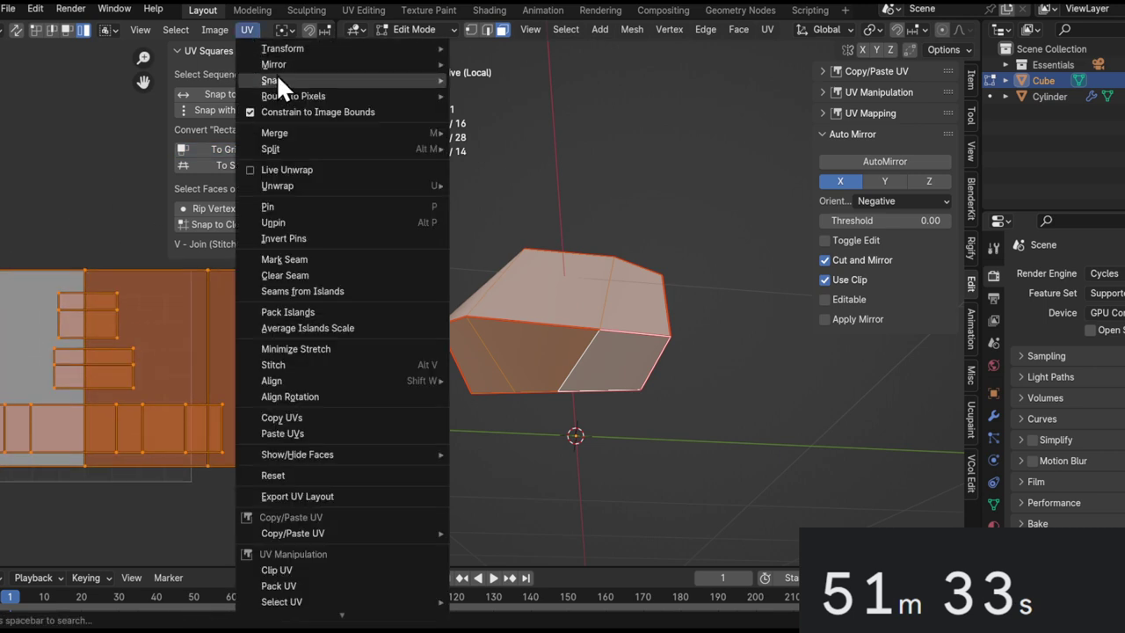
pyautogui.moveTo(295, 79)
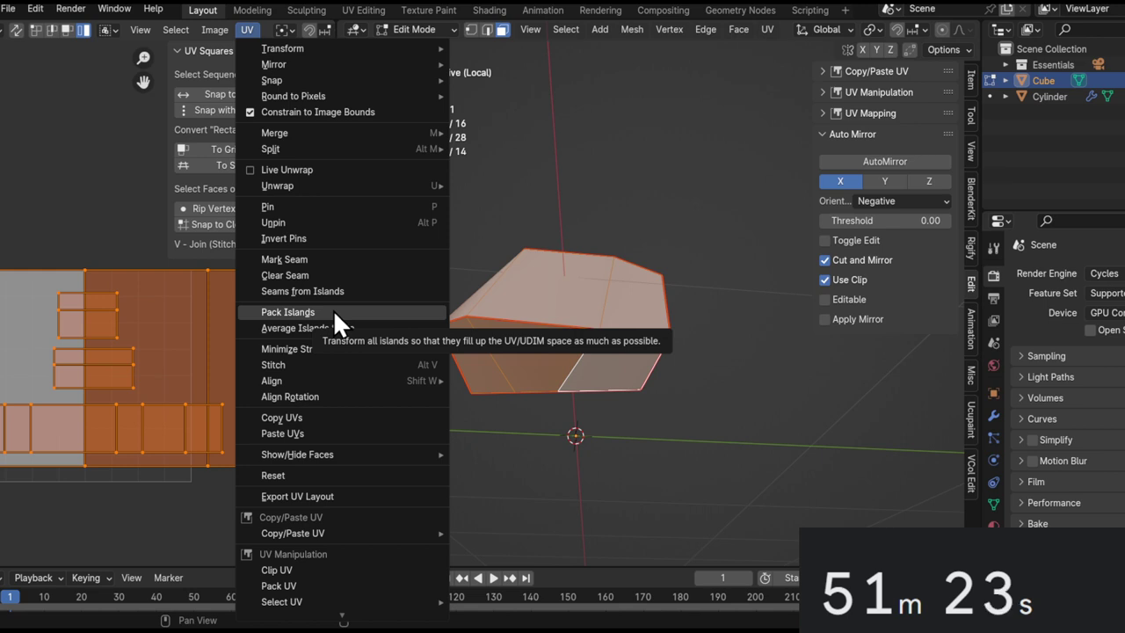
pyautogui.click(333, 312)
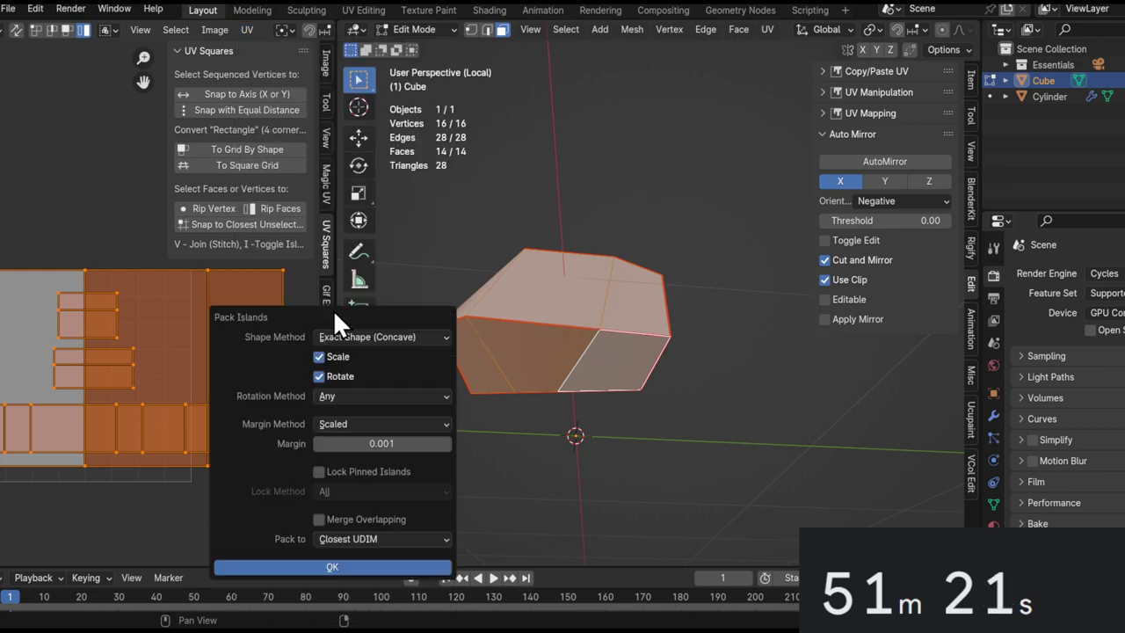
pyautogui.click(332, 566)
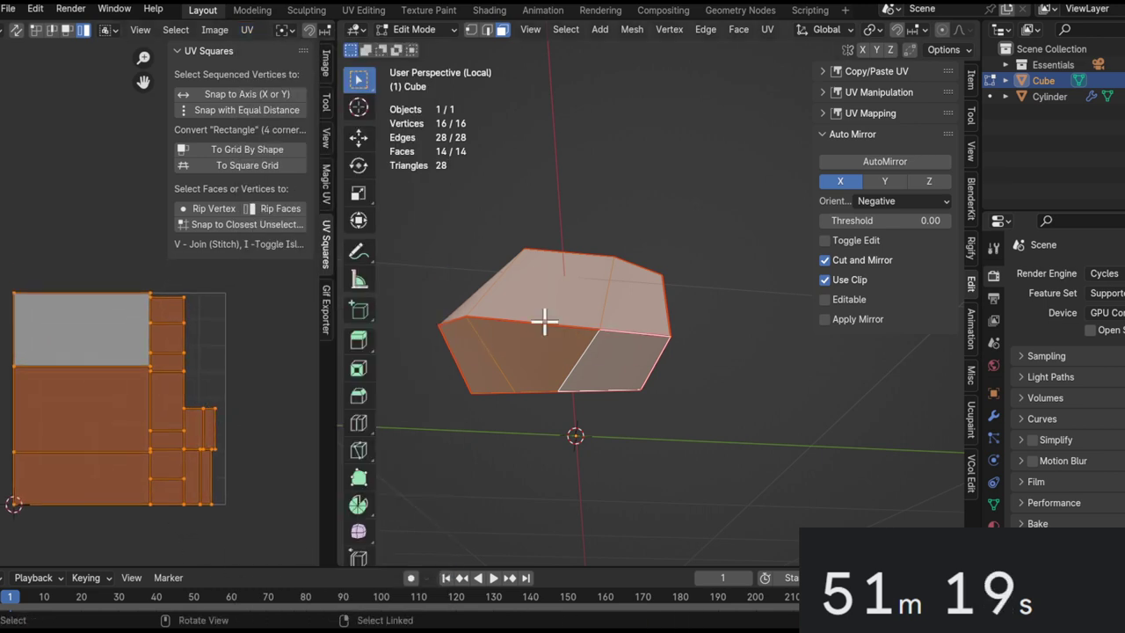
# Leave local view and open the block and the hourglass body together in Edit Mode.
pyautogui.moveTo(629, 301); pyautogui.dragTo(685, 369, button='middle')
pyautogui.press('/')
pyautogui.press('Tab')
pyautogui.keyDown('shift'); pyautogui.click(738, 304); pyautogui.keyUp('shift')
pyautogui.press('Tab')
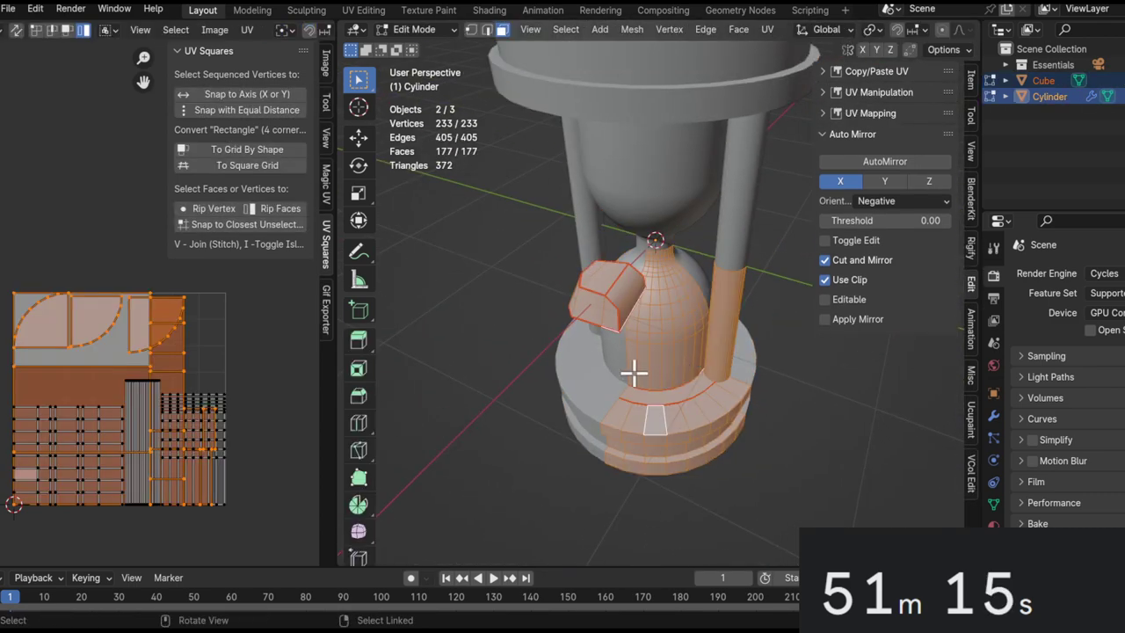
# Average the scale of all UV islands of both objects and pack them into the UV square.
pyautogui.press('u')
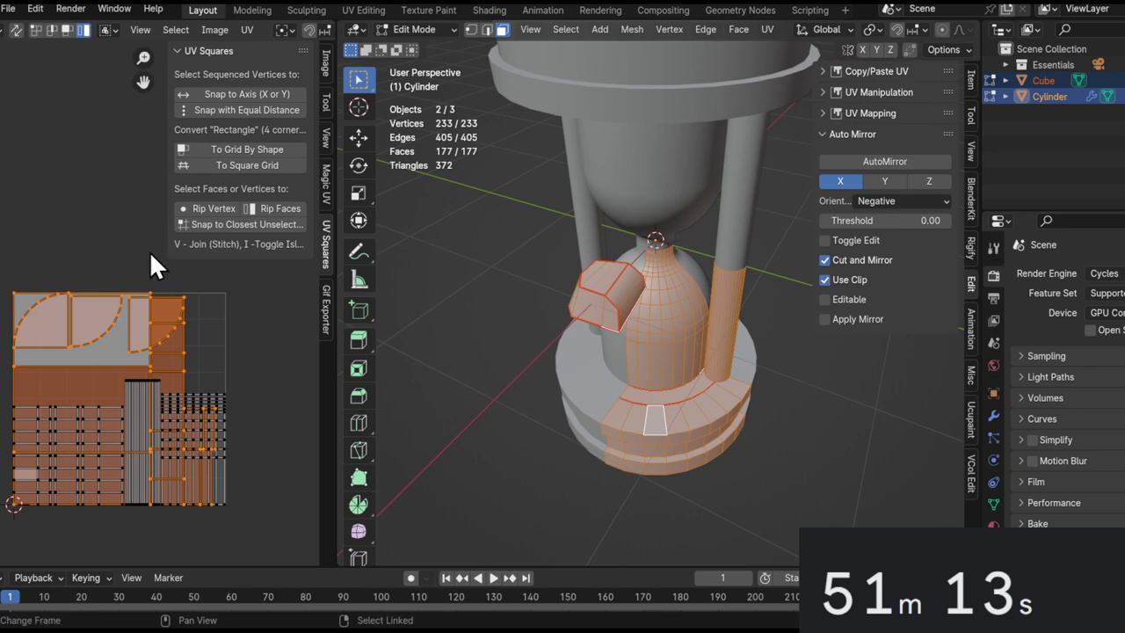
pyautogui.click(247, 30)
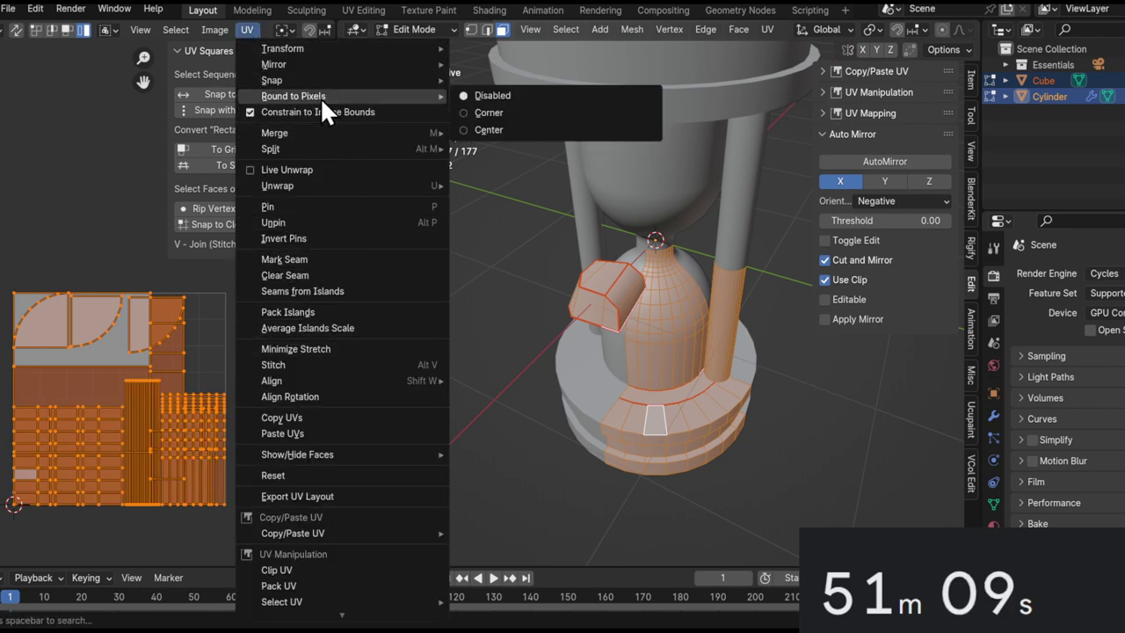
pyautogui.keyDown('ctrl'); pyautogui.moveTo(100, 374); pyautogui.dragTo(157, 281, button='middle'); pyautogui.keyUp('ctrl')
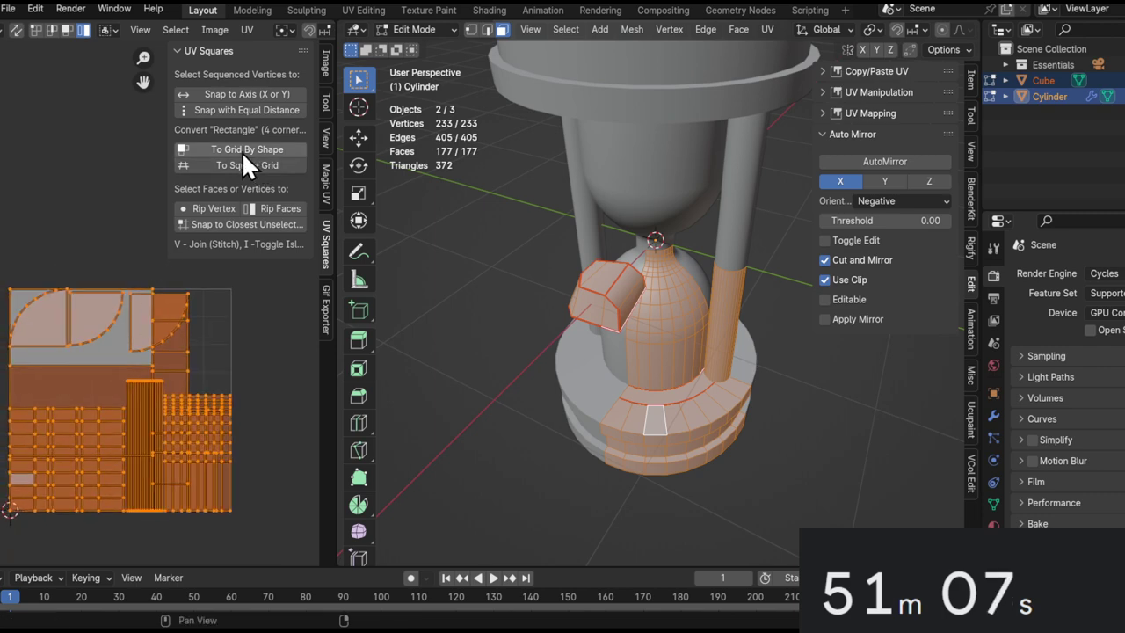
pyautogui.click(240, 29)
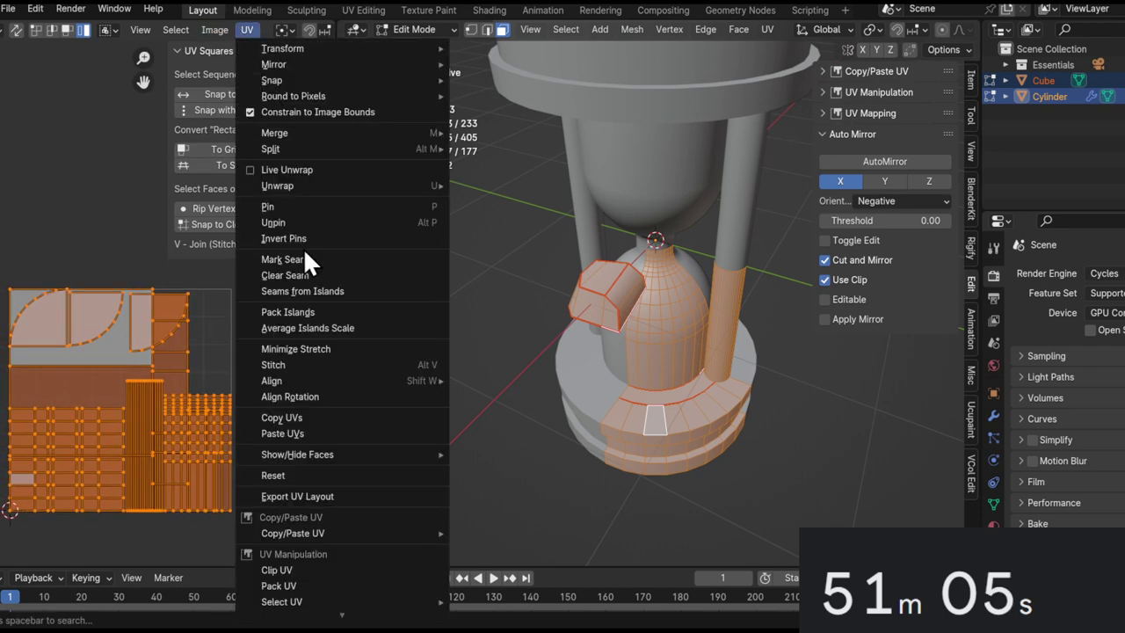
pyautogui.click(328, 327)
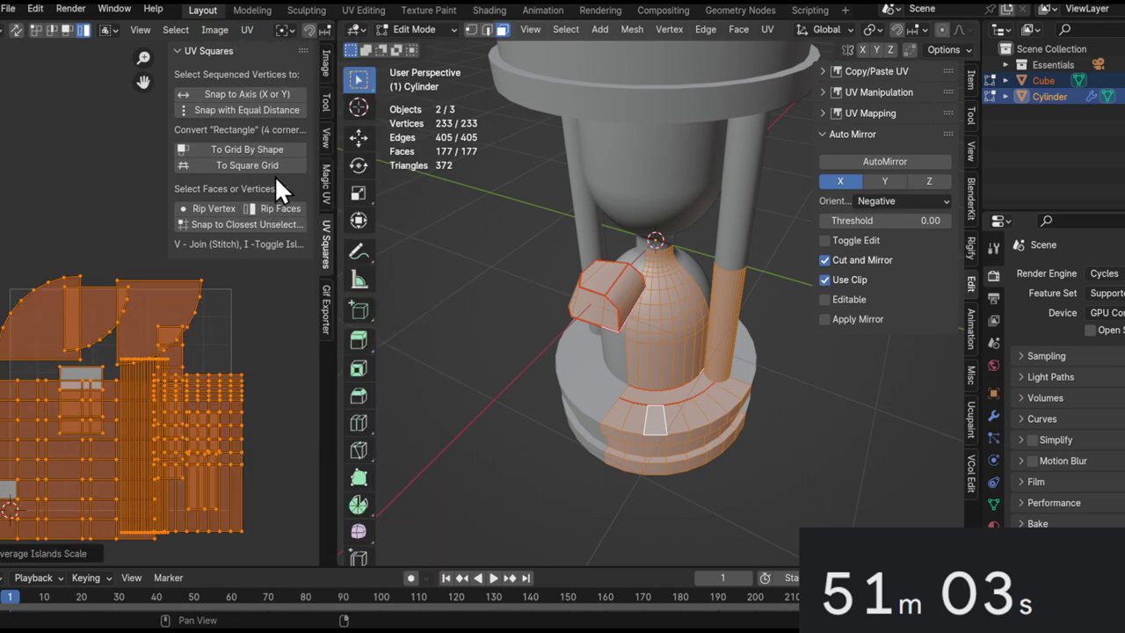
pyautogui.click(248, 35)
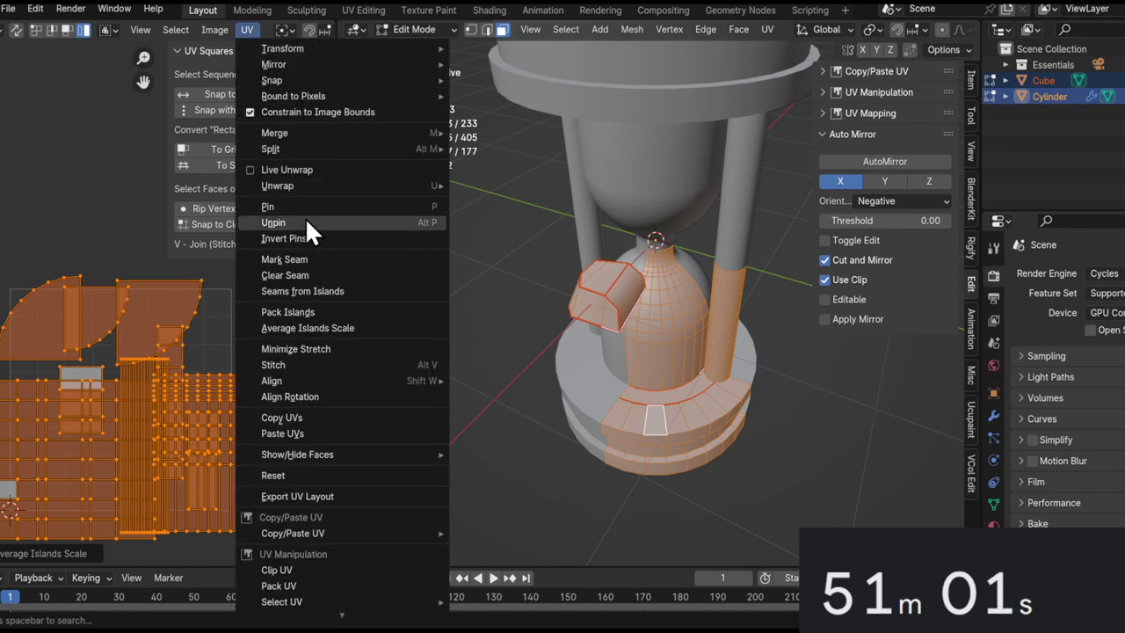
pyautogui.click(316, 310)
pyautogui.click(311, 565)
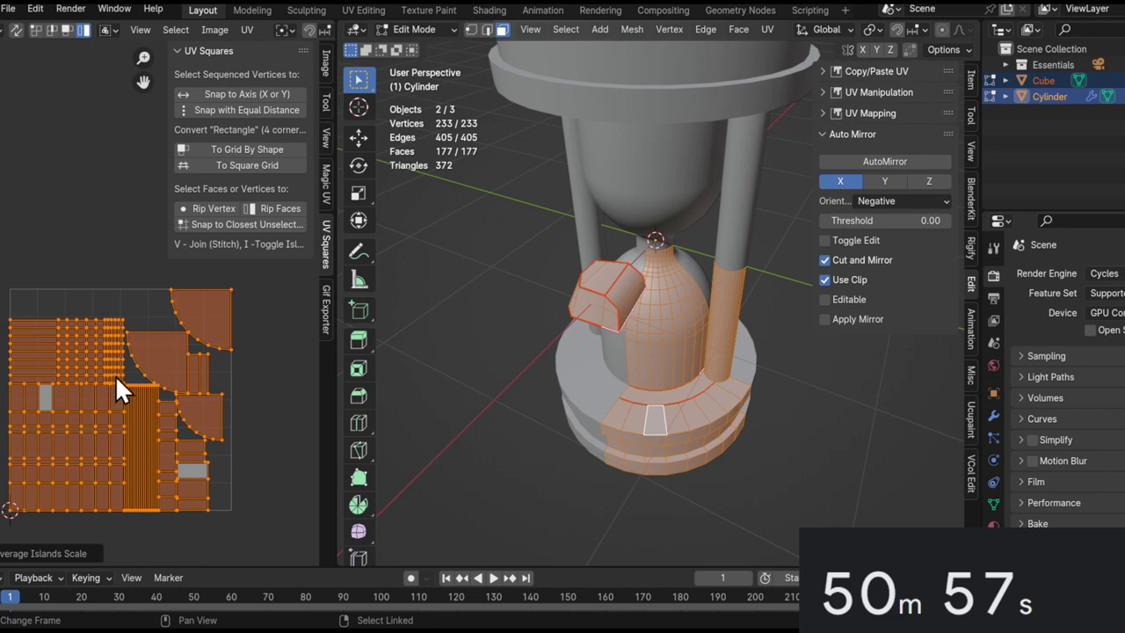
# Select the two-quad UV island between the curved islands near the UV square's edge.
pyautogui.scroll(3, 115, 379)
pyautogui.keyDown('alt'); pyautogui.moveTo(195, 352); pyautogui.dragTo(79, 382); pyautogui.keyUp('alt')
pyautogui.keyDown('alt'); pyautogui.moveTo(87, 385); pyautogui.dragTo(215, 320); pyautogui.keyUp('alt')
pyautogui.keyDown('ctrl'); pyautogui.keyDown('alt'); pyautogui.moveTo(77, 365); pyautogui.dragTo(99, 393); pyautogui.keyUp('alt'); pyautogui.keyUp('ctrl')
pyautogui.keyDown('alt'); pyautogui.moveTo(219, 307); pyautogui.dragTo(152, 335); pyautogui.keyUp('alt')
pyautogui.click(179, 306)
pyautogui.keyDown('ctrl'); pyautogui.keyDown('alt'); pyautogui.moveTo(152, 336); pyautogui.dragTo(27, 395); pyautogui.keyUp('alt'); pyautogui.keyUp('ctrl')
pyautogui.keyDown('ctrl'); pyautogui.keyDown('alt'); pyautogui.moveTo(26, 396); pyautogui.dragTo(39, 378); pyautogui.keyUp('alt'); pyautogui.keyUp('ctrl')
pyautogui.press('g')
pyautogui.click(133, 323)
pyautogui.press('r')
pyautogui.click(141, 334)
pyautogui.press('s')
pyautogui.click(165, 343)
pyautogui.press('g')
pyautogui.click(175, 355)
pyautogui.press('s')
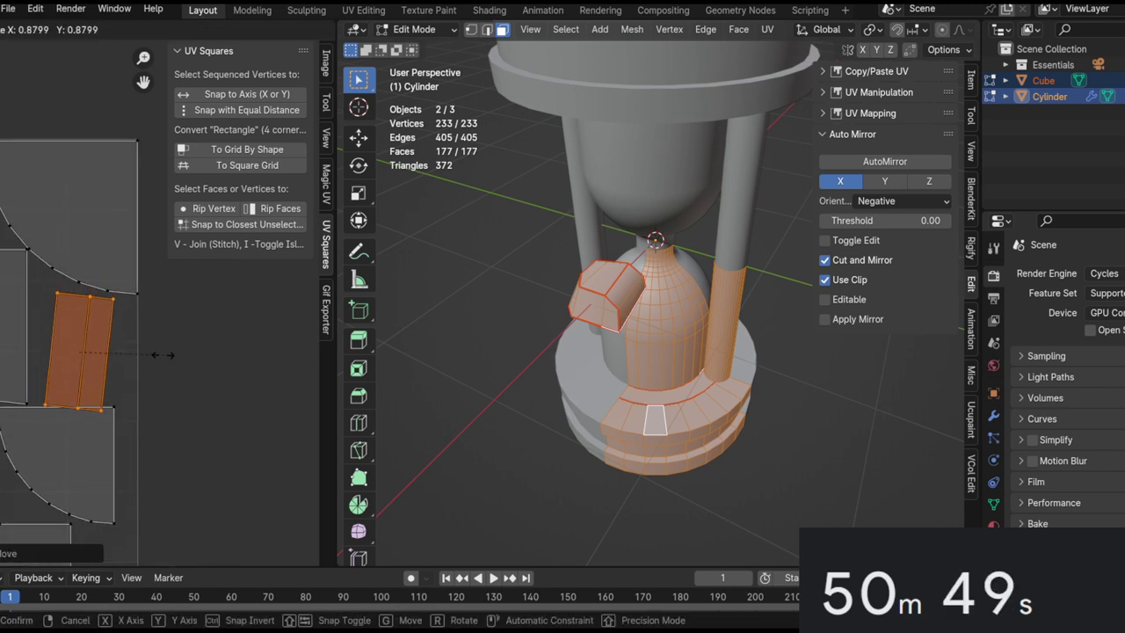
pyautogui.click(131, 354)
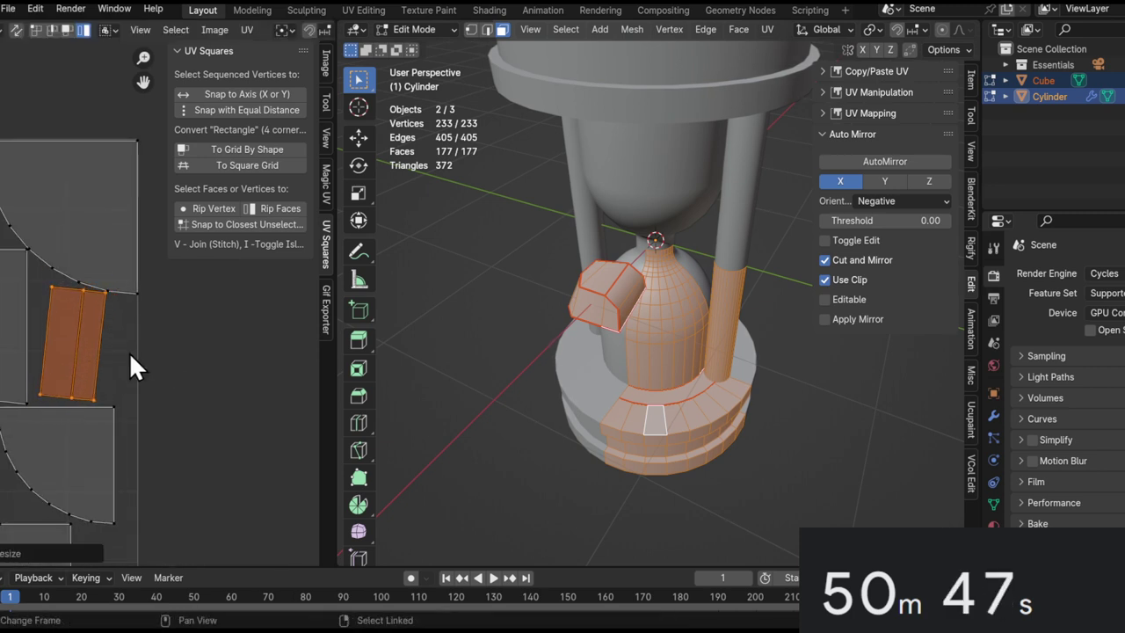
pyautogui.hotkey('ctrl', 'z')
pyautogui.hotkey('ctrl', 'z')
pyautogui.hotkey('ctrl', 'z')
pyautogui.hotkey('ctrl', 'z')
pyautogui.hotkey('ctrl', 'z')
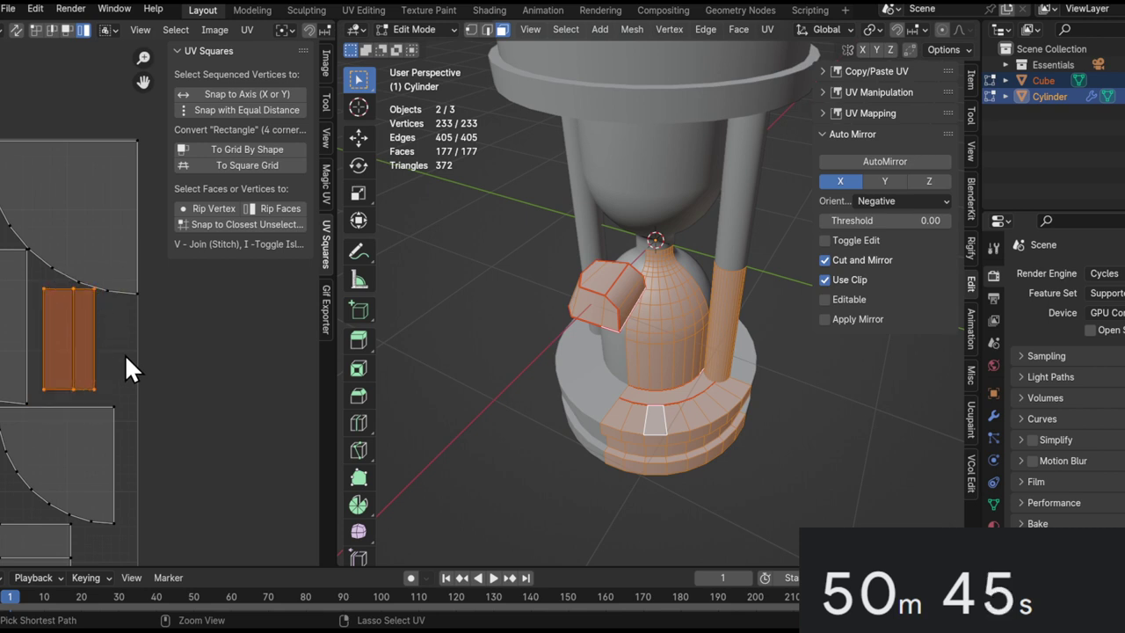
pyautogui.hotkey('ctrl', 'z')
# Enlarge the two-quad island and move it to fit the gap between the curved islands.
pyautogui.keyDown('ctrl'); pyautogui.moveTo(103, 324); pyautogui.dragTo(104, 290, button='middle'); pyautogui.keyUp('ctrl')
pyautogui.press('s')
pyautogui.click(131, 350)
pyautogui.press('g')
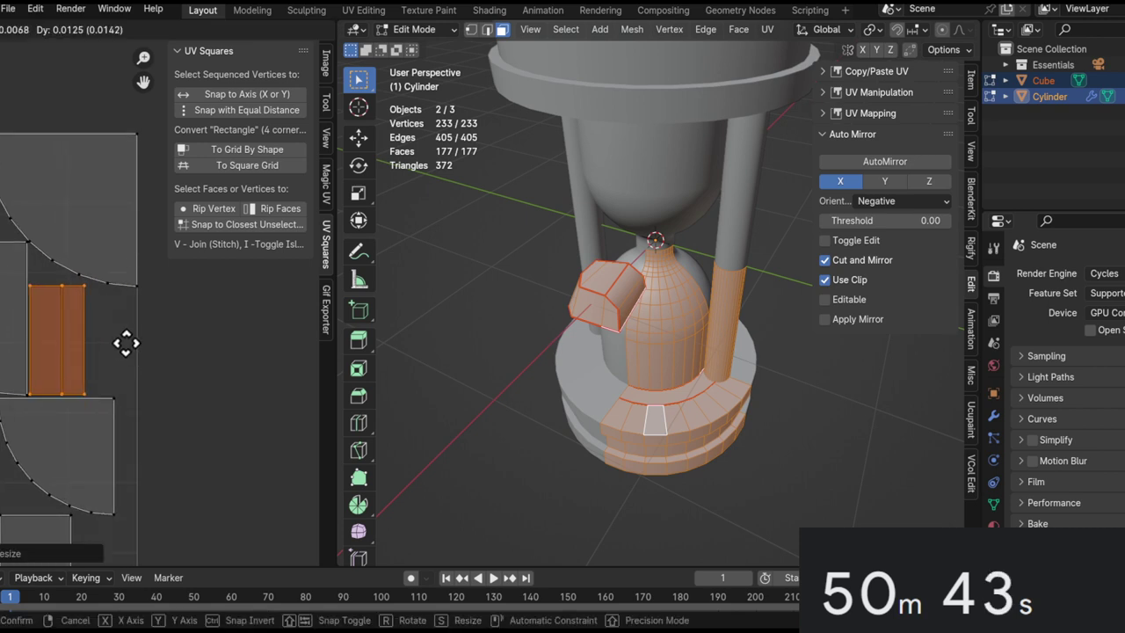
pyautogui.click(97, 357)
# Stretch the block's three-quad island along X to fill the space between the vertical strip and the UV square's edge.
pyautogui.moveTo(54, 362); pyautogui.dragTo(132, 410, button='middle')
pyautogui.scroll(-2, 168, 361)
pyautogui.click(47, 389)
pyautogui.keyDown('ctrl'); pyautogui.moveTo(47, 390); pyautogui.dragTo(44, 400, button='middle'); pyautogui.keyUp('ctrl')
pyautogui.moveTo(107, 378); pyautogui.dragTo(101, 316, button='middle')
pyautogui.moveTo(226, 467); pyautogui.dragTo(143, 390, button='middle')
pyautogui.scroll(1, 165, 435)
pyautogui.click(169, 415)
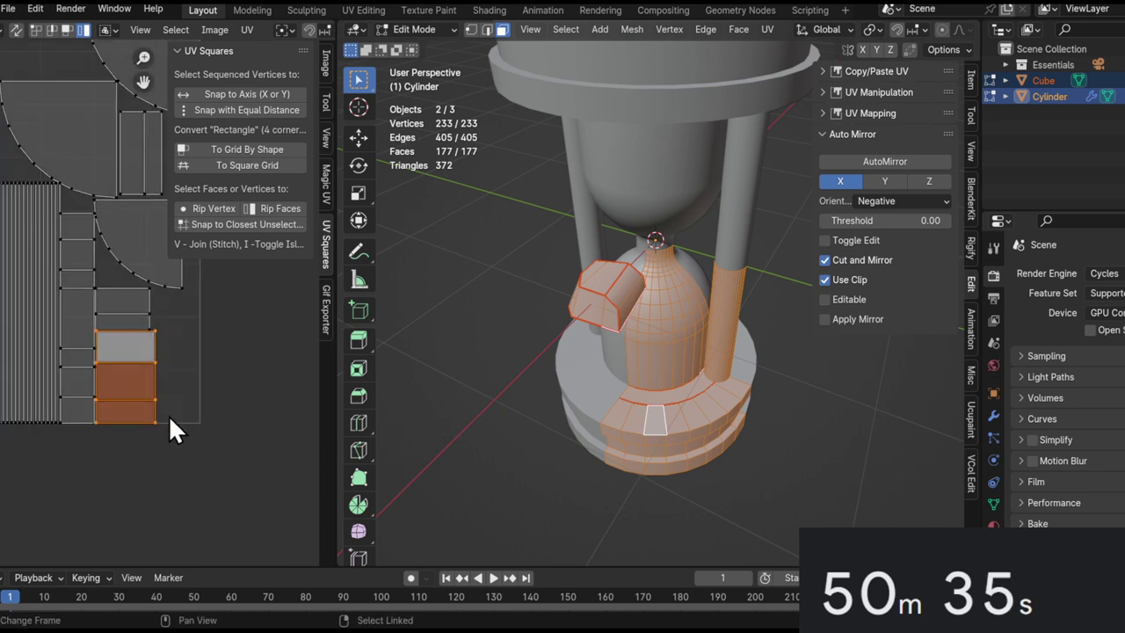
pyautogui.press('g')
pyautogui.press('x')
pyautogui.click(189, 448)
pyautogui.press('s')
pyautogui.press('x')
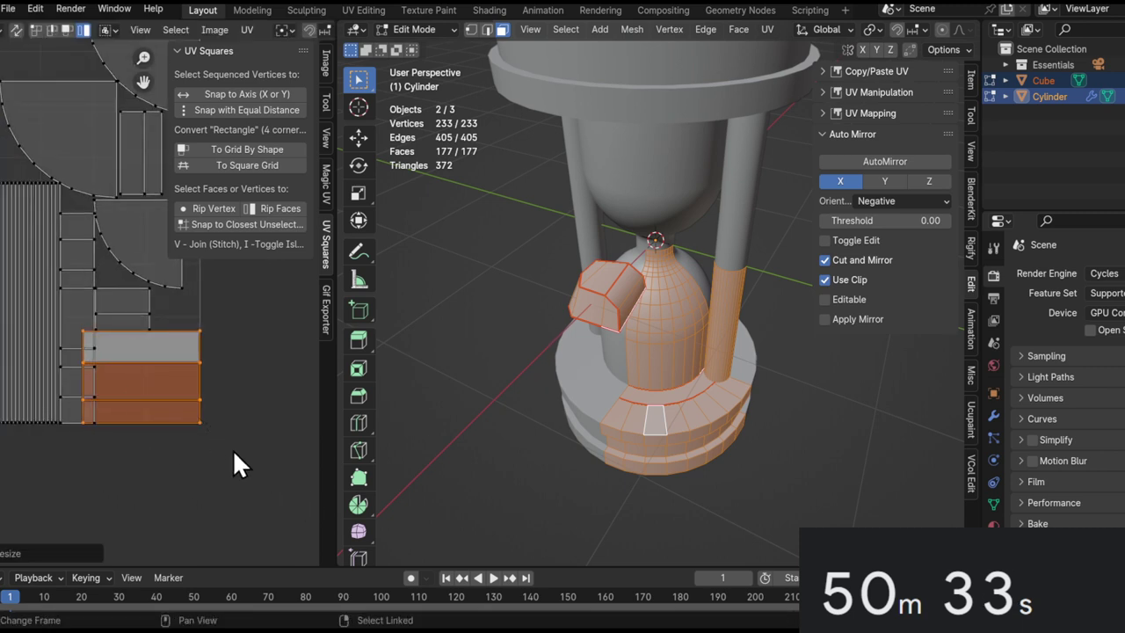
pyautogui.click(235, 478)
pyautogui.keyDown('ctrl'); pyautogui.moveTo(145, 335); pyautogui.dragTo(140, 261, button='middle'); pyautogui.keyUp('ctrl')
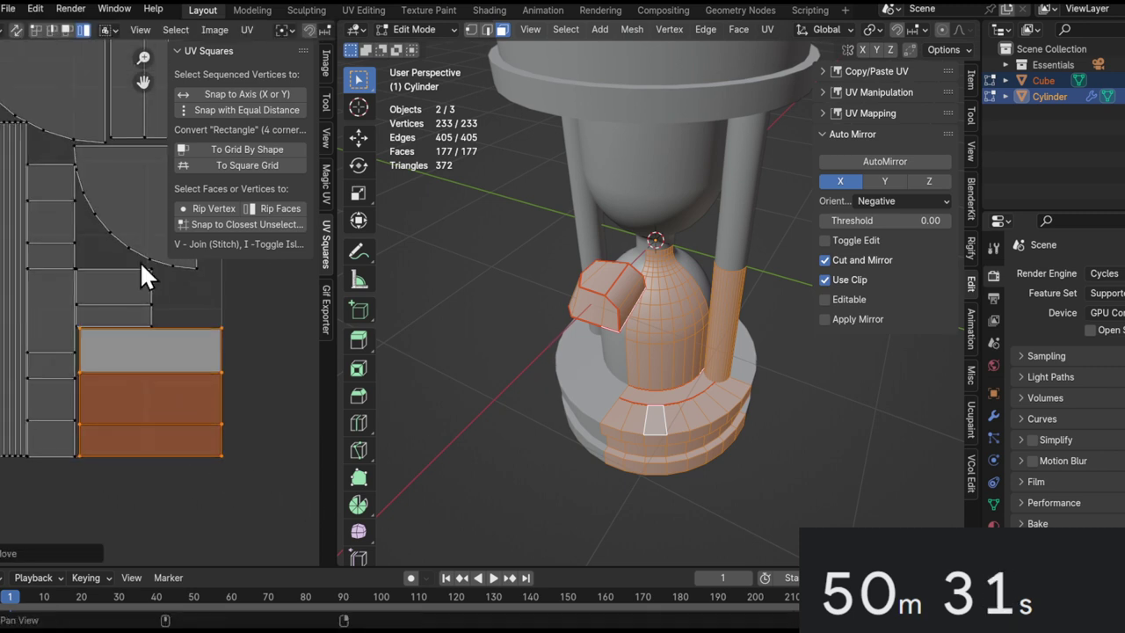
# Shrink the three-quad island slightly along Y and adjust its position.
pyautogui.press('s')
pyautogui.press('y')
pyautogui.click(238, 401)
pyautogui.press('g')
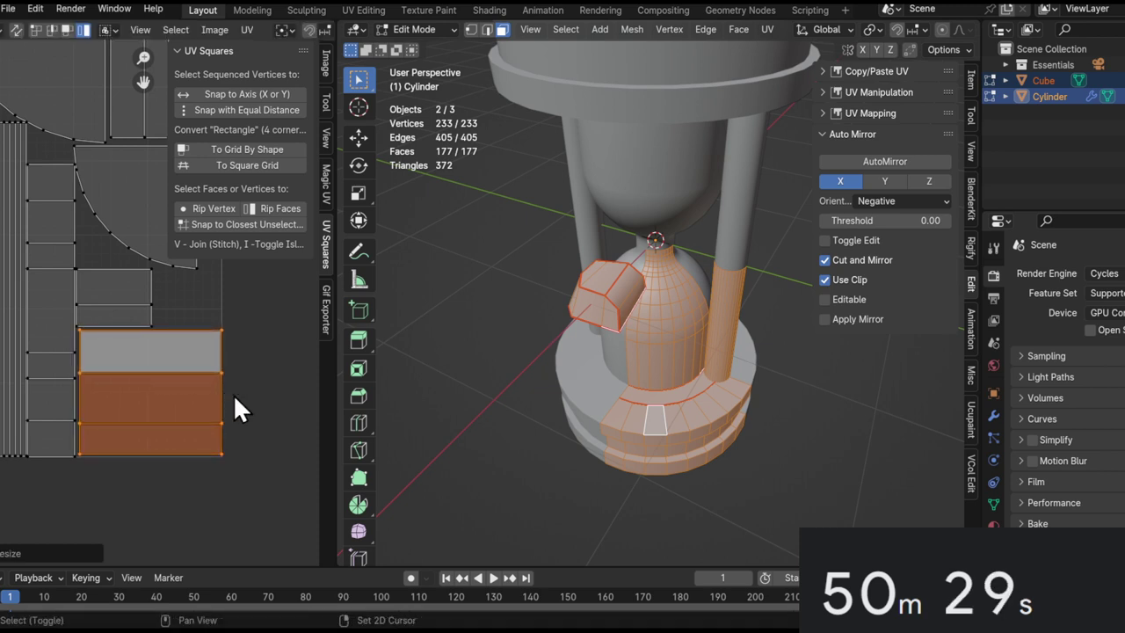
pyautogui.click(239, 449)
# Move the two-quad UV island close above the three-quad island and rescale it slightly.
pyautogui.moveTo(77, 300); pyautogui.dragTo(101, 334, button='middle')
pyautogui.click(143, 345)
pyautogui.press('g')
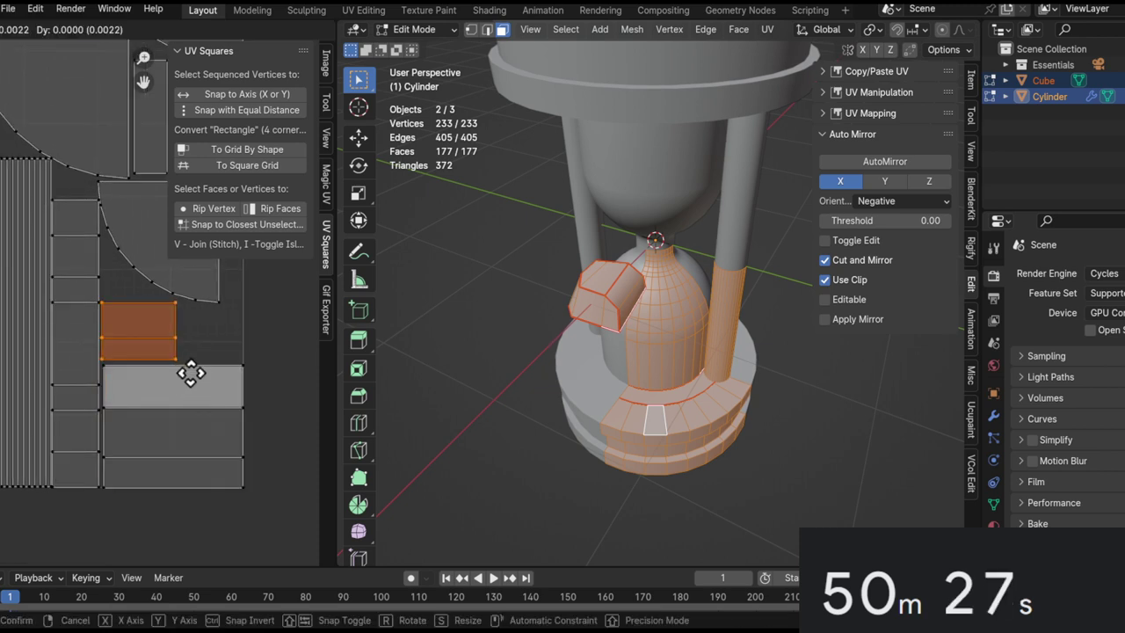
pyautogui.click(188, 370)
pyautogui.press('s')
pyautogui.click(220, 381)
pyautogui.press('g')
pyautogui.click(223, 382)
# Move the lower quarter-circle UV island toward the UV square's edge.
pyautogui.moveTo(130, 294); pyautogui.dragTo(203, 403, button='middle')
pyautogui.keyDown('ctrl'); pyautogui.moveTo(203, 403); pyautogui.dragTo(149, 408, button='middle'); pyautogui.keyUp('ctrl')
pyautogui.click(259, 400)
pyautogui.scroll(2, 170, 429)
pyautogui.press('g')
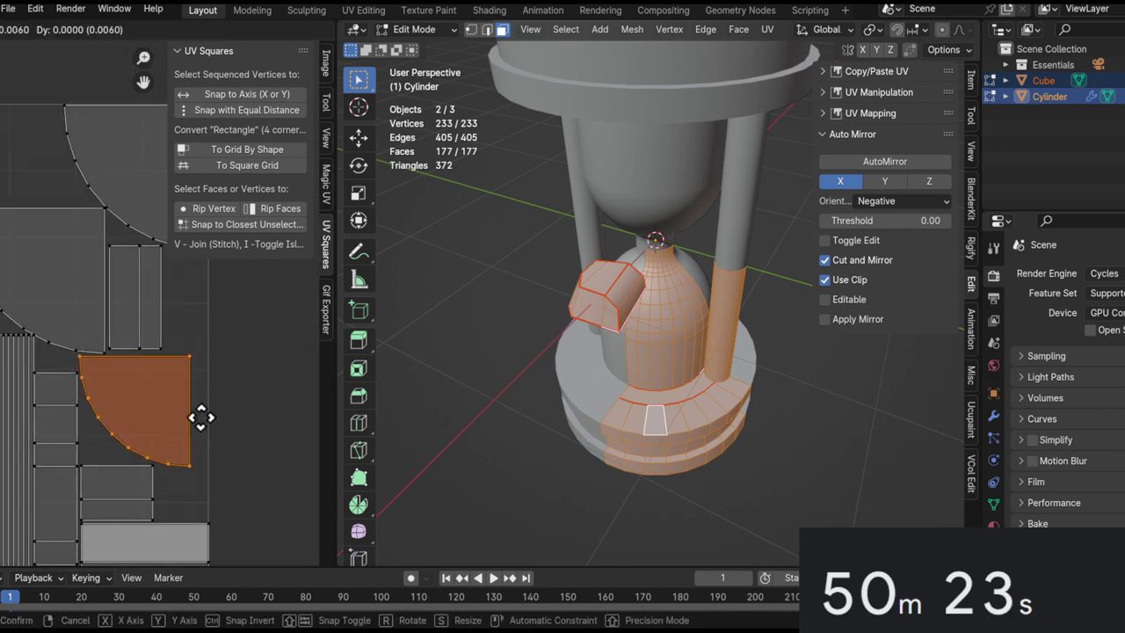
# Nudge and rescale the two-quad island to fit the gap beneath the quarter-circle island.
pyautogui.click(118, 489)
pyautogui.press('g')
pyautogui.click(205, 422)
pyautogui.press('s')
pyautogui.click(239, 421)
# Move the narrow vertical two-strip island within the gap between the curved islands.
pyautogui.moveTo(22, 311); pyautogui.dragTo(108, 352, button='middle')
pyautogui.click(135, 338)
pyautogui.press('g')
pyautogui.click(202, 347)
# Stretch the glass bulb's grid island along Y to fill the space above the base's grid island.
pyautogui.moveTo(117, 296); pyautogui.dragTo(64, 329, button='middle')
pyautogui.keyDown('ctrl'); pyautogui.moveTo(63, 329); pyautogui.dragTo(223, 364, button='middle'); pyautogui.keyUp('ctrl')
pyautogui.click(51, 322)
pyautogui.moveTo(124, 397); pyautogui.dragTo(216, 391, button='middle')
pyautogui.press('s')
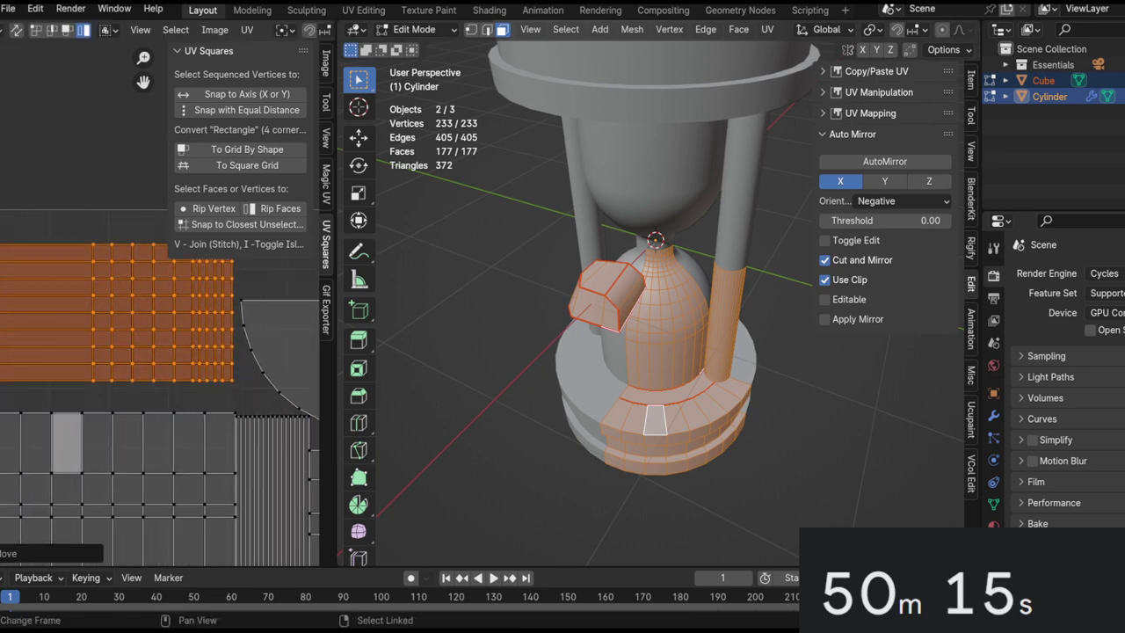
pyautogui.press('y')
pyautogui.click(280, 468)
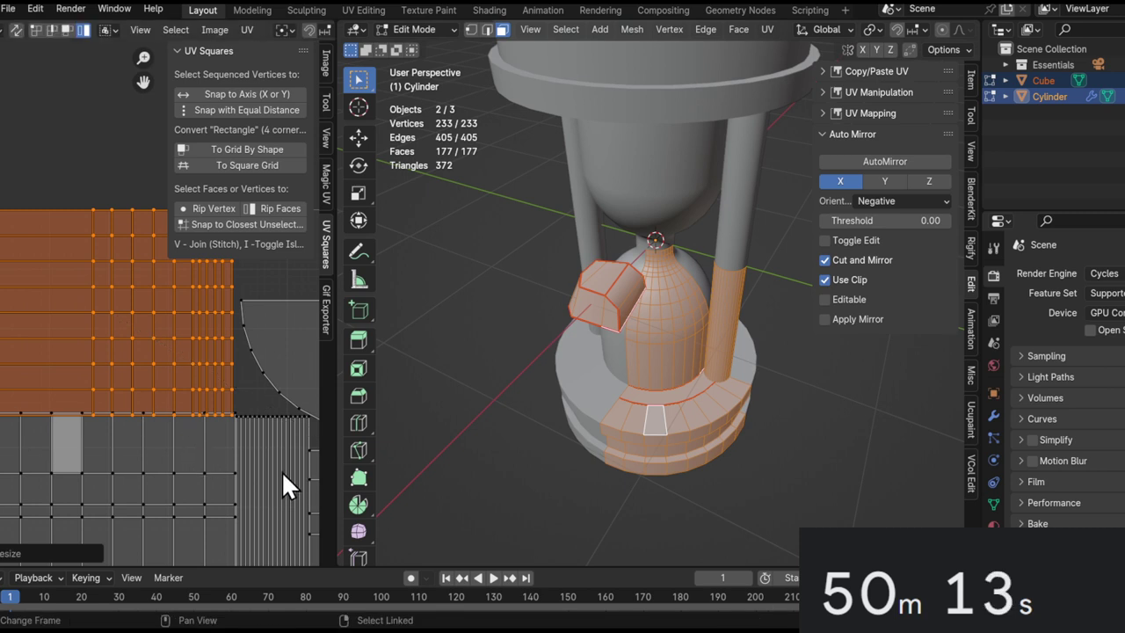
# Fine-tune the glass bulb island's Y scale and Y position to leave a thin margin above the base's grid island.
pyautogui.press('s')
pyautogui.press('y')
pyautogui.click(271, 461)
pyautogui.press('g')
pyautogui.press('y')
pyautogui.click(248, 435)
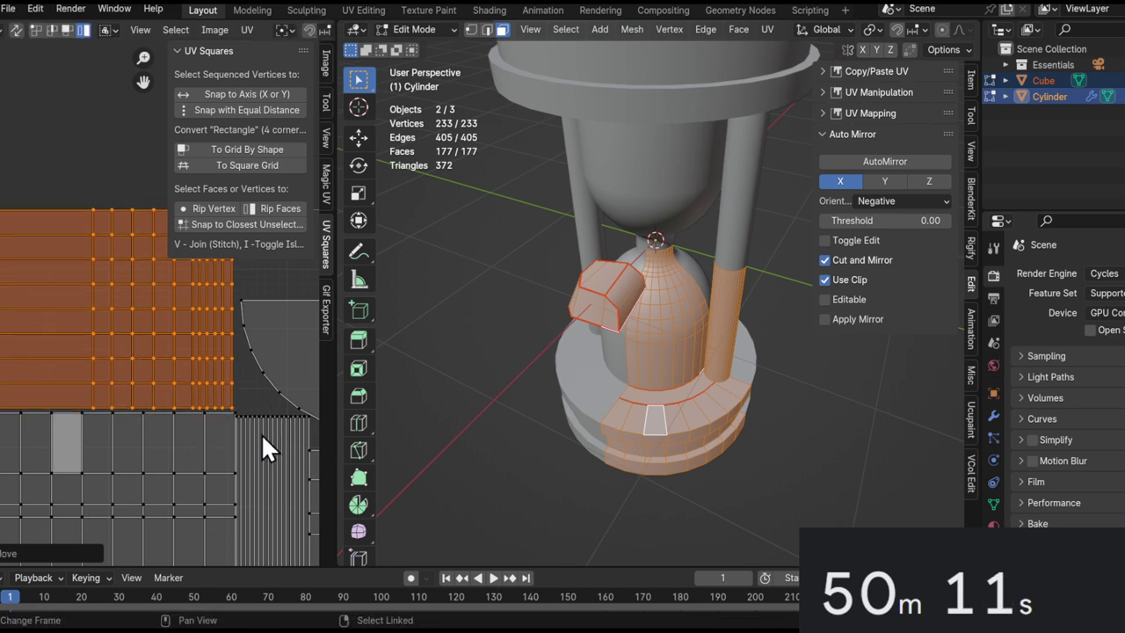
pyautogui.press('g')
pyautogui.press('y')
pyautogui.click(247, 453)
pyautogui.press('s')
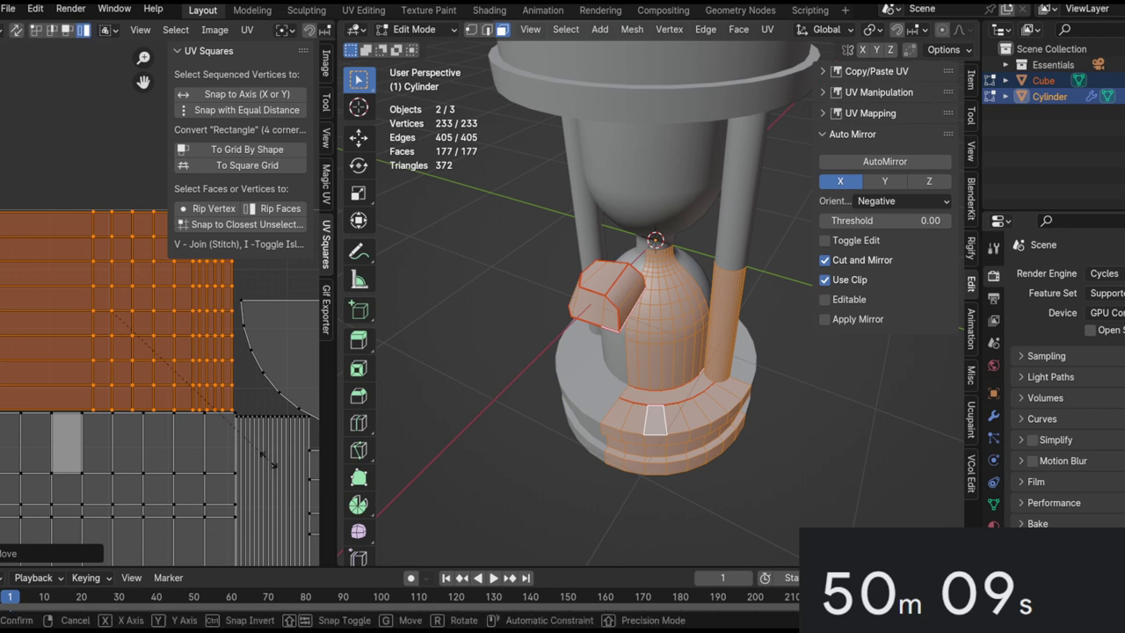
pyautogui.click(272, 464)
# Examine the hourglass model and the spacing between the packed UV islands.
pyautogui.scroll(-2, 584, 390)
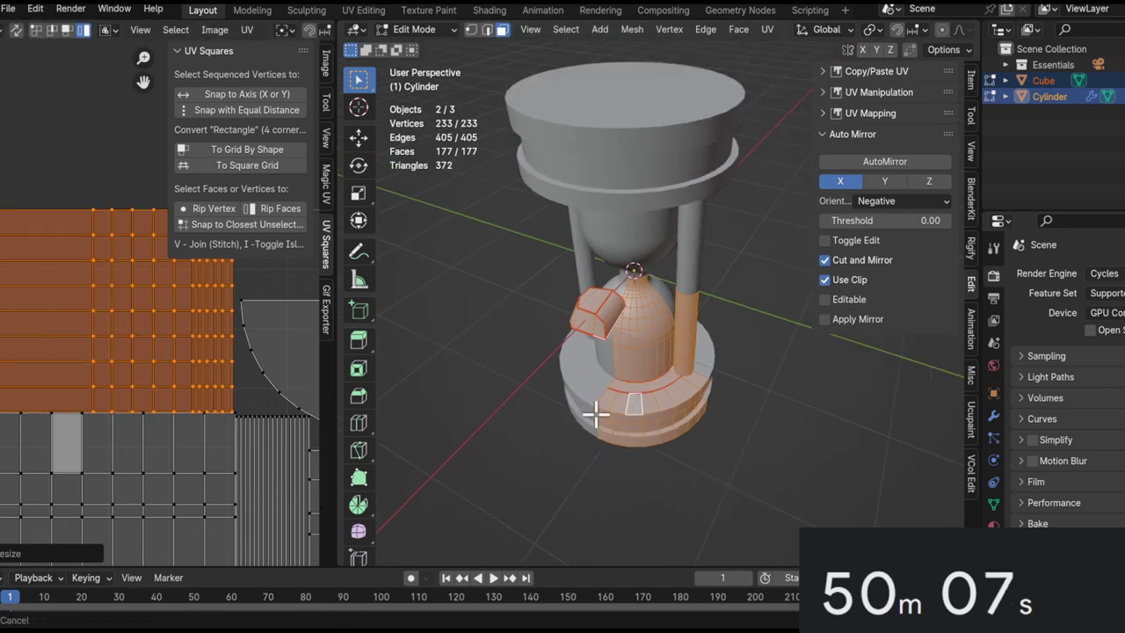
pyautogui.keyDown('shift'); pyautogui.moveTo(594, 414); pyautogui.dragTo(570, 351, button='middle'); pyautogui.keyUp('shift')
pyautogui.moveTo(219, 371); pyautogui.dragTo(126, 334, button='middle')
pyautogui.press('Tab')
pyautogui.press('Tab')
pyautogui.keyDown('ctrl'); pyautogui.moveTo(116, 389); pyautogui.dragTo(150, 231, button='middle'); pyautogui.keyUp('ctrl')
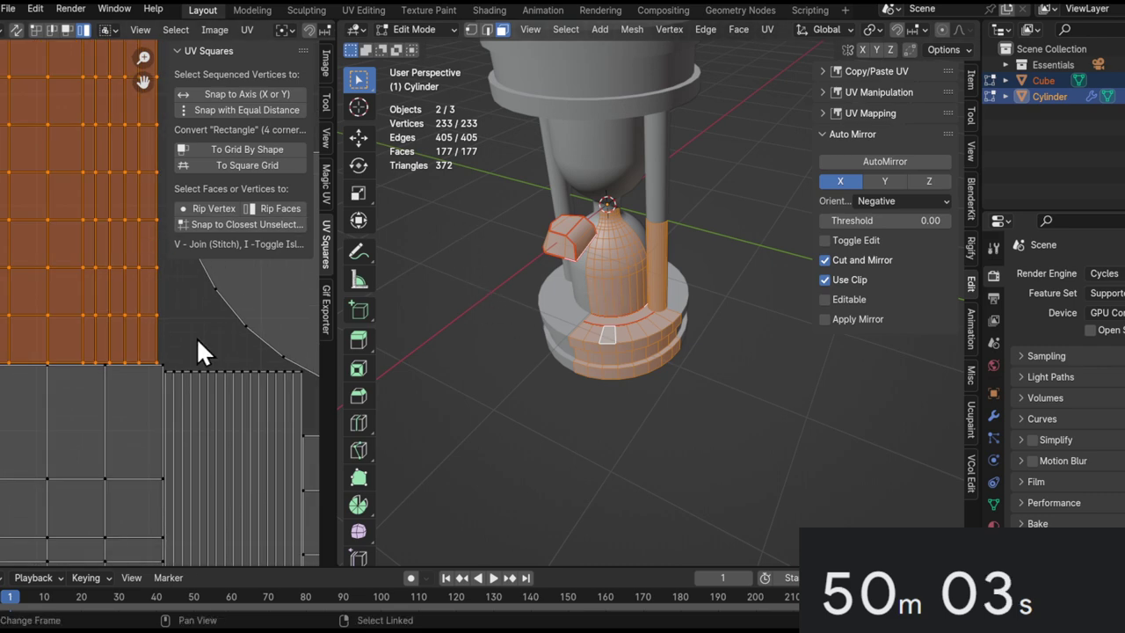
pyautogui.scroll(-3, 100, 442)
pyautogui.moveTo(102, 440); pyautogui.dragTo(94, 409, button='middle')
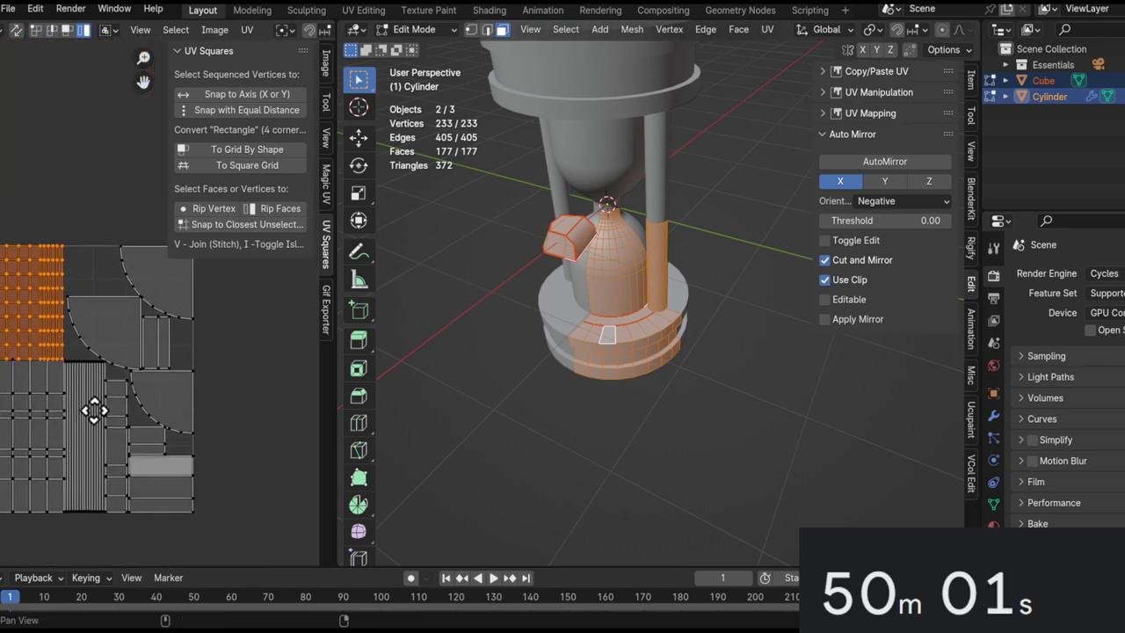
# Lower the stone block by about 1.86 m along Z in Object Mode and place it at the hourglass base's rim.
pyautogui.press('Tab')
pyautogui.click(586, 247)
pyautogui.moveTo(573, 274); pyautogui.dragTo(600, 347, button='middle')
pyautogui.press('g')
pyautogui.press('z')
pyautogui.click(660, 445)
pyautogui.scroll(4, 580, 316)
pyautogui.press('g')
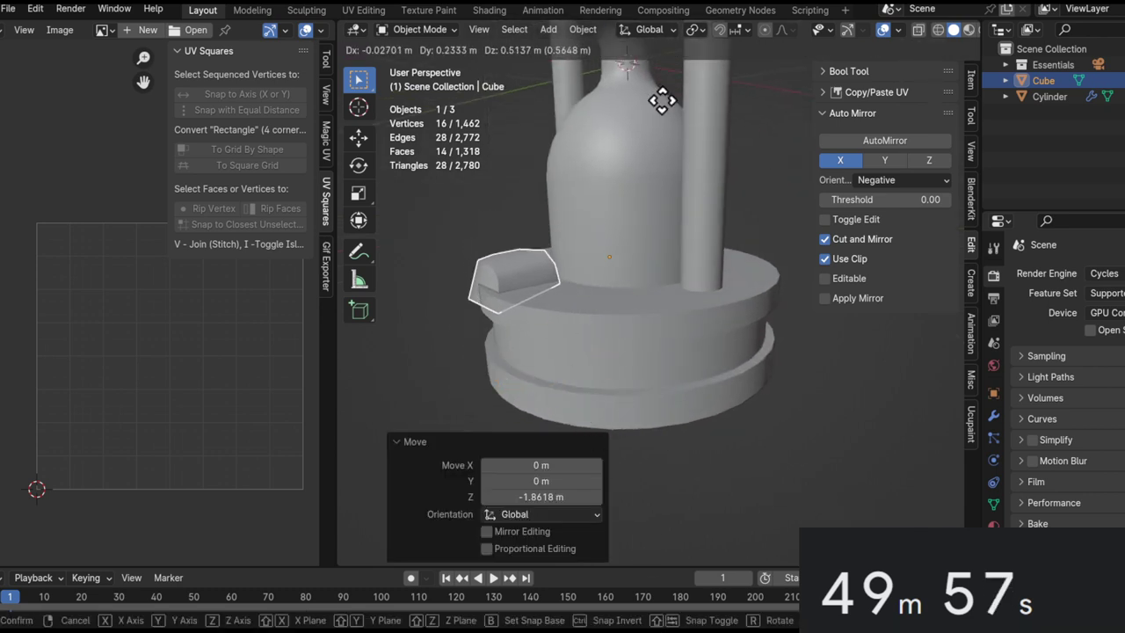
pyautogui.click(665, 83)
# Set the stone block's origin to its geometry and adjust its position on the base.
pyautogui.press('q')
pyautogui.click(592, 175)
pyautogui.moveTo(543, 276); pyautogui.dragTo(625, 257, button='middle')
pyautogui.press('g')
pyautogui.click(643, 312)
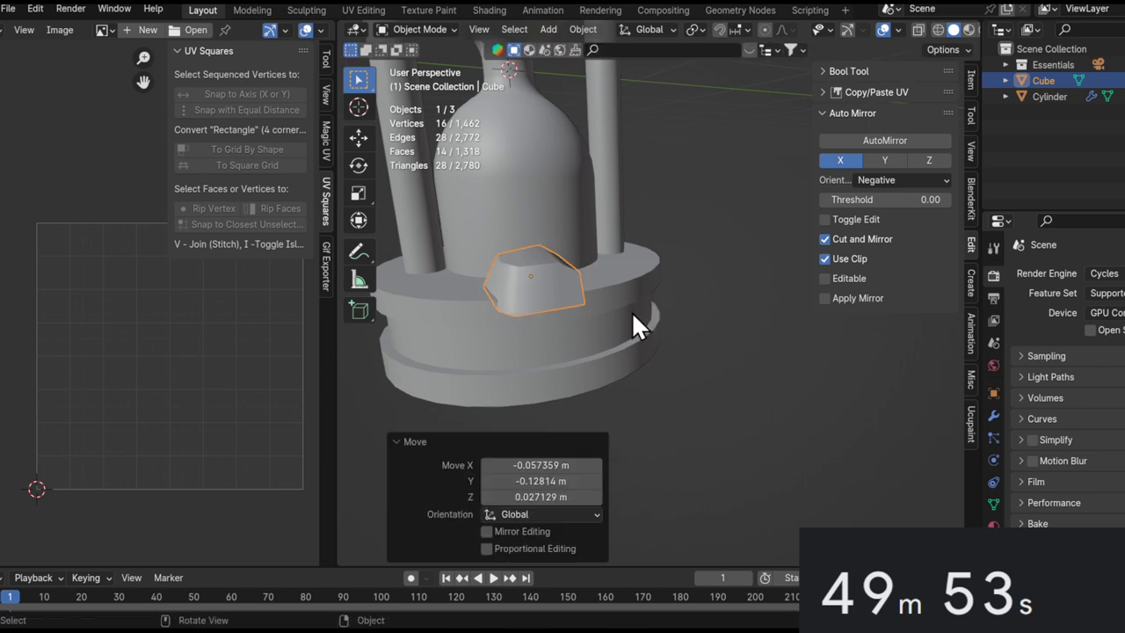
# Separate the hourglass mesh into individual objects by loose parts and save the file.
pyautogui.moveTo(641, 312); pyautogui.dragTo(595, 300, button='middle')
pyautogui.scroll(-1, 595, 300)
pyautogui.press('Tab')
pyautogui.scroll(-2, 645, 215)
pyautogui.moveTo(645, 215); pyautogui.dragTo(633, 320, button='middle')
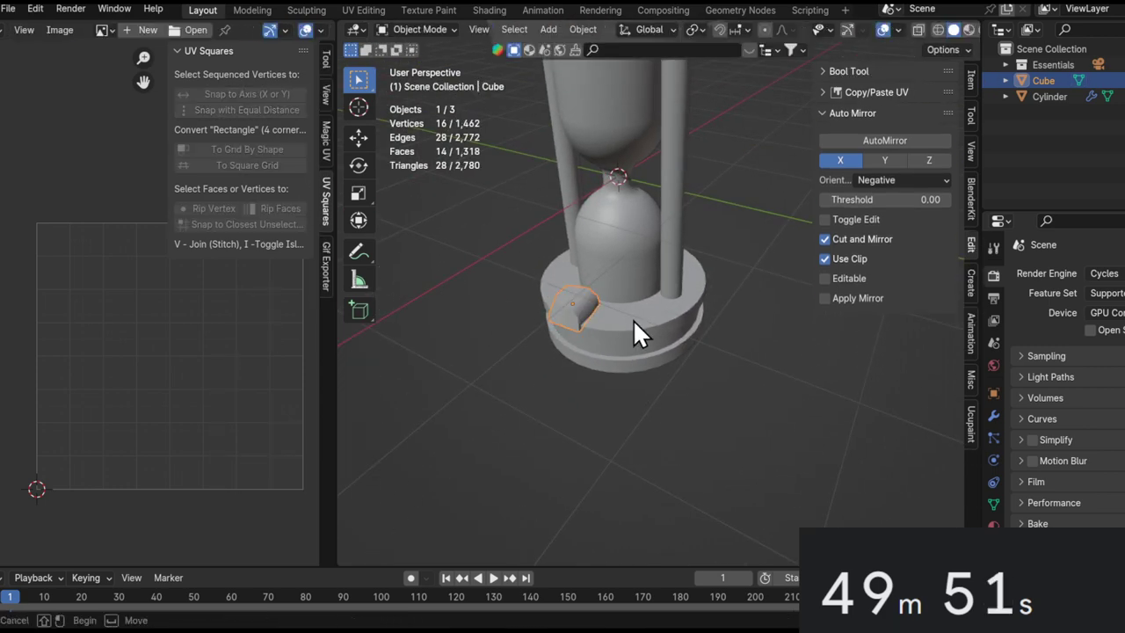
pyautogui.click(663, 324)
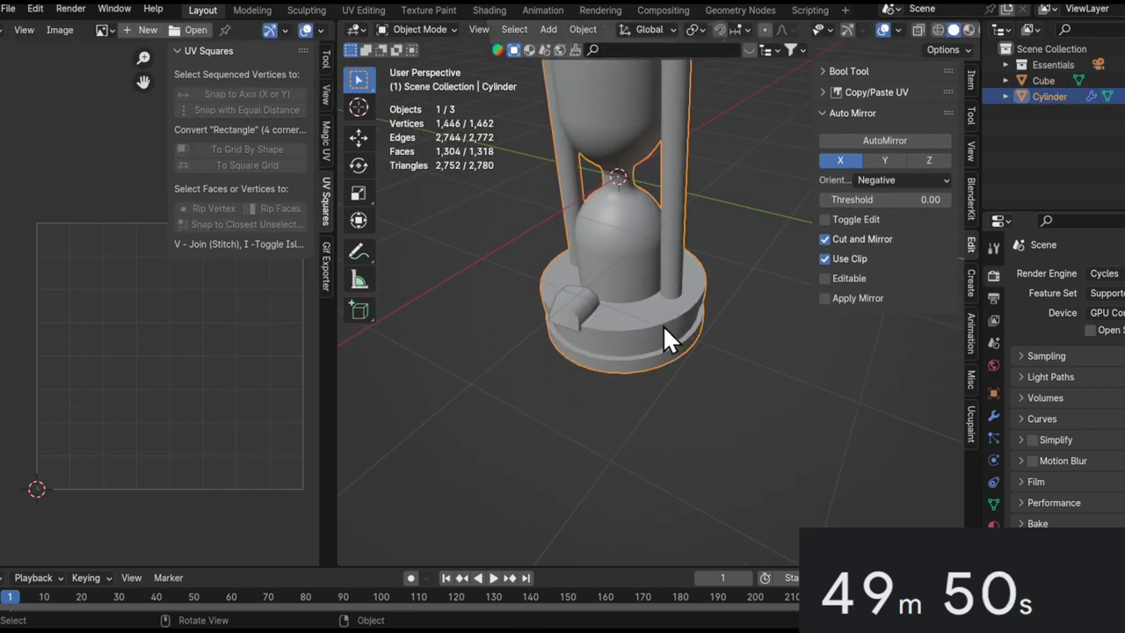
pyautogui.press('Tab')
pyautogui.press('u')
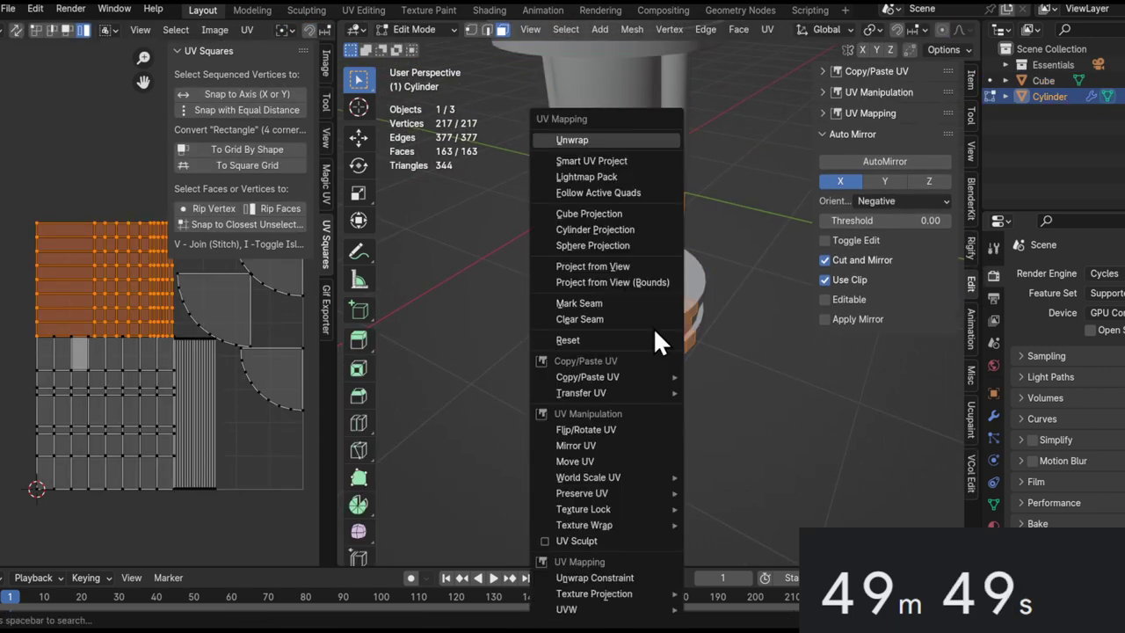
pyautogui.press('p')
pyautogui.click(732, 377)
pyautogui.press('Tab')
pyautogui.hotkey('ctrl', 's')
# Give the separated glass bulb object a new material named Hourglass.
pyautogui.scroll(3, 724, 397)
pyautogui.click(577, 374)
pyautogui.keyDown('shift'); pyautogui.moveTo(624, 407); pyautogui.dragTo(651, 359, button='middle'); pyautogui.keyUp('shift')
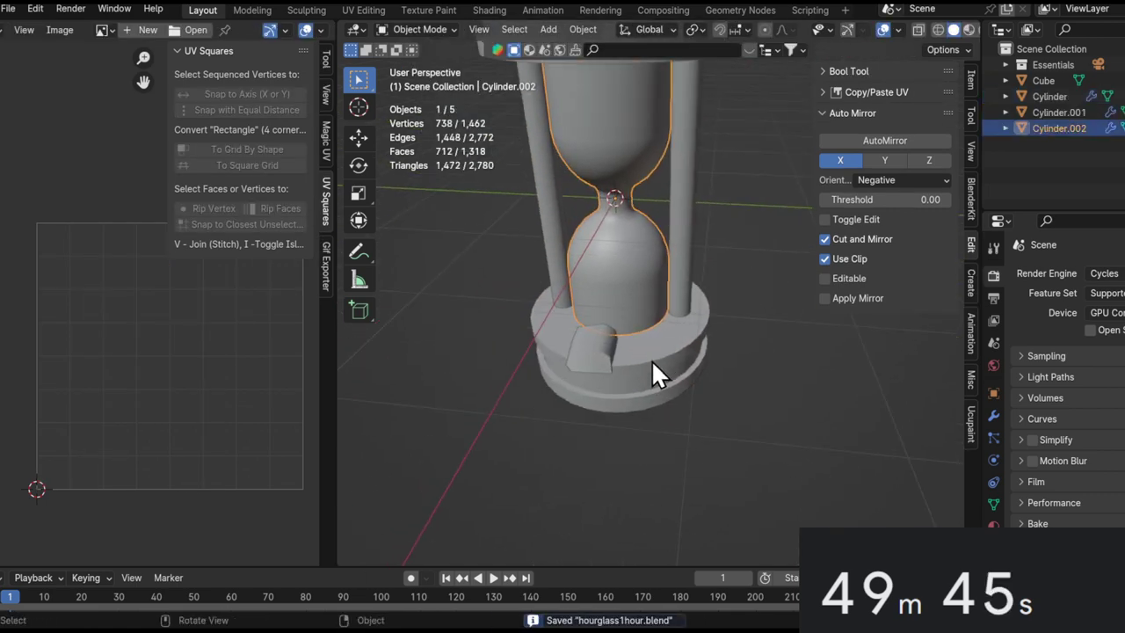
pyautogui.click(994, 524)
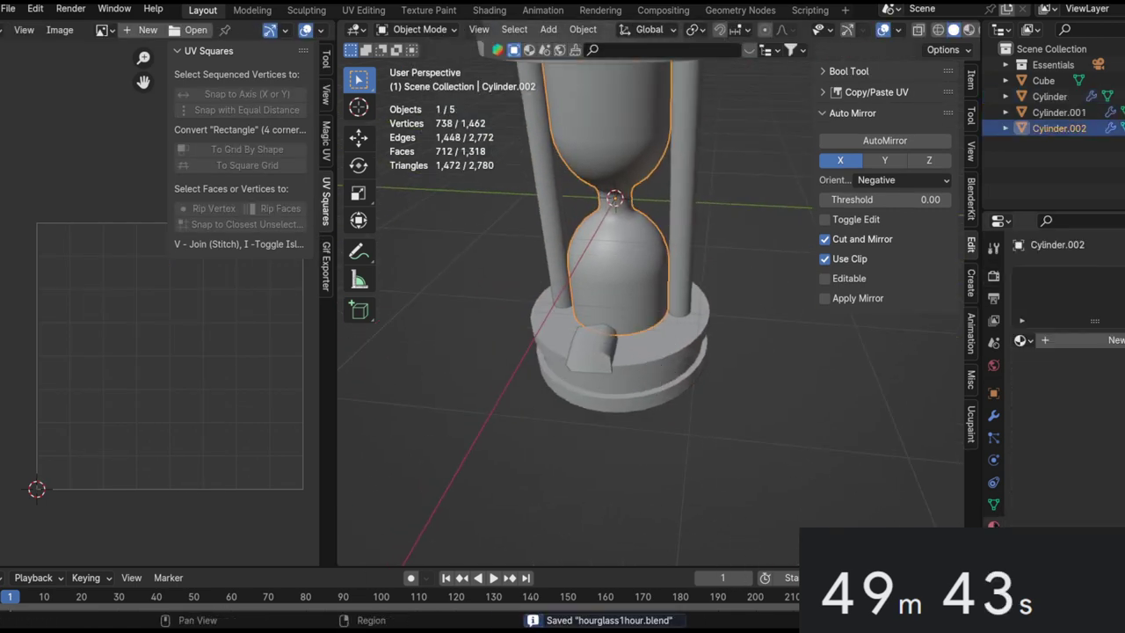
pyautogui.click(1087, 342)
pyautogui.doubleClick(1087, 341)
pyautogui.write('hOUR')
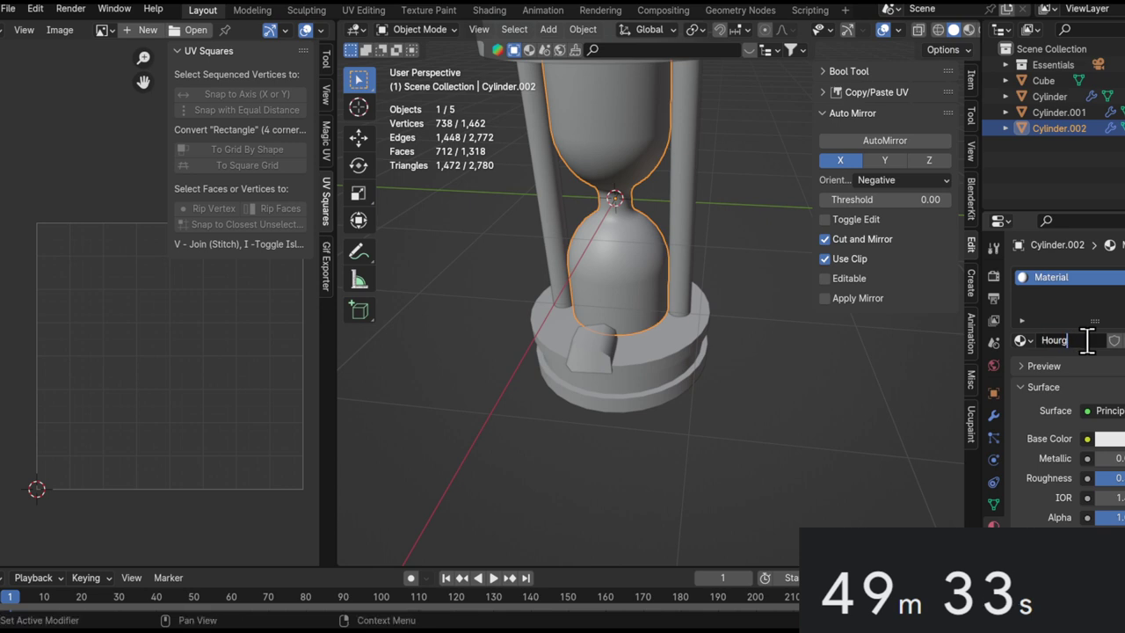
# Select the glass bulb's connected side faces up to the seam in Edit Mode.
pyautogui.click(603, 264)
pyautogui.press('Tab')
pyautogui.press('Tab')
pyautogui.click(617, 246)
pyautogui.press('Tab')
pyautogui.keyDown('alt'); pyautogui.moveTo(617, 246); pyautogui.dragTo(653, 290); pyautogui.keyUp('alt')
pyautogui.press('l')
pyautogui.scroll(4, 610, 226)
pyautogui.scroll(-5, 653, 290)
pyautogui.moveTo(652, 291); pyautogui.dragTo(692, 239, button='middle')
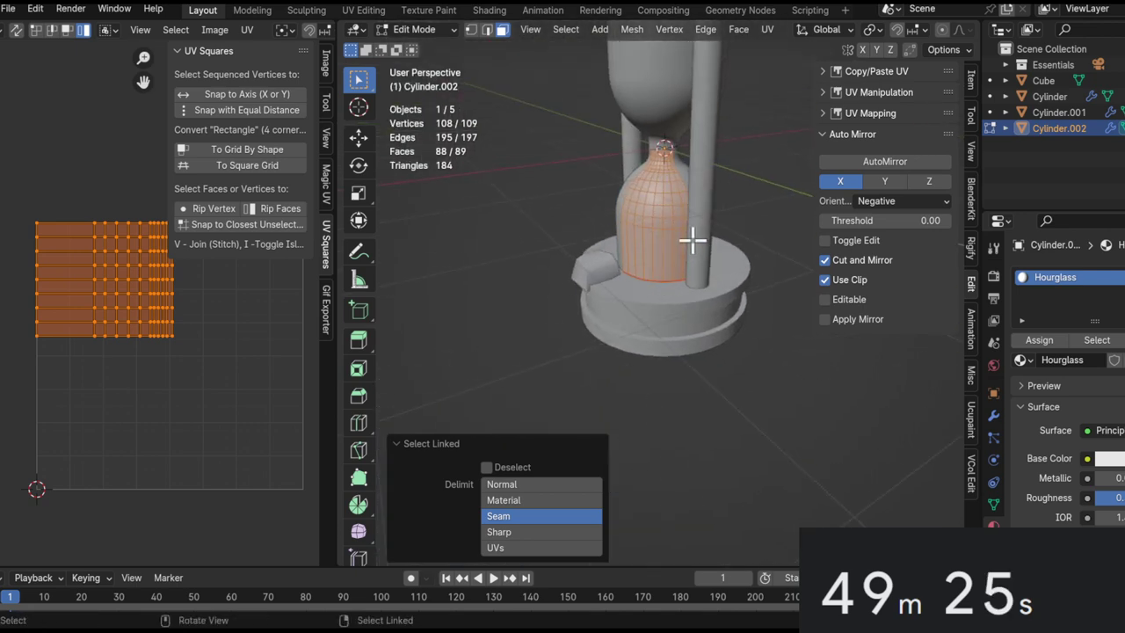
# Isolate the glass bulb in local view and delete the cap face closing its bottom.
pyautogui.press('KP_Divide')
pyautogui.moveTo(512, 352); pyautogui.dragTo(645, 345, button='middle')
pyautogui.click(660, 344)
pyautogui.press('x')
pyautogui.click(661, 344)
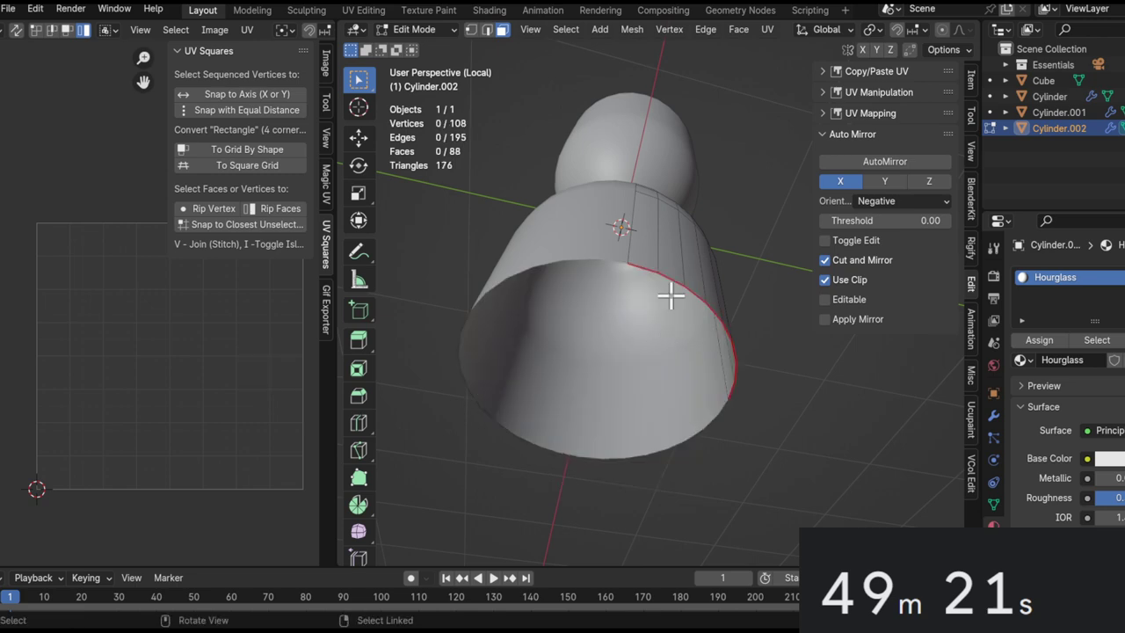
# Duplicate all of the glass bulb's faces in place and shrink the copy inward by about 0.103 m.
pyautogui.scroll(-5, 660, 325)
pyautogui.keyDown('alt'); pyautogui.moveTo(660, 324); pyautogui.dragTo(670, 445); pyautogui.keyUp('alt')
pyautogui.keyDown('alt'); pyautogui.keyDown('shift'); pyautogui.moveTo(647, 132); pyautogui.dragTo(621, 295); pyautogui.keyUp('shift'); pyautogui.keyUp('alt')
pyautogui.moveTo(621, 294); pyautogui.dragTo(624, 446, button='middle')
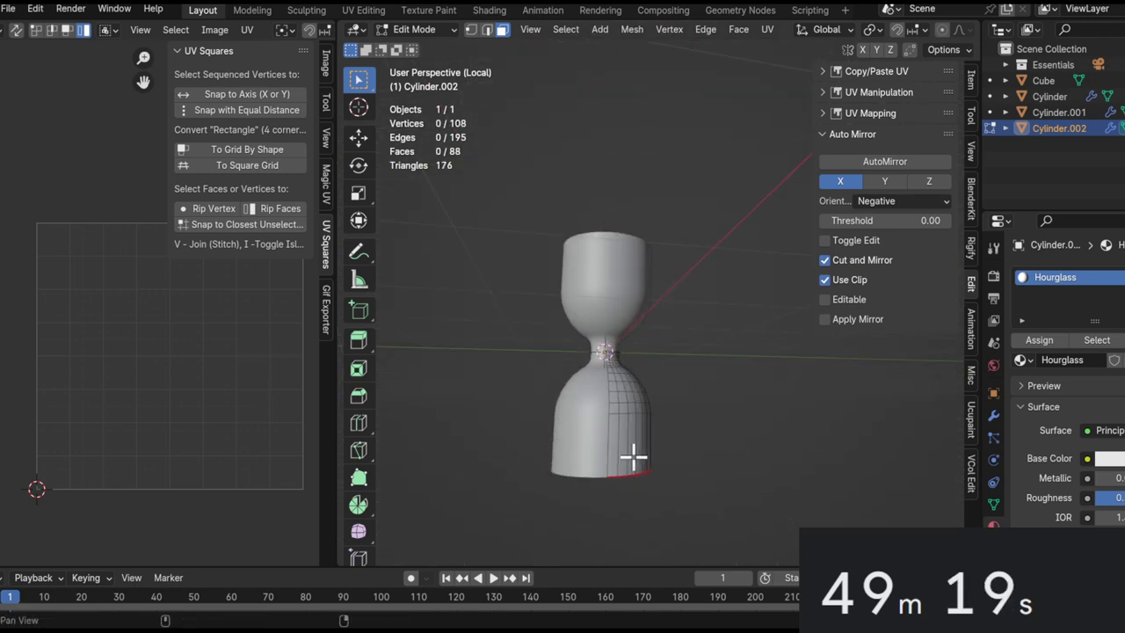
pyautogui.scroll(3, 625, 446)
pyautogui.press('l')
pyautogui.moveTo(627, 228); pyautogui.dragTo(618, 205, button='middle')
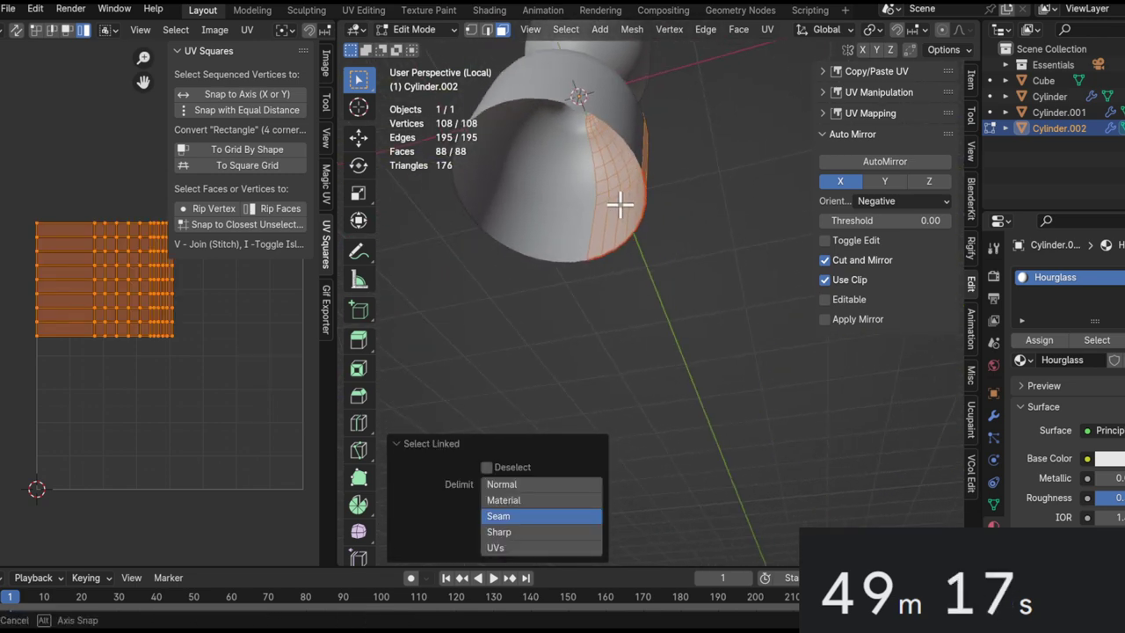
pyautogui.hotkey('shift', 'd')
pyautogui.press('Escape')
pyautogui.hotkey('alt', 's')
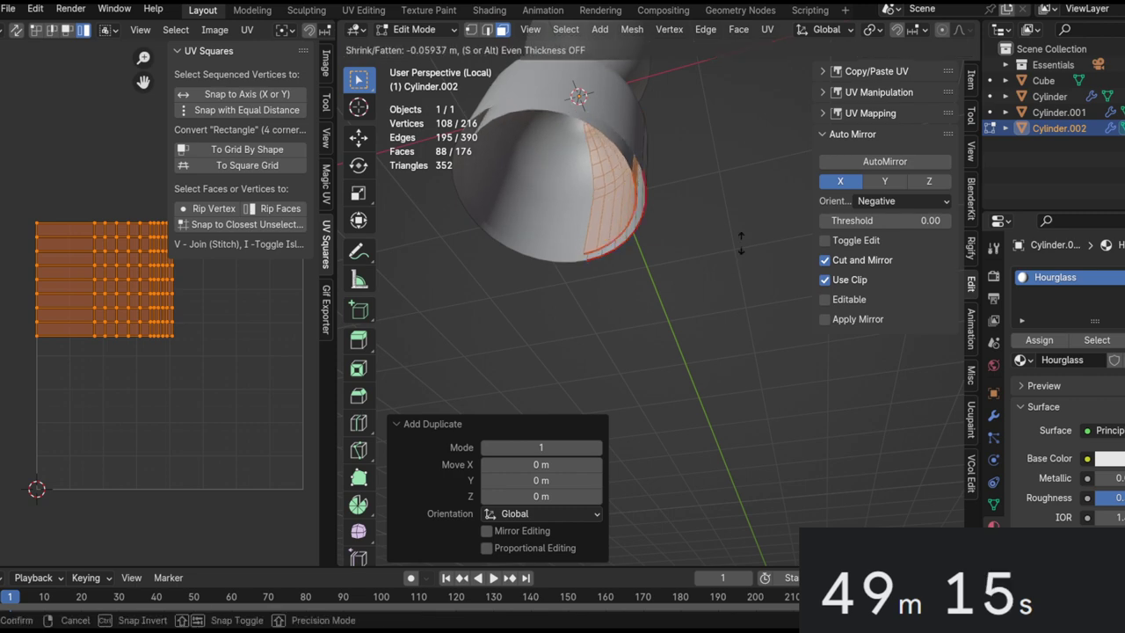
pyautogui.click(657, 211)
# Examine the inner shell's fit inside the glass at the neck and the open bottom.
pyautogui.moveTo(657, 211); pyautogui.dragTo(615, 323, button='middle')
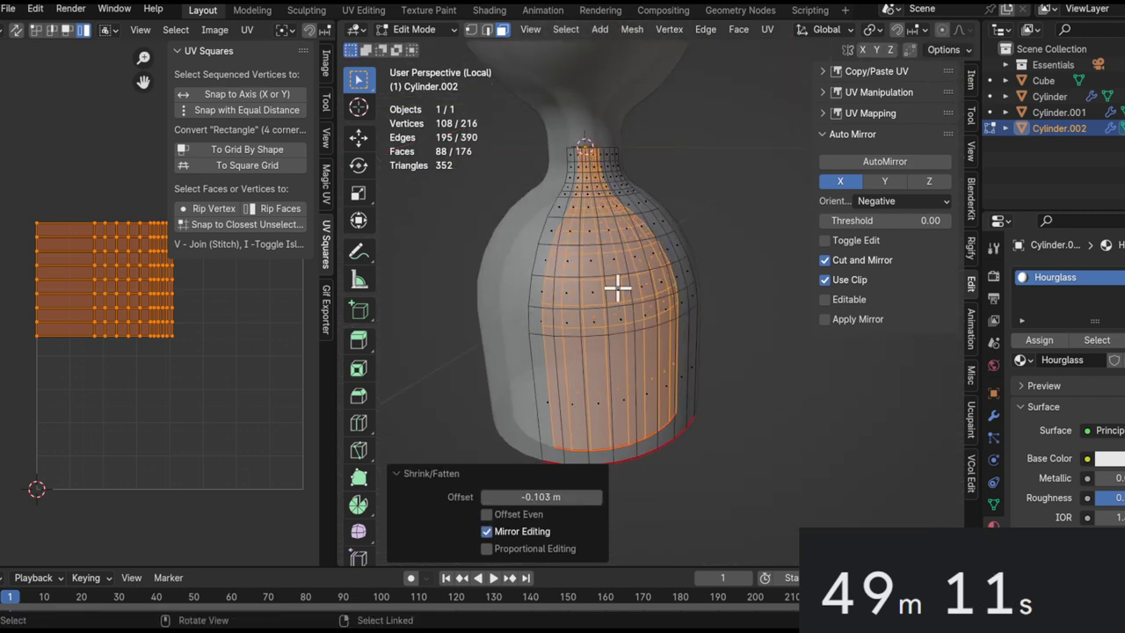
pyautogui.moveTo(586, 151); pyautogui.dragTo(585, 188, button='middle')
pyautogui.hotkey('alt', 'a')
pyautogui.hotkey('ctrl', 'l')
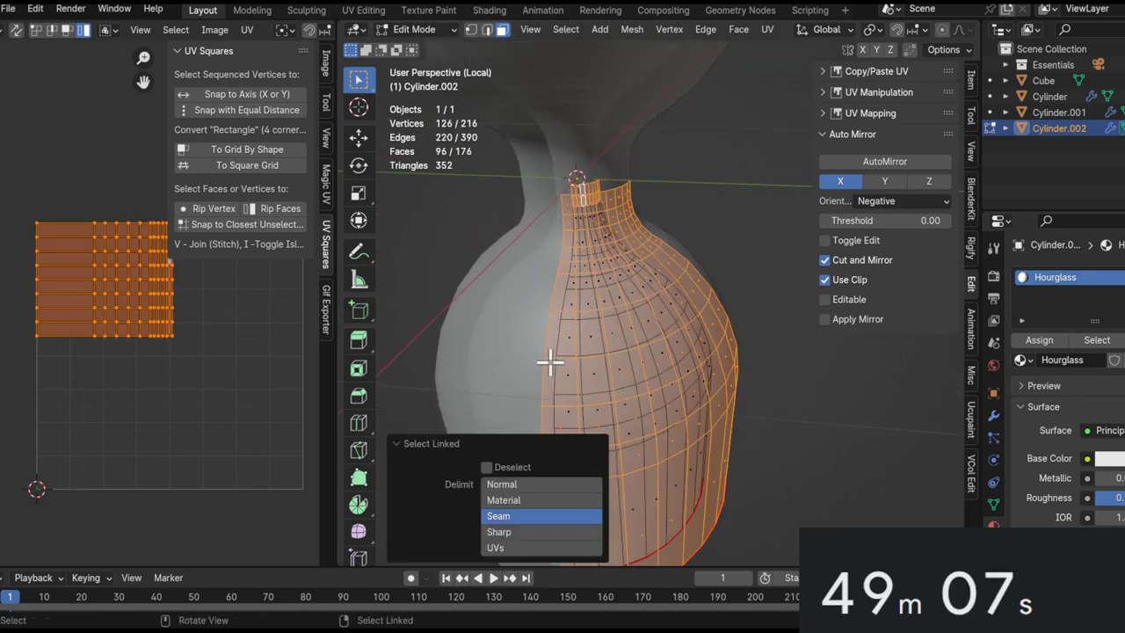
pyautogui.moveTo(537, 338); pyautogui.dragTo(705, 44, button='middle')
pyautogui.moveTo(703, 366); pyautogui.dragTo(670, 266, button='middle')
pyautogui.press('Tab')
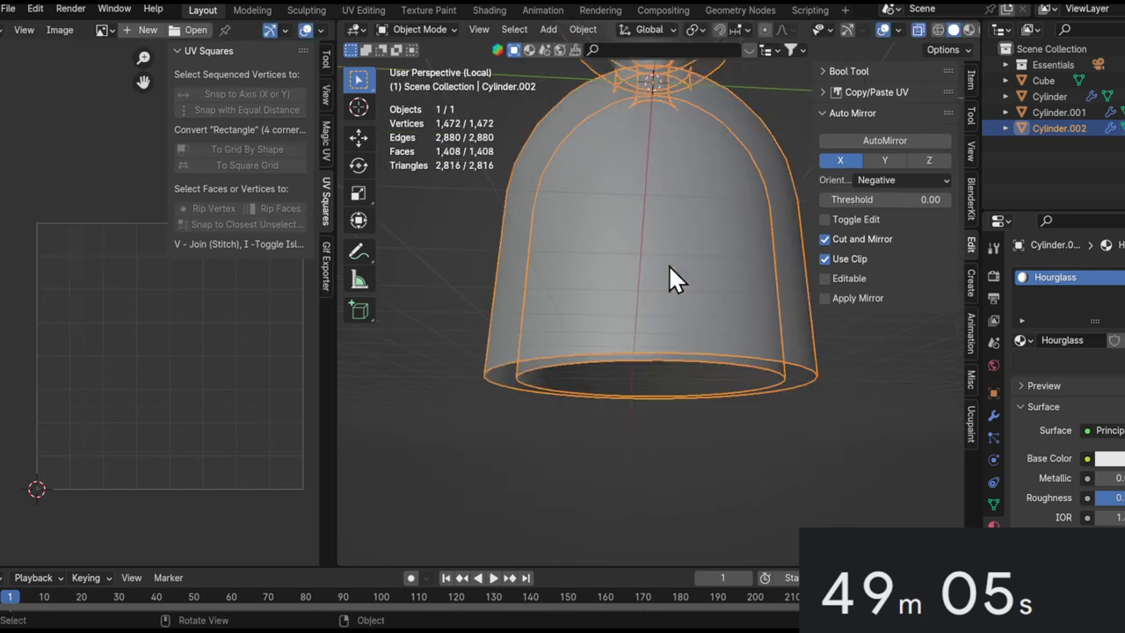
pyautogui.moveTo(671, 315); pyautogui.dragTo(671, 296, button='middle')
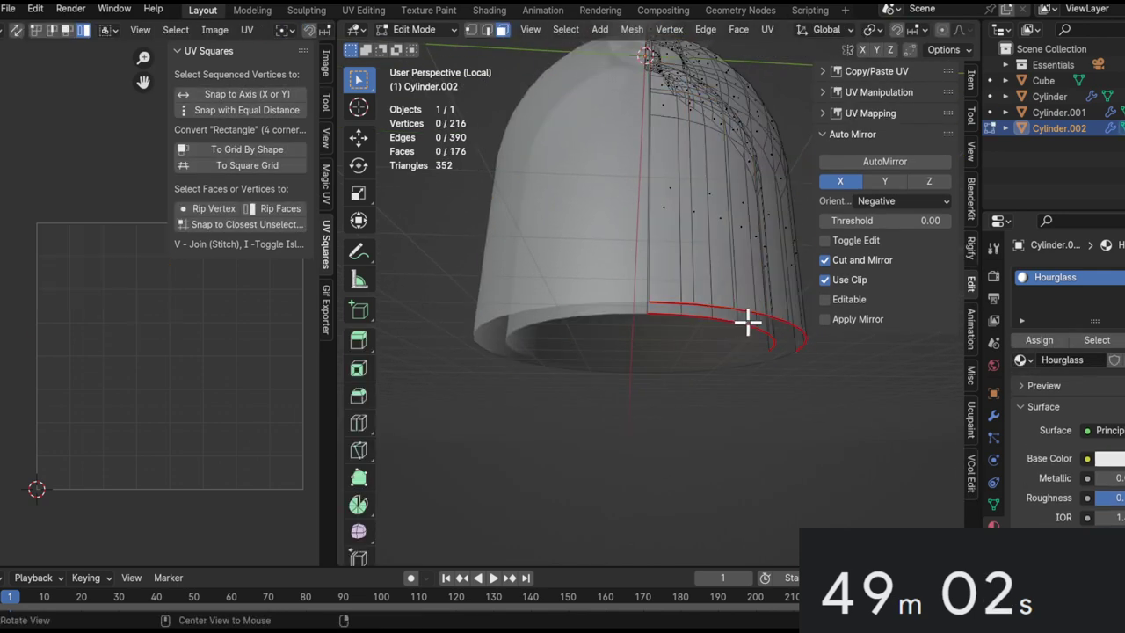
# Separate the inner shell's linked faces into their own object and select that object.
pyautogui.press('l')
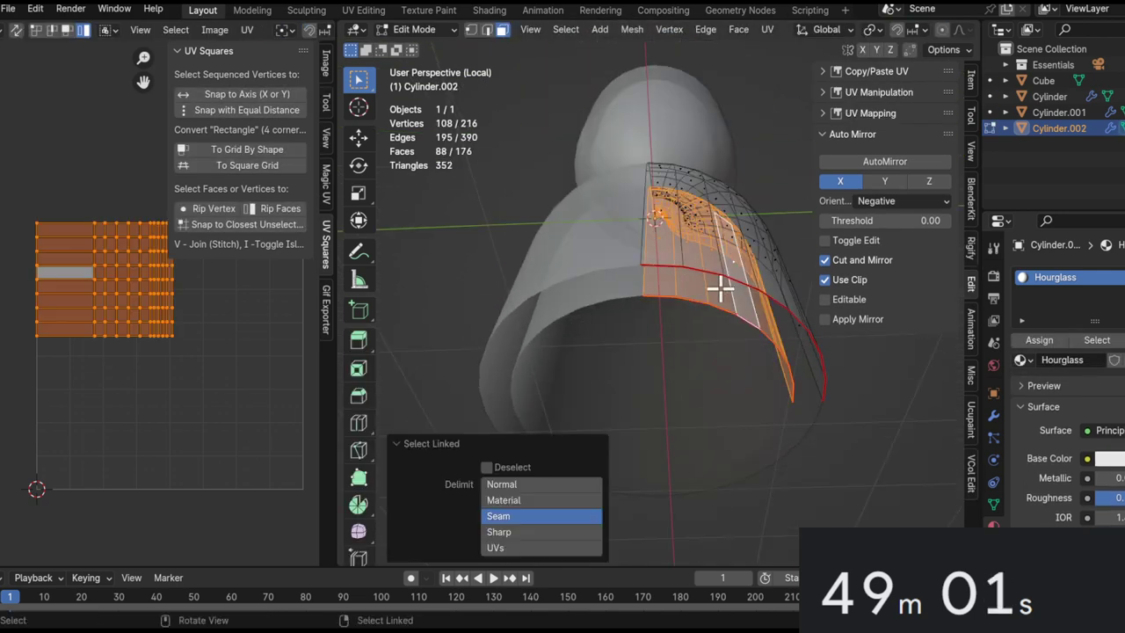
pyautogui.press('p')
pyautogui.click(719, 286)
pyautogui.hotkey('ctrl', 'z')
pyautogui.hotkey('ctrl', 'shift', 'z')
pyautogui.press('Tab')
pyautogui.click(720, 288)
# Apply all modifiers on the separated inner shell object.
pyautogui.press('Tab')
pyautogui.keyDown('alt'); pyautogui.moveTo(705, 252); pyautogui.dragTo(622, 329); pyautogui.keyUp('alt')
pyautogui.keyDown('alt'); pyautogui.keyDown('shift'); pyautogui.moveTo(620, 199); pyautogui.dragTo(620, 321); pyautogui.keyUp('shift'); pyautogui.keyUp('alt')
pyautogui.keyDown('ctrl'); pyautogui.keyDown('alt'); pyautogui.moveTo(620, 321); pyautogui.dragTo(661, 151); pyautogui.keyUp('alt'); pyautogui.keyUp('ctrl')
pyautogui.keyDown('alt'); pyautogui.keyDown('shift'); pyautogui.moveTo(661, 151); pyautogui.dragTo(632, 259); pyautogui.keyUp('shift'); pyautogui.keyUp('alt')
pyautogui.scroll(-4, 632, 256)
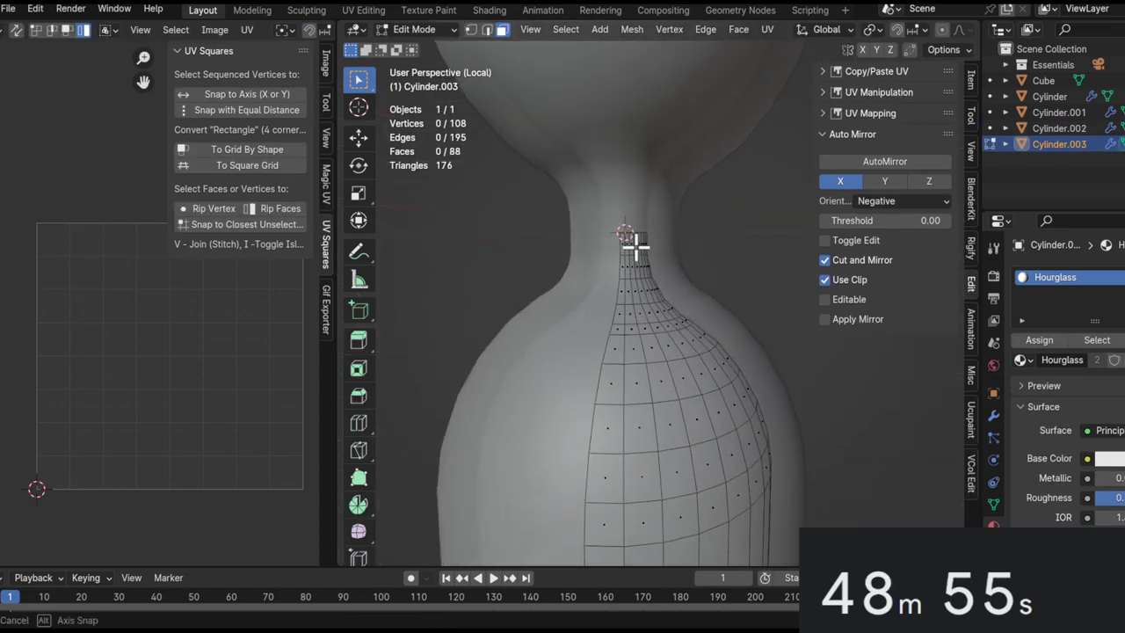
pyautogui.keyDown('alt'); pyautogui.keyDown('shift'); pyautogui.moveTo(644, 234); pyautogui.dragTo(620, 288); pyautogui.keyUp('shift'); pyautogui.keyUp('alt')
pyautogui.keyDown('alt'); pyautogui.moveTo(621, 288); pyautogui.dragTo(693, 319); pyautogui.keyUp('alt')
pyautogui.press('Tab')
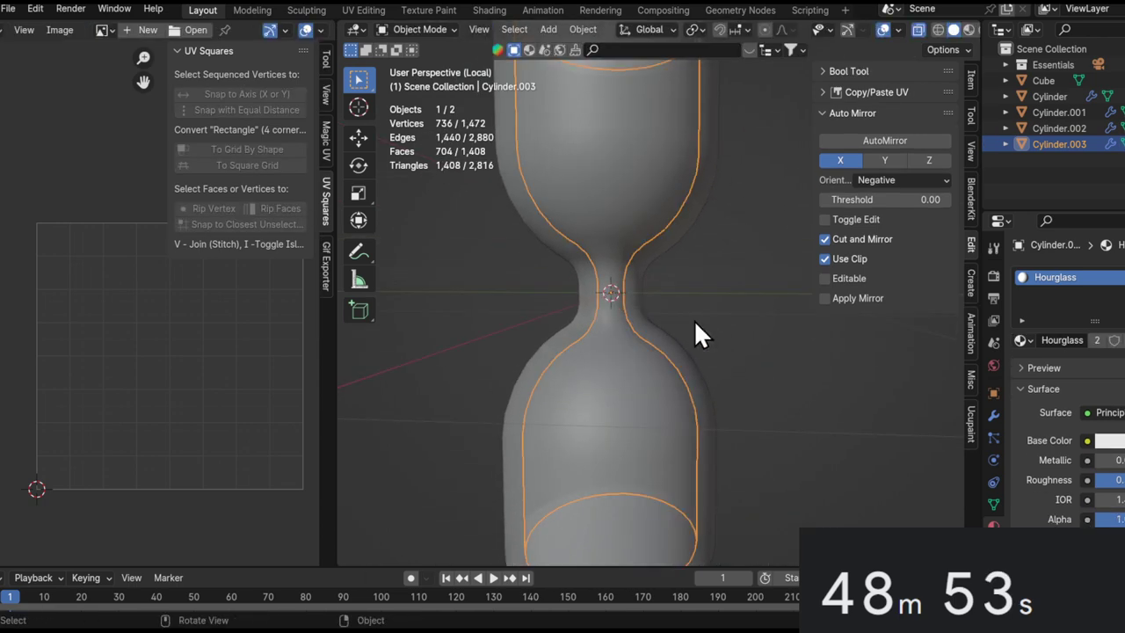
pyautogui.click(996, 421)
pyautogui.click(1050, 284)
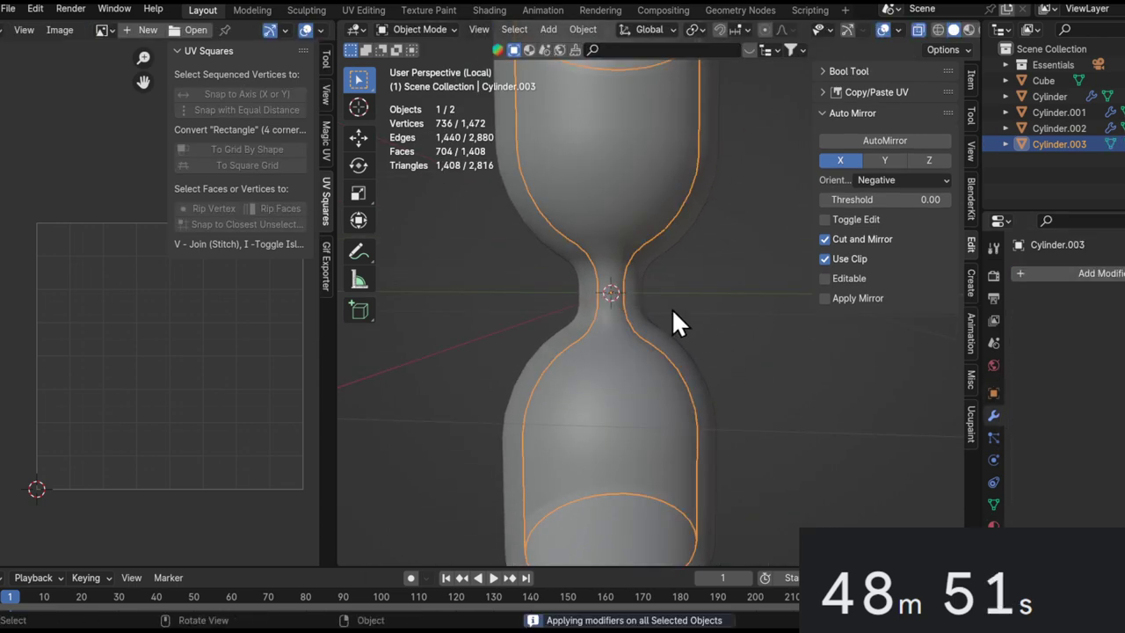
# Select the inner shell's uppermost face ring, grow the selection by three rings, and delete those faces.
pyautogui.press('Tab')
pyautogui.keyDown('shift'); pyautogui.moveTo(629, 272); pyautogui.dragTo(658, 342, button='middle'); pyautogui.keyUp('shift')
pyautogui.keyDown('alt'); pyautogui.click(651, 244); pyautogui.keyUp('alt')
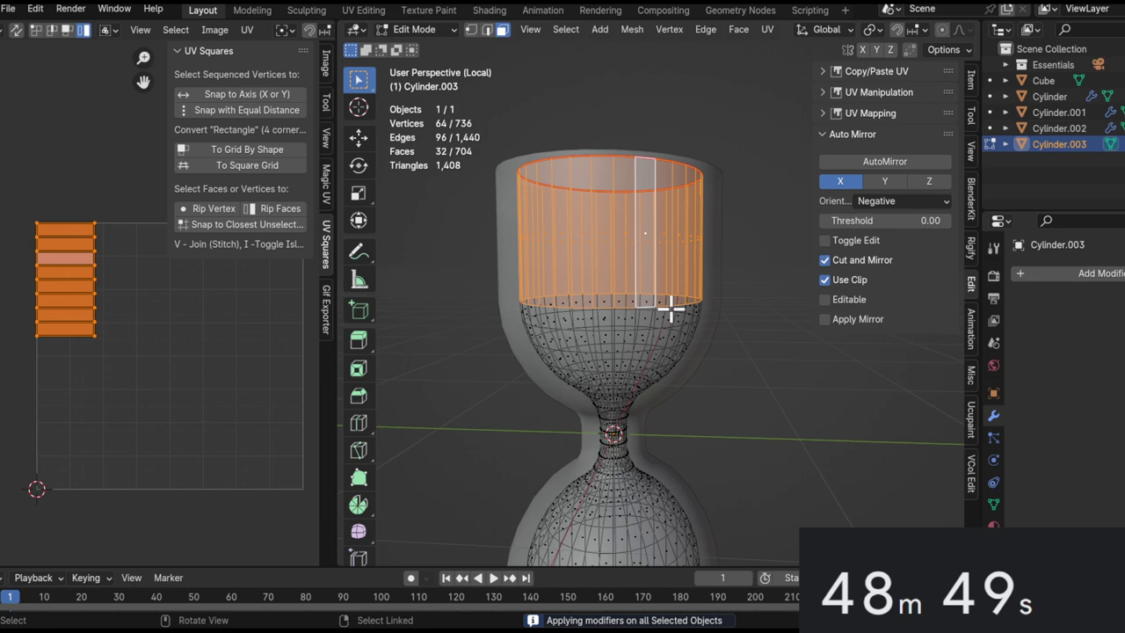
pyautogui.press('ctrl+KP_Add')
pyautogui.press('ctrl+KP_Add')
pyautogui.press('ctrl+KP_Add')
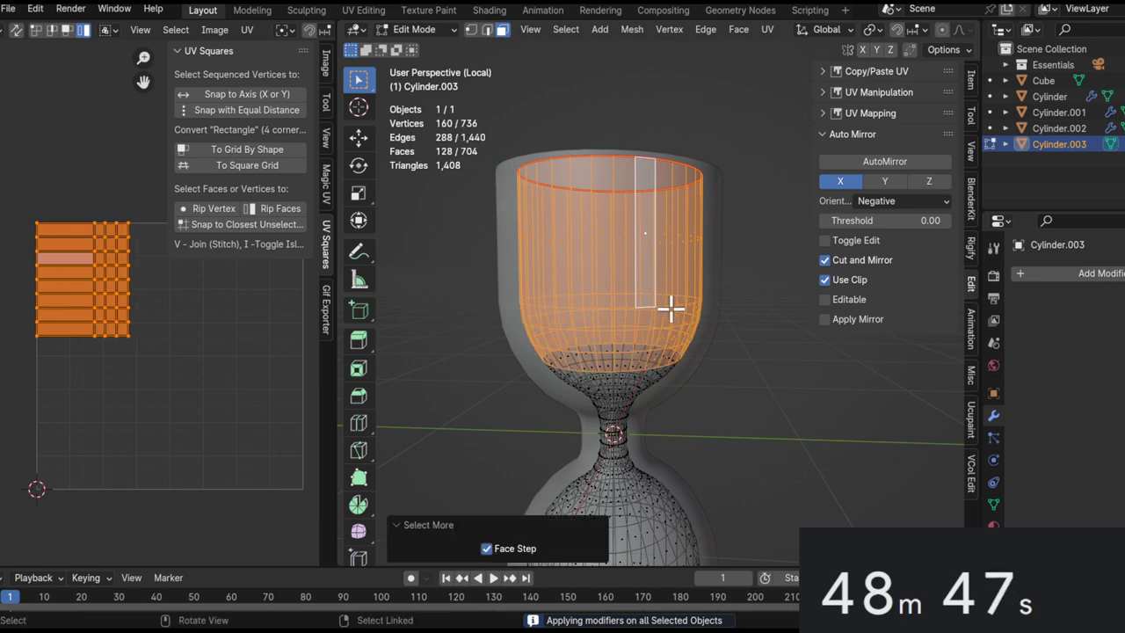
pyautogui.press('x')
pyautogui.click(671, 309)
# Extrude the inner shell's open upper rim, scale it inward, and fill the remaining hole with a face.
pyautogui.scroll(4, 671, 313)
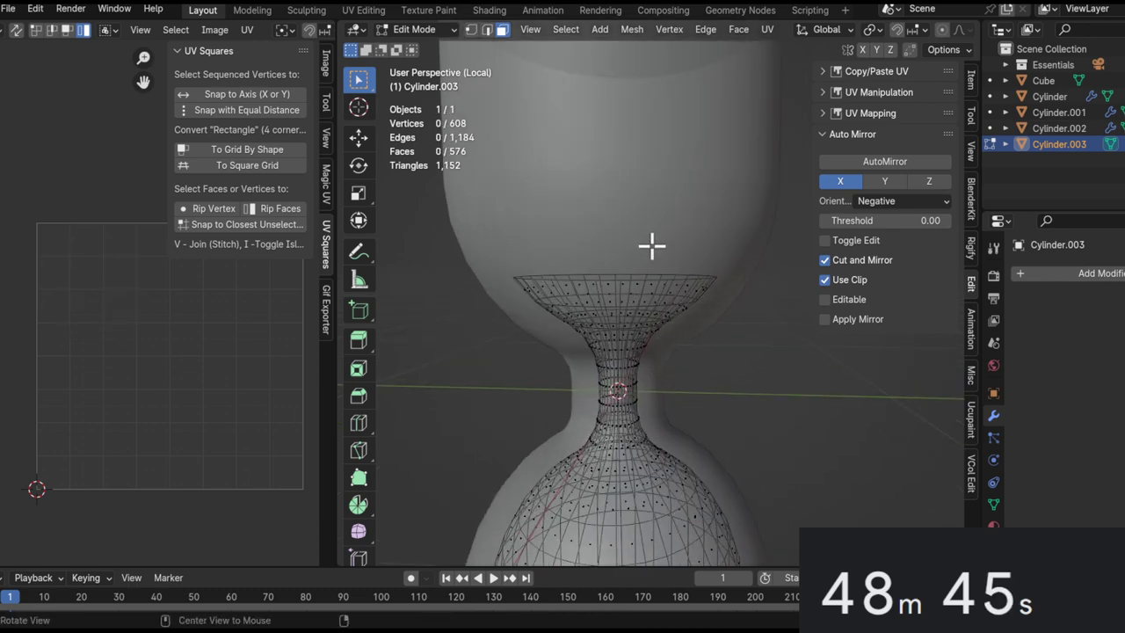
pyautogui.moveTo(636, 280)
pyautogui.mouseDown(button='middle')
pyautogui.moveTo(656, 329)
pyautogui.moveTo(607, 223)
pyautogui.moveTo(646, 279)
pyautogui.mouseUp(button='middle')
pyautogui.press('e')
pyautogui.press('s')
pyautogui.click(783, 326)
pyautogui.press('f')
# Select the cap face on top of the sand mesh, tilt it slightly, and raise it along the Z axis.
pyautogui.scroll(-3, 650, 395)
pyautogui.moveTo(624, 400); pyautogui.dragTo(731, 309, button='middle')
pyautogui.hotkey('ctrl', 'l')
pyautogui.press('3')
pyautogui.click(625, 245)
pyautogui.hotkey('alt', 'z')
pyautogui.click(623, 252)
pyautogui.hotkey('alt', 'z')
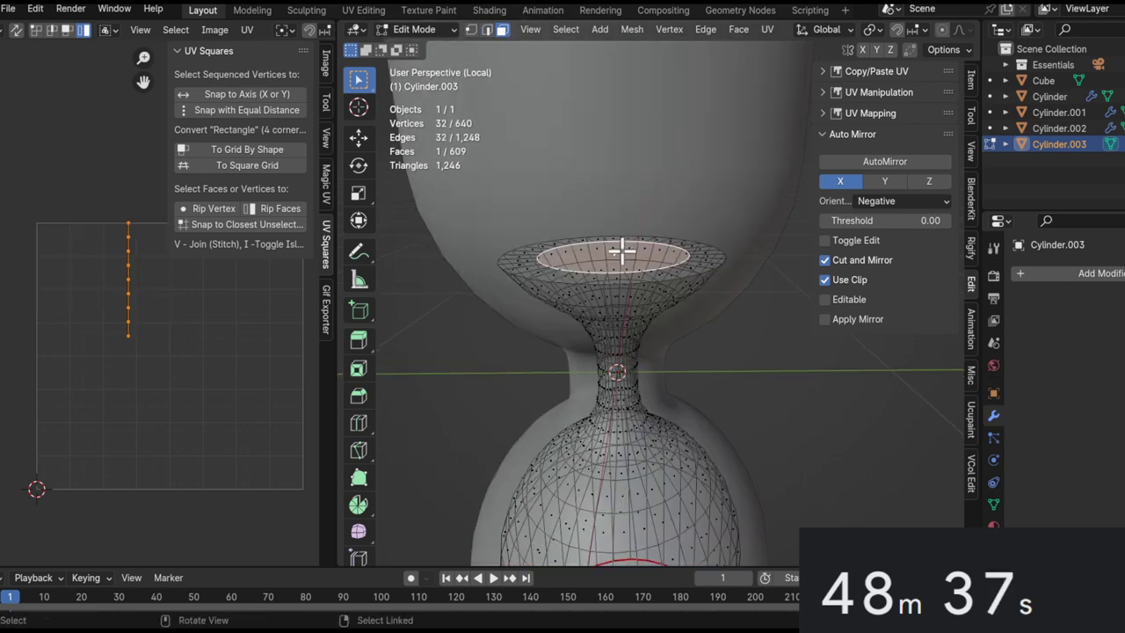
pyautogui.press('r')
pyautogui.click(730, 283)
pyautogui.press('g')
pyautogui.press('z')
pyautogui.click(720, 254)
# Bevel the boundary edges of the sand's tilted cap face with a single segment.
pyautogui.press('Tab')
pyautogui.moveTo(720, 254); pyautogui.dragTo(726, 283, button='middle')
pyautogui.press('Tab')
pyautogui.hotkey('ctrl', 'b')
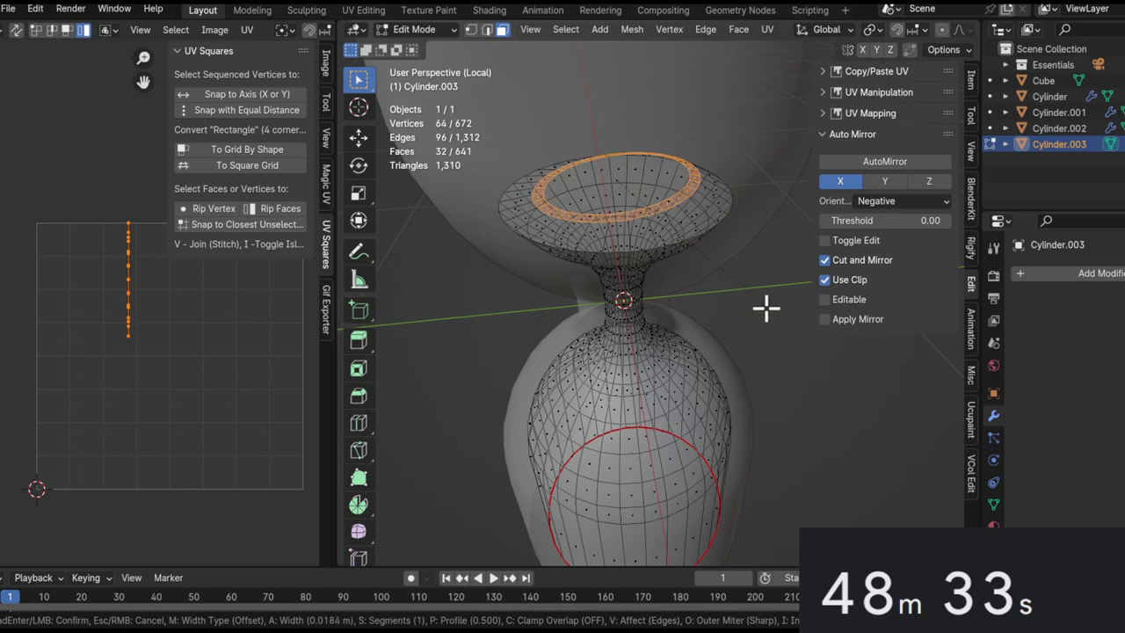
pyautogui.click(884, 389)
pyautogui.press('Tab')
pyautogui.moveTo(749, 332); pyautogui.dragTo(623, 171, button='middle')
pyautogui.press('Tab')
pyautogui.press('Tab')
pyautogui.press('Tab')
pyautogui.moveTo(647, 291); pyautogui.dragTo(705, 372, button='middle')
# Select the edge loop around the sand's upper outer rim and mark it as a seam.
pyautogui.hotkey('ctrl', 'l')
pyautogui.press('2')
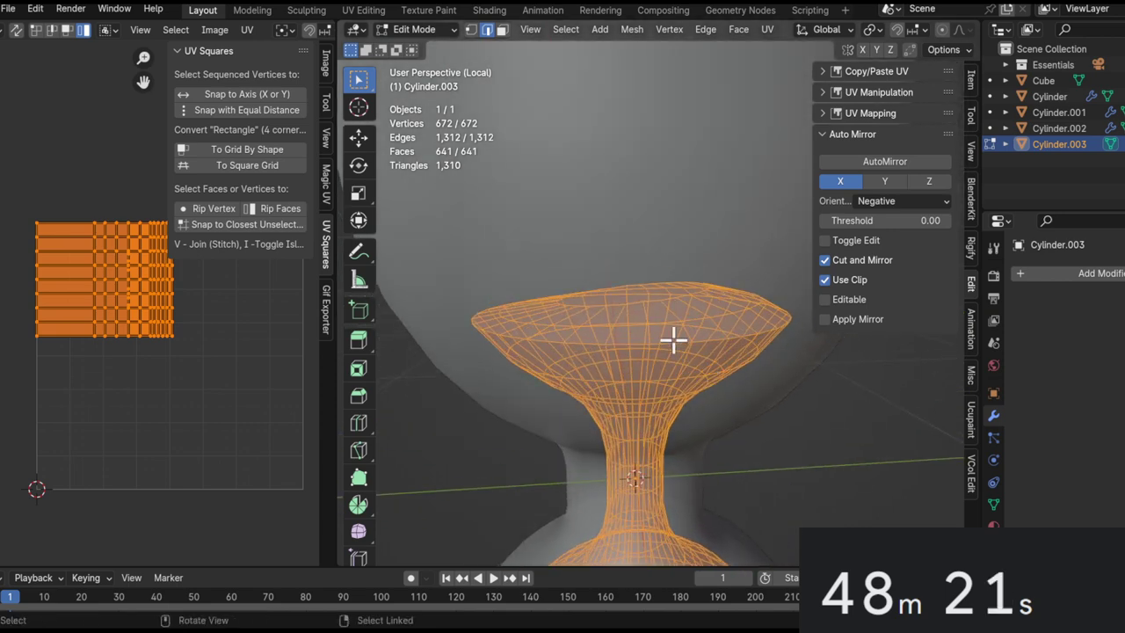
pyautogui.keyDown('alt'); pyautogui.click(673, 340); pyautogui.keyUp('alt')
pyautogui.click(673, 343)
pyautogui.hotkey('alt', 'z')
pyautogui.hotkey('ctrl', 'e')
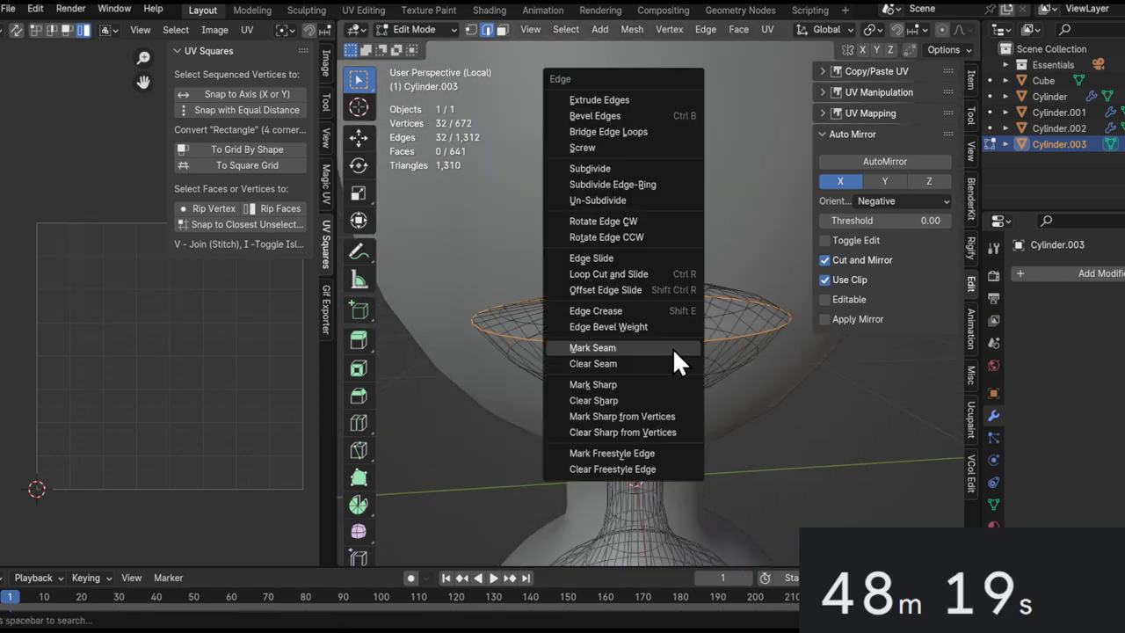
pyautogui.click(634, 350)
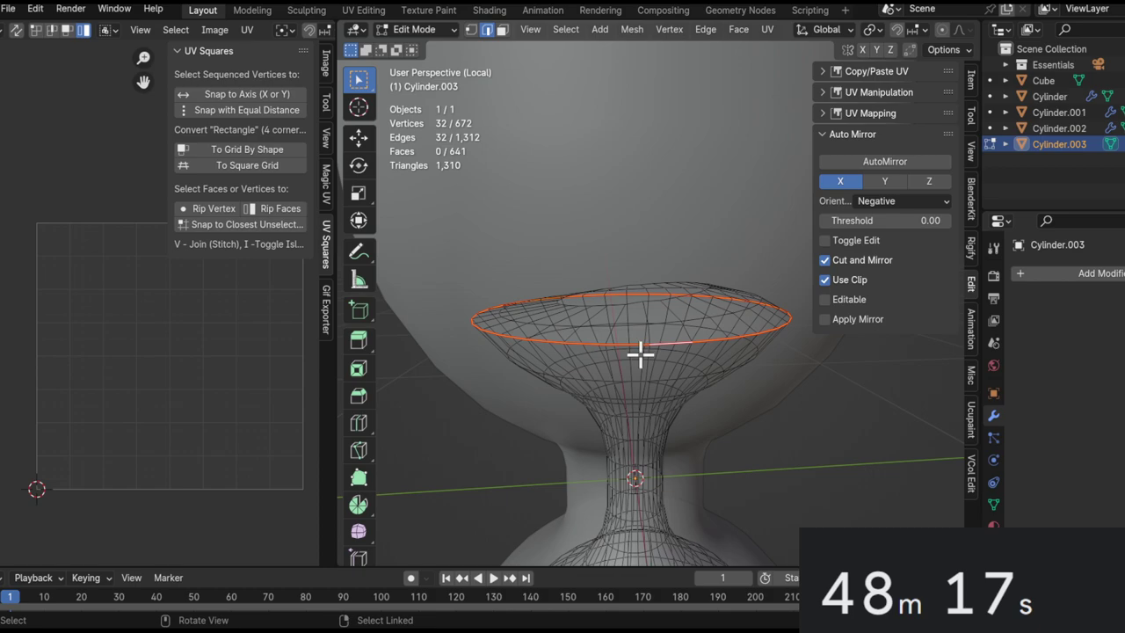
# Select a vertical edge path from the sand's upper rim down to its base and mark it as a seam.
pyautogui.moveTo(654, 380); pyautogui.dragTo(645, 239, button='middle')
pyautogui.click(670, 286)
pyautogui.moveTo(667, 350); pyautogui.dragTo(683, 369, button='middle')
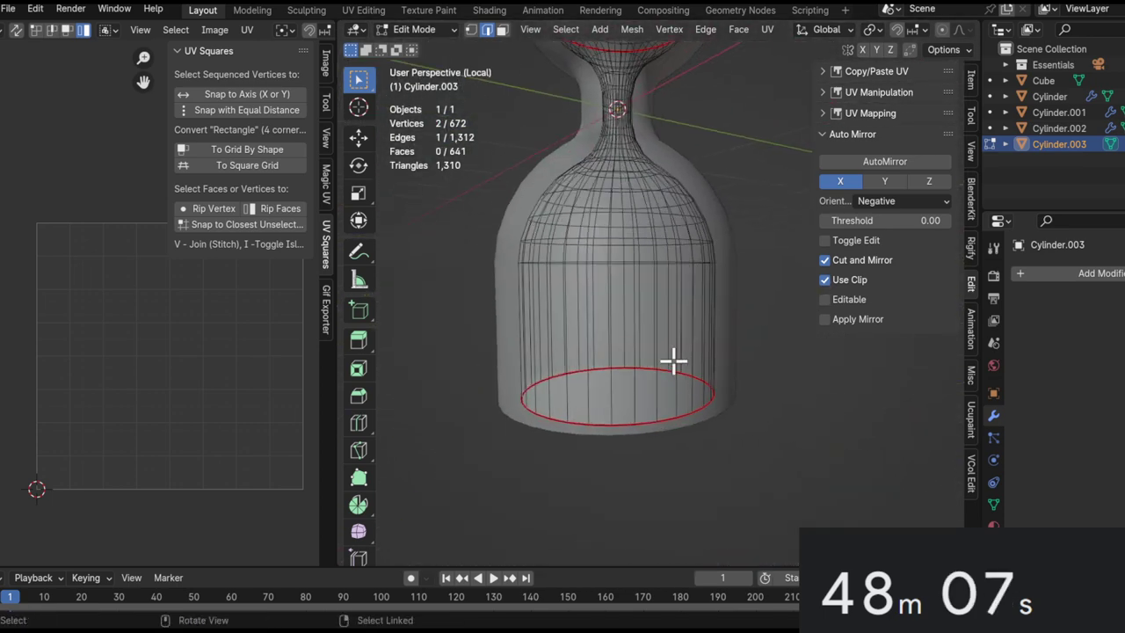
pyautogui.keyDown('ctrl'); pyautogui.click(655, 326); pyautogui.keyUp('ctrl')
pyautogui.moveTo(655, 326); pyautogui.dragTo(565, 365, button='middle')
pyautogui.hotkey('ctrl', 'z')
pyautogui.keyDown('ctrl'); pyautogui.click(657, 364); pyautogui.keyUp('ctrl')
pyautogui.scroll(-1, 654, 361)
pyautogui.scroll(4, 673, 327)
pyautogui.moveTo(672, 307); pyautogui.dragTo(694, 272, button='middle')
pyautogui.scroll(-4, 694, 272)
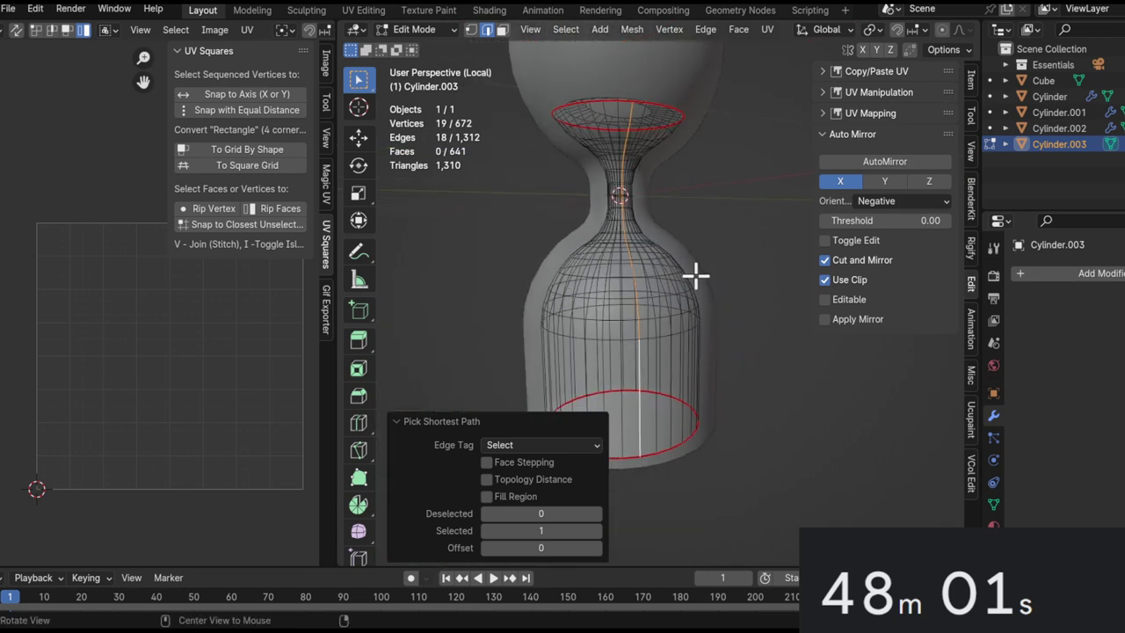
pyautogui.hotkey('ctrl', 'e')
pyautogui.click(737, 275)
# Unwrap the whole sand mesh with the Angle Based method and straighten its side island with To Grid By Shape.
pyautogui.press('a')
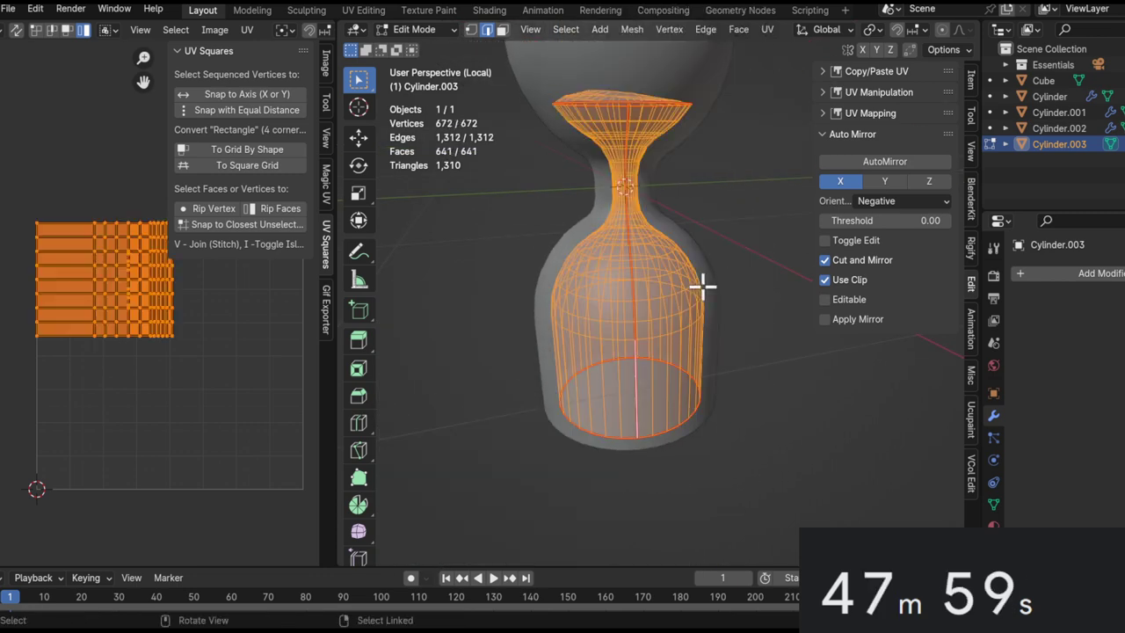
pyautogui.press('u')
pyautogui.click(668, 131)
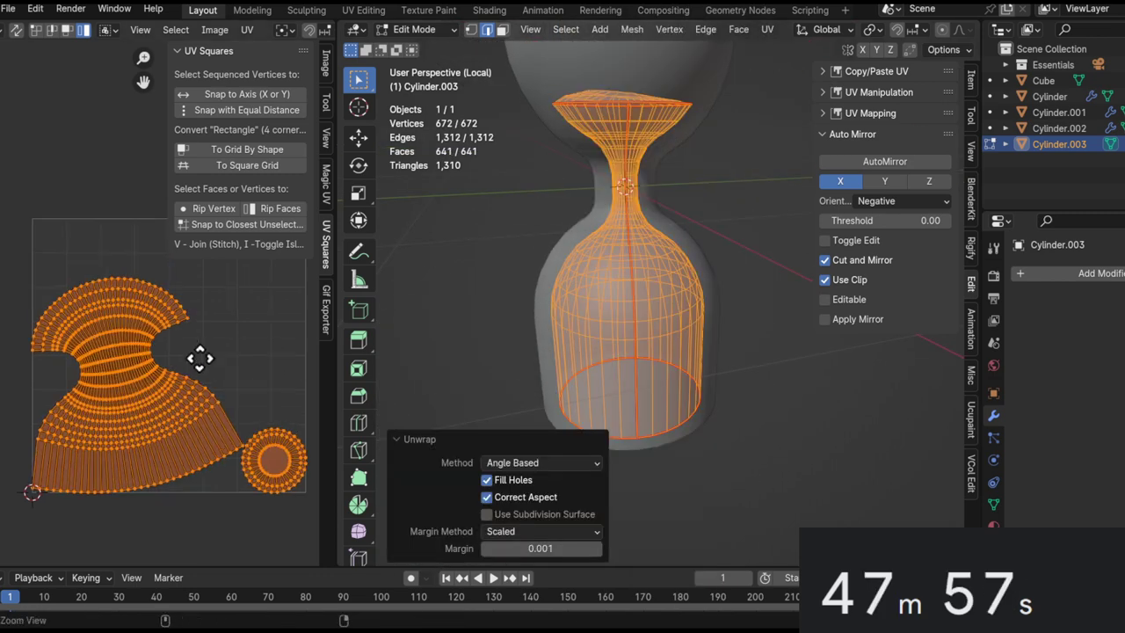
pyautogui.scroll(6, 155, 361)
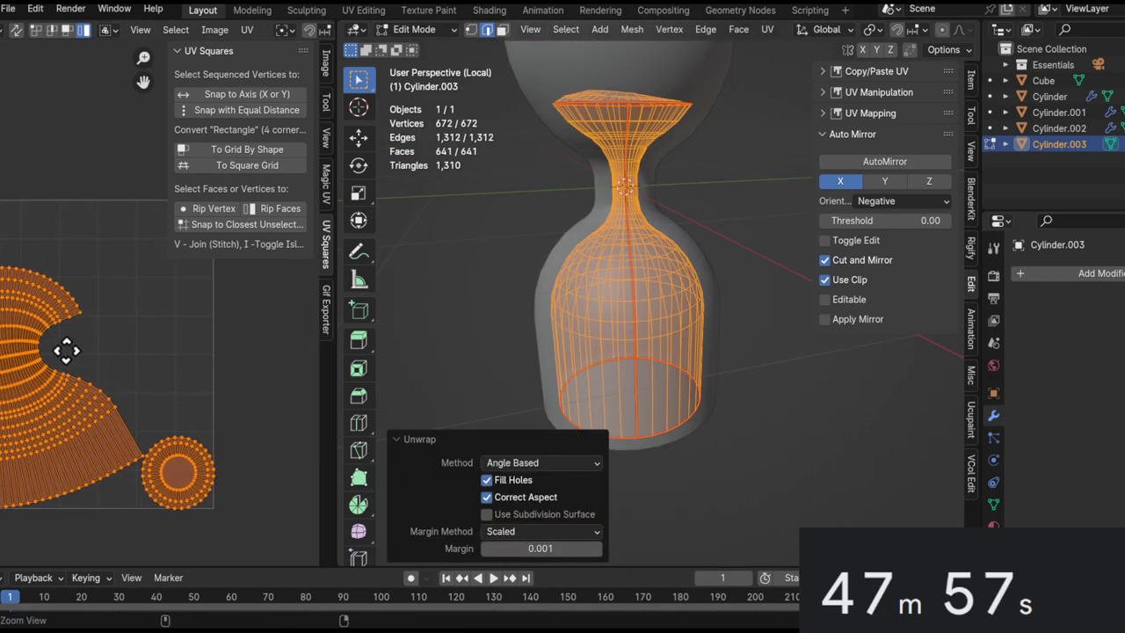
pyautogui.click(264, 149)
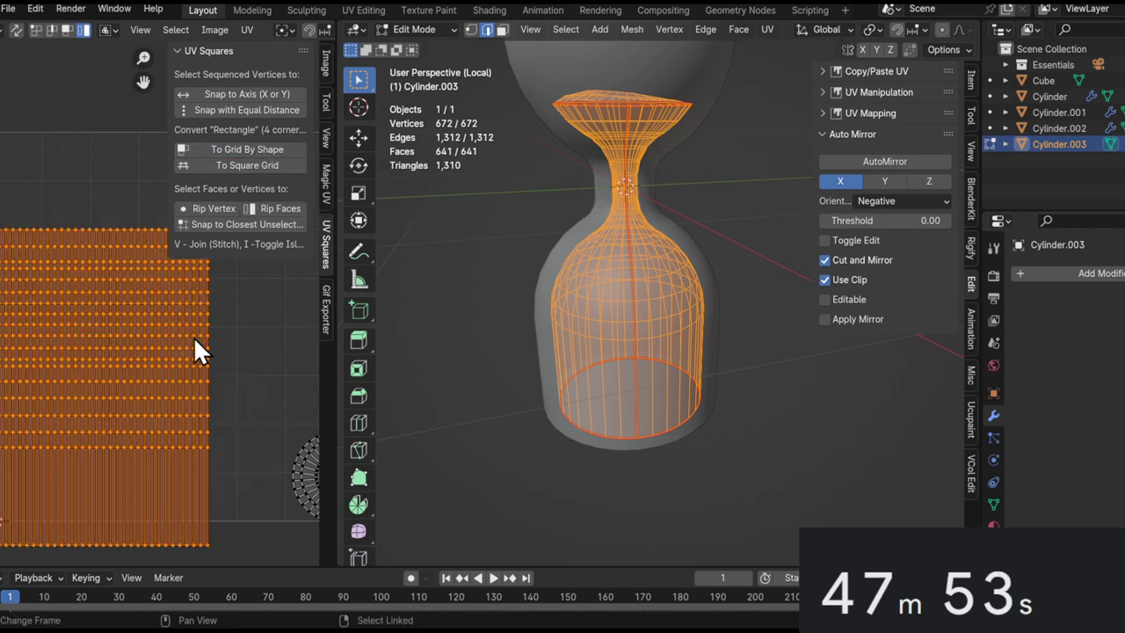
pyautogui.moveTo(194, 339); pyautogui.dragTo(73, 339, button='middle')
pyautogui.click(200, 450)
pyautogui.moveTo(200, 379); pyautogui.dragTo(137, 311, button='middle')
pyautogui.keyDown('ctrl'); pyautogui.moveTo(125, 413); pyautogui.dragTo(204, 333, button='middle'); pyautogui.keyUp('ctrl')
# Examine the sand's top cap face and how it lies in the UV layout.
pyautogui.keyDown('ctrl'); pyautogui.moveTo(648, 104); pyautogui.dragTo(646, 236, button='middle'); pyautogui.keyUp('ctrl')
pyautogui.moveTo(638, 332); pyautogui.dragTo(635, 349, button='middle')
pyautogui.press('3')
pyautogui.click(610, 204)
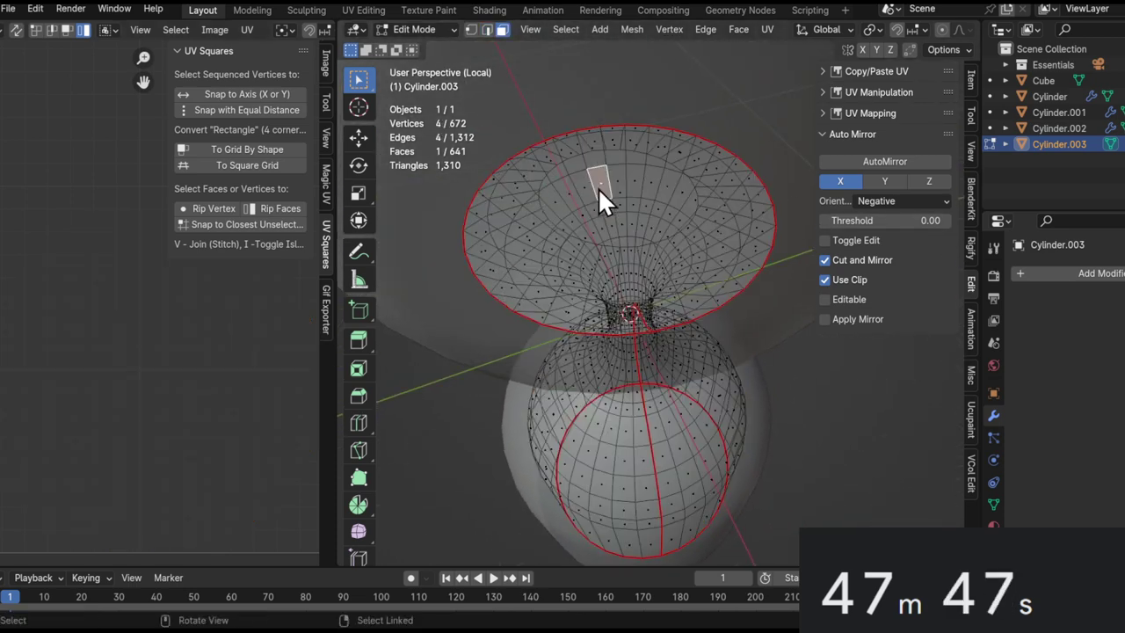
pyautogui.moveTo(597, 188); pyautogui.dragTo(699, 134, button='middle')
pyautogui.hotkey('alt', 'z')
pyautogui.click(492, 367)
pyautogui.press('KP_Divide')
pyautogui.press('KP_Divide')
pyautogui.moveTo(705, 222); pyautogui.dragTo(773, 294, button='middle')
pyautogui.hotkey('ctrl', 'e')
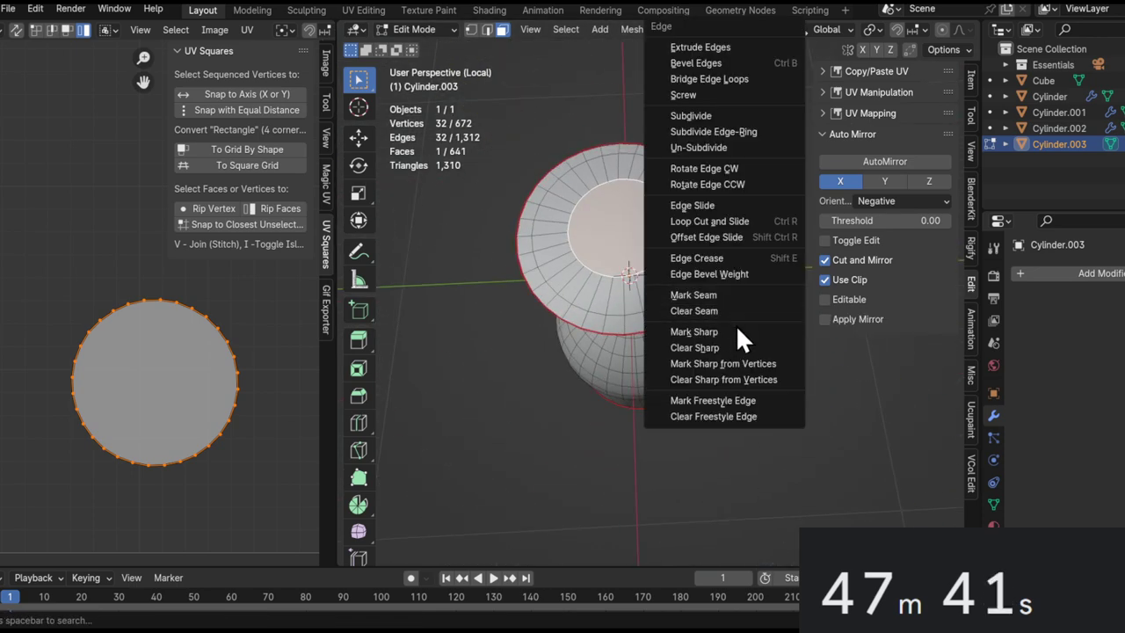
pyautogui.moveTo(483, 228); pyautogui.dragTo(700, 364, button='middle')
pyautogui.press('a')
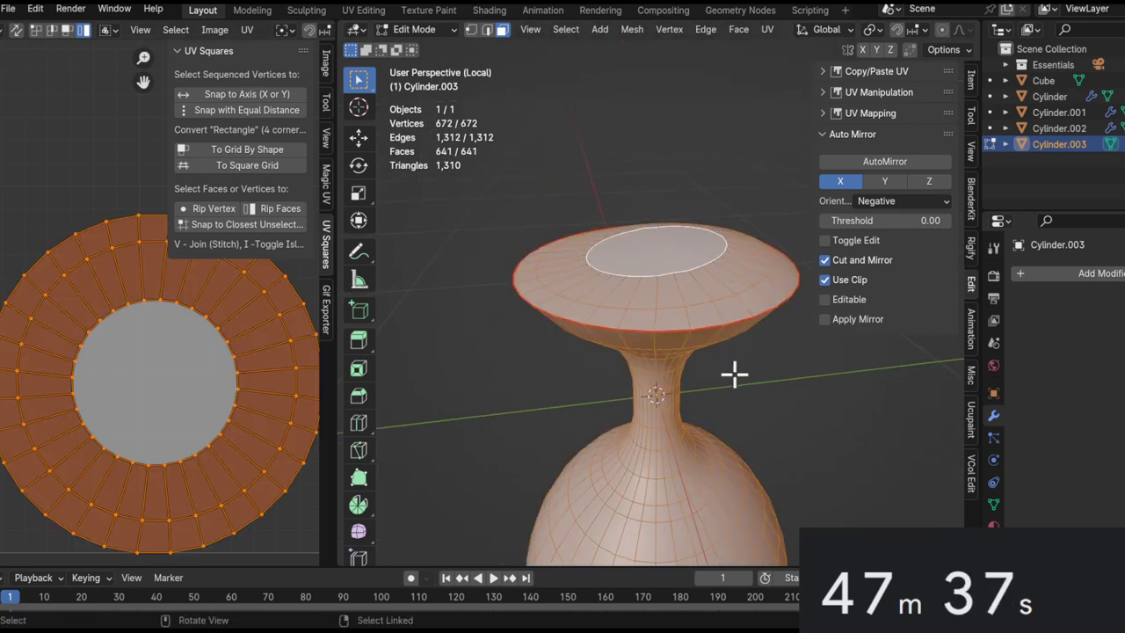
pyautogui.keyDown('ctrl'); pyautogui.moveTo(143, 367); pyautogui.dragTo(123, 454, button='middle'); pyautogui.keyUp('ctrl')
pyautogui.moveTo(121, 330); pyautogui.dragTo(193, 407, button='middle')
# Leave local view, select all hourglass objects with all their faces for editing, and average their UV island scale.
pyautogui.press('Tab')
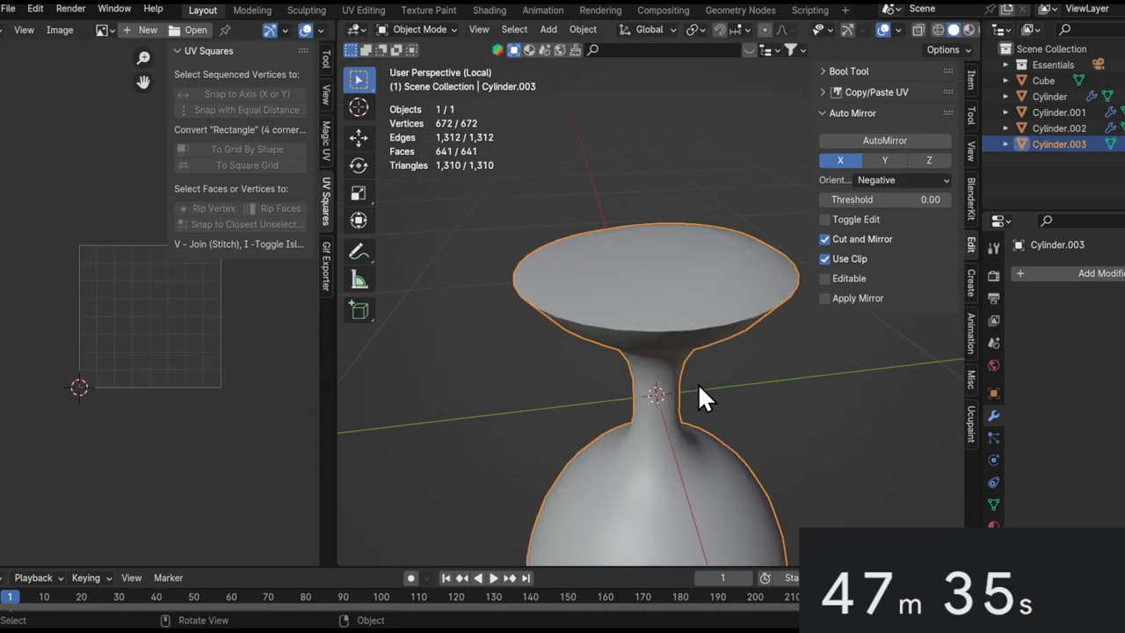
pyautogui.press('/')
pyautogui.scroll(-3, 697, 371)
pyautogui.moveTo(698, 371); pyautogui.dragTo(642, 352, button='middle')
pyautogui.press('a')
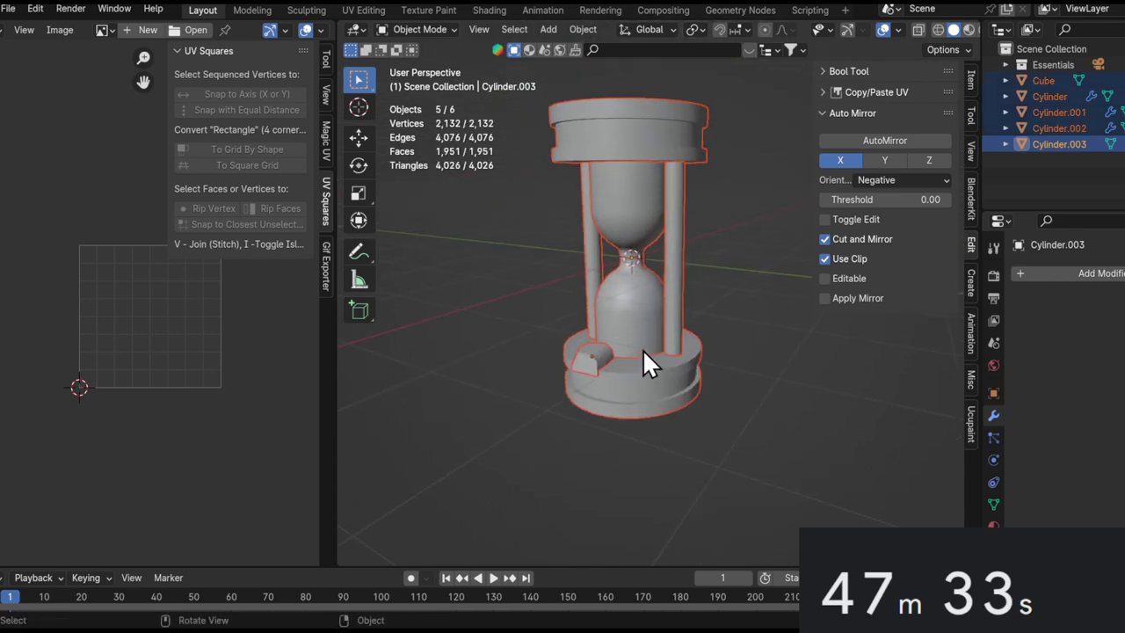
pyautogui.press('Tab')
pyautogui.press('a')
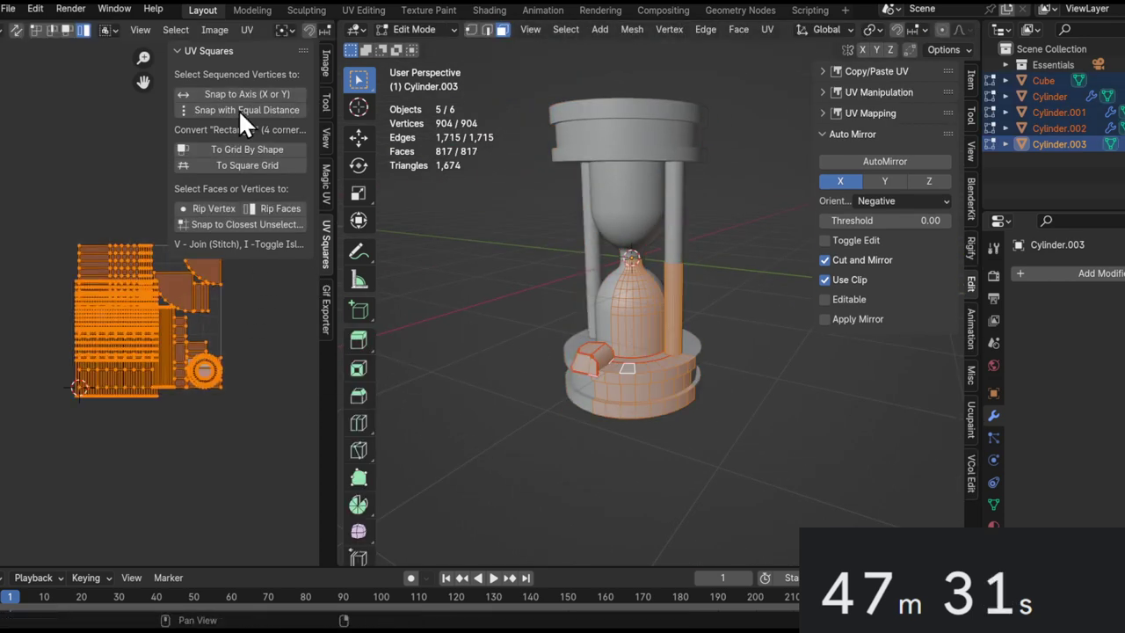
pyautogui.click(247, 30)
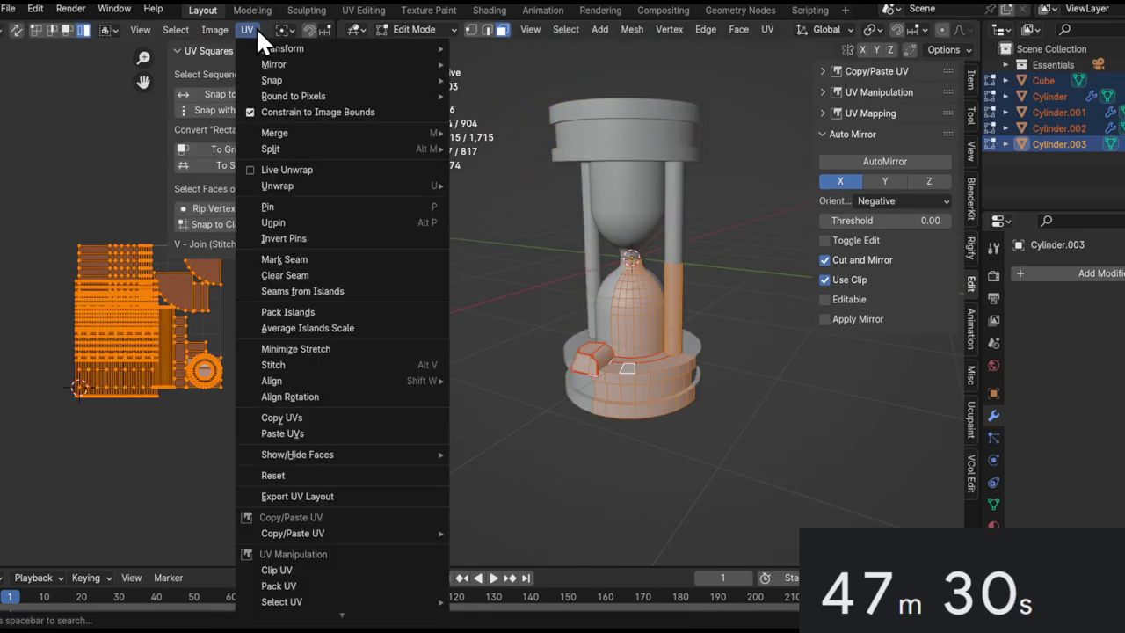
pyautogui.click(321, 328)
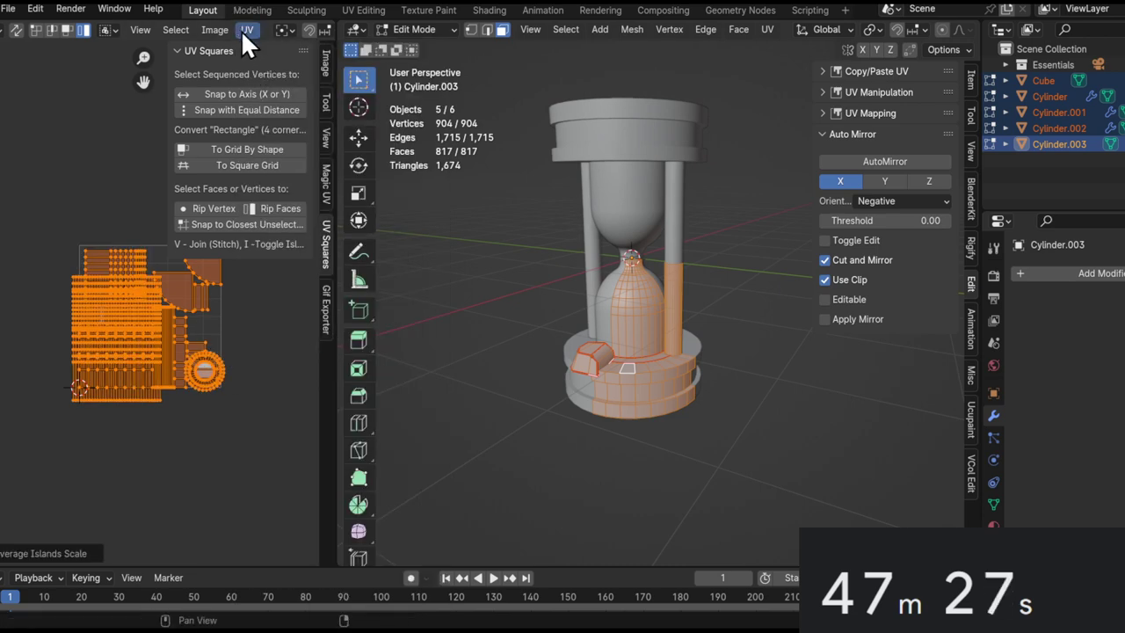
# Pack the UV islands of all the hourglass objects into one shared layout.
pyautogui.click(245, 30)
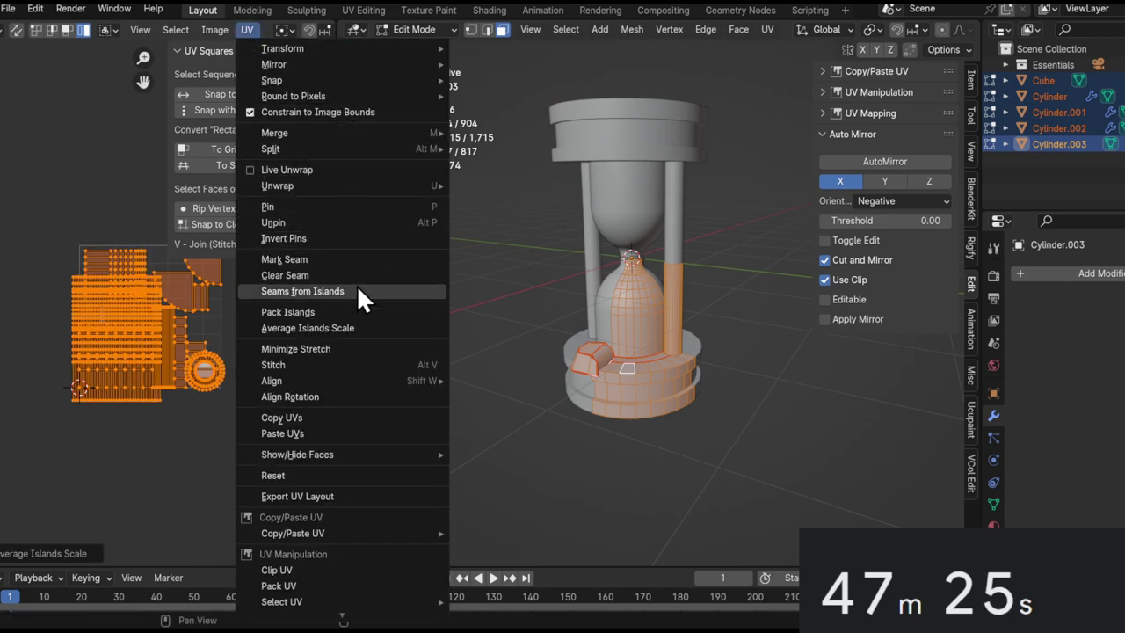
pyautogui.press('Escape')
pyautogui.click(247, 30)
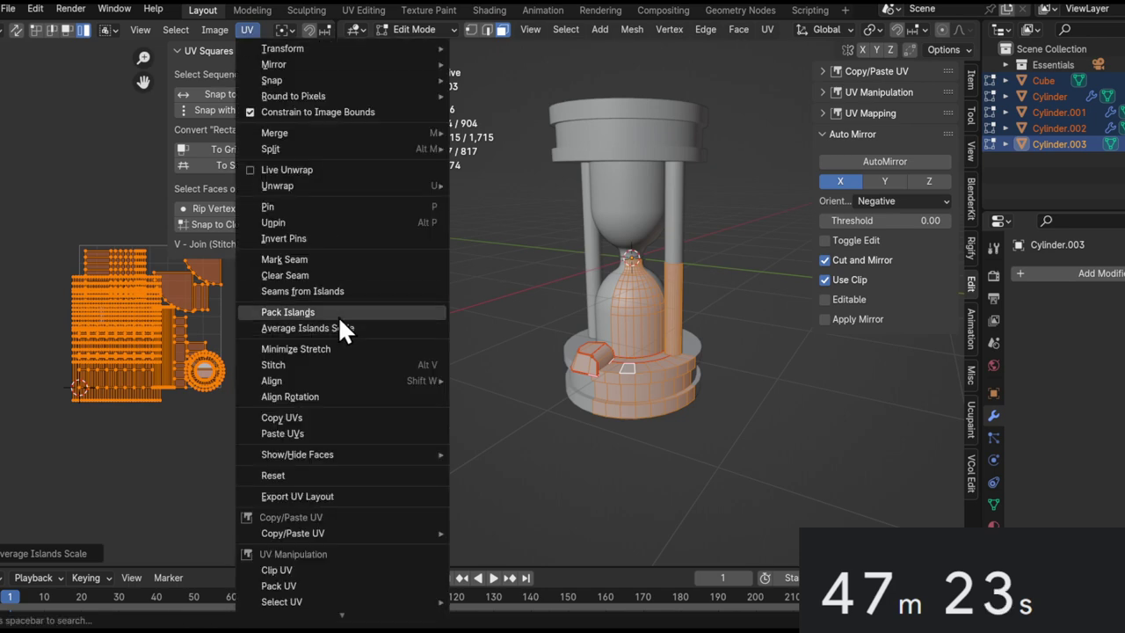
pyautogui.click(338, 316)
pyautogui.click(351, 572)
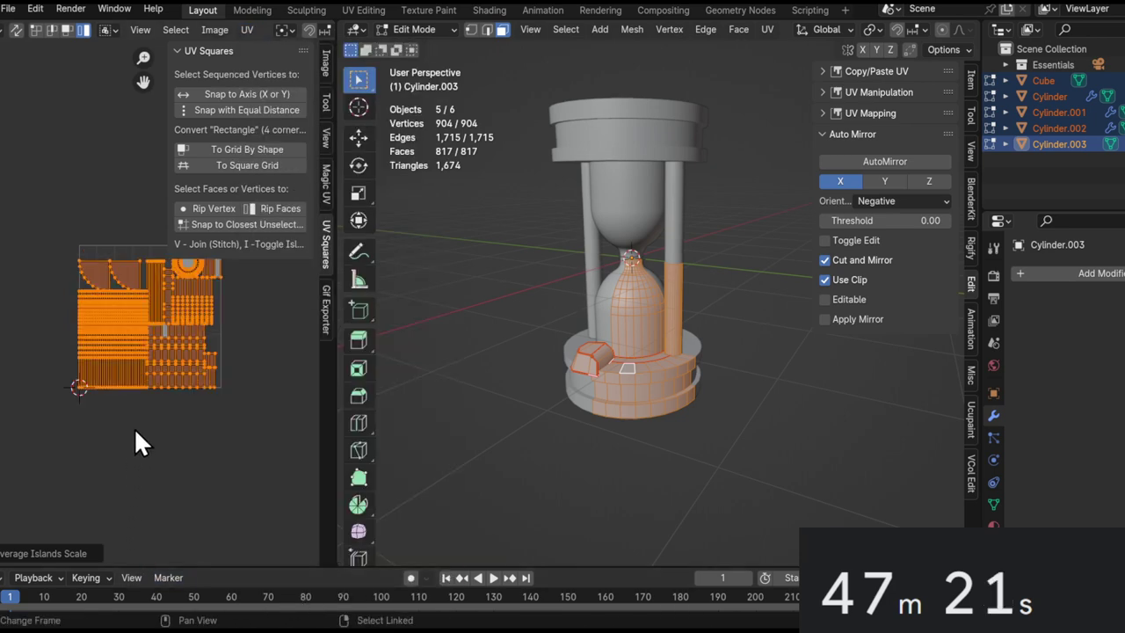
pyautogui.scroll(3, 176, 386)
pyautogui.scroll(-3, 99, 332)
pyautogui.moveTo(100, 332); pyautogui.dragTo(84, 377, button='middle')
pyautogui.keyDown('ctrl'); pyautogui.moveTo(83, 377); pyautogui.dragTo(110, 286, button='middle'); pyautogui.keyUp('ctrl')
pyautogui.moveTo(164, 361); pyautogui.dragTo(80, 398, button='middle')
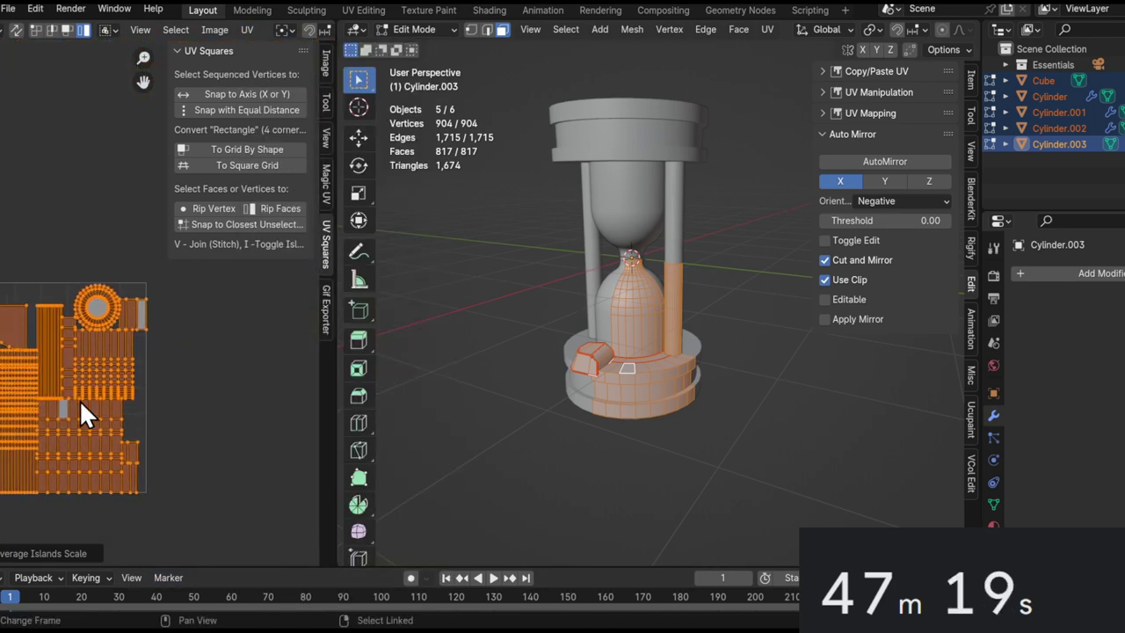
pyautogui.keyDown('ctrl'); pyautogui.moveTo(87, 352); pyautogui.dragTo(110, 295, button='middle'); pyautogui.keyUp('ctrl')
# Return to Object Mode and select the hourglass parts one after another to check how they are separated.
pyautogui.keyDown('shift'); pyautogui.moveTo(619, 376); pyautogui.dragTo(590, 443, button='middle'); pyautogui.keyUp('shift')
pyautogui.moveTo(662, 419)
pyautogui.mouseDown(button='middle')
pyautogui.moveTo(633, 457)
pyautogui.moveTo(575, 428)
pyautogui.moveTo(651, 425)
pyautogui.mouseUp(button='middle')
pyautogui.press('Tab')
pyautogui.click(645, 412)
pyautogui.click(695, 334)
pyautogui.click(677, 350)
pyautogui.click(675, 349)
pyautogui.moveTo(704, 390); pyautogui.dragTo(672, 371, button='middle')
pyautogui.click(673, 371)
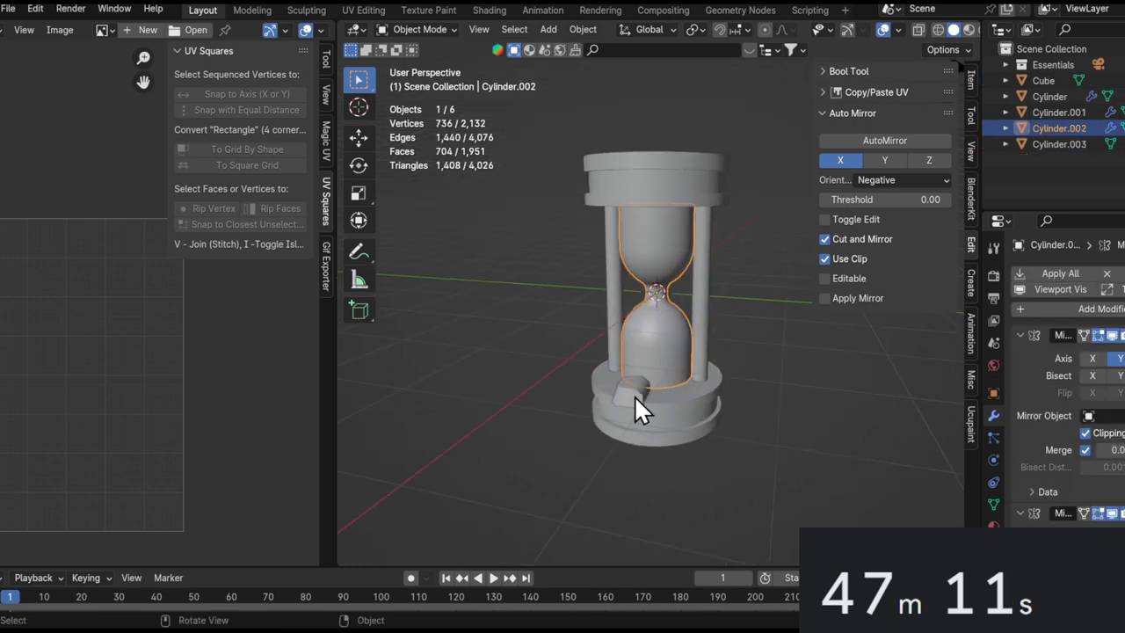
# Assign the existing Hourglass material to the small stone block on the base.
pyautogui.click(635, 393)
pyautogui.click(994, 525)
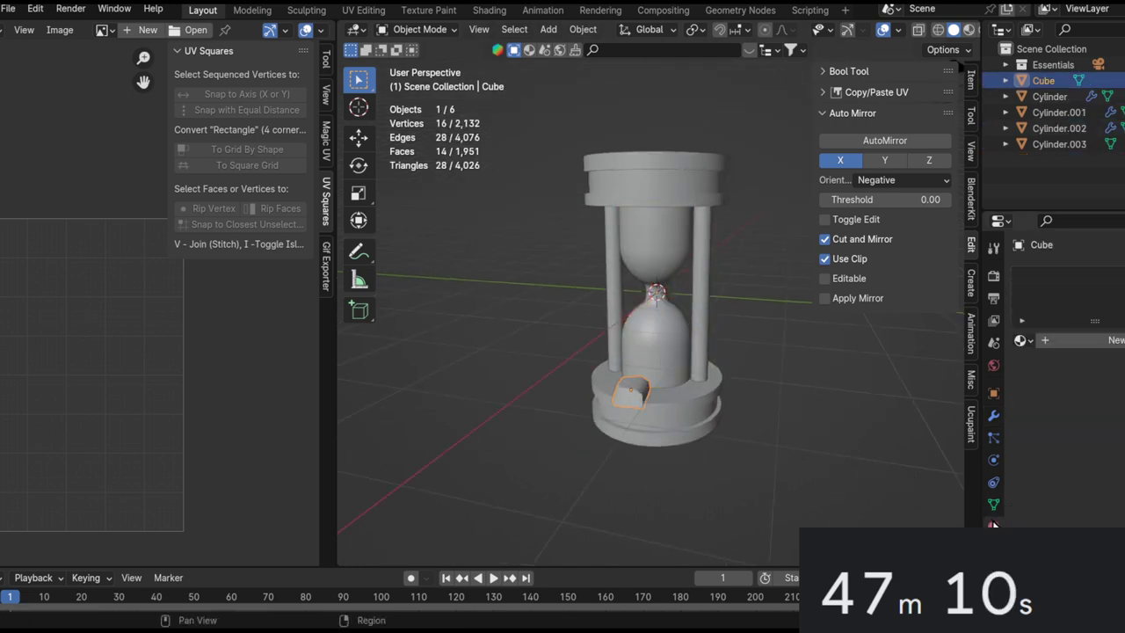
pyautogui.click(1066, 351)
pyautogui.click(1021, 341)
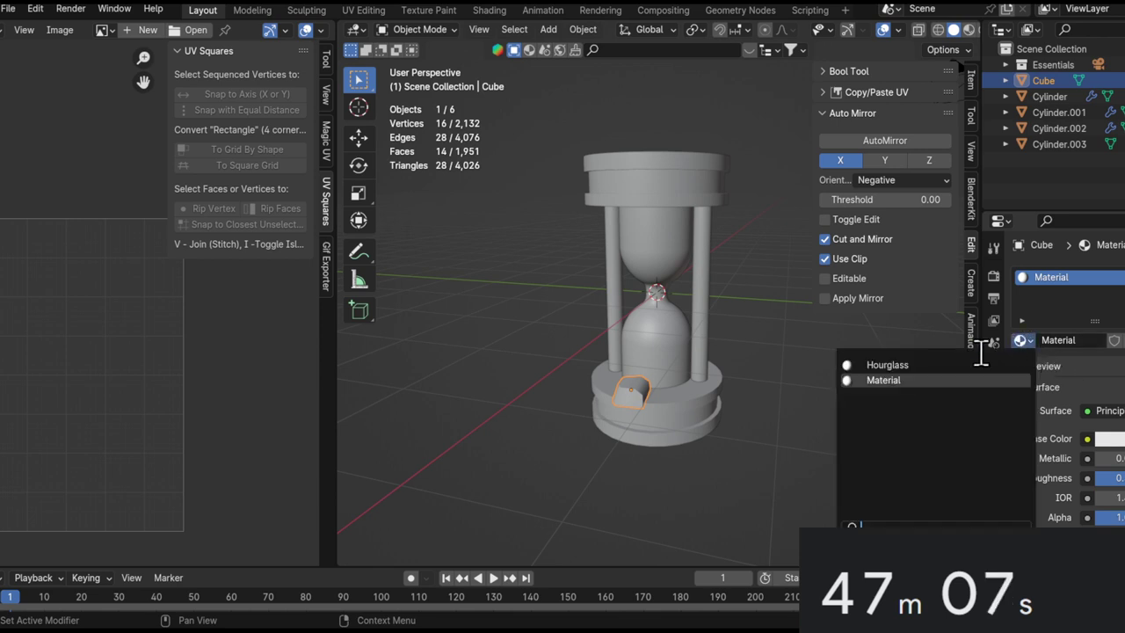
pyautogui.click(1023, 341)
pyautogui.click(980, 364)
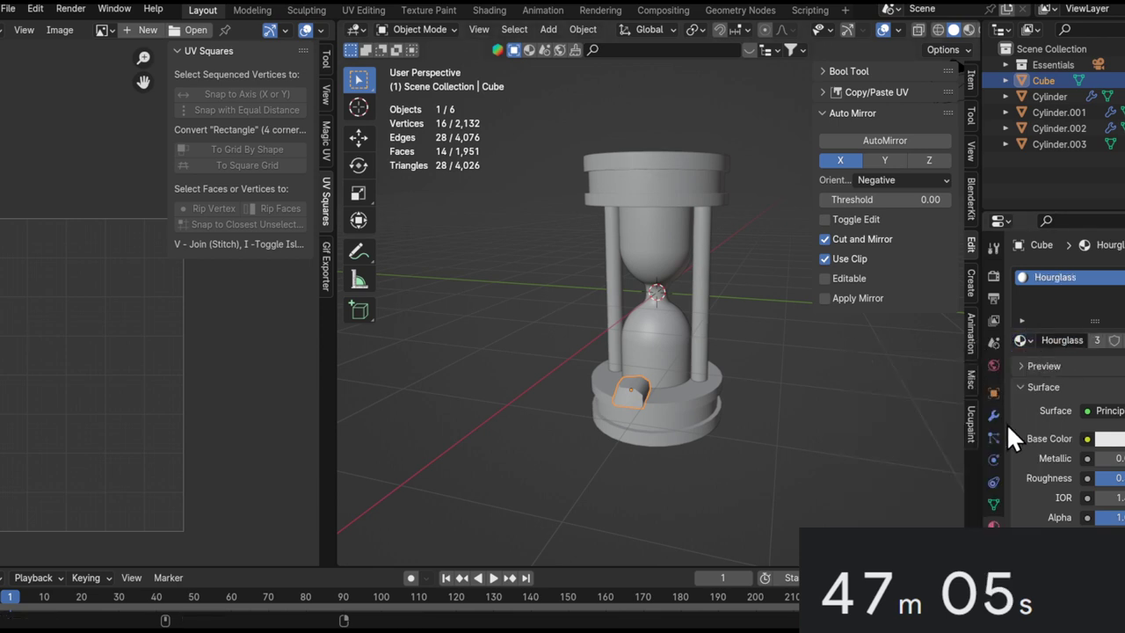
# Enlarge the timeline area, turn it into a Shader Editor, and add an Image Texture node to the Hourglass material.
pyautogui.moveTo(185, 565); pyautogui.dragTo(24, 402)
pyautogui.hotkey('shift', 'F3')
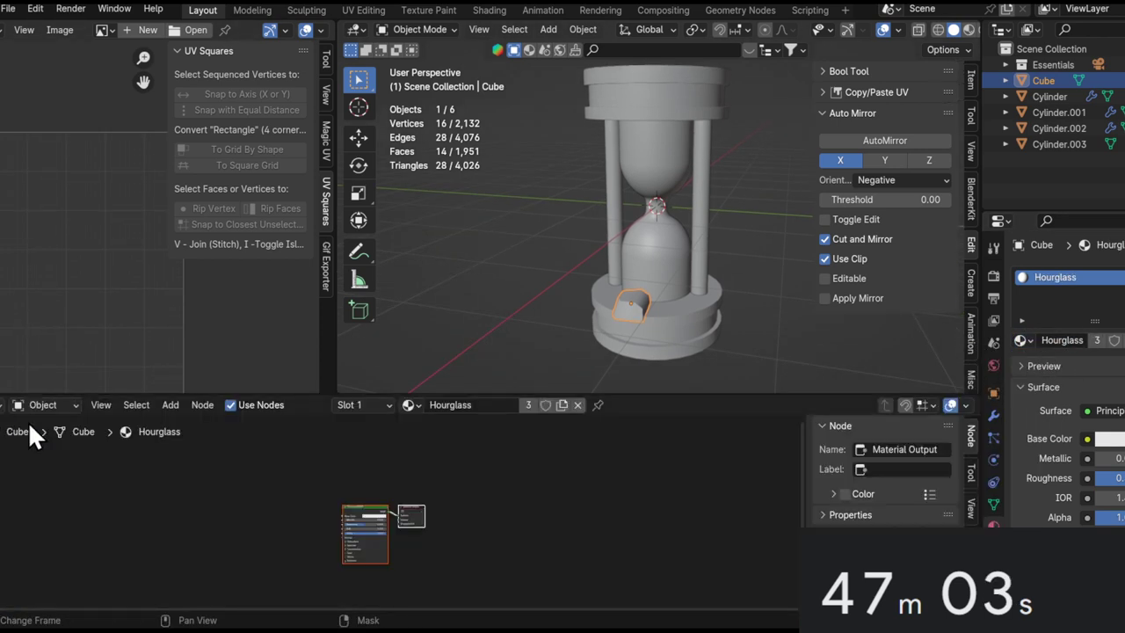
pyautogui.keyDown('ctrl'); pyautogui.keyDown('alt'); pyautogui.moveTo(343, 523); pyautogui.dragTo(328, 433); pyautogui.keyUp('alt'); pyautogui.keyUp('ctrl')
pyautogui.hotkey('shift', 'a')
pyautogui.click(309, 415)
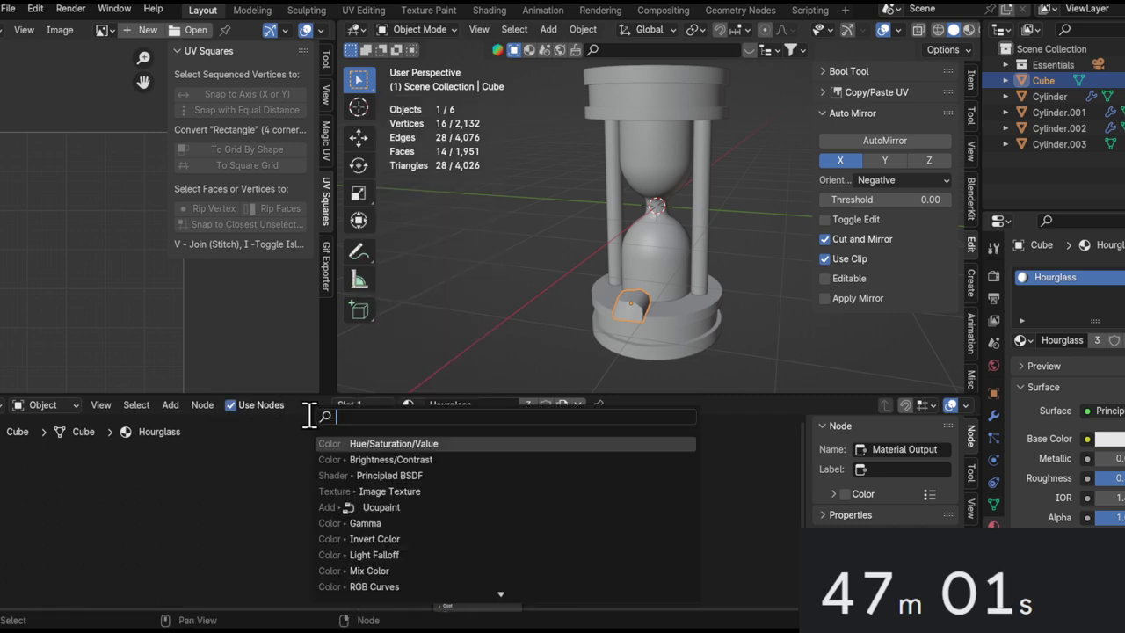
pyautogui.write('im')
pyautogui.press('Return')
pyautogui.click(299, 480)
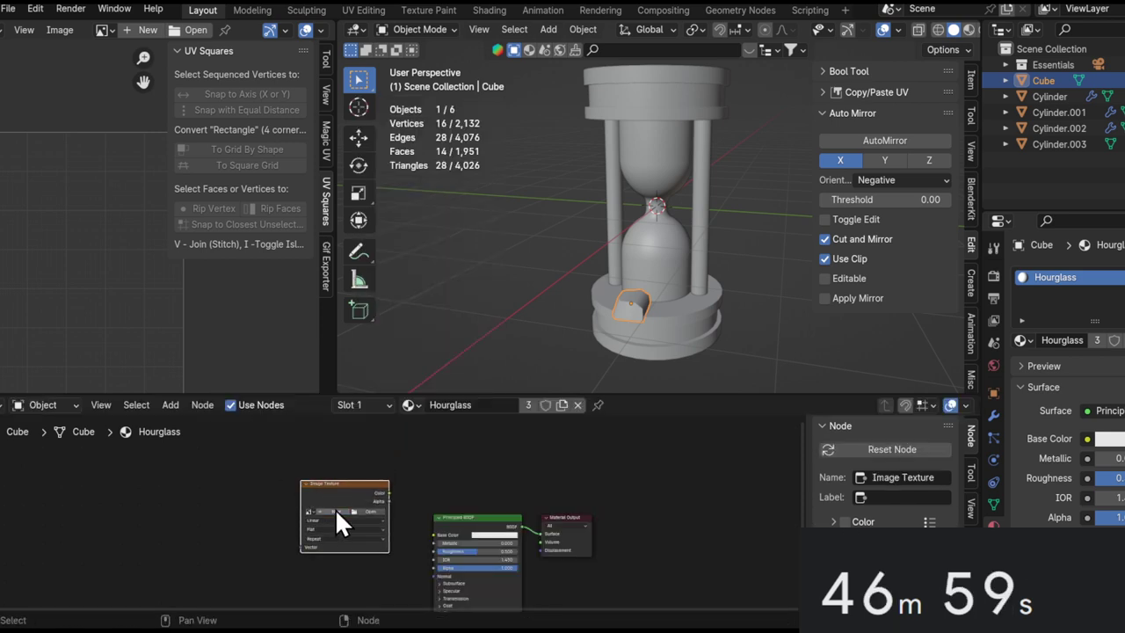
# Create a blank 2048 × 2048 px image named Hourglass without alpha in the Image Texture node.
pyautogui.click(334, 508)
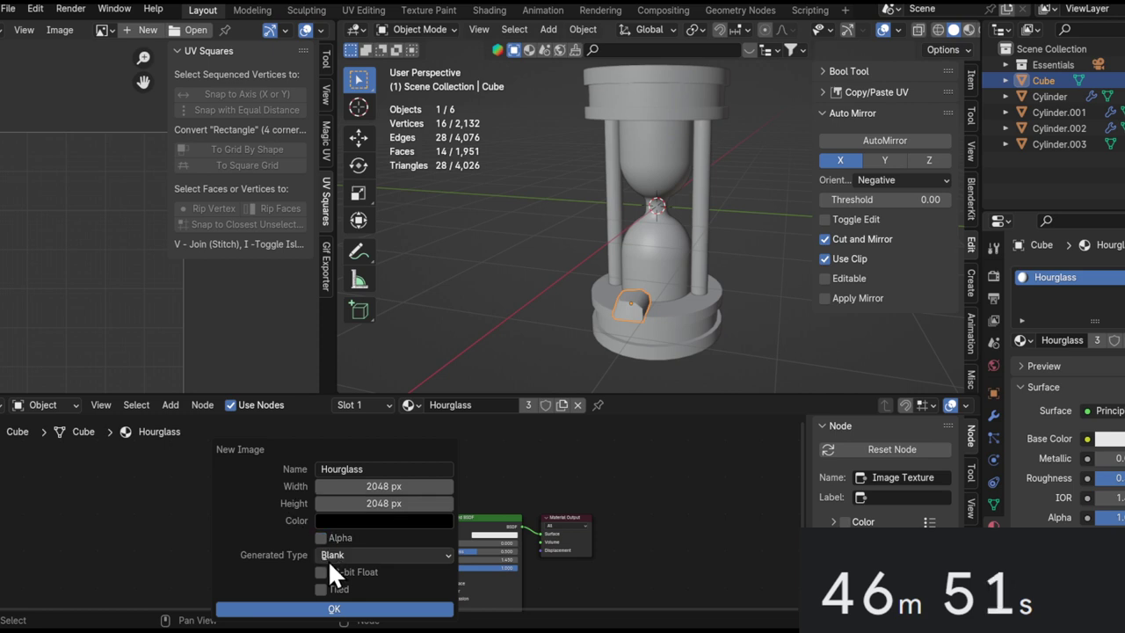
pyautogui.click(307, 607)
pyautogui.keyDown('alt'); pyautogui.moveTo(379, 517); pyautogui.dragTo(356, 517); pyautogui.keyUp('alt')
pyautogui.keyDown('ctrl'); pyautogui.keyDown('alt'); pyautogui.moveTo(356, 517); pyautogui.dragTo(332, 458); pyautogui.keyUp('alt'); pyautogui.keyUp('ctrl')
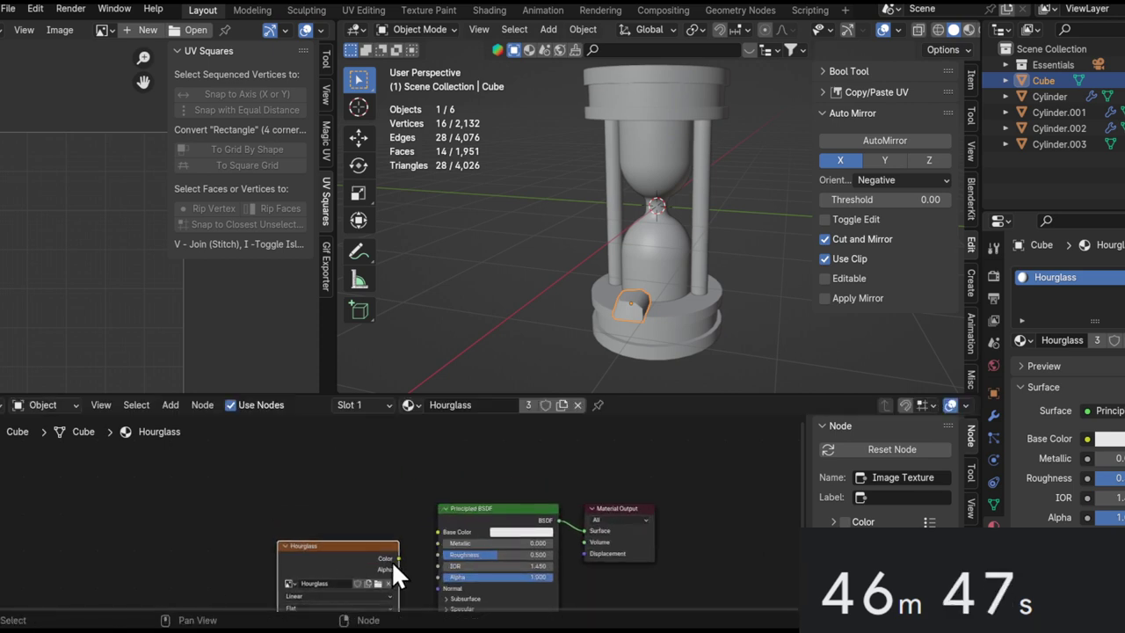
# Connect the Hourglass texture's Color to Base Color and its Alpha to Alpha on the Principled BSDF, and reposition the texture node.
pyautogui.scroll(2, 391, 559)
pyautogui.moveTo(371, 513); pyautogui.dragTo(427, 485)
pyautogui.keyDown('shift'); pyautogui.scroll(-2, 396, 525); pyautogui.keyUp('shift')
pyautogui.scroll(-2, 388, 495)
pyautogui.moveTo(364, 519); pyautogui.dragTo(341, 508, button='middle')
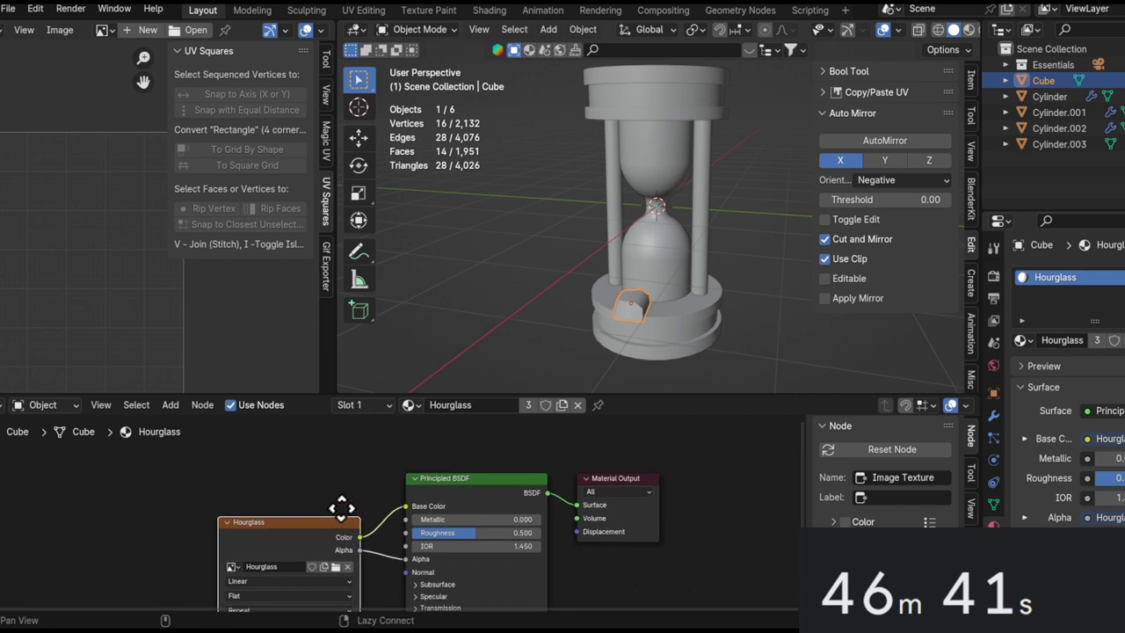
pyautogui.moveTo(312, 524); pyautogui.dragTo(285, 495)
# Display the Hourglass image in the UV editor and save it as an image file along with the project.
pyautogui.click(110, 30)
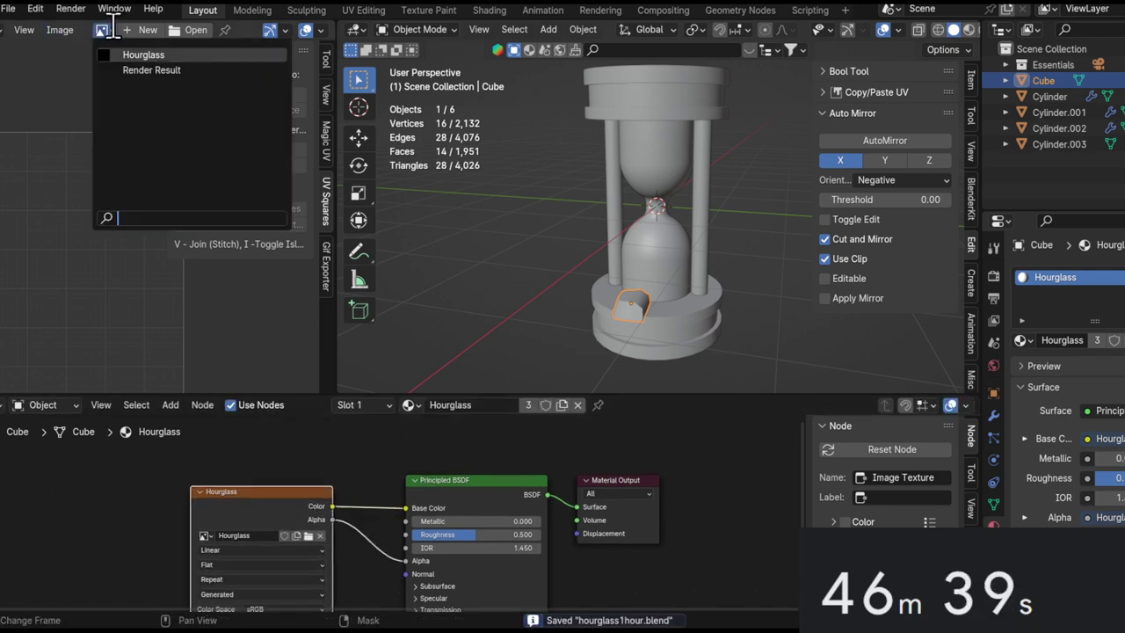
pyautogui.click(130, 50)
pyautogui.click(61, 31)
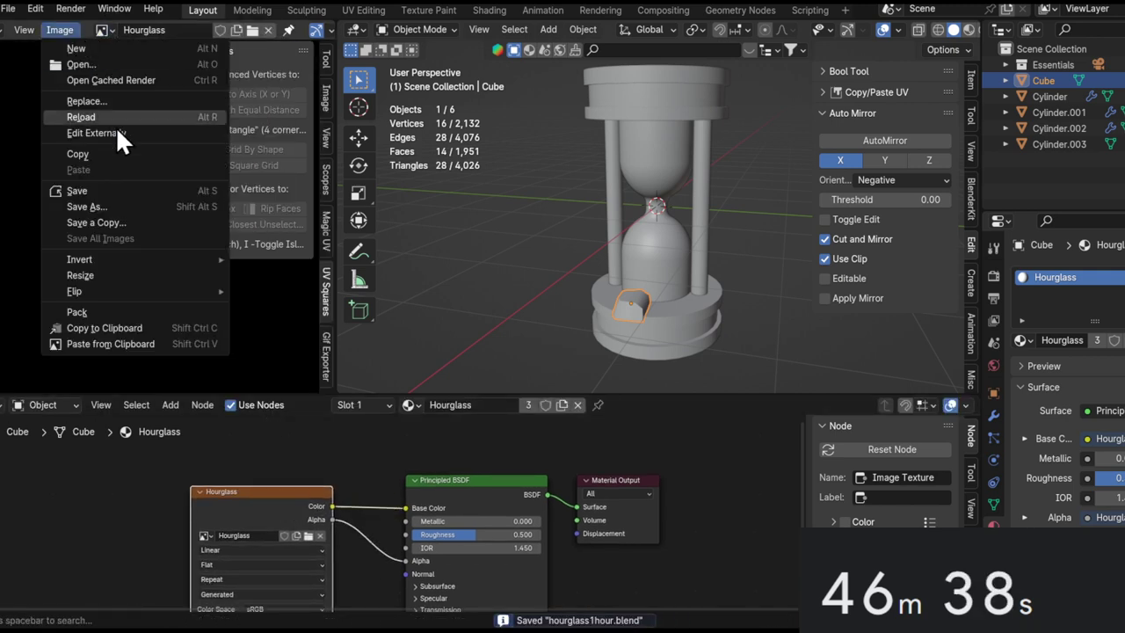
pyautogui.click(118, 203)
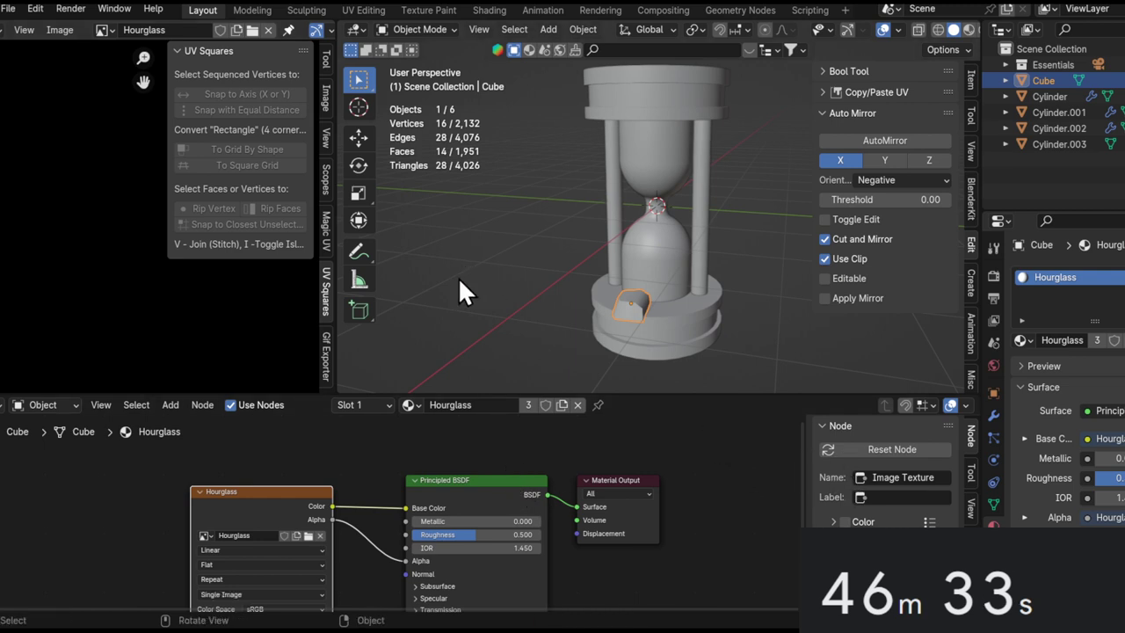
pyautogui.hotkey('ctrl', 's')
# Shrink the Shader Editor to enlarge the areas above it, and hide the UV editor's sidebar.
pyautogui.moveTo(504, 400); pyautogui.dragTo(504, 593)
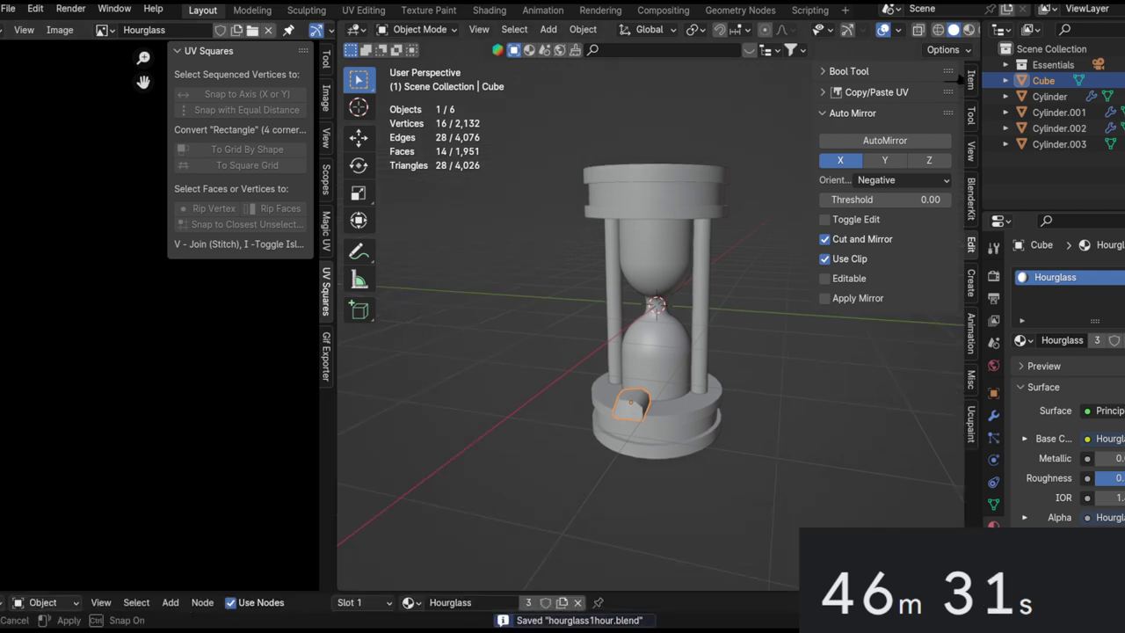
pyautogui.scroll(-3, 527, 449)
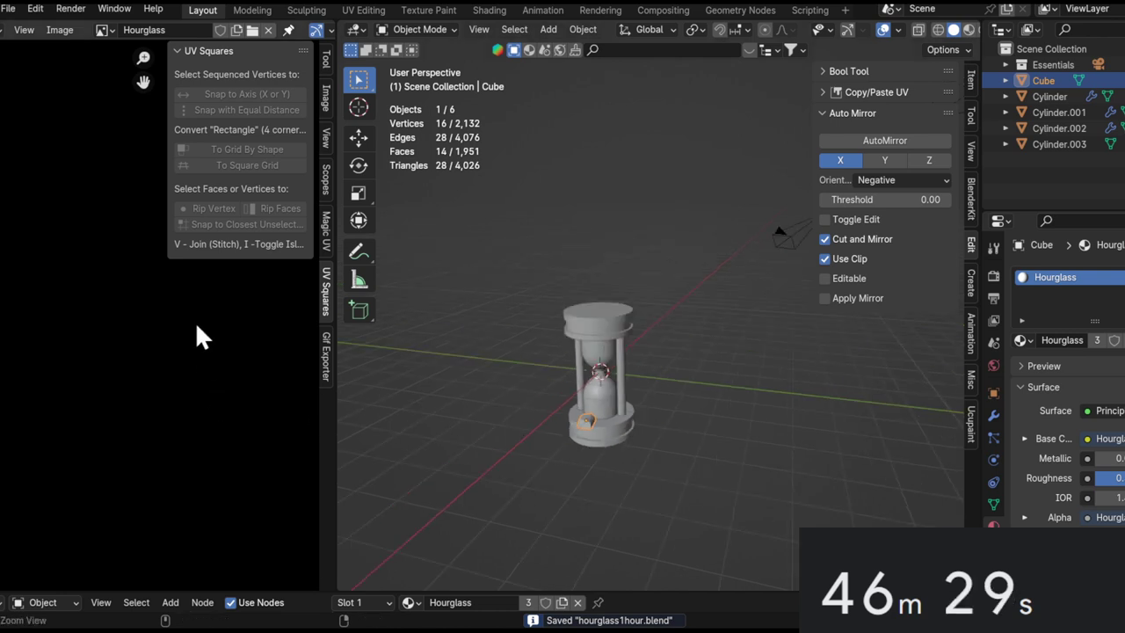
pyautogui.keyDown('ctrl'); pyautogui.keyDown('alt'); pyautogui.moveTo(169, 416); pyautogui.dragTo(113, 446); pyautogui.keyUp('alt'); pyautogui.keyUp('ctrl')
pyautogui.press('n')
pyautogui.moveTo(126, 390); pyautogui.dragTo(148, 371, button='middle')
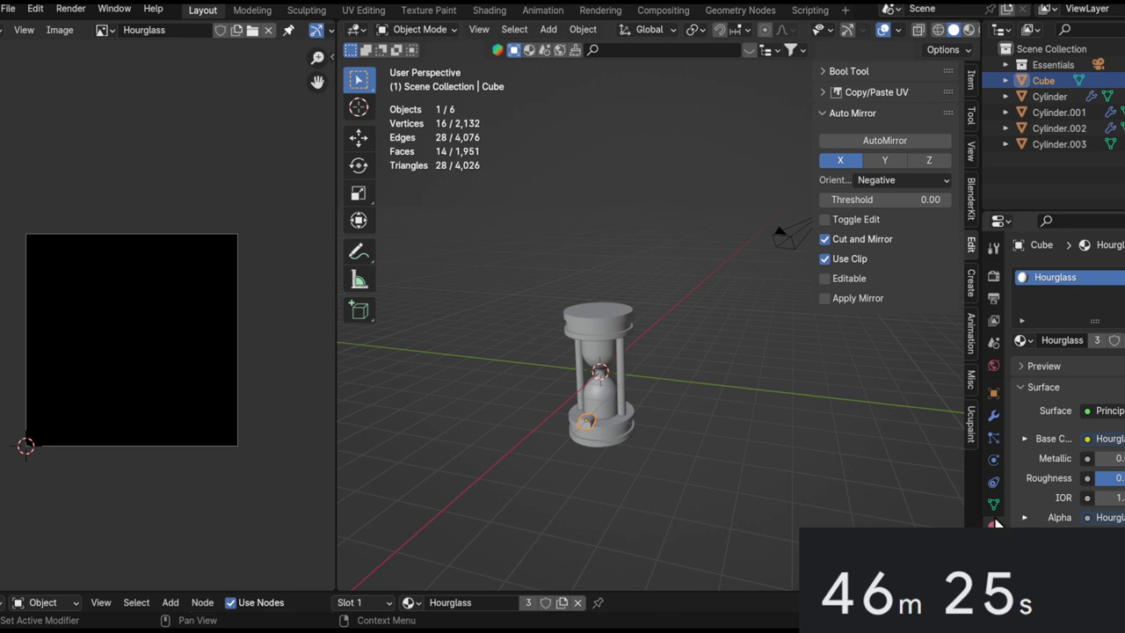
# Select the hourglass's end caps and switch them to Texture Paint mode.
pyautogui.keyDown('shift'); pyautogui.moveTo(607, 404); pyautogui.dragTo(672, 335, button='middle'); pyautogui.keyUp('shift')
pyautogui.click(708, 369)
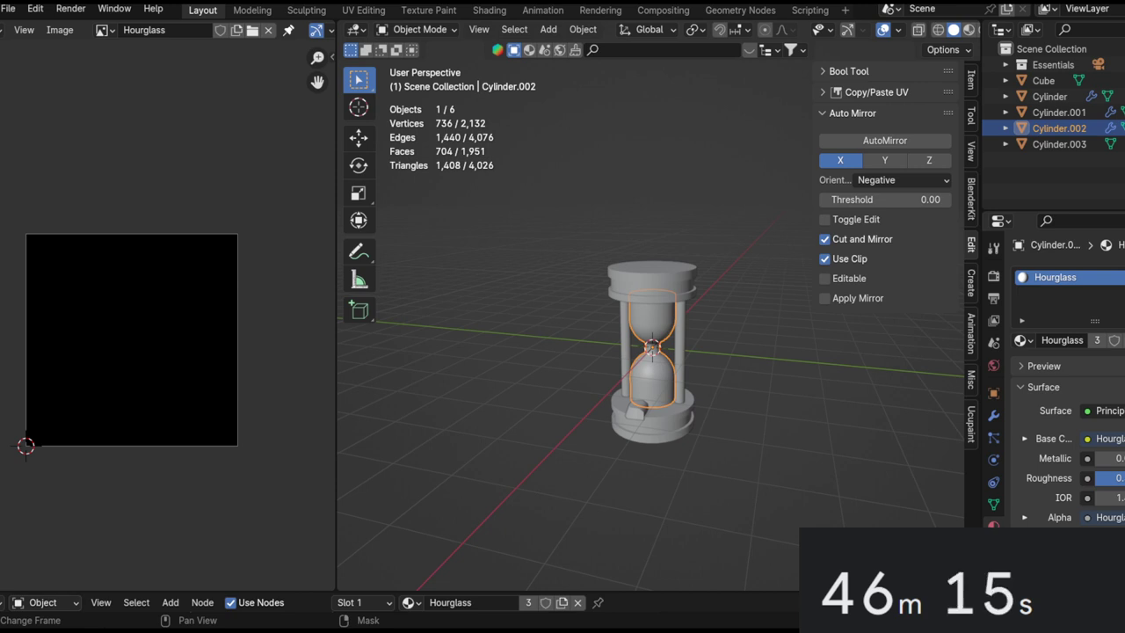
pyautogui.keyDown('shift'); pyautogui.moveTo(634, 350); pyautogui.dragTo(620, 361, button='middle'); pyautogui.keyUp('shift')
pyautogui.scroll(1, 620, 356)
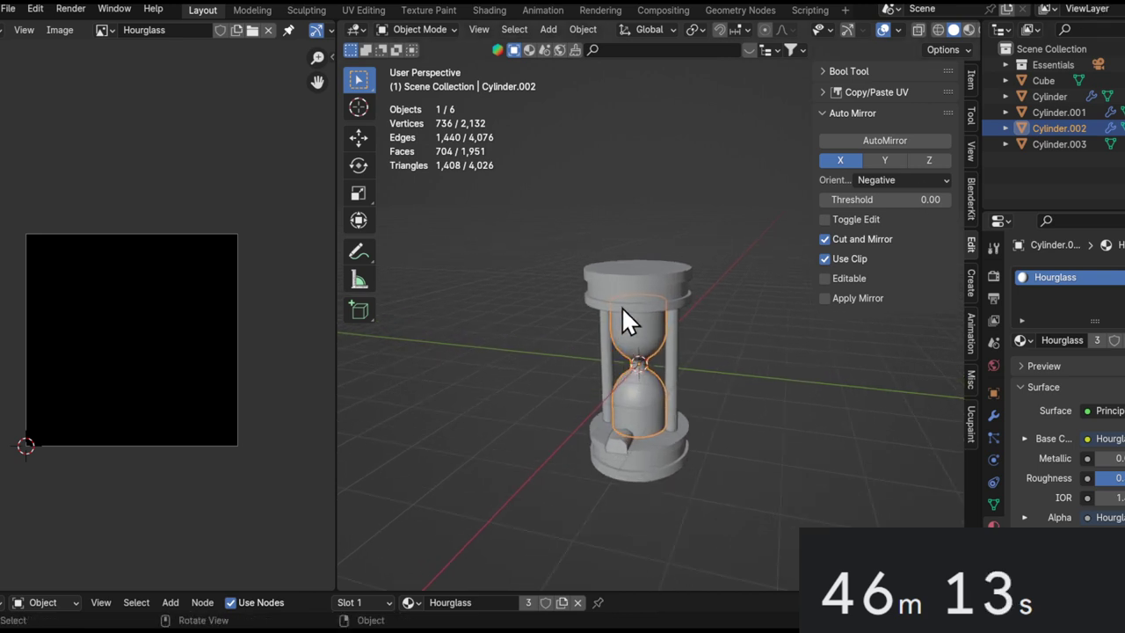
pyautogui.click(621, 306)
pyautogui.hotkey('ctrl', 'Tab')
pyautogui.click(806, 303)
pyautogui.moveTo(661, 393)
pyautogui.keyDown('shift'); pyautogui.mouseDown(button='middle')
pyautogui.moveTo(650, 337)
pyautogui.moveTo(440, 164)
pyautogui.mouseUp(button='middle'); pyautogui.keyUp('shift')
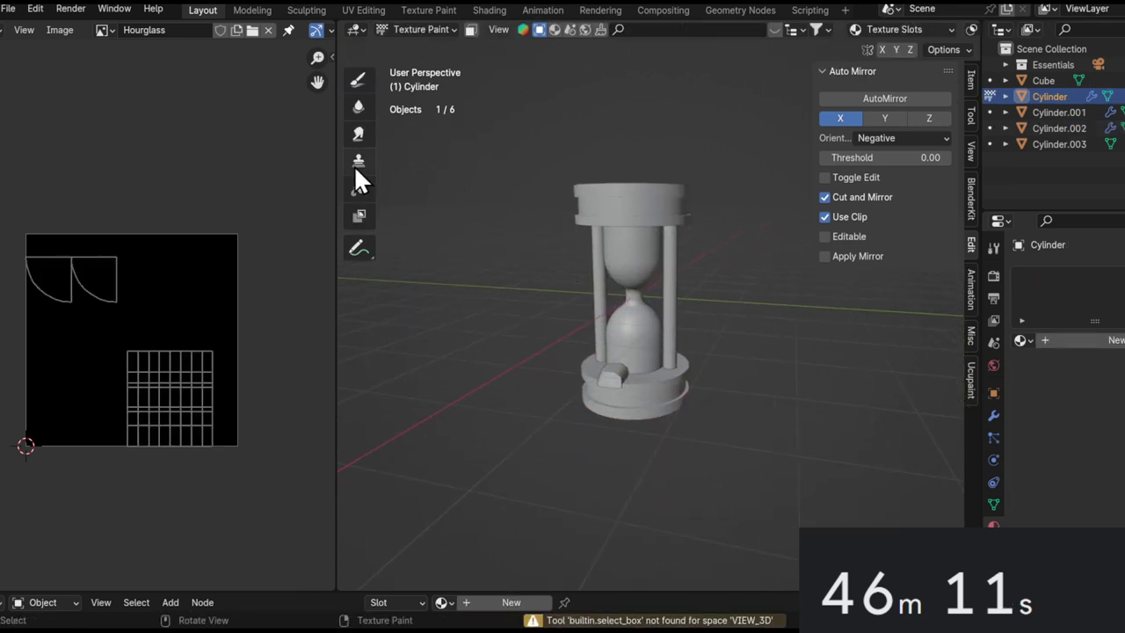
# Choose the Fill tool and set its brush color to a dark red.
pyautogui.click(359, 187)
pyautogui.click(482, 49)
pyautogui.moveTo(500, 83)
pyautogui.mouseDown()
pyautogui.moveTo(531, 203)
pyautogui.moveTo(557, 203)
pyautogui.mouseUp()
pyautogui.moveTo(628, 158); pyautogui.dragTo(627, 171)
pyautogui.moveTo(685, 209); pyautogui.dragTo(734, 446, button='middle')
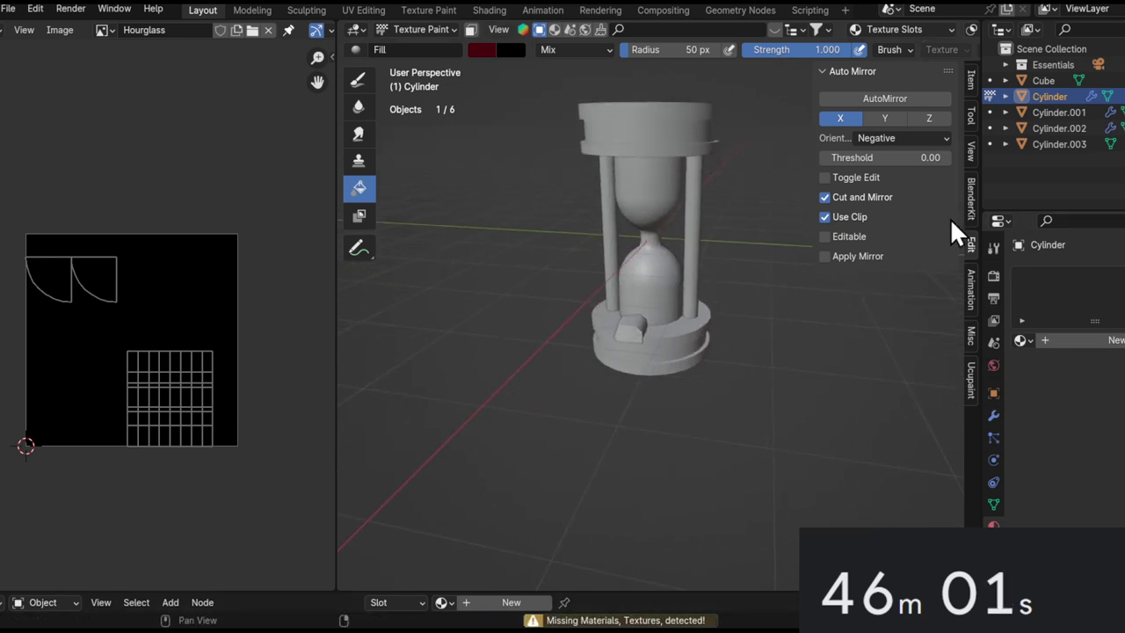
# Return to Object Mode and link the stone block's Hourglass material to all the hourglass parts.
pyautogui.scroll(-5, 791, 29)
pyautogui.click(636, 29)
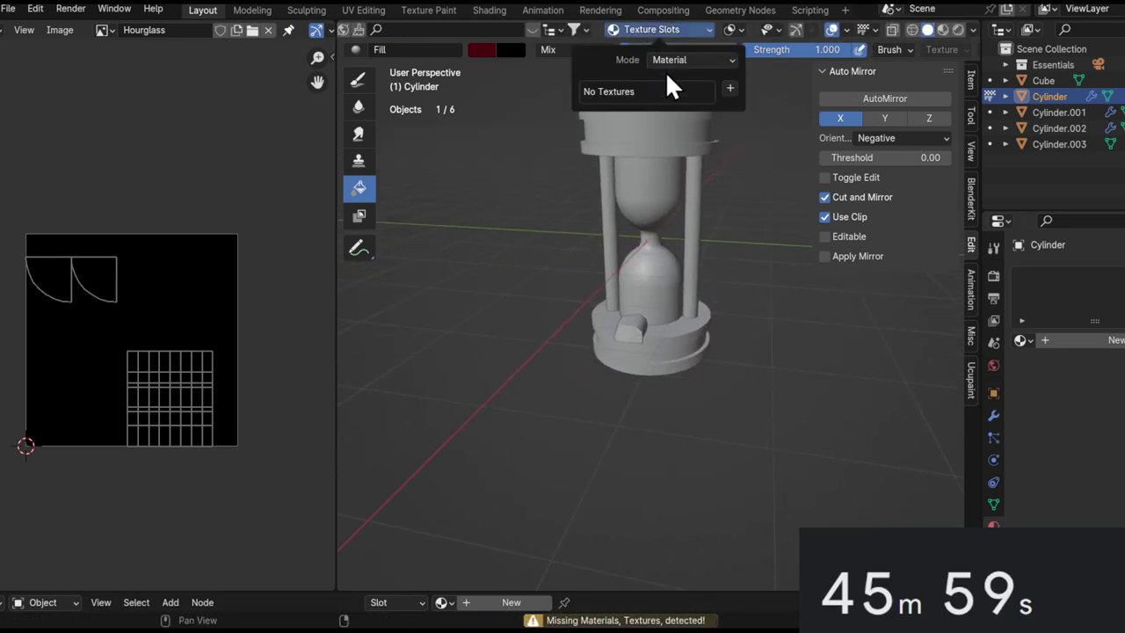
pyautogui.hotkey('ctrl', 'Tab')
pyautogui.moveTo(663, 324)
pyautogui.keyDown('shift'); pyautogui.mouseDown(button='middle')
pyautogui.moveTo(680, 385)
pyautogui.moveTo(611, 360)
pyautogui.mouseUp(button='middle'); pyautogui.keyUp('shift')
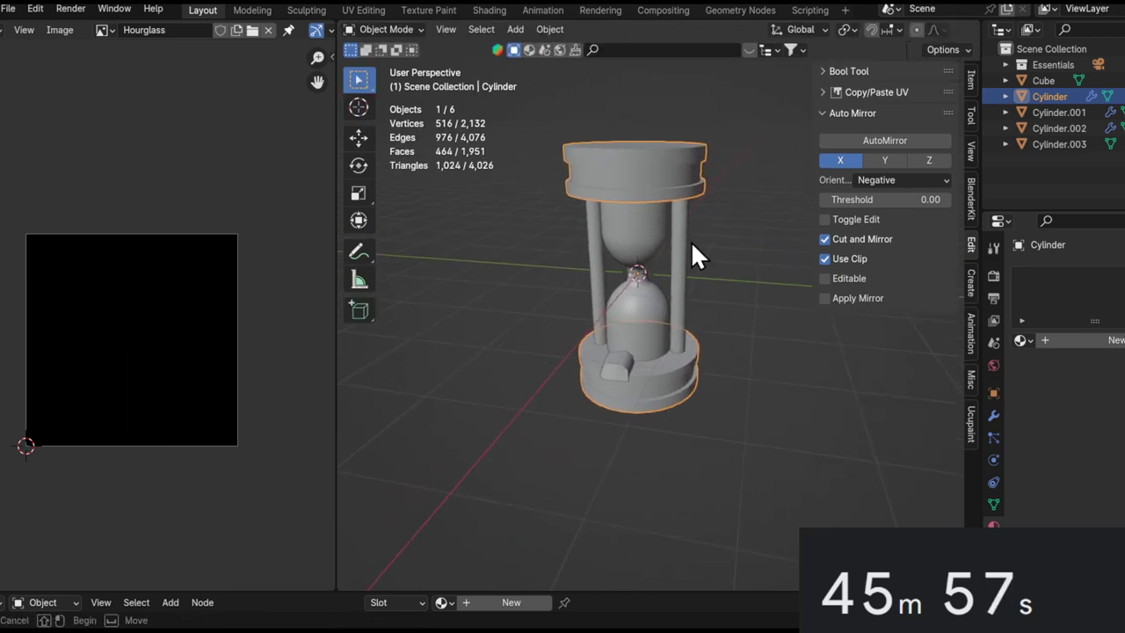
pyautogui.keyDown('shift'); pyautogui.moveTo(723, 182); pyautogui.dragTo(631, 351); pyautogui.keyUp('shift')
pyautogui.keyDown('shift'); pyautogui.click(631, 351); pyautogui.keyUp('shift')
pyautogui.hotkey('ctrl', 'l')
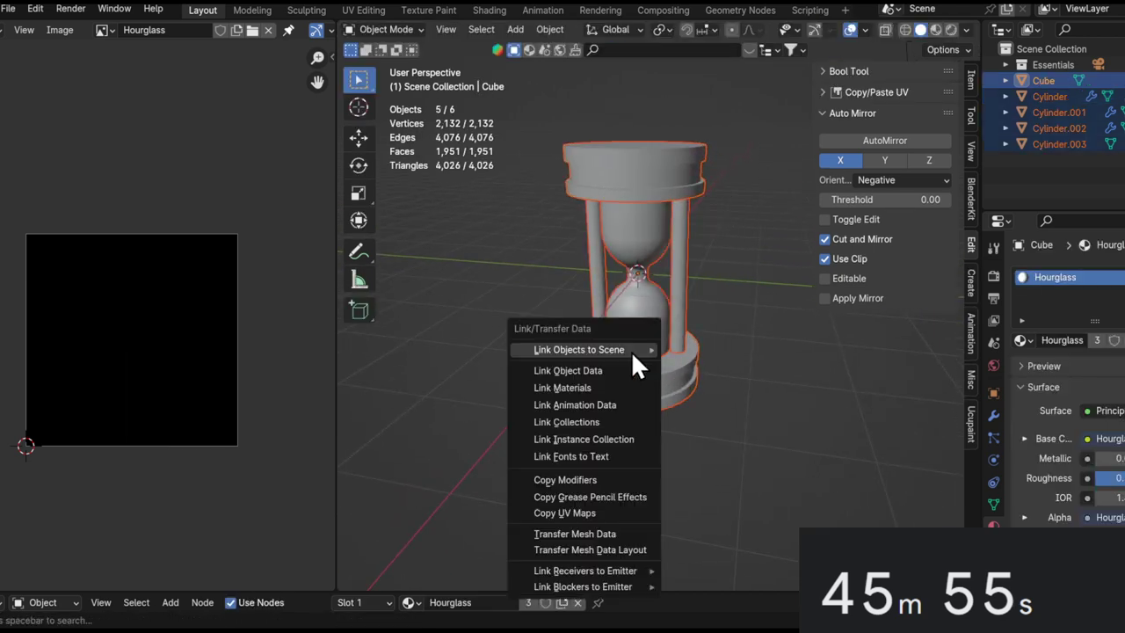
pyautogui.click(583, 388)
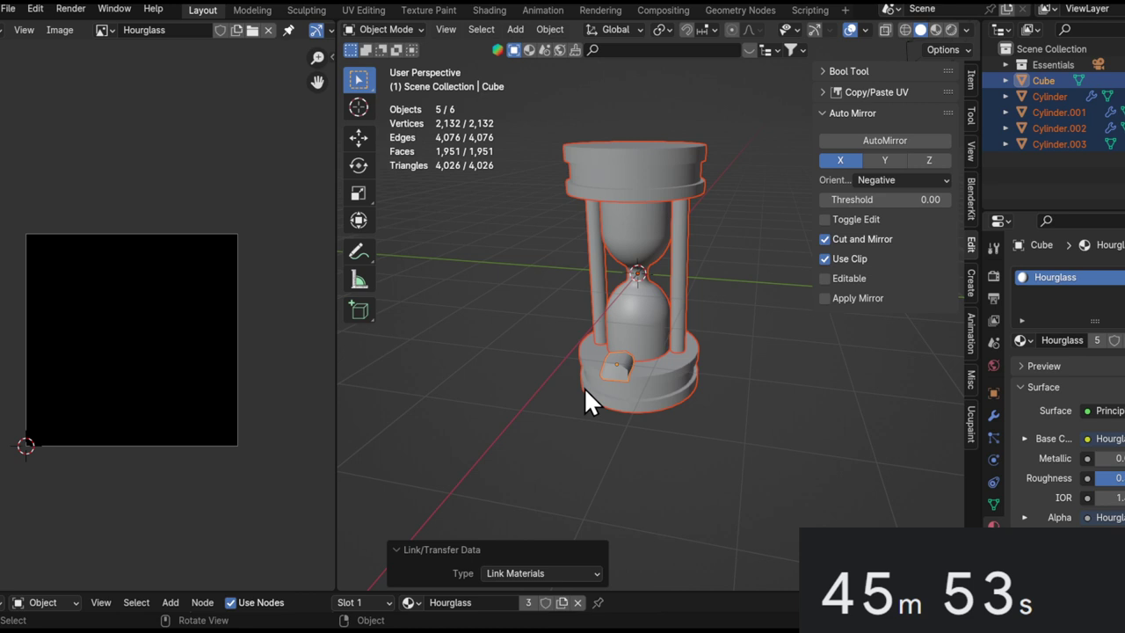
# Put the end caps back in Texture Paint mode and fill them with the dark red.
pyautogui.click(580, 390)
pyautogui.click(659, 387)
pyautogui.hotkey('ctrl', 'Tab')
pyautogui.click(851, 332)
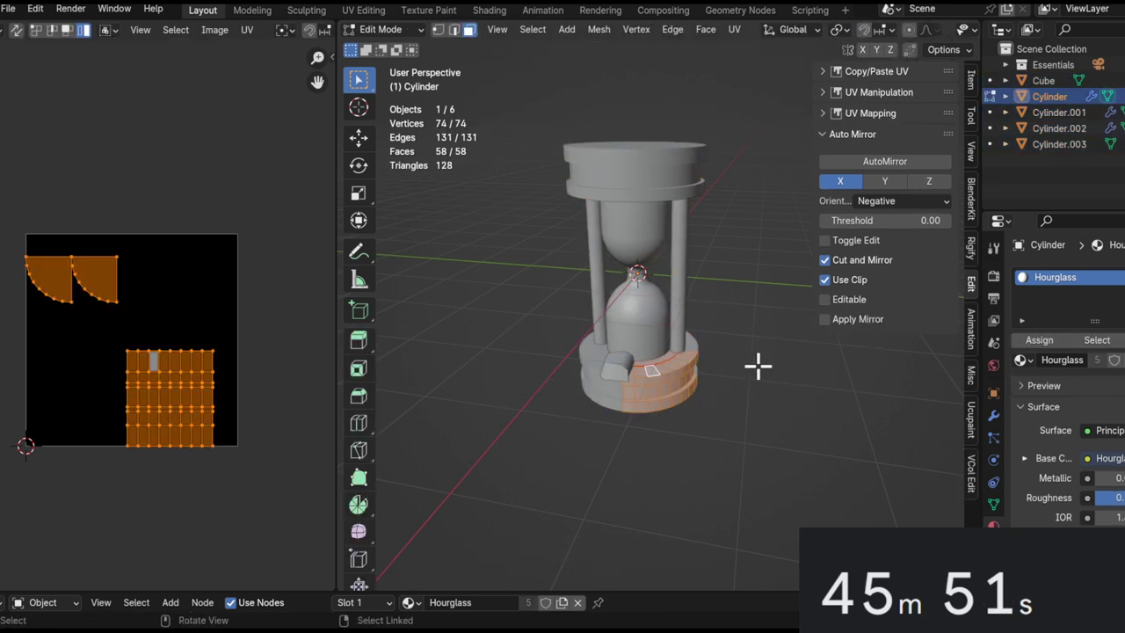
pyautogui.hotkey('ctrl', 'Tab')
pyautogui.click(759, 301)
pyautogui.moveTo(759, 299)
pyautogui.keyDown('shift'); pyautogui.mouseDown(button='middle')
pyautogui.moveTo(708, 355)
pyautogui.moveTo(694, 328)
pyautogui.mouseUp(button='middle'); pyautogui.keyUp('shift')
pyautogui.click(591, 199)
# Compare the Rendered and Solid viewport shading, and set the Solid lighting to Flat.
pyautogui.moveTo(892, 35); pyautogui.dragTo(577, 44, button='middle')
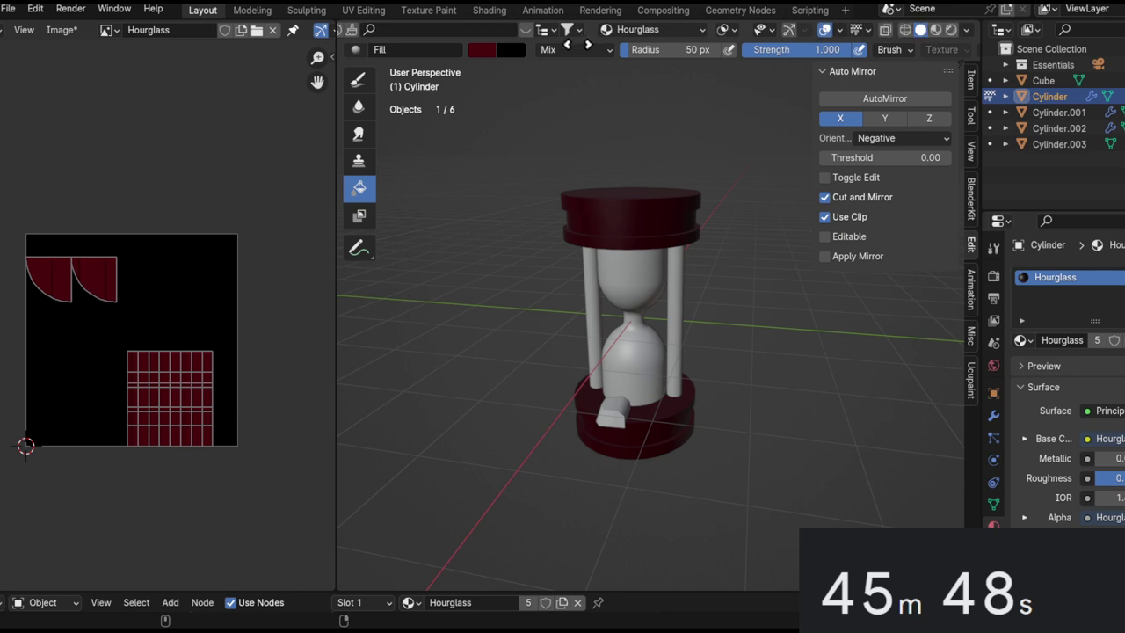
pyautogui.click(953, 29)
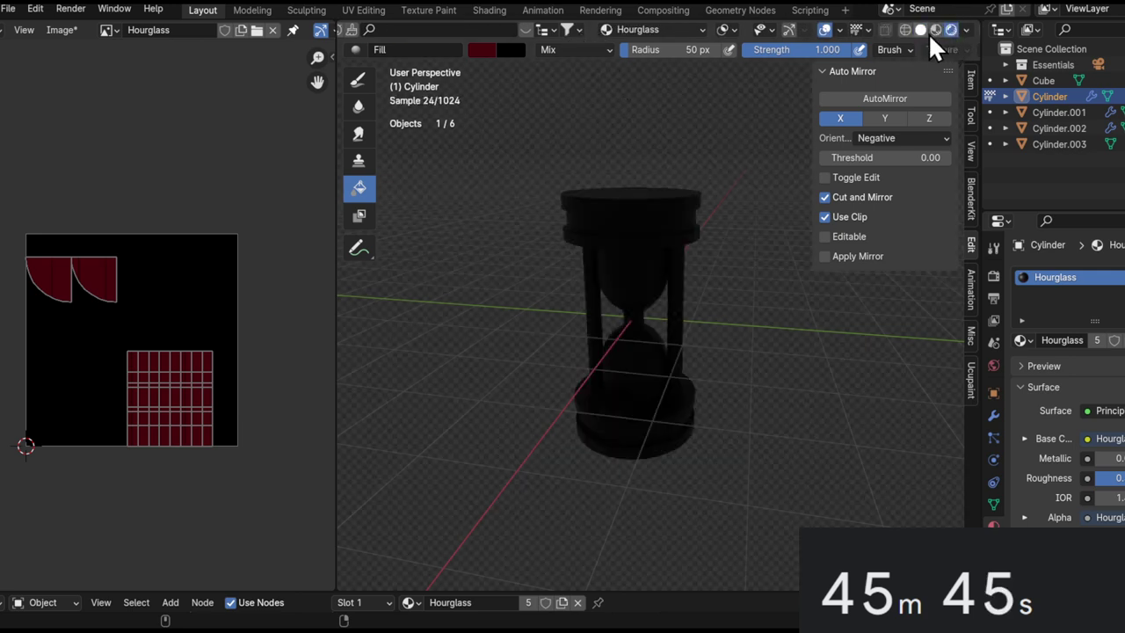
pyautogui.click(927, 32)
pyautogui.click(966, 30)
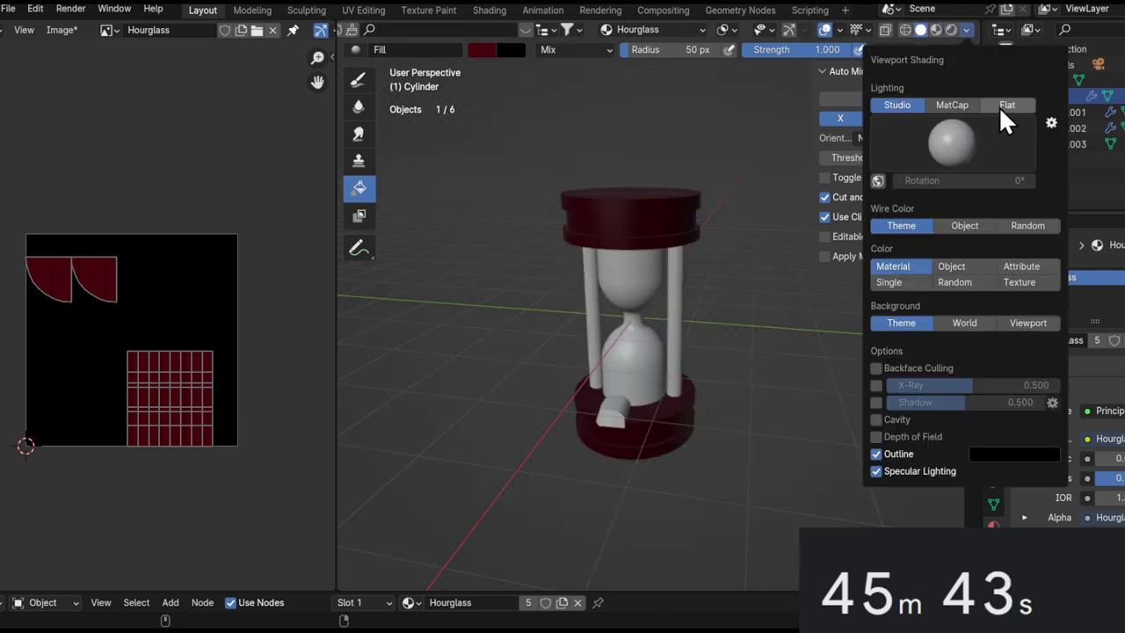
pyautogui.click(1006, 105)
pyautogui.moveTo(708, 356)
pyautogui.keyDown('alt'); pyautogui.mouseDown()
pyautogui.moveTo(680, 419)
pyautogui.moveTo(659, 435)
pyautogui.moveTo(643, 338)
pyautogui.mouseUp(); pyautogui.keyUp('alt')
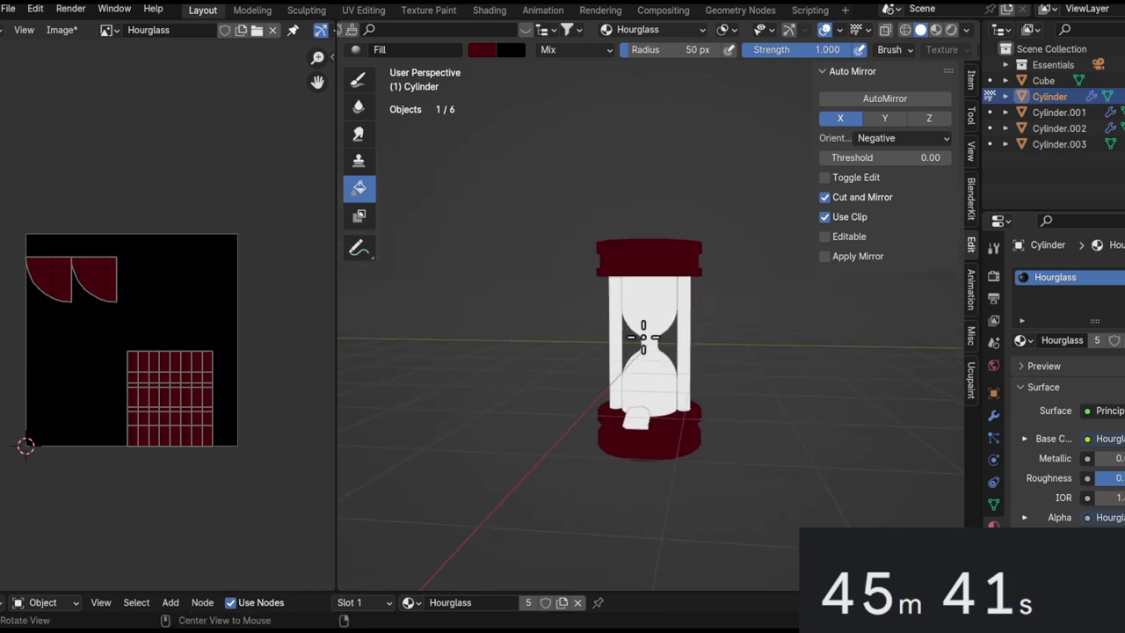
# Switch texture painting from the end caps to the pillars.
pyautogui.hotkey('alt', 'q')
pyautogui.scroll(4, 619, 341)
pyautogui.moveTo(615, 281)
pyautogui.keyDown('alt'); pyautogui.mouseDown()
pyautogui.moveTo(635, 311)
pyautogui.moveTo(537, 174)
pyautogui.mouseUp(); pyautogui.keyUp('alt')
pyautogui.keyDown('shift'); pyautogui.moveTo(517, 109); pyautogui.dragTo(568, 91, button='middle'); pyautogui.keyUp('shift')
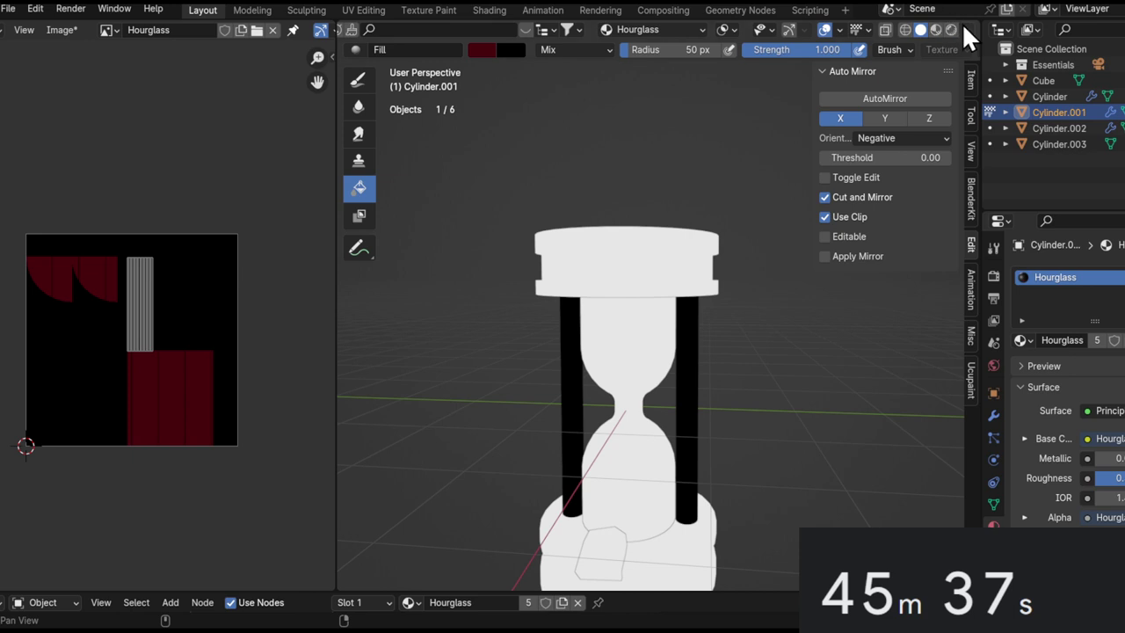
# Set the viewport shading color to Texture and enable the Fade Inactive Geometry overlay.
pyautogui.click(966, 30)
pyautogui.click(1021, 205)
pyautogui.moveTo(698, 371); pyautogui.dragTo(564, 193, button='middle')
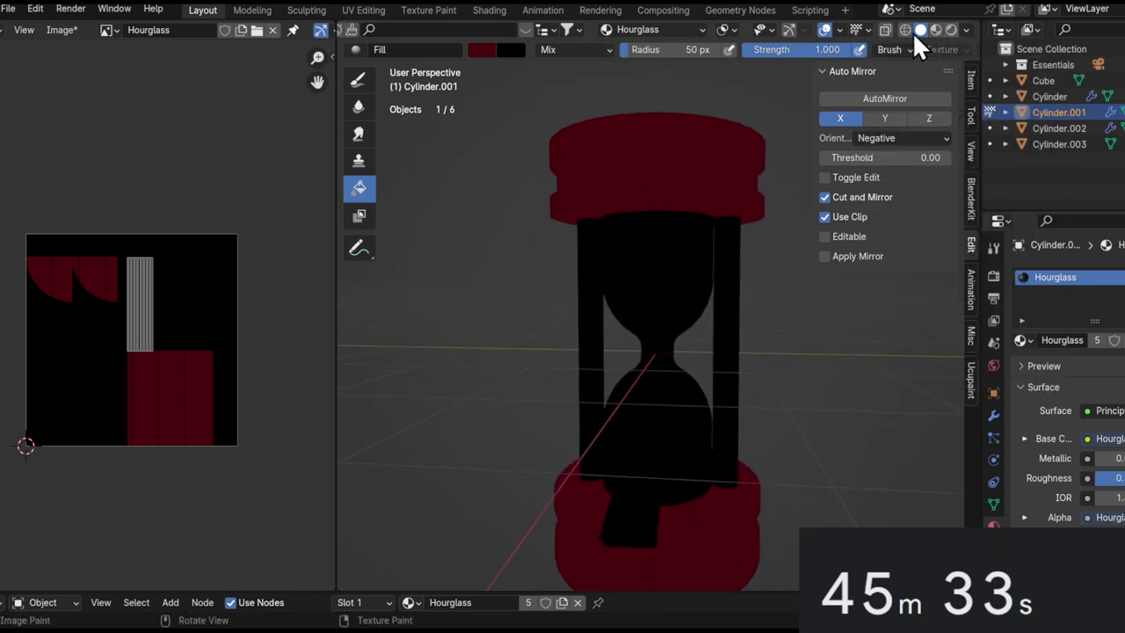
pyautogui.click(836, 31)
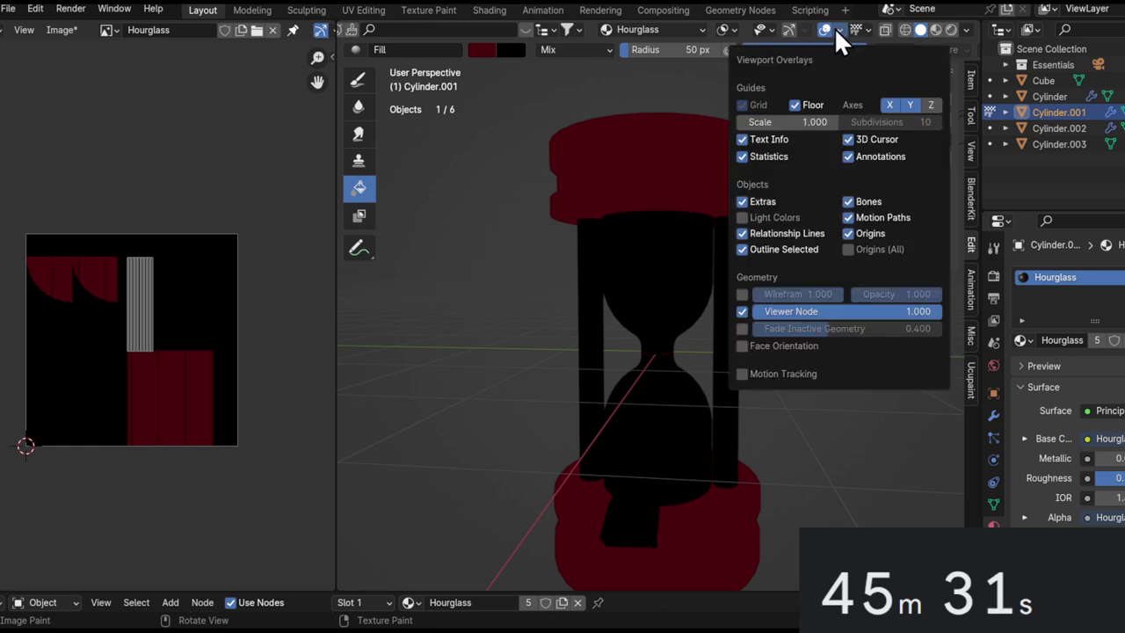
pyautogui.click(742, 328)
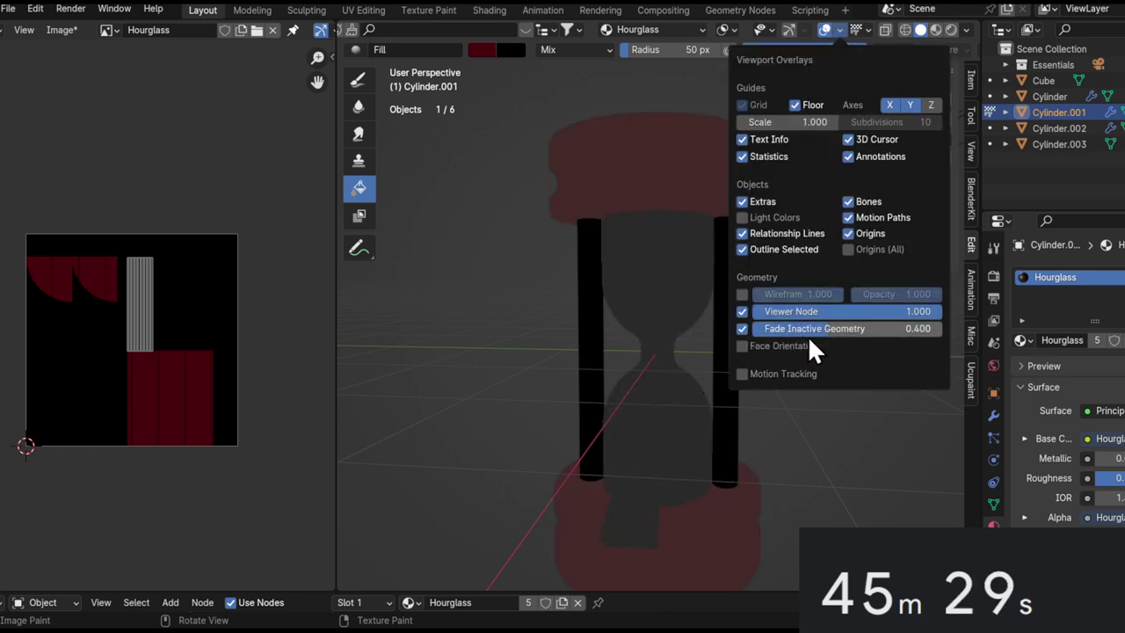
# Fill the pillars with a darkened golden yellow of hue 0.152 and saturation 1.000.
pyautogui.click(488, 49)
pyautogui.moveTo(625, 125); pyautogui.dragTo(627, 68)
pyautogui.moveTo(507, 144); pyautogui.dragTo(488, 175)
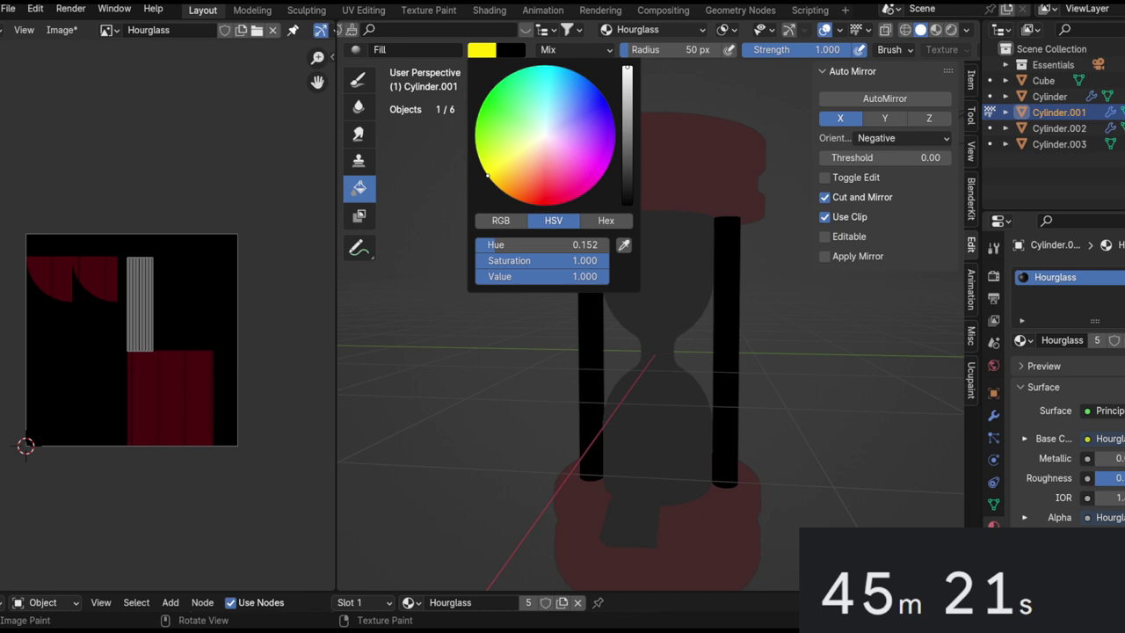
pyautogui.click(624, 101)
pyautogui.click(722, 264)
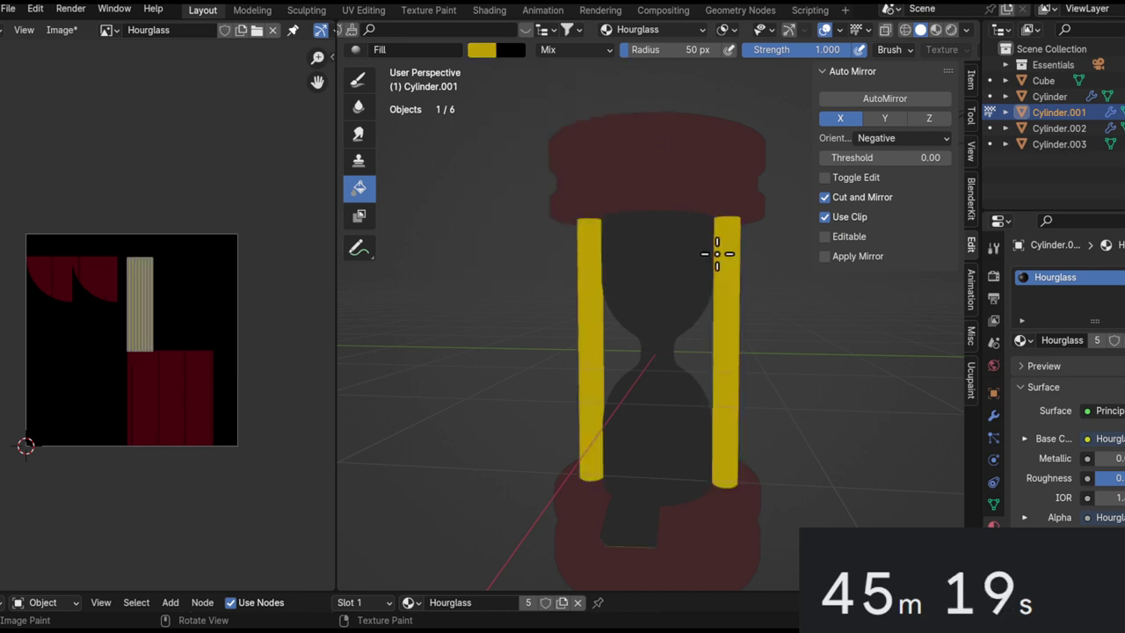
# Switch painting to the stone block and fill it with a dark bluish grey of hue 0.674 and saturation 0.148.
pyautogui.moveTo(643, 397); pyautogui.dragTo(683, 451, button='middle')
pyautogui.hotkey('alt', 'q')
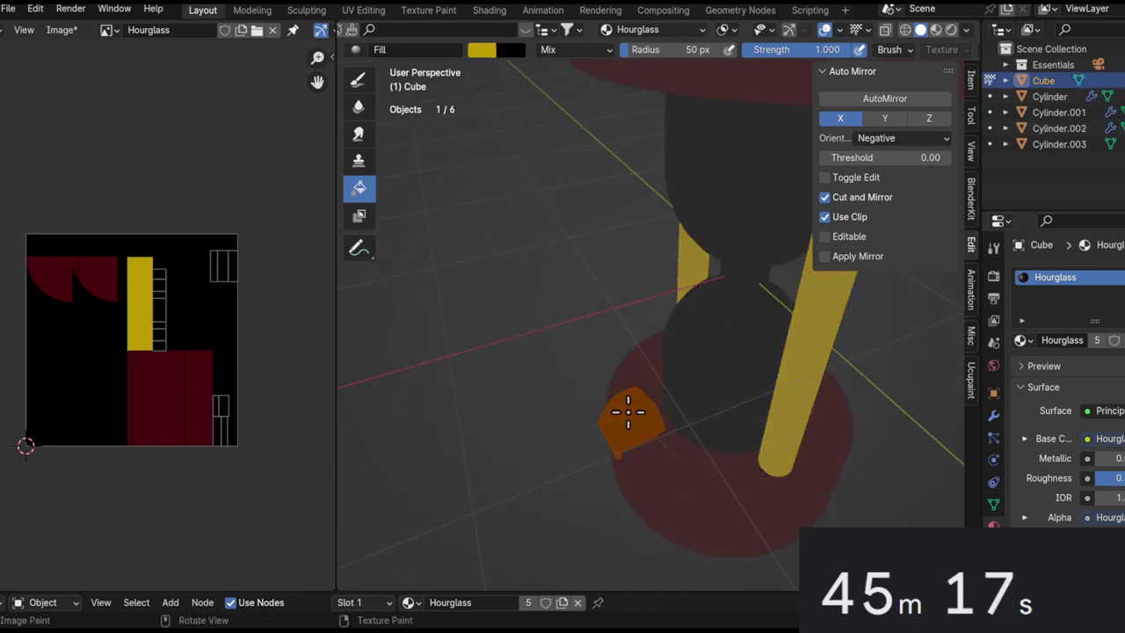
pyautogui.click(481, 50)
pyautogui.moveTo(531, 107); pyautogui.dragTo(553, 130)
pyautogui.moveTo(629, 157); pyautogui.dragTo(629, 174)
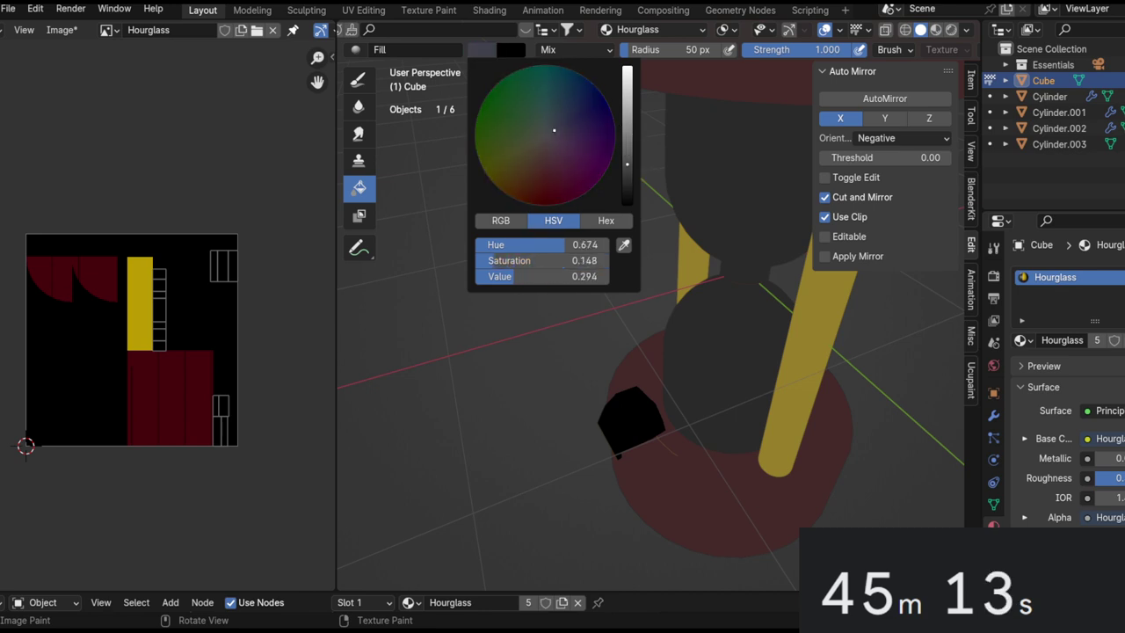
pyautogui.click(680, 419)
# Switch painting to the glass and fill it with the same dark bluish grey.
pyautogui.keyDown('shift'); pyautogui.moveTo(680, 419); pyautogui.dragTo(457, 378, button='middle'); pyautogui.keyUp('shift')
pyautogui.hotkey('alt', 'q')
pyautogui.moveTo(457, 378); pyautogui.dragTo(670, 360, button='middle')
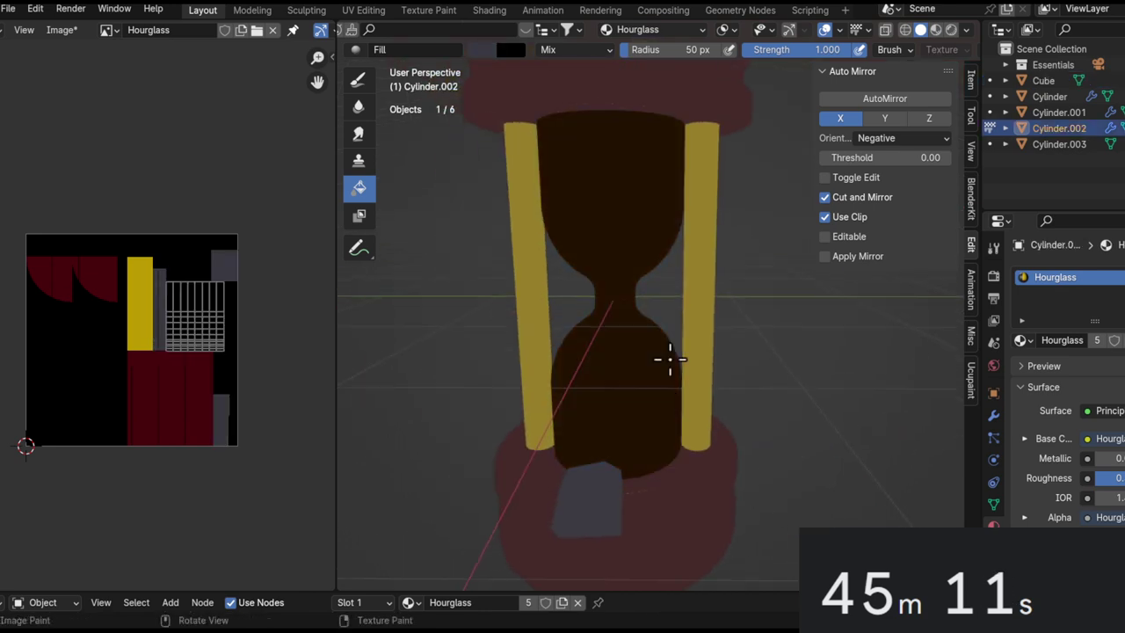
pyautogui.click(640, 318)
pyautogui.moveTo(640, 317); pyautogui.dragTo(525, 86, button='middle')
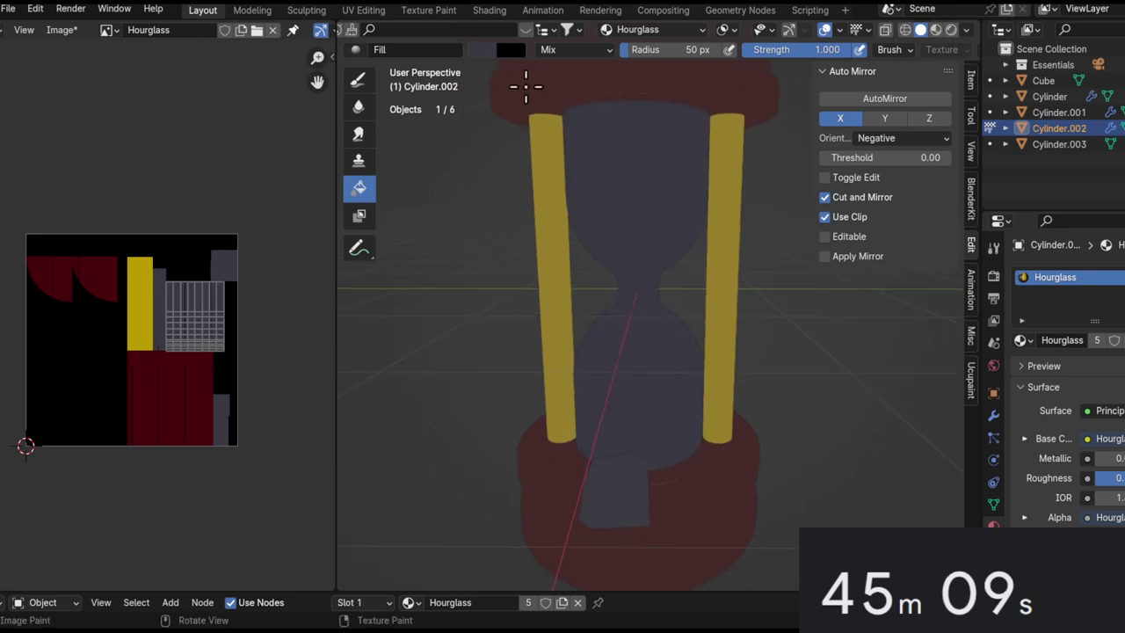
# Refill the glass with a pale mauve grey of hue 0.896, saturation 0.097 and value 0.602.
pyautogui.click(484, 53)
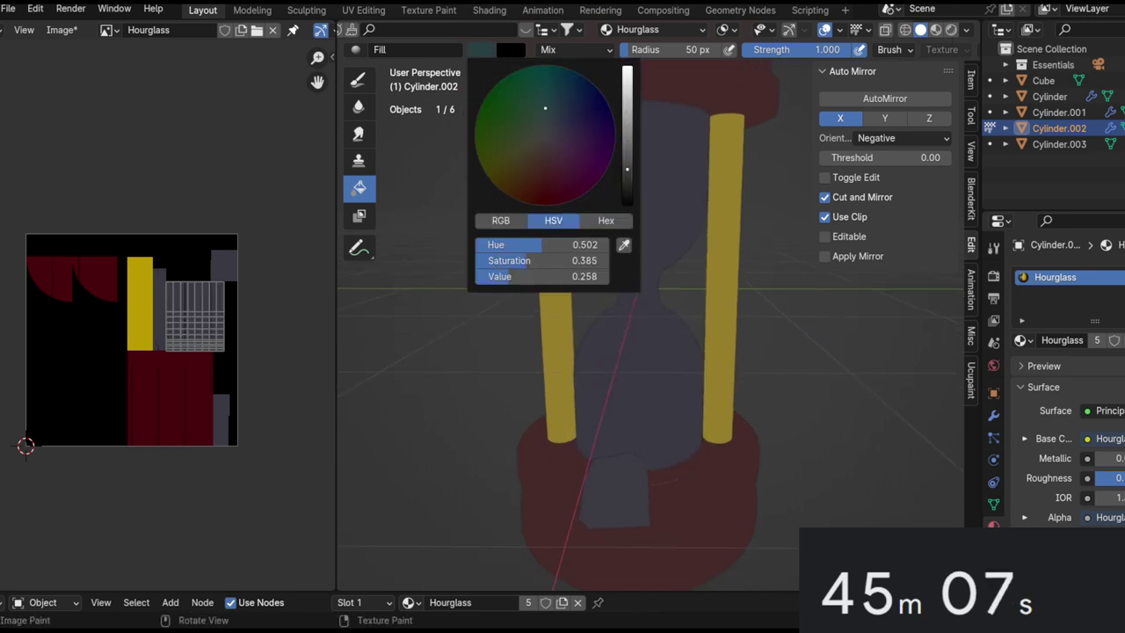
pyautogui.moveTo(547, 129); pyautogui.dragTo(549, 136)
pyautogui.moveTo(627, 169); pyautogui.dragTo(628, 124)
pyautogui.moveTo(523, 150); pyautogui.dragTo(550, 140)
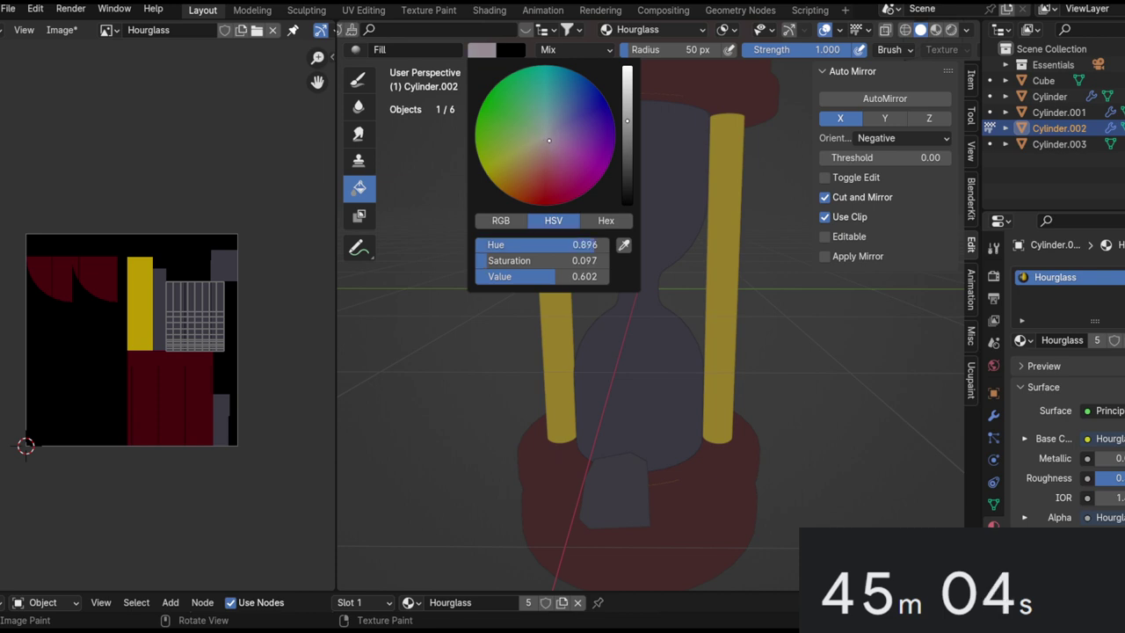
pyautogui.click(663, 354)
pyautogui.moveTo(663, 354); pyautogui.dragTo(641, 326, button='middle')
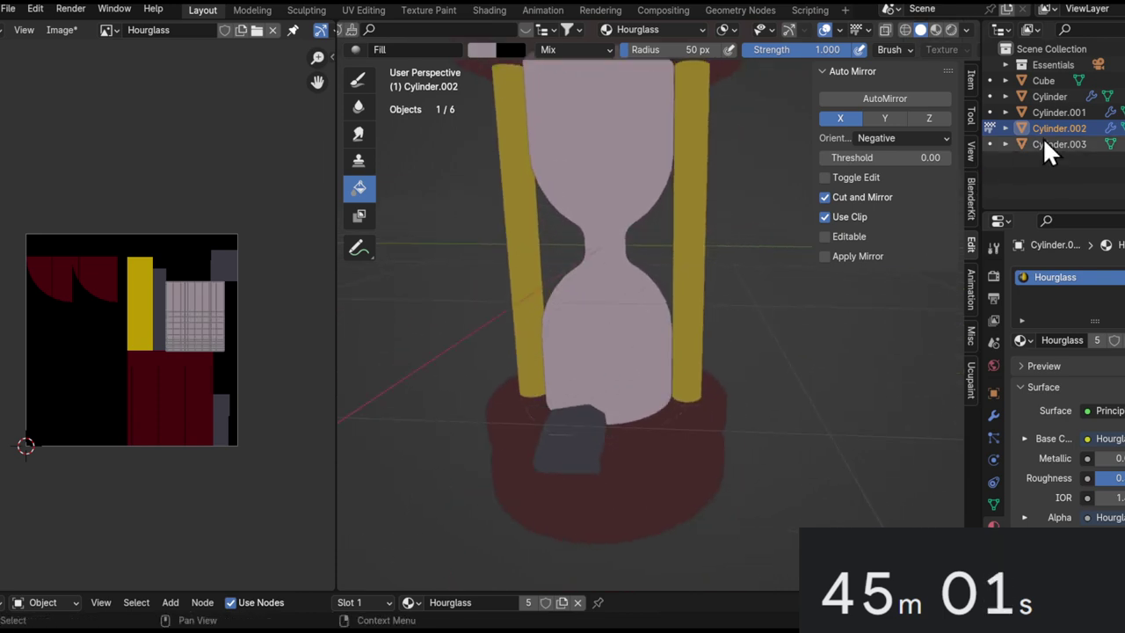
# Switch painting to the sand object and fill it with a muted sandy yellow.
pyautogui.click(992, 144)
pyautogui.keyDown('shift'); pyautogui.moveTo(735, 169); pyautogui.dragTo(733, 205, button='middle'); pyautogui.keyUp('shift')
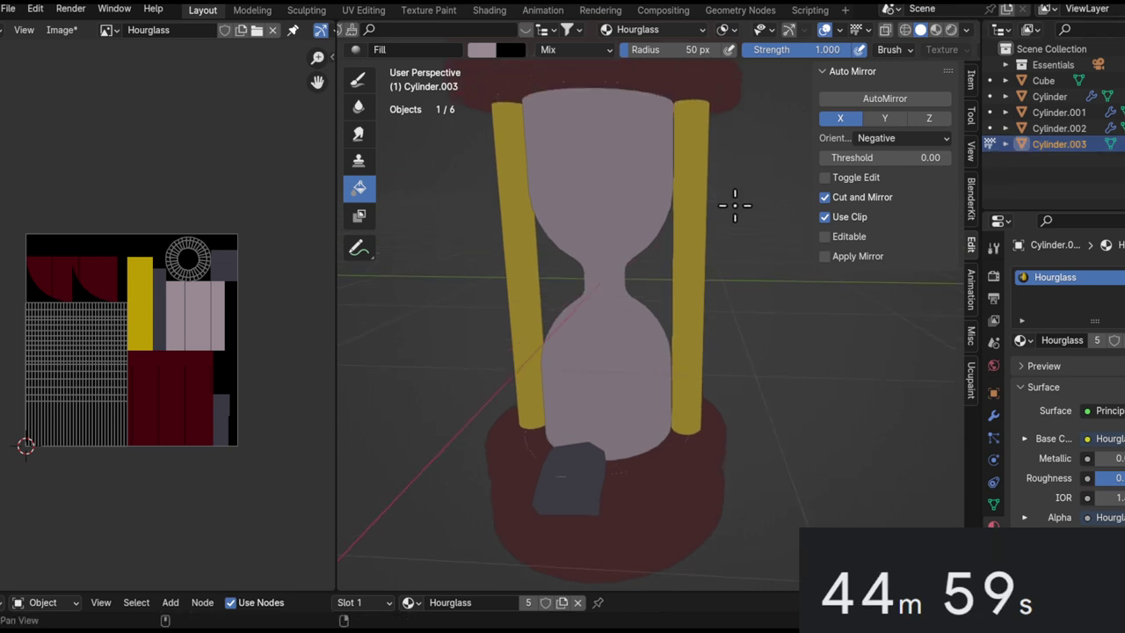
pyautogui.click(494, 50)
pyautogui.click(512, 148)
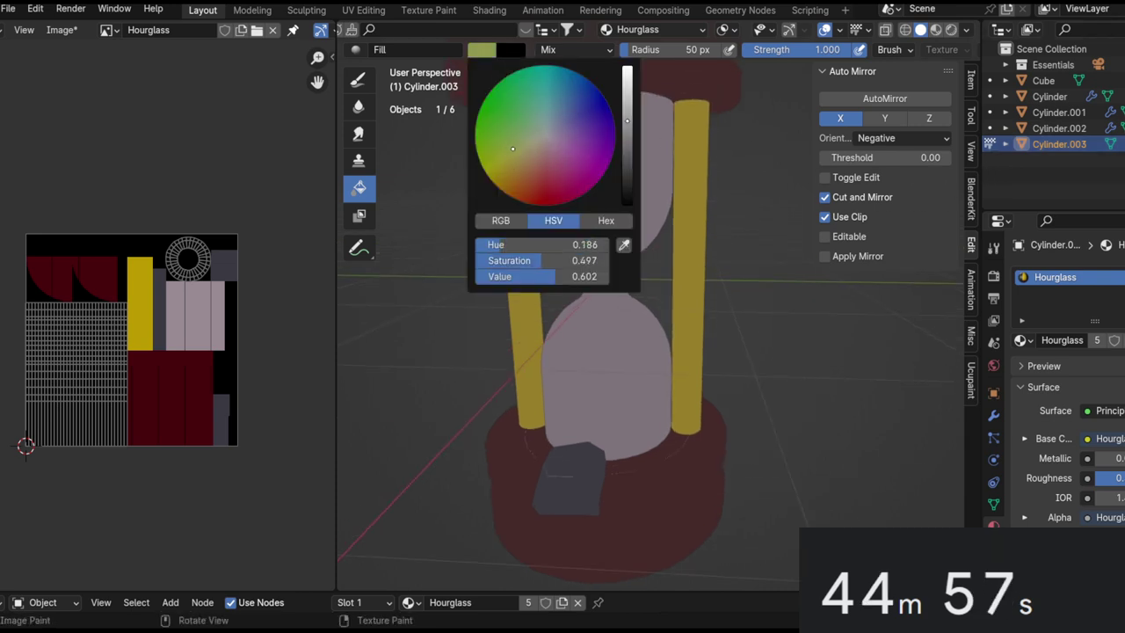
pyautogui.click(714, 375)
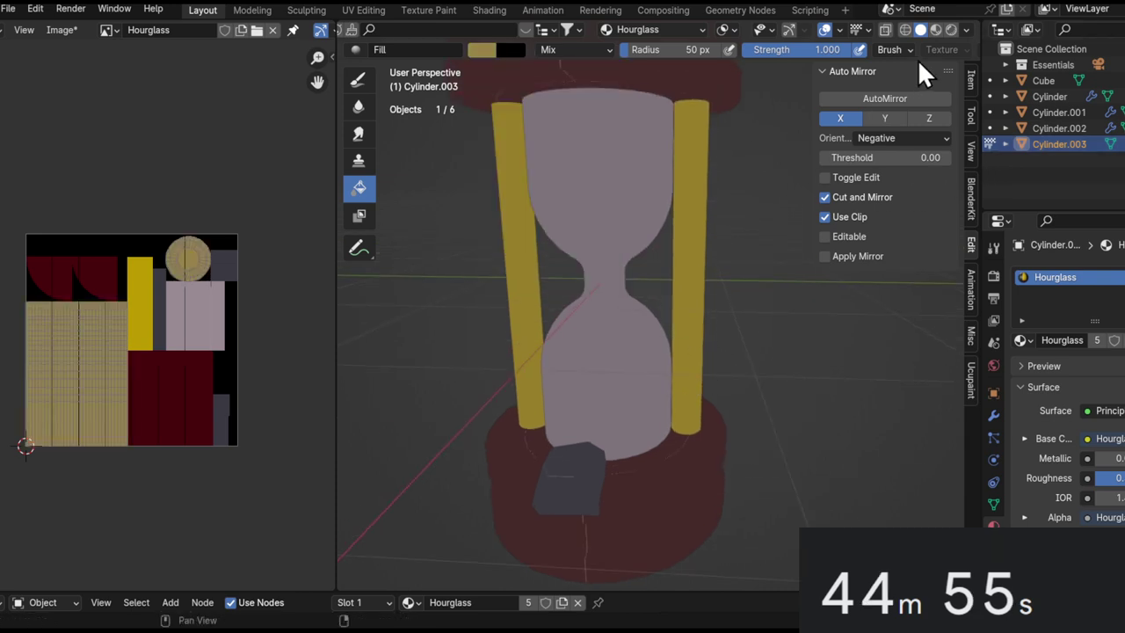
# Return to Object Mode and save the file.
pyautogui.moveTo(660, 304)
pyautogui.mouseDown(button='middle')
pyautogui.moveTo(685, 294)
pyautogui.moveTo(656, 276)
pyautogui.moveTo(682, 325)
pyautogui.moveTo(630, 255)
pyautogui.moveTo(719, 376)
pyautogui.moveTo(690, 389)
pyautogui.mouseUp(button='middle')
pyautogui.scroll(-3, 630, 256)
pyautogui.hotkey('ctrl', 'Tab')
pyautogui.hotkey('ctrl', 's')
# Select the hourglass's dark red base and cap object and enter Texture Paint mode on it.
pyautogui.scroll(3, 652, 290)
pyautogui.scroll(-2, 692, 333)
pyautogui.scroll(5, 596, 443)
pyautogui.keyDown('alt'); pyautogui.moveTo(596, 442); pyautogui.dragTo(676, 232); pyautogui.keyUp('alt')
pyautogui.click(561, 422)
pyautogui.keyDown('alt'); pyautogui.moveTo(560, 422); pyautogui.dragTo(661, 280); pyautogui.keyUp('alt')
pyautogui.keyDown('ctrl'); pyautogui.keyDown('alt'); pyautogui.moveTo(660, 280); pyautogui.dragTo(632, 371); pyautogui.keyUp('alt'); pyautogui.keyUp('ctrl')
pyautogui.moveTo(715, 376); pyautogui.dragTo(653, 411, button='middle')
pyautogui.hotkey('ctrl', 'Tab')
pyautogui.click(760, 312)
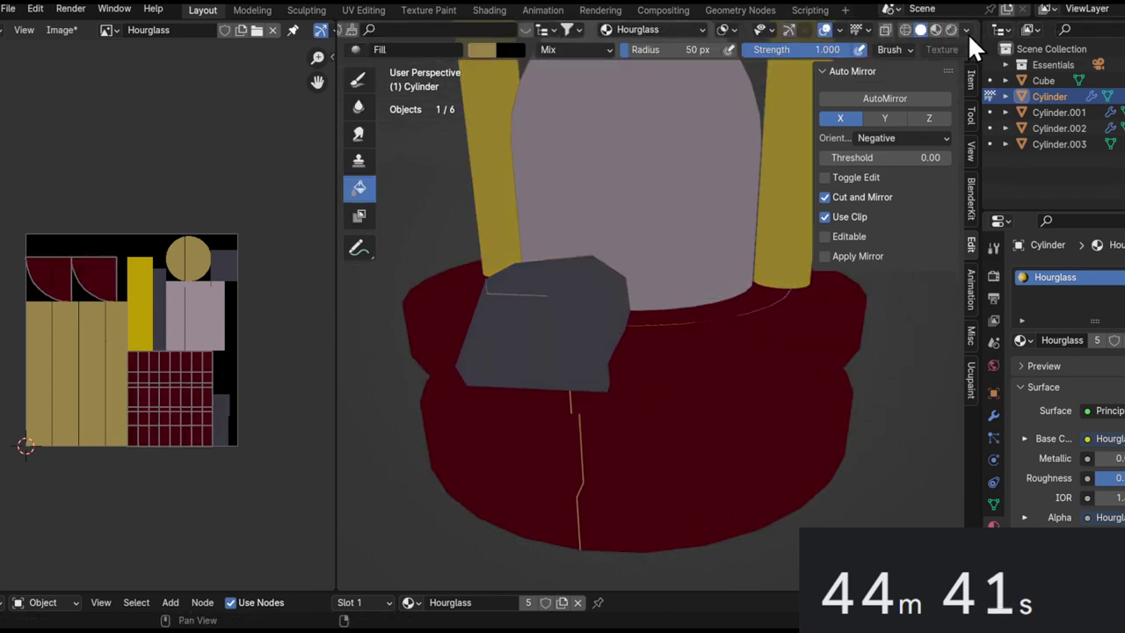
# Try to apply an external image edit from the texture paint options.
pyautogui.click(966, 30)
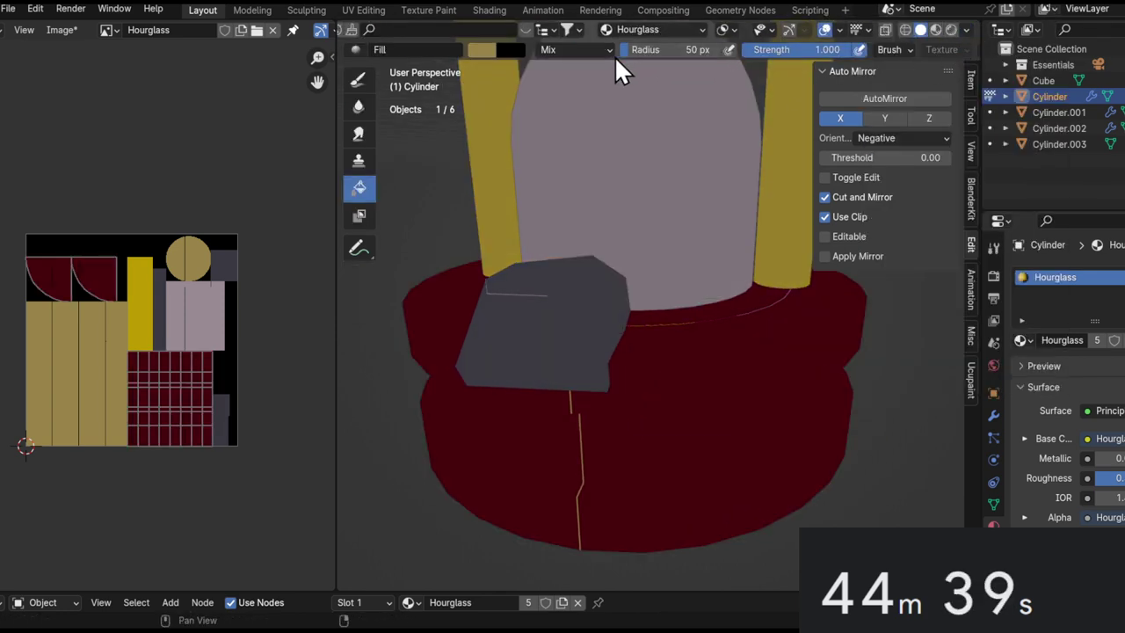
pyautogui.scroll(-5, 885, 50)
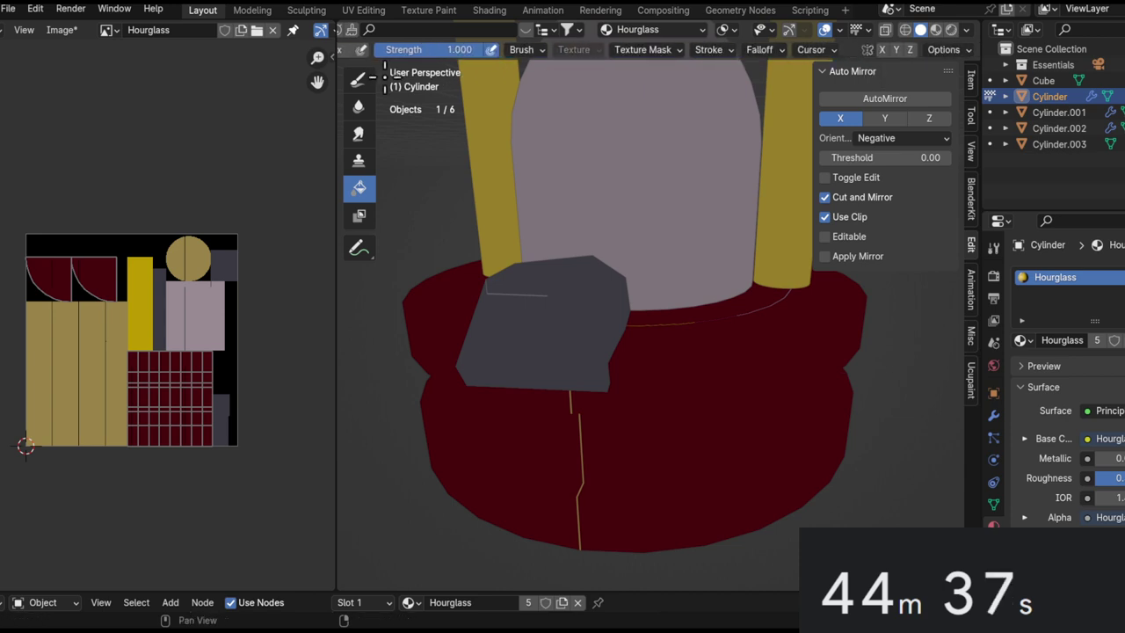
pyautogui.click(943, 50)
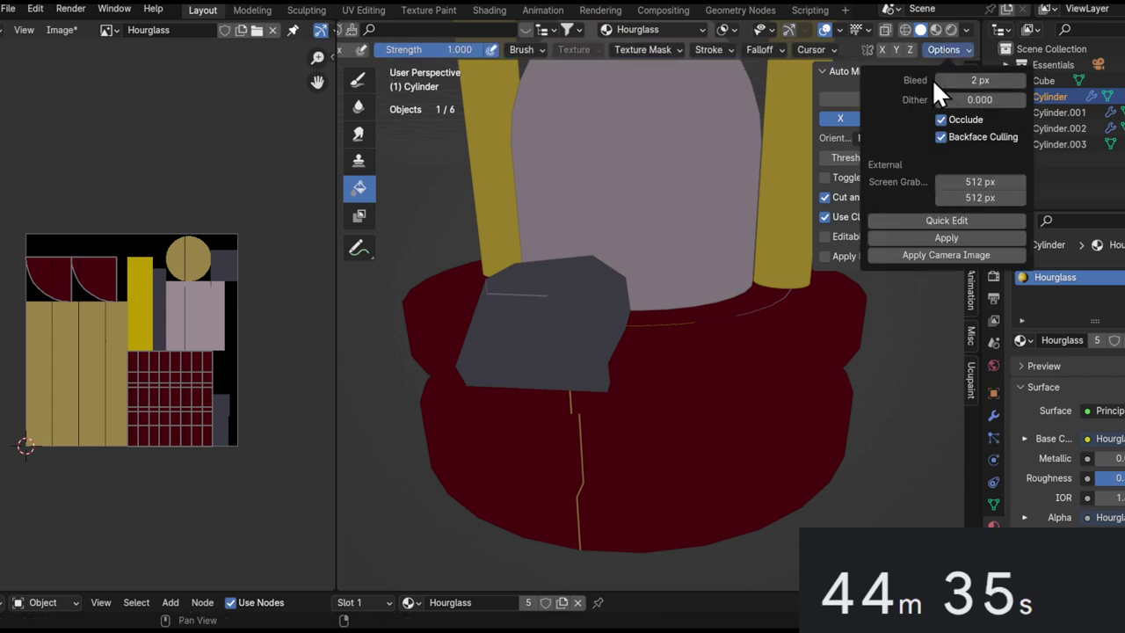
pyautogui.click(940, 237)
pyautogui.scroll(-3, 654, 303)
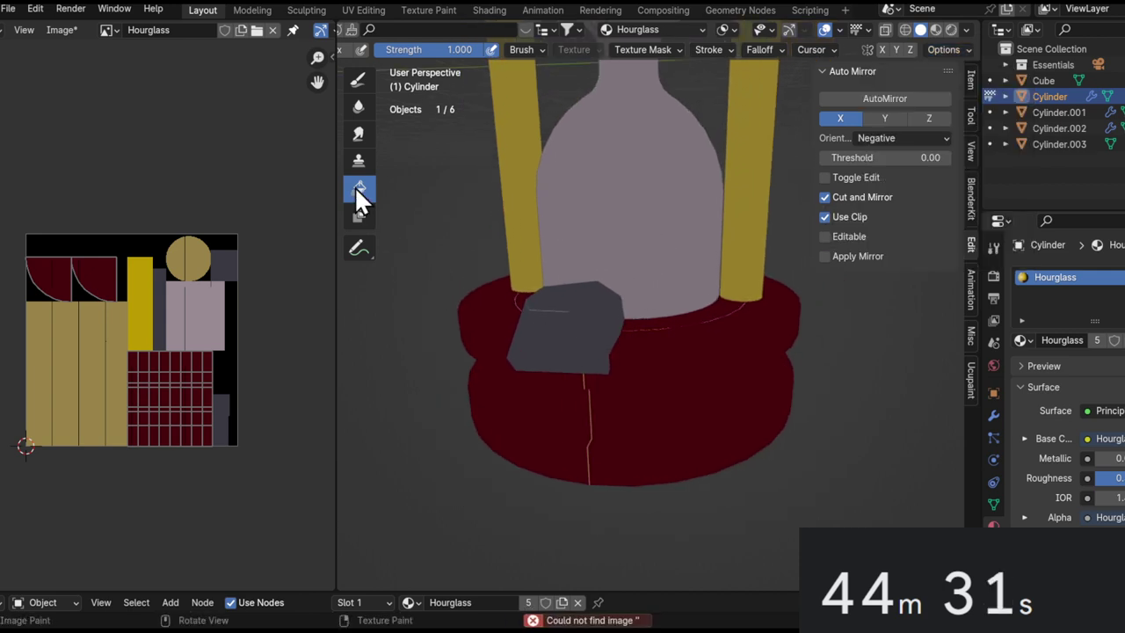
pyautogui.hscroll(-6, 400, 53)
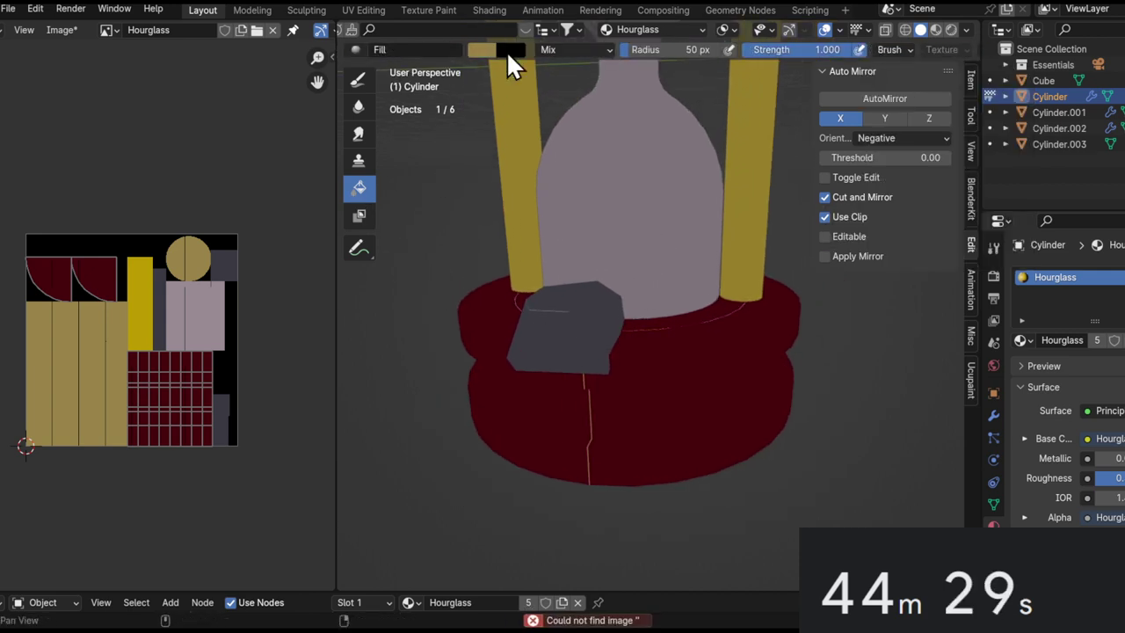
pyautogui.keyDown('shift'); pyautogui.moveTo(616, 179); pyautogui.dragTo(642, 267, button='middle'); pyautogui.keyUp('shift')
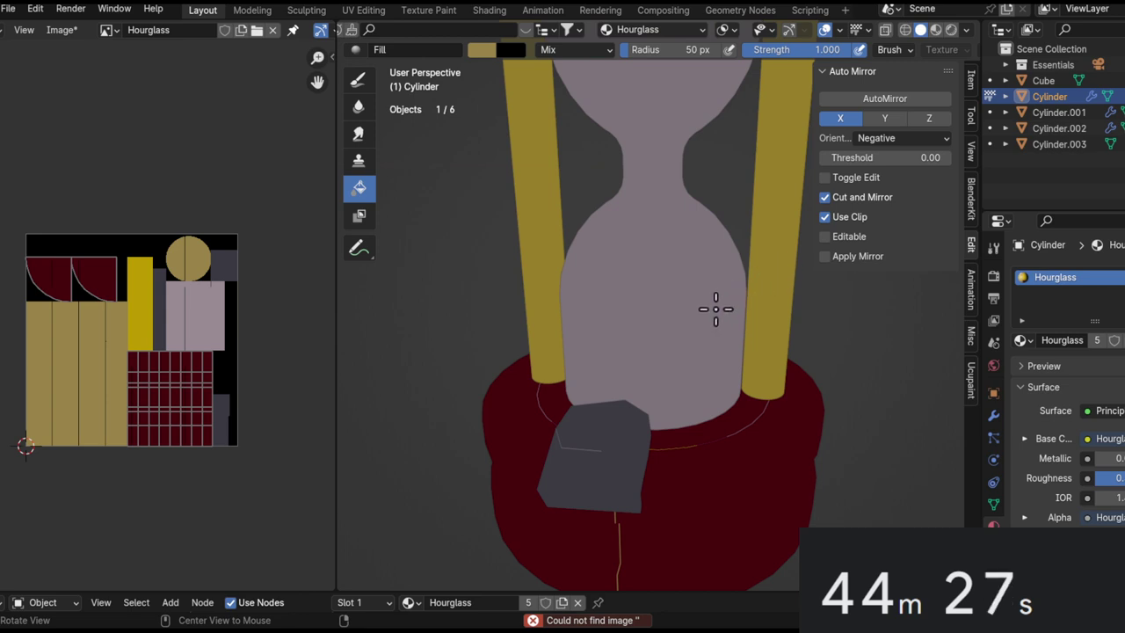
# Rename the object Cylinder.003 as sand and Cylinder.002 as glass.
pyautogui.click(990, 145)
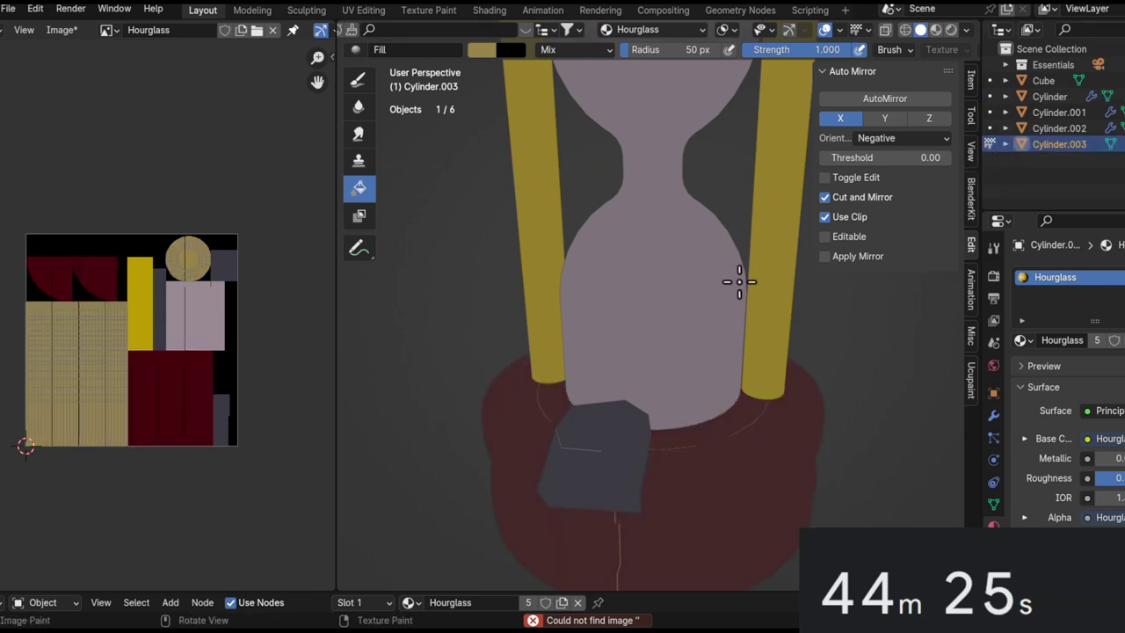
pyautogui.doubleClick(1050, 143)
pyautogui.write('sand')
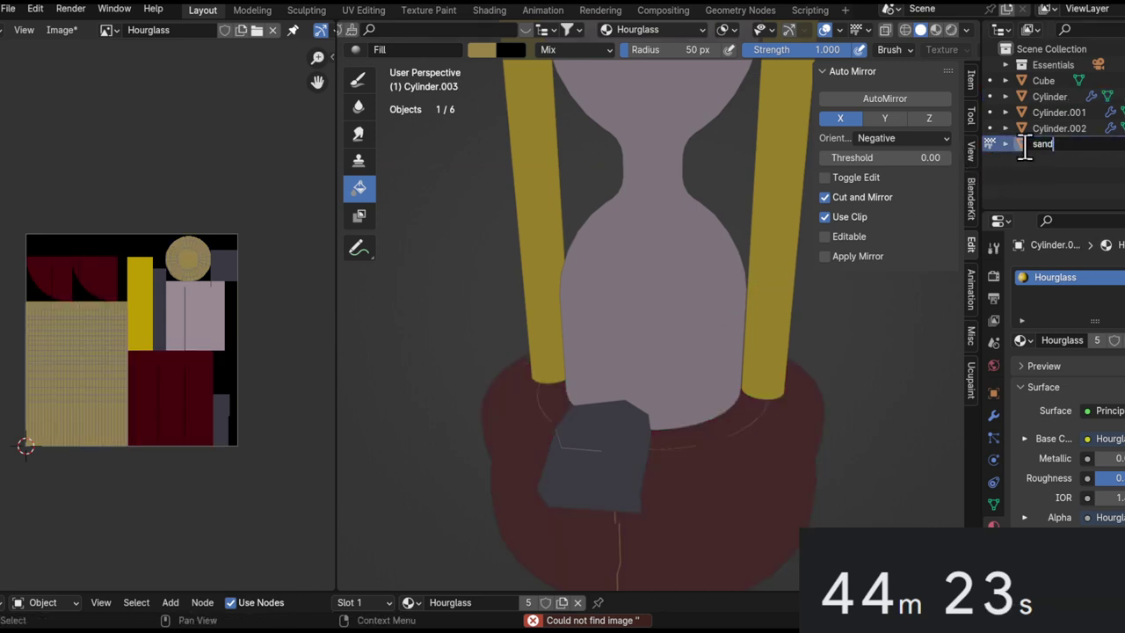
pyautogui.press('Return')
pyautogui.click(991, 128)
pyautogui.doubleClick(1077, 128)
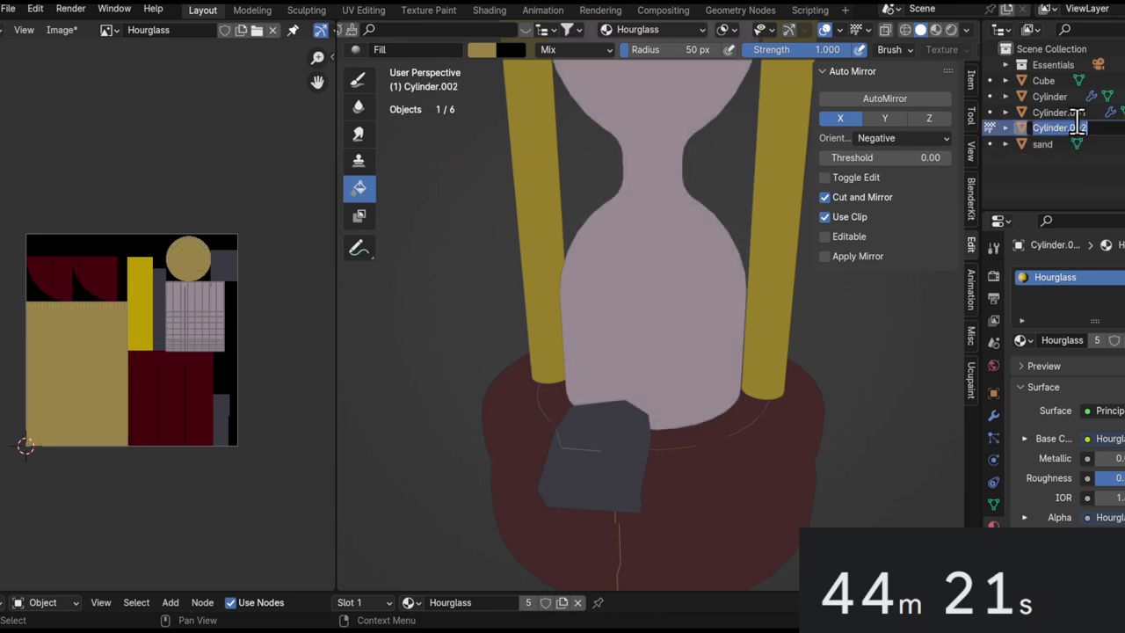
pyautogui.write('glass')
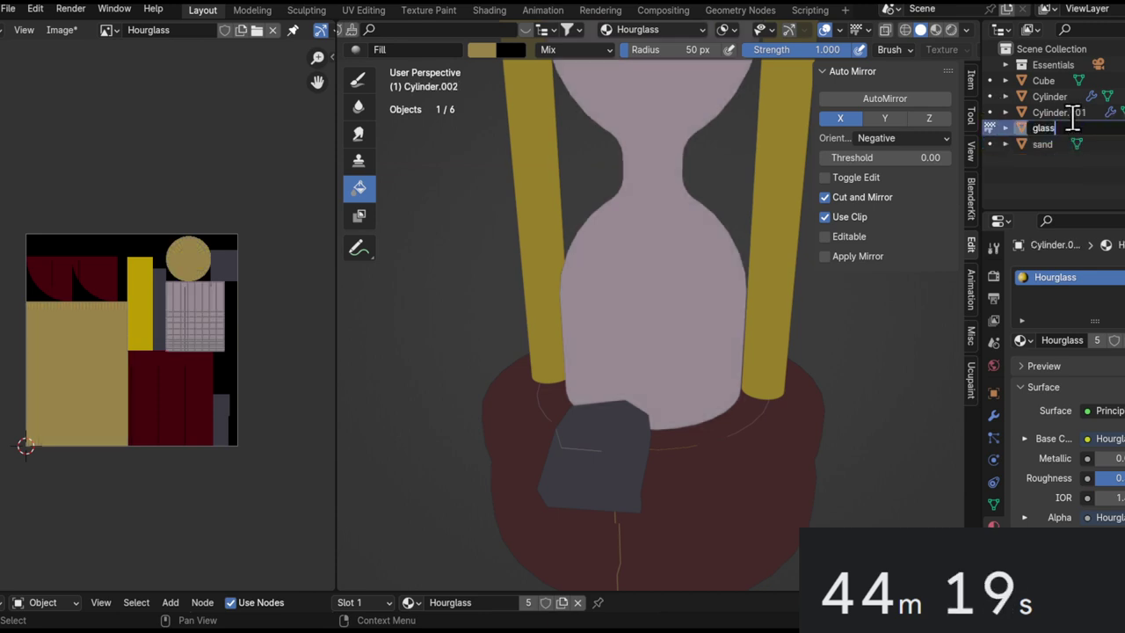
pyautogui.press('Return')
# Rename the pillars object Cylinder.001 as gold and the base and cap object Cylinder as wood.
pyautogui.click(1078, 112)
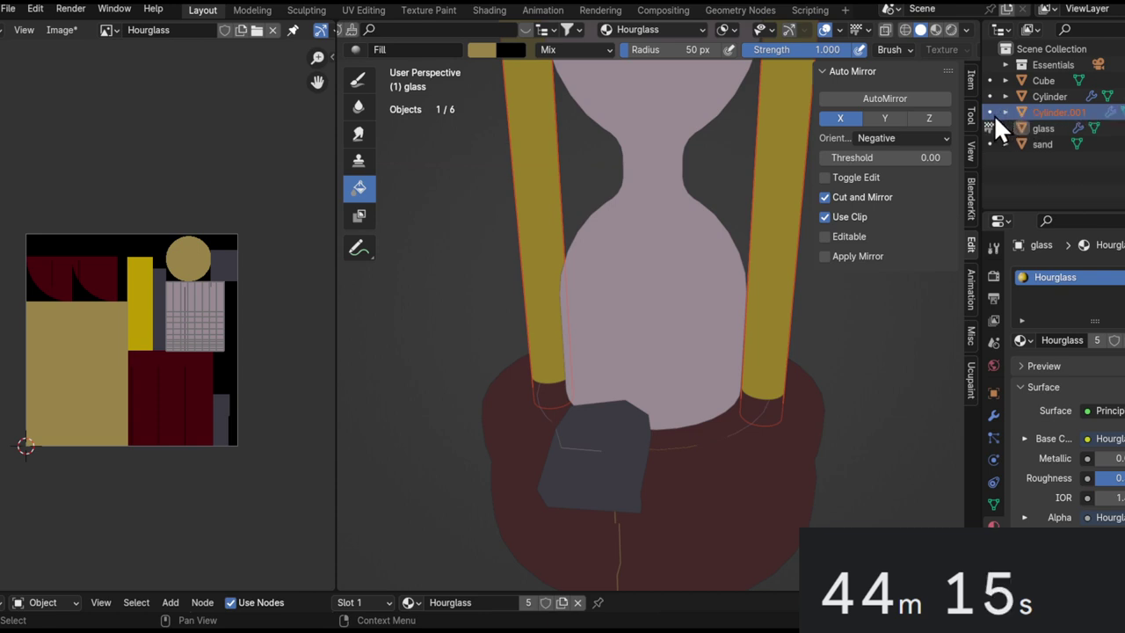
pyautogui.click(994, 114)
pyautogui.doubleClick(1044, 112)
pyautogui.write('gl')
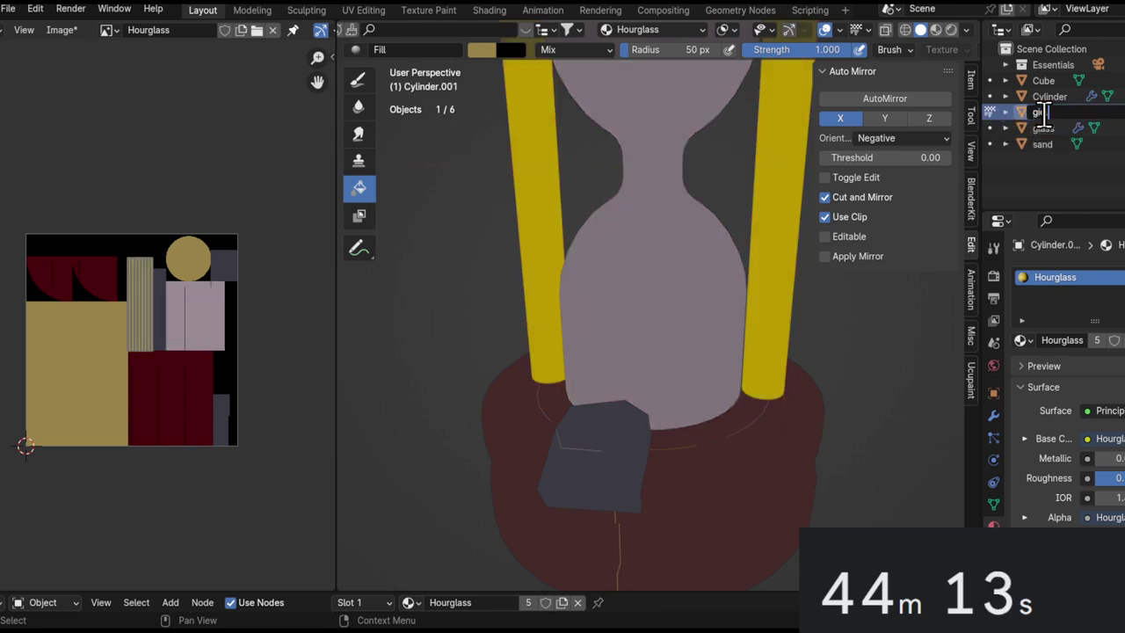
pyautogui.press('Return')
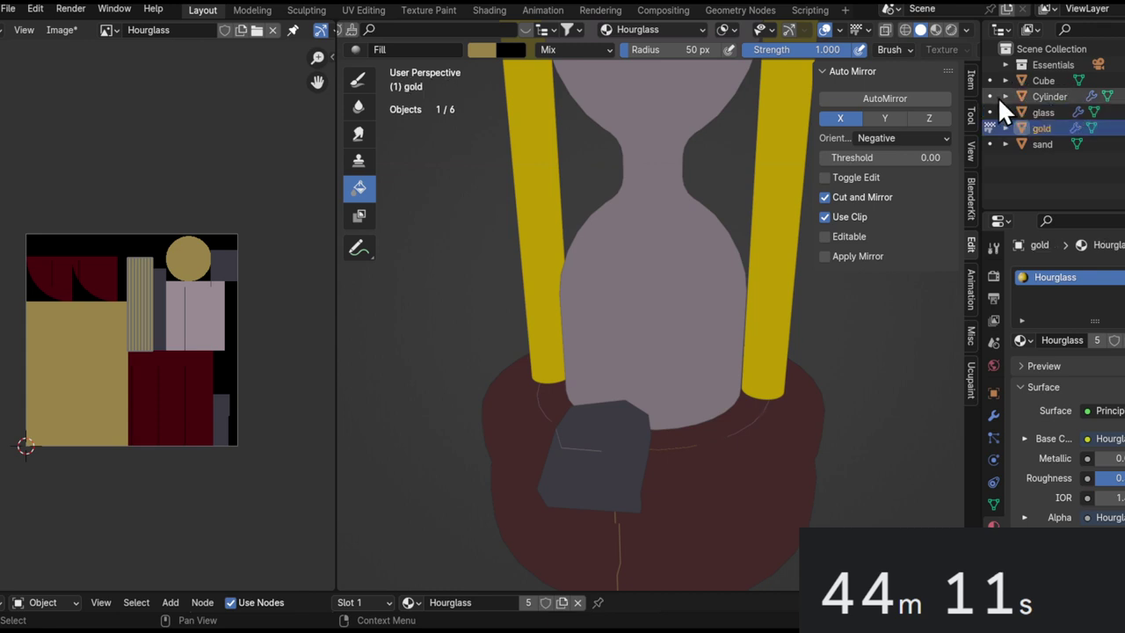
pyautogui.click(997, 96)
pyautogui.doubleClick(1054, 97)
pyautogui.write('woo')
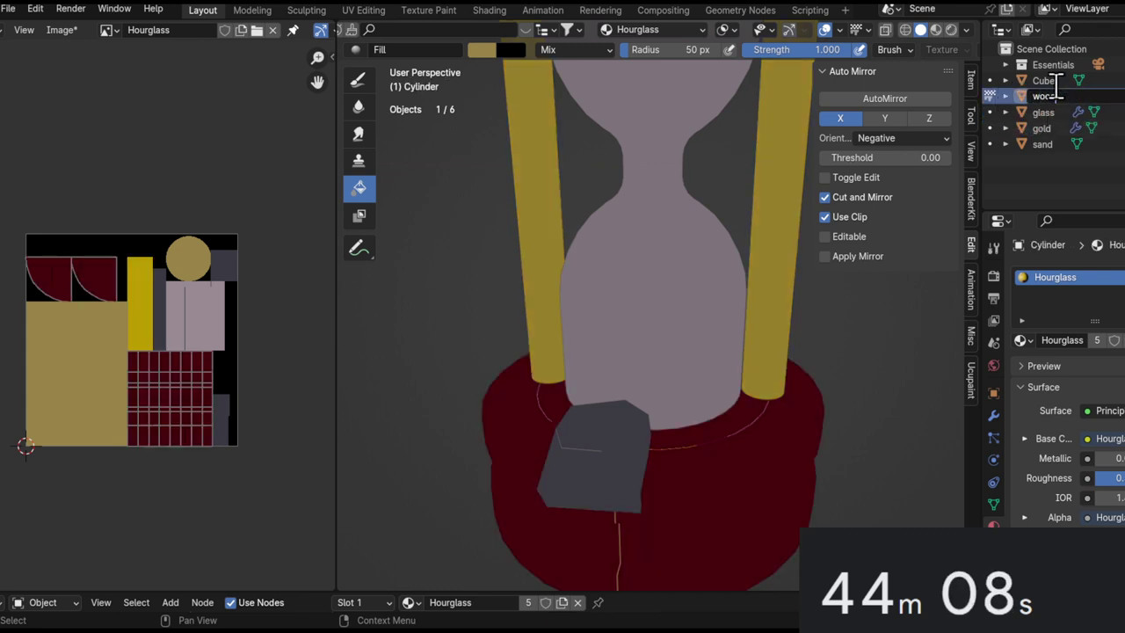
pyautogui.press('Return')
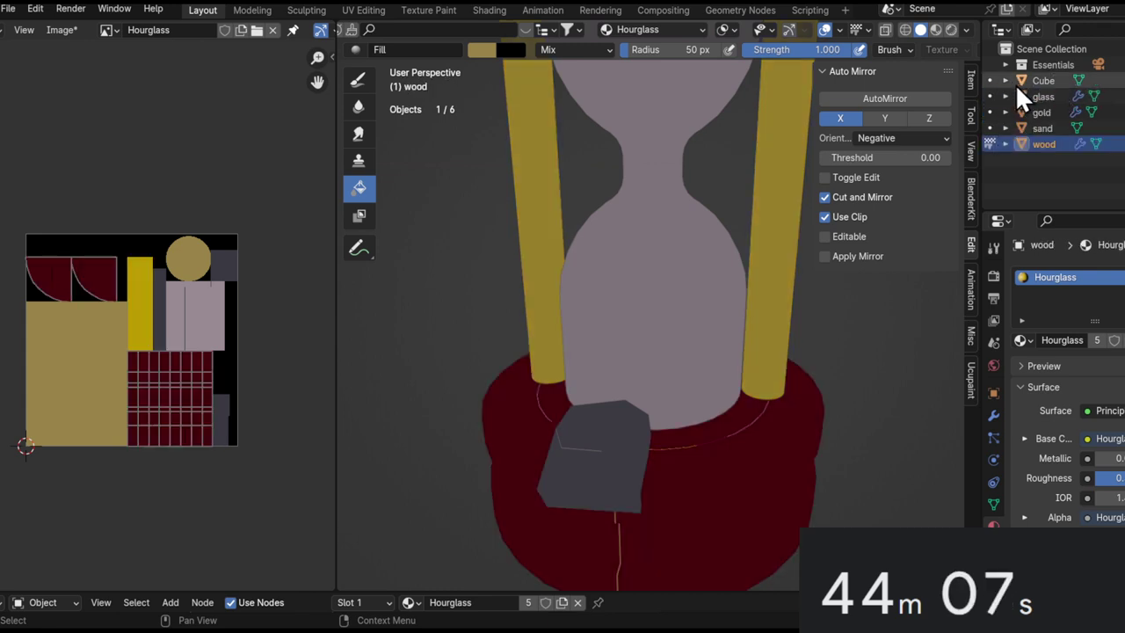
# Rename the stone block object Cube as rune and save the file.
pyautogui.click(989, 80)
pyautogui.doubleClick(1053, 80)
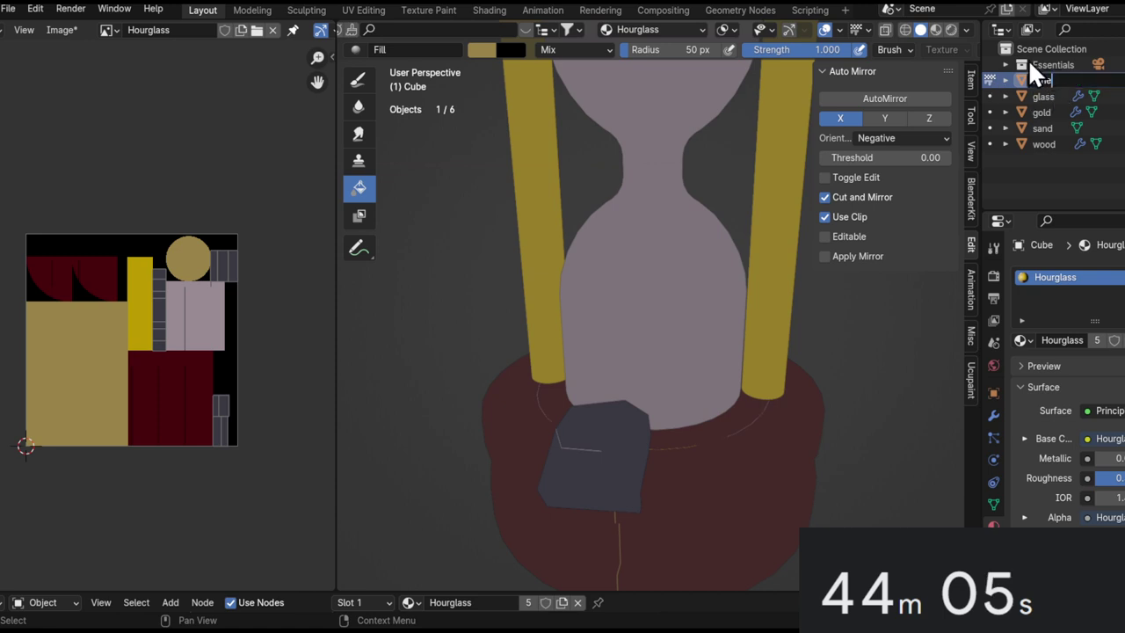
pyautogui.write('rune')
pyautogui.press('Return')
pyautogui.hotkey('ctrl', 's')
# Sample the rune block's dark bluish grey and refill the block, checking the bleed value in the texture paint options.
pyautogui.scroll(-3, 666, 262)
pyautogui.keyDown('alt'); pyautogui.moveTo(671, 273); pyautogui.dragTo(644, 452); pyautogui.keyUp('alt')
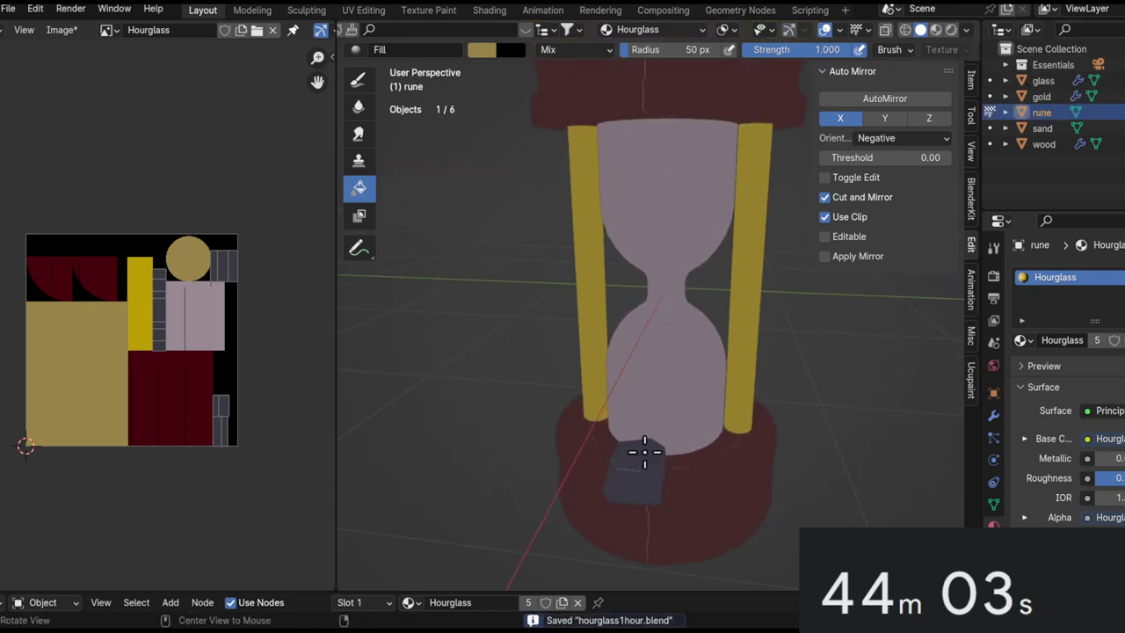
pyautogui.moveTo(653, 472); pyautogui.dragTo(594, 331, button='middle')
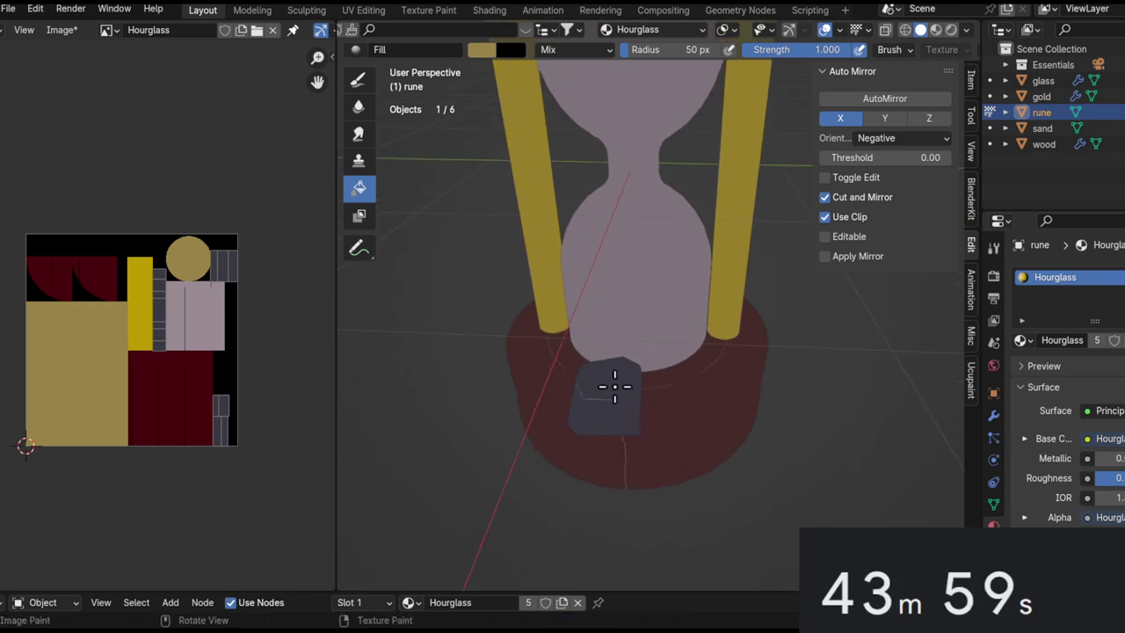
pyautogui.moveTo(609, 377)
pyautogui.mouseDown(button='middle')
pyautogui.moveTo(645, 381)
pyautogui.moveTo(809, 308)
pyautogui.moveTo(620, 369)
pyautogui.moveTo(606, 307)
pyautogui.moveTo(607, 229)
pyautogui.moveTo(605, 306)
pyautogui.moveTo(584, 388)
pyautogui.moveTo(586, 349)
pyautogui.moveTo(751, 158)
pyautogui.mouseUp(button='middle')
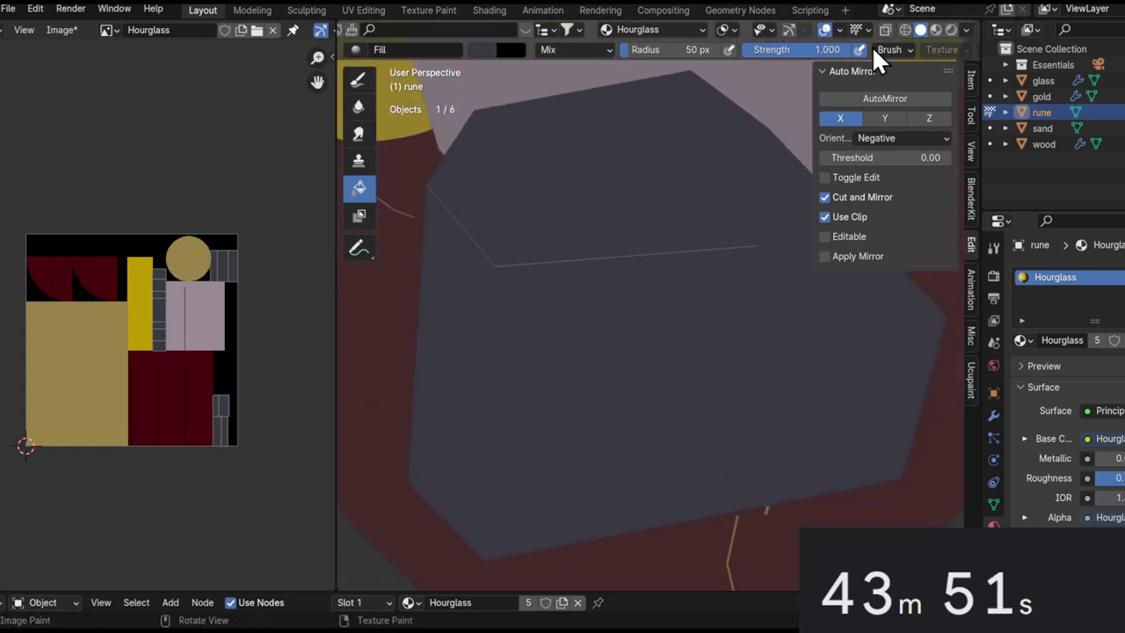
pyautogui.click(967, 29)
pyautogui.click(961, 33)
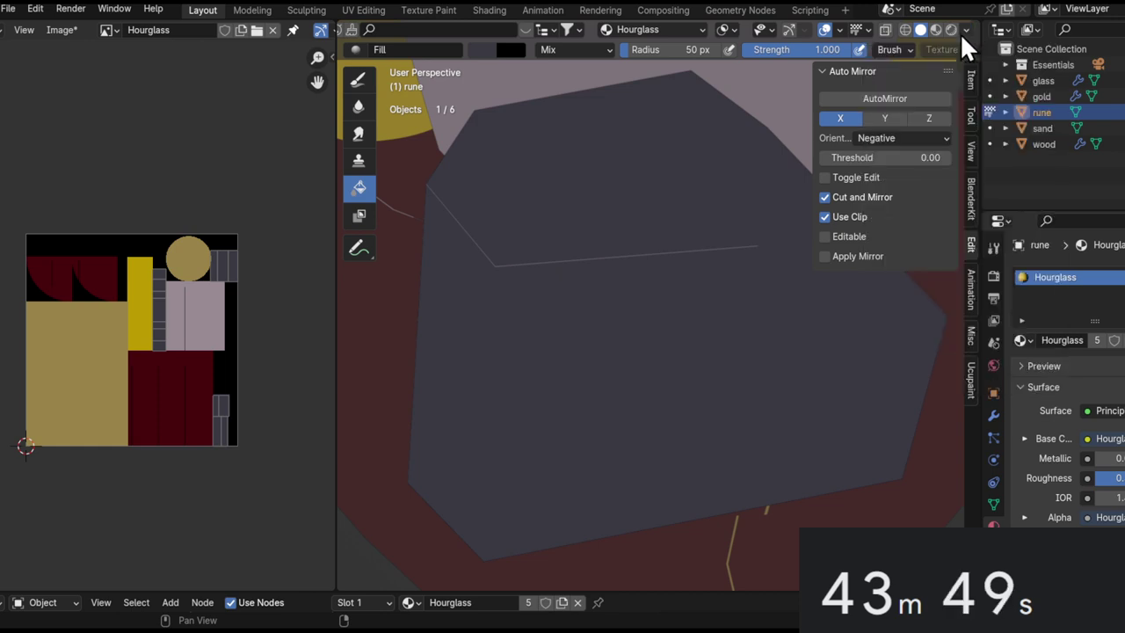
pyautogui.moveTo(813, 51); pyautogui.dragTo(438, 53, button='middle')
pyautogui.click(931, 50)
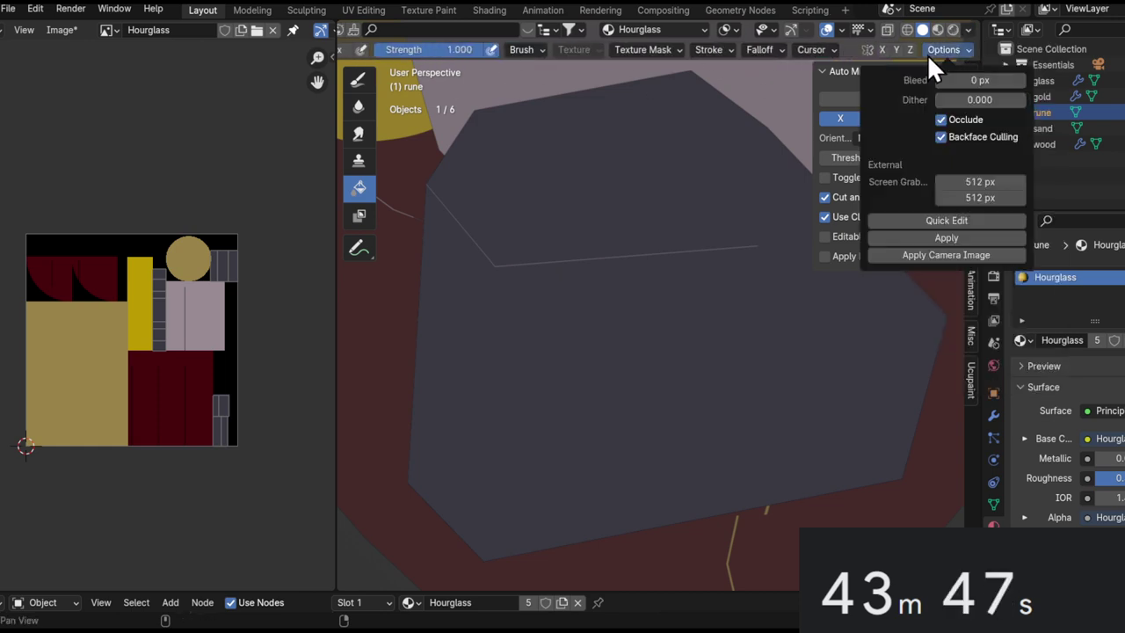
pyautogui.keyDown('ctrl'); pyautogui.moveTo(598, 286); pyautogui.dragTo(610, 449, button='middle'); pyautogui.keyUp('ctrl')
# Switch painting to the wood and the glass in turn and refill each with its own sampled color.
pyautogui.hotkey('alt', 'q')
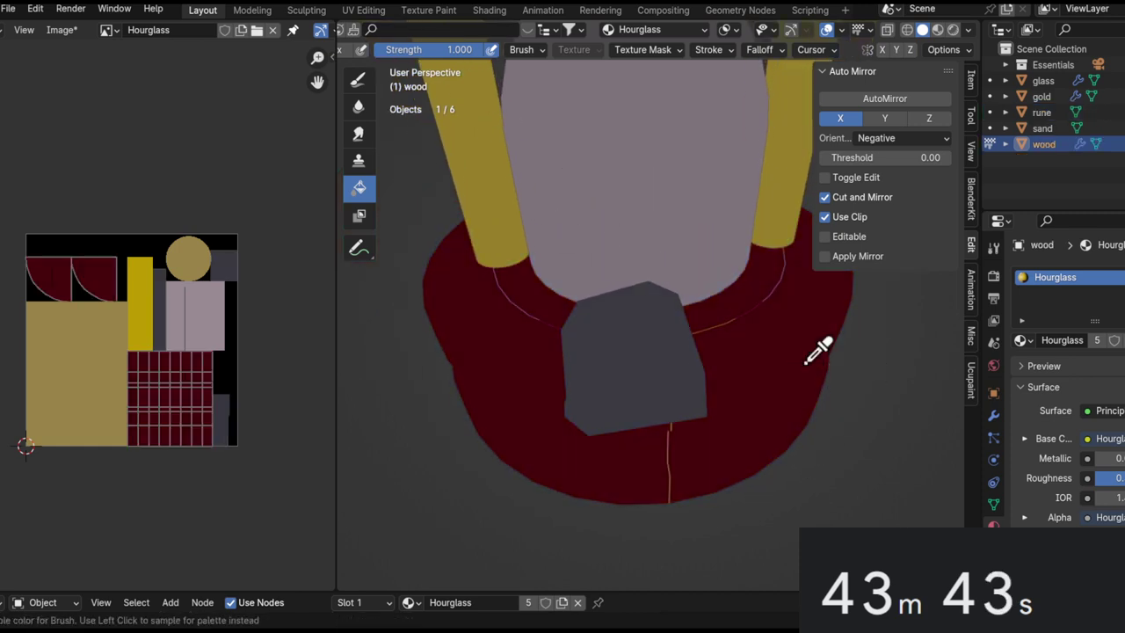
pyautogui.moveTo(723, 390); pyautogui.dragTo(612, 401, button='middle')
pyautogui.hotkey('alt', 'q')
pyautogui.moveTo(595, 351); pyautogui.dragTo(664, 292, button='middle')
pyautogui.hotkey('alt', 'q')
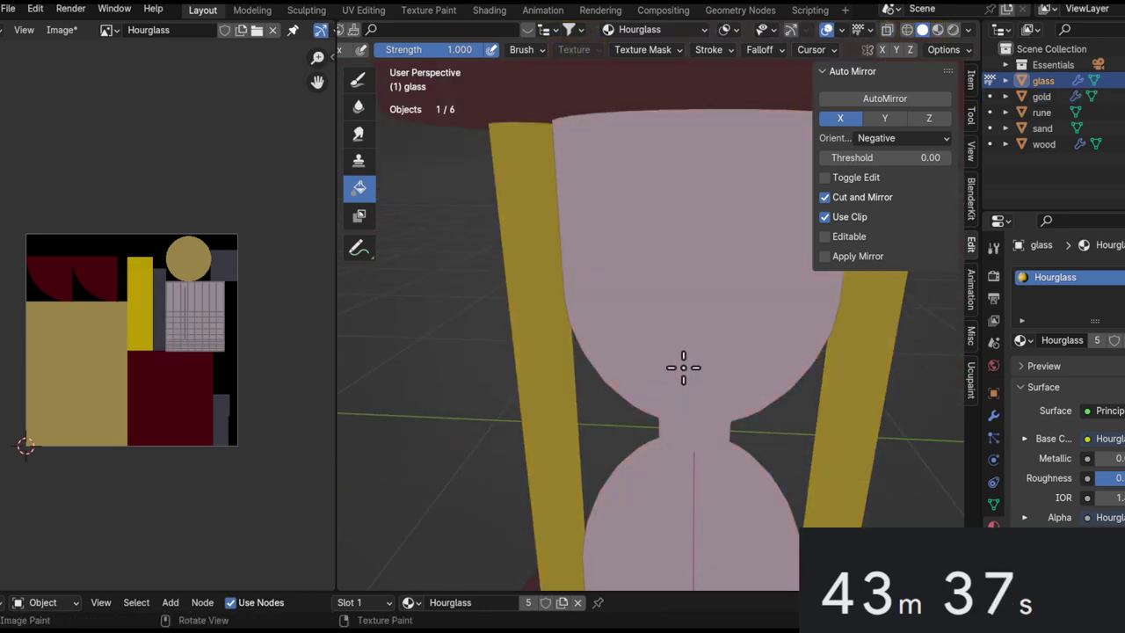
pyautogui.scroll(-2, 686, 359)
pyautogui.keyDown('alt'); pyautogui.moveTo(684, 299); pyautogui.dragTo(678, 387); pyautogui.keyUp('alt')
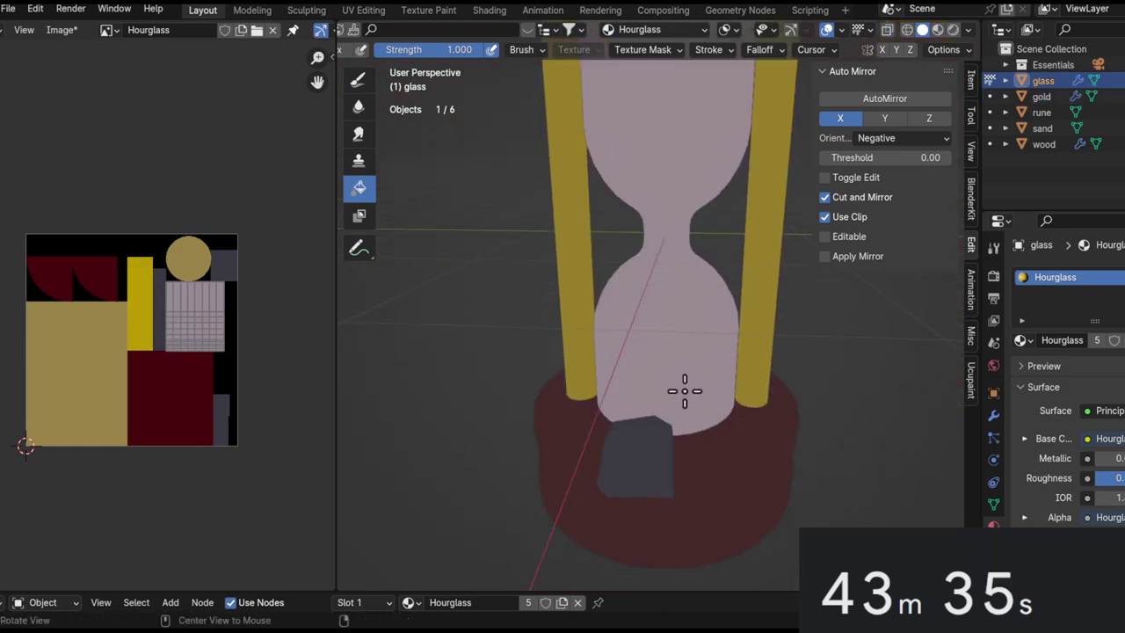
# Switch texture painting to the sand object and pick up its sandy yellow as the brush color.
pyautogui.hotkey('ctrl', 'Tab')
pyautogui.moveTo(615, 430); pyautogui.dragTo(924, 222, button='middle')
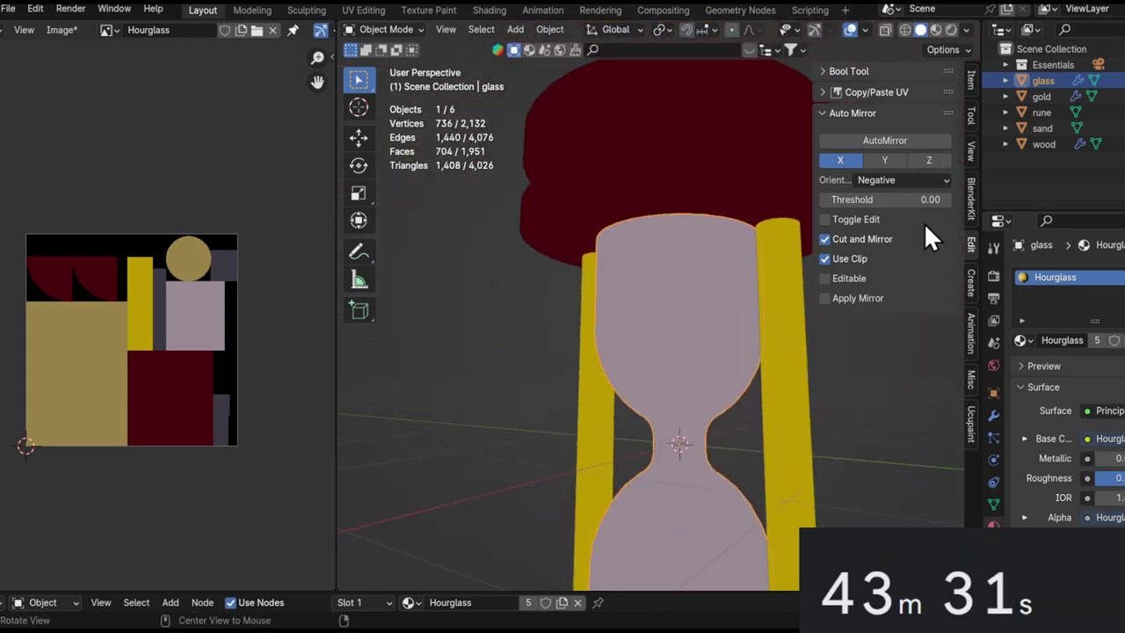
pyautogui.click(1041, 134)
pyautogui.keyDown('alt'); pyautogui.keyDown('shift'); pyautogui.moveTo(783, 424); pyautogui.dragTo(725, 257); pyautogui.keyUp('shift'); pyautogui.keyUp('alt')
pyautogui.hotkey('ctrl', 'Tab')
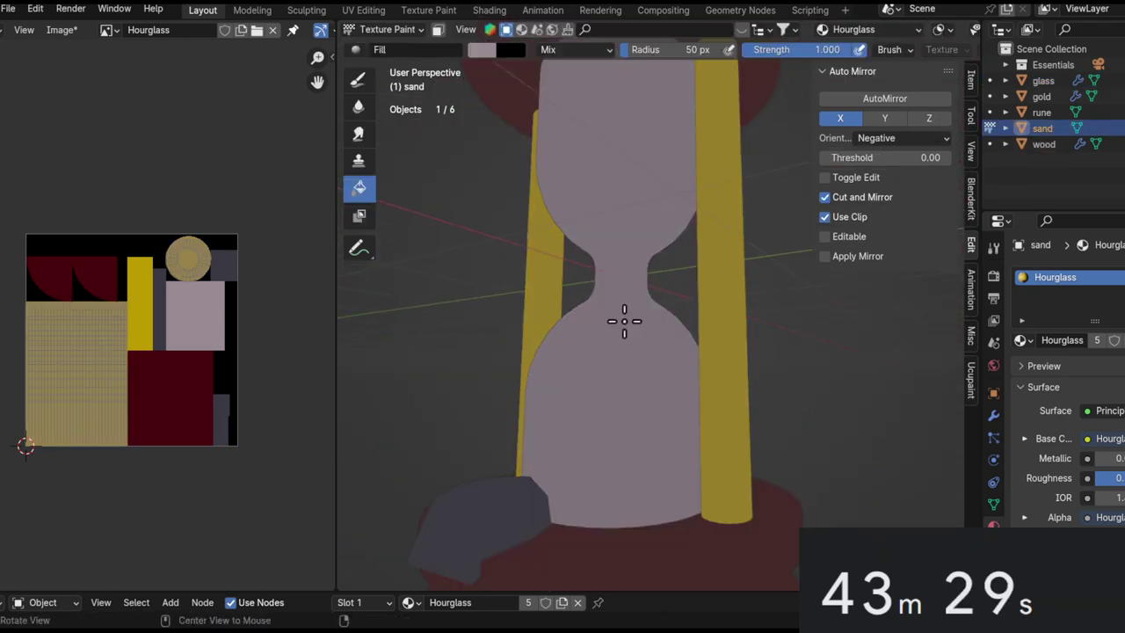
pyautogui.keyDown('alt'); pyautogui.moveTo(624, 319); pyautogui.dragTo(626, 373); pyautogui.keyUp('alt')
pyautogui.hotkey('shift', 'x')
pyautogui.scroll(-3, 621, 381)
pyautogui.moveTo(620, 381)
pyautogui.mouseDown(button='middle')
pyautogui.moveTo(645, 382)
pyautogui.moveTo(672, 403)
pyautogui.moveTo(688, 396)
pyautogui.mouseUp(button='middle')
# Leave Texture Paint mode on the sand and save the file.
pyautogui.hotkey('ctrl', 'Tab')
pyautogui.moveTo(562, 403)
pyautogui.mouseDown(button='middle')
pyautogui.moveTo(645, 313)
pyautogui.moveTo(639, 450)
pyautogui.mouseUp(button='middle')
pyautogui.hotkey('ctrl', 's')
pyautogui.moveTo(641, 408); pyautogui.dragTo(625, 476, button='middle')
pyautogui.scroll(-1, 625, 475)
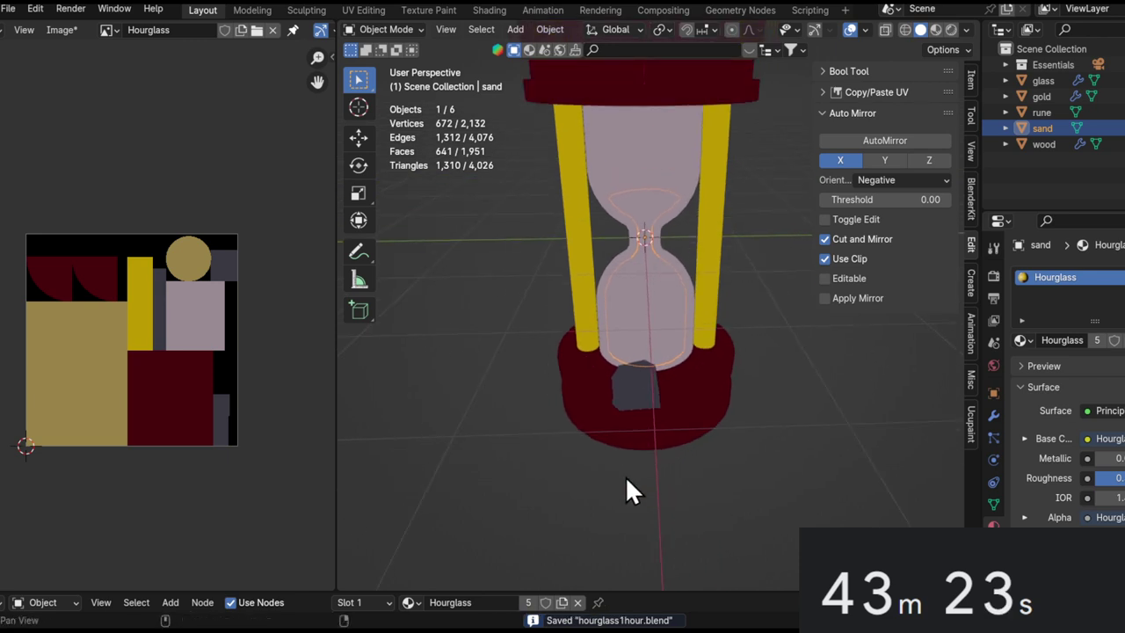
pyautogui.click(623, 434)
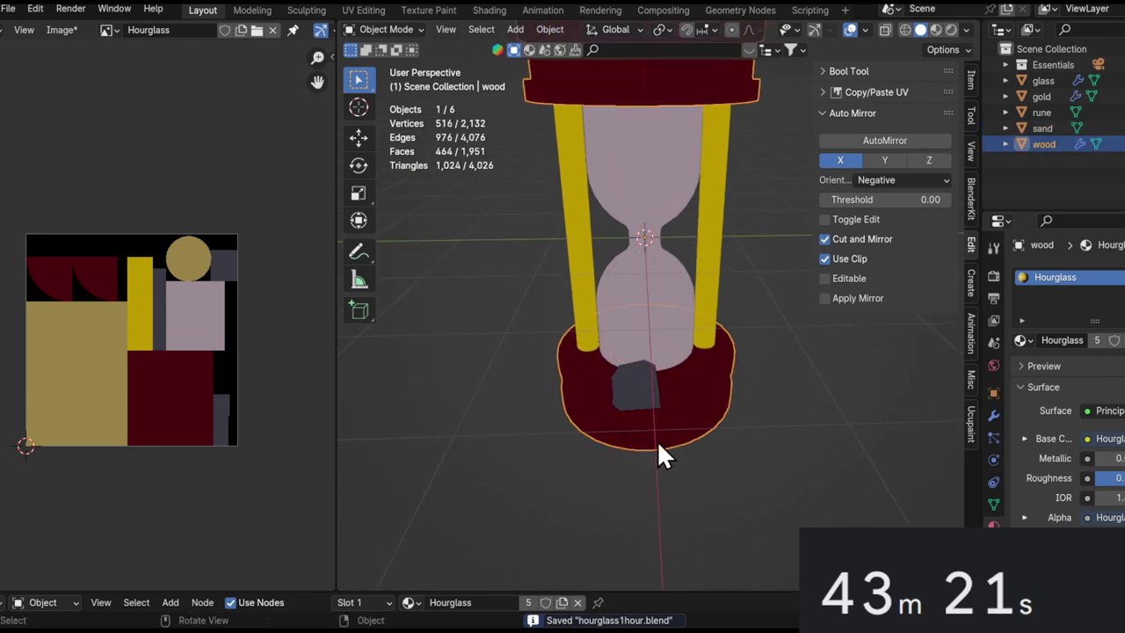
pyautogui.click(634, 373)
pyautogui.click(688, 380)
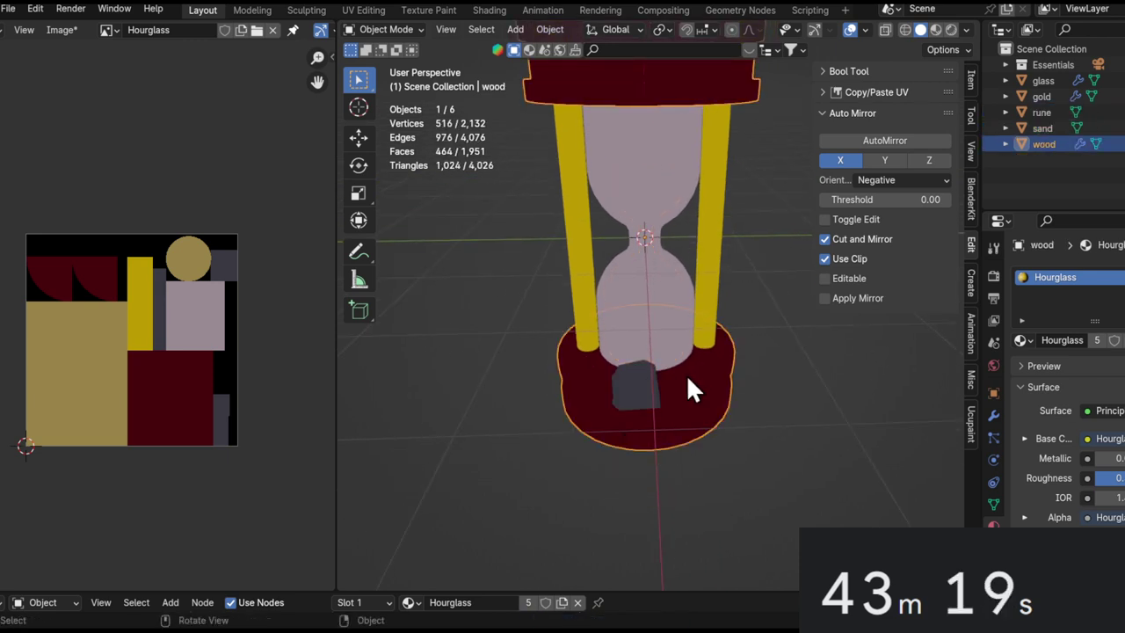
pyautogui.press('KP_Divide')
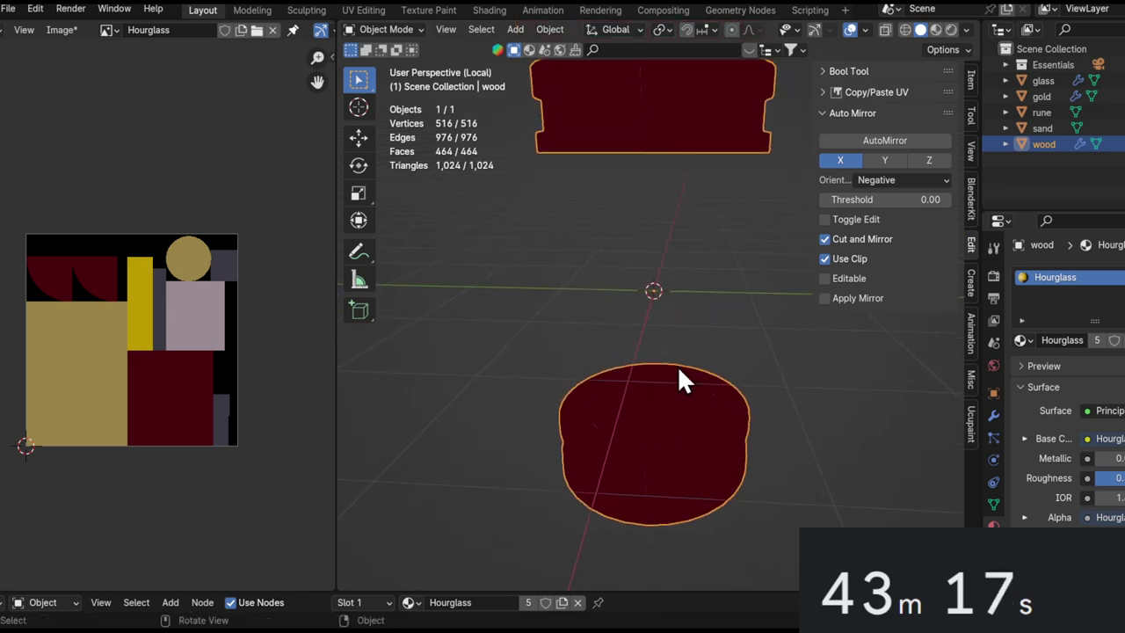
pyautogui.press('KP_Divide')
# Isolate the glass and wood objects together in Local View.
pyautogui.click(682, 329)
pyautogui.keyDown('shift'); pyautogui.click(718, 390); pyautogui.keyUp('shift')
pyautogui.press('KP_Divide')
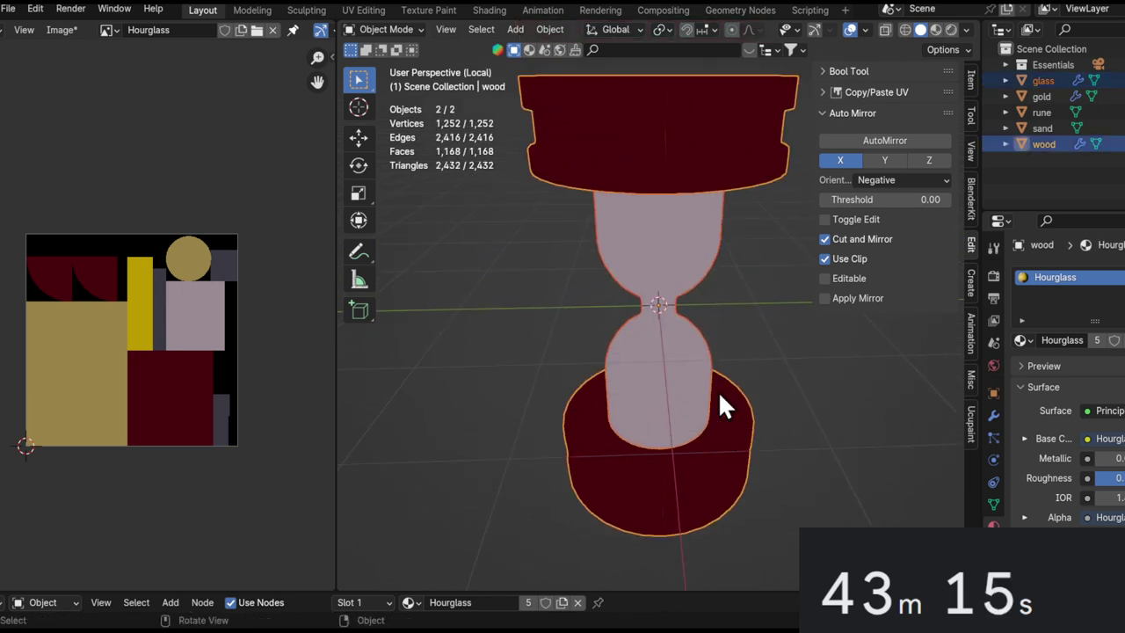
# Select only the wood object, enter Texture Paint mode, and widen the 3D viewport against the image editor.
pyautogui.click(763, 445)
pyautogui.keyDown('shift'); pyautogui.moveTo(755, 446); pyautogui.dragTo(757, 336, button='middle'); pyautogui.keyUp('shift')
pyautogui.hotkey('ctrl', 'Tab')
pyautogui.click(913, 251)
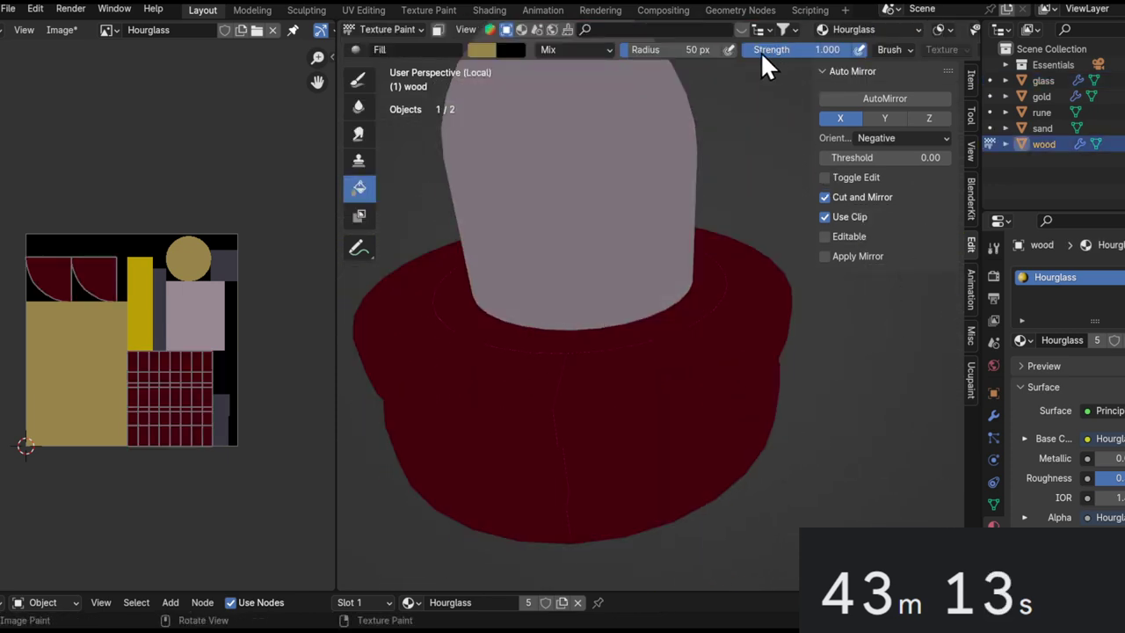
pyautogui.moveTo(337, 211); pyautogui.dragTo(166, 254)
# Switch to the Draw brush and set its color to a dark reddish brown with value 0.335.
pyautogui.click(186, 81)
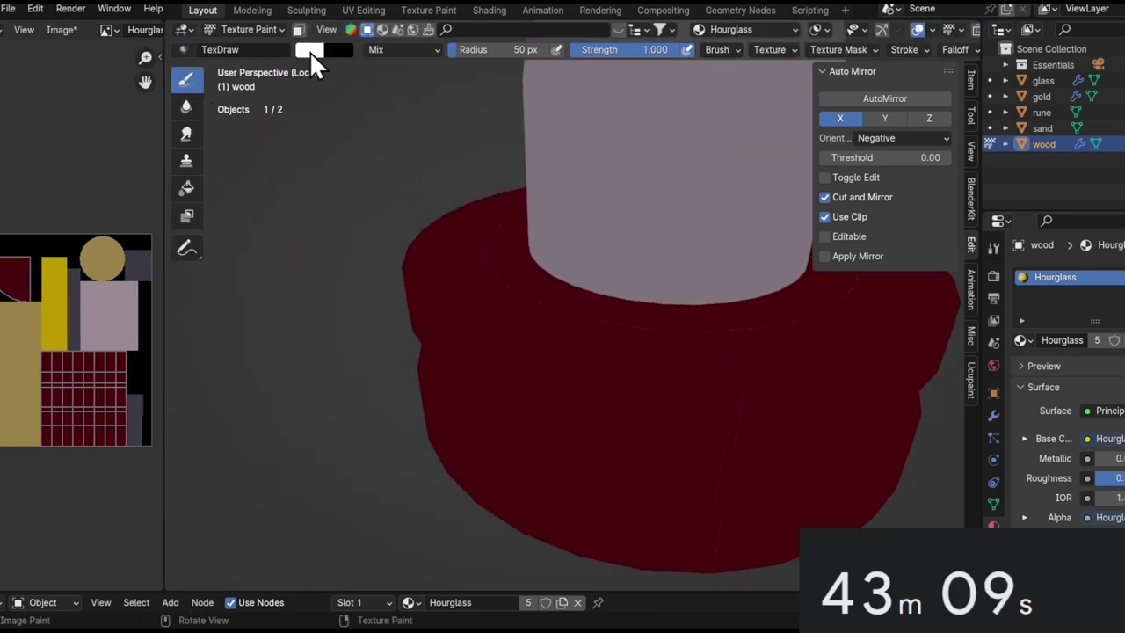
pyautogui.click(310, 51)
pyautogui.moveTo(454, 132)
pyautogui.mouseDown()
pyautogui.moveTo(455, 170)
pyautogui.moveTo(455, 158)
pyautogui.mouseUp()
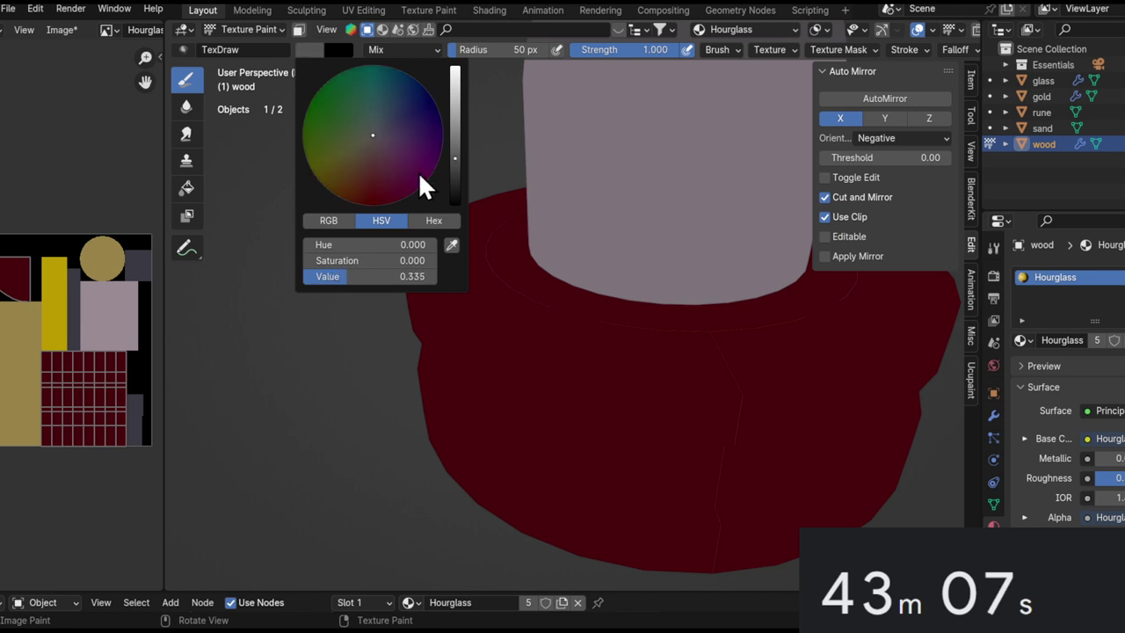
pyautogui.moveTo(361, 178); pyautogui.dragTo(360, 181)
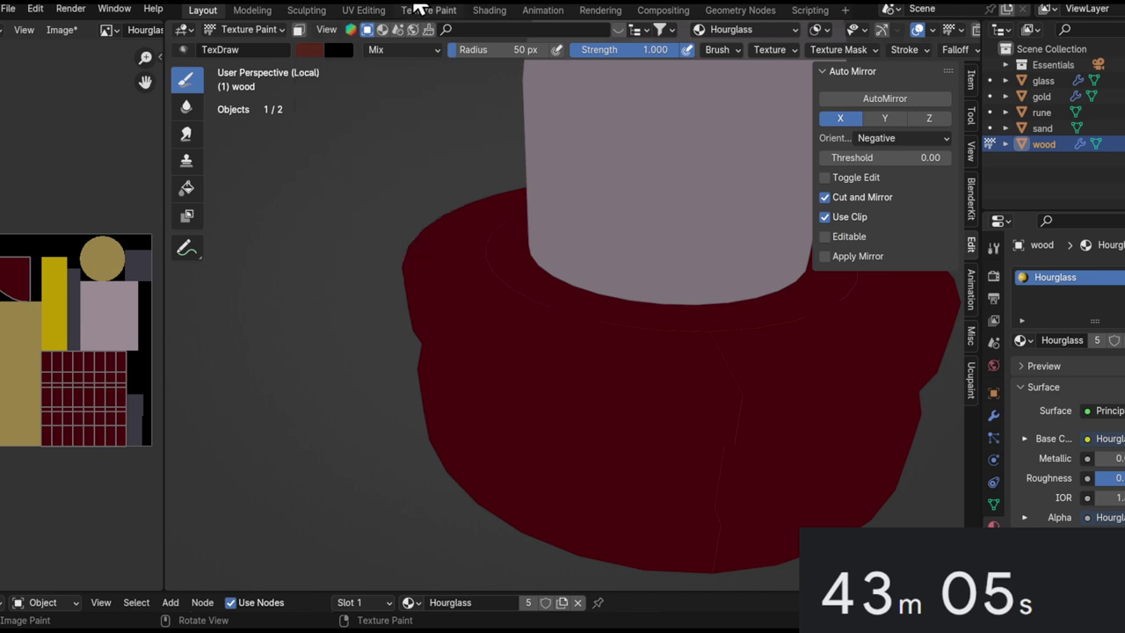
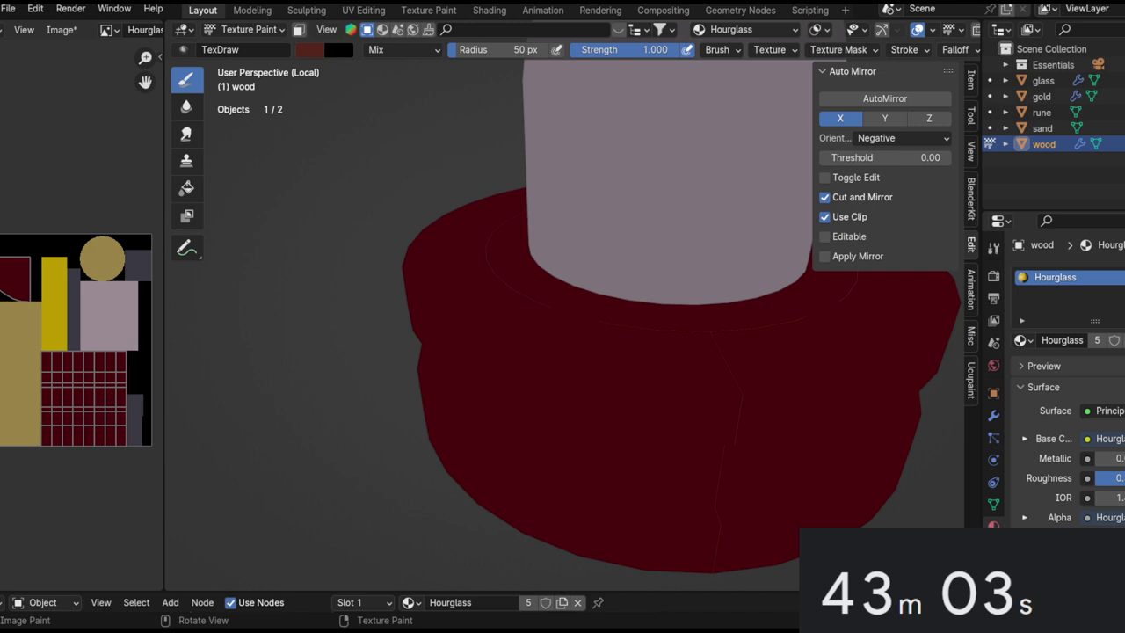
# Widen the image editor and switch the wood object from Texture Paint back to Object Mode.
pyautogui.scroll(8, 725, 312)
pyautogui.moveTo(721, 392); pyautogui.dragTo(747, 498, button='middle')
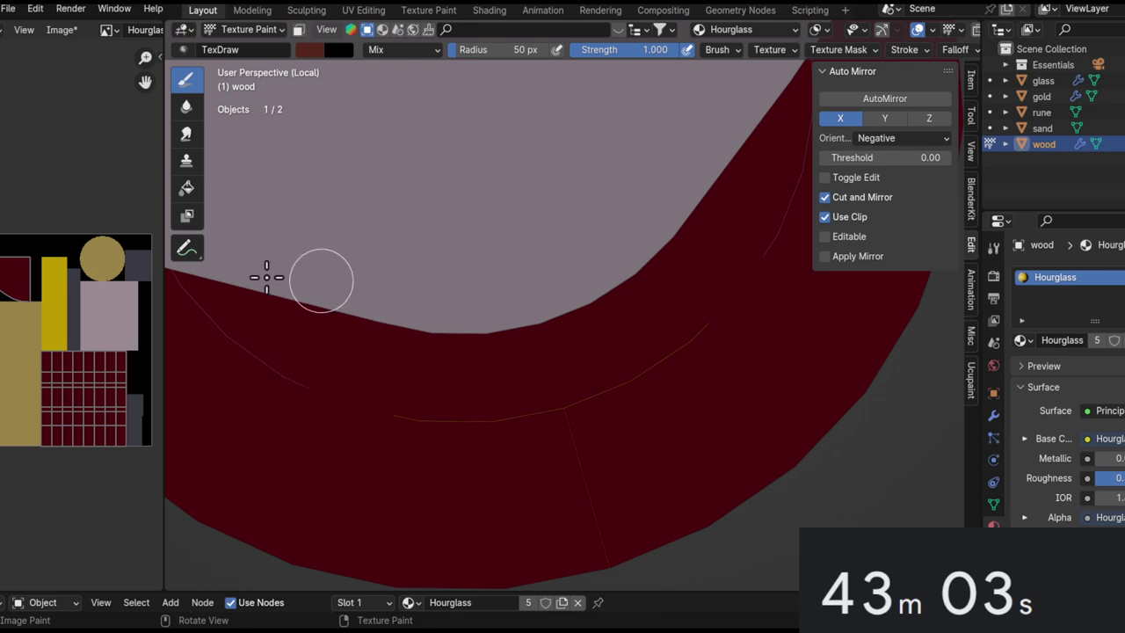
pyautogui.scroll(-2, 104, 254)
pyautogui.moveTo(166, 307); pyautogui.dragTo(243, 331)
pyautogui.press('Tab')
pyautogui.scroll(-6, 464, 325)
pyautogui.moveTo(465, 324)
pyautogui.keyDown('alt'); pyautogui.mouseDown()
pyautogui.moveTo(620, 293)
pyautogui.moveTo(581, 302)
pyautogui.mouseUp(); pyautogui.keyUp('alt')
pyautogui.press('Tab')
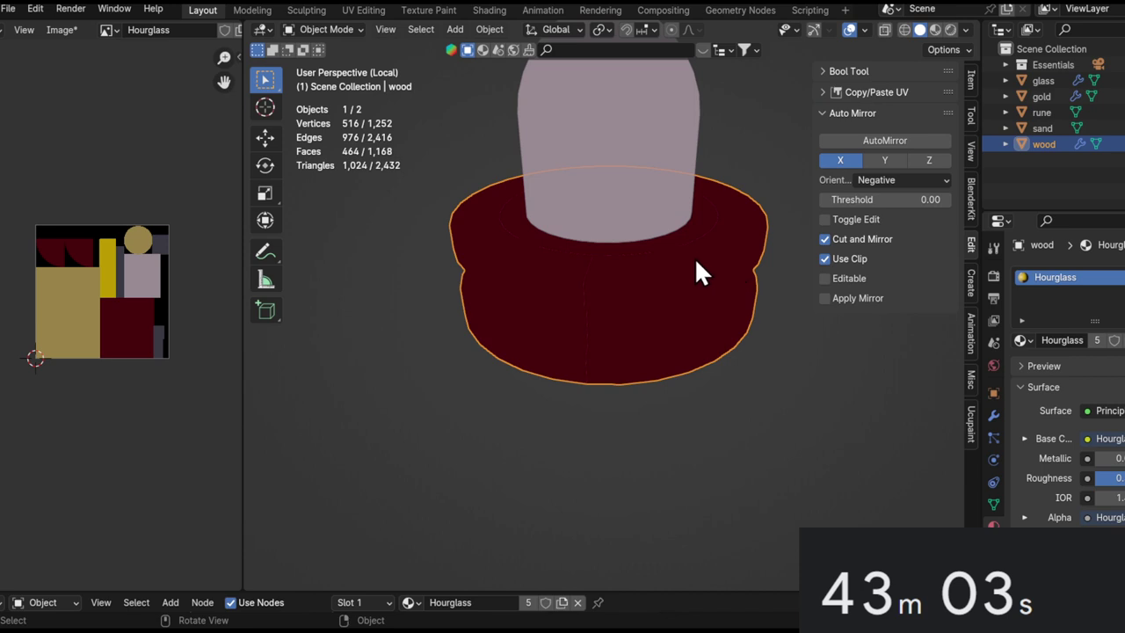
# Leave the local view and open all five hourglass objects together in Edit Mode.
pyautogui.press('/')
pyautogui.scroll(-2, 661, 225)
pyautogui.moveTo(661, 226); pyautogui.dragTo(601, 372, button='middle')
pyautogui.keyDown('shift'); pyautogui.moveTo(601, 373); pyautogui.dragTo(574, 459, button='middle'); pyautogui.keyUp('shift')
pyautogui.press('a')
pyautogui.keyDown('shift'); pyautogui.moveTo(657, 437); pyautogui.dragTo(625, 335, button='middle'); pyautogui.keyUp('shift')
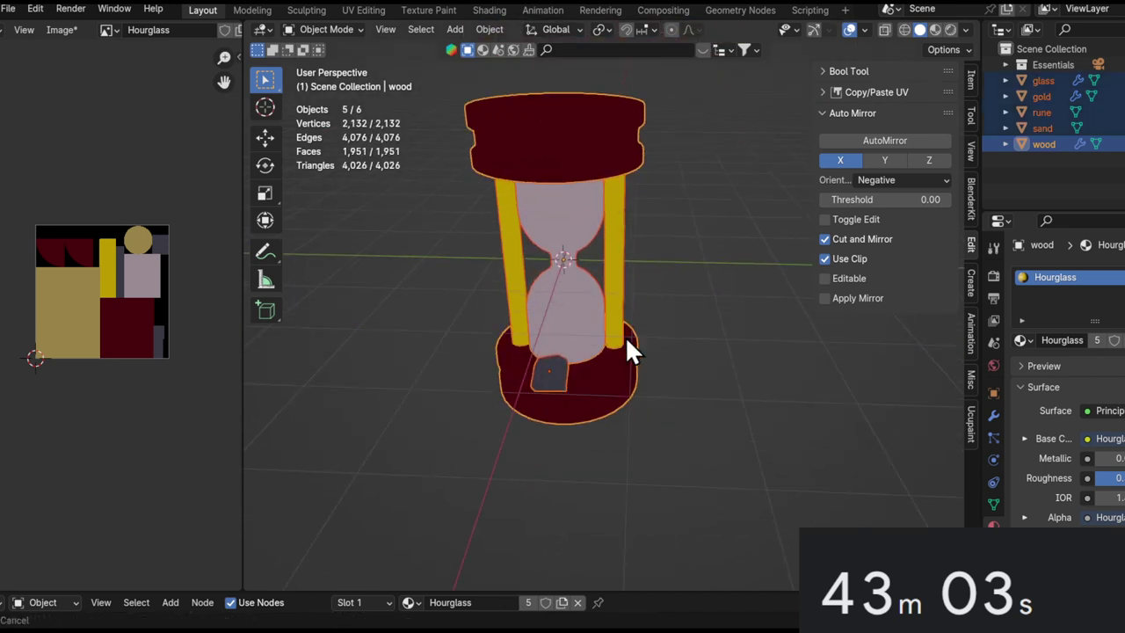
pyautogui.press('Tab')
pyautogui.scroll(4, 131, 284)
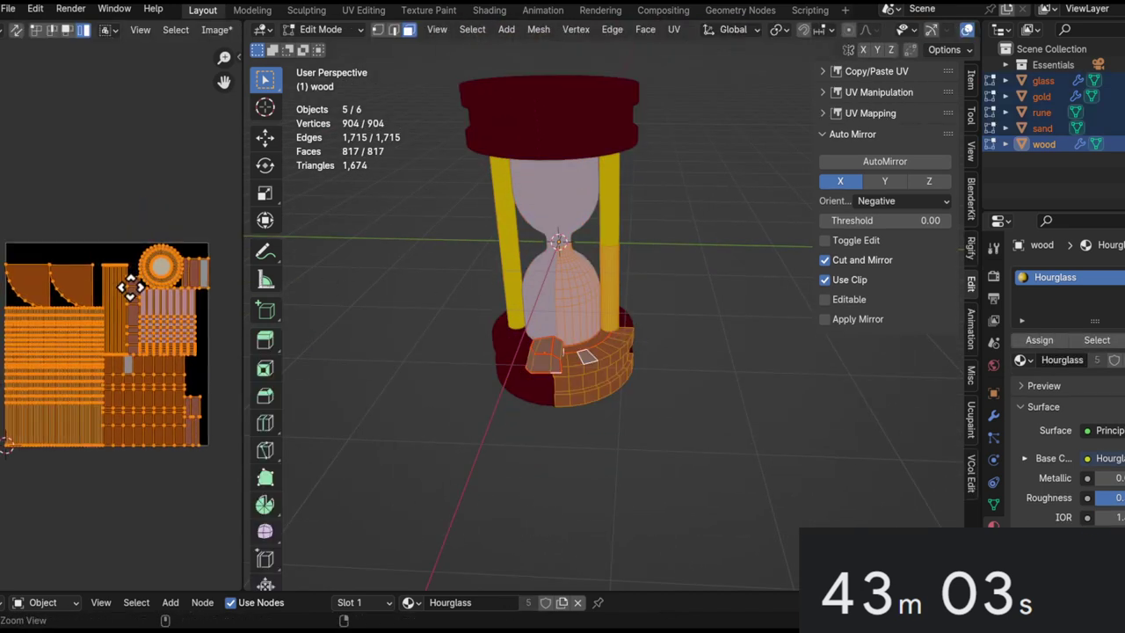
# Set the UV pivot to individual origins and scale all UV islands down slightly.
pyautogui.moveTo(167, 30); pyautogui.dragTo(0, 41, button='middle')
pyautogui.click(111, 33)
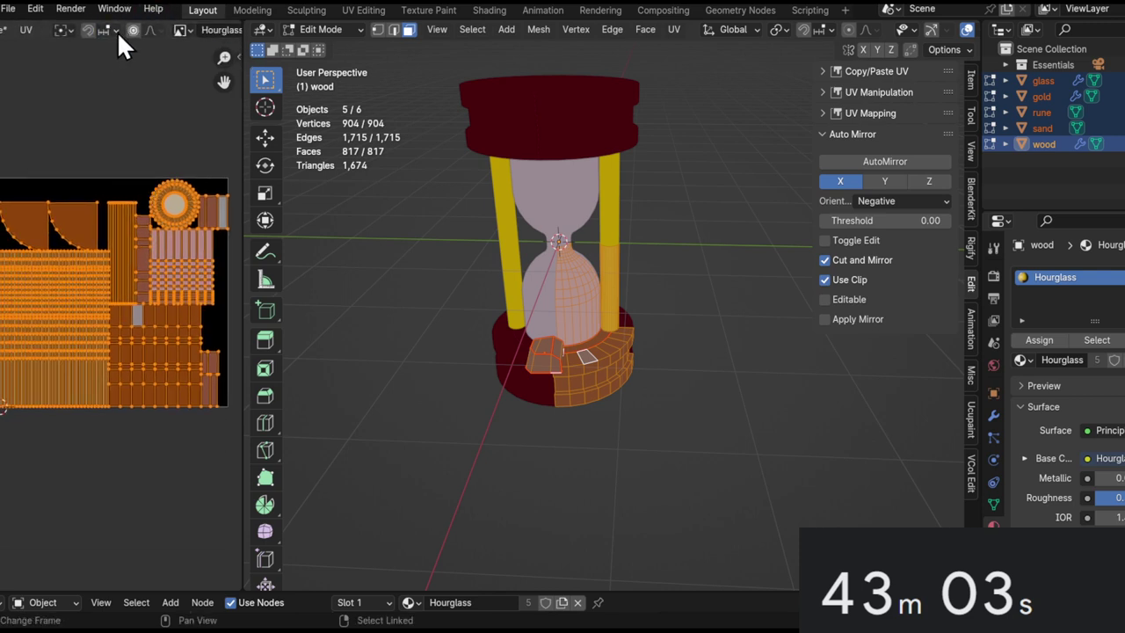
pyautogui.click(68, 35)
pyautogui.click(91, 103)
pyautogui.press('s')
pyautogui.click(225, 397)
# Shrink the UV islands a little more to widen the gaps between them, comparing the result with the previous scale.
pyautogui.scroll(4, 142, 342)
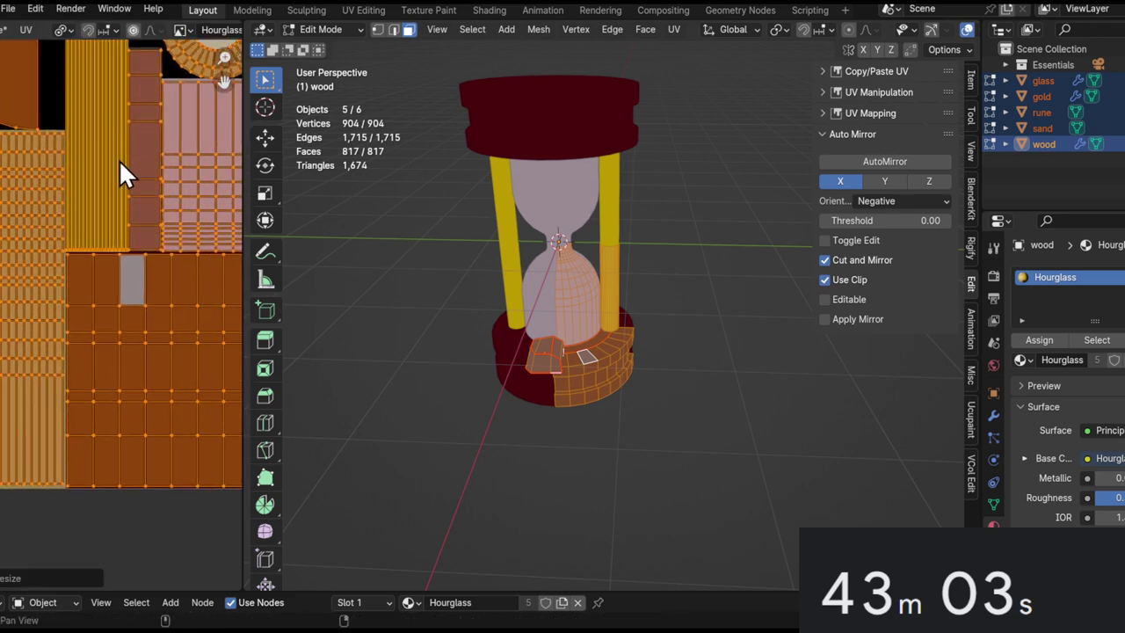
pyautogui.moveTo(123, 159); pyautogui.dragTo(161, 255, button='middle')
pyautogui.scroll(2, 166, 261)
pyautogui.press('s')
pyautogui.click(155, 258)
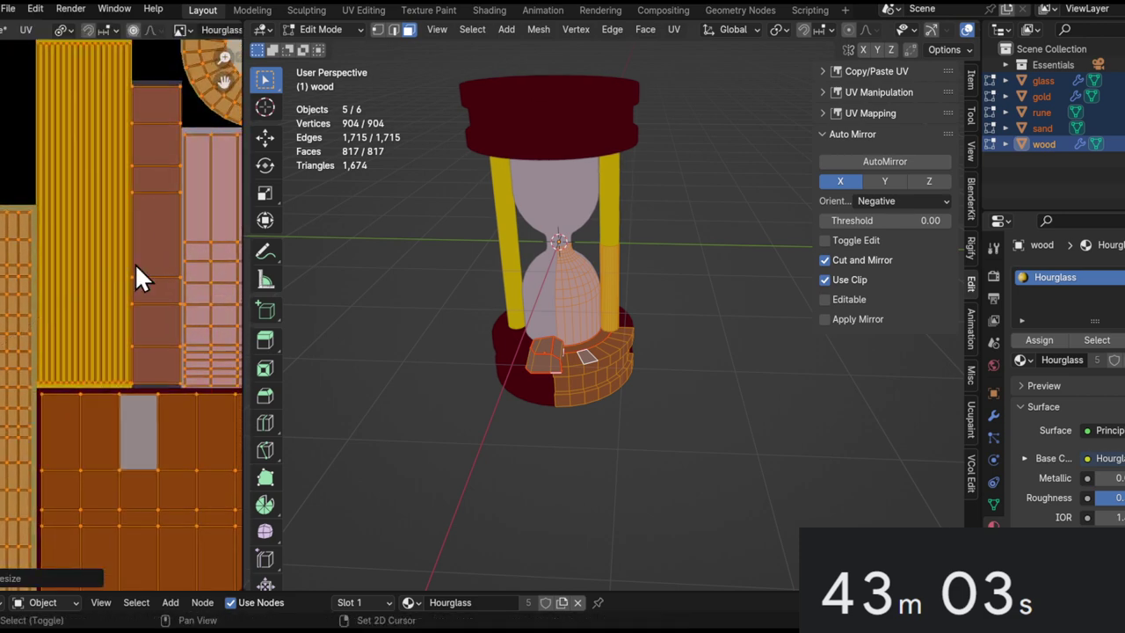
pyautogui.keyDown('ctrl'); pyautogui.moveTo(139, 298); pyautogui.dragTo(128, 157, button='middle'); pyautogui.keyUp('ctrl')
pyautogui.hotkey('ctrl', 'z')
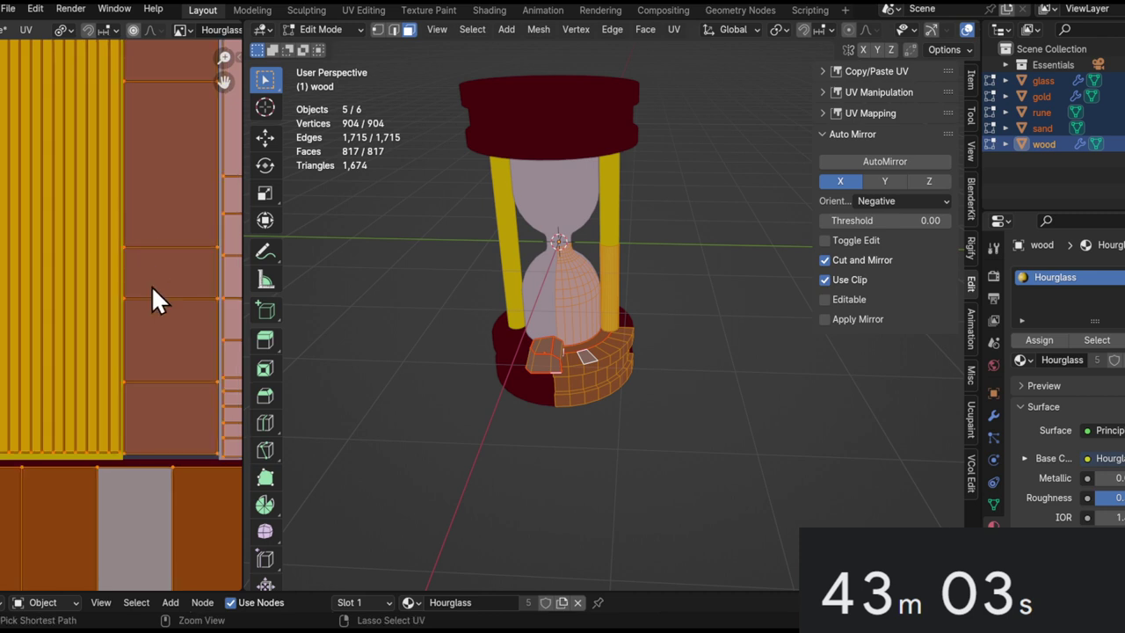
pyautogui.keyDown('ctrl'); pyautogui.moveTo(151, 285); pyautogui.dragTo(155, 286, button='middle'); pyautogui.keyUp('ctrl')
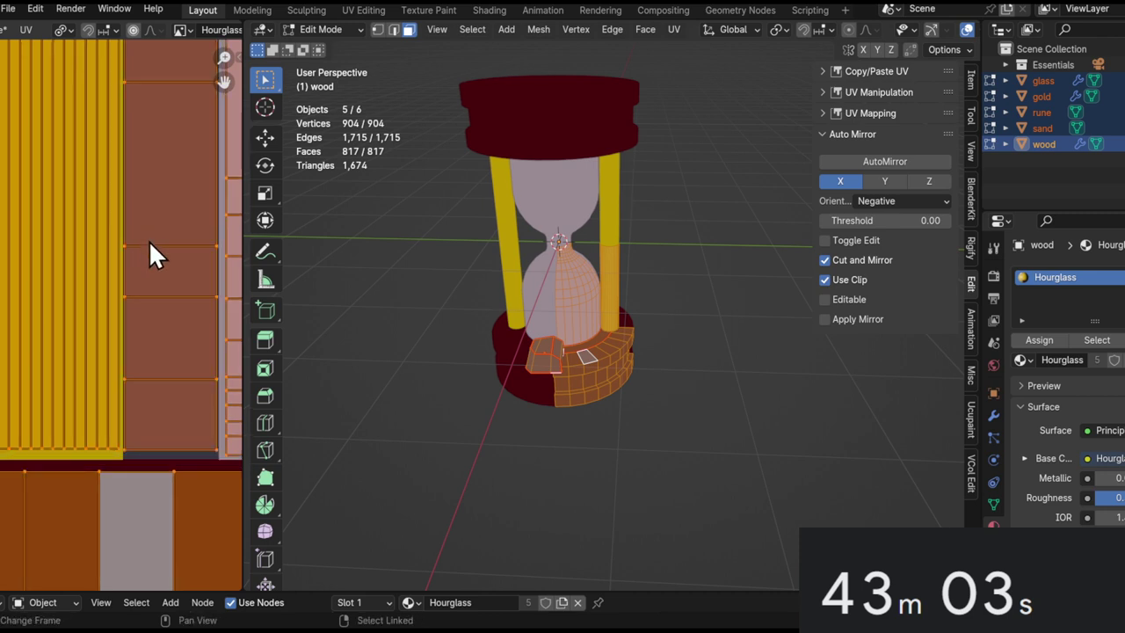
# Return to Object Mode and put only the rune object into Texture Paint mode.
pyautogui.press('Tab')
pyautogui.scroll(3, 551, 272)
pyautogui.keyDown('ctrl'); pyautogui.moveTo(156, 308); pyautogui.dragTo(123, 399, button='middle'); pyautogui.keyUp('ctrl')
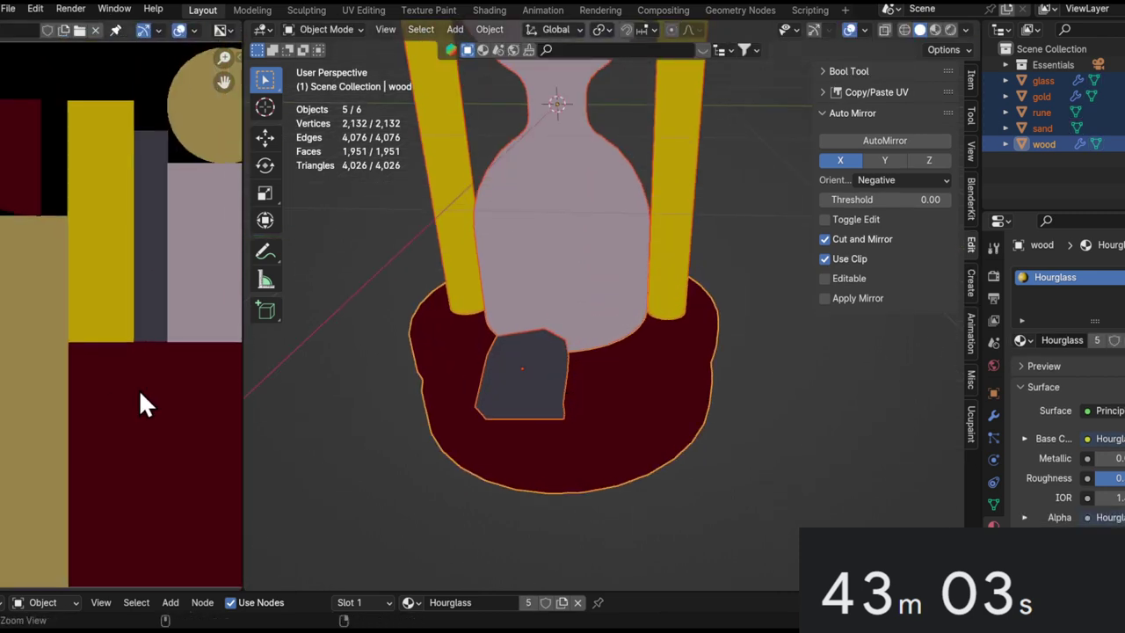
pyautogui.keyDown('ctrl'); pyautogui.moveTo(147, 278); pyautogui.dragTo(163, 399, button='middle'); pyautogui.keyUp('ctrl')
pyautogui.click(527, 400)
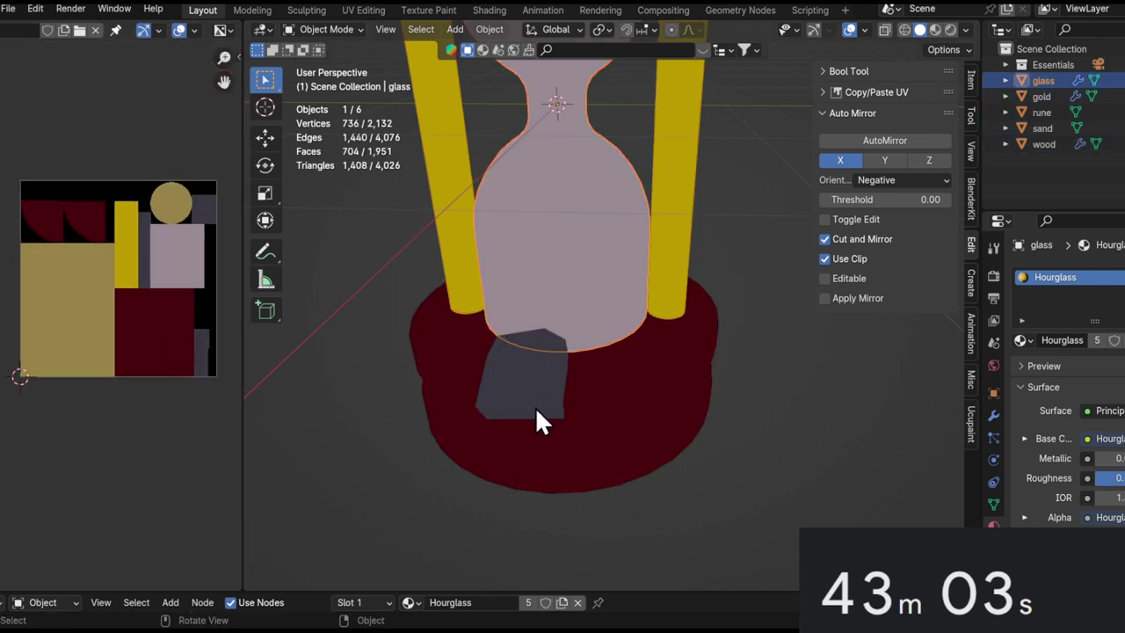
pyautogui.click(531, 404)
pyautogui.hotkey('ctrl', 'Tab')
pyautogui.click(721, 254)
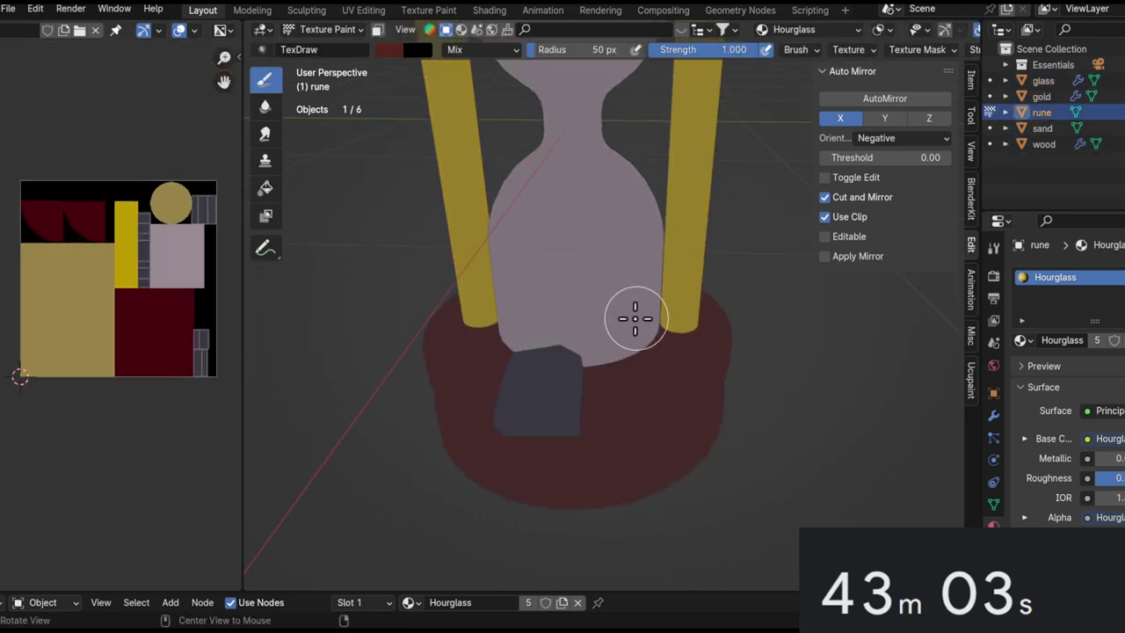
# Try painting a dark red stroke on the front face of the rune.
pyautogui.keyDown('alt'); pyautogui.keyDown('shift'); pyautogui.moveTo(568, 289); pyautogui.dragTo(595, 243); pyautogui.keyUp('shift'); pyautogui.keyUp('alt')
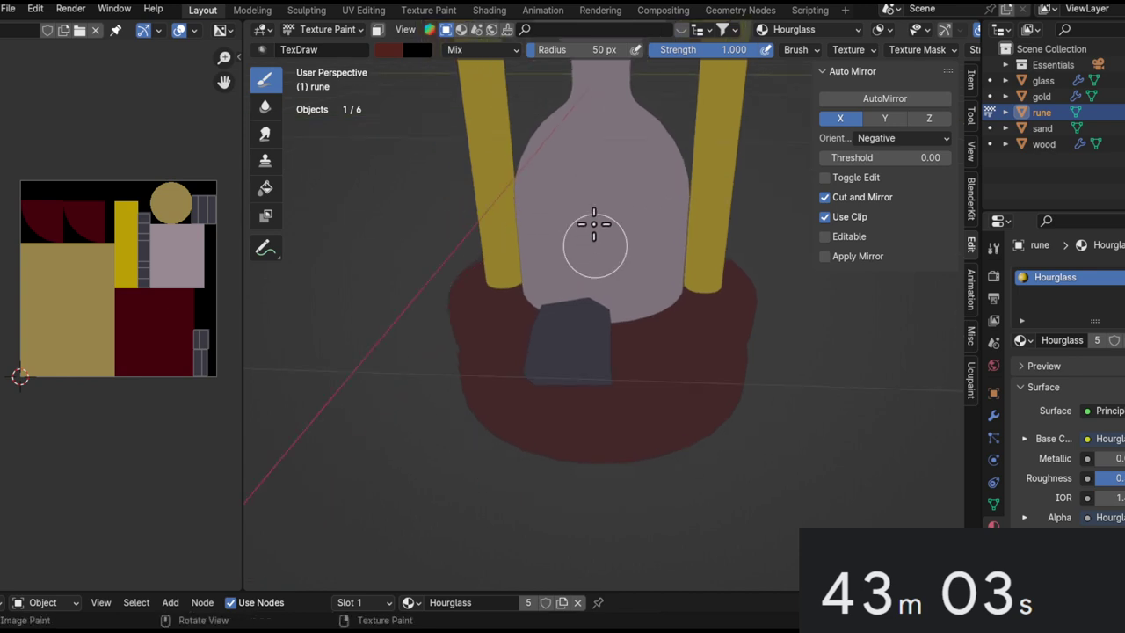
pyautogui.keyDown('alt'); pyautogui.moveTo(542, 187); pyautogui.dragTo(562, 241); pyautogui.keyUp('alt')
pyautogui.moveTo(562, 242); pyautogui.dragTo(304, 225, button='middle')
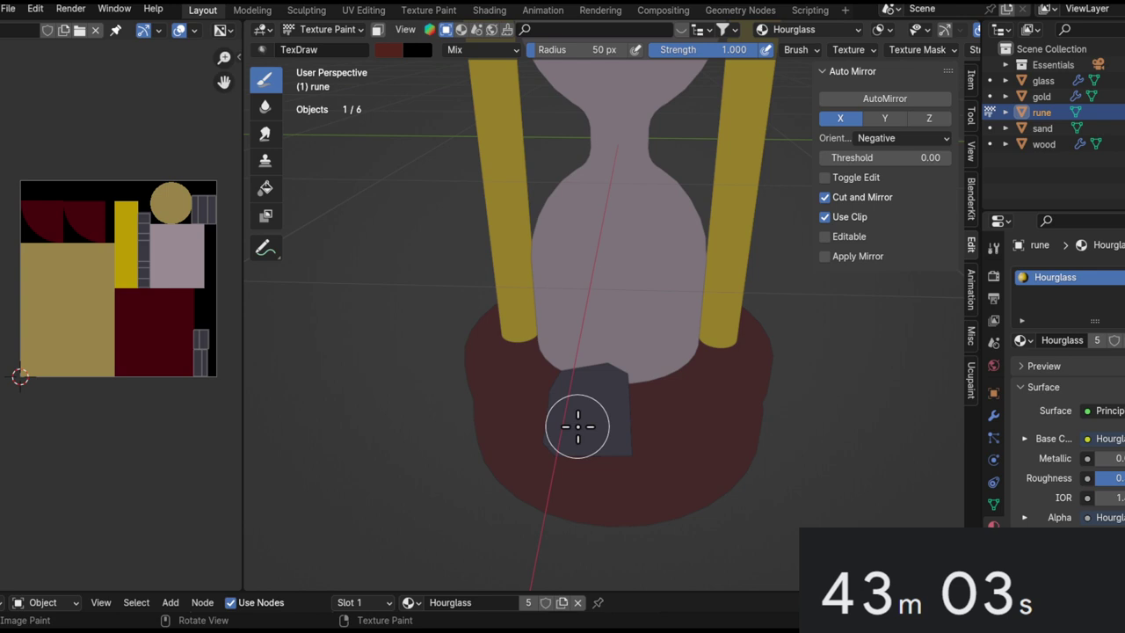
pyautogui.moveTo(659, 379)
pyautogui.keyDown('shift'); pyautogui.mouseDown(button='middle')
pyautogui.moveTo(723, 299)
pyautogui.moveTo(717, 342)
pyautogui.moveTo(678, 301)
pyautogui.moveTo(667, 371)
pyautogui.mouseUp(button='middle'); pyautogui.keyUp('shift')
pyautogui.scroll(2, 723, 301)
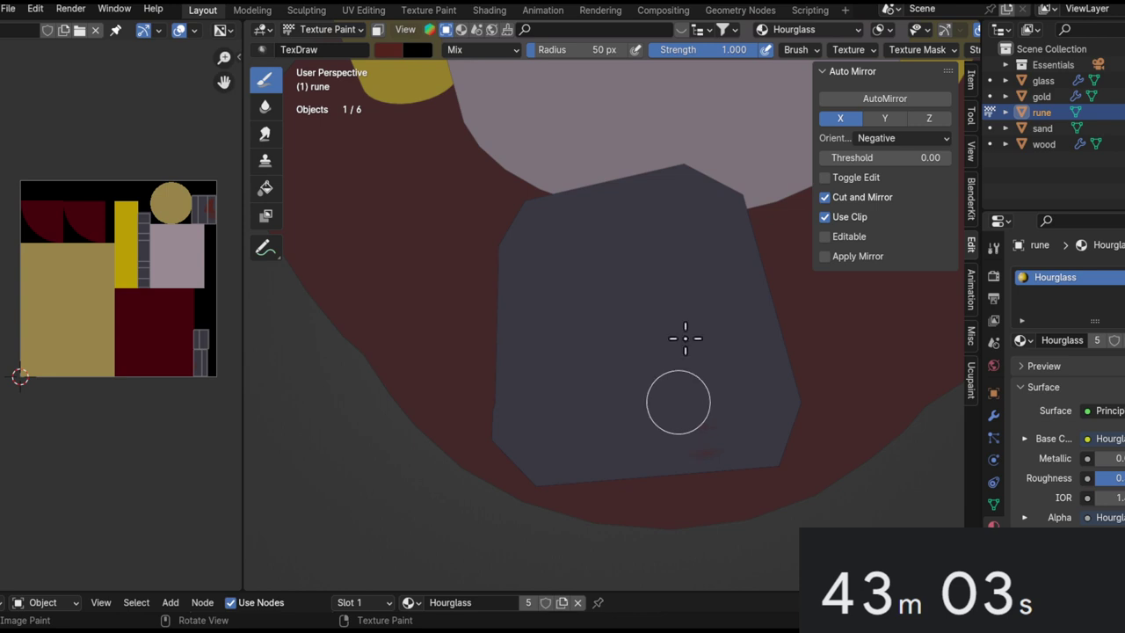
# Leave Texture Paint mode and open all five hourglass objects together in Edit Mode.
pyautogui.hotkey('ctrl', 'Tab')
pyautogui.press('Tab')
pyautogui.press('Tab')
pyautogui.scroll(-4, 650, 290)
pyautogui.moveTo(629, 303)
pyautogui.mouseDown(button='middle')
pyautogui.moveTo(600, 327)
pyautogui.moveTo(601, 220)
pyautogui.moveTo(579, 303)
pyautogui.mouseUp(button='middle')
pyautogui.scroll(-5, 602, 214)
pyautogui.moveTo(712, 81); pyautogui.dragTo(501, 339)
pyautogui.press('Tab')
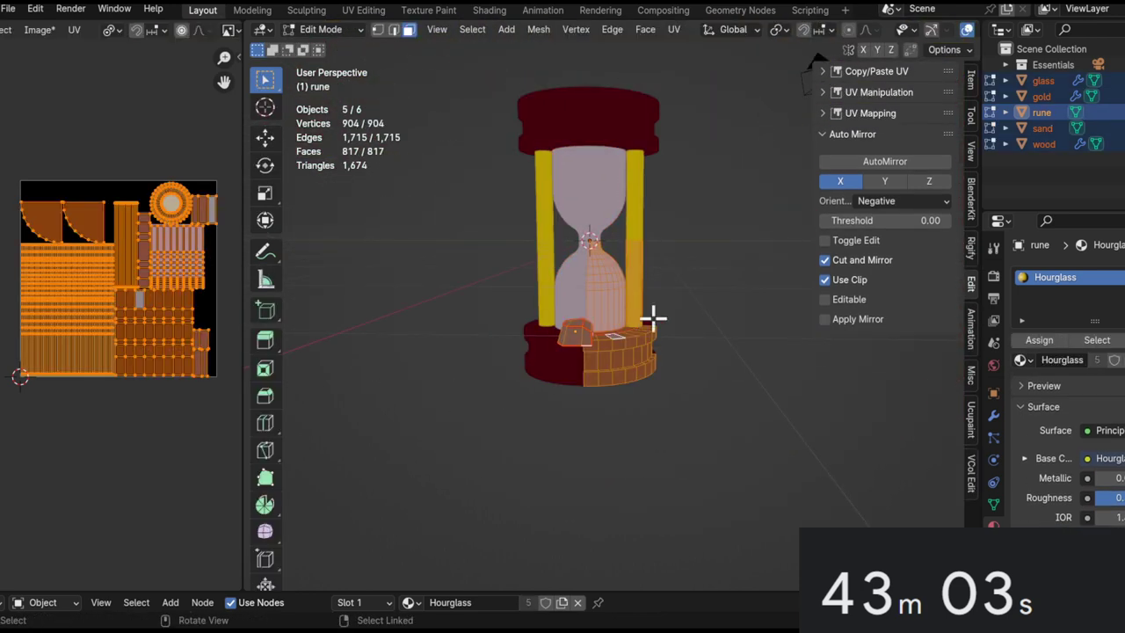
# Recalculate the normals of all faces to the inside and check the rune in Texture Paint mode before returning to Edit Mode.
pyautogui.hotkey('ctrl', 'shift', 'n')
pyautogui.hotkey('ctrl', 'Tab')
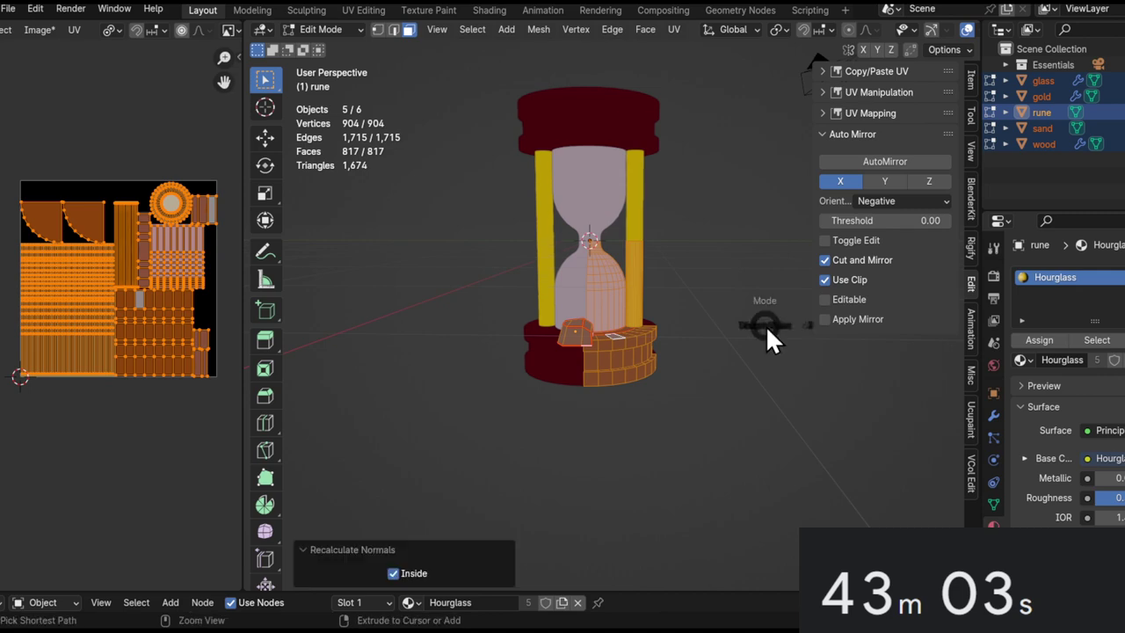
pyautogui.click(821, 268)
pyautogui.keyDown('ctrl'); pyautogui.keyDown('alt'); pyautogui.moveTo(620, 358); pyautogui.dragTo(627, 273); pyautogui.keyUp('alt'); pyautogui.keyUp('ctrl')
pyautogui.keyDown('alt'); pyautogui.moveTo(629, 285); pyautogui.dragTo(602, 265); pyautogui.keyUp('alt')
pyautogui.press('Tab')
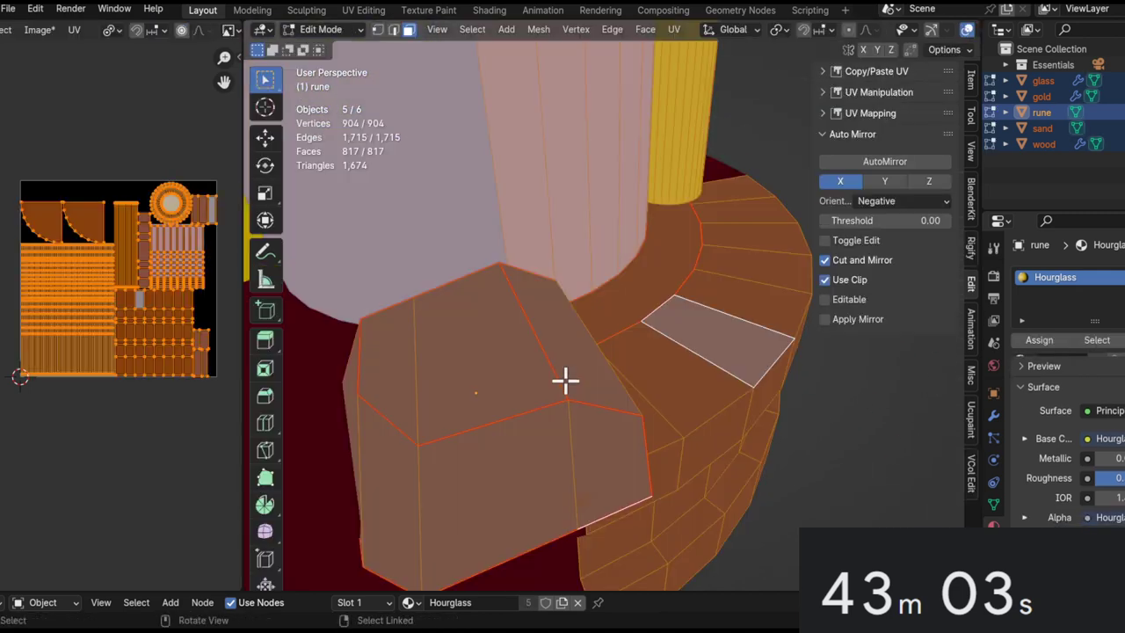
# Recalculate all normals to the outside, and try a brush stroke in Texture Paint mode on the rune, undoing that stroke.
pyautogui.hotkey('shift', 'n')
pyautogui.hotkey('ctrl', 'Tab')
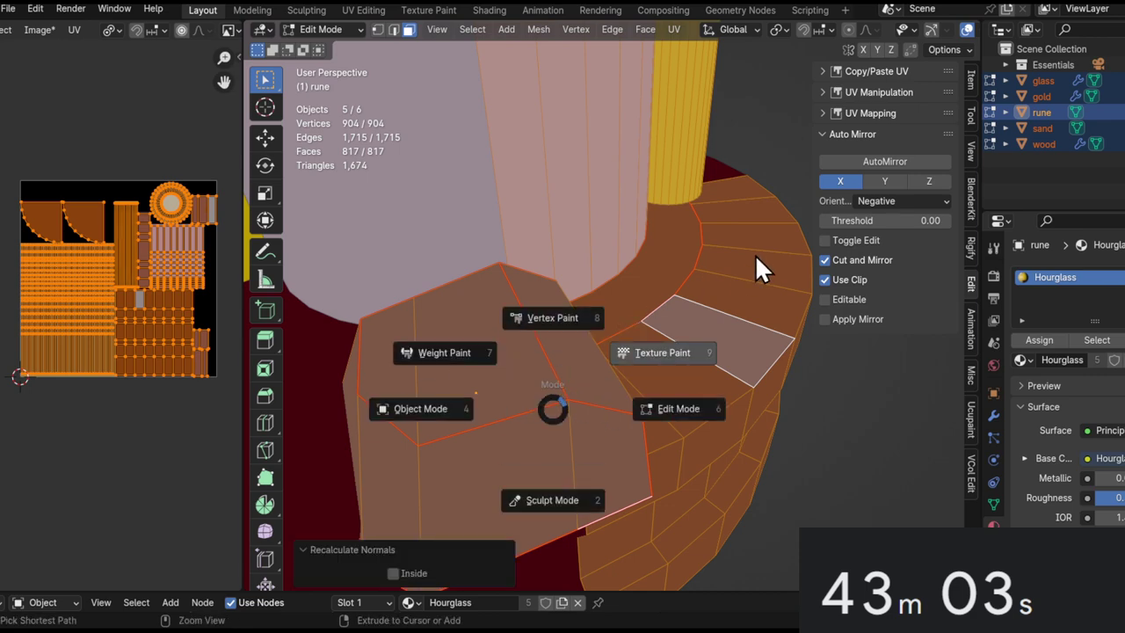
pyautogui.moveTo(529, 404); pyautogui.dragTo(492, 513)
pyautogui.moveTo(535, 347)
pyautogui.keyDown('ctrl'); pyautogui.keyDown('alt'); pyautogui.mouseDown()
pyautogui.moveTo(558, 427)
pyautogui.moveTo(520, 395)
pyautogui.mouseUp(); pyautogui.keyUp('alt'); pyautogui.keyUp('ctrl')
pyautogui.hotkey('ctrl', 'z')
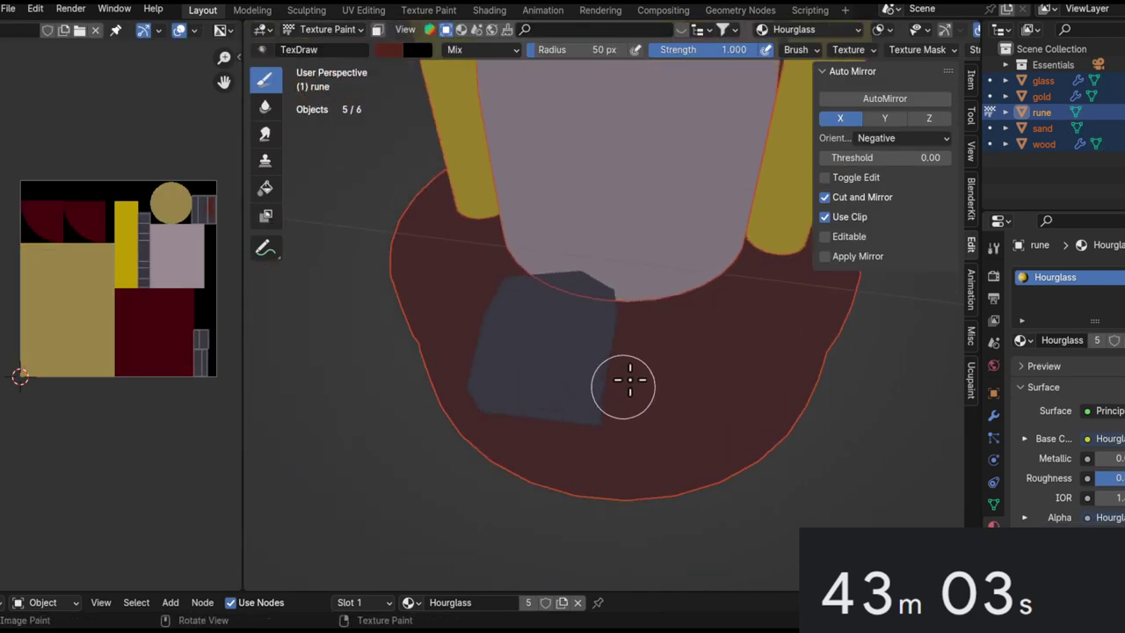
# In Object Mode, move only the rune away from the hourglass base by about -0.79 m in X, 0.31 m in Y and 0.09 m in Z.
pyautogui.hotkey('ctrl', 'Tab')
pyautogui.click(534, 349)
pyautogui.click(545, 352)
pyautogui.click(638, 352)
pyautogui.click(609, 362)
pyautogui.keyDown('alt'); pyautogui.moveTo(607, 359); pyautogui.dragTo(670, 352); pyautogui.keyUp('alt')
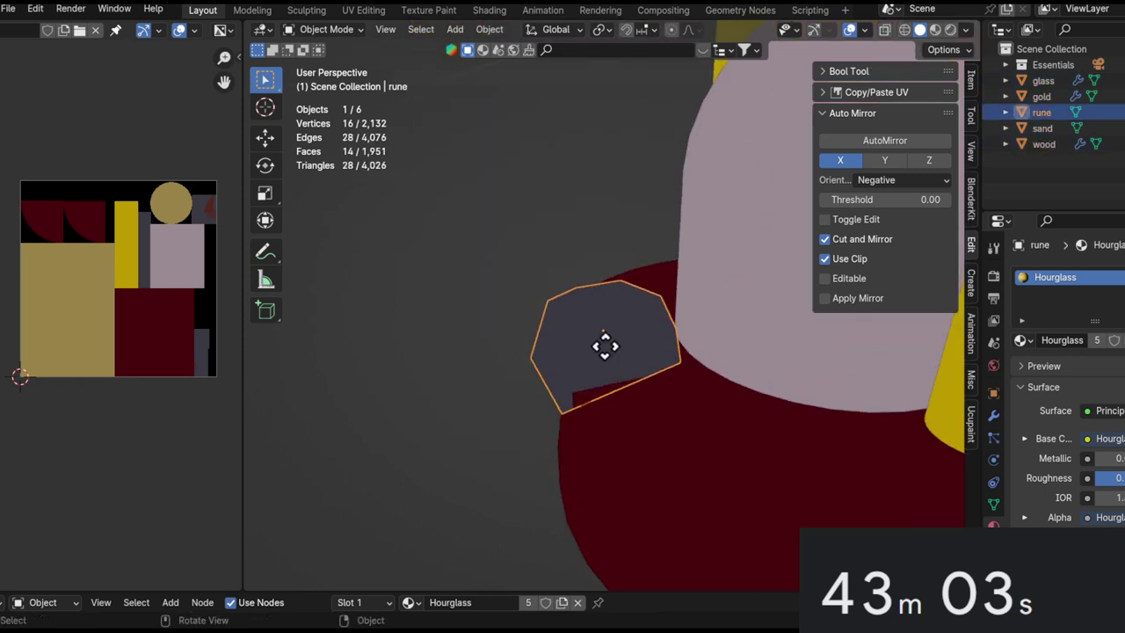
pyautogui.press('g')
pyautogui.click(459, 333)
pyautogui.keyDown('alt'); pyautogui.moveTo(459, 333); pyautogui.dragTo(432, 311); pyautogui.keyUp('alt')
pyautogui.moveTo(434, 313); pyautogui.dragTo(551, 293, button='middle')
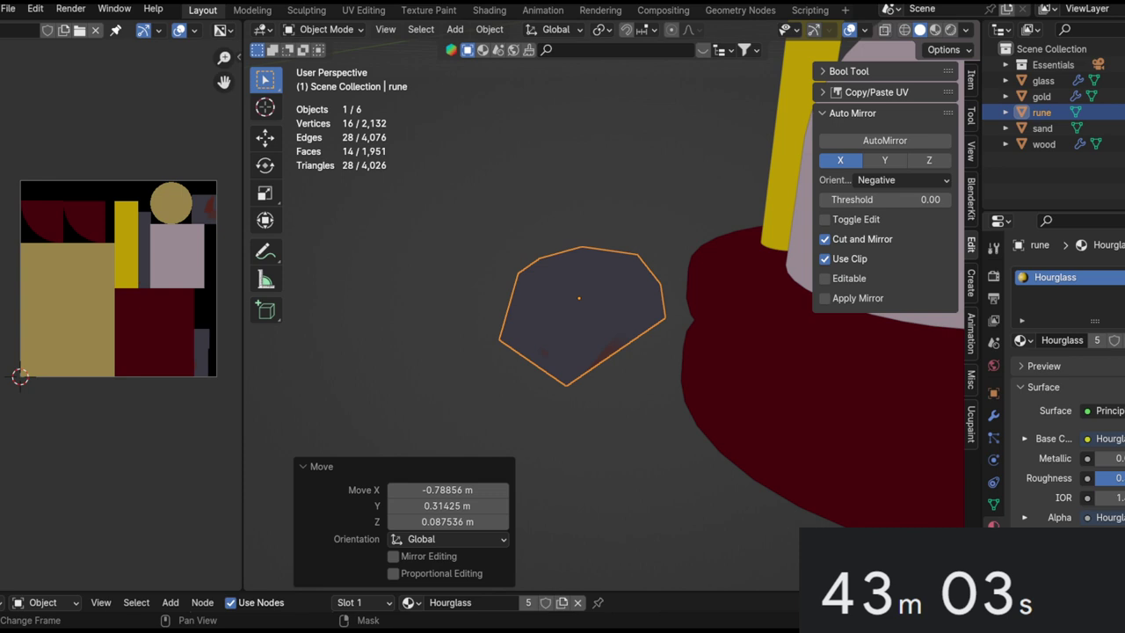
# Switch the moved rune to Texture Paint mode and isolate it in local view.
pyautogui.click(612, 261)
pyautogui.moveTo(612, 261)
pyautogui.mouseDown(button='middle')
pyautogui.moveTo(650, 401)
pyautogui.moveTo(669, 274)
pyautogui.moveTo(698, 337)
pyautogui.moveTo(527, 252)
pyautogui.mouseUp(button='middle')
pyautogui.hotkey('ctrl', 'Tab')
pyautogui.click(747, 357)
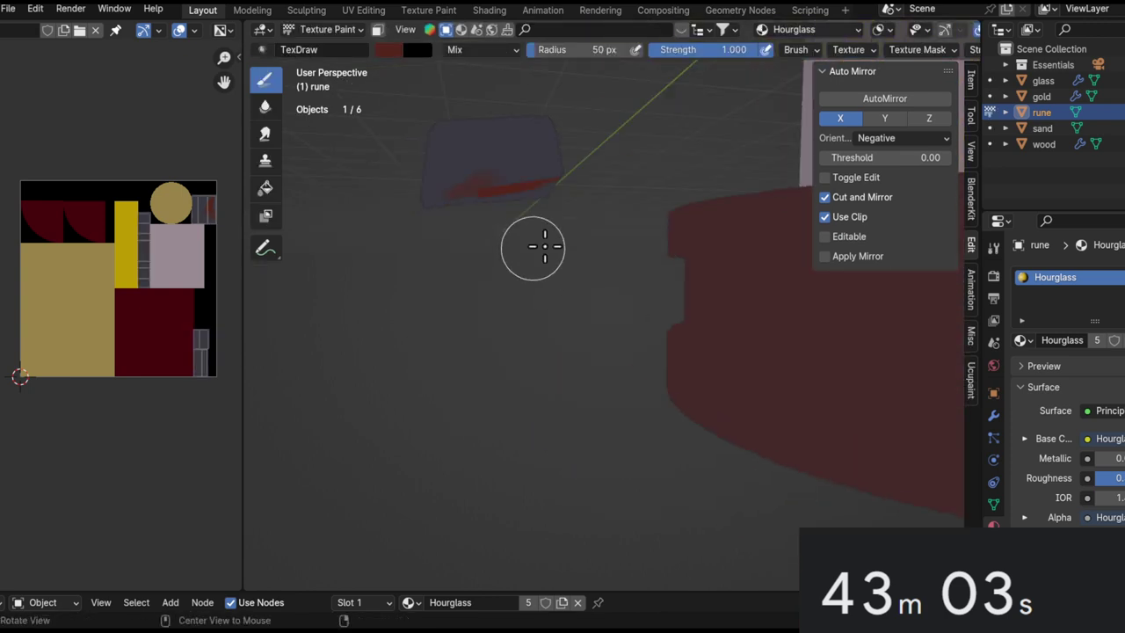
pyautogui.moveTo(647, 168)
pyautogui.mouseDown(button='middle')
pyautogui.moveTo(633, 318)
pyautogui.moveTo(669, 344)
pyautogui.moveTo(665, 301)
pyautogui.mouseUp(button='middle')
pyautogui.press('KP_Divide')
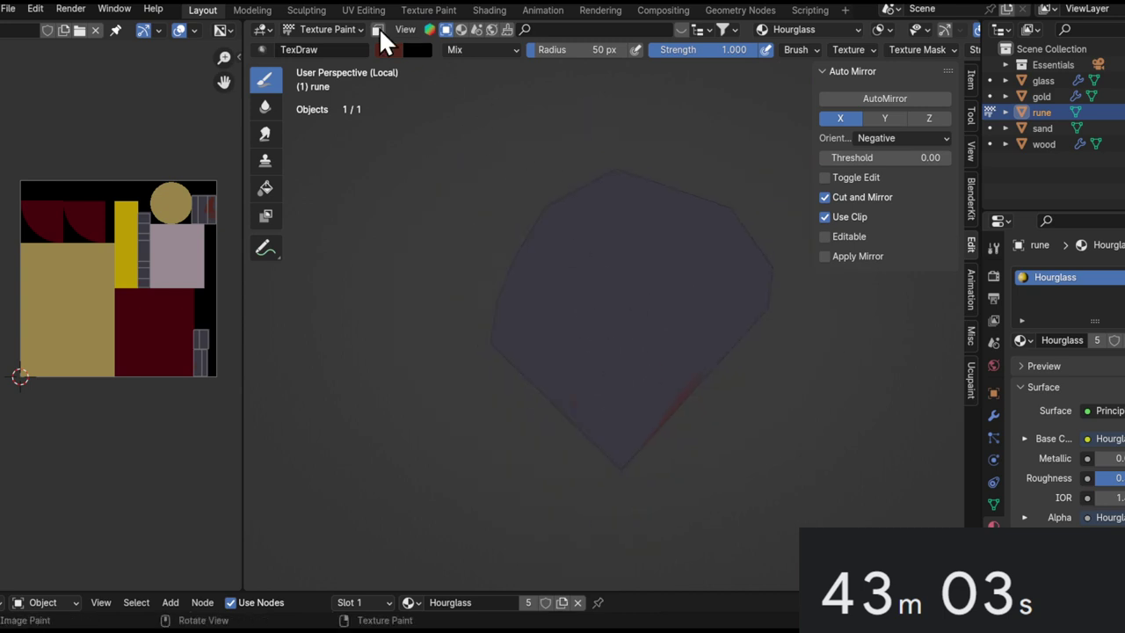
# Change the brush colour to a very bright pale cyan.
pyautogui.click(389, 49)
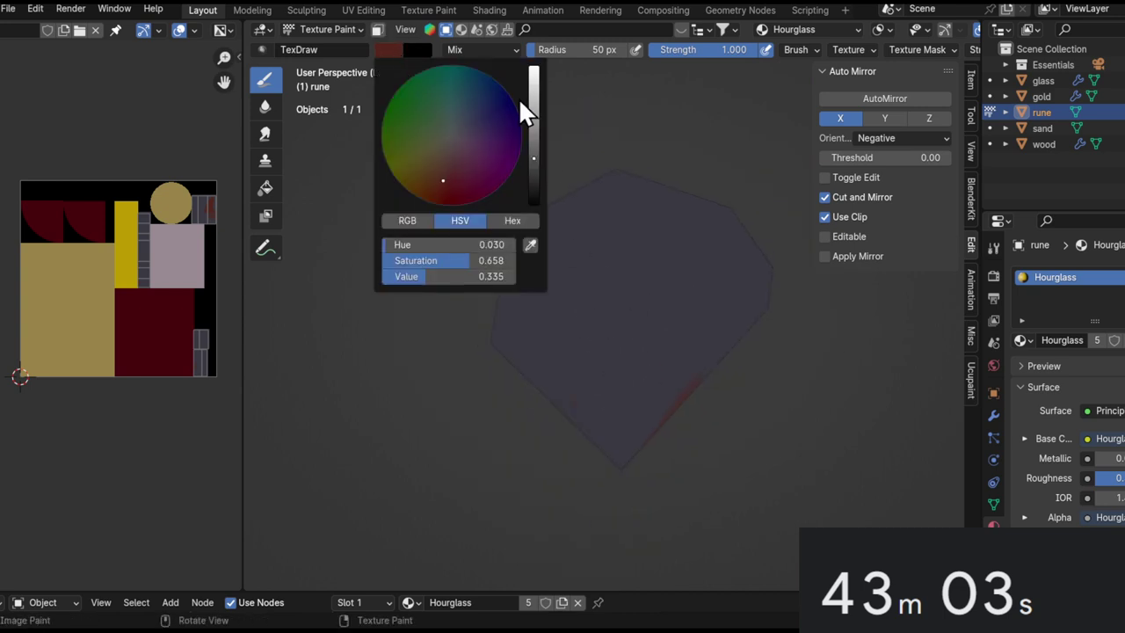
pyautogui.moveTo(534, 103); pyautogui.dragTo(535, 65)
pyautogui.click(446, 145)
pyautogui.moveTo(648, 326); pyautogui.dragTo(664, 249, button='middle')
# Set the brush strength to 0.113 and its radius to 97 px, and paint soft cyan strokes on the rune.
pyautogui.hotkey('shift', 'f')
pyautogui.click(617, 260)
pyautogui.moveTo(609, 211); pyautogui.dragTo(637, 214)
pyautogui.press('f')
pyautogui.click(666, 220)
pyautogui.keyDown('ctrl'); pyautogui.moveTo(645, 170); pyautogui.dragTo(644, 158, button='middle'); pyautogui.keyUp('ctrl')
pyautogui.moveTo(643, 158); pyautogui.dragTo(602, 167, button='middle')
pyautogui.moveTo(588, 206)
pyautogui.mouseDown()
pyautogui.moveTo(590, 158)
pyautogui.moveTo(582, 254)
pyautogui.mouseUp()
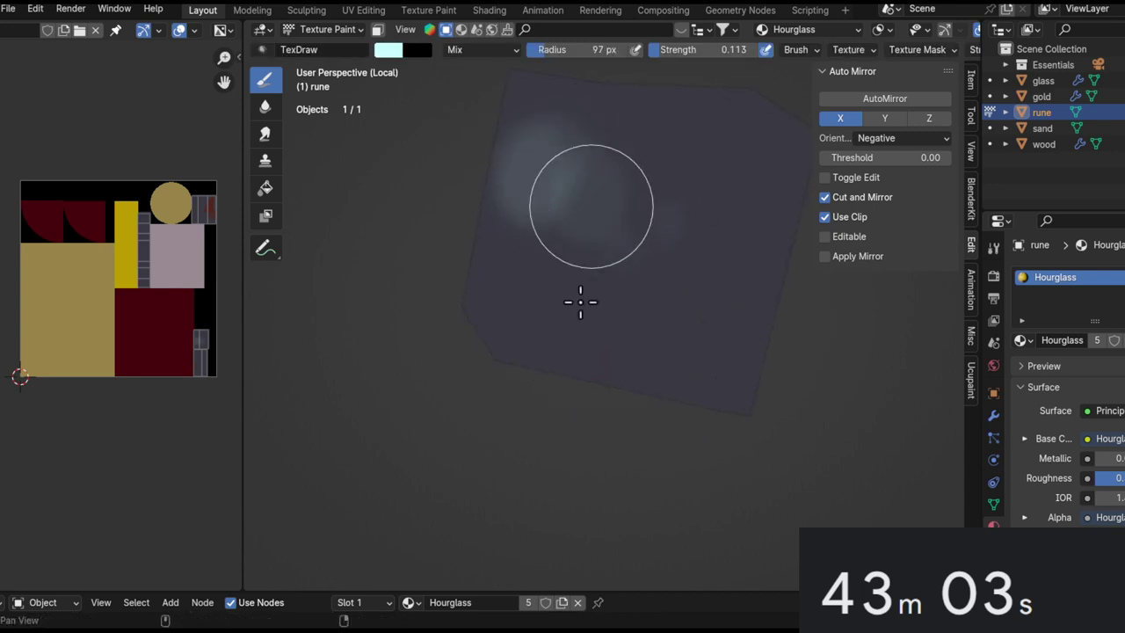
# Raise the brush strength to 1.000 and paint broad pale cyan areas over the faces of the rune from all sides.
pyautogui.hotkey('shift', 'f')
pyautogui.click(682, 231)
pyautogui.hotkey('shift', 'f')
pyautogui.click(771, 205)
pyautogui.moveTo(599, 248)
pyautogui.mouseDown()
pyautogui.moveTo(648, 233)
pyautogui.moveTo(575, 340)
pyautogui.moveTo(564, 332)
pyautogui.mouseUp()
pyautogui.moveTo(690, 243)
pyautogui.mouseDown(button='middle')
pyautogui.moveTo(532, 314)
pyautogui.moveTo(648, 276)
pyautogui.mouseUp(button='middle')
pyautogui.moveTo(617, 306)
pyautogui.mouseDown()
pyautogui.moveTo(653, 299)
pyautogui.moveTo(598, 299)
pyautogui.mouseUp()
pyautogui.keyDown('shift'); pyautogui.moveTo(559, 296); pyautogui.dragTo(404, 271, button='middle'); pyautogui.keyUp('shift')
pyautogui.moveTo(562, 307)
pyautogui.mouseDown()
pyautogui.moveTo(635, 237)
pyautogui.moveTo(610, 184)
pyautogui.mouseUp()
pyautogui.moveTo(610, 183)
pyautogui.mouseDown(button='middle')
pyautogui.moveTo(753, 244)
pyautogui.moveTo(492, 296)
pyautogui.moveTo(615, 329)
pyautogui.moveTo(596, 197)
pyautogui.moveTo(671, 244)
pyautogui.mouseUp(button='middle')
pyautogui.moveTo(633, 326)
pyautogui.mouseDown(button='middle')
pyautogui.moveTo(723, 319)
pyautogui.moveTo(695, 317)
pyautogui.moveTo(753, 326)
pyautogui.moveTo(759, 354)
pyautogui.moveTo(781, 369)
pyautogui.moveTo(676, 324)
pyautogui.moveTo(583, 392)
pyautogui.moveTo(723, 314)
pyautogui.mouseUp(button='middle')
pyautogui.moveTo(724, 313)
pyautogui.mouseDown()
pyautogui.moveTo(642, 414)
pyautogui.moveTo(693, 457)
pyautogui.moveTo(762, 349)
pyautogui.mouseUp()
pyautogui.moveTo(673, 334)
pyautogui.mouseDown(button='middle')
pyautogui.moveTo(653, 321)
pyautogui.moveTo(673, 319)
pyautogui.moveTo(662, 304)
pyautogui.mouseUp(button='middle')
pyautogui.moveTo(569, 388)
pyautogui.mouseDown(button='middle')
pyautogui.moveTo(703, 389)
pyautogui.moveTo(720, 359)
pyautogui.moveTo(741, 389)
pyautogui.moveTo(569, 75)
pyautogui.moveTo(603, 296)
pyautogui.mouseUp(button='middle')
pyautogui.moveTo(603, 296)
pyautogui.mouseDown()
pyautogui.moveTo(442, 381)
pyautogui.moveTo(623, 334)
pyautogui.moveTo(597, 318)
pyautogui.mouseUp()
pyautogui.moveTo(597, 318)
pyautogui.mouseDown(button='middle')
pyautogui.moveTo(510, 372)
pyautogui.moveTo(647, 286)
pyautogui.moveTo(673, 208)
pyautogui.moveTo(710, 273)
pyautogui.mouseUp(button='middle')
# Sample the rune's dark slate colour and paint dark patches and edges back over the cyan faces.
pyautogui.press('s')
pyautogui.moveTo(490, 354); pyautogui.dragTo(577, 217, button='middle')
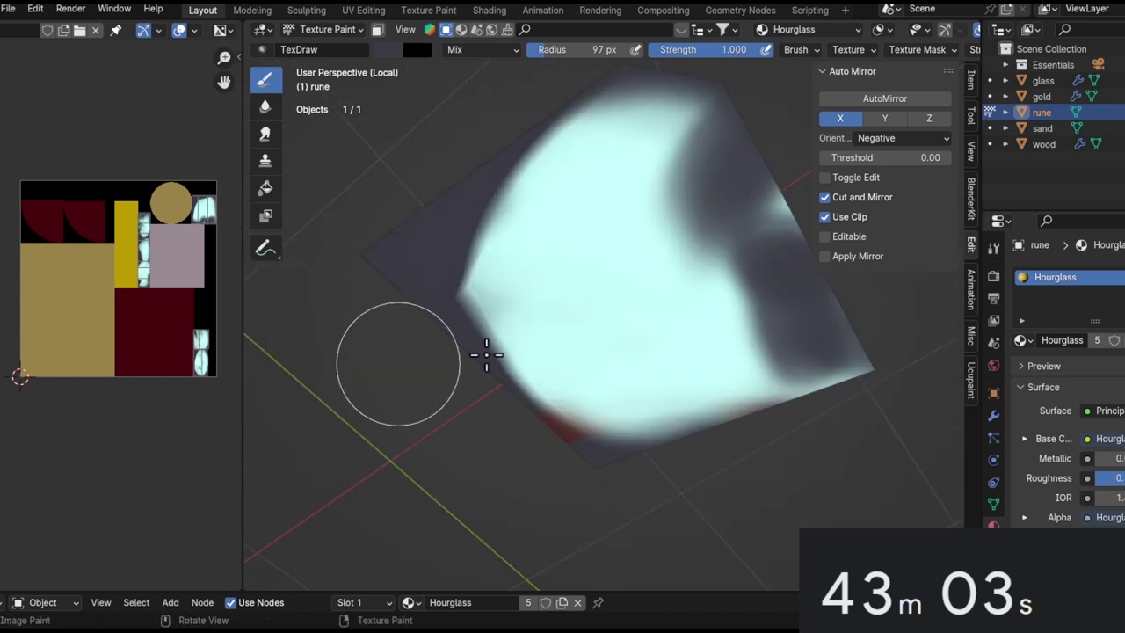
pyautogui.moveTo(553, 455)
pyautogui.mouseDown(button='middle')
pyautogui.moveTo(615, 304)
pyautogui.moveTo(463, 272)
pyautogui.mouseUp(button='middle')
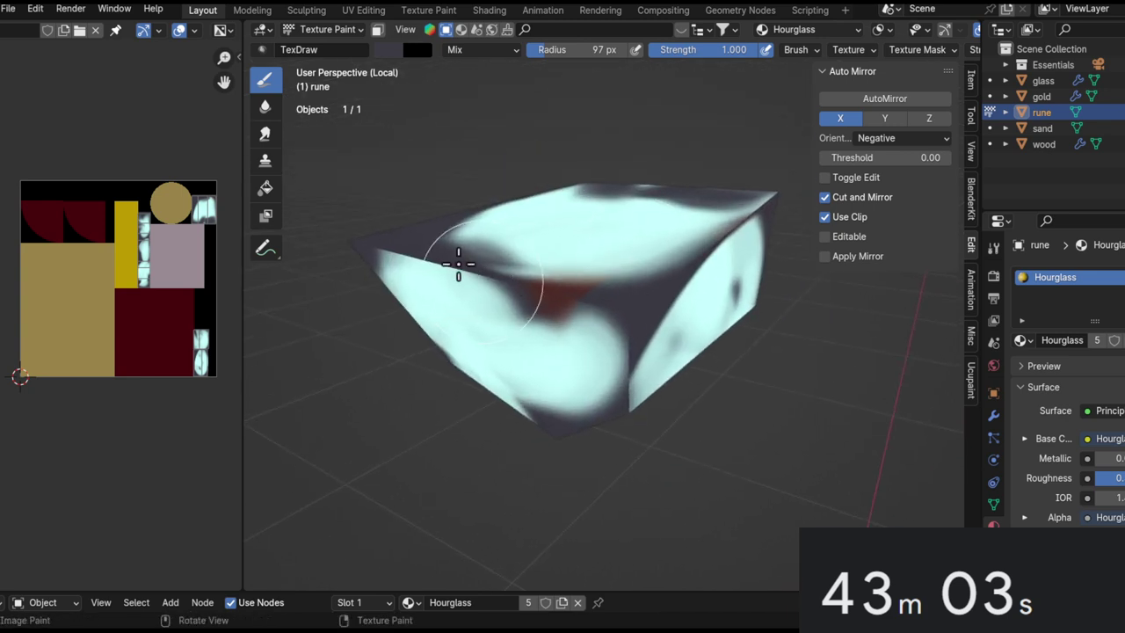
pyautogui.moveTo(610, 314)
pyautogui.mouseDown(button='middle')
pyautogui.moveTo(545, 307)
pyautogui.moveTo(811, 291)
pyautogui.moveTo(525, 241)
pyautogui.moveTo(555, 294)
pyautogui.moveTo(425, 276)
pyautogui.mouseUp(button='middle')
pyautogui.moveTo(450, 401)
pyautogui.keyDown('alt'); pyautogui.mouseDown()
pyautogui.moveTo(655, 205)
pyautogui.moveTo(610, 244)
pyautogui.moveTo(528, 175)
pyautogui.moveTo(472, 410)
pyautogui.mouseUp(); pyautogui.keyUp('alt')
pyautogui.moveTo(471, 408); pyautogui.dragTo(596, 310, button='middle')
pyautogui.moveTo(604, 237); pyautogui.dragTo(413, 313, button='middle')
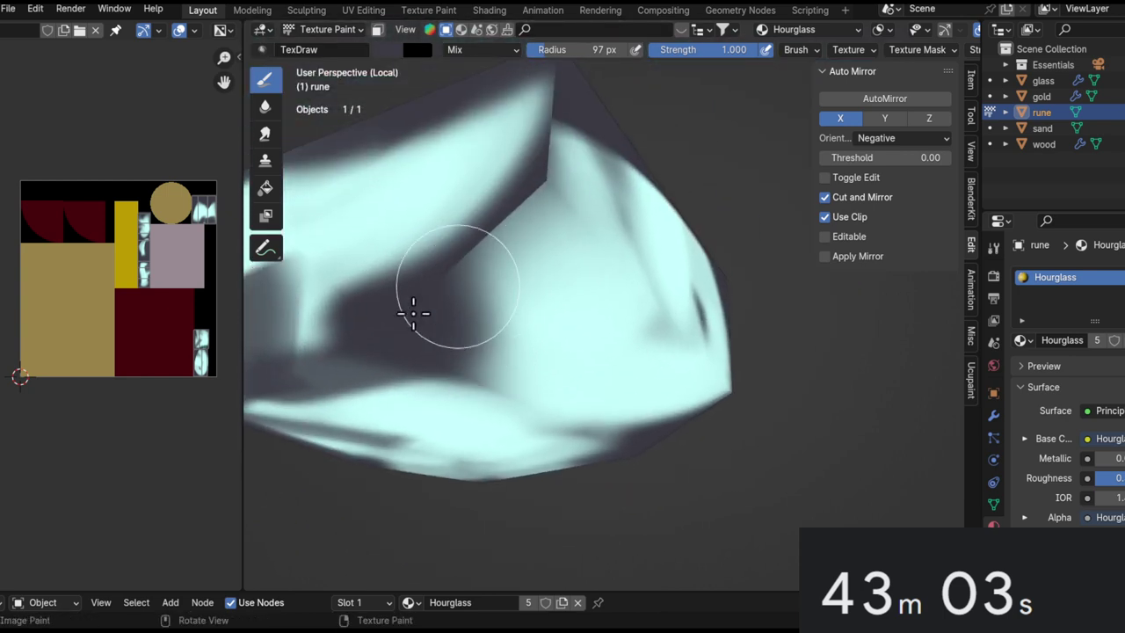
pyautogui.moveTo(585, 219); pyautogui.dragTo(555, 205, button='middle')
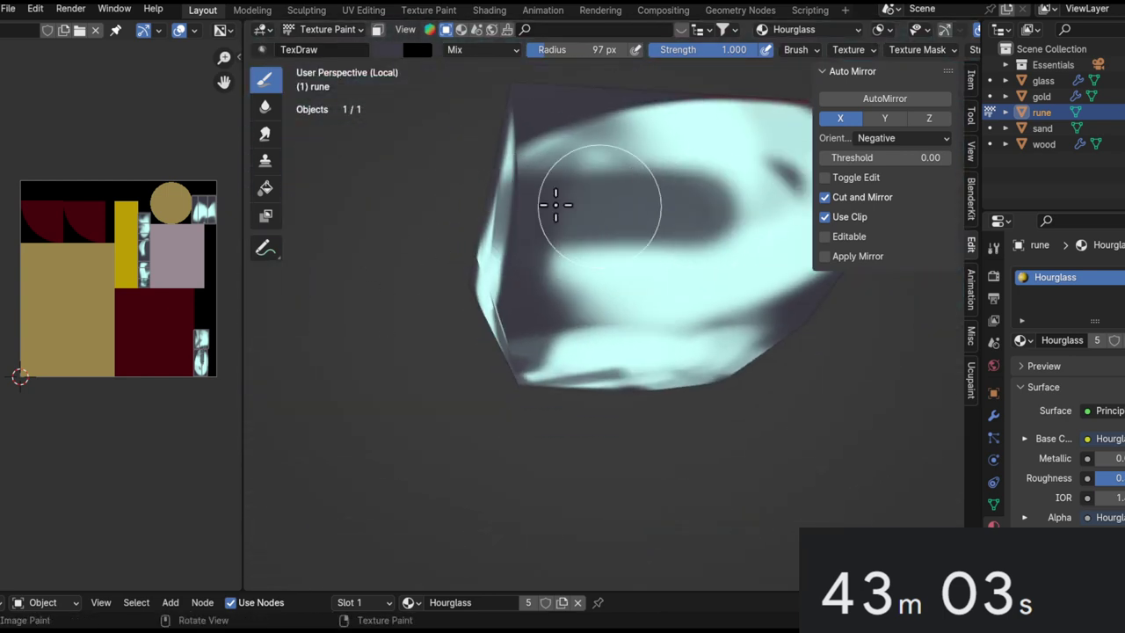
pyautogui.moveTo(701, 194); pyautogui.dragTo(589, 173, button='middle')
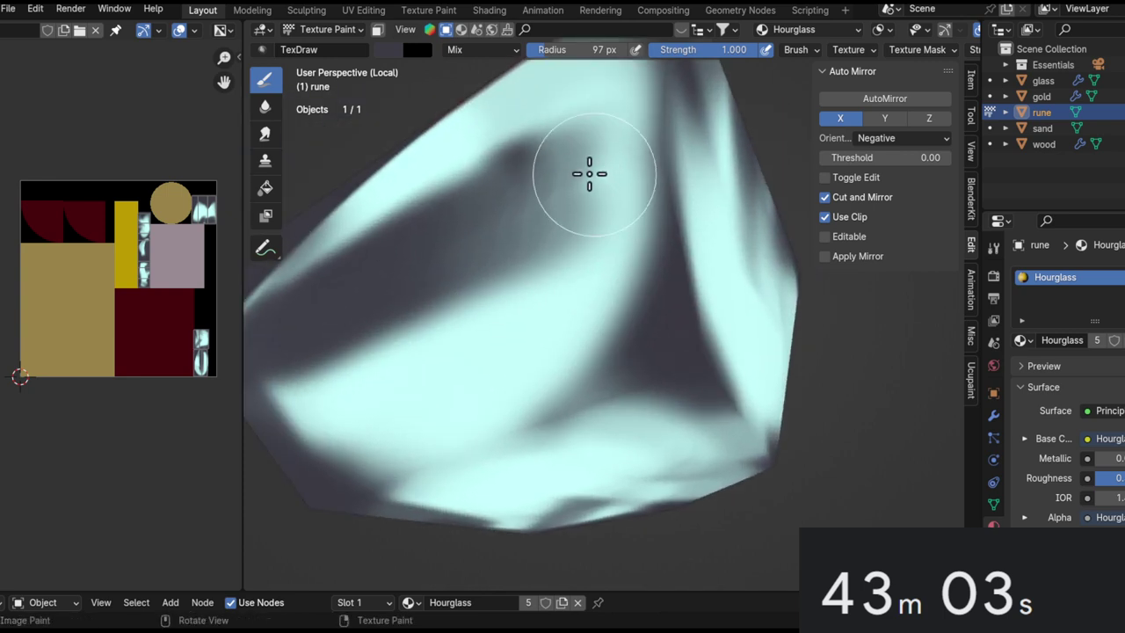
pyautogui.moveTo(556, 229); pyautogui.dragTo(627, 389, button='middle')
pyautogui.keyDown('alt'); pyautogui.moveTo(628, 389); pyautogui.dragTo(562, 250); pyautogui.keyUp('alt')
pyautogui.moveTo(513, 306); pyautogui.dragTo(492, 347, button='middle')
pyautogui.moveTo(606, 255)
pyautogui.keyDown('ctrl'); pyautogui.mouseDown(button='middle')
pyautogui.moveTo(559, 395)
pyautogui.moveTo(556, 466)
pyautogui.mouseUp(button='middle'); pyautogui.keyUp('ctrl')
pyautogui.moveTo(617, 216); pyautogui.dragTo(497, 325, button='middle')
# Swap the brush back to pale cyan and repaint broad cyan areas over the dark parts of the rune's faces.
pyautogui.press('x')
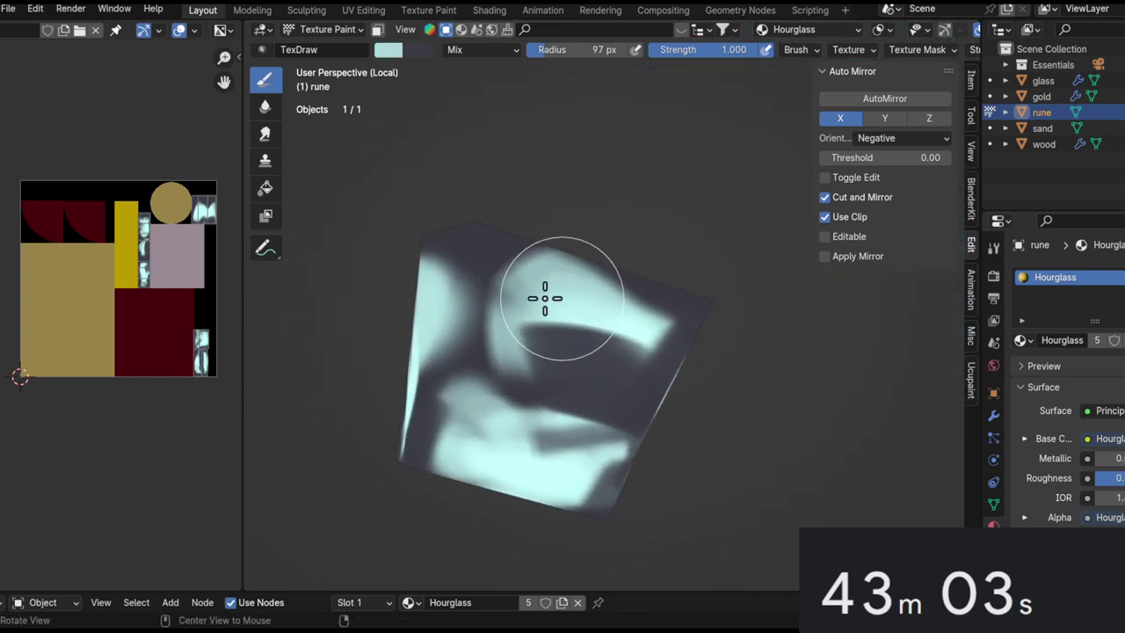
pyautogui.moveTo(551, 299); pyautogui.dragTo(467, 285, button='middle')
pyautogui.moveTo(543, 323)
pyautogui.mouseDown(button='middle')
pyautogui.moveTo(557, 341)
pyautogui.moveTo(632, 357)
pyautogui.mouseUp(button='middle')
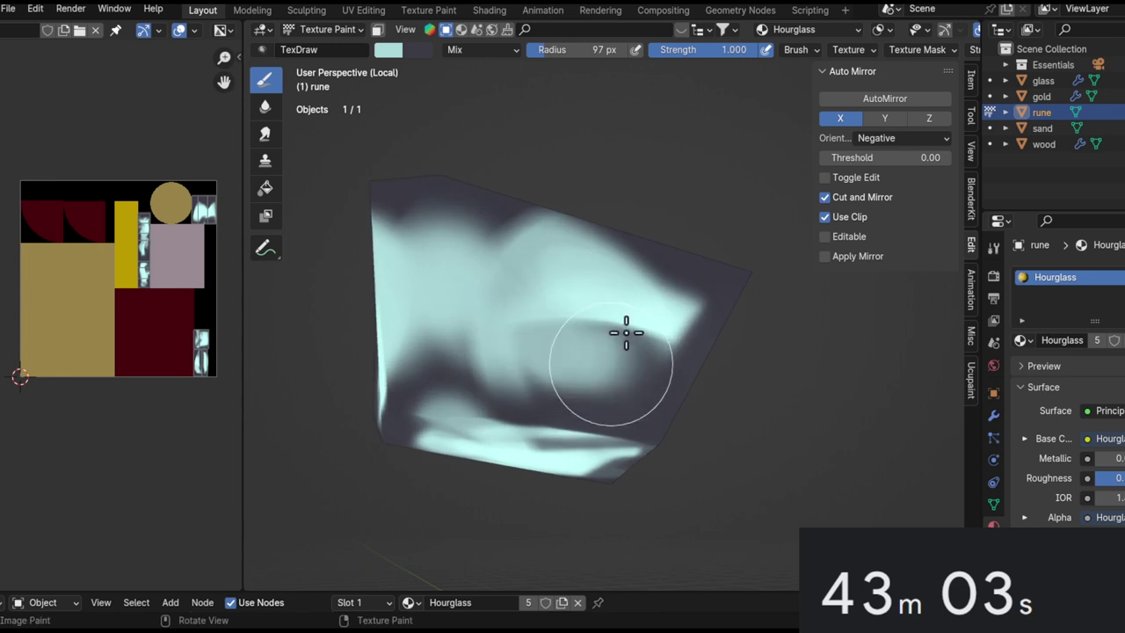
pyautogui.moveTo(573, 293); pyautogui.dragTo(527, 330, button='middle')
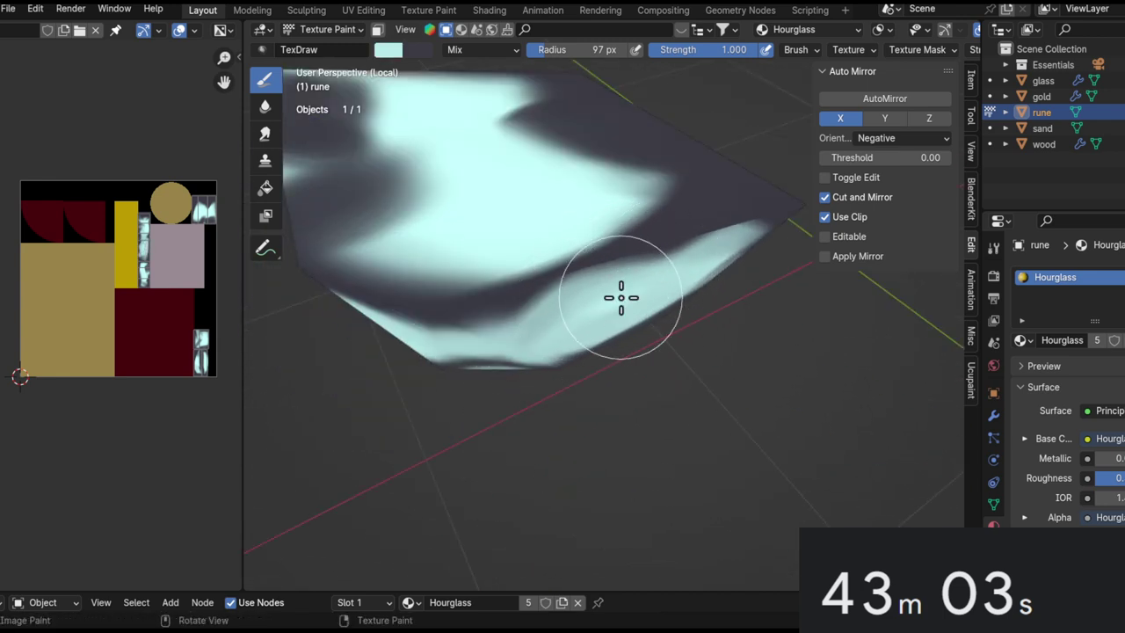
pyautogui.moveTo(451, 319); pyautogui.dragTo(749, 316, button='middle')
pyautogui.moveTo(655, 288)
pyautogui.mouseDown(button='middle')
pyautogui.moveTo(447, 272)
pyautogui.moveTo(484, 322)
pyautogui.moveTo(451, 394)
pyautogui.moveTo(531, 385)
pyautogui.moveTo(638, 256)
pyautogui.moveTo(721, 219)
pyautogui.mouseUp(button='middle')
pyautogui.scroll(3, 700, 272)
pyautogui.moveTo(651, 299); pyautogui.dragTo(701, 326, button='middle')
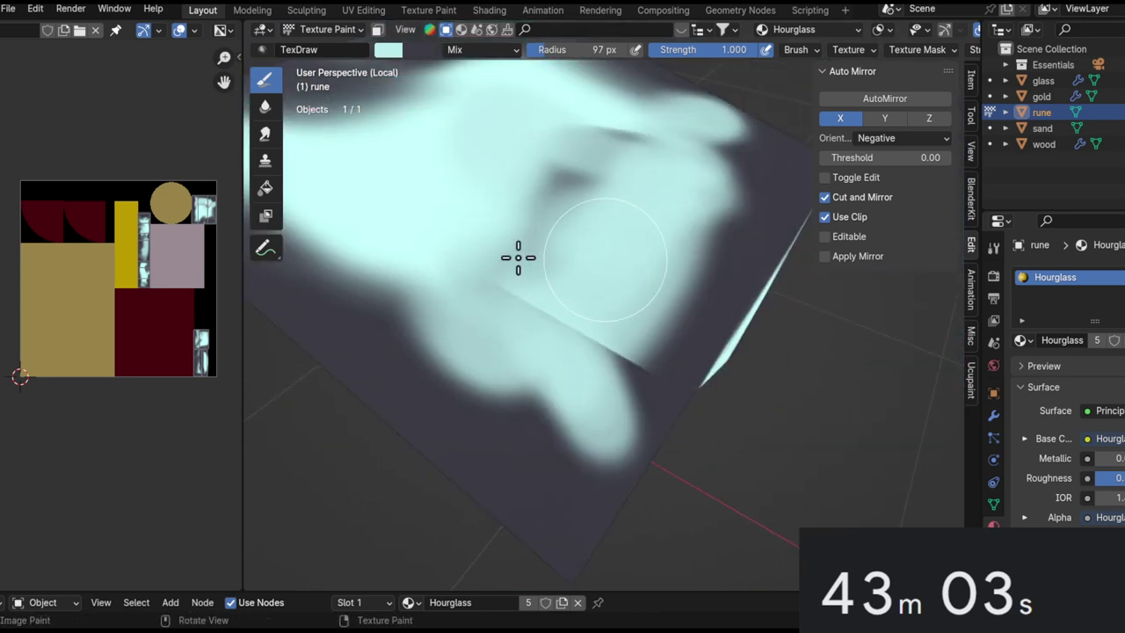
pyautogui.moveTo(457, 334); pyautogui.dragTo(515, 383)
pyautogui.moveTo(402, 298); pyautogui.dragTo(397, 334)
# Maximize the 3D viewport and paint more pale cyan across a side face of the rune.
pyautogui.hotkey('ctrl', 'space')
pyautogui.scroll(-4, 593, 273)
pyautogui.moveTo(554, 483)
pyautogui.mouseDown(button='middle')
pyautogui.moveTo(529, 442)
pyautogui.moveTo(563, 510)
pyautogui.mouseUp(button='middle')
pyautogui.moveTo(678, 360); pyautogui.dragTo(721, 553, button='middle')
pyautogui.keyDown('shift'); pyautogui.moveTo(712, 362); pyautogui.dragTo(649, 101, button='middle'); pyautogui.keyUp('shift')
pyautogui.moveTo(718, 246); pyautogui.dragTo(672, 88, button='middle')
pyautogui.moveTo(646, 238); pyautogui.dragTo(585, 145, button='middle')
pyautogui.keyDown('ctrl'); pyautogui.moveTo(562, 167); pyautogui.dragTo(518, 224, button='middle'); pyautogui.keyUp('ctrl')
pyautogui.moveTo(510, 245)
pyautogui.mouseDown()
pyautogui.moveTo(512, 293)
pyautogui.moveTo(736, 216)
pyautogui.moveTo(615, 258)
pyautogui.moveTo(680, 335)
pyautogui.mouseUp()
# Change the brush colour to a light periwinkle blue and set the brush radius to 48 px.
pyautogui.rightClick(680, 334)
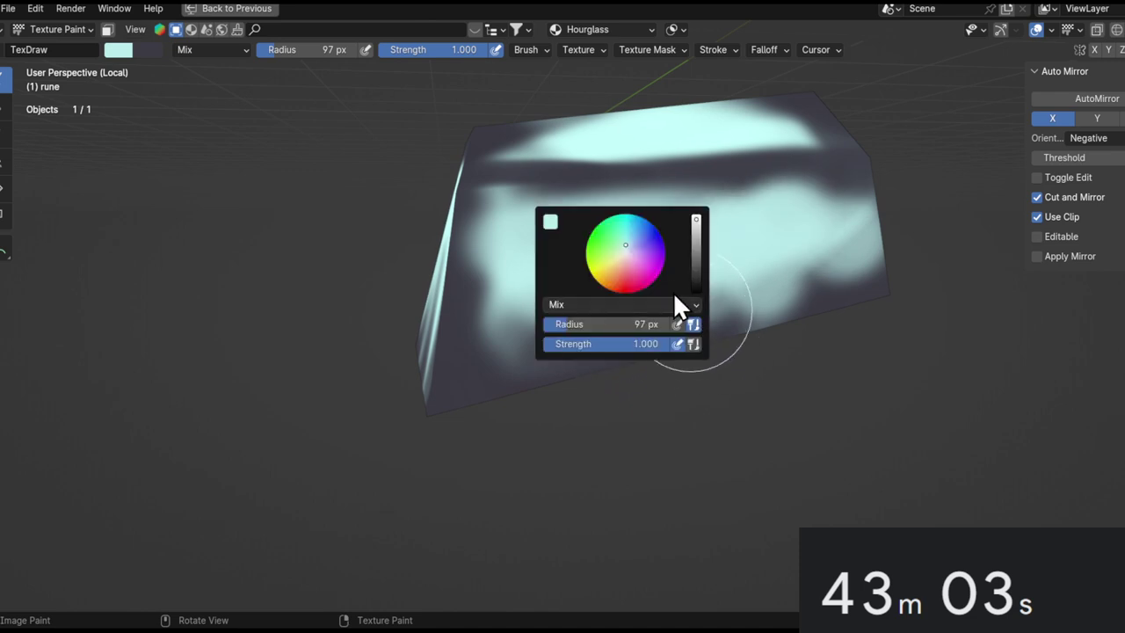
pyautogui.moveTo(630, 250); pyautogui.dragTo(630, 243)
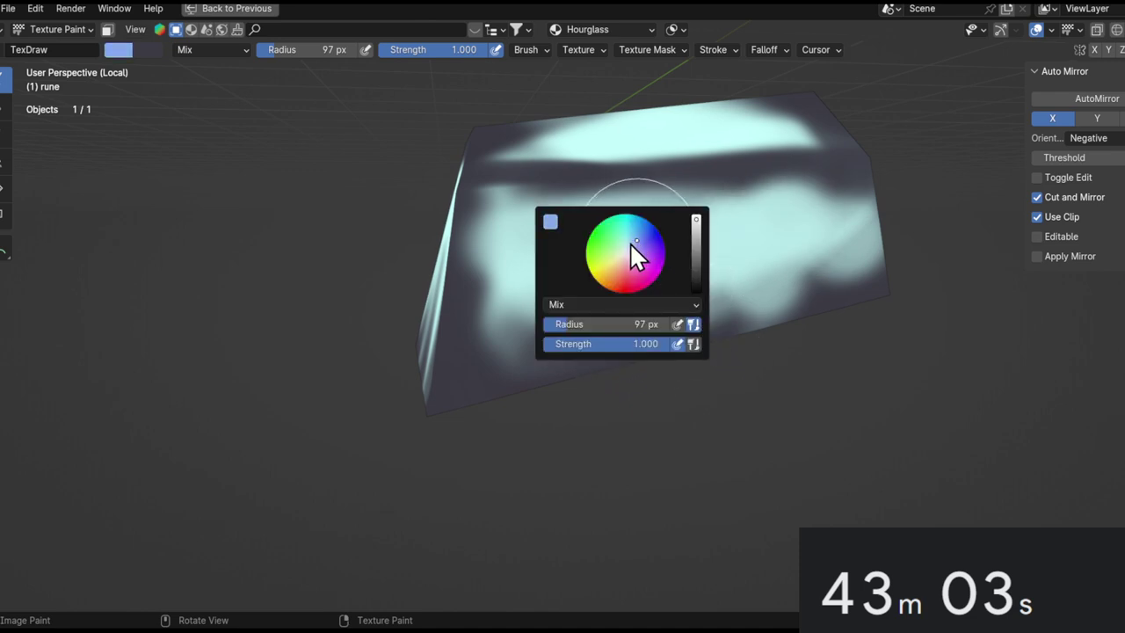
pyautogui.click(510, 250)
pyautogui.moveTo(505, 315)
pyautogui.mouseDown()
pyautogui.moveTo(507, 341)
pyautogui.moveTo(788, 264)
pyautogui.mouseUp()
pyautogui.hotkey('ctrl', 'z')
pyautogui.press('f')
pyautogui.click(648, 320)
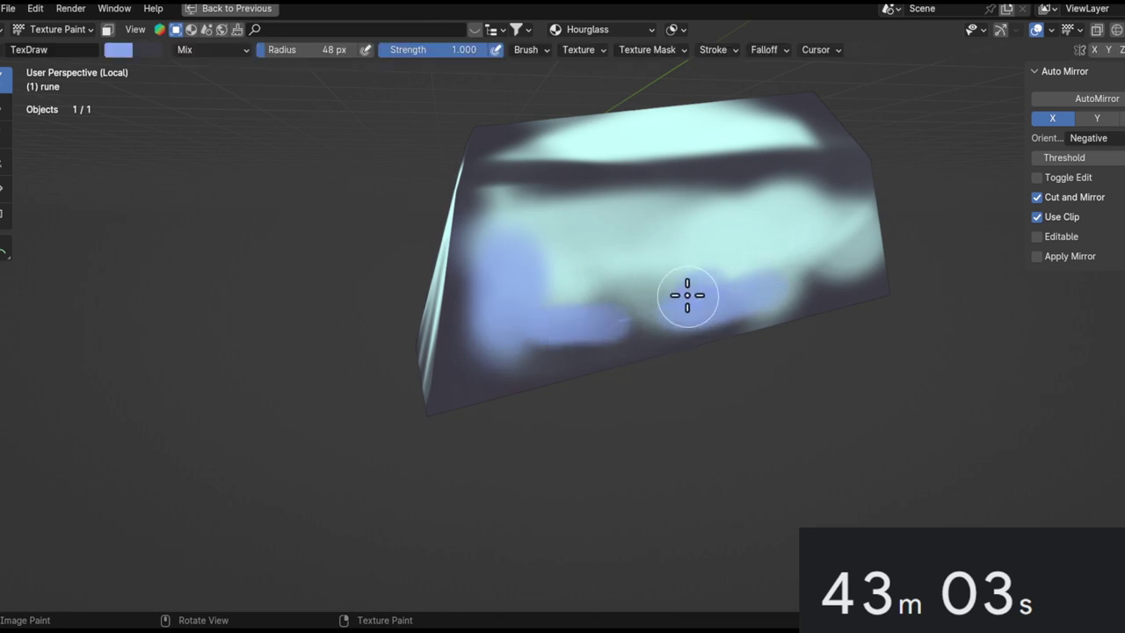
# Paint periwinkle blue strokes along the borders of the cyan areas on the rune's side faces.
pyautogui.moveTo(841, 204); pyautogui.dragTo(685, 194)
pyautogui.moveTo(525, 277); pyautogui.dragTo(967, 264, button='middle')
pyautogui.moveTo(761, 332); pyautogui.dragTo(677, 334)
pyautogui.moveTo(409, 334)
pyautogui.mouseDown()
pyautogui.moveTo(728, 311)
pyautogui.moveTo(746, 299)
pyautogui.mouseUp()
pyautogui.moveTo(727, 183); pyautogui.dragTo(693, 180)
pyautogui.moveTo(593, 155); pyautogui.dragTo(504, 146)
pyautogui.moveTo(745, 180); pyautogui.dragTo(782, 313)
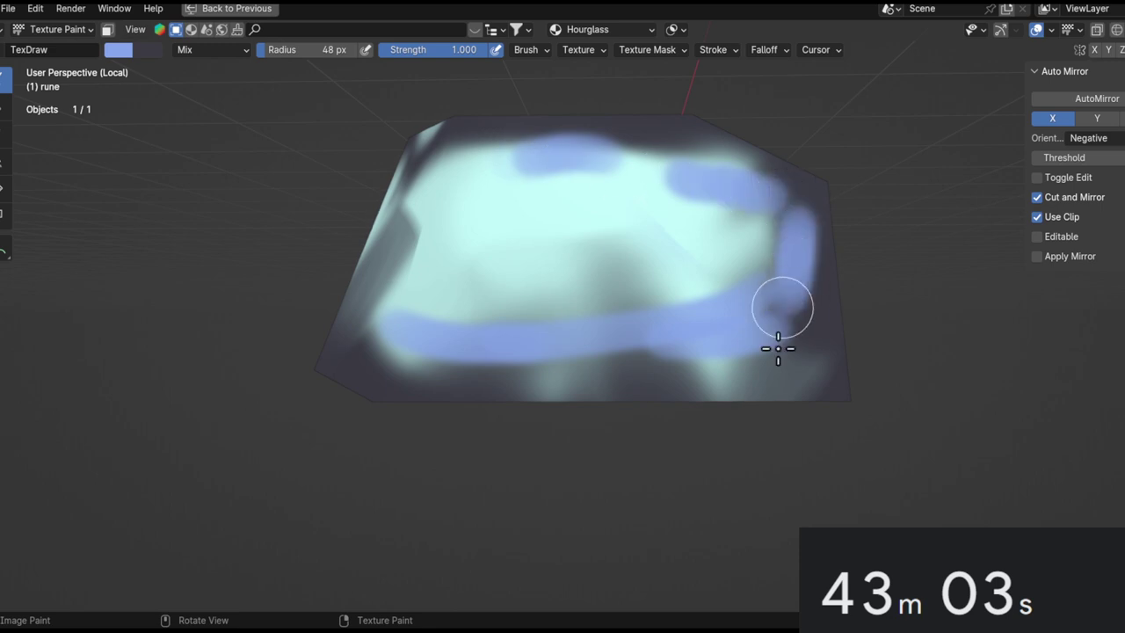
pyautogui.moveTo(643, 335)
pyautogui.mouseDown(button='middle')
pyautogui.moveTo(645, 254)
pyautogui.moveTo(765, 188)
pyautogui.mouseUp(button='middle')
pyautogui.moveTo(765, 188)
pyautogui.mouseDown()
pyautogui.moveTo(550, 143)
pyautogui.moveTo(758, 306)
pyautogui.moveTo(779, 348)
pyautogui.moveTo(862, 368)
pyautogui.mouseUp()
pyautogui.moveTo(885, 291)
pyautogui.mouseDown(button='middle')
pyautogui.moveTo(768, 233)
pyautogui.moveTo(914, 244)
pyautogui.moveTo(781, 125)
pyautogui.mouseUp(button='middle')
pyautogui.moveTo(781, 125)
pyautogui.mouseDown()
pyautogui.moveTo(492, 161)
pyautogui.moveTo(875, 345)
pyautogui.mouseUp()
pyautogui.moveTo(839, 240)
pyautogui.mouseDown(button='middle')
pyautogui.moveTo(761, 115)
pyautogui.moveTo(758, 392)
pyautogui.mouseUp(button='middle')
pyautogui.moveTo(634, 229); pyautogui.dragTo(698, 376)
pyautogui.moveTo(558, 244); pyautogui.dragTo(624, 296)
pyautogui.moveTo(629, 408)
pyautogui.mouseDown()
pyautogui.moveTo(632, 452)
pyautogui.moveTo(802, 193)
pyautogui.mouseUp()
pyautogui.moveTo(754, 115); pyautogui.dragTo(724, 94)
pyautogui.moveTo(531, 99); pyautogui.dragTo(459, 167)
# Add periwinkle blue strokes along the edges of the remaining faces, including the rune's upper sloped faces.
pyautogui.keyDown('shift'); pyautogui.moveTo(632, 315); pyautogui.dragTo(658, 466, button='middle'); pyautogui.keyUp('shift')
pyautogui.moveTo(571, 402); pyautogui.dragTo(639, 297)
pyautogui.click(643, 220)
pyautogui.moveTo(738, 185); pyautogui.dragTo(834, 361)
pyautogui.moveTo(807, 389)
pyautogui.mouseDown(button='middle')
pyautogui.moveTo(718, 221)
pyautogui.moveTo(799, 128)
pyautogui.moveTo(577, 307)
pyautogui.moveTo(617, 378)
pyautogui.mouseUp(button='middle')
pyautogui.hotkey('ctrl', 'z')
pyautogui.moveTo(573, 302); pyautogui.dragTo(575, 397)
pyautogui.moveTo(546, 291); pyautogui.dragTo(546, 384)
pyautogui.moveTo(543, 205); pyautogui.dragTo(549, 367)
pyautogui.moveTo(607, 325)
pyautogui.mouseDown()
pyautogui.moveTo(595, 357)
pyautogui.moveTo(810, 311)
pyautogui.mouseUp()
pyautogui.moveTo(735, 304); pyautogui.dragTo(909, 222)
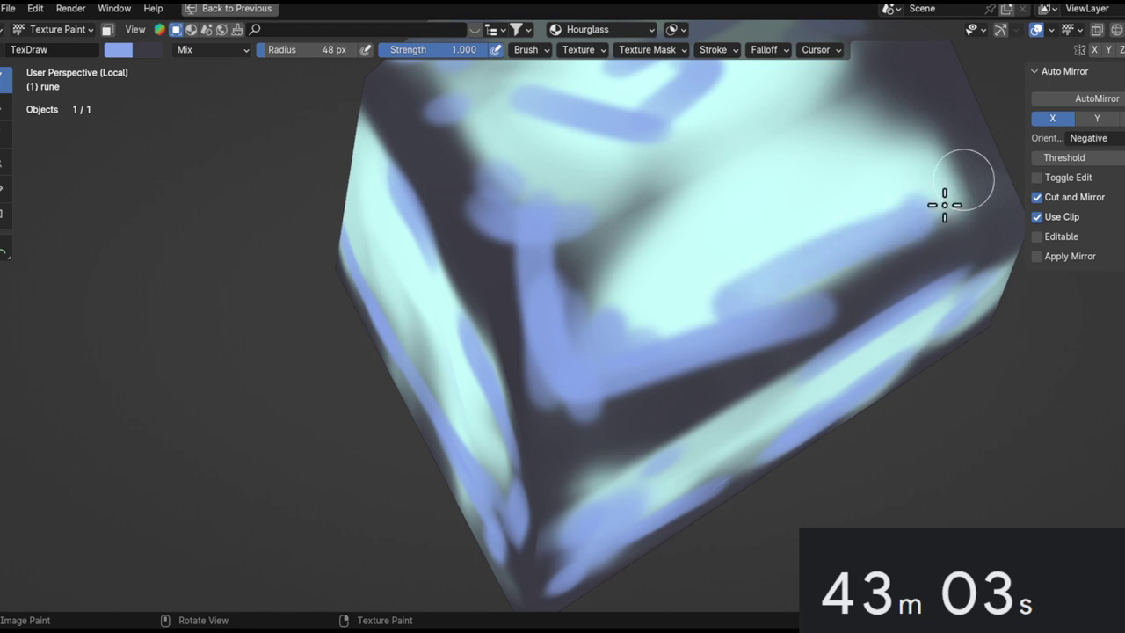
pyautogui.keyDown('shift'); pyautogui.moveTo(944, 205); pyautogui.dragTo(795, 372, button='middle'); pyautogui.keyUp('shift')
pyautogui.moveTo(745, 410); pyautogui.dragTo(795, 346)
pyautogui.moveTo(739, 217); pyautogui.dragTo(758, 339)
pyautogui.keyDown('ctrl'); pyautogui.moveTo(758, 343); pyautogui.dragTo(678, 303, button='middle'); pyautogui.keyUp('ctrl')
pyautogui.moveTo(678, 303)
pyautogui.mouseDown(button='middle')
pyautogui.moveTo(714, 114)
pyautogui.moveTo(540, 284)
pyautogui.mouseUp(button='middle')
pyautogui.moveTo(540, 284)
pyautogui.mouseDown()
pyautogui.moveTo(592, 395)
pyautogui.moveTo(750, 370)
pyautogui.moveTo(598, 153)
pyautogui.mouseUp()
pyautogui.scroll(-4, 721, 359)
pyautogui.moveTo(721, 359); pyautogui.dragTo(775, 262, button='middle')
# Use the Smear brush at strength 0.200 and radius 132 px to soften the lower blue band on a side face.
pyautogui.click(5, 165)
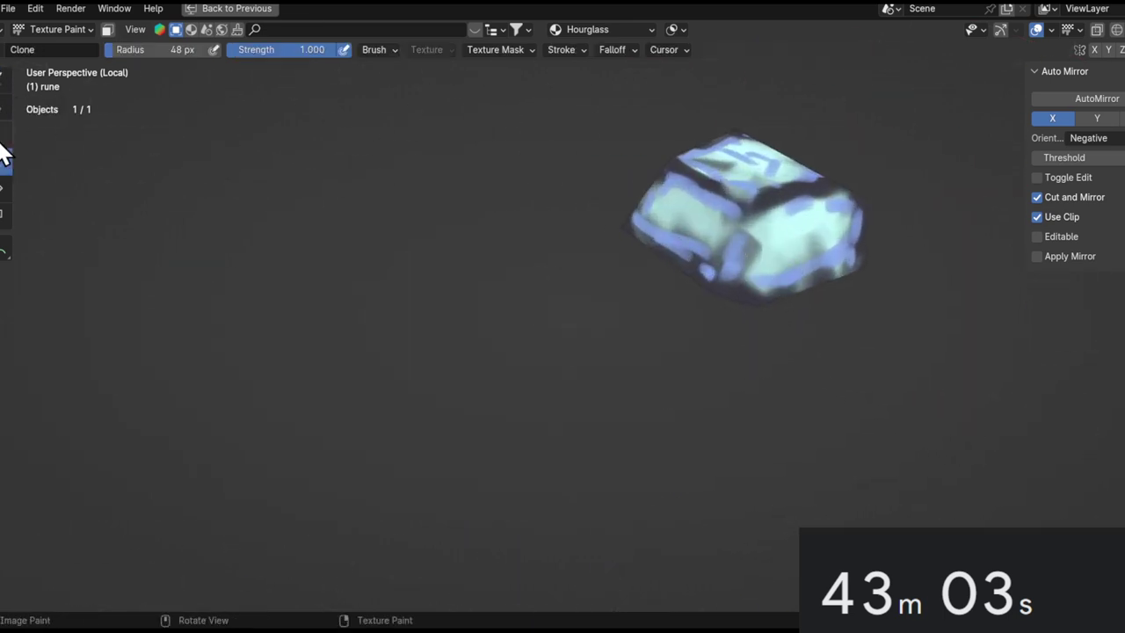
pyautogui.moveTo(588, 273)
pyautogui.keyDown('ctrl'); pyautogui.mouseDown(button='middle')
pyautogui.moveTo(680, 217)
pyautogui.moveTo(530, 188)
pyautogui.moveTo(676, 221)
pyautogui.mouseUp(button='middle'); pyautogui.keyUp('ctrl')
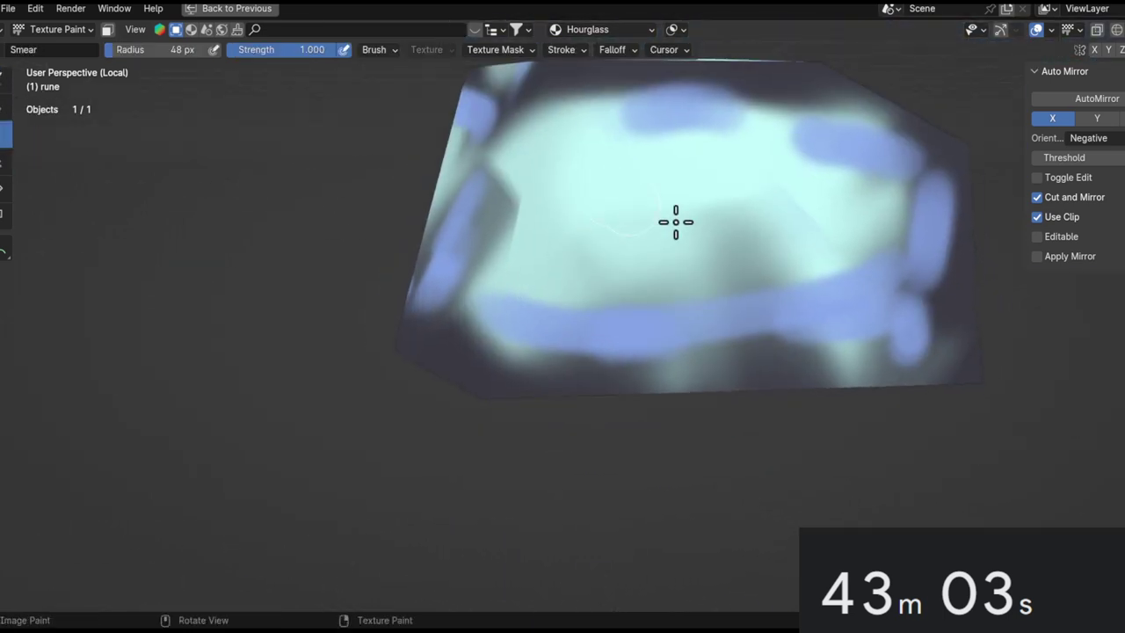
pyautogui.hotkey('shift', 'f')
pyautogui.click(578, 252)
pyautogui.moveTo(701, 331)
pyautogui.mouseDown()
pyautogui.moveTo(615, 284)
pyautogui.moveTo(841, 271)
pyautogui.moveTo(775, 314)
pyautogui.mouseUp()
pyautogui.moveTo(585, 339)
pyautogui.mouseDown()
pyautogui.moveTo(522, 296)
pyautogui.moveTo(856, 334)
pyautogui.moveTo(879, 296)
pyautogui.moveTo(838, 308)
pyautogui.mouseUp()
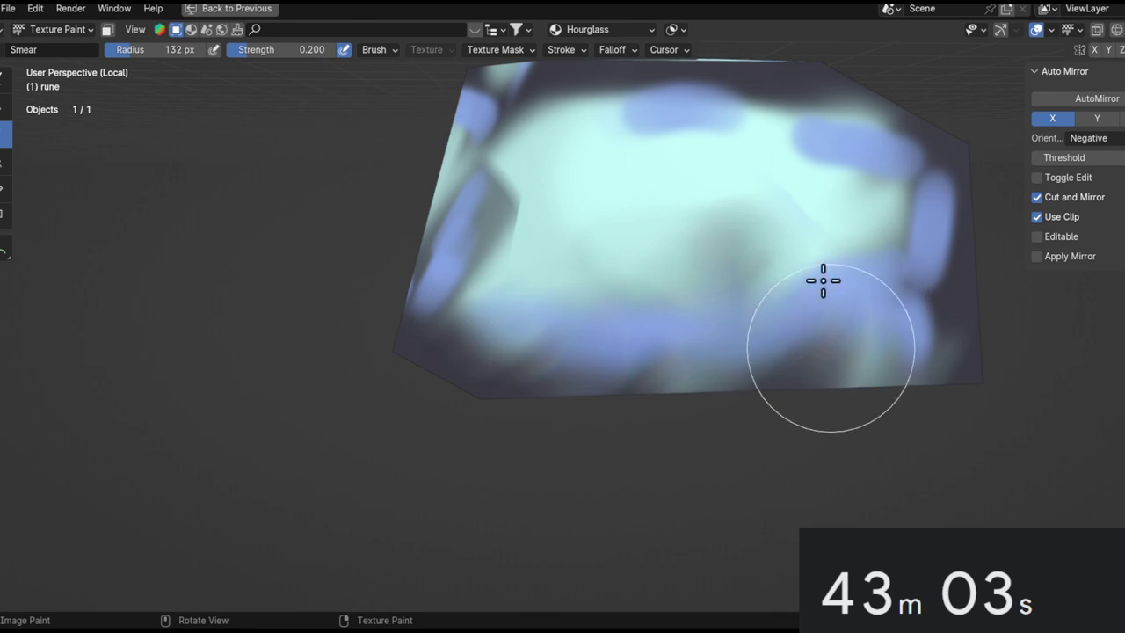
# Smear the blue strokes into the cyan and dark areas around the side faces and the top face's markings.
pyautogui.moveTo(859, 307); pyautogui.dragTo(750, 372, button='middle')
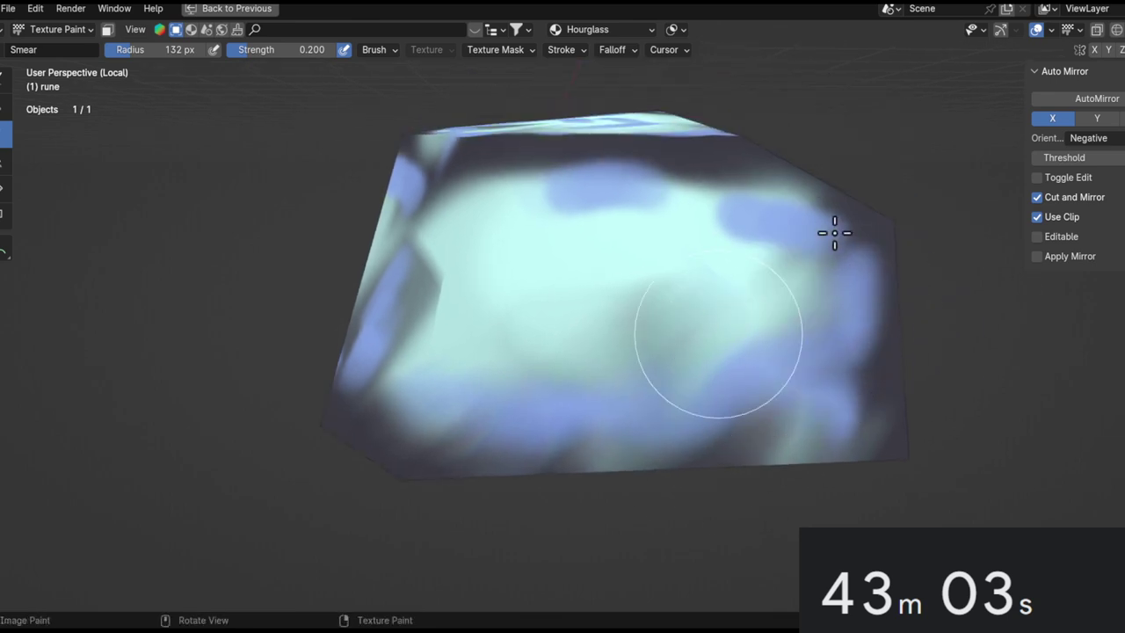
pyautogui.moveTo(697, 318)
pyautogui.keyDown('alt'); pyautogui.mouseDown()
pyautogui.moveTo(550, 273)
pyautogui.moveTo(542, 248)
pyautogui.moveTo(543, 294)
pyautogui.mouseUp(); pyautogui.keyUp('alt')
pyautogui.moveTo(542, 292); pyautogui.dragTo(492, 308, button='middle')
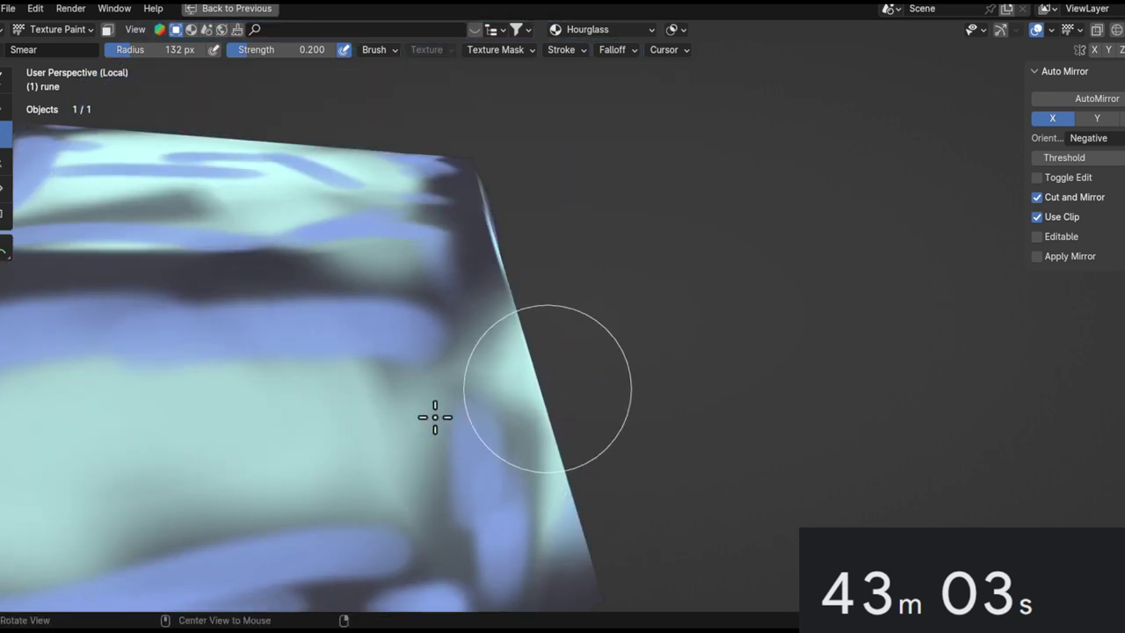
pyautogui.moveTo(489, 409); pyautogui.dragTo(537, 305, button='middle')
pyautogui.moveTo(595, 444)
pyautogui.mouseDown(button='middle')
pyautogui.moveTo(530, 366)
pyautogui.moveTo(781, 314)
pyautogui.mouseUp(button='middle')
pyautogui.moveTo(766, 374); pyautogui.dragTo(602, 345, button='middle')
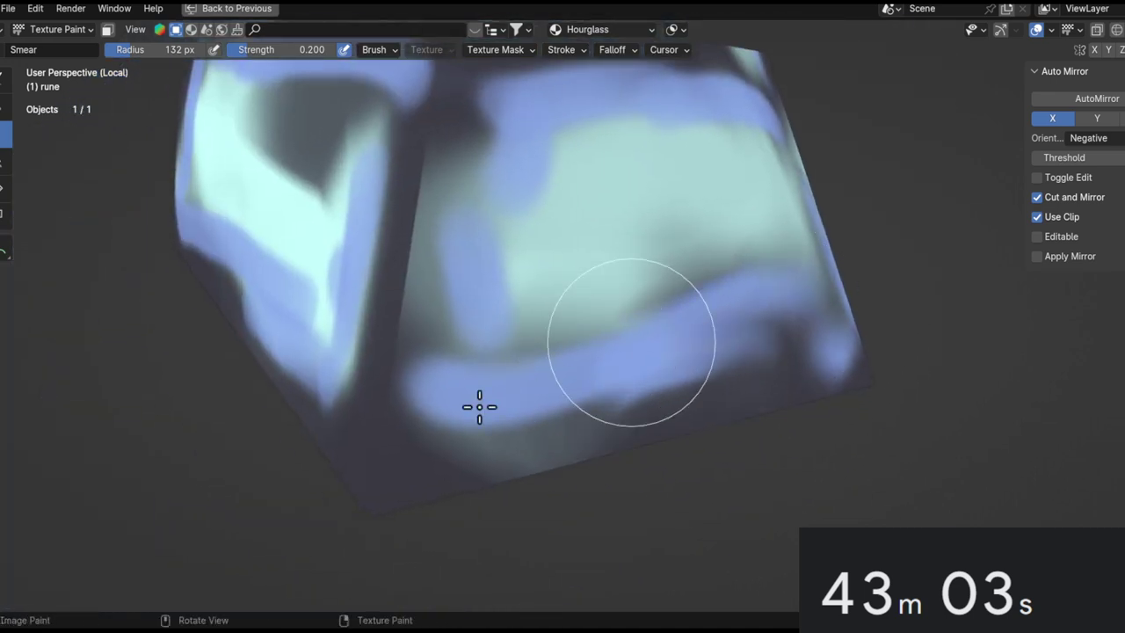
pyautogui.moveTo(714, 274); pyautogui.dragTo(537, 337)
pyautogui.moveTo(574, 308)
pyautogui.mouseDown(button='middle')
pyautogui.moveTo(494, 382)
pyautogui.moveTo(457, 196)
pyautogui.mouseUp(button='middle')
pyautogui.moveTo(829, 260)
pyautogui.mouseDown(button='middle')
pyautogui.moveTo(638, 356)
pyautogui.moveTo(580, 233)
pyautogui.mouseUp(button='middle')
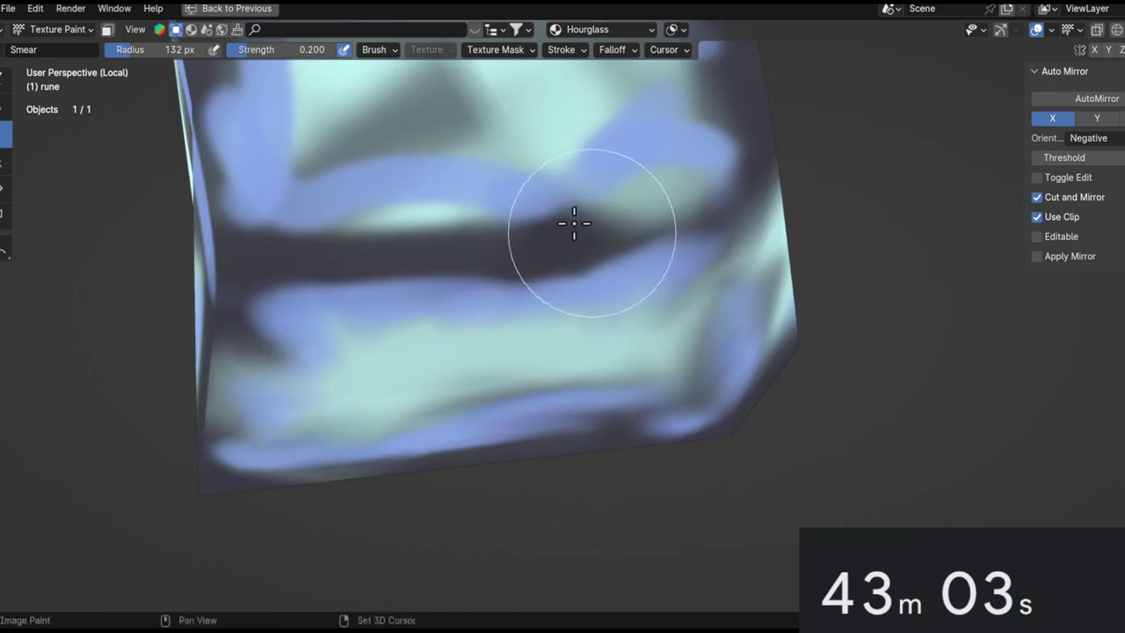
pyautogui.moveTo(424, 292); pyautogui.dragTo(565, 262, button='middle')
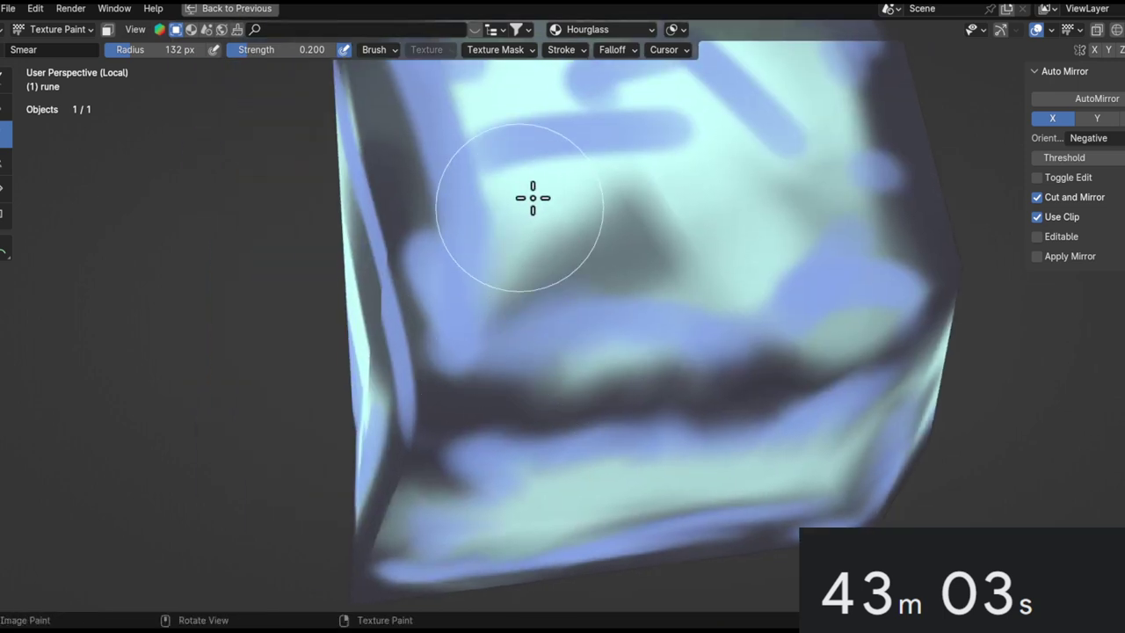
pyautogui.moveTo(532, 197); pyautogui.dragTo(444, 397, button='middle')
pyautogui.moveTo(630, 332); pyautogui.dragTo(630, 368, button='middle')
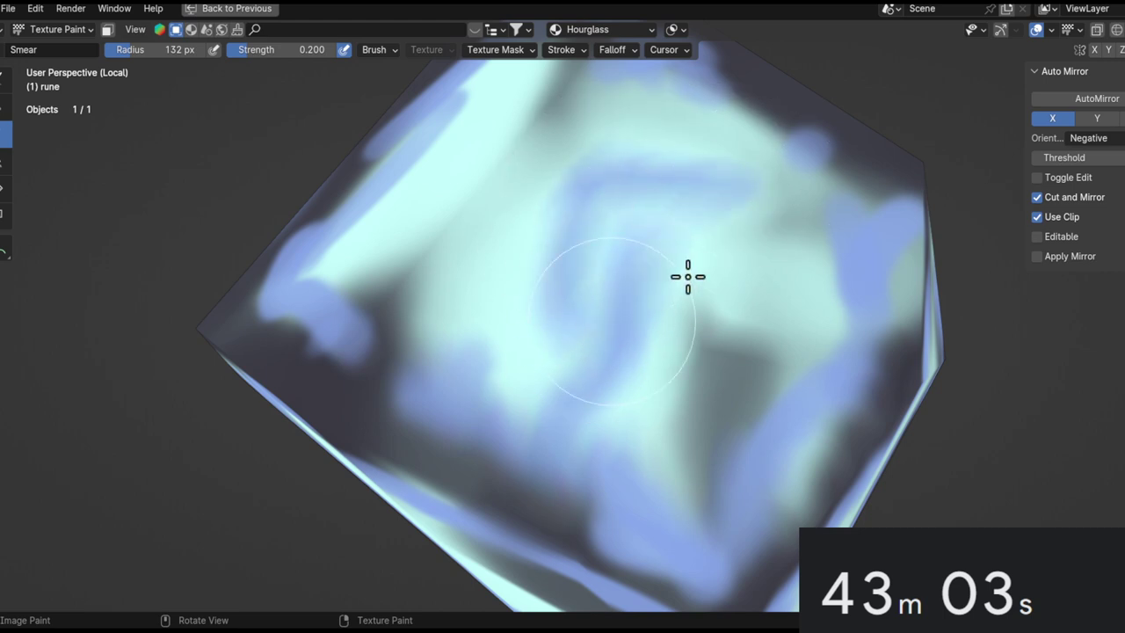
# Continue smearing the blue and cyan paint across the rune's top, sloped and remaining side faces.
pyautogui.moveTo(667, 363)
pyautogui.mouseDown(button='middle')
pyautogui.moveTo(522, 401)
pyautogui.moveTo(610, 432)
pyautogui.moveTo(723, 246)
pyautogui.moveTo(696, 376)
pyautogui.moveTo(821, 307)
pyautogui.moveTo(809, 303)
pyautogui.mouseUp(button='middle')
pyautogui.moveTo(644, 274); pyautogui.dragTo(501, 249)
pyautogui.moveTo(539, 203); pyautogui.dragTo(695, 216, button='middle')
pyautogui.moveTo(441, 179); pyautogui.dragTo(632, 227, button='middle')
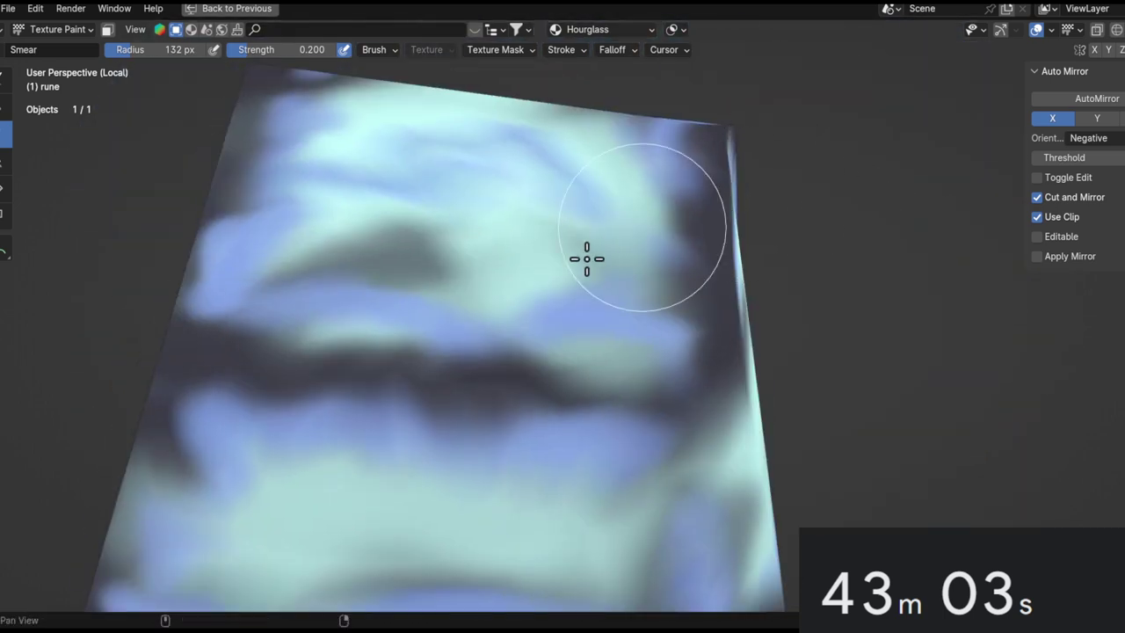
pyautogui.moveTo(585, 259); pyautogui.dragTo(791, 187, button='middle')
pyautogui.moveTo(818, 255); pyautogui.dragTo(844, 230, button='middle')
pyautogui.keyDown('ctrl'); pyautogui.moveTo(843, 230); pyautogui.dragTo(743, 322, button='middle'); pyautogui.keyUp('ctrl')
pyautogui.moveTo(686, 177); pyautogui.dragTo(671, 234, button='middle')
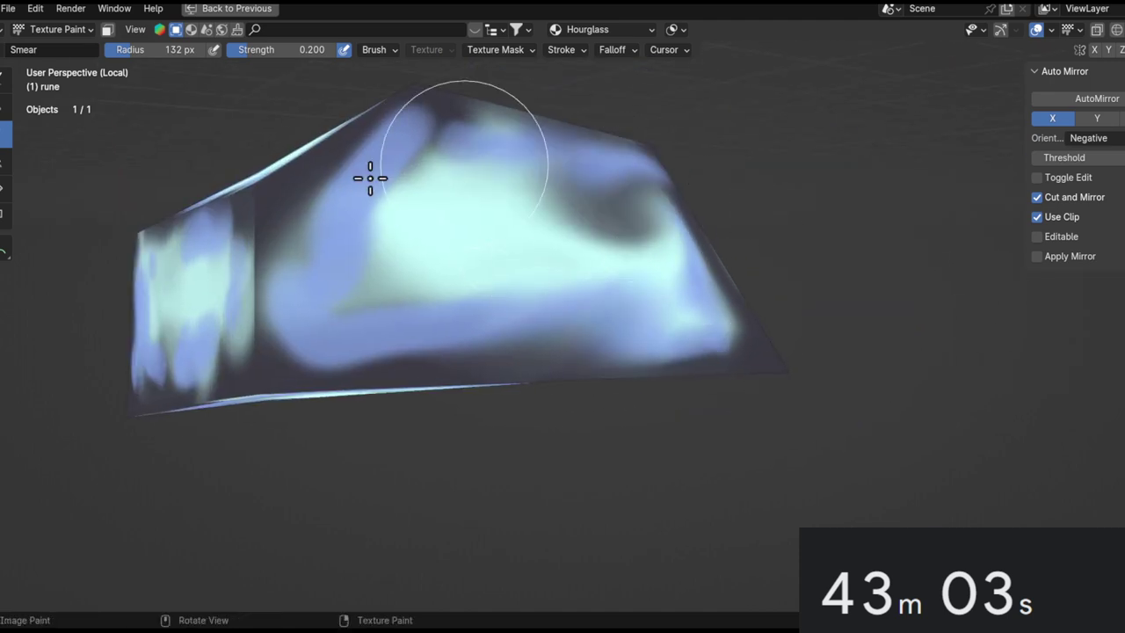
pyautogui.moveTo(323, 154)
pyautogui.mouseDown()
pyautogui.moveTo(283, 271)
pyautogui.moveTo(334, 322)
pyautogui.moveTo(670, 335)
pyautogui.mouseUp()
pyautogui.moveTo(535, 272); pyautogui.dragTo(746, 146, button='middle')
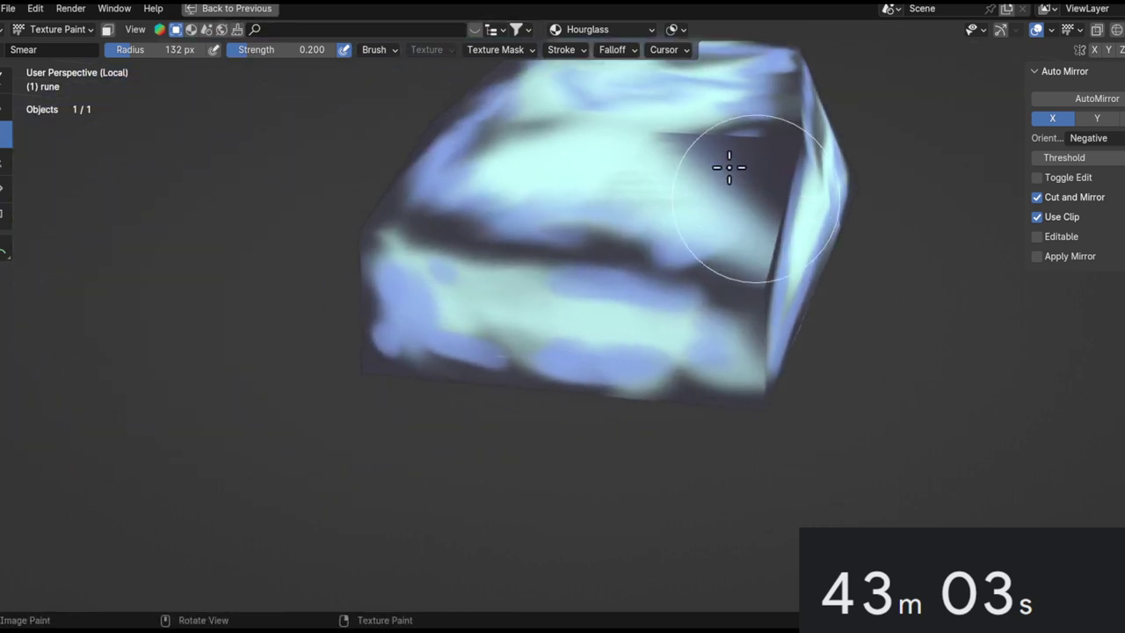
pyautogui.moveTo(712, 194); pyautogui.dragTo(668, 216, button='middle')
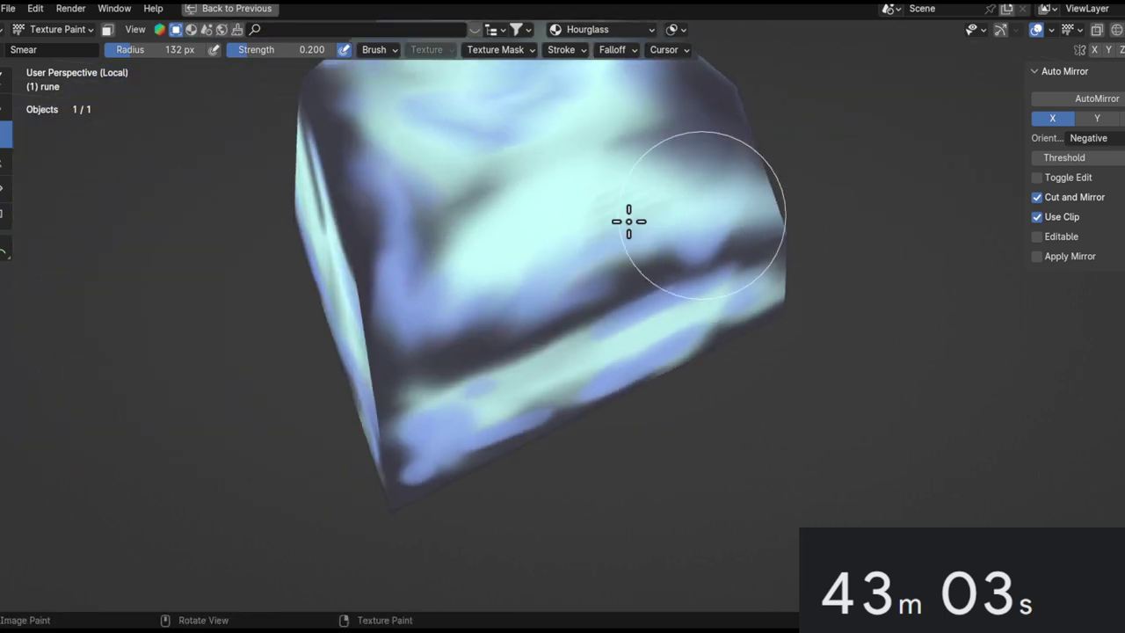
pyautogui.moveTo(422, 202)
pyautogui.mouseDown(button='middle')
pyautogui.moveTo(522, 170)
pyautogui.moveTo(447, 369)
pyautogui.mouseUp(button='middle')
pyautogui.moveTo(503, 402); pyautogui.dragTo(701, 358)
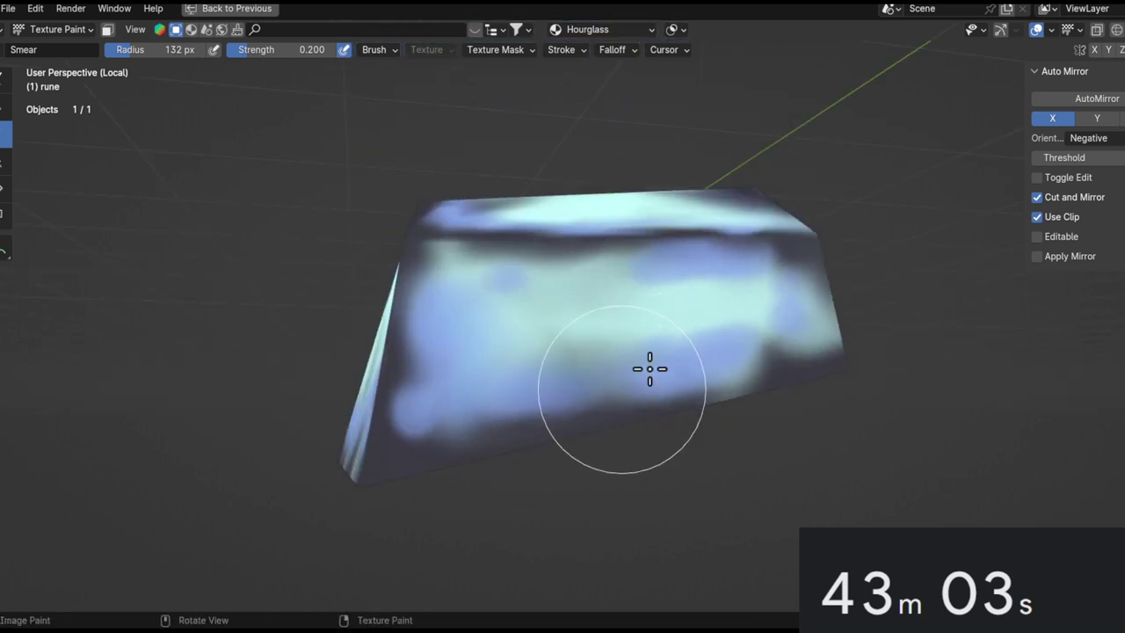
pyautogui.moveTo(875, 317); pyautogui.dragTo(817, 335)
pyautogui.moveTo(747, 261); pyautogui.dragTo(726, 266)
# Smear the blue frame and cyan centre together on the rune's underside.
pyautogui.moveTo(698, 294); pyautogui.dragTo(826, 316, button='middle')
pyautogui.keyDown('shift'); pyautogui.moveTo(655, 347); pyautogui.dragTo(814, 278, button='middle'); pyautogui.keyUp('shift')
pyautogui.moveTo(613, 351)
pyautogui.keyDown('ctrl'); pyautogui.keyDown('alt'); pyautogui.mouseDown()
pyautogui.moveTo(584, 291)
pyautogui.moveTo(507, 276)
pyautogui.mouseUp(); pyautogui.keyUp('alt'); pyautogui.keyUp('ctrl')
pyautogui.keyDown('alt'); pyautogui.moveTo(533, 166); pyautogui.dragTo(591, 290); pyautogui.keyUp('alt')
pyautogui.keyDown('ctrl'); pyautogui.moveTo(591, 290); pyautogui.dragTo(539, 276, button='middle'); pyautogui.keyUp('ctrl')
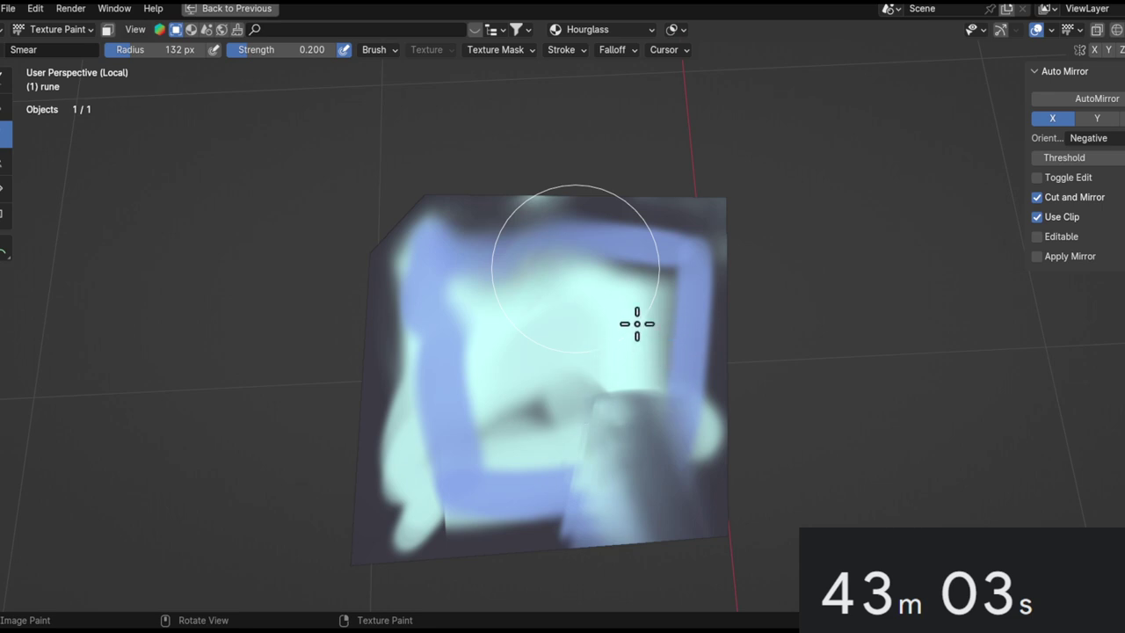
pyautogui.moveTo(637, 325); pyautogui.dragTo(541, 395)
pyautogui.moveTo(477, 500)
pyautogui.mouseDown()
pyautogui.moveTo(430, 322)
pyautogui.moveTo(423, 504)
pyautogui.mouseUp()
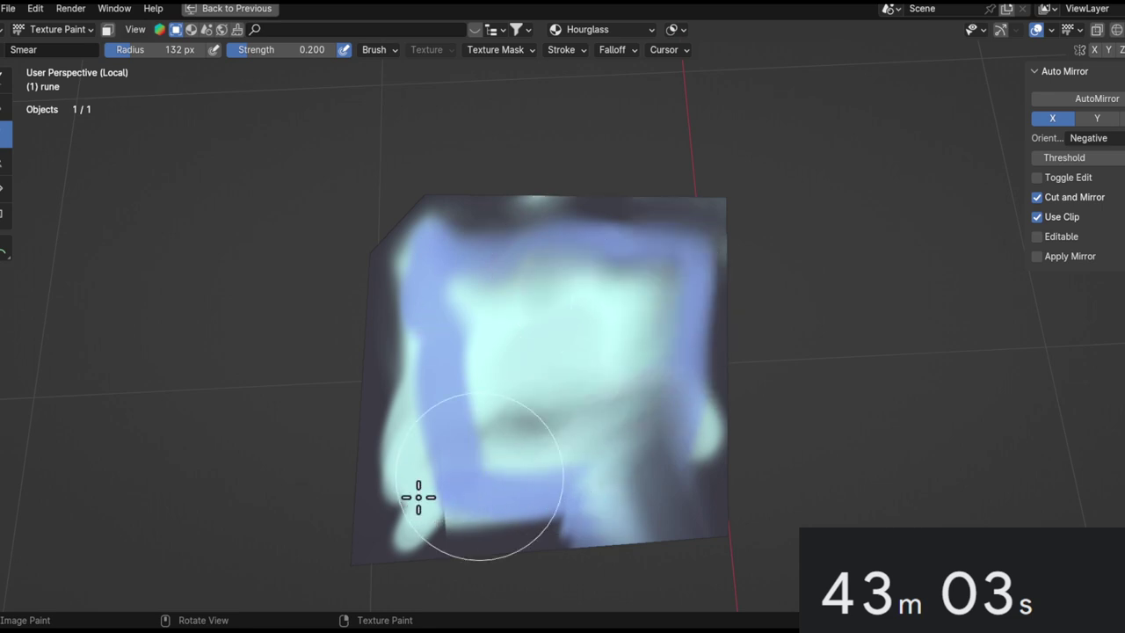
pyautogui.moveTo(418, 498); pyautogui.dragTo(396, 300)
pyautogui.moveTo(401, 497); pyautogui.dragTo(473, 553)
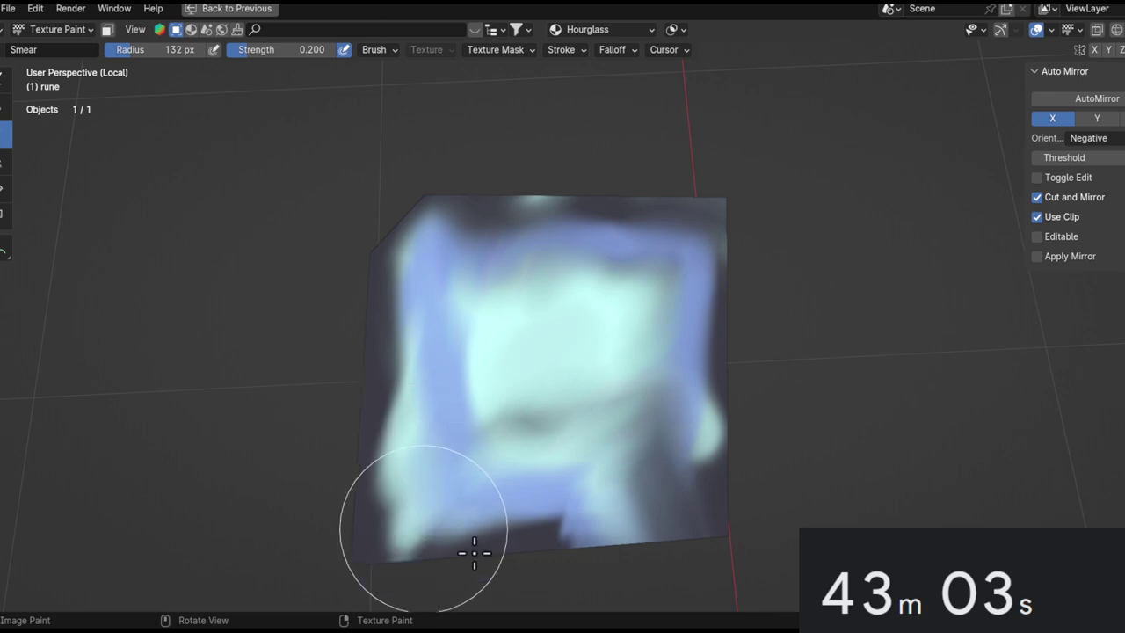
pyautogui.keyDown('alt'); pyautogui.moveTo(551, 352); pyautogui.dragTo(570, 474); pyautogui.keyUp('alt')
pyautogui.keyDown('alt'); pyautogui.moveTo(572, 375); pyautogui.dragTo(342, 214); pyautogui.keyUp('alt')
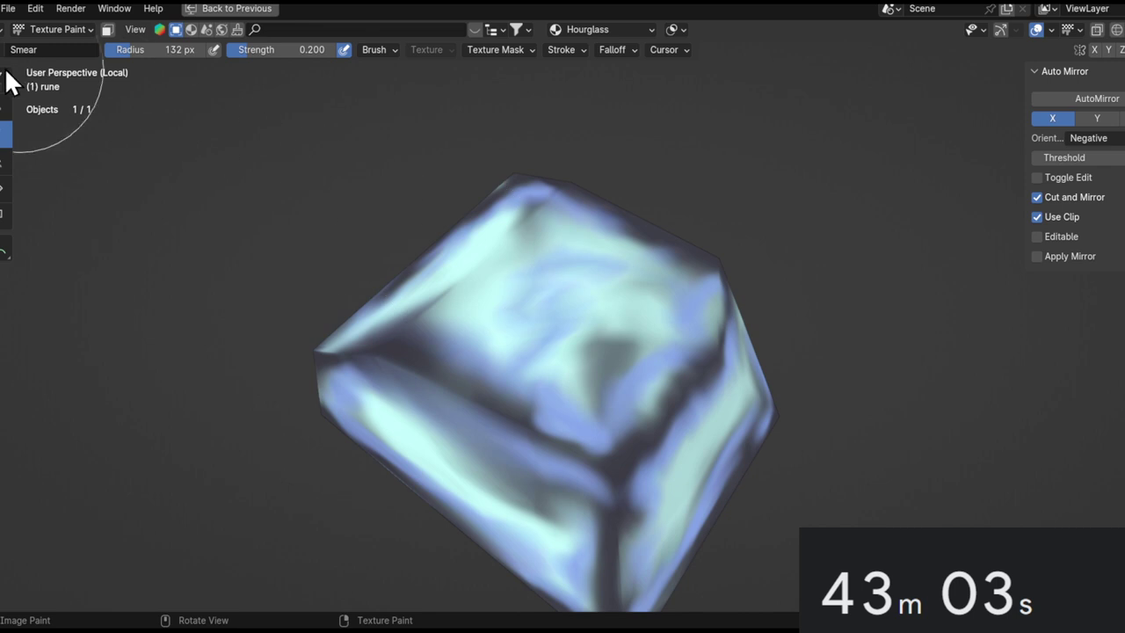
# Switch to the TexDraw brush and set its colour to a muted grey-blue with hue 0.634, saturation 0.237 and value 0.520.
pyautogui.click(5, 78)
pyautogui.click(119, 50)
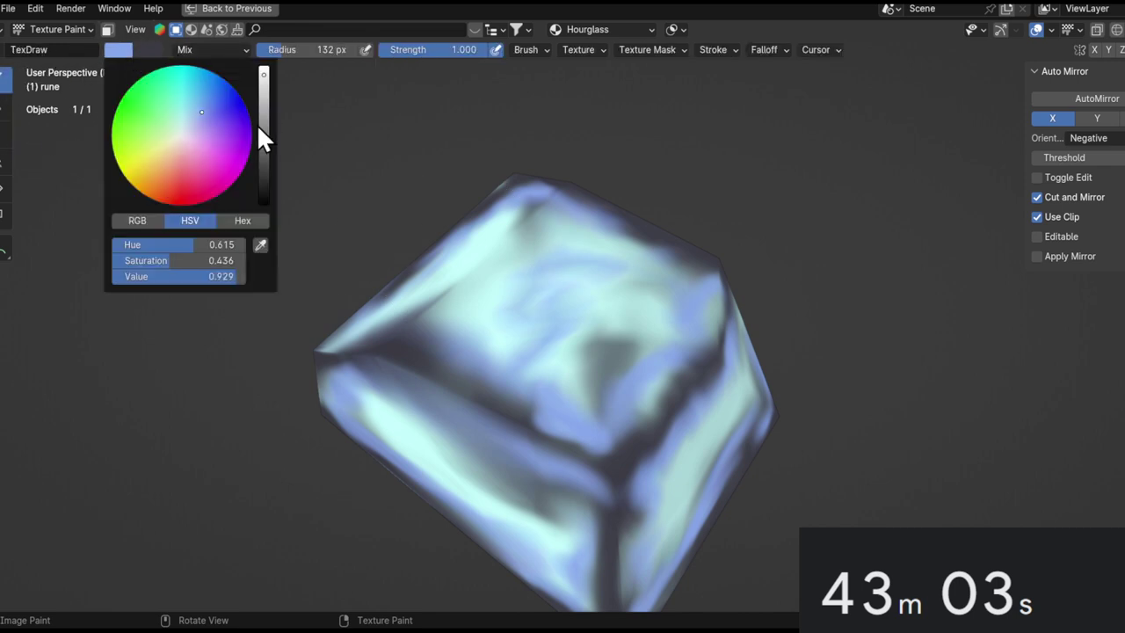
pyautogui.moveTo(197, 120); pyautogui.dragTo(193, 124)
pyautogui.moveTo(263, 88); pyautogui.dragTo(264, 136)
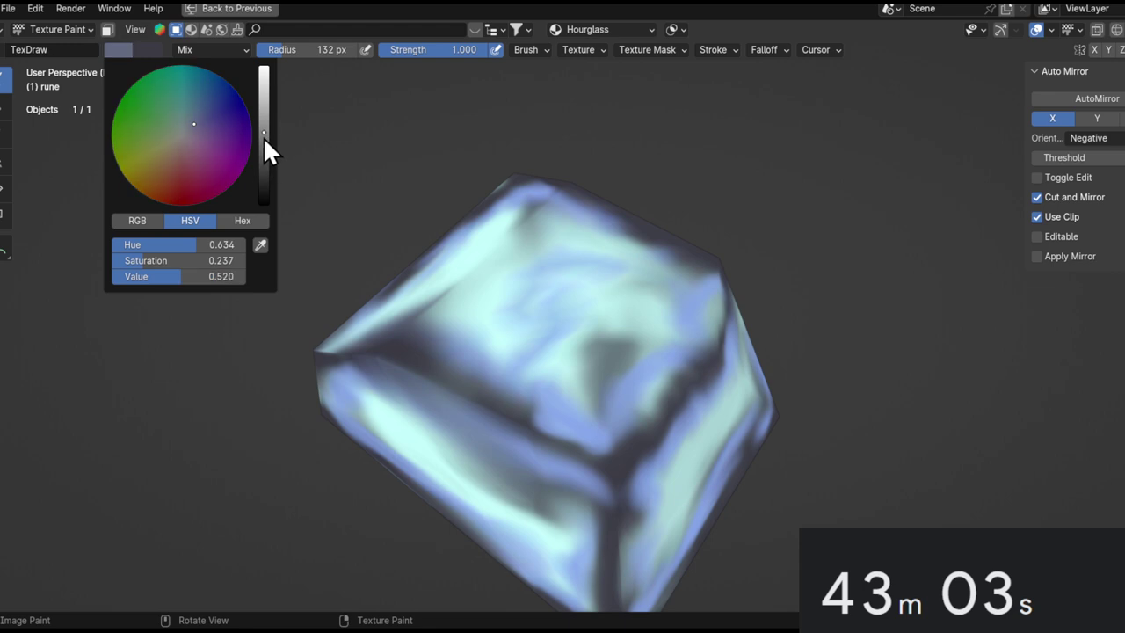
# Set the brush strength to 0.345 and paint grey-blue shading over the rune's edges and corners from all sides.
pyautogui.moveTo(568, 314); pyautogui.dragTo(699, 260, button='middle')
pyautogui.moveTo(624, 365)
pyautogui.keyDown('alt'); pyautogui.mouseDown()
pyautogui.moveTo(653, 339)
pyautogui.moveTo(762, 309)
pyautogui.mouseUp(); pyautogui.keyUp('alt')
pyautogui.hotkey('shift', 'f')
pyautogui.click(683, 339)
pyautogui.moveTo(387, 483); pyautogui.dragTo(356, 520)
pyautogui.moveTo(565, 442); pyautogui.dragTo(185, 519, button='middle')
pyautogui.moveTo(133, 590); pyautogui.dragTo(570, 331, button='middle')
pyautogui.moveTo(981, 381); pyautogui.dragTo(643, 293, button='middle')
pyautogui.moveTo(383, 286)
pyautogui.mouseDown(button='middle')
pyautogui.moveTo(677, 366)
pyautogui.moveTo(758, 322)
pyautogui.moveTo(698, 290)
pyautogui.moveTo(433, 434)
pyautogui.moveTo(343, 510)
pyautogui.moveTo(665, 228)
pyautogui.moveTo(605, 196)
pyautogui.moveTo(700, 320)
pyautogui.moveTo(716, 224)
pyautogui.mouseUp(button='middle')
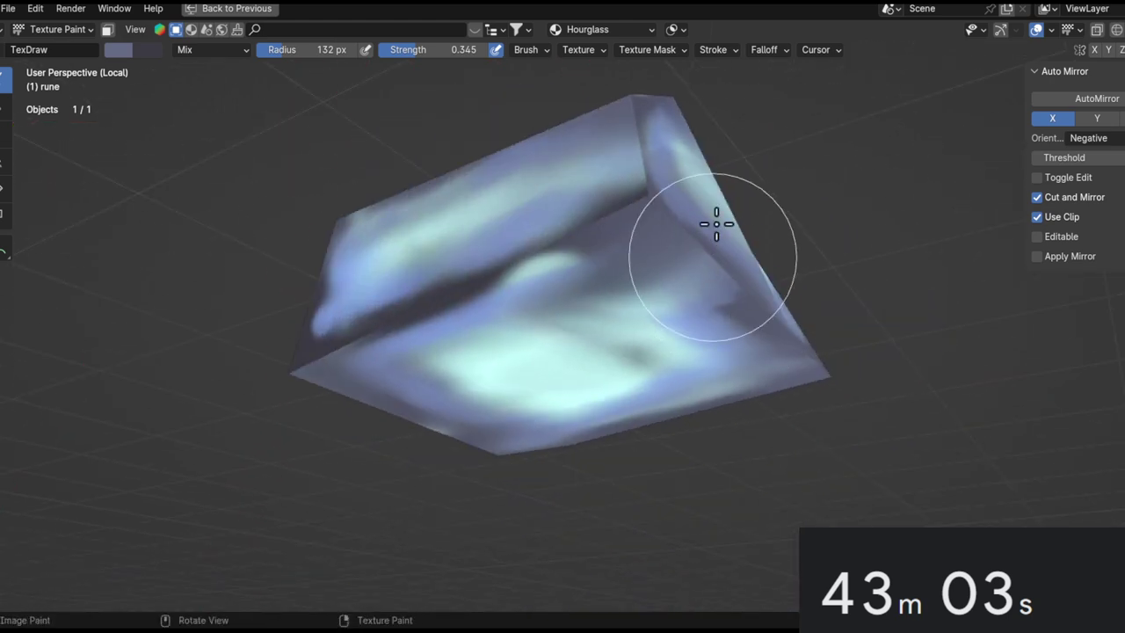
pyautogui.moveTo(358, 364); pyautogui.dragTo(586, 218, button='middle')
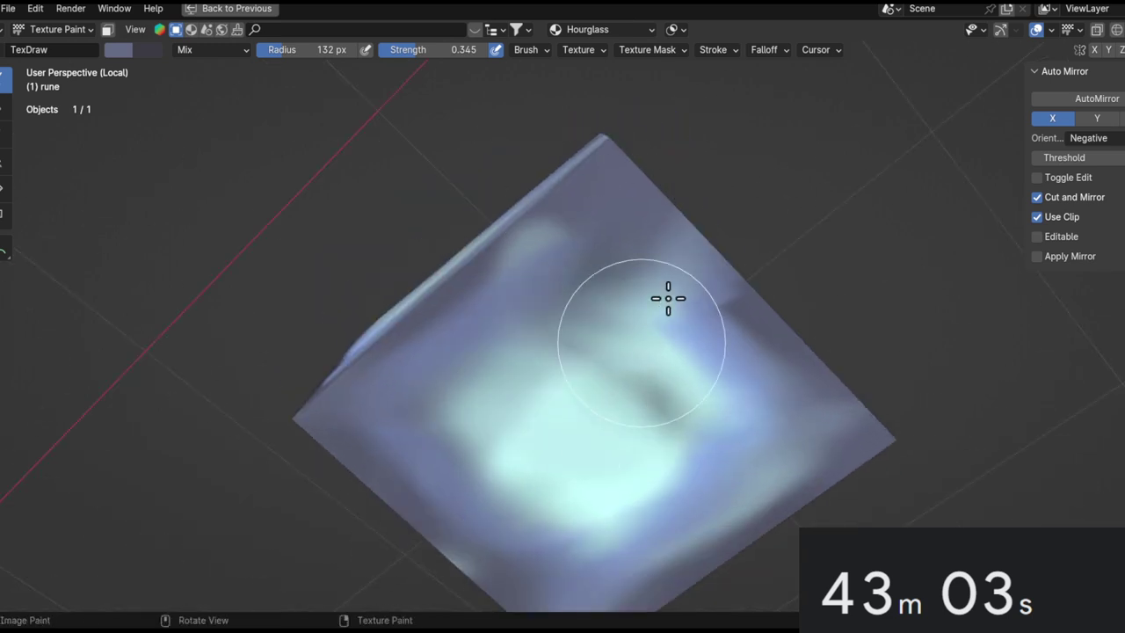
# Enlarge the brush radius to 278 px and paint a broad grey-blue tint over the rune's faces.
pyautogui.moveTo(511, 337)
pyautogui.keyDown('shift'); pyautogui.mouseDown(button='middle')
pyautogui.moveTo(492, 176)
pyautogui.moveTo(392, 283)
pyautogui.mouseUp(button='middle'); pyautogui.keyUp('shift')
pyautogui.press('f')
pyautogui.click(590, 285)
pyautogui.moveTo(382, 264); pyautogui.dragTo(431, 419)
pyautogui.moveTo(572, 229)
pyautogui.mouseDown(button='middle')
pyautogui.moveTo(572, 243)
pyautogui.moveTo(612, 185)
pyautogui.moveTo(586, 180)
pyautogui.moveTo(340, 394)
pyautogui.moveTo(484, 322)
pyautogui.moveTo(457, 457)
pyautogui.moveTo(582, 298)
pyautogui.moveTo(613, 226)
pyautogui.moveTo(535, 272)
pyautogui.moveTo(582, 352)
pyautogui.moveTo(554, 300)
pyautogui.moveTo(452, 269)
pyautogui.moveTo(449, 395)
pyautogui.moveTo(673, 291)
pyautogui.moveTo(165, 199)
pyautogui.mouseUp(button='middle')
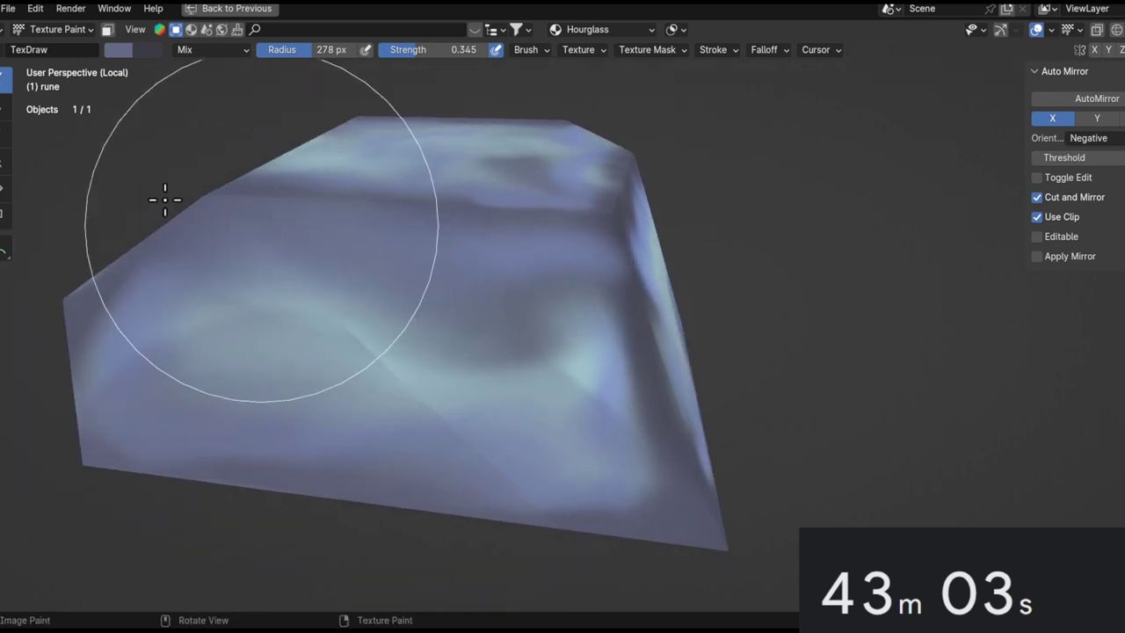
# Switch to the Smear brush with a 175 px radius and strength 0.200, and blend the grey-blue shading over the rune.
pyautogui.click(4, 134)
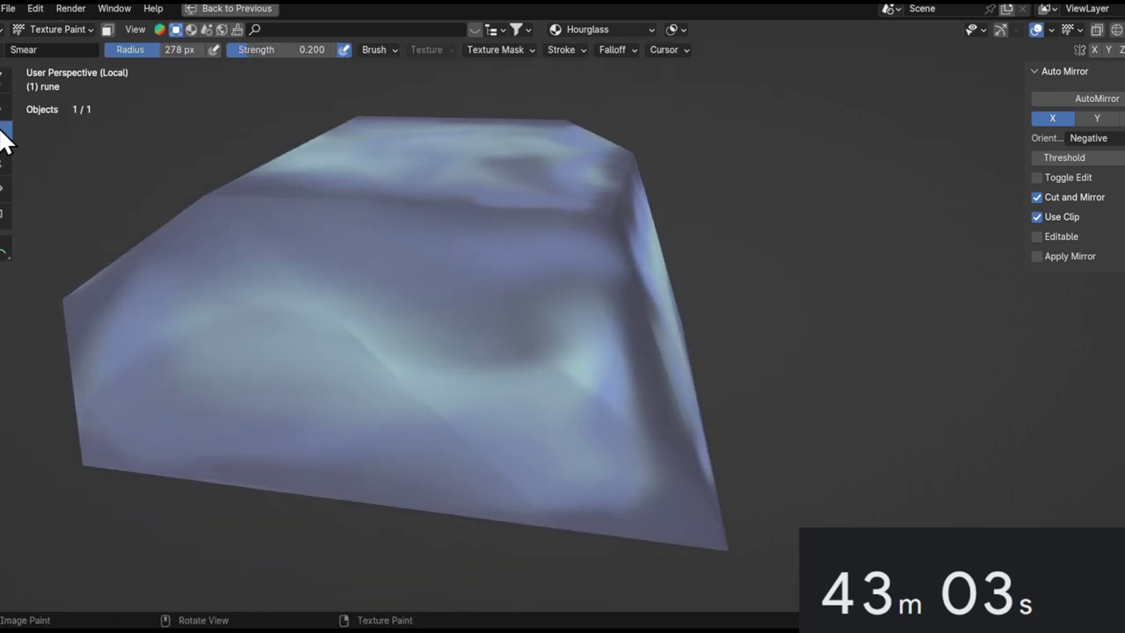
pyautogui.moveTo(481, 419)
pyautogui.mouseDown(button='middle')
pyautogui.moveTo(367, 326)
pyautogui.moveTo(535, 296)
pyautogui.moveTo(794, 301)
pyautogui.mouseUp(button='middle')
pyautogui.moveTo(826, 432); pyautogui.dragTo(601, 215, button='middle')
pyautogui.moveTo(550, 323); pyautogui.dragTo(714, 348, button='middle')
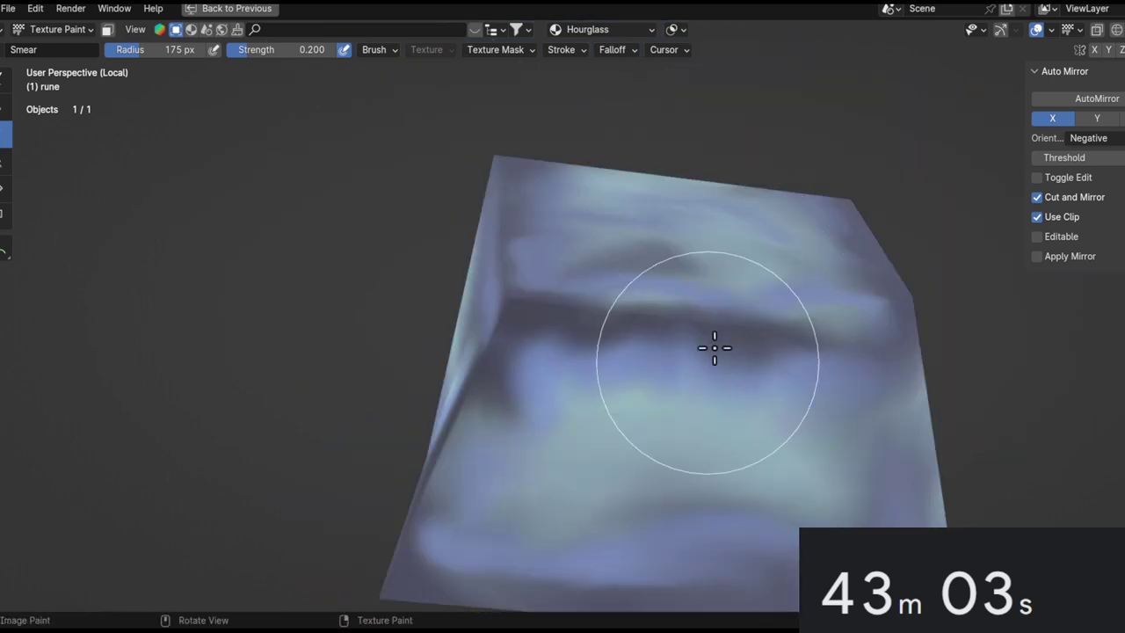
pyautogui.moveTo(649, 265); pyautogui.dragTo(724, 185, button='middle')
pyautogui.moveTo(724, 185); pyautogui.dragTo(780, 181)
pyautogui.moveTo(797, 403)
pyautogui.mouseDown(button='middle')
pyautogui.moveTo(721, 375)
pyautogui.moveTo(747, 342)
pyautogui.mouseUp(button='middle')
pyautogui.moveTo(577, 383)
pyautogui.mouseDown(button='middle')
pyautogui.moveTo(536, 372)
pyautogui.moveTo(572, 372)
pyautogui.mouseUp(button='middle')
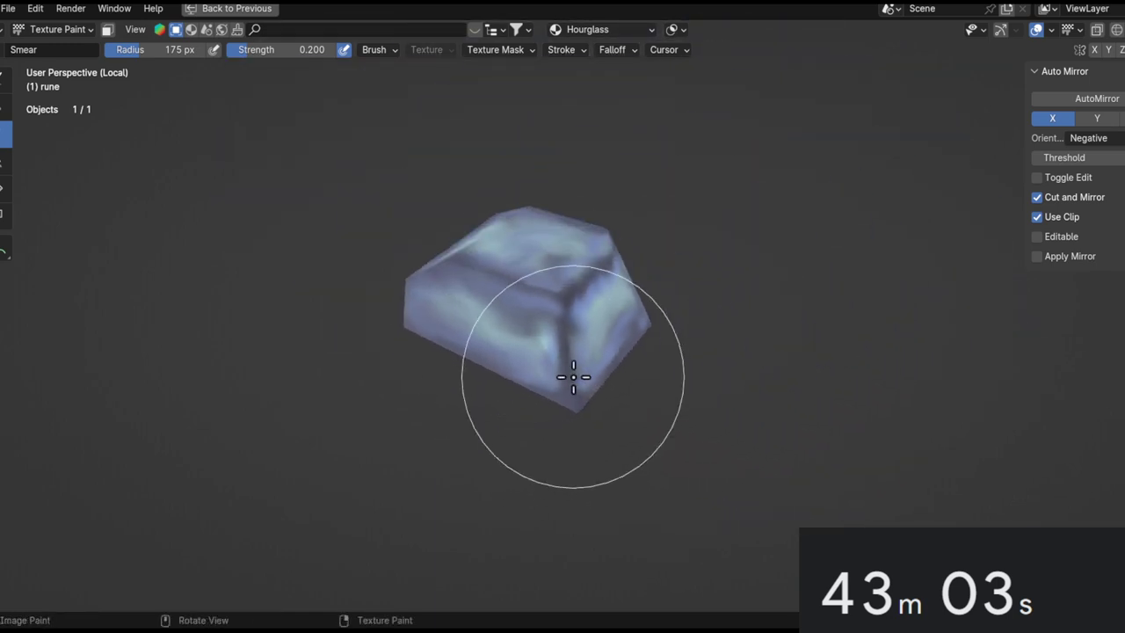
# Switch to the TexDraw brush with a pale mint-white colour, Add blending and a 12 px radius.
pyautogui.click(7, 80)
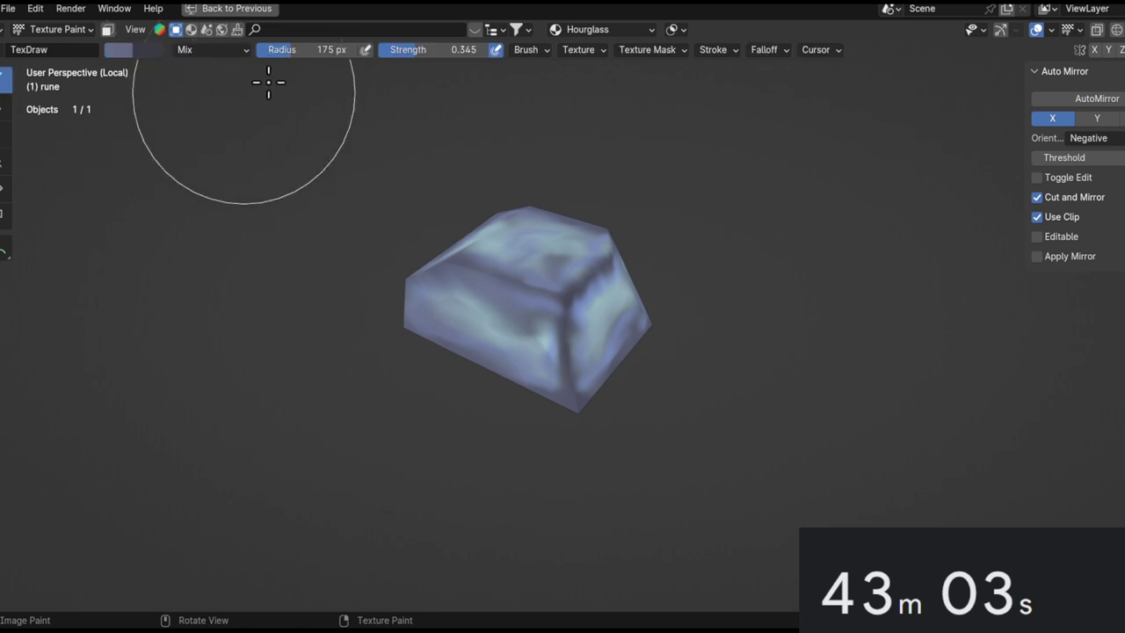
pyautogui.click(127, 49)
pyautogui.moveTo(267, 109); pyautogui.dragTo(266, 65)
pyautogui.click(178, 128)
pyautogui.click(235, 45)
pyautogui.press('a')
pyautogui.keyDown('ctrl'); pyautogui.moveTo(576, 337); pyautogui.dragTo(569, 255, button='middle'); pyautogui.keyUp('ctrl')
pyautogui.press('f')
pyautogui.click(557, 280)
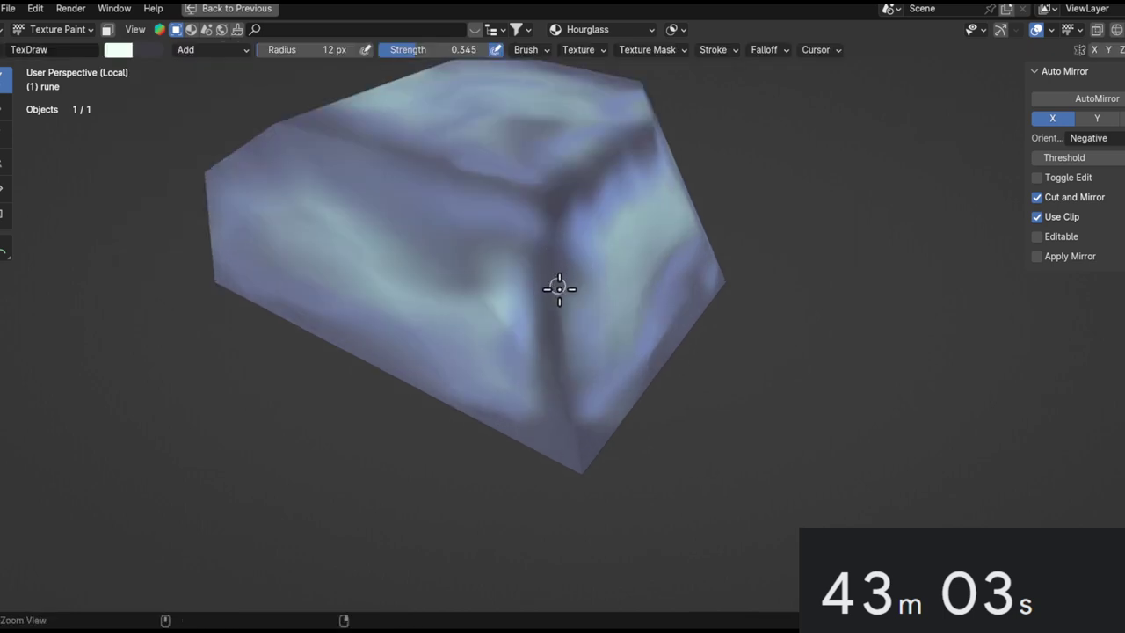
pyautogui.scroll(1, 557, 289)
# Paint a thin white highlight down the rune's vertical corner edge, undoing and repainting uneven strokes.
pyautogui.moveTo(543, 199); pyautogui.dragTo(554, 311)
pyautogui.moveTo(552, 270); pyautogui.dragTo(548, 160)
pyautogui.moveTo(548, 224); pyautogui.dragTo(553, 287)
pyautogui.hotkey('ctrl', 'z')
pyautogui.hotkey('ctrl', 'z')
pyautogui.hotkey('ctrl', 'z')
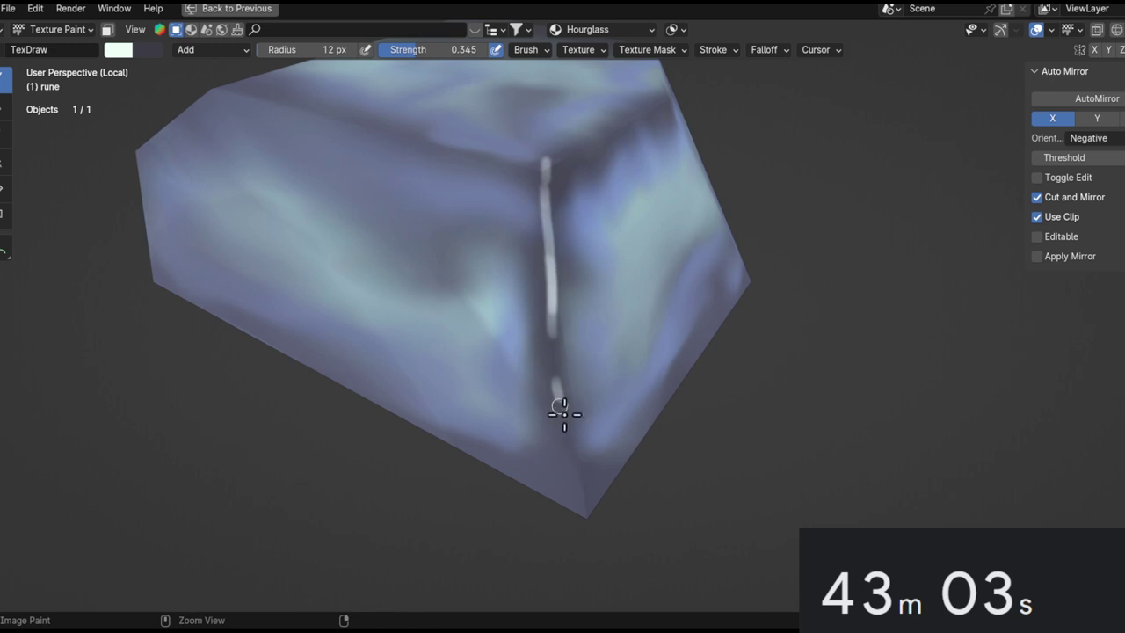
pyautogui.moveTo(573, 471); pyautogui.dragTo(570, 435)
pyautogui.hotkey('ctrl', 'z')
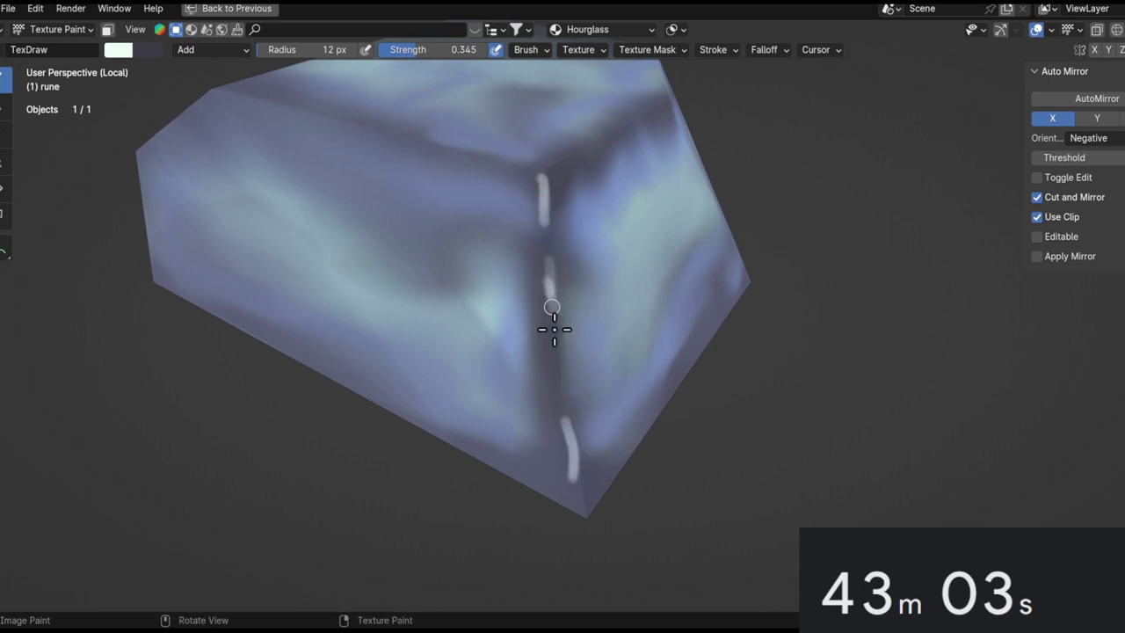
pyautogui.hotkey('ctrl', 'z')
pyautogui.moveTo(556, 377); pyautogui.dragTo(571, 457)
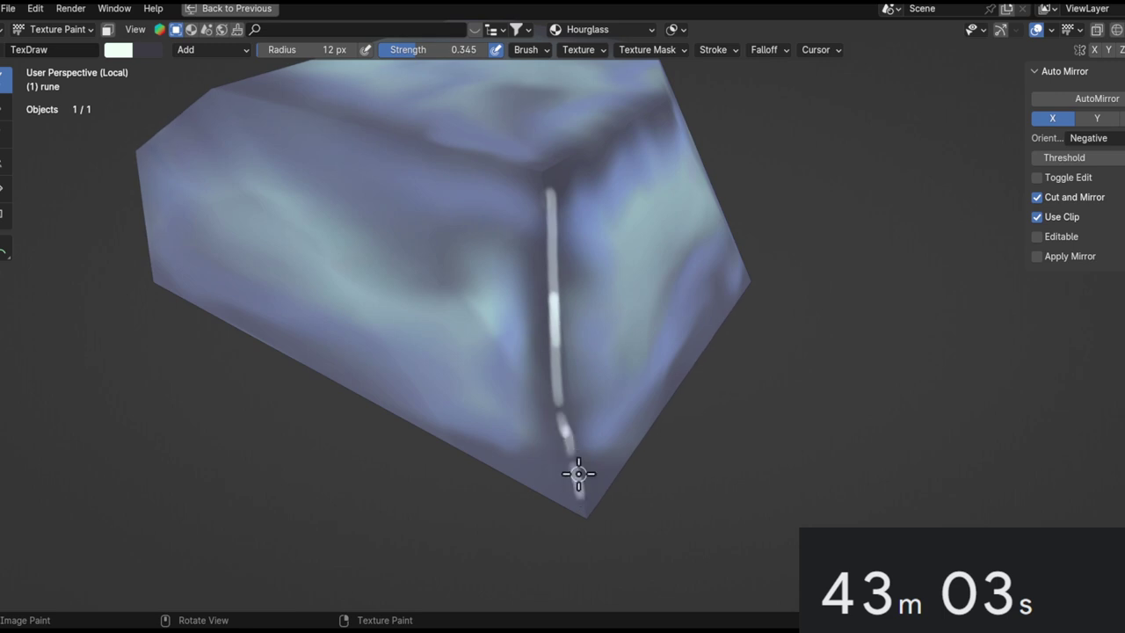
# Paint white highlights around the upper corner and along the adjoining edge of the rune's top face.
pyautogui.moveTo(581, 479)
pyautogui.mouseDown(button='middle')
pyautogui.moveTo(577, 226)
pyautogui.moveTo(610, 289)
pyautogui.moveTo(608, 264)
pyautogui.mouseUp(button='middle')
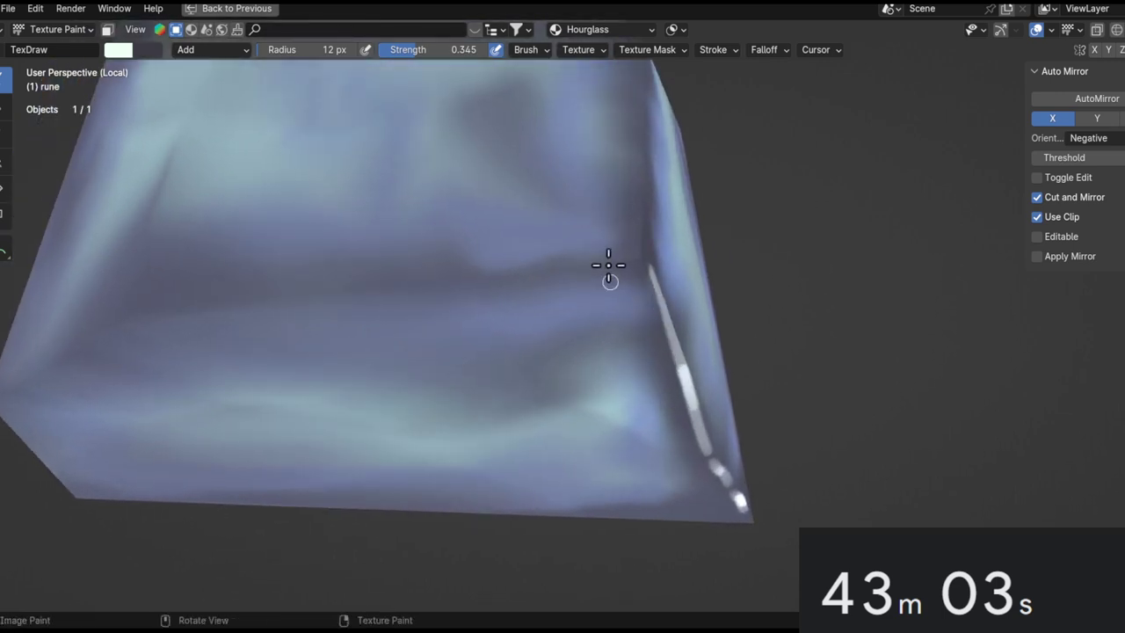
pyautogui.moveTo(651, 270); pyautogui.dragTo(613, 261)
pyautogui.moveTo(638, 301)
pyautogui.mouseDown(button='middle')
pyautogui.moveTo(657, 239)
pyautogui.moveTo(713, 261)
pyautogui.moveTo(764, 210)
pyautogui.mouseUp(button='middle')
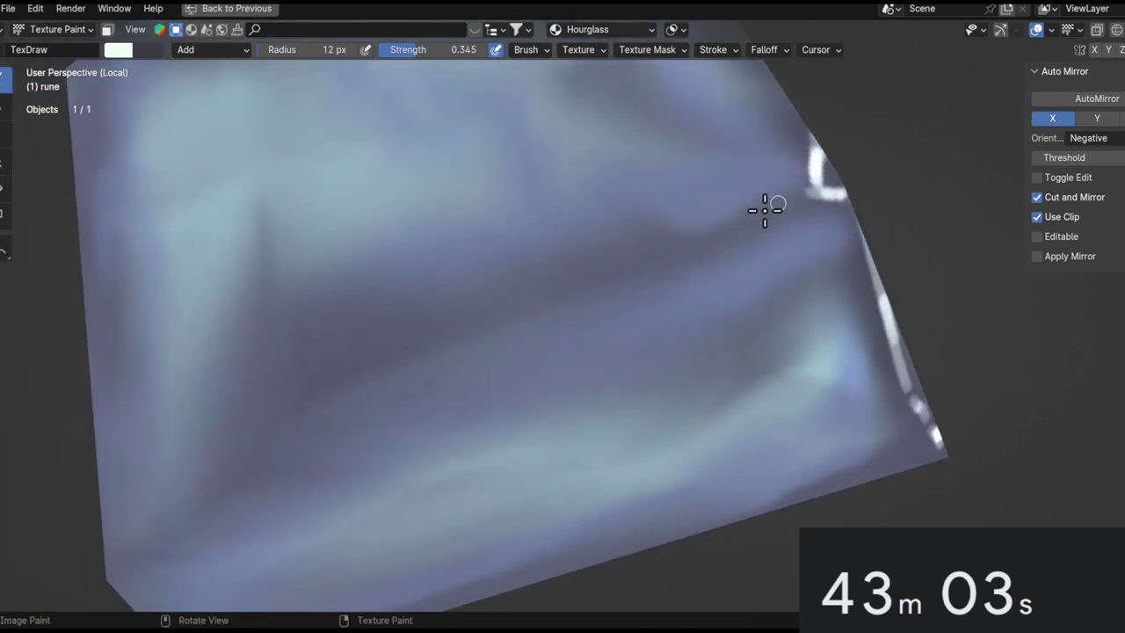
pyautogui.moveTo(756, 214); pyautogui.dragTo(413, 360)
pyautogui.moveTo(413, 360)
pyautogui.mouseDown(button='middle')
pyautogui.moveTo(785, 213)
pyautogui.moveTo(709, 239)
pyautogui.mouseUp(button='middle')
pyautogui.moveTo(708, 239); pyautogui.dragTo(620, 307)
pyautogui.moveTo(621, 307); pyautogui.dragTo(740, 187, button='middle')
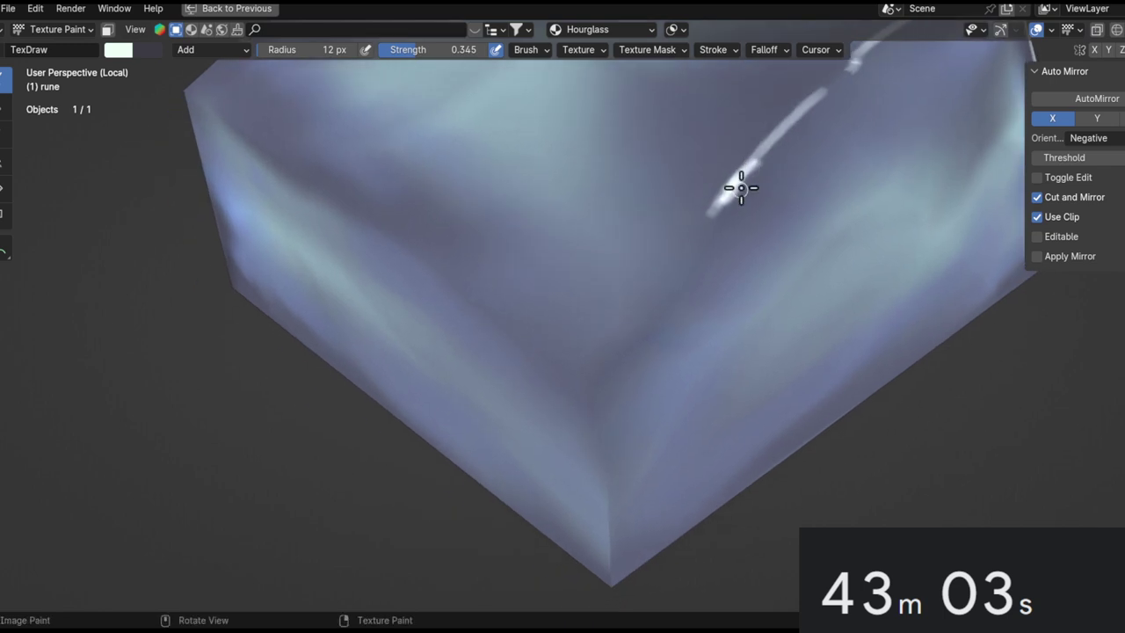
# Paint a broken white highlight along the next long edge between the rune's top face and side.
pyautogui.moveTo(653, 351)
pyautogui.mouseDown(button='middle')
pyautogui.moveTo(710, 307)
pyautogui.moveTo(809, 264)
pyautogui.mouseUp(button='middle')
pyautogui.moveTo(808, 263); pyautogui.dragTo(460, 273)
pyautogui.hotkey('ctrl', 'z')
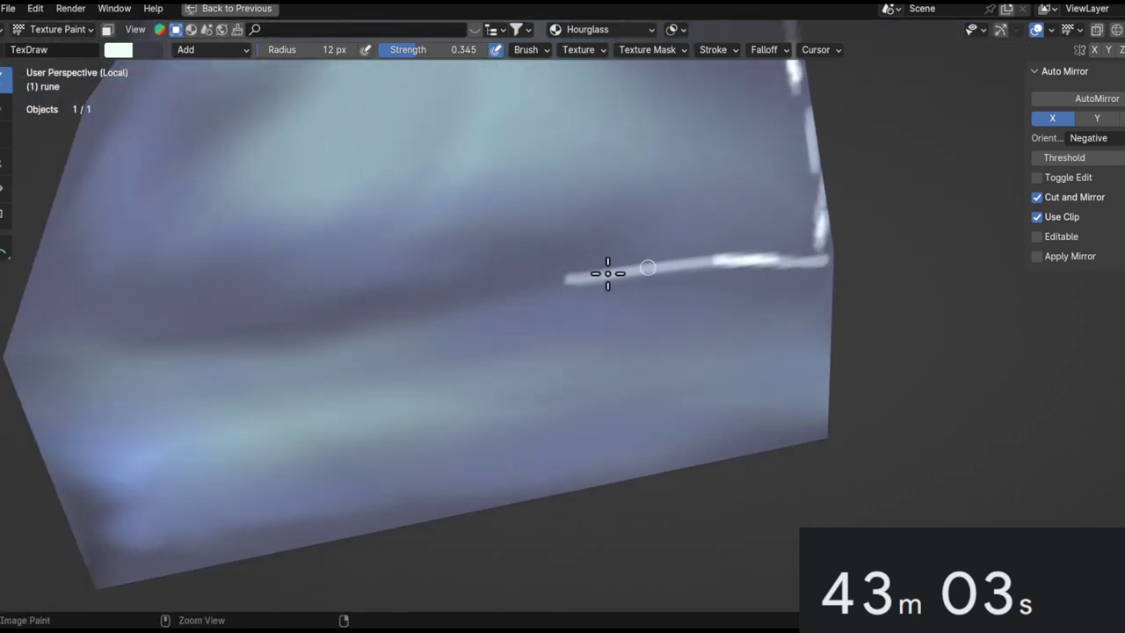
pyautogui.moveTo(638, 269)
pyautogui.mouseDown(button='middle')
pyautogui.moveTo(532, 389)
pyautogui.moveTo(959, 239)
pyautogui.moveTo(940, 181)
pyautogui.mouseUp(button='middle')
pyautogui.moveTo(940, 180)
pyautogui.mouseDown()
pyautogui.moveTo(791, 188)
pyautogui.moveTo(675, 216)
pyautogui.mouseUp()
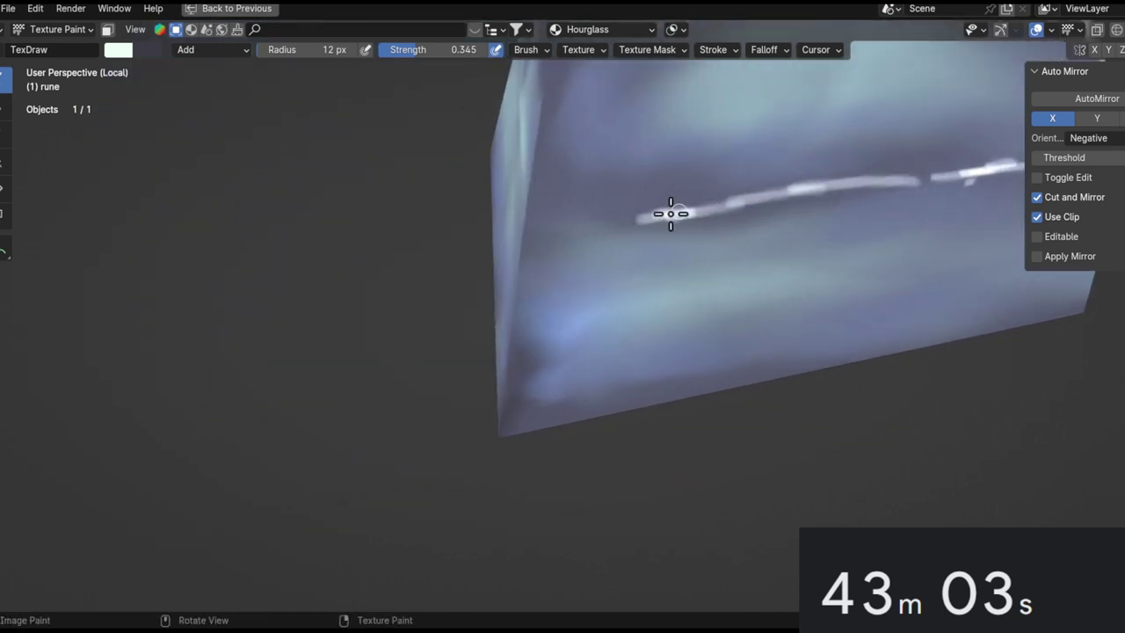
pyautogui.keyDown('ctrl'); pyautogui.moveTo(673, 211); pyautogui.dragTo(570, 532, button='middle'); pyautogui.keyUp('ctrl')
pyautogui.keyDown('ctrl'); pyautogui.moveTo(701, 281); pyautogui.dragTo(773, 255, button='middle'); pyautogui.keyUp('ctrl')
pyautogui.keyDown('ctrl'); pyautogui.moveTo(708, 304); pyautogui.dragTo(677, 114, button='middle'); pyautogui.keyUp('ctrl')
# Paint a curved highlight over the adjacent top edge and continue it down the vertical edge below.
pyautogui.moveTo(593, 267); pyautogui.dragTo(566, 277, button='middle')
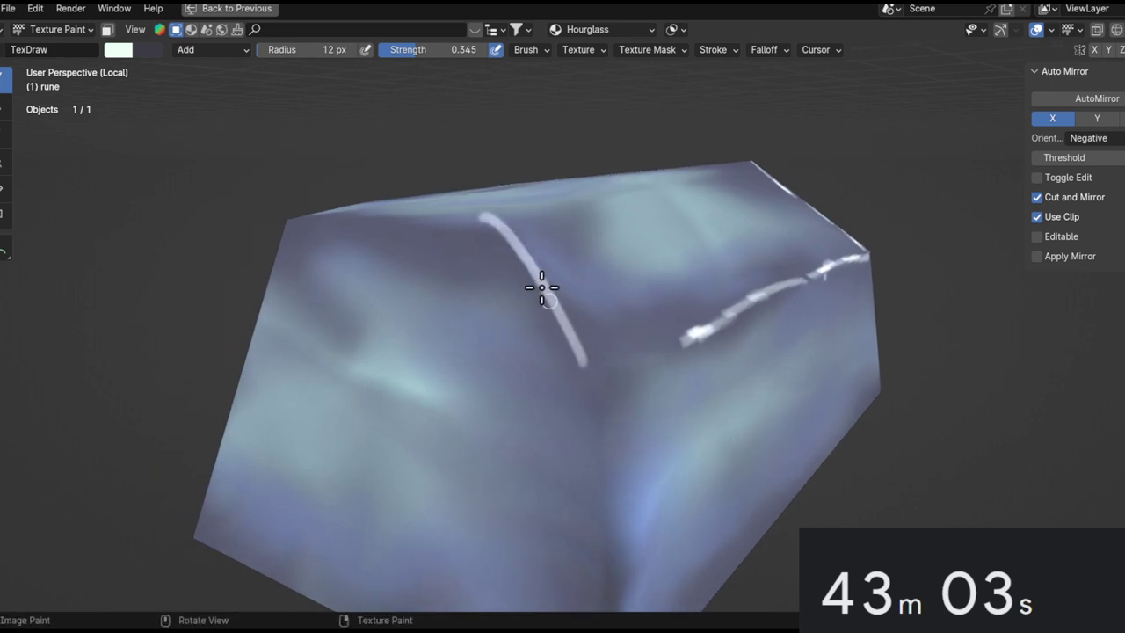
pyautogui.moveTo(573, 329); pyautogui.dragTo(591, 245, button='middle')
pyautogui.hotkey('ctrl', 'z')
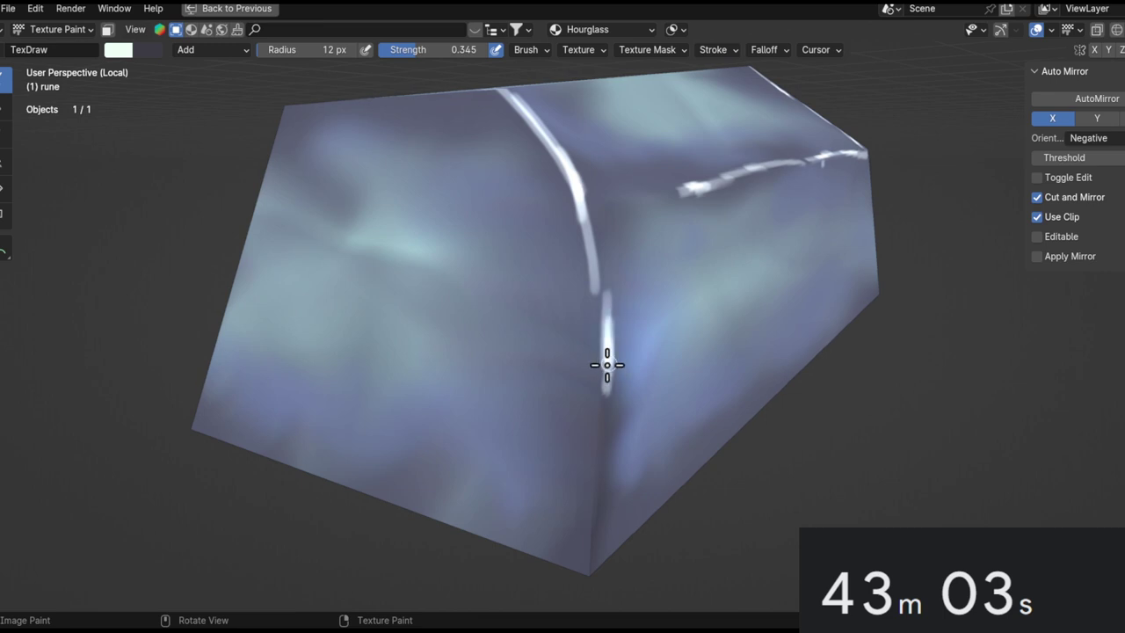
pyautogui.moveTo(604, 439); pyautogui.dragTo(594, 543)
pyautogui.hotkey('ctrl', 'z')
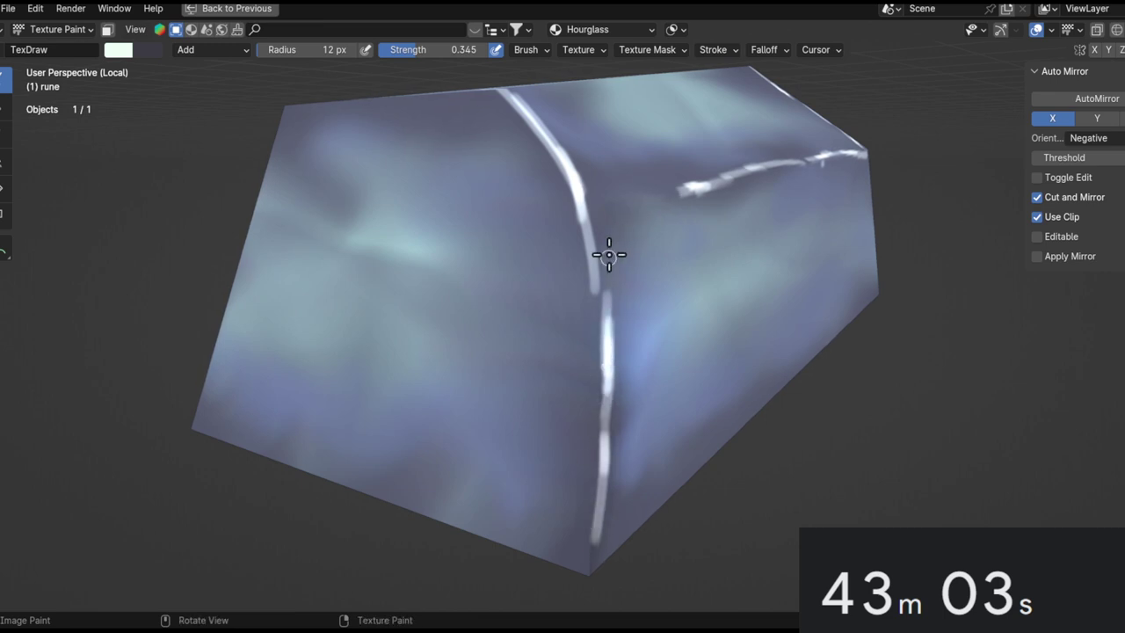
# Outline the small triangular area at the rune's upper corner with thin white highlights.
pyautogui.moveTo(666, 206)
pyautogui.mouseDown(button='middle')
pyautogui.moveTo(658, 284)
pyautogui.moveTo(620, 172)
pyautogui.mouseUp(button='middle')
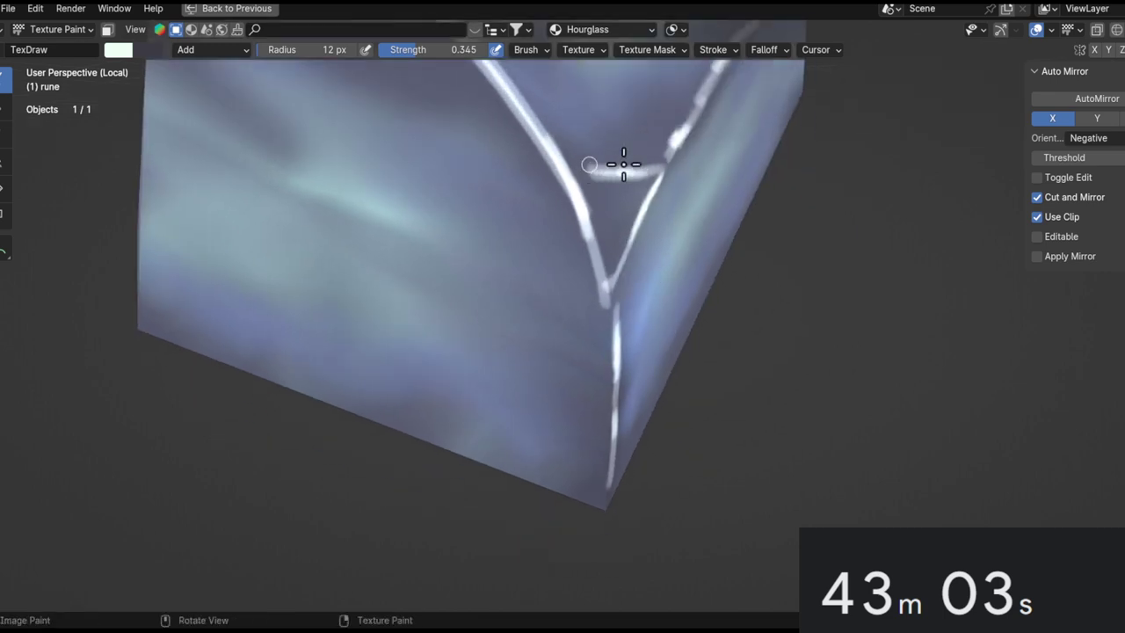
pyautogui.keyDown('ctrl'); pyautogui.moveTo(654, 224); pyautogui.dragTo(640, 360, button='middle'); pyautogui.keyUp('ctrl')
pyautogui.moveTo(637, 252); pyautogui.dragTo(659, 207, button='middle')
pyautogui.keyDown('shift'); pyautogui.moveTo(659, 207); pyautogui.dragTo(852, 128, button='middle'); pyautogui.keyUp('shift')
pyautogui.moveTo(852, 127)
pyautogui.mouseDown(button='middle')
pyautogui.moveTo(873, 147)
pyautogui.moveTo(817, 229)
pyautogui.moveTo(875, 173)
pyautogui.moveTo(808, 276)
pyautogui.moveTo(623, 294)
pyautogui.moveTo(683, 181)
pyautogui.moveTo(292, 228)
pyautogui.mouseUp(button='middle')
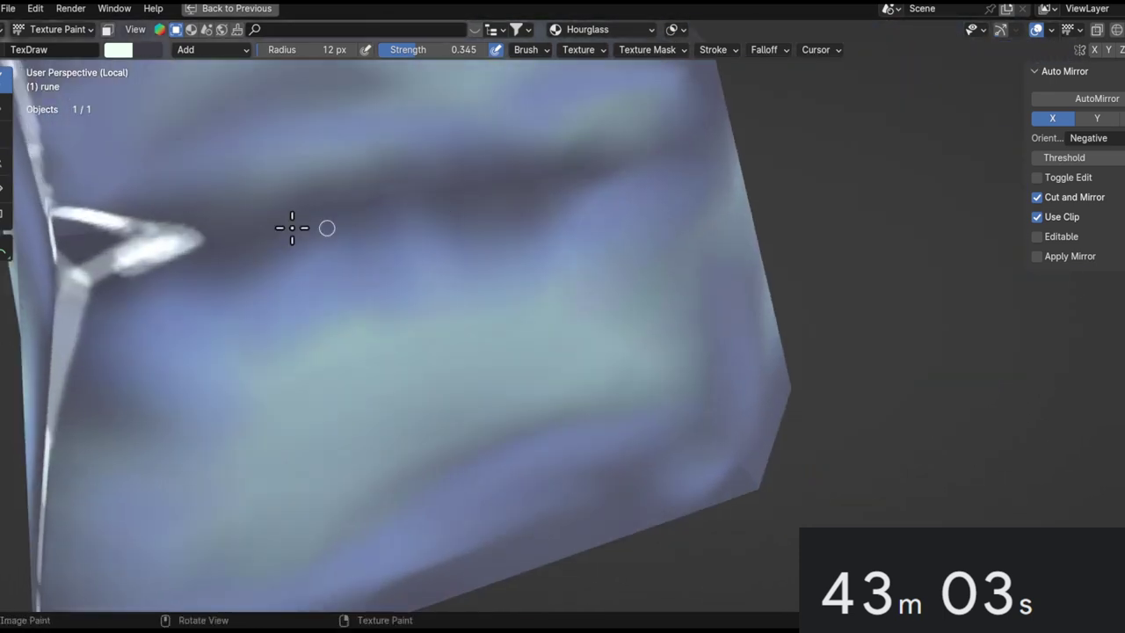
# Highlight the upper edge from the first corner to the opposite one, undoing and repainting poor strokes.
pyautogui.moveTo(250, 227)
pyautogui.mouseDown()
pyautogui.moveTo(308, 231)
pyautogui.moveTo(334, 196)
pyautogui.mouseUp()
pyautogui.hotkey('ctrl', 'z')
pyautogui.moveTo(241, 223); pyautogui.dragTo(356, 197)
pyautogui.moveTo(672, 137)
pyautogui.mouseDown()
pyautogui.moveTo(465, 185)
pyautogui.moveTo(603, 150)
pyautogui.mouseUp()
pyautogui.hotkey('ctrl', 'z')
pyautogui.moveTo(470, 185)
pyautogui.mouseDown()
pyautogui.moveTo(580, 158)
pyautogui.moveTo(462, 182)
pyautogui.mouseUp()
pyautogui.moveTo(487, 158)
pyautogui.mouseDown(button='middle')
pyautogui.moveTo(592, 152)
pyautogui.moveTo(562, 268)
pyautogui.mouseUp(button='middle')
pyautogui.scroll(-4, 585, 301)
pyautogui.moveTo(552, 272); pyautogui.dragTo(644, 290)
pyautogui.hotkey('ctrl', 'z')
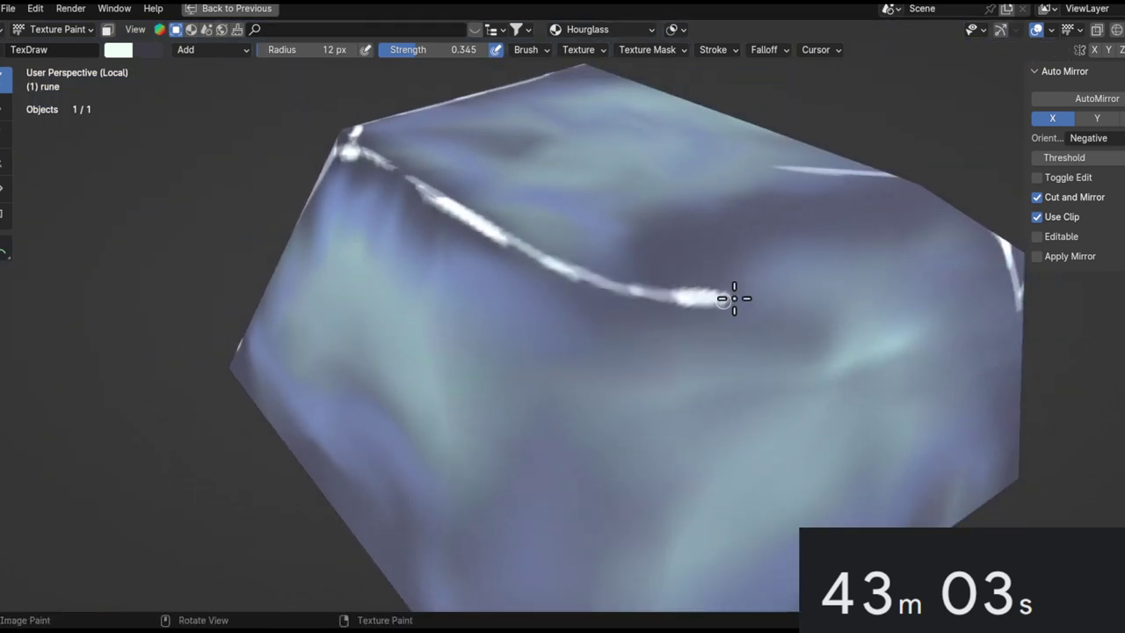
pyautogui.moveTo(734, 298); pyautogui.dragTo(747, 304)
# Add white highlight strokes along the remaining upper edge towards the triangular corner area, undoing unwanted ones.
pyautogui.keyDown('shift'); pyautogui.moveTo(747, 304); pyautogui.dragTo(384, 288, button='middle'); pyautogui.keyUp('shift')
pyautogui.moveTo(329, 281); pyautogui.dragTo(523, 242)
pyautogui.moveTo(555, 246); pyautogui.dragTo(546, 291, button='middle')
pyautogui.hotkey('ctrl', 'z')
pyautogui.moveTo(401, 319); pyautogui.dragTo(536, 263)
pyautogui.hotkey('ctrl', 'z')
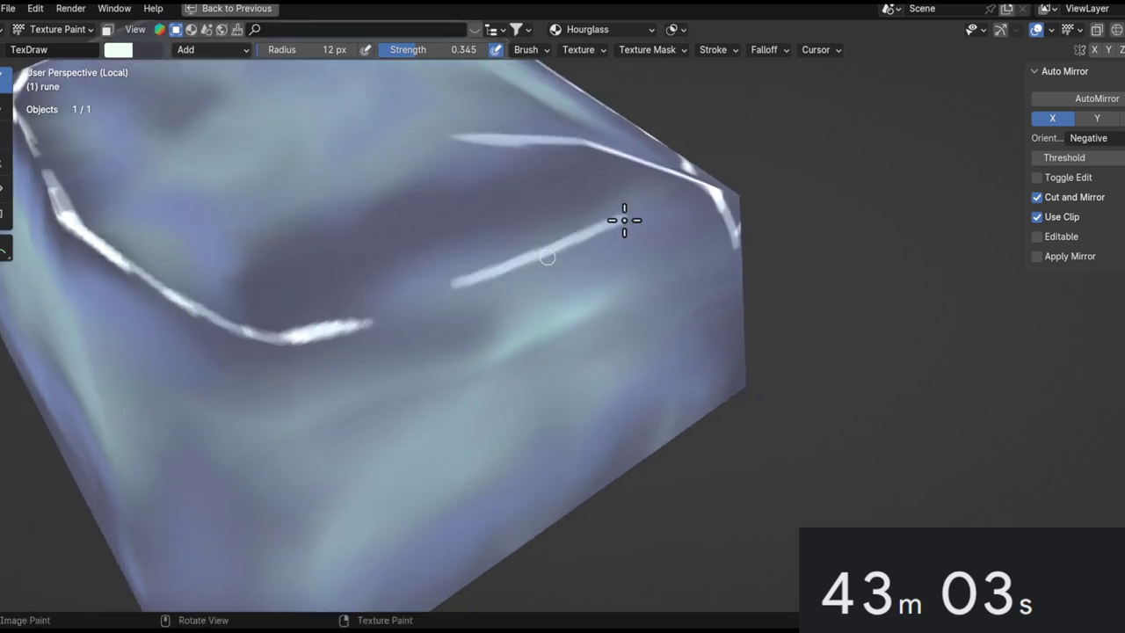
pyautogui.hotkey('ctrl', 'z')
pyautogui.moveTo(416, 283)
pyautogui.mouseDown()
pyautogui.moveTo(651, 194)
pyautogui.moveTo(586, 202)
pyautogui.moveTo(628, 219)
pyautogui.moveTo(399, 281)
pyautogui.moveTo(443, 197)
pyautogui.mouseUp()
pyautogui.hotkey('ctrl', 'z')
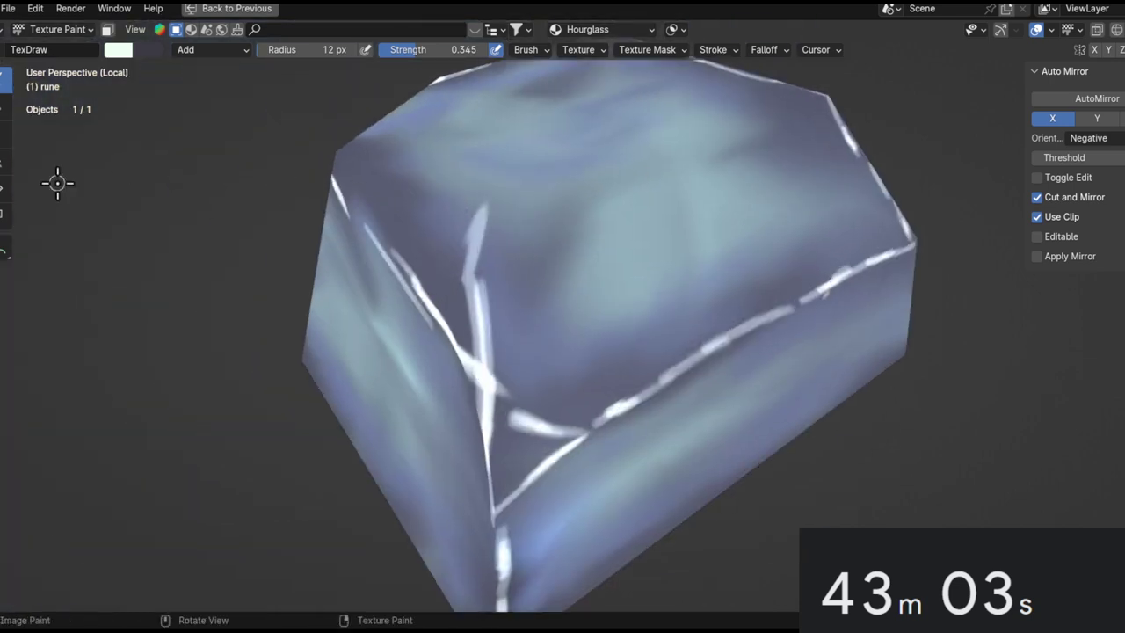
# Switch to the Smear brush with a 96 px radius and soften the highlights around the rune's upper corners and edges.
pyautogui.click(7, 136)
pyautogui.scroll(3, 483, 268)
pyautogui.moveTo(446, 318)
pyautogui.mouseDown()
pyautogui.moveTo(490, 346)
pyautogui.moveTo(455, 196)
pyautogui.moveTo(483, 351)
pyautogui.moveTo(519, 391)
pyautogui.moveTo(477, 381)
pyautogui.moveTo(542, 440)
pyautogui.mouseUp()
pyautogui.moveTo(494, 362)
pyautogui.keyDown('ctrl'); pyautogui.mouseDown(button='middle')
pyautogui.moveTo(521, 476)
pyautogui.moveTo(494, 419)
pyautogui.moveTo(632, 322)
pyautogui.moveTo(783, 324)
pyautogui.mouseUp(button='middle'); pyautogui.keyUp('ctrl')
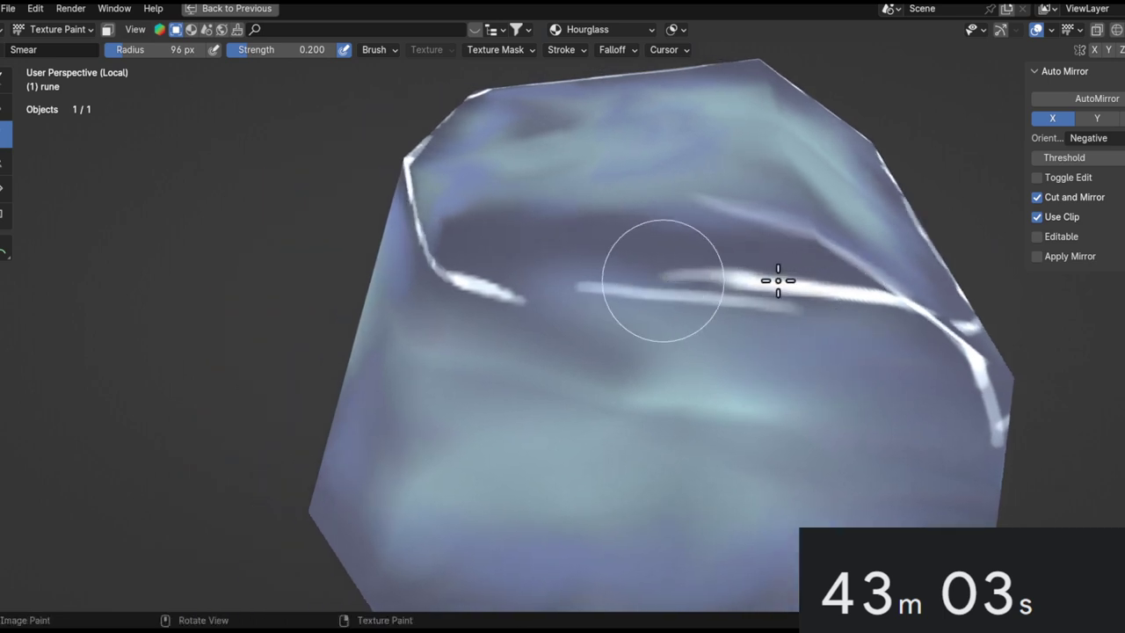
pyautogui.moveTo(600, 301); pyautogui.dragTo(564, 332, button='middle')
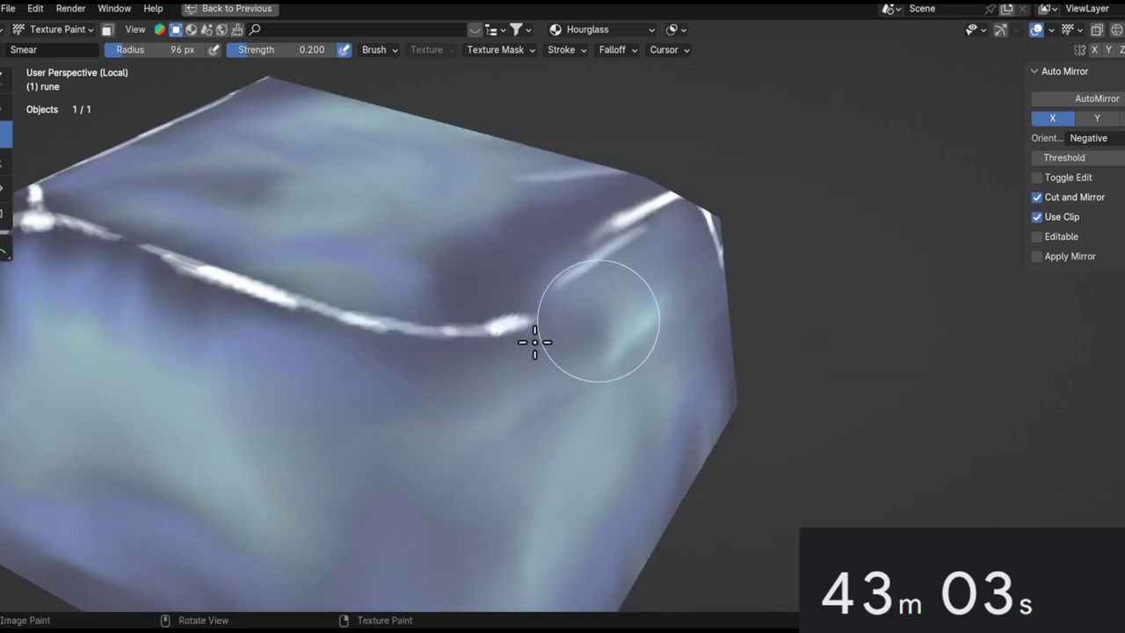
pyautogui.moveTo(592, 297); pyautogui.dragTo(795, 325, button='middle')
pyautogui.moveTo(512, 377); pyautogui.dragTo(791, 347, button='middle')
pyautogui.moveTo(587, 298); pyautogui.dragTo(668, 316, button='middle')
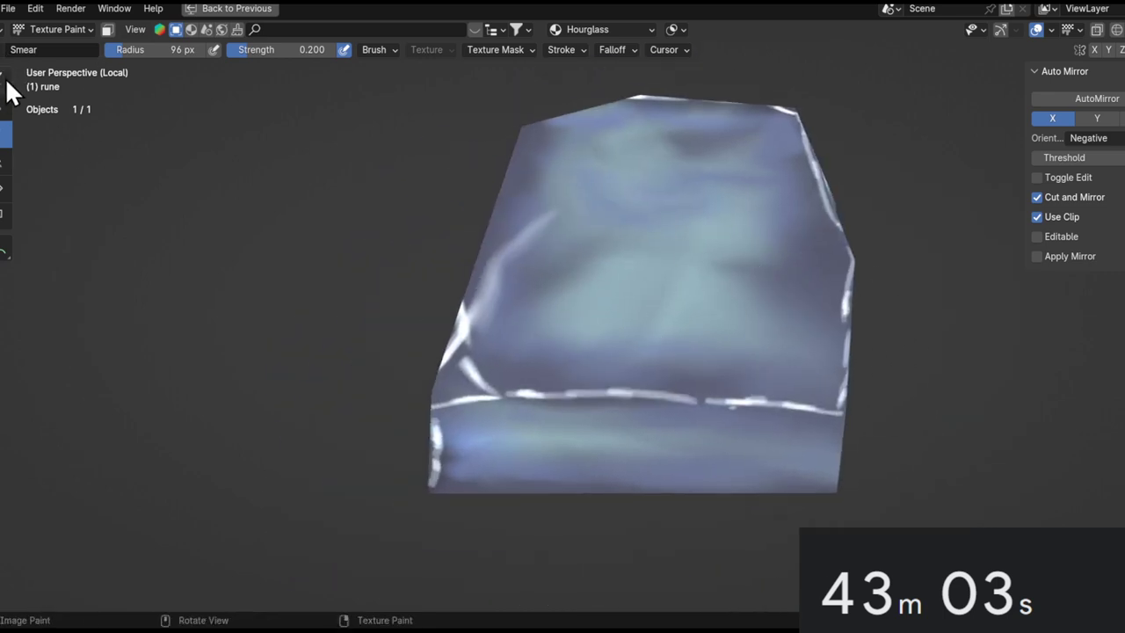
# Switch back to the TexDraw brush with a 51 px radius and paint a white glow inside the triangular corner area.
pyautogui.click(5, 79)
pyautogui.moveTo(594, 301); pyautogui.dragTo(683, 302, button='middle')
pyautogui.press('f')
pyautogui.click(667, 313)
pyautogui.keyDown('alt'); pyautogui.keyDown('shift'); pyautogui.moveTo(651, 322); pyautogui.dragTo(668, 387); pyautogui.keyUp('shift'); pyautogui.keyUp('alt')
pyautogui.press('f')
pyautogui.click(602, 405)
pyautogui.keyDown('alt'); pyautogui.keyDown('shift'); pyautogui.moveTo(567, 408); pyautogui.dragTo(710, 217); pyautogui.keyUp('shift'); pyautogui.keyUp('alt')
pyautogui.moveTo(677, 387)
pyautogui.keyDown('alt'); pyautogui.mouseDown()
pyautogui.moveTo(735, 322)
pyautogui.moveTo(531, 336)
pyautogui.mouseUp(); pyautogui.keyUp('alt')
pyautogui.moveTo(545, 386)
pyautogui.keyDown('ctrl'); pyautogui.keyDown('alt'); pyautogui.mouseDown()
pyautogui.moveTo(568, 319)
pyautogui.moveTo(502, 241)
pyautogui.mouseUp(); pyautogui.keyUp('alt'); pyautogui.keyUp('ctrl')
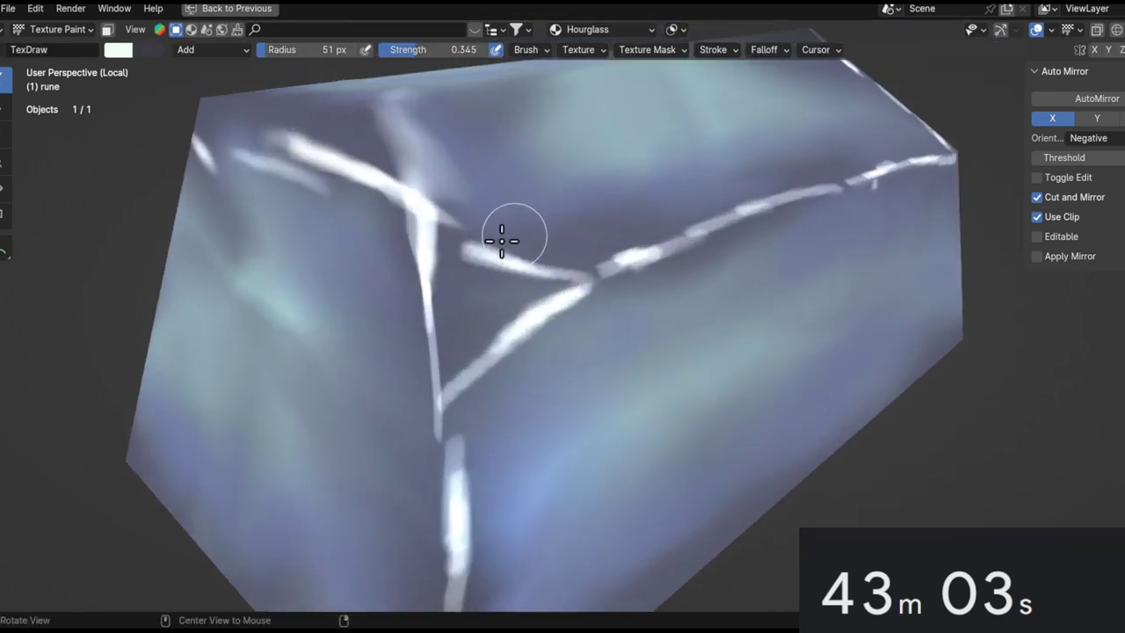
pyautogui.moveTo(502, 241); pyautogui.dragTo(467, 257, button='middle')
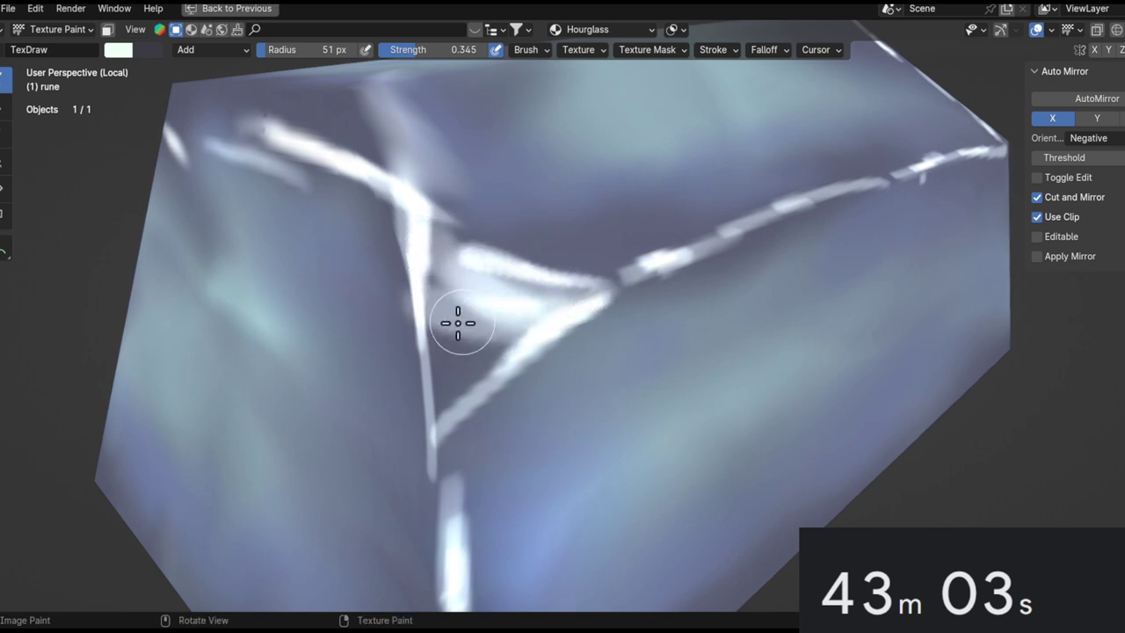
pyautogui.moveTo(496, 335); pyautogui.dragTo(457, 429)
# Reduce the brush radius to 11 px and paint a broken white highlight down the rune's unhighlighted vertical edge.
pyautogui.scroll(-7, 492, 343)
pyautogui.scroll(4, 572, 451)
pyautogui.moveTo(541, 295); pyautogui.dragTo(562, 338, button='middle')
pyautogui.keyDown('ctrl'); pyautogui.moveTo(580, 365); pyautogui.dragTo(657, 594, button='middle'); pyautogui.keyUp('ctrl')
pyautogui.keyDown('shift'); pyautogui.moveTo(673, 256); pyautogui.dragTo(788, 287, button='middle'); pyautogui.keyUp('shift')
pyautogui.scroll(4, 519, 431)
pyautogui.scroll(-4, 548, 284)
pyautogui.keyDown('shift'); pyautogui.moveTo(633, 325); pyautogui.dragTo(747, 273, button='middle'); pyautogui.keyUp('shift')
pyautogui.moveTo(747, 273)
pyautogui.keyDown('ctrl'); pyautogui.mouseDown(button='middle')
pyautogui.moveTo(733, 206)
pyautogui.moveTo(722, 239)
pyautogui.mouseUp(button='middle'); pyautogui.keyUp('ctrl')
pyautogui.press('f')
pyautogui.click(708, 242)
pyautogui.keyDown('shift'); pyautogui.moveTo(706, 150); pyautogui.dragTo(673, 321, button='middle'); pyautogui.keyUp('shift')
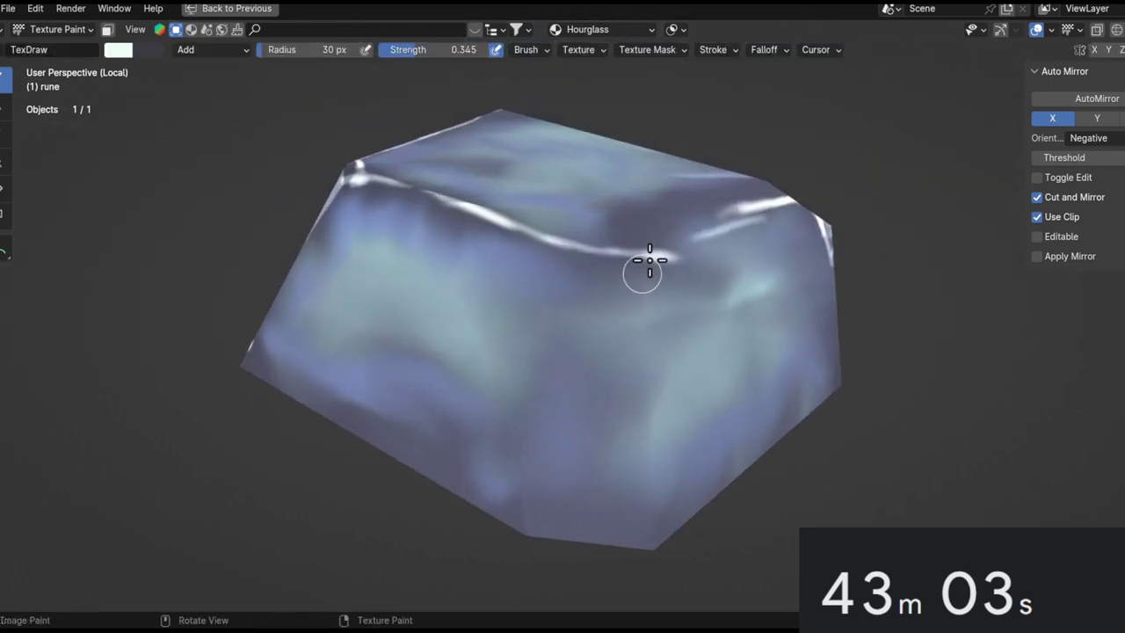
pyautogui.press('f')
pyautogui.click(637, 339)
pyautogui.moveTo(654, 260); pyautogui.dragTo(649, 297)
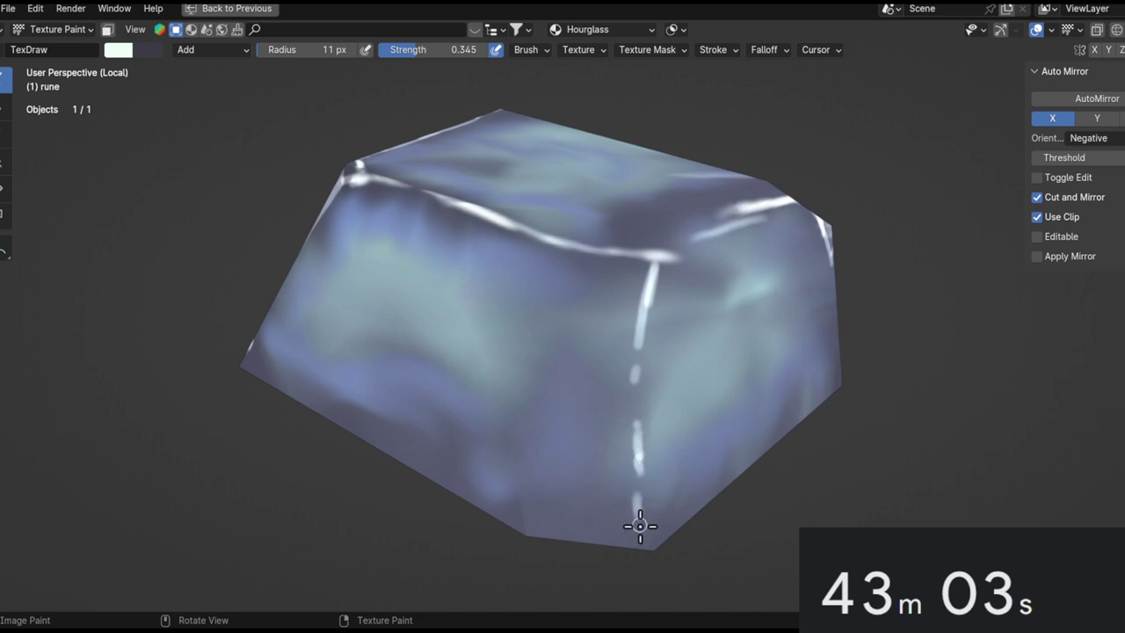
pyautogui.keyDown('ctrl'); pyautogui.keyDown('alt'); pyautogui.moveTo(672, 356); pyautogui.dragTo(777, 409); pyautogui.keyUp('alt'); pyautogui.keyUp('ctrl')
pyautogui.keyDown('ctrl'); pyautogui.keyDown('alt'); pyautogui.moveTo(655, 447); pyautogui.dragTo(626, 364); pyautogui.keyUp('alt'); pyautogui.keyUp('ctrl')
# Set the brush to the rune's grey-blue with Mix blending and strength 0.695 for trimming the long edge highlight.
pyautogui.moveTo(622, 366); pyautogui.dragTo(859, 226, button='middle')
pyautogui.scroll(5, 743, 251)
pyautogui.moveTo(719, 159); pyautogui.dragTo(602, 322, button='middle')
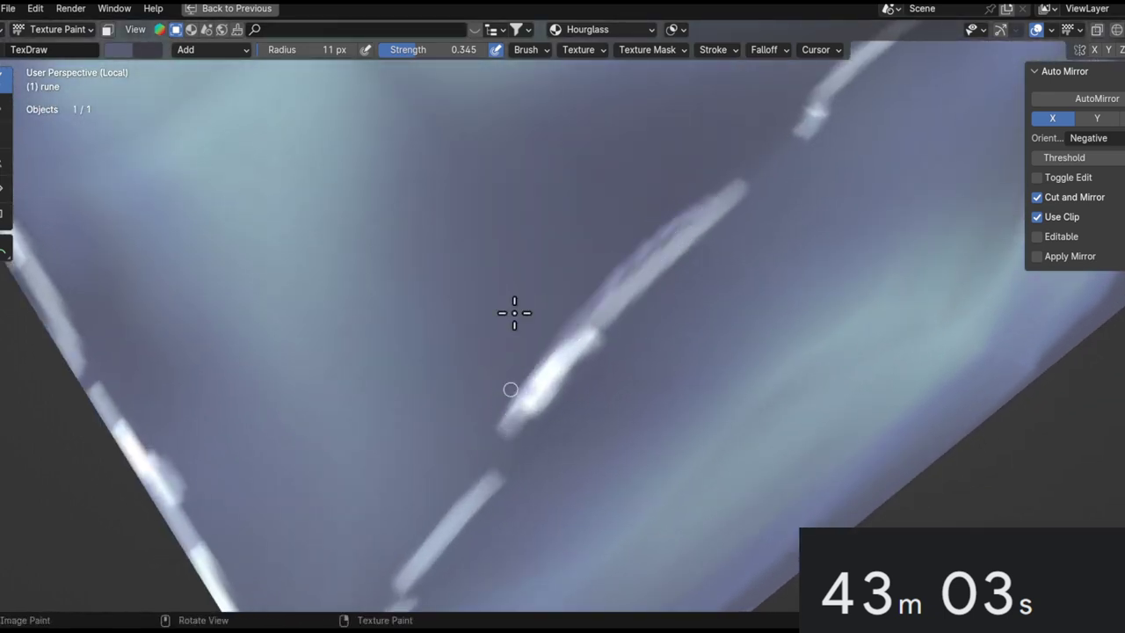
pyautogui.click(212, 49)
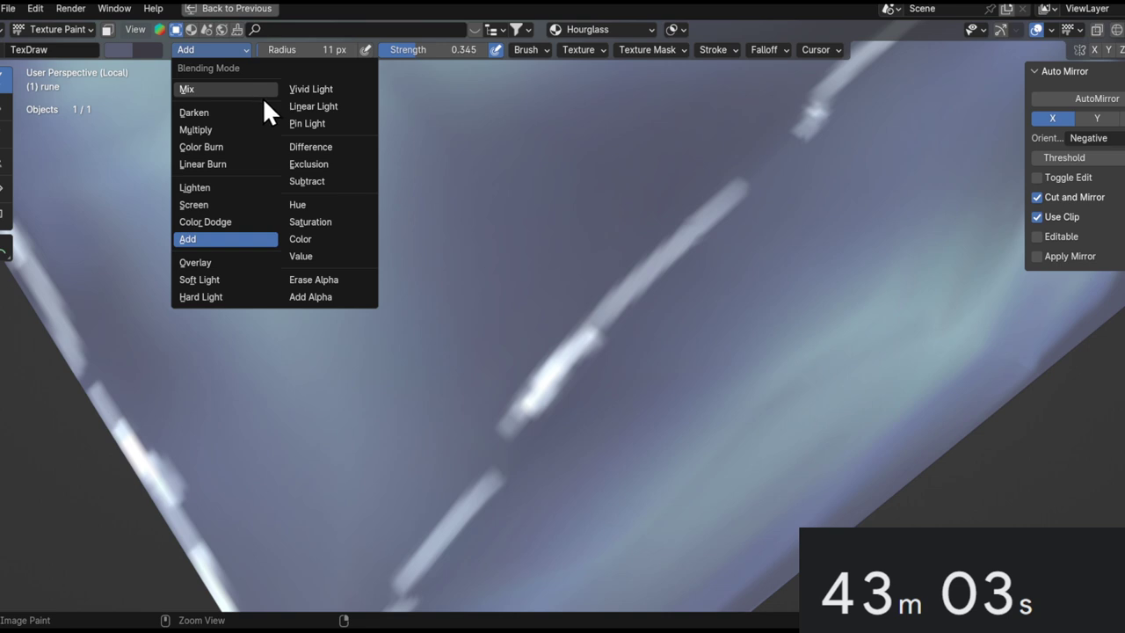
pyautogui.click(260, 91)
pyautogui.moveTo(641, 268); pyautogui.dragTo(520, 412)
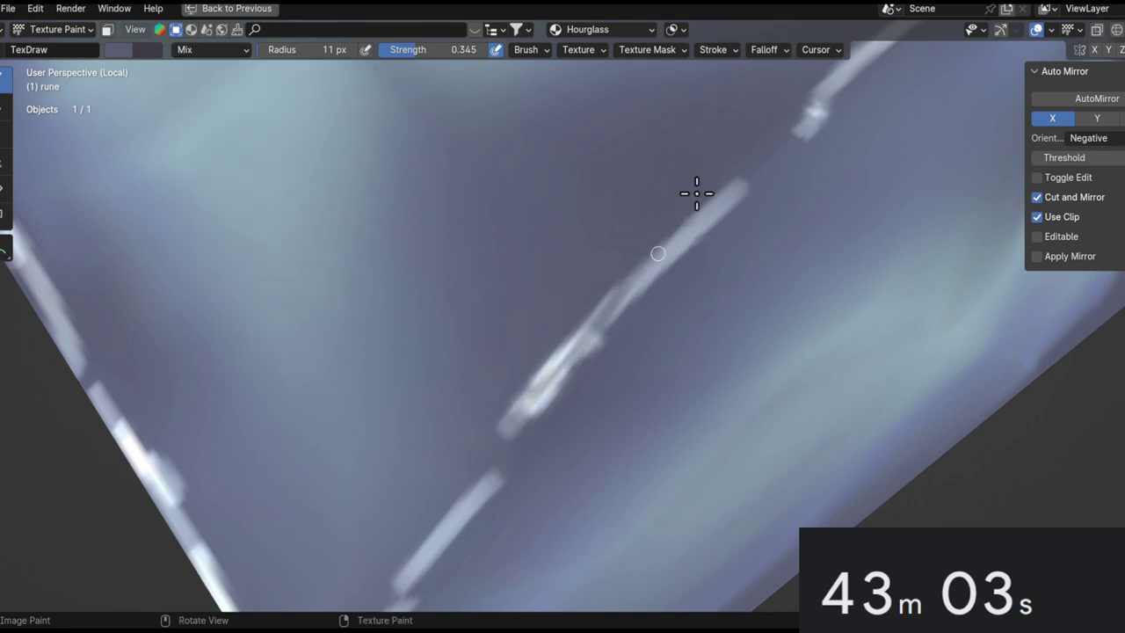
pyautogui.hotkey('ctrl', 'z')
pyautogui.hotkey('shift', 'f')
pyautogui.click(635, 400)
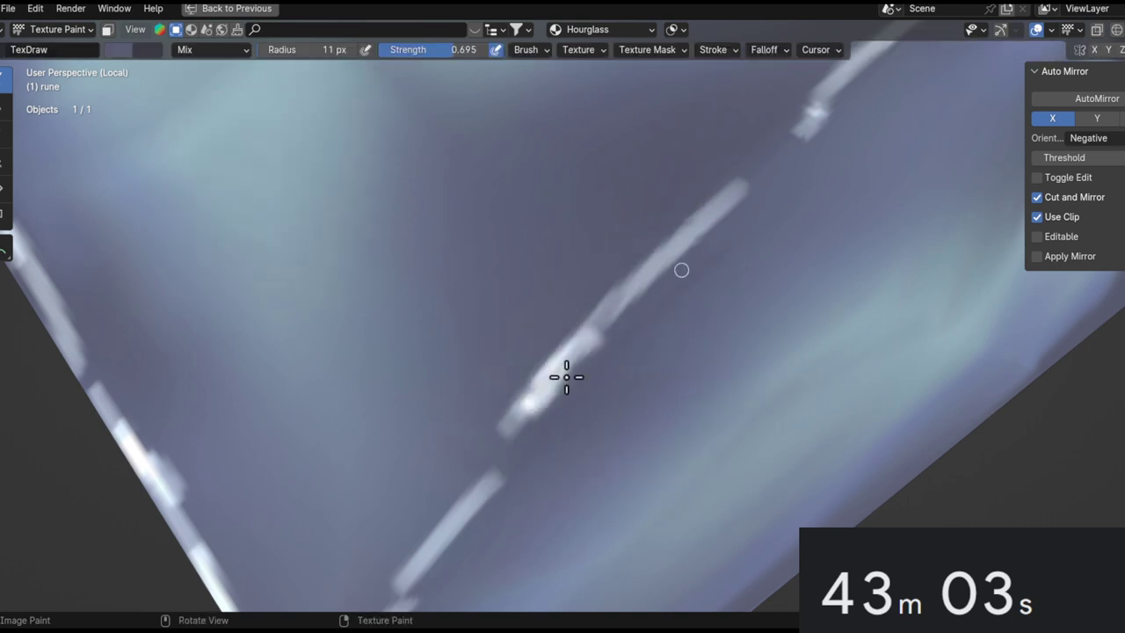
# Enlarge the brush radius to 37 px and trim the ragged upper edge highlights with grey-blue strokes.
pyautogui.keyDown('ctrl'); pyautogui.keyDown('alt'); pyautogui.moveTo(631, 305); pyautogui.dragTo(591, 576); pyautogui.keyUp('alt'); pyautogui.keyUp('ctrl')
pyautogui.keyDown('alt'); pyautogui.moveTo(703, 281); pyautogui.dragTo(626, 189); pyautogui.keyUp('alt')
pyautogui.scroll(-4, 613, 390)
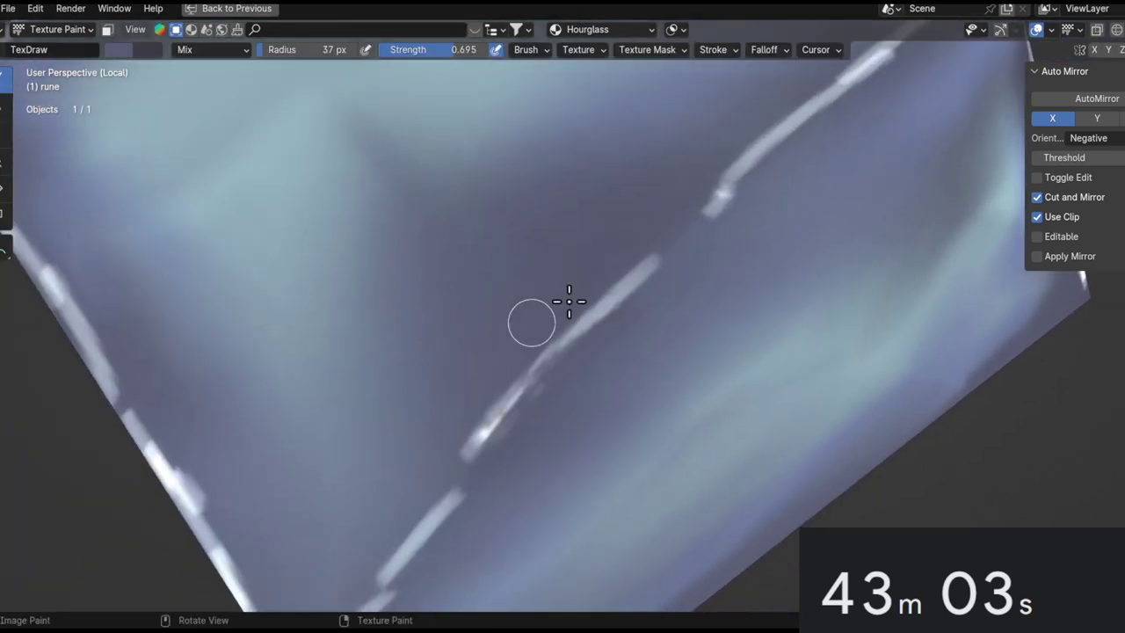
pyautogui.moveTo(654, 261); pyautogui.dragTo(658, 216, button='middle')
pyautogui.moveTo(653, 207)
pyautogui.mouseDown()
pyautogui.moveTo(610, 269)
pyautogui.moveTo(628, 299)
pyautogui.mouseUp()
pyautogui.keyDown('ctrl'); pyautogui.keyDown('alt'); pyautogui.moveTo(609, 391); pyautogui.dragTo(608, 549); pyautogui.keyUp('alt'); pyautogui.keyUp('ctrl')
pyautogui.keyDown('alt'); pyautogui.moveTo(689, 236); pyautogui.dragTo(782, 203); pyautogui.keyUp('alt')
pyautogui.keyDown('ctrl'); pyautogui.keyDown('alt'); pyautogui.moveTo(651, 286); pyautogui.dragTo(620, 211); pyautogui.keyUp('alt'); pyautogui.keyUp('ctrl')
pyautogui.keyDown('alt'); pyautogui.keyDown('shift'); pyautogui.moveTo(573, 338); pyautogui.dragTo(749, 226); pyautogui.keyUp('shift'); pyautogui.keyUp('alt')
pyautogui.keyDown('ctrl'); pyautogui.keyDown('alt'); pyautogui.moveTo(734, 273); pyautogui.dragTo(663, 494); pyautogui.keyUp('alt'); pyautogui.keyUp('ctrl')
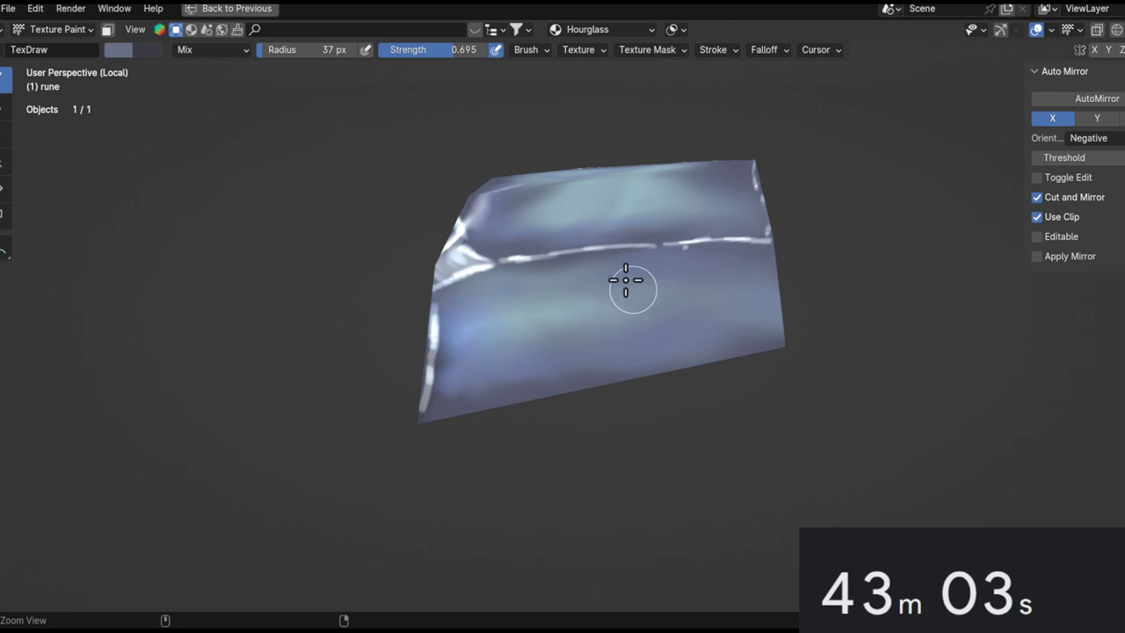
# Sample a pale tone and fill the triangular corner area with it, and sample grey-blue from beside its tip.
pyautogui.keyDown('ctrl'); pyautogui.keyDown('alt'); pyautogui.moveTo(626, 279); pyautogui.dragTo(602, 325); pyautogui.keyUp('alt'); pyautogui.keyUp('ctrl')
pyautogui.keyDown('alt'); pyautogui.moveTo(527, 303); pyautogui.dragTo(582, 360); pyautogui.keyUp('alt')
pyautogui.keyDown('ctrl'); pyautogui.keyDown('alt'); pyautogui.moveTo(578, 378); pyautogui.dragTo(570, 224); pyautogui.keyUp('alt'); pyautogui.keyUp('ctrl')
pyautogui.keyDown('alt'); pyautogui.moveTo(558, 255); pyautogui.dragTo(589, 303); pyautogui.keyUp('alt')
pyautogui.moveTo(589, 303); pyautogui.dragTo(576, 237, button='middle')
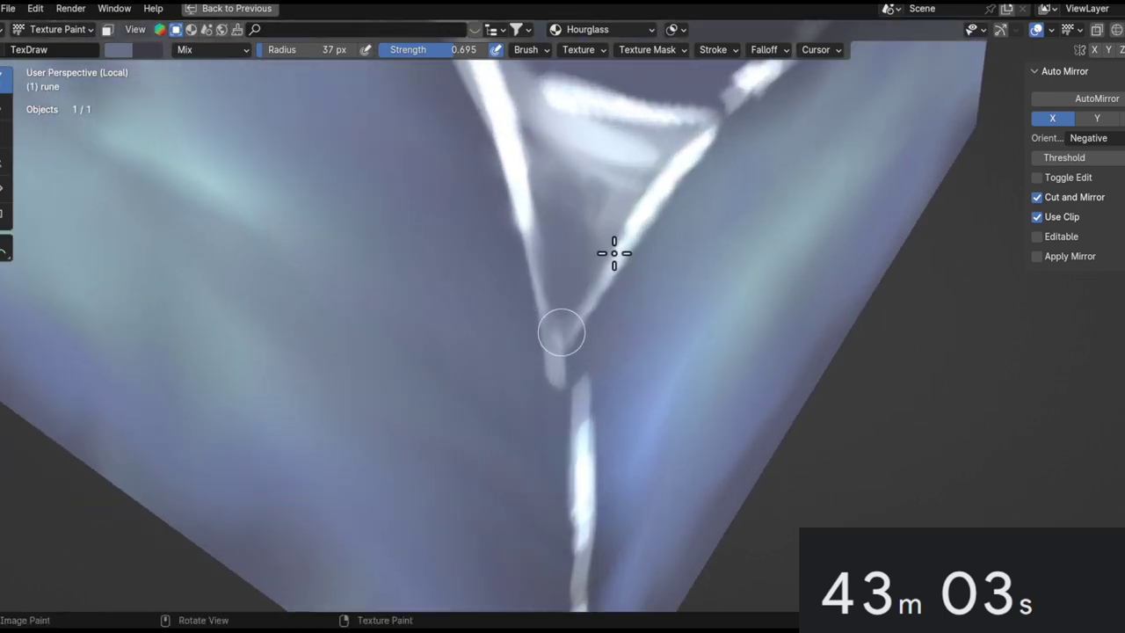
pyautogui.press('s')
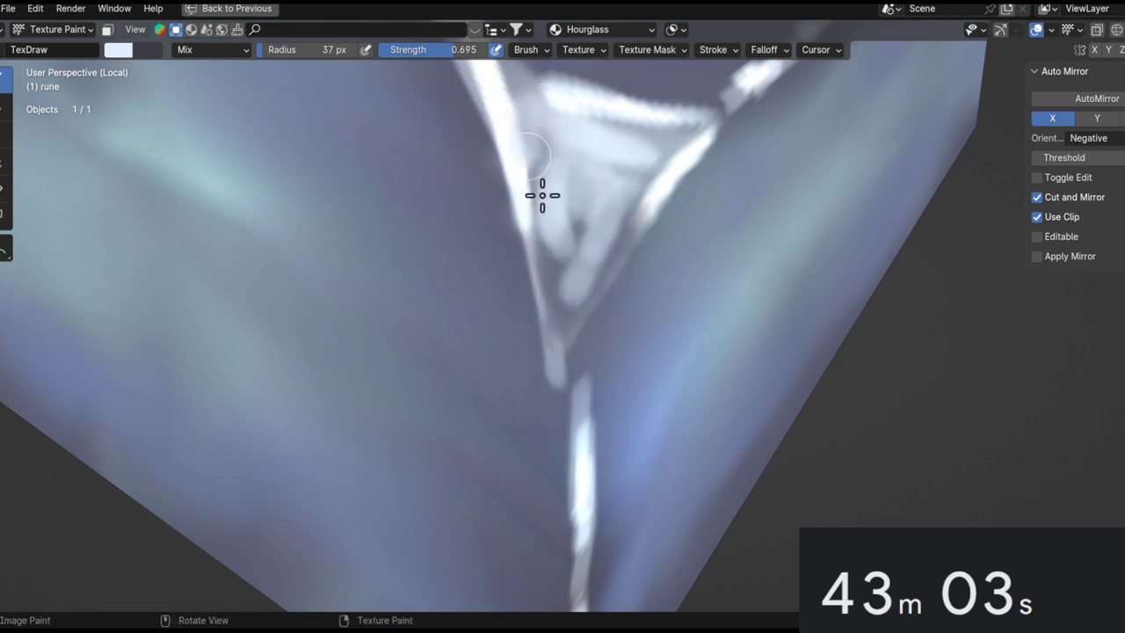
pyautogui.press('s')
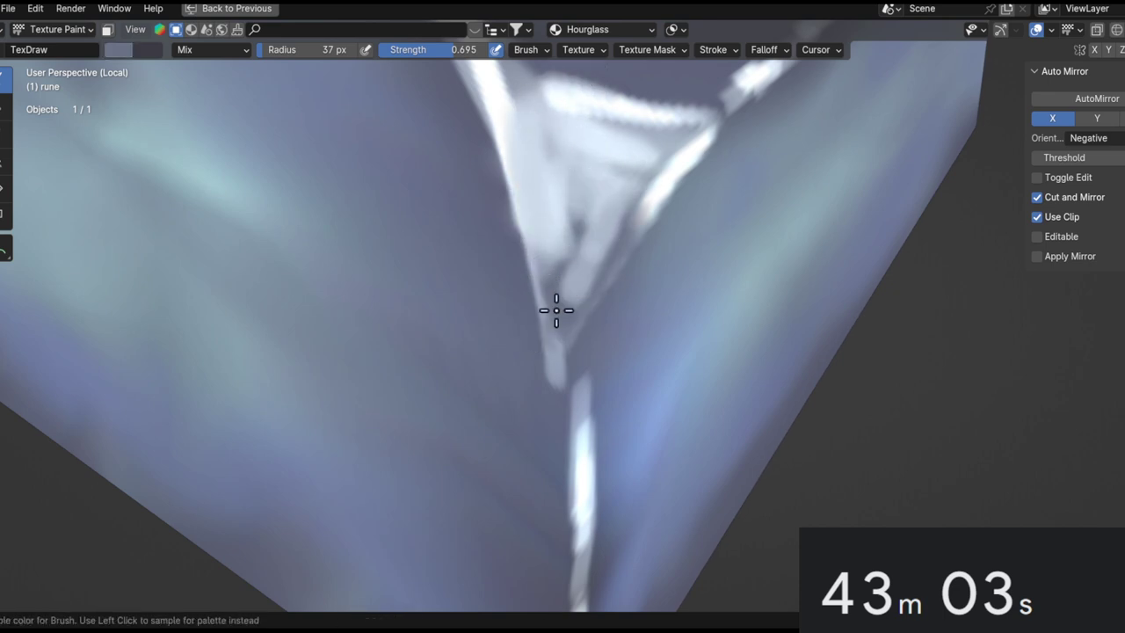
# Sample a pale tone and paint a broad curved stroke beside the dark patch on the rune's face, beyond its curved edge highlight.
pyautogui.keyDown('ctrl'); pyautogui.moveTo(612, 277); pyautogui.dragTo(678, 97, button='middle'); pyautogui.keyUp('ctrl')
pyautogui.moveTo(609, 171)
pyautogui.keyDown('ctrl'); pyautogui.mouseDown(button='middle')
pyautogui.moveTo(567, 344)
pyautogui.moveTo(574, 188)
pyautogui.moveTo(595, 269)
pyautogui.moveTo(722, 322)
pyautogui.moveTo(672, 229)
pyautogui.mouseUp(button='middle'); pyautogui.keyUp('ctrl')
pyautogui.press('s')
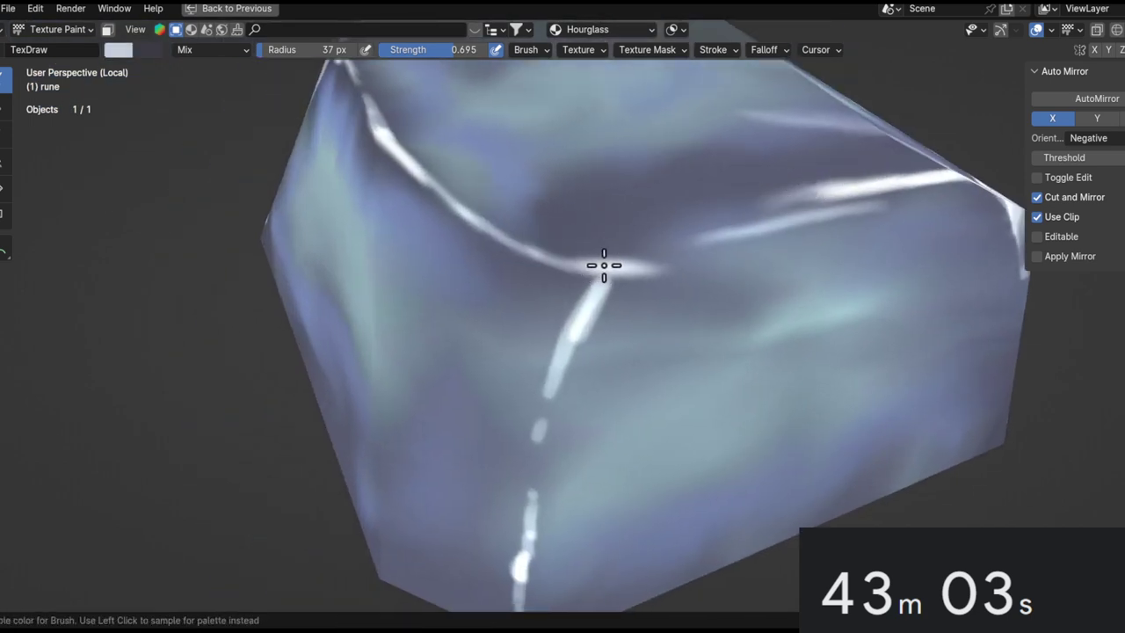
pyautogui.moveTo(604, 265); pyautogui.dragTo(507, 211, button='middle')
pyautogui.moveTo(507, 211); pyautogui.dragTo(676, 143)
pyautogui.moveTo(580, 186); pyautogui.dragTo(250, 173, button='middle')
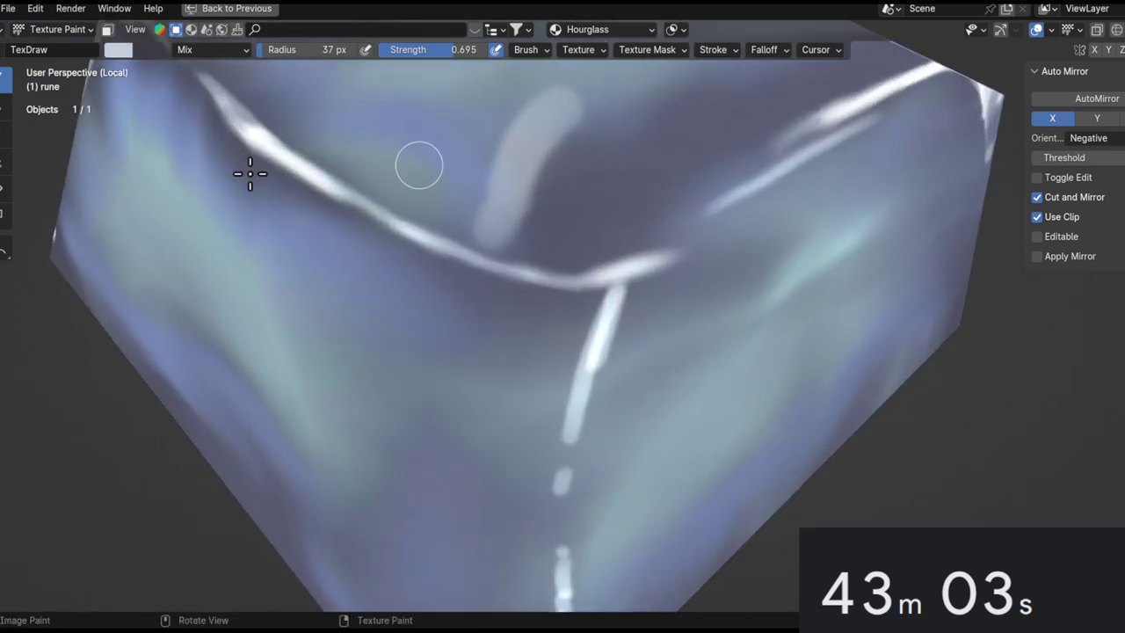
# Blend the pale curved stroke into the face with the Smear brush at strength 0.607, and switch back to the Draw brush.
pyautogui.click(6, 138)
pyautogui.moveTo(597, 156); pyautogui.dragTo(550, 194, button='middle')
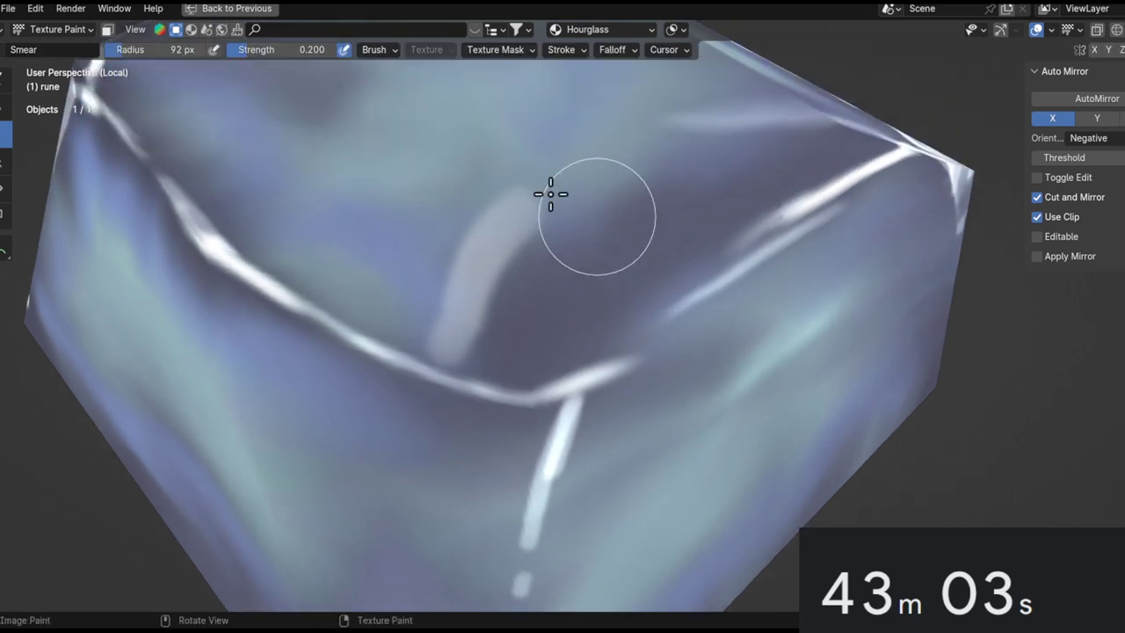
pyautogui.hotkey('shift', 'f')
pyautogui.click(650, 176)
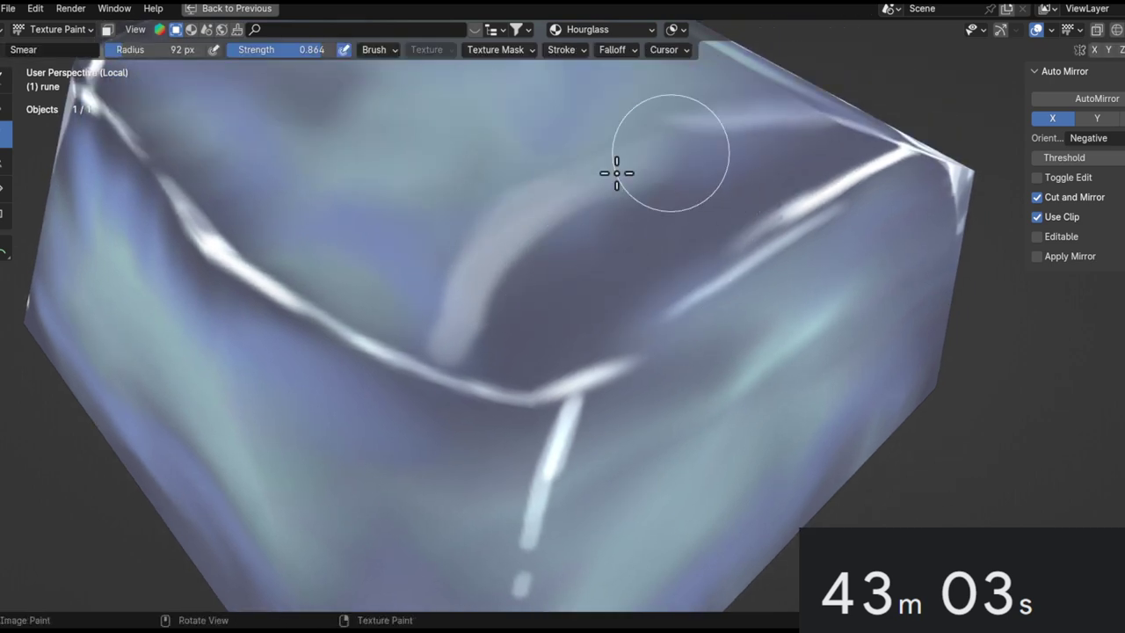
pyautogui.hotkey('shift', 'f')
pyautogui.click(514, 225)
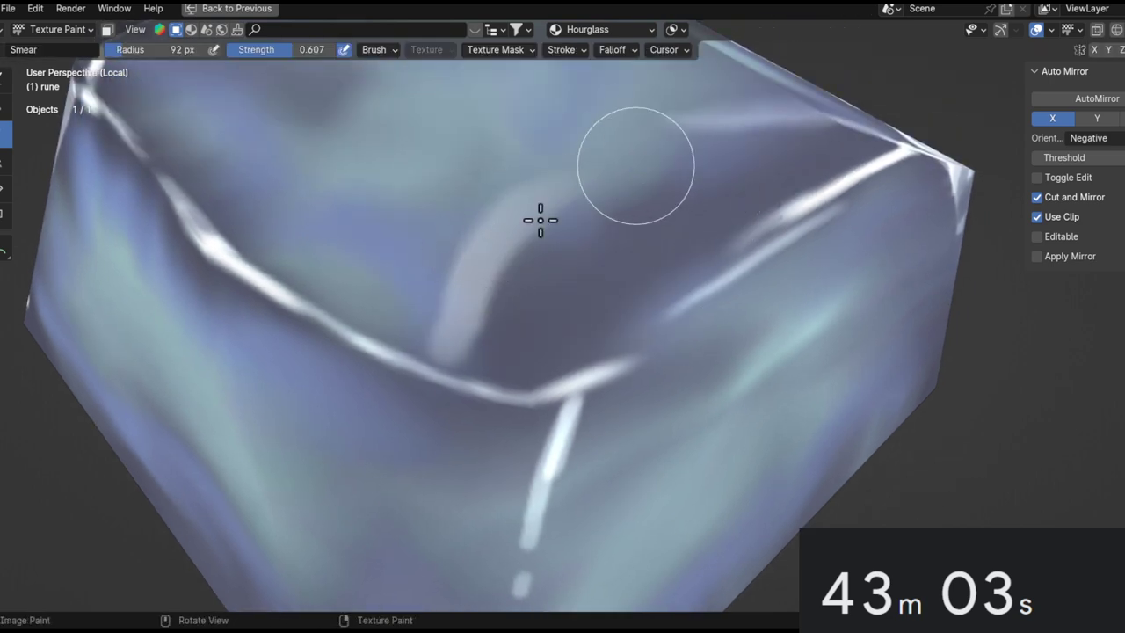
pyautogui.moveTo(643, 243)
pyautogui.mouseDown()
pyautogui.moveTo(587, 243)
pyautogui.moveTo(522, 308)
pyautogui.moveTo(575, 276)
pyautogui.moveTo(539, 345)
pyautogui.mouseUp()
pyautogui.moveTo(580, 269)
pyautogui.keyDown('ctrl'); pyautogui.mouseDown(button='middle')
pyautogui.moveTo(580, 472)
pyautogui.moveTo(595, 455)
pyautogui.moveTo(506, 599)
pyautogui.moveTo(535, 351)
pyautogui.mouseUp(button='middle'); pyautogui.keyUp('ctrl')
pyautogui.moveTo(562, 395)
pyautogui.keyDown('shift'); pyautogui.mouseDown(button='middle')
pyautogui.moveTo(592, 462)
pyautogui.moveTo(494, 220)
pyautogui.mouseUp(button='middle'); pyautogui.keyUp('shift')
pyautogui.click(4, 82)
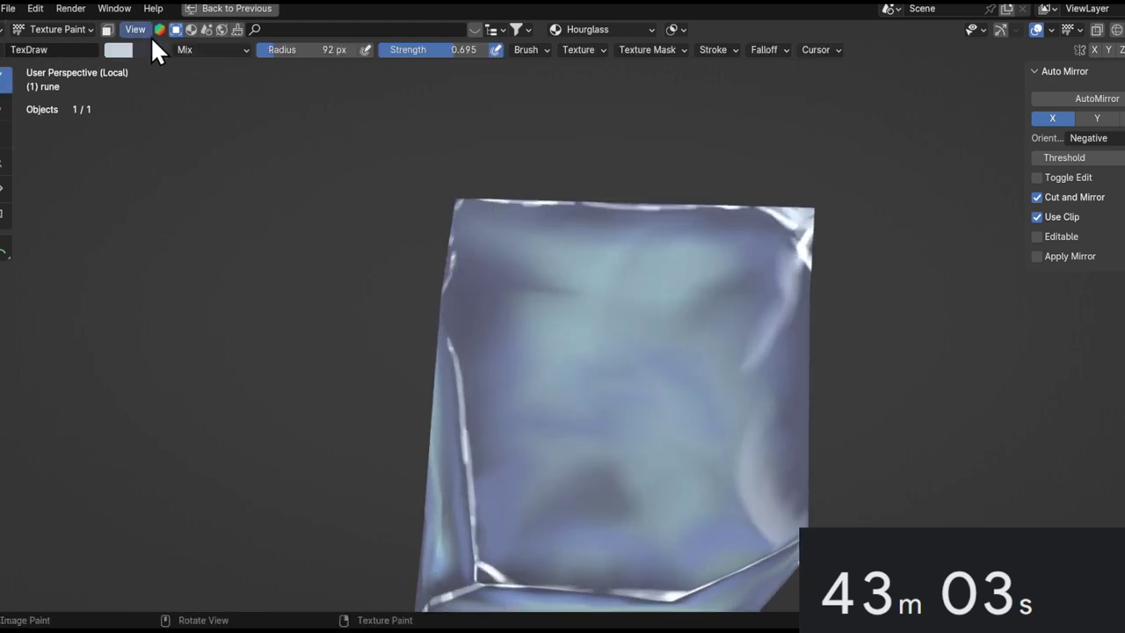
# Try out a curved stroke and a straight pale stroke of 21 px radius on the rune's large face, and undo them.
pyautogui.scroll(2, 603, 351)
pyautogui.press('f')
pyautogui.click(603, 321)
pyautogui.scroll(3, 590, 309)
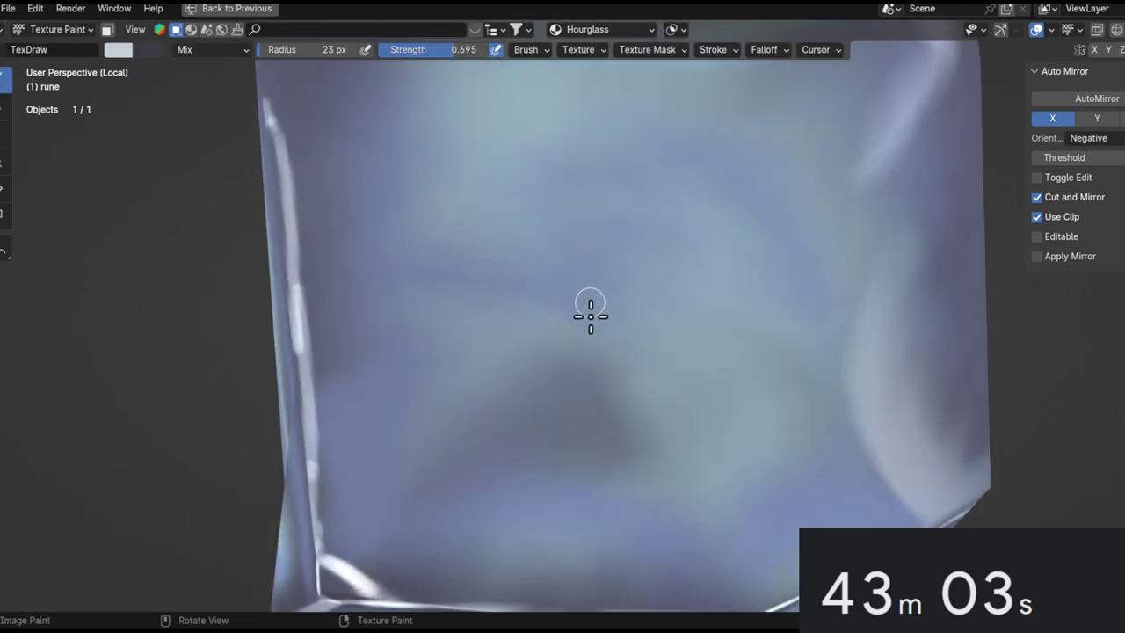
pyautogui.keyDown('shift'); pyautogui.moveTo(594, 328); pyautogui.dragTo(591, 256, button='middle'); pyautogui.keyUp('shift')
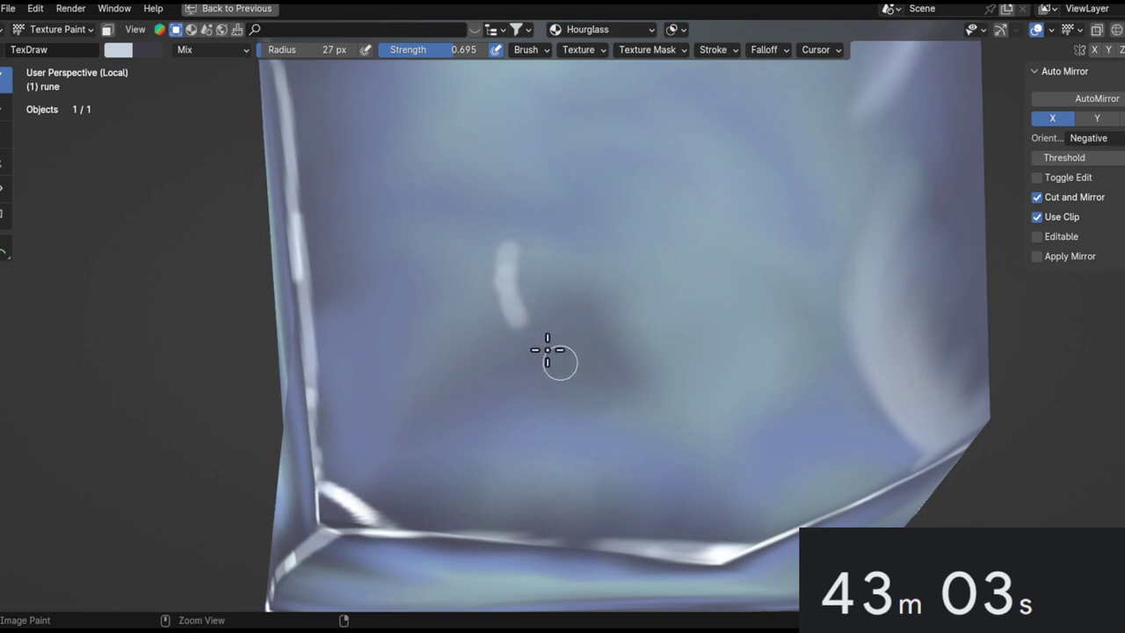
pyautogui.moveTo(510, 297)
pyautogui.mouseDown()
pyautogui.moveTo(525, 374)
pyautogui.moveTo(572, 422)
pyautogui.mouseUp()
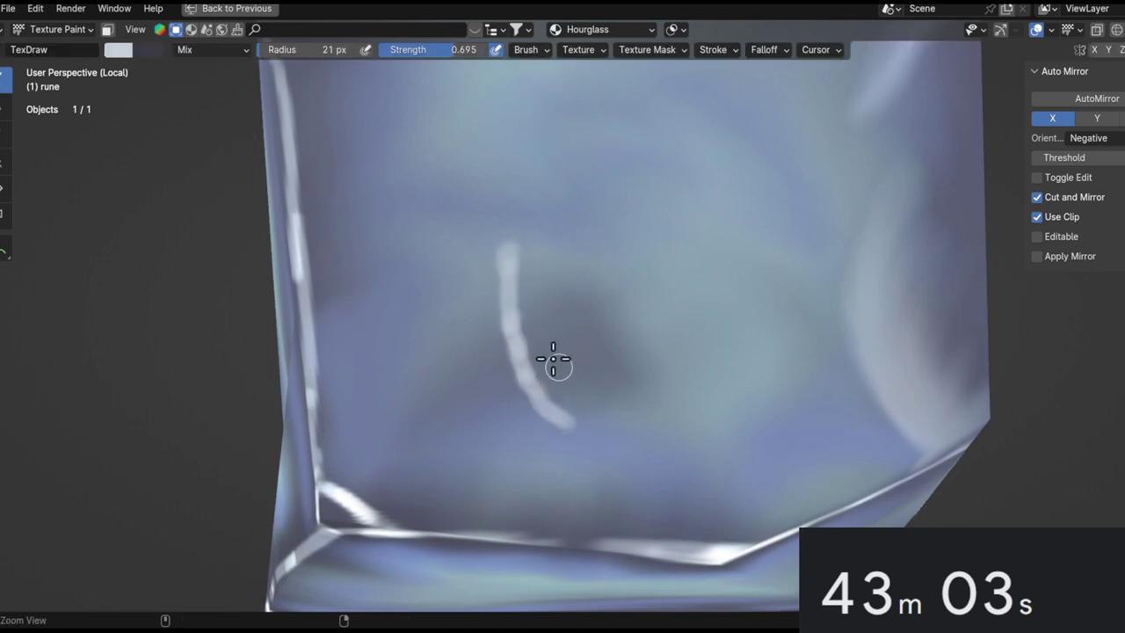
pyautogui.keyDown('ctrl'); pyautogui.keyDown('alt'); pyautogui.moveTo(554, 346); pyautogui.dragTo(646, 572); pyautogui.keyUp('alt'); pyautogui.keyUp('ctrl')
pyautogui.keyDown('alt'); pyautogui.moveTo(600, 402); pyautogui.dragTo(891, 343); pyautogui.keyUp('alt')
pyautogui.keyDown('alt'); pyautogui.keyDown('shift'); pyautogui.moveTo(680, 432); pyautogui.dragTo(890, 257); pyautogui.keyUp('shift'); pyautogui.keyUp('alt')
pyautogui.keyDown('alt'); pyautogui.moveTo(738, 269); pyautogui.dragTo(767, 205); pyautogui.keyUp('alt')
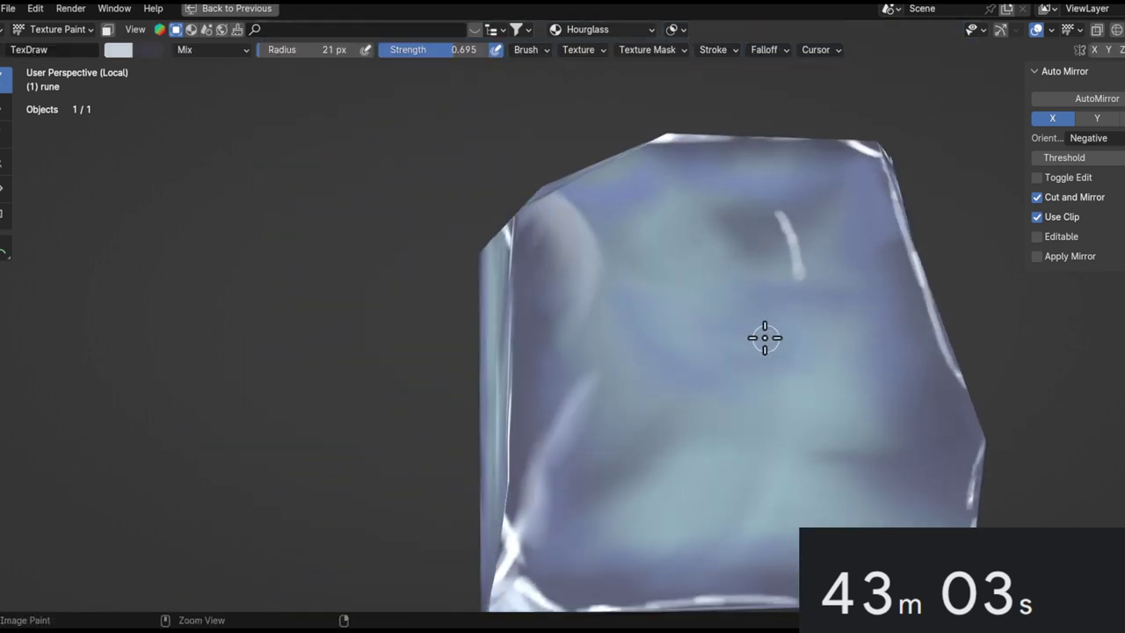
pyautogui.moveTo(712, 324)
pyautogui.mouseDown(button='middle')
pyautogui.moveTo(536, 296)
pyautogui.moveTo(628, 181)
pyautogui.moveTo(542, 185)
pyautogui.mouseUp(button='middle')
pyautogui.moveTo(553, 130); pyautogui.dragTo(552, 356)
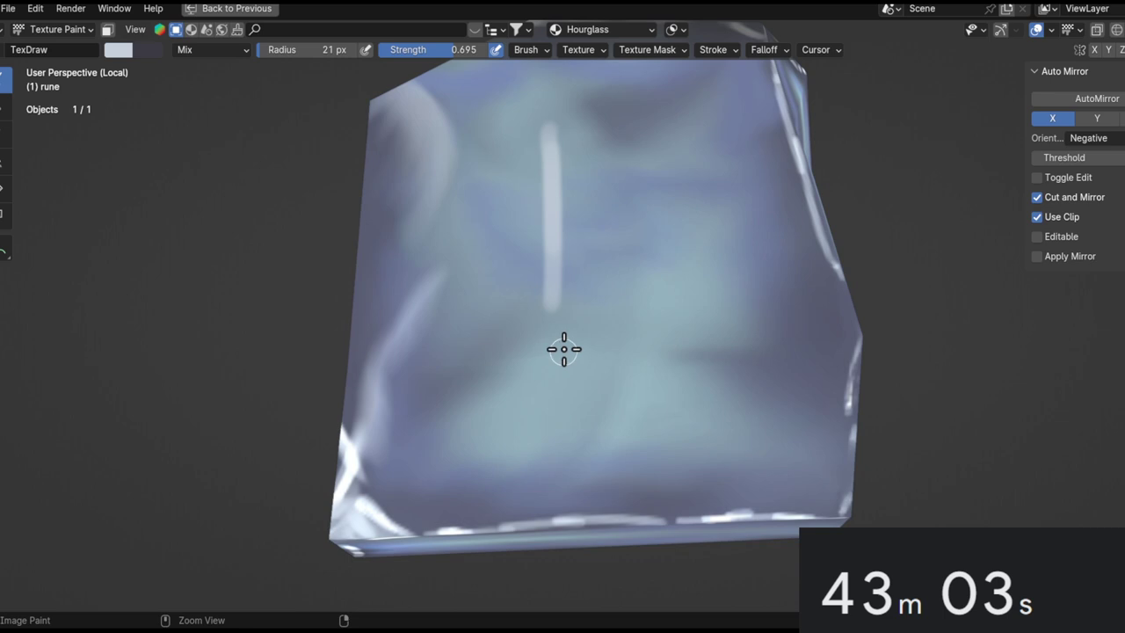
pyautogui.hotkey('ctrl', 'z')
# Set the brush to 11 px radius and 0.956 strength, and paint a thin broken pale line as the glyph's stem.
pyautogui.press('f')
pyautogui.click(556, 332)
pyautogui.hotkey('shift', 'f')
pyautogui.click(531, 196)
pyautogui.click(531, 291)
pyautogui.moveTo(426, 402)
pyautogui.keyDown('alt'); pyautogui.mouseDown()
pyautogui.moveTo(445, 337)
pyautogui.moveTo(457, 418)
pyautogui.mouseUp(); pyautogui.keyUp('alt')
pyautogui.press('s')
pyautogui.moveTo(455, 402); pyautogui.dragTo(470, 342, button='middle')
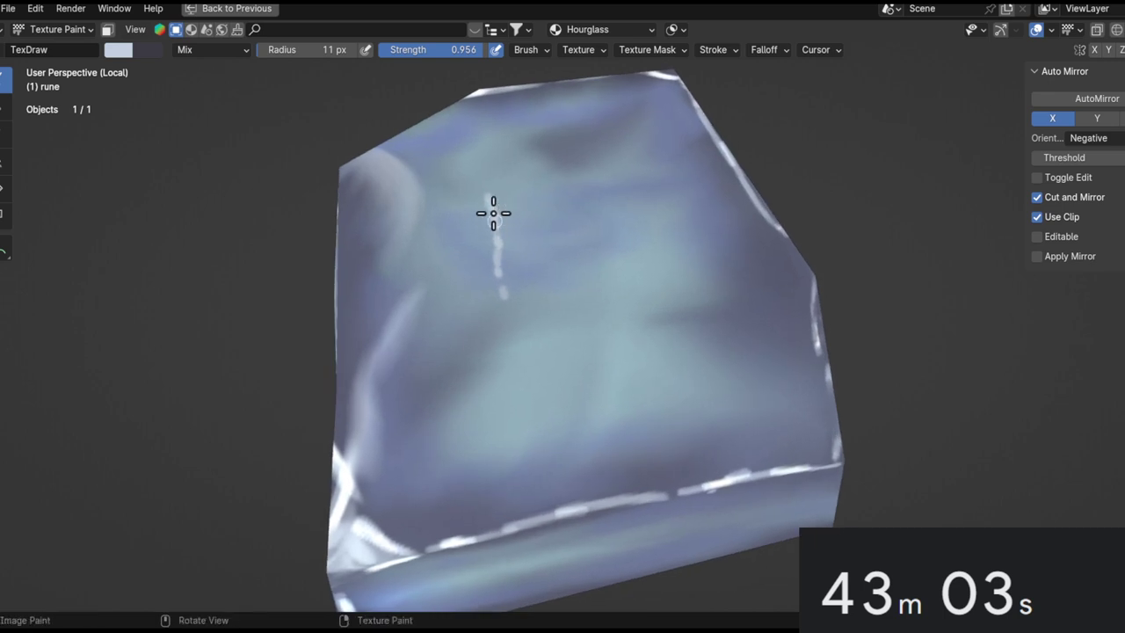
# Set the blending to Add and paint the bright broken outline of a T-shaped glyph with a side branch on the face.
pyautogui.moveTo(515, 389)
pyautogui.mouseDown(button='middle')
pyautogui.moveTo(522, 407)
pyautogui.moveTo(468, 211)
pyautogui.mouseUp(button='middle')
pyautogui.click(218, 50)
pyautogui.click(211, 235)
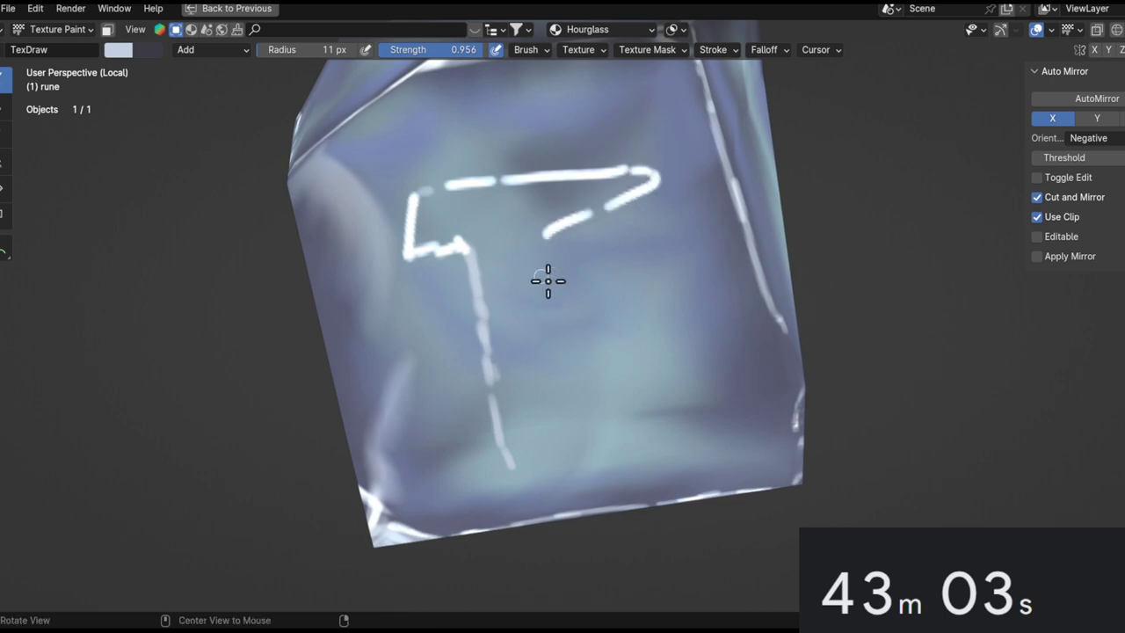
pyautogui.moveTo(541, 283); pyautogui.dragTo(546, 239, button='middle')
pyautogui.keyDown('shift'); pyautogui.moveTo(518, 378); pyautogui.dragTo(564, 246, button='middle'); pyautogui.keyUp('shift')
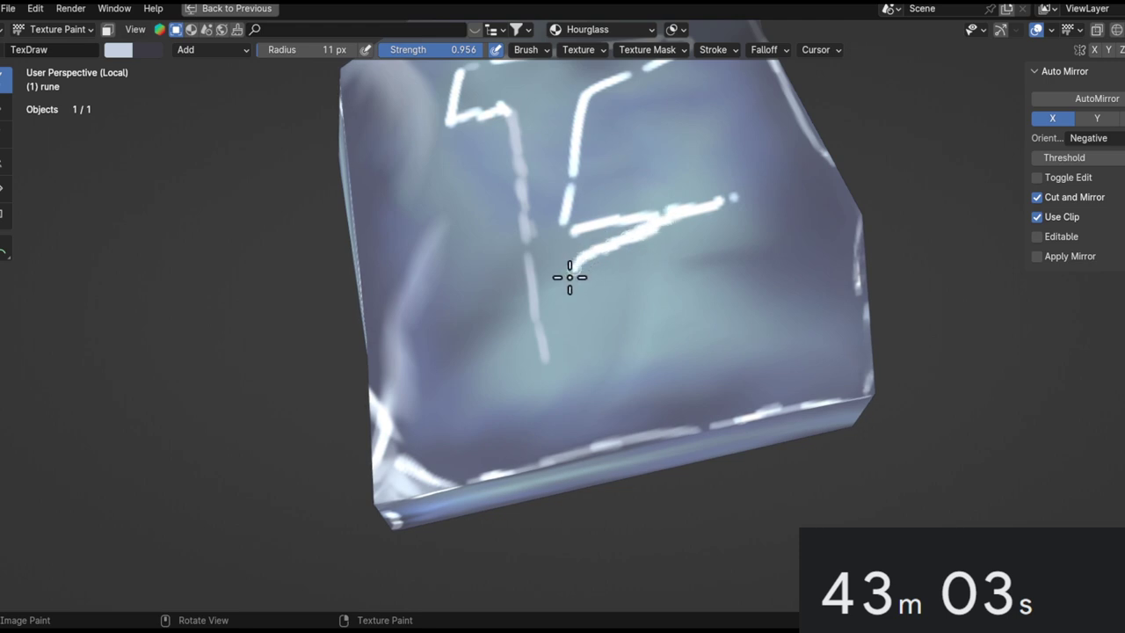
# Swap to the dark brush colour, enlarge the radius to 59 px and set the blending to Mix for filling the glyph.
pyautogui.scroll(-8, 551, 342)
pyautogui.moveTo(596, 333); pyautogui.dragTo(514, 167, button='middle')
pyautogui.moveTo(514, 167); pyautogui.dragTo(484, 105, button='middle')
pyautogui.keyDown('ctrl'); pyautogui.moveTo(479, 109); pyautogui.dragTo(263, 362, button='middle'); pyautogui.keyUp('ctrl')
pyautogui.keyDown('alt'); pyautogui.moveTo(446, 211); pyautogui.dragTo(457, 584); pyautogui.keyUp('alt')
pyautogui.press('x')
pyautogui.keyDown('alt'); pyautogui.keyDown('shift'); pyautogui.moveTo(600, 158); pyautogui.dragTo(503, 362); pyautogui.keyUp('shift'); pyautogui.keyUp('alt')
pyautogui.press('f')
pyautogui.click(541, 421)
pyautogui.moveTo(488, 450); pyautogui.dragTo(493, 322)
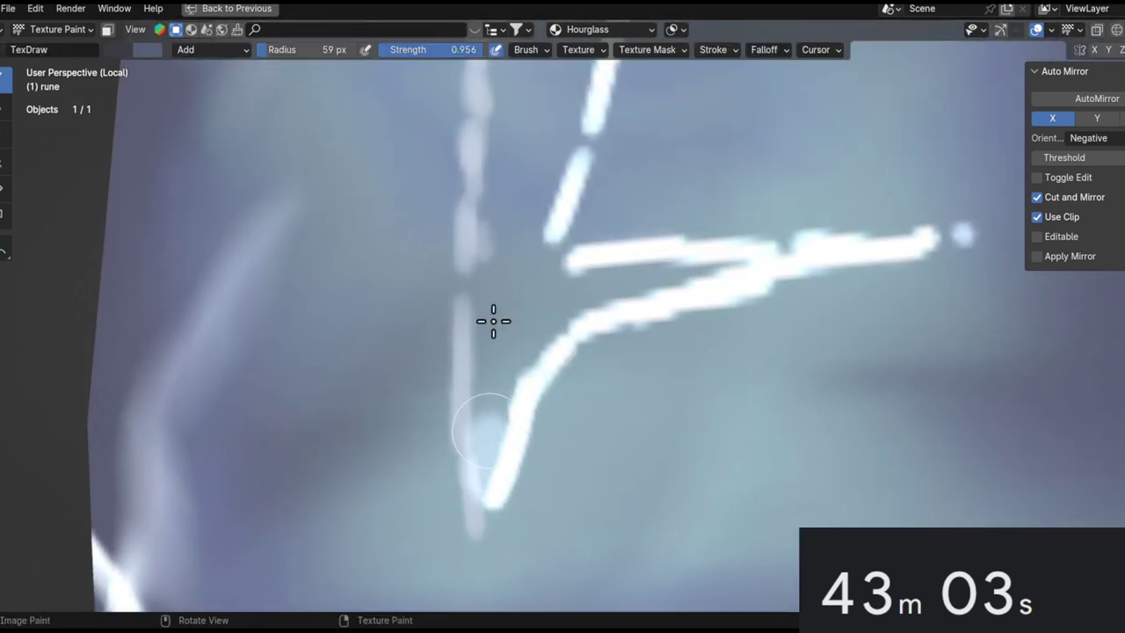
pyautogui.click(215, 49)
pyautogui.click(244, 90)
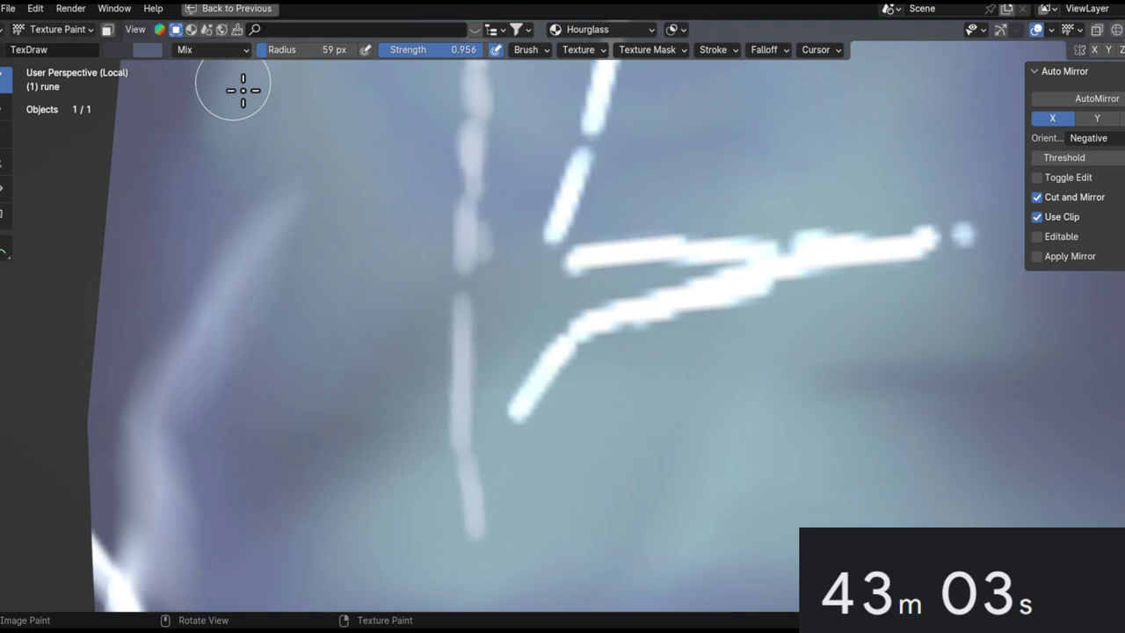
# Try a dark stroke at strength 0.956 inside the glyph's stem, and undo it.
pyautogui.moveTo(500, 352); pyautogui.dragTo(515, 151)
pyautogui.hotkey('ctrl', 'z')
pyautogui.hotkey('ctrl', 'z')
# Lower the brush strength to 0.573 and fill the inside of the glyph's stem and top bar with dark strokes.
pyautogui.hotkey('shift', 'f')
pyautogui.click(465, 299)
pyautogui.moveTo(479, 450); pyautogui.dragTo(521, 106)
pyautogui.moveTo(503, 384); pyautogui.dragTo(559, 132)
pyautogui.moveTo(545, 202)
pyautogui.keyDown('alt'); pyautogui.keyDown('shift'); pyautogui.mouseDown()
pyautogui.moveTo(522, 334)
pyautogui.moveTo(573, 98)
pyautogui.moveTo(548, 286)
pyautogui.mouseUp(); pyautogui.keyUp('shift'); pyautogui.keyUp('alt')
pyautogui.moveTo(481, 466)
pyautogui.mouseDown()
pyautogui.moveTo(485, 264)
pyautogui.moveTo(447, 431)
pyautogui.moveTo(448, 369)
pyautogui.moveTo(334, 221)
pyautogui.moveTo(377, 245)
pyautogui.moveTo(445, 241)
pyautogui.moveTo(381, 190)
pyautogui.moveTo(515, 158)
pyautogui.moveTo(406, 176)
pyautogui.moveTo(746, 164)
pyautogui.moveTo(477, 231)
pyautogui.moveTo(505, 280)
pyautogui.moveTo(504, 360)
pyautogui.moveTo(768, 181)
pyautogui.moveTo(508, 201)
pyautogui.mouseUp()
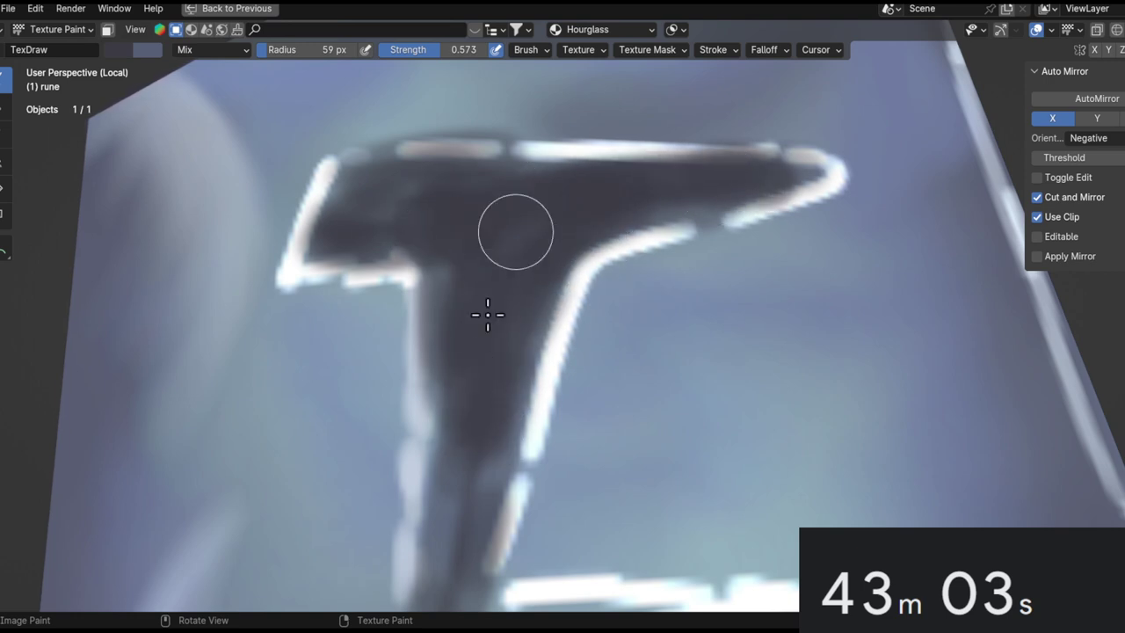
# Extend the dark fill down the glyph's lower stem to its tip and into the side branch.
pyautogui.moveTo(488, 315); pyautogui.dragTo(463, 490)
pyautogui.moveTo(527, 258)
pyautogui.keyDown('ctrl'); pyautogui.mouseDown(button='middle')
pyautogui.moveTo(542, 339)
pyautogui.moveTo(569, 280)
pyautogui.mouseUp(button='middle'); pyautogui.keyUp('ctrl')
pyautogui.moveTo(567, 283)
pyautogui.keyDown('ctrl'); pyautogui.mouseDown(button='middle')
pyautogui.moveTo(572, 181)
pyautogui.moveTo(517, 246)
pyautogui.mouseUp(button='middle'); pyautogui.keyUp('ctrl')
pyautogui.moveTo(517, 246)
pyautogui.mouseDown()
pyautogui.moveTo(472, 259)
pyautogui.moveTo(537, 193)
pyautogui.moveTo(507, 171)
pyautogui.moveTo(507, 220)
pyautogui.mouseUp()
pyautogui.keyDown('shift'); pyautogui.moveTo(507, 221); pyautogui.dragTo(483, 262, button='middle'); pyautogui.keyUp('shift')
pyautogui.moveTo(534, 208)
pyautogui.mouseDown()
pyautogui.moveTo(665, 211)
pyautogui.moveTo(459, 381)
pyautogui.moveTo(425, 491)
pyautogui.mouseUp()
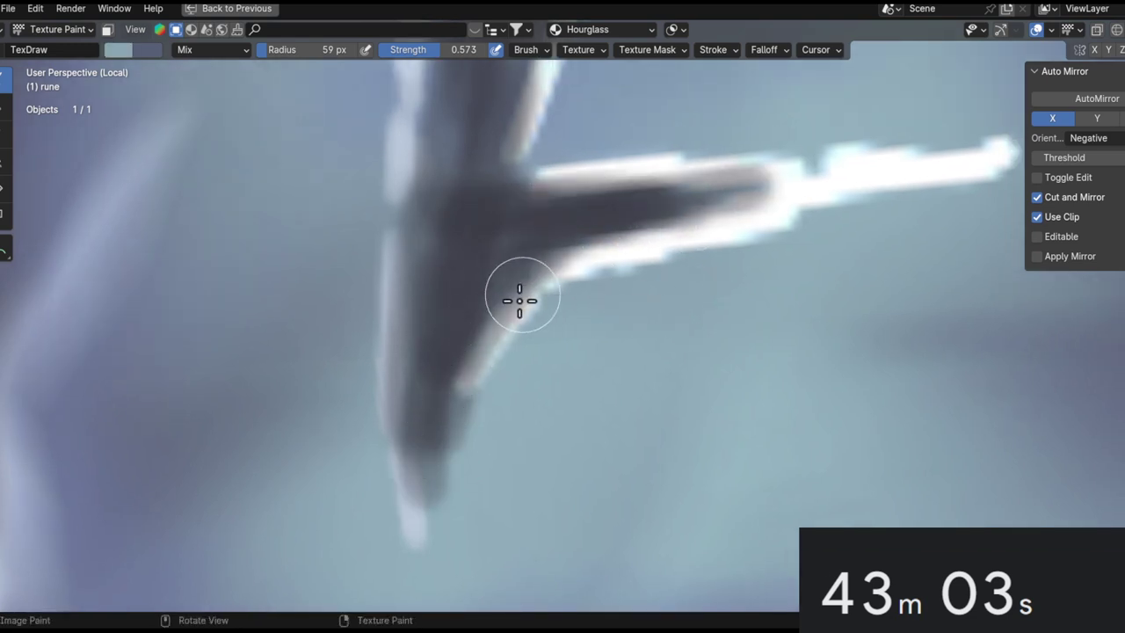
# Try a 59 px teal stroke along the sloping edge between the stem's tip and the side branch, and undo it.
pyautogui.moveTo(457, 360); pyautogui.dragTo(590, 234)
pyautogui.hotkey('ctrl', 'z')
pyautogui.hotkey('ctrl', 'z')
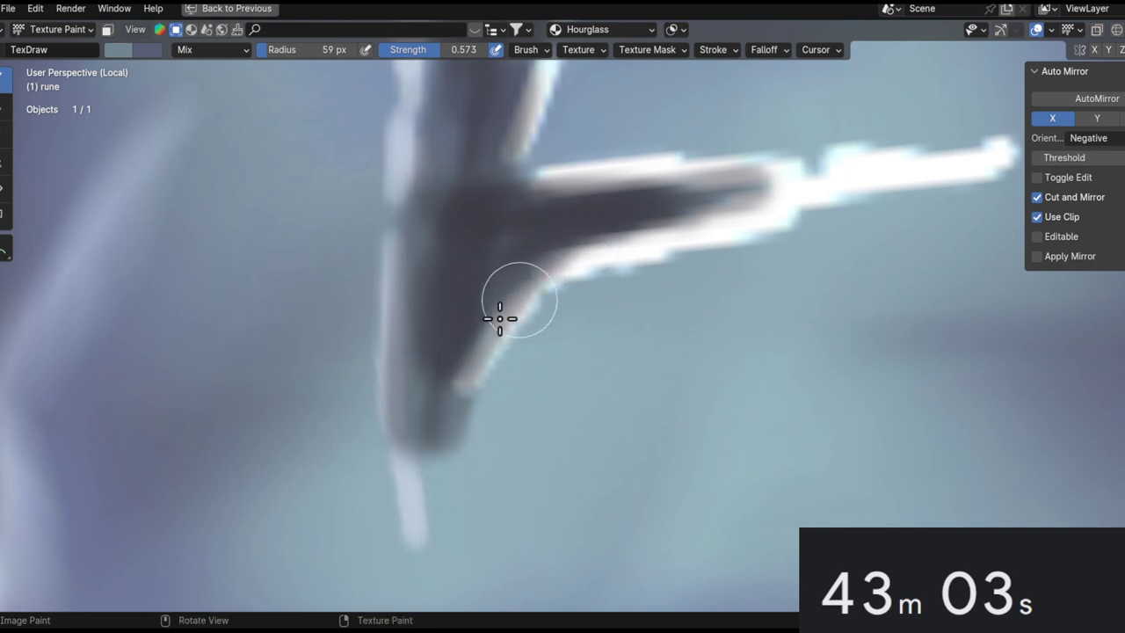
# Reduce the brush radius to 28 px and paint grey-blue trims over the dark fill along the lower stem's edges.
pyautogui.press('f')
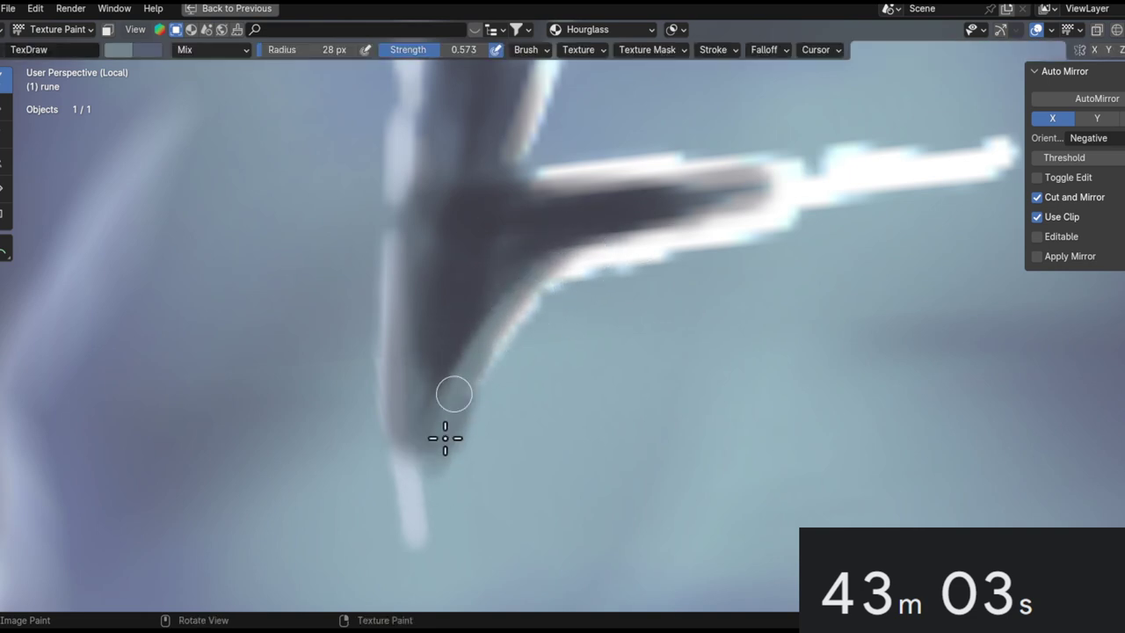
pyautogui.moveTo(407, 422); pyautogui.dragTo(425, 209)
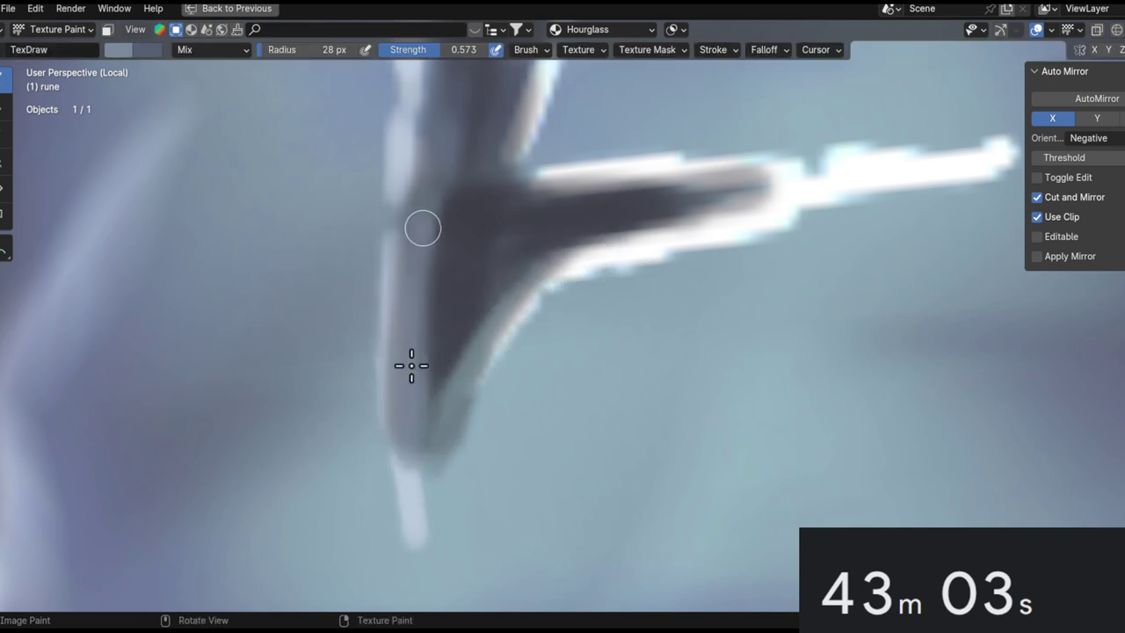
pyautogui.keyDown('shift'); pyautogui.moveTo(414, 314); pyautogui.dragTo(419, 416, button='middle'); pyautogui.keyUp('shift')
pyautogui.moveTo(420, 479); pyautogui.dragTo(439, 176)
pyautogui.moveTo(414, 447); pyautogui.dragTo(406, 224)
pyautogui.moveTo(404, 297)
pyautogui.keyDown('shift'); pyautogui.mouseDown(button='middle')
pyautogui.moveTo(401, 380)
pyautogui.moveTo(419, 334)
pyautogui.mouseUp(button='middle'); pyautogui.keyUp('shift')
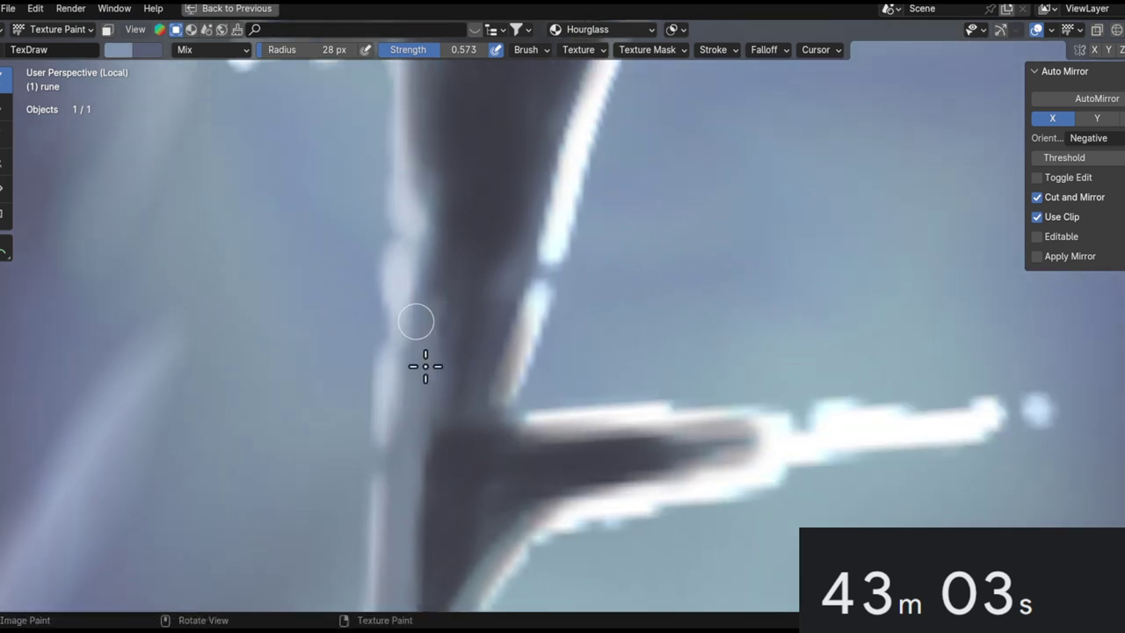
# Paint a grey-blue inner rim between the white outline and the dark fill around the glyph's top bar.
pyautogui.moveTo(419, 401)
pyautogui.mouseDown(button='middle')
pyautogui.moveTo(422, 374)
pyautogui.moveTo(337, 360)
pyautogui.mouseUp(button='middle')
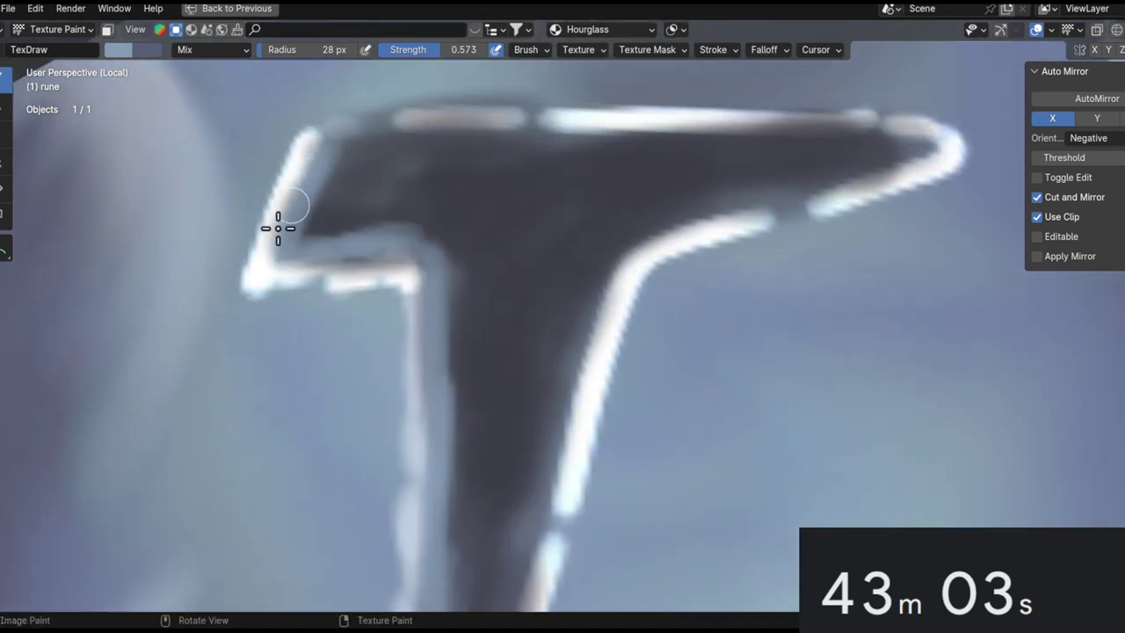
pyautogui.moveTo(370, 91)
pyautogui.mouseDown()
pyautogui.moveTo(552, 128)
pyautogui.moveTo(758, 121)
pyautogui.moveTo(899, 137)
pyautogui.moveTo(442, 120)
pyautogui.moveTo(825, 158)
pyautogui.mouseUp()
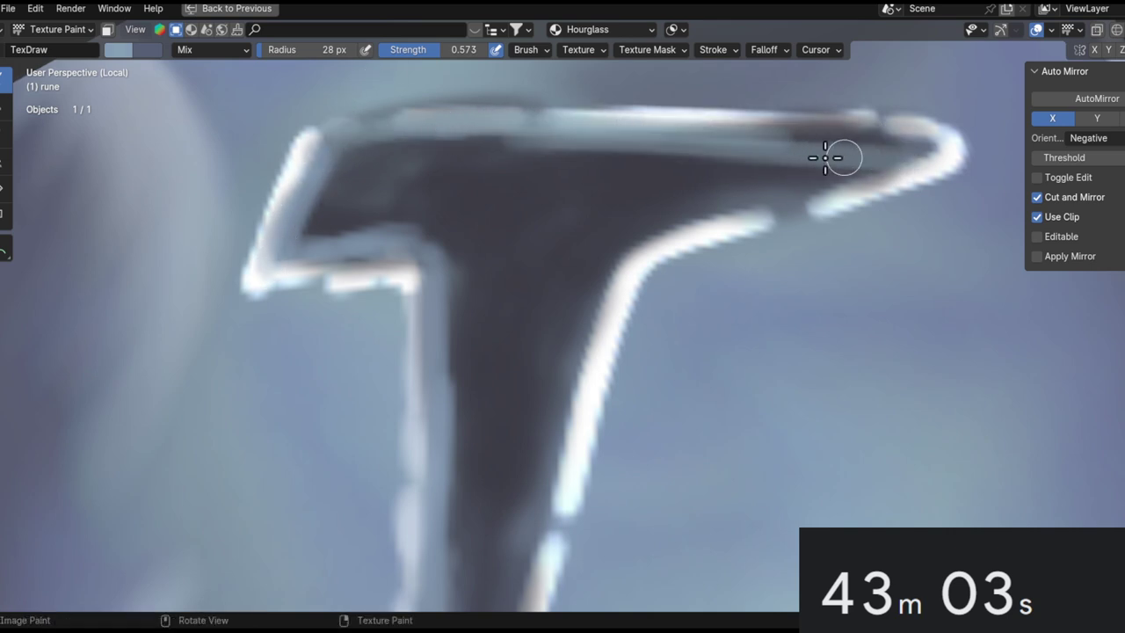
pyautogui.moveTo(646, 138); pyautogui.dragTo(898, 137)
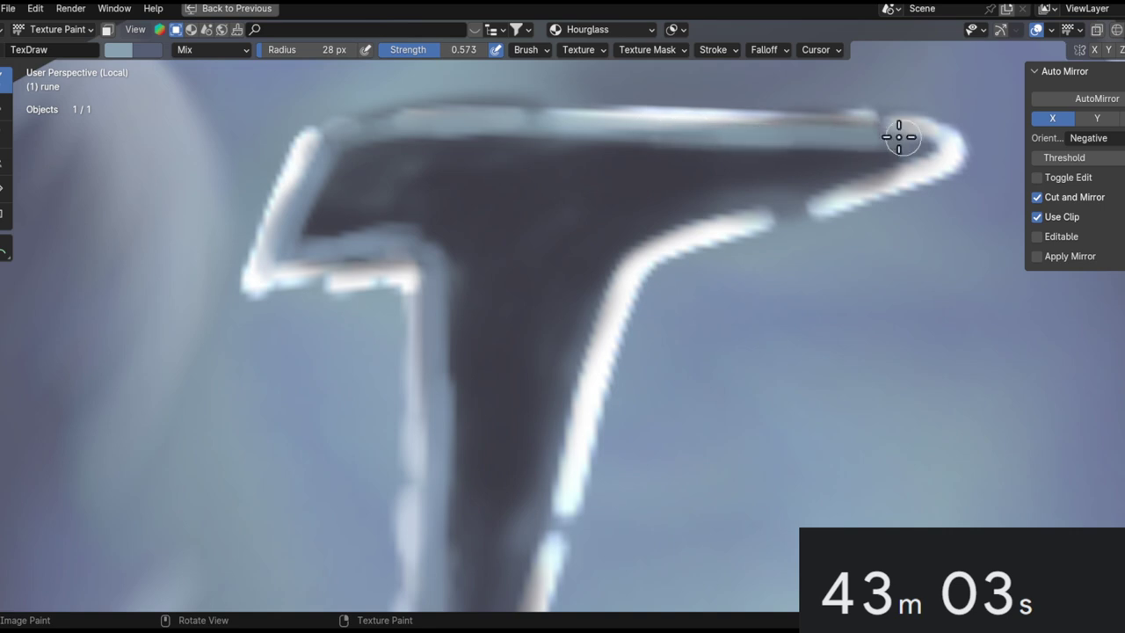
pyautogui.moveTo(831, 182)
pyautogui.mouseDown()
pyautogui.moveTo(803, 186)
pyautogui.moveTo(837, 242)
pyautogui.mouseUp()
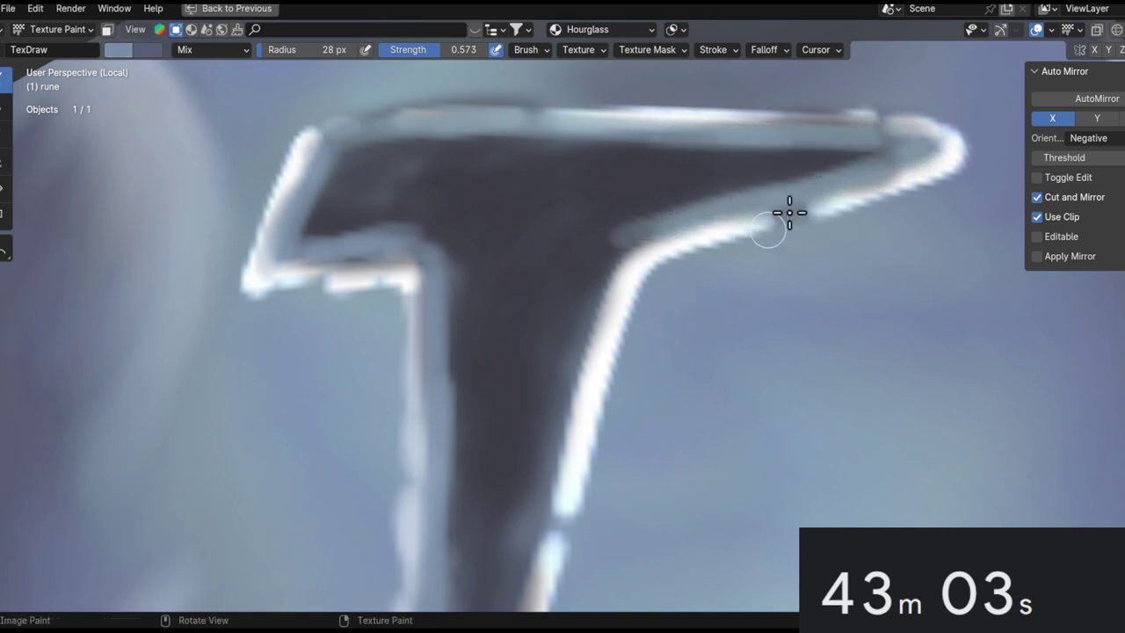
# Continue the grey-blue inner rim down the stem's other edge and along the inside of the side branch.
pyautogui.moveTo(586, 318)
pyautogui.mouseDown()
pyautogui.moveTo(620, 296)
pyautogui.moveTo(556, 516)
pyautogui.mouseUp()
pyautogui.keyDown('shift'); pyautogui.moveTo(615, 313); pyautogui.dragTo(665, 165, button='middle'); pyautogui.keyUp('shift')
pyautogui.moveTo(668, 140)
pyautogui.mouseDown()
pyautogui.moveTo(565, 489)
pyautogui.moveTo(595, 392)
pyautogui.moveTo(638, 384)
pyautogui.moveTo(668, 202)
pyautogui.moveTo(561, 531)
pyautogui.mouseUp()
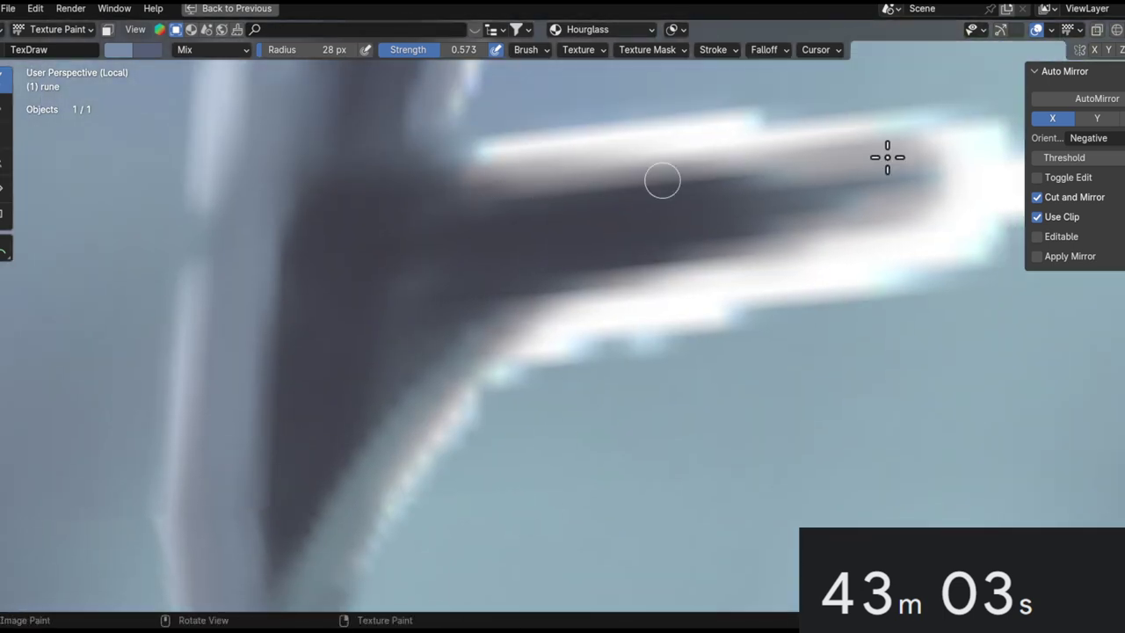
pyautogui.keyDown('ctrl'); pyautogui.keyDown('alt'); pyautogui.moveTo(673, 249); pyautogui.dragTo(644, 238); pyautogui.keyUp('alt'); pyautogui.keyUp('ctrl')
pyautogui.moveTo(586, 173)
pyautogui.mouseDown()
pyautogui.moveTo(846, 158)
pyautogui.moveTo(632, 182)
pyautogui.moveTo(645, 223)
pyautogui.moveTo(702, 196)
pyautogui.moveTo(912, 158)
pyautogui.mouseUp()
pyautogui.scroll(-5, 743, 370)
pyautogui.scroll(6, 742, 370)
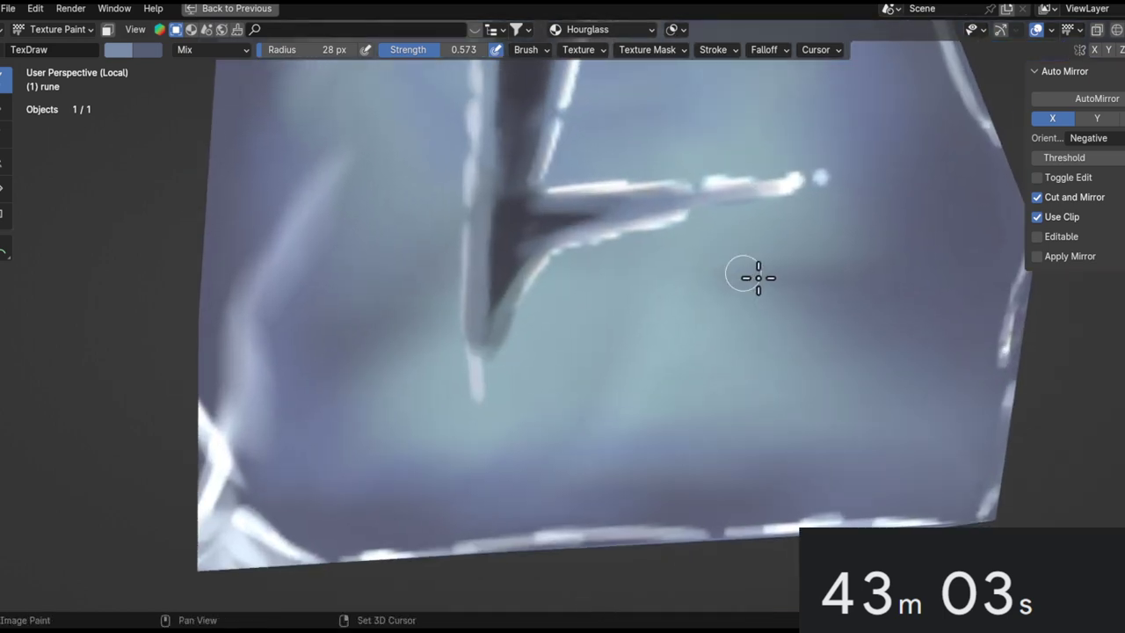
# Sample grey-blue tones near the triangular corner and soften its interior and upper highlight with strokes.
pyautogui.scroll(-6, 694, 276)
pyautogui.moveTo(686, 266); pyautogui.dragTo(678, 176, button='middle')
pyautogui.moveTo(705, 328); pyautogui.dragTo(672, 377, button='middle')
pyautogui.keyDown('ctrl'); pyautogui.moveTo(672, 378); pyautogui.dragTo(634, 181, button='middle'); pyautogui.keyUp('ctrl')
pyautogui.moveTo(635, 180); pyautogui.dragTo(495, 204, button='middle')
pyautogui.scroll(2, 495, 204)
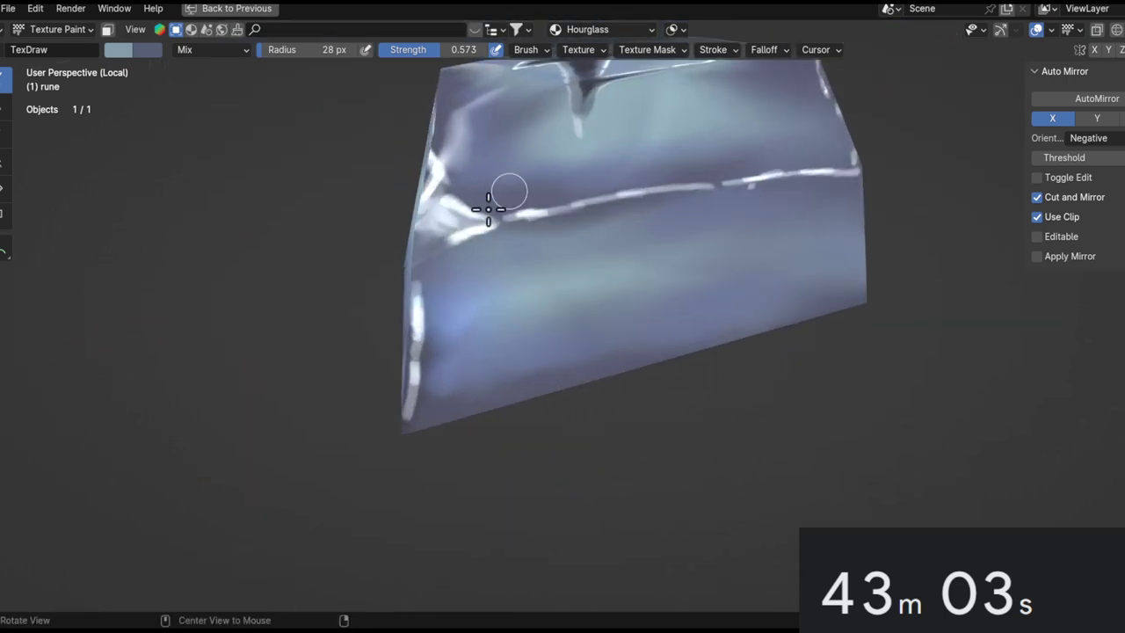
pyautogui.moveTo(431, 189); pyautogui.dragTo(602, 339, button='middle')
pyautogui.keyDown('ctrl'); pyautogui.moveTo(602, 338); pyautogui.dragTo(589, 246, button='middle'); pyautogui.keyUp('ctrl')
pyautogui.moveTo(589, 246); pyautogui.dragTo(514, 242, button='middle')
pyautogui.press('s')
pyautogui.moveTo(449, 402); pyautogui.dragTo(530, 328, button='middle')
pyautogui.moveTo(577, 248); pyautogui.dragTo(605, 266, button='middle')
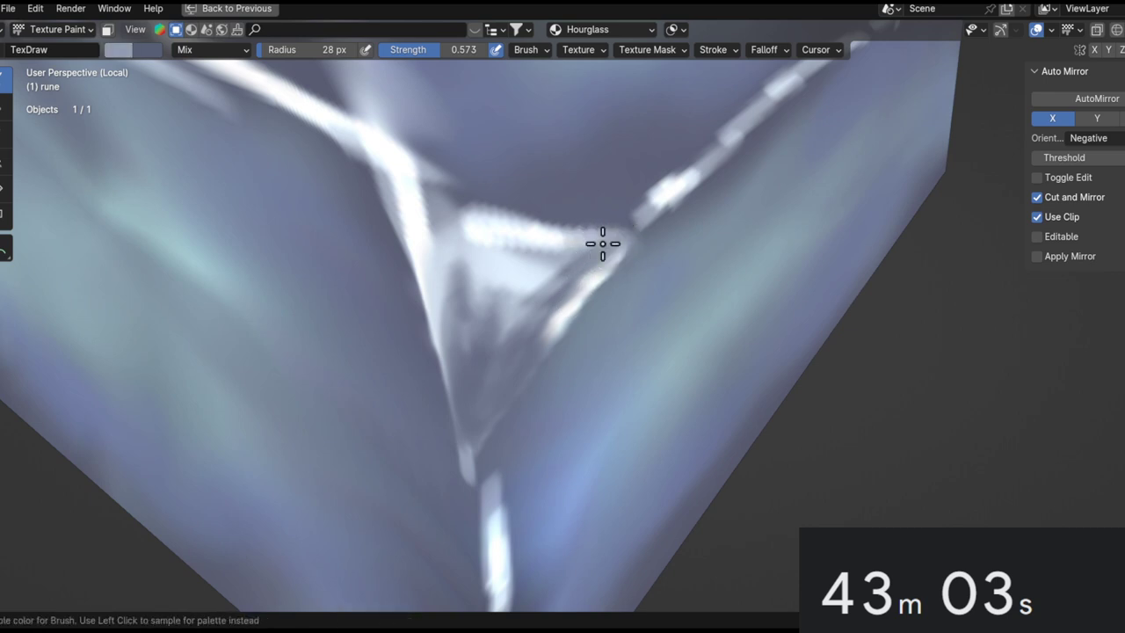
pyautogui.moveTo(565, 232); pyautogui.dragTo(610, 246)
# Switch to white with a 7 px brush radius and paint thin highlights along the triangular corner's edges.
pyautogui.moveTo(583, 283); pyautogui.dragTo(665, 306, button='middle')
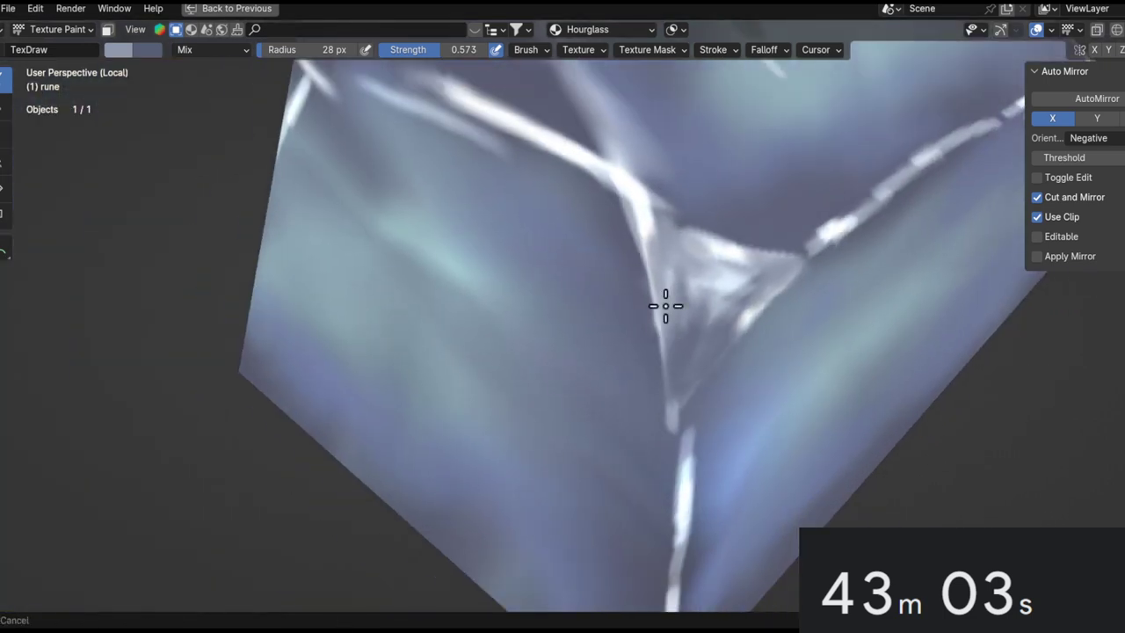
pyautogui.moveTo(632, 212); pyautogui.dragTo(661, 341, button='middle')
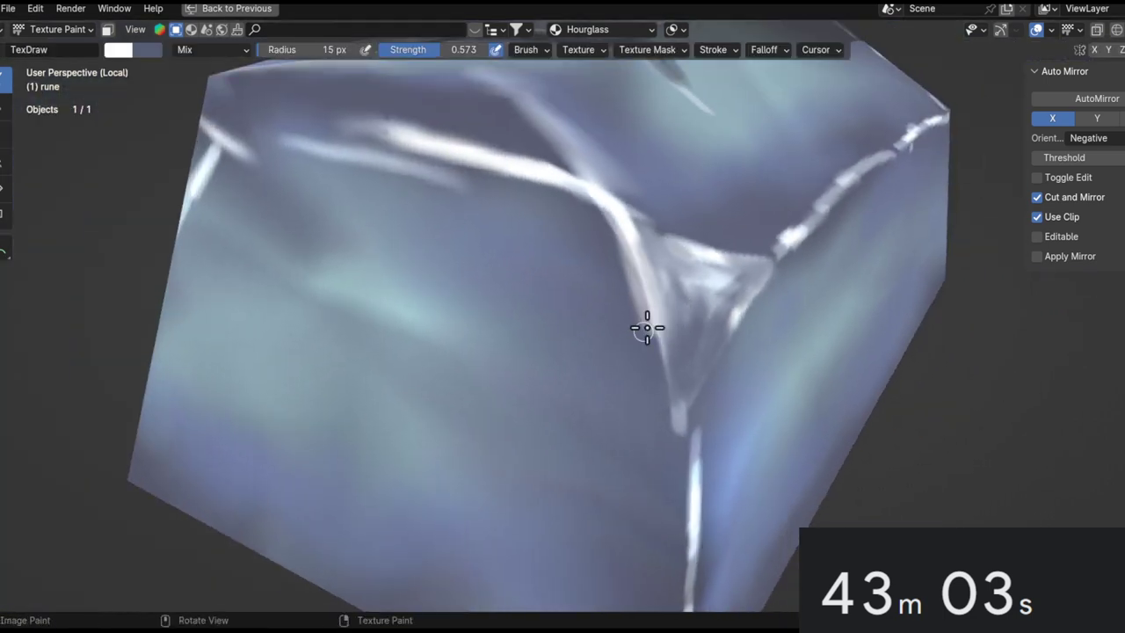
pyautogui.press('f')
pyautogui.click(631, 248)
pyautogui.moveTo(637, 263); pyautogui.dragTo(662, 360)
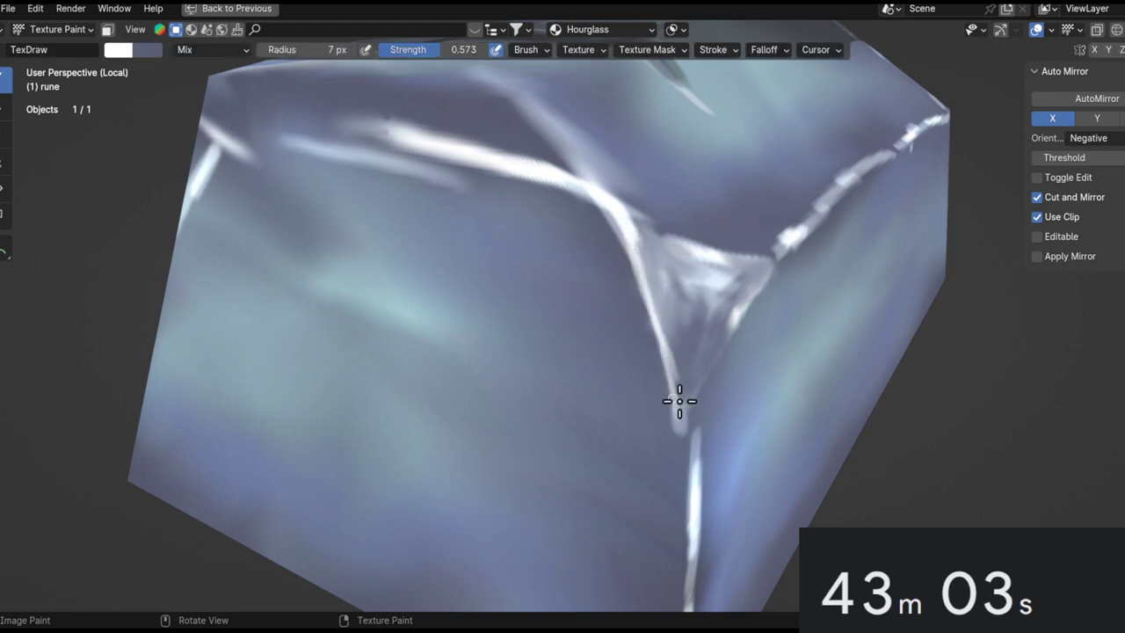
pyautogui.moveTo(679, 401); pyautogui.dragTo(694, 378, button='middle')
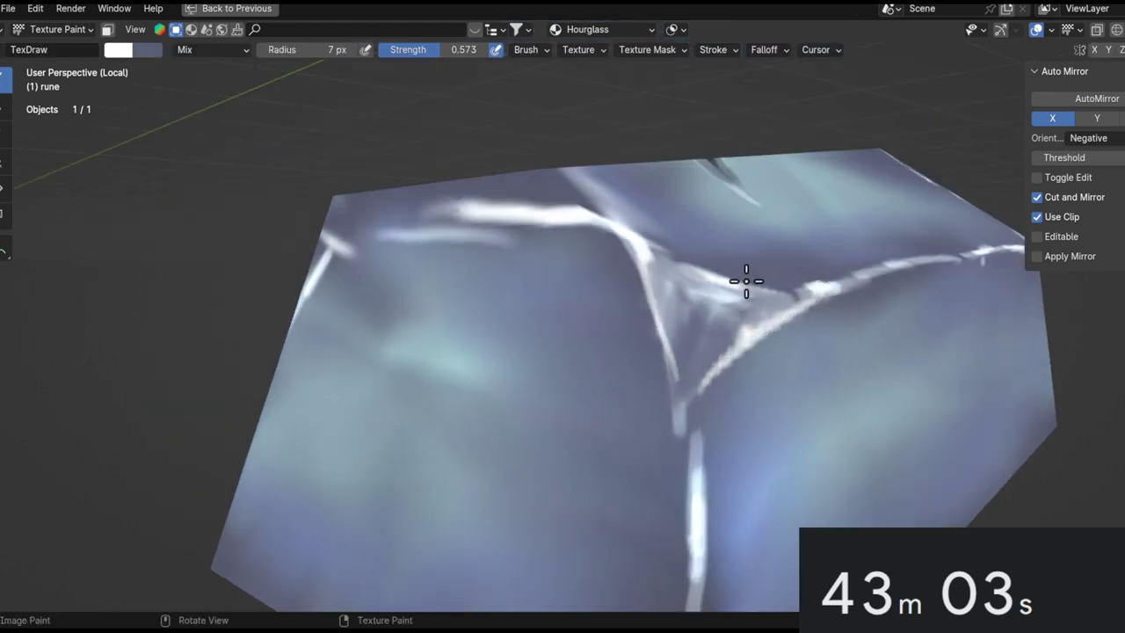
pyautogui.moveTo(746, 281); pyautogui.dragTo(771, 332, button='middle')
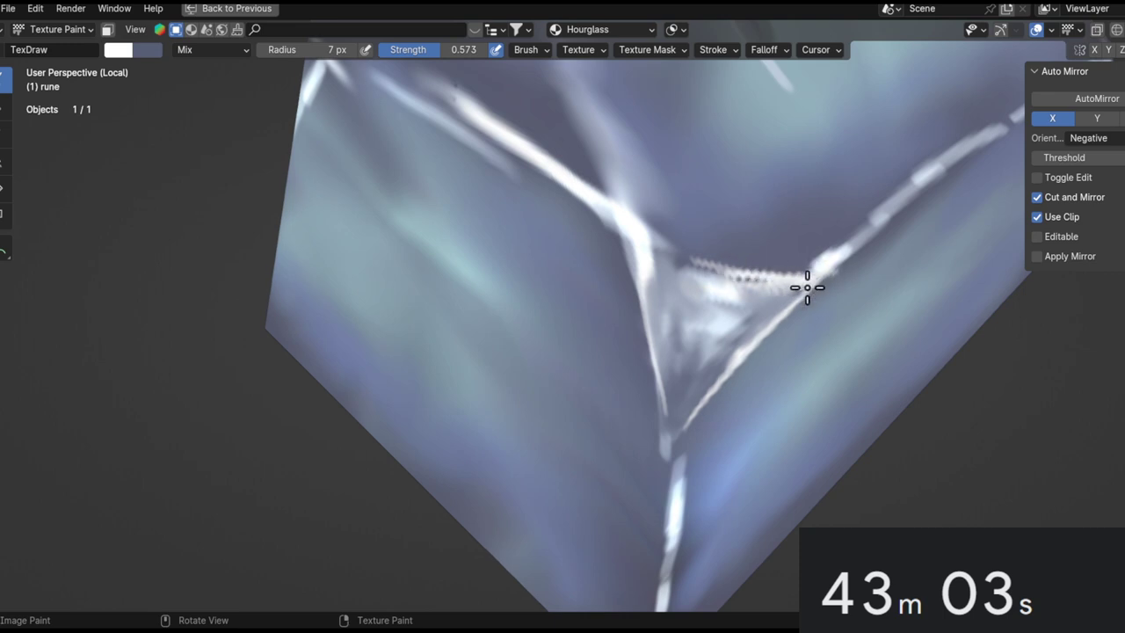
# Continue the white highlights along the rune's remaining edges and around the next corner with the 7 px brush.
pyautogui.keyDown('ctrl'); pyautogui.moveTo(756, 317); pyautogui.dragTo(685, 569, button='middle'); pyautogui.keyUp('ctrl')
pyautogui.moveTo(758, 402); pyautogui.dragTo(764, 474, button='middle')
pyautogui.moveTo(788, 357); pyautogui.dragTo(830, 439, button='middle')
pyautogui.keyDown('ctrl'); pyautogui.moveTo(831, 439); pyautogui.dragTo(729, 301, button='middle'); pyautogui.keyUp('ctrl')
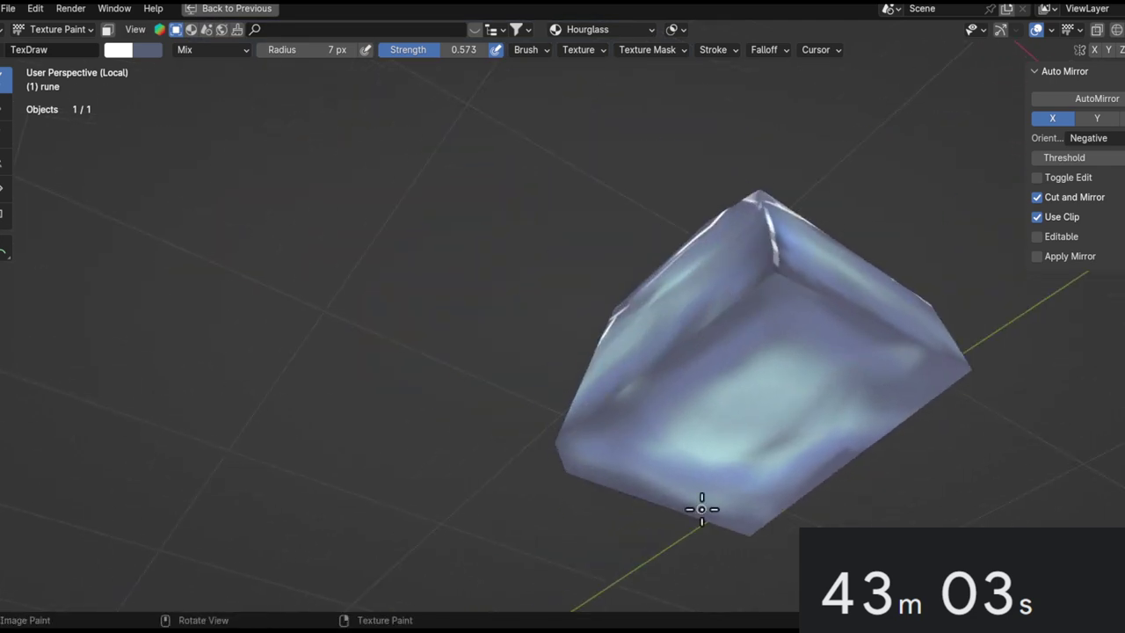
pyautogui.moveTo(716, 232)
pyautogui.mouseDown(button='middle')
pyautogui.moveTo(753, 266)
pyautogui.moveTo(730, 545)
pyautogui.moveTo(753, 459)
pyautogui.moveTo(739, 224)
pyautogui.moveTo(732, 343)
pyautogui.moveTo(635, 186)
pyautogui.moveTo(703, 281)
pyautogui.moveTo(833, 210)
pyautogui.moveTo(779, 238)
pyautogui.moveTo(1046, 211)
pyautogui.moveTo(832, 261)
pyautogui.moveTo(714, 229)
pyautogui.mouseUp(button='middle')
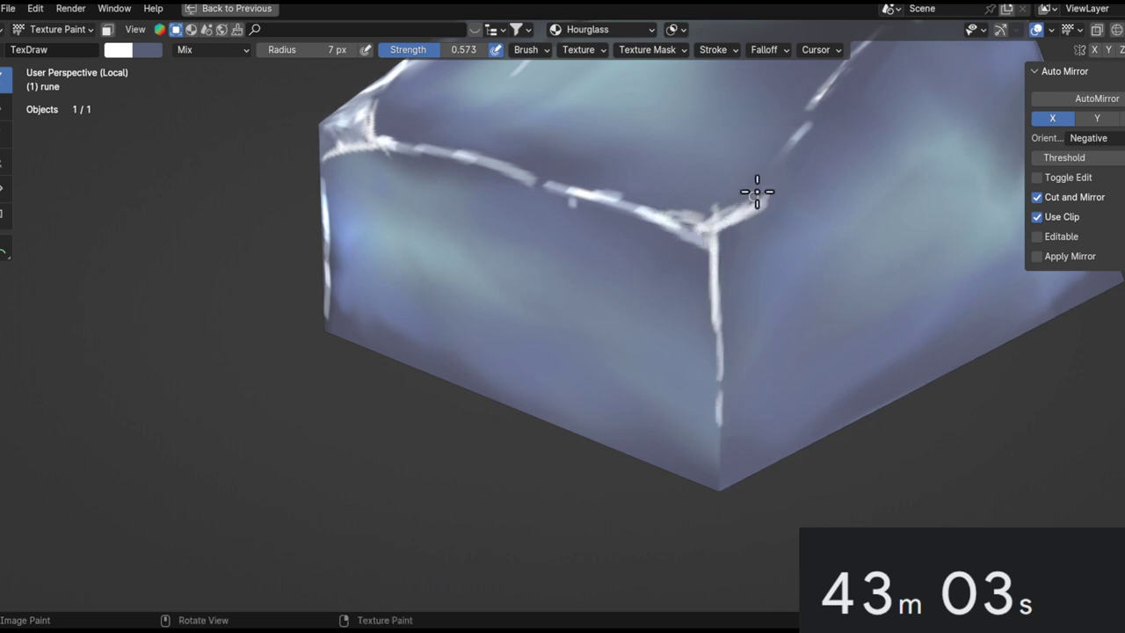
pyautogui.keyDown('ctrl'); pyautogui.moveTo(787, 152); pyautogui.dragTo(741, 545, button='middle'); pyautogui.keyUp('ctrl')
pyautogui.moveTo(789, 226)
pyautogui.mouseDown(button='middle')
pyautogui.moveTo(823, 219)
pyautogui.moveTo(351, 62)
pyautogui.mouseUp(button='middle')
# Switch to the Smear brush at 59 px radius and soften the white highlights around the rune's corner and adjoining edges.
pyautogui.click(9, 132)
pyautogui.keyDown('shift'); pyautogui.moveTo(607, 245); pyautogui.dragTo(606, 400, button='middle'); pyautogui.keyUp('shift')
pyautogui.keyDown('ctrl'); pyautogui.moveTo(606, 401); pyautogui.dragTo(633, 298, button='middle'); pyautogui.keyUp('ctrl')
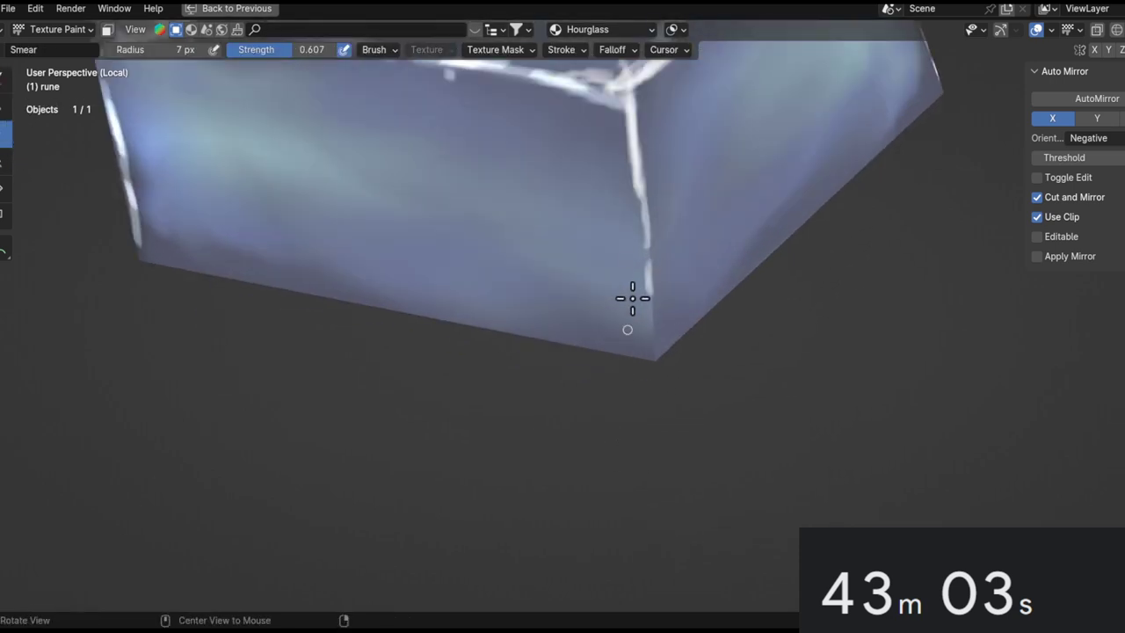
pyautogui.moveTo(670, 178); pyautogui.dragTo(658, 451, button='middle')
pyautogui.moveTo(658, 451)
pyautogui.mouseDown()
pyautogui.moveTo(610, 294)
pyautogui.moveTo(673, 264)
pyautogui.moveTo(722, 92)
pyautogui.mouseUp()
pyautogui.keyDown('shift'); pyautogui.moveTo(694, 168); pyautogui.dragTo(751, 246, button='middle'); pyautogui.keyUp('shift')
pyautogui.moveTo(580, 355); pyautogui.dragTo(505, 352)
pyautogui.moveTo(503, 352)
pyautogui.mouseDown(button='middle')
pyautogui.moveTo(603, 442)
pyautogui.moveTo(711, 334)
pyautogui.mouseUp(button='middle')
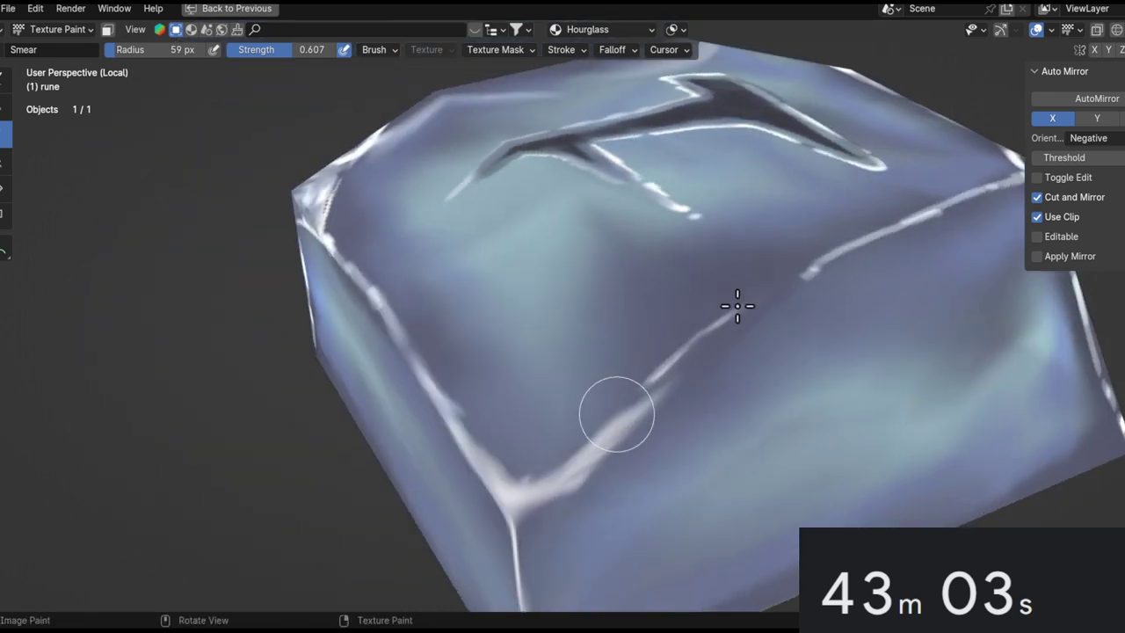
# Smear the highlights on the small triangular corner and blend them down the vertical edge below it.
pyautogui.moveTo(873, 259); pyautogui.dragTo(691, 339, button='middle')
pyautogui.moveTo(502, 515)
pyautogui.mouseDown(button='middle')
pyautogui.moveTo(535, 469)
pyautogui.moveTo(647, 401)
pyautogui.moveTo(683, 401)
pyautogui.moveTo(673, 422)
pyautogui.mouseUp(button='middle')
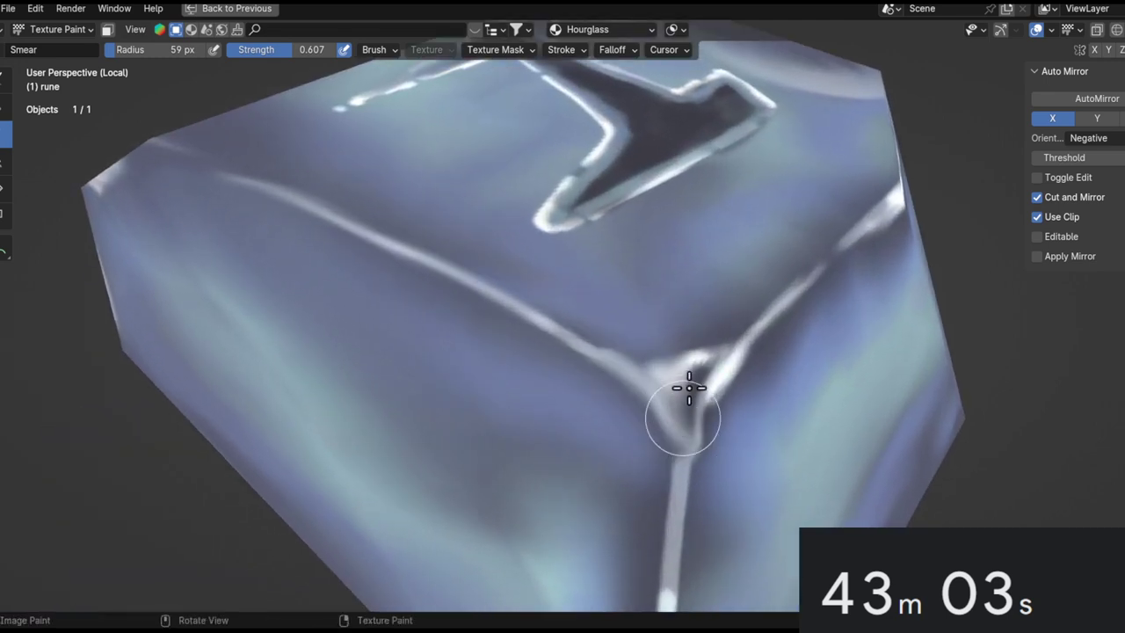
pyautogui.moveTo(703, 417); pyautogui.dragTo(659, 510)
pyautogui.keyDown('shift'); pyautogui.moveTo(684, 516); pyautogui.dragTo(707, 246, button='middle'); pyautogui.keyUp('shift')
pyautogui.moveTo(700, 246); pyautogui.dragTo(657, 532)
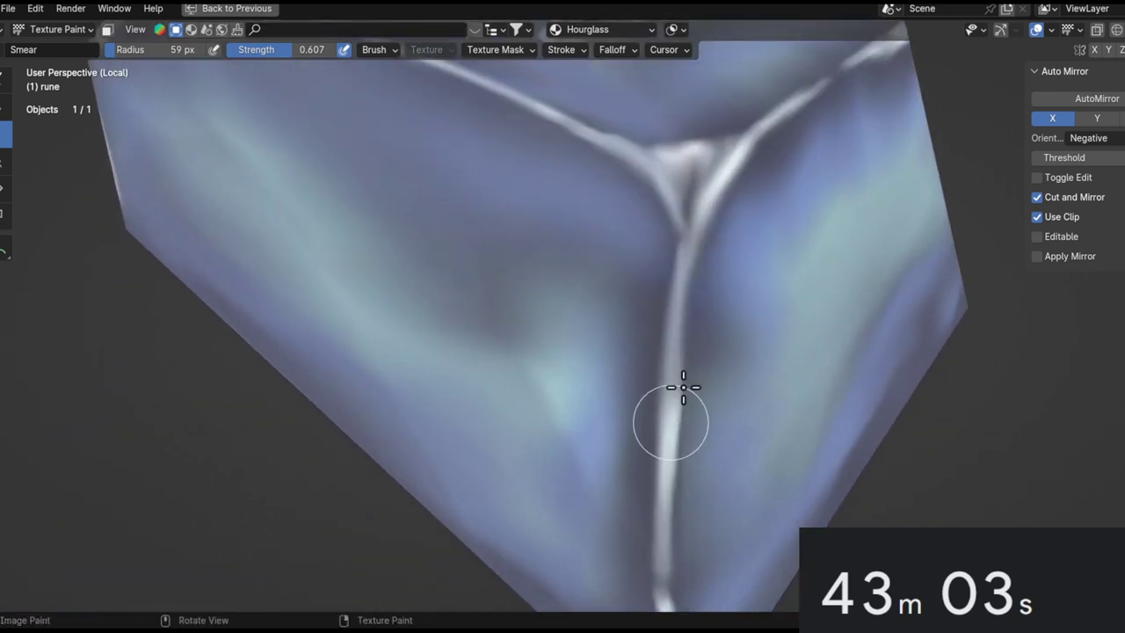
pyautogui.keyDown('shift'); pyautogui.moveTo(677, 351); pyautogui.dragTo(686, 211, button='middle'); pyautogui.keyUp('shift')
pyautogui.moveTo(668, 410); pyautogui.dragTo(699, 567)
# Smear the remaining white edge highlights, working around the rune's sides and across the margins of its top face.
pyautogui.moveTo(706, 426)
pyautogui.keyDown('shift'); pyautogui.mouseDown(button='middle')
pyautogui.moveTo(677, 258)
pyautogui.moveTo(685, 209)
pyautogui.mouseUp(button='middle'); pyautogui.keyUp('shift')
pyautogui.keyDown('ctrl'); pyautogui.moveTo(664, 250); pyautogui.dragTo(711, 290, button='middle'); pyautogui.keyUp('ctrl')
pyautogui.keyDown('ctrl'); pyautogui.moveTo(711, 282); pyautogui.dragTo(683, 237, button='middle'); pyautogui.keyUp('ctrl')
pyautogui.moveTo(756, 269); pyautogui.dragTo(783, 284, button='middle')
pyautogui.keyDown('alt'); pyautogui.moveTo(784, 283); pyautogui.dragTo(496, 452); pyautogui.keyUp('alt')
pyautogui.keyDown('alt'); pyautogui.moveTo(520, 352); pyautogui.dragTo(492, 404); pyautogui.keyUp('alt')
pyautogui.moveTo(268, 348); pyautogui.dragTo(808, 315)
pyautogui.moveTo(652, 414)
pyautogui.mouseDown(button='middle')
pyautogui.moveTo(756, 352)
pyautogui.moveTo(680, 294)
pyautogui.moveTo(688, 382)
pyautogui.moveTo(793, 107)
pyautogui.moveTo(655, 367)
pyautogui.moveTo(926, 215)
pyautogui.mouseUp(button='middle')
pyautogui.moveTo(631, 209); pyautogui.dragTo(845, 187)
# Soften the glyph's white outline at its inner corner and short foot with smear strokes, undoing two misplaced ones.
pyautogui.moveTo(733, 326); pyautogui.dragTo(665, 437, button='middle')
pyautogui.hotkey('ctrl', 'z')
pyautogui.moveTo(713, 404); pyautogui.dragTo(681, 219)
pyautogui.hotkey('ctrl', 'z')
pyautogui.moveTo(704, 349); pyautogui.dragTo(677, 250)
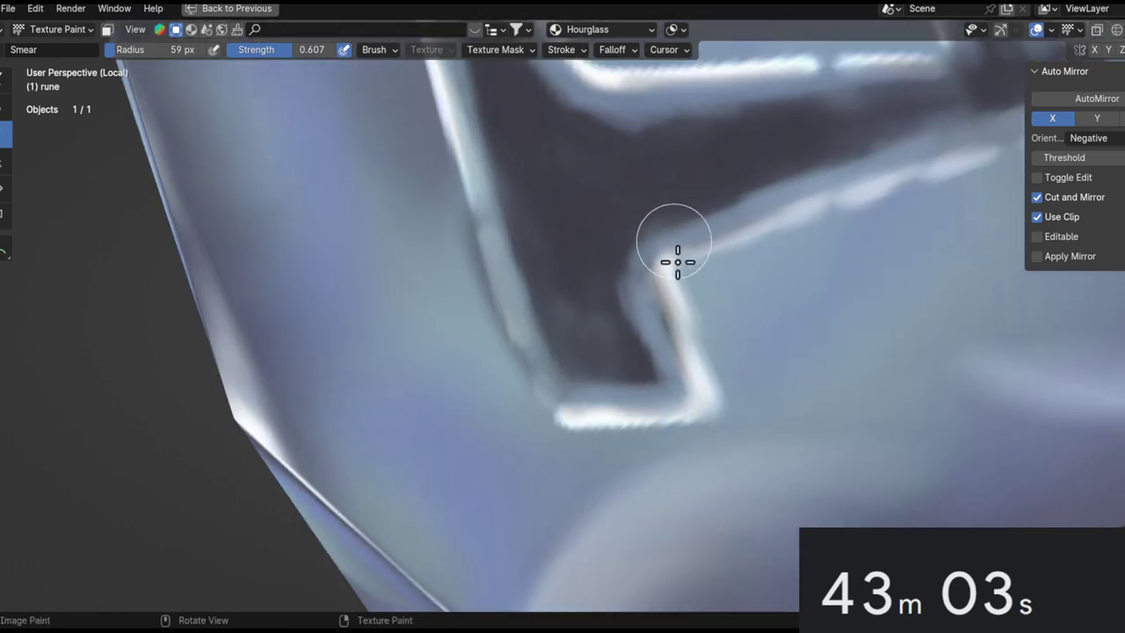
pyautogui.moveTo(690, 407); pyautogui.dragTo(440, 437)
# Examine the smeared edges, corners and glyph of the rune from several sides.
pyautogui.keyDown('ctrl'); pyautogui.moveTo(610, 434); pyautogui.dragTo(636, 519, button='middle'); pyautogui.keyUp('ctrl')
pyautogui.moveTo(716, 368)
pyautogui.keyDown('ctrl'); pyautogui.mouseDown(button='middle')
pyautogui.moveTo(752, 159)
pyautogui.moveTo(642, 457)
pyautogui.mouseUp(button='middle'); pyautogui.keyUp('ctrl')
pyautogui.scroll(-4, 663, 605)
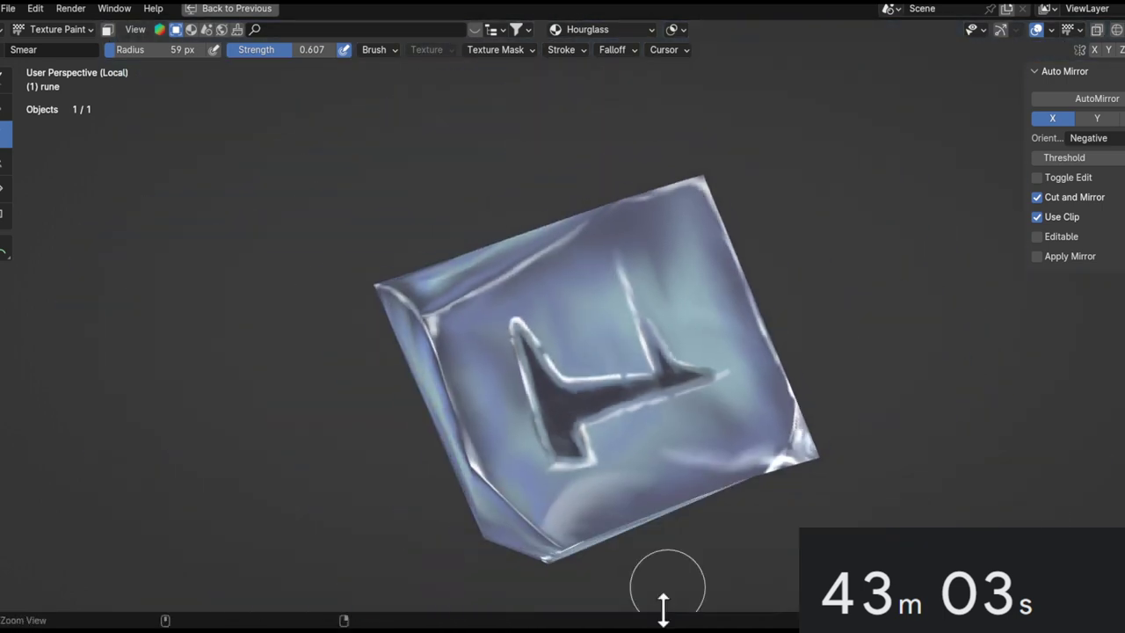
pyautogui.moveTo(662, 605); pyautogui.dragTo(536, 261, button='middle')
pyautogui.scroll(-3, 693, 552)
pyautogui.scroll(6, 702, 423)
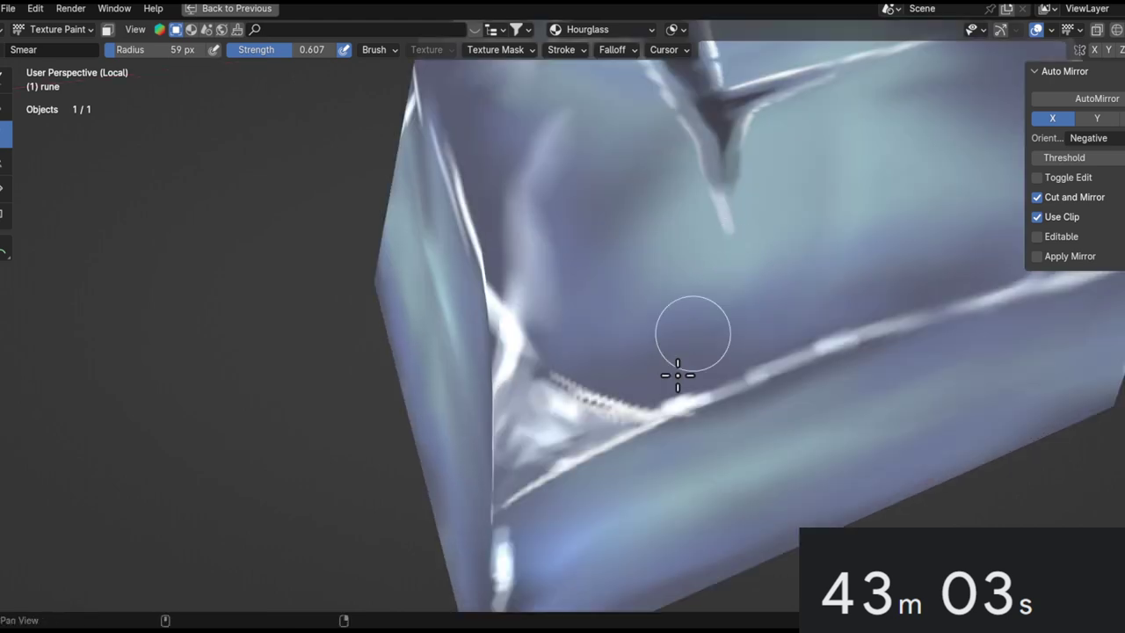
pyautogui.scroll(-8, 660, 215)
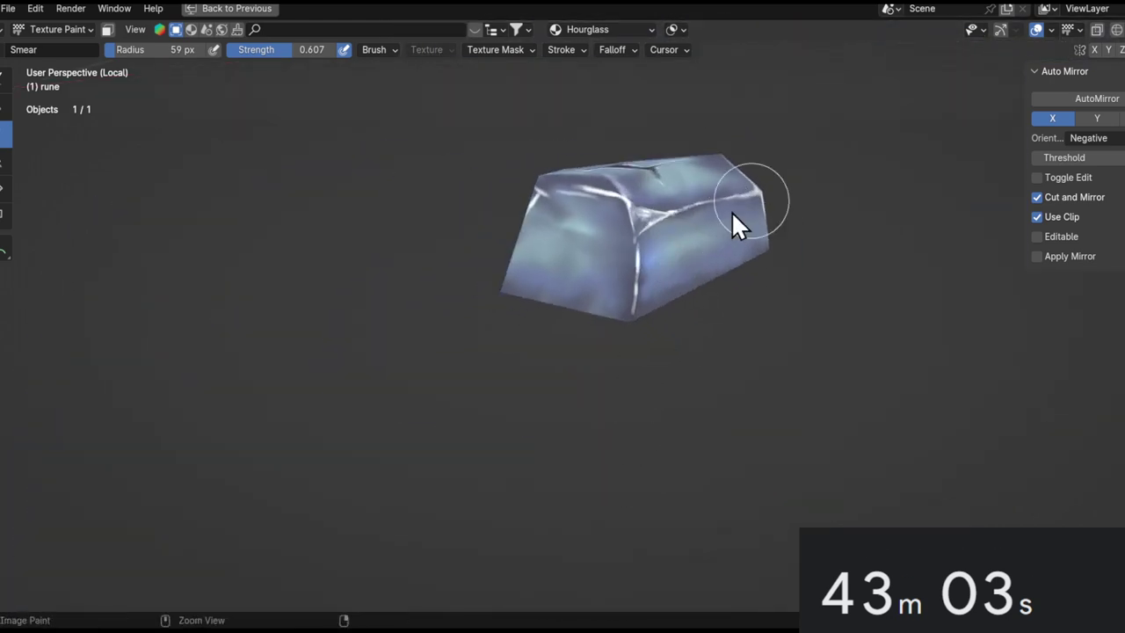
# Leave texture painting on the rune and exit its local view to show the whole hourglass.
pyautogui.hotkey('ctrl', 'Tab')
pyautogui.moveTo(731, 211); pyautogui.dragTo(745, 238, button='middle')
pyautogui.scroll(-3, 703, 295)
pyautogui.moveTo(659, 351)
pyautogui.mouseDown(button='middle')
pyautogui.moveTo(676, 289)
pyautogui.moveTo(646, 289)
pyautogui.mouseUp(button='middle')
pyautogui.keyDown('alt'); pyautogui.moveTo(646, 289); pyautogui.dragTo(733, 246); pyautogui.keyUp('alt')
pyautogui.press('KP_Divide')
# Select the wood base, enter Texture Paint mode and isolate it in local view.
pyautogui.keyDown('alt'); pyautogui.moveTo(732, 338); pyautogui.dragTo(708, 312); pyautogui.keyUp('alt')
pyautogui.moveTo(808, 325)
pyautogui.mouseDown(button='middle')
pyautogui.moveTo(697, 377)
pyautogui.moveTo(747, 351)
pyautogui.mouseUp(button='middle')
pyautogui.click(748, 351)
pyautogui.hotkey('ctrl', 'Tab')
pyautogui.scroll(2, 818, 298)
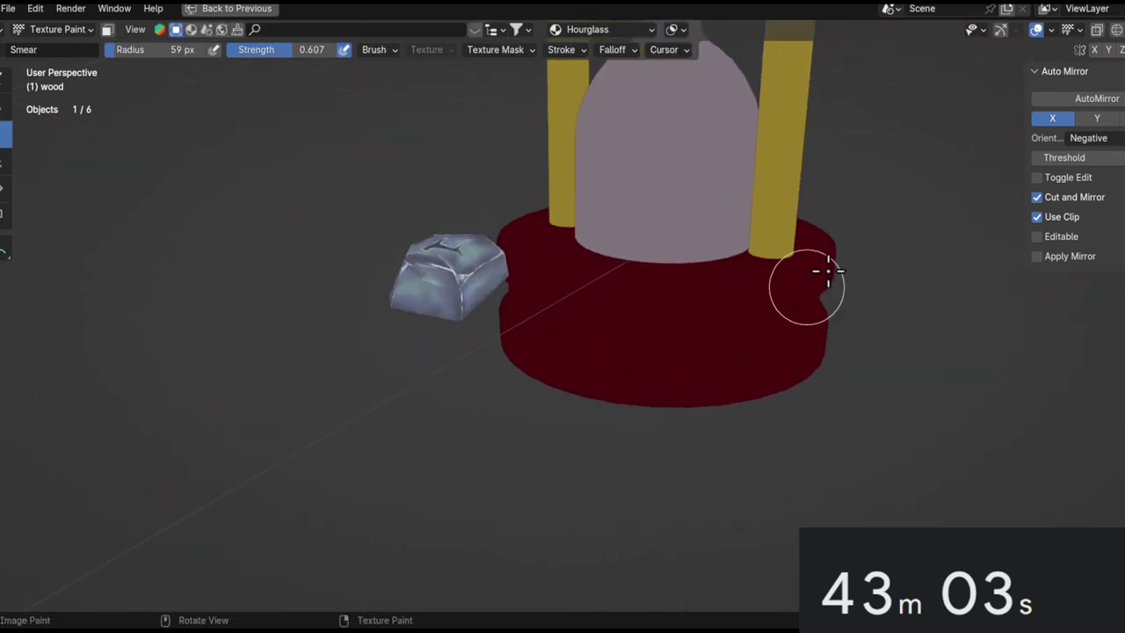
pyautogui.press('KP_Divide')
pyautogui.keyDown('alt'); pyautogui.moveTo(685, 382); pyautogui.dragTo(682, 331); pyautogui.keyUp('alt')
pyautogui.keyDown('alt'); pyautogui.keyDown('shift'); pyautogui.moveTo(681, 431); pyautogui.dragTo(606, 209); pyautogui.keyUp('shift'); pyautogui.keyUp('alt')
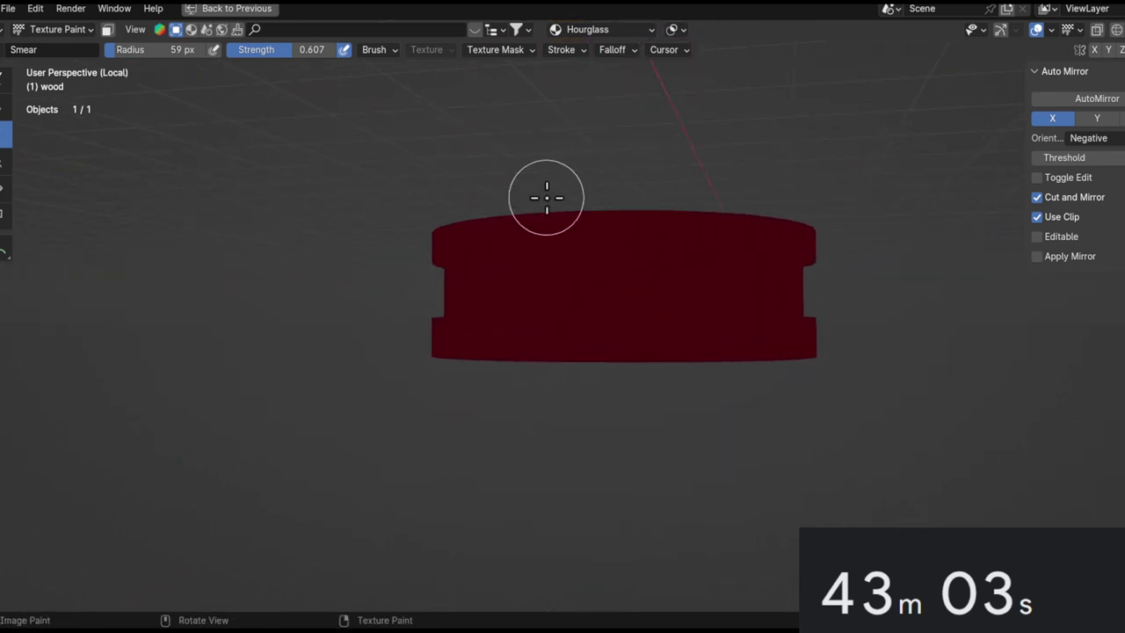
# Switch to the TexDraw brush and mix a muted red with hue 0.994, saturation 0.593 and value 0.443.
pyautogui.click(4, 81)
pyautogui.click(117, 50)
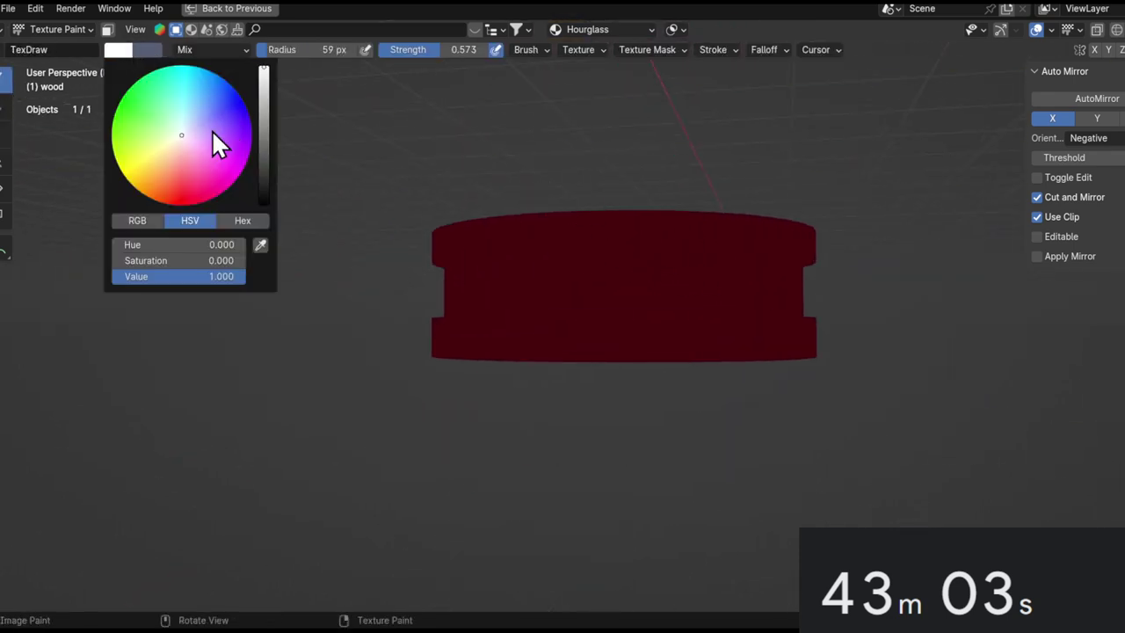
pyautogui.moveTo(266, 106); pyautogui.dragTo(253, 161)
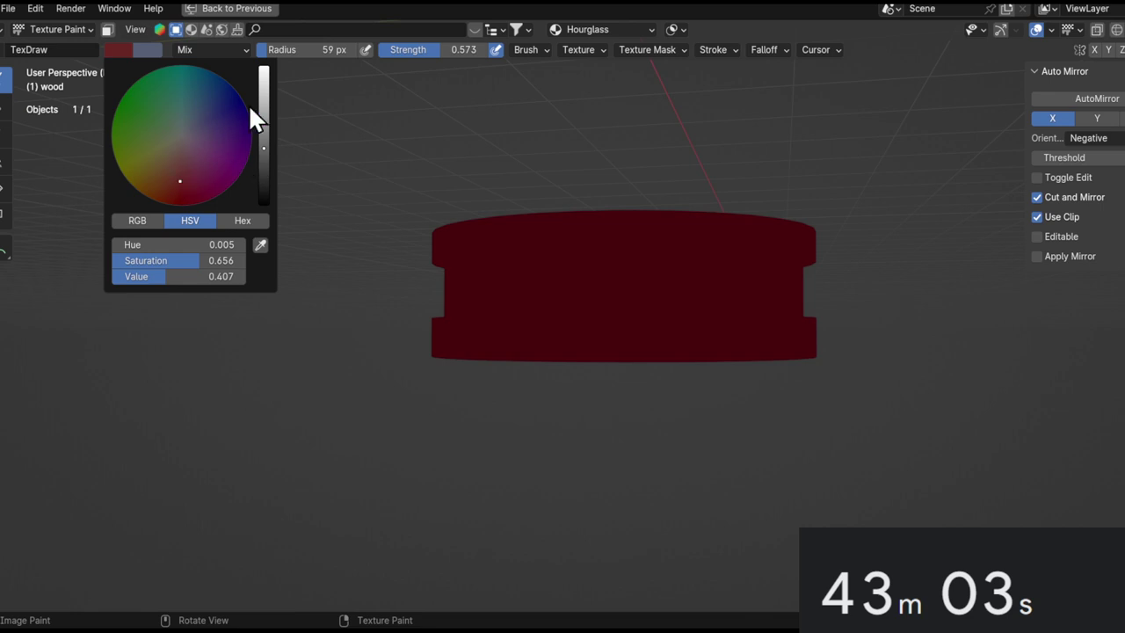
pyautogui.click(246, 112)
pyautogui.click(262, 120)
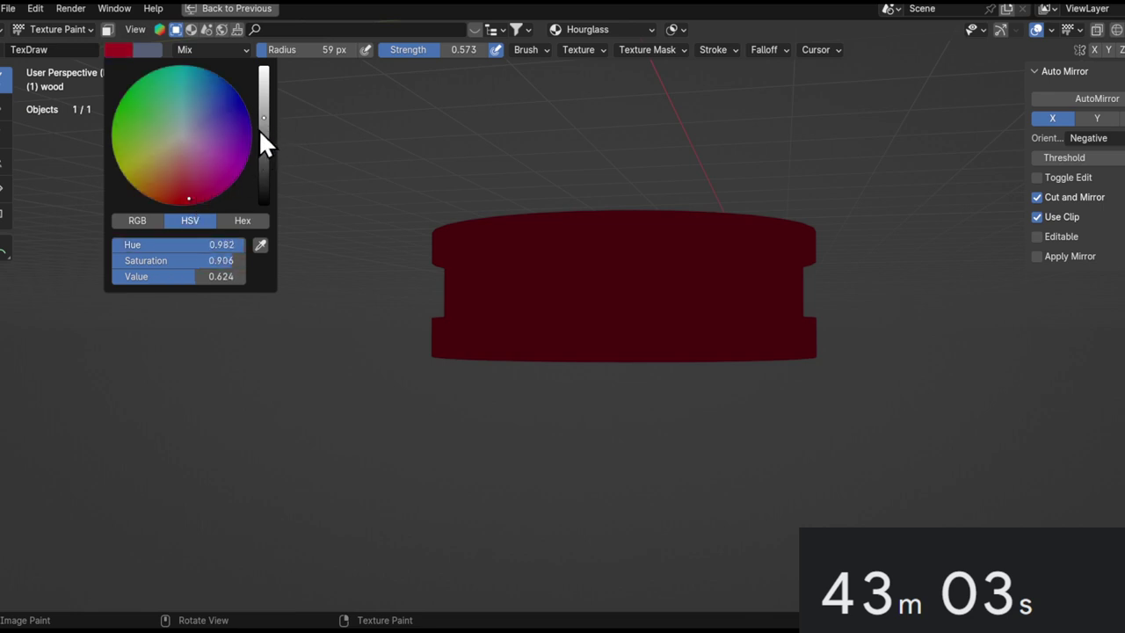
pyautogui.click(262, 143)
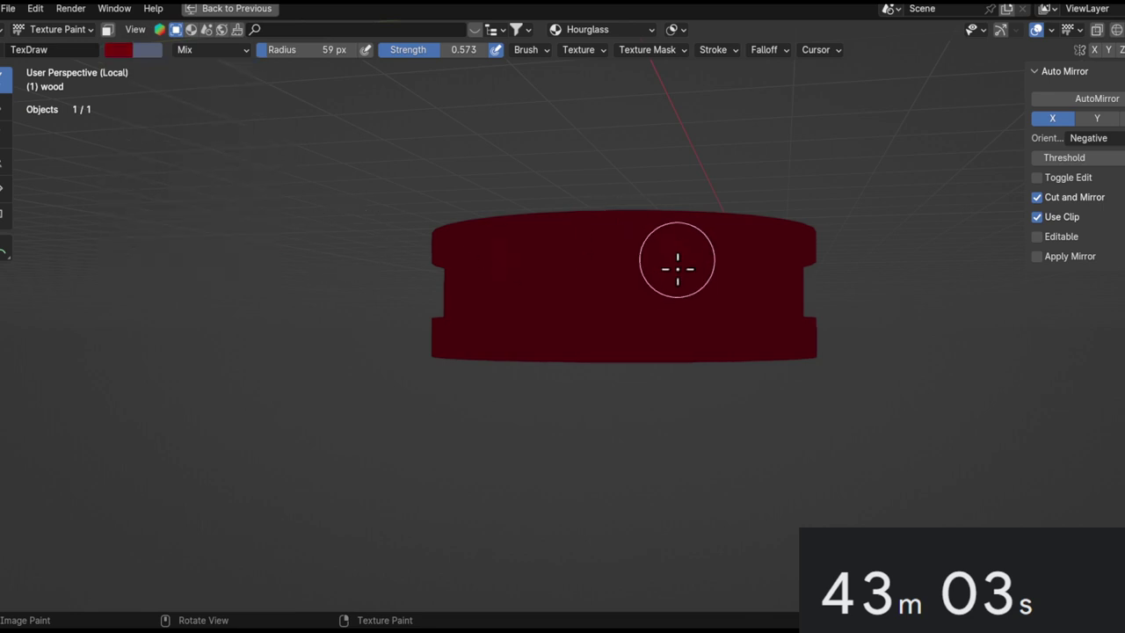
pyautogui.moveTo(677, 258); pyautogui.dragTo(671, 373, button='middle')
pyautogui.keyDown('ctrl'); pyautogui.moveTo(677, 322); pyautogui.dragTo(633, 431, button='middle'); pyautogui.keyUp('ctrl')
pyautogui.scroll(-1, 493, 312)
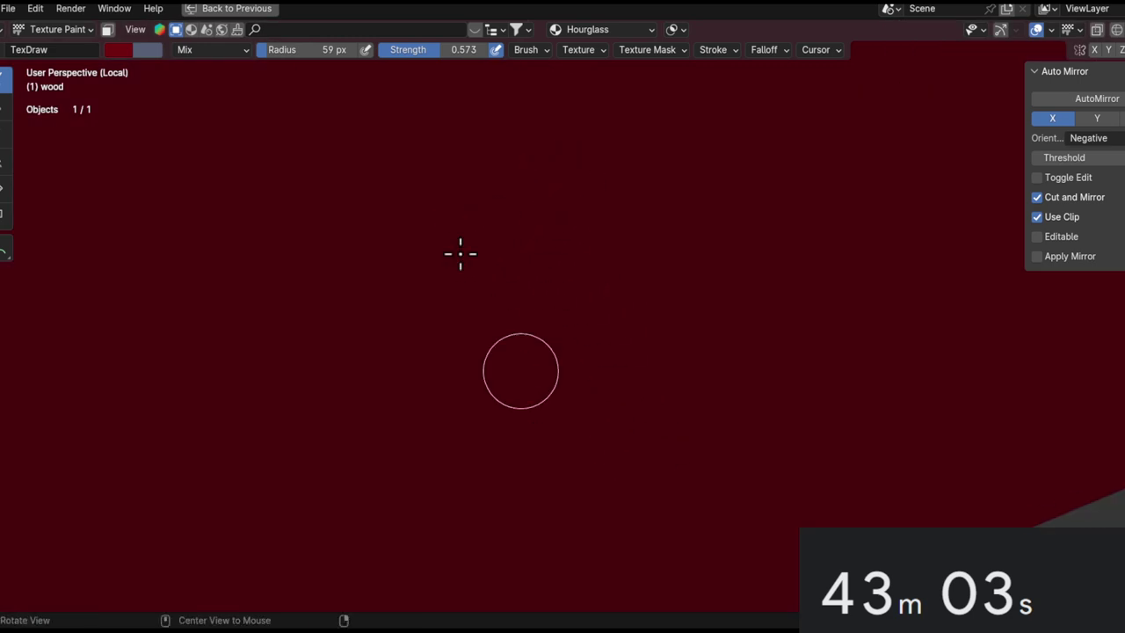
pyautogui.click(121, 50)
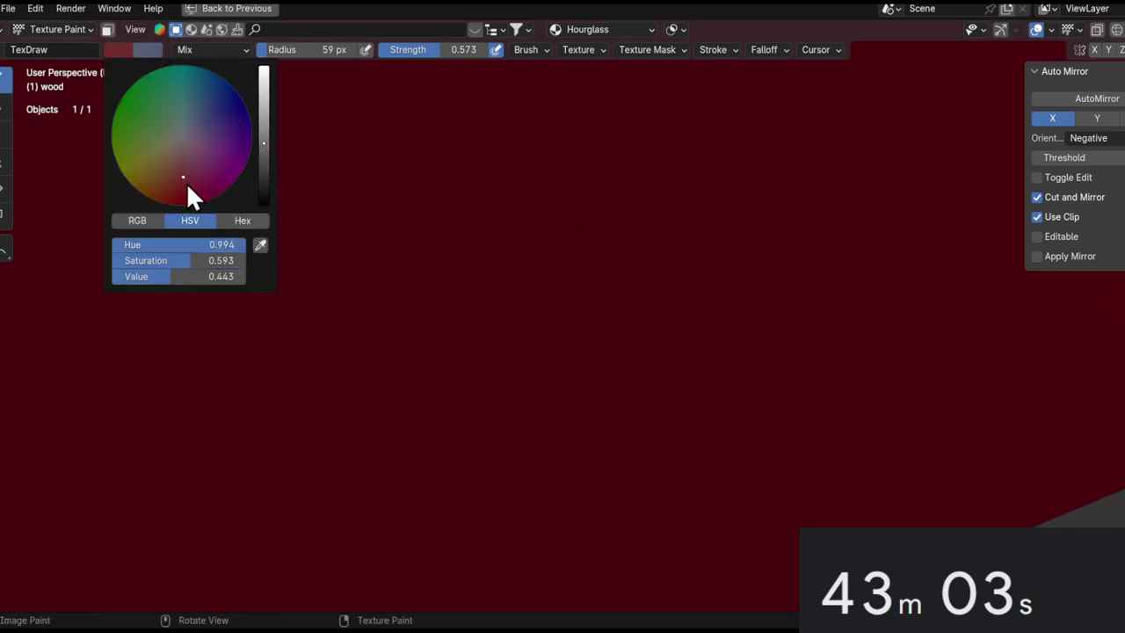
pyautogui.scroll(-2, 612, 219)
pyautogui.moveTo(538, 285)
pyautogui.mouseDown()
pyautogui.moveTo(701, 213)
pyautogui.moveTo(575, 402)
pyautogui.moveTo(580, 386)
pyautogui.mouseUp()
pyautogui.hotkey('ctrl', 'z')
pyautogui.hotkey('ctrl', 'z')
# Paint muted red along the wood base's upper rim and add a few slanted strokes on the recessed band.
pyautogui.keyDown('alt'); pyautogui.moveTo(642, 261); pyautogui.dragTo(617, 394); pyautogui.keyUp('alt')
pyautogui.keyDown('ctrl'); pyautogui.keyDown('alt'); pyautogui.moveTo(622, 339); pyautogui.dragTo(567, 264); pyautogui.keyUp('alt'); pyautogui.keyUp('ctrl')
pyautogui.moveTo(482, 276)
pyautogui.mouseDown()
pyautogui.moveTo(820, 237)
pyautogui.moveTo(773, 231)
pyautogui.mouseUp()
pyautogui.moveTo(641, 244)
pyautogui.keyDown('alt'); pyautogui.mouseDown()
pyautogui.moveTo(562, 281)
pyautogui.moveTo(718, 233)
pyautogui.moveTo(635, 271)
pyautogui.mouseUp(); pyautogui.keyUp('alt')
pyautogui.moveTo(635, 271); pyautogui.dragTo(523, 159, button='middle')
pyautogui.moveTo(522, 158); pyautogui.dragTo(660, 179)
pyautogui.moveTo(575, 221)
pyautogui.keyDown('alt'); pyautogui.mouseDown()
pyautogui.moveTo(595, 308)
pyautogui.moveTo(594, 243)
pyautogui.mouseUp(); pyautogui.keyUp('alt')
pyautogui.moveTo(563, 293); pyautogui.dragTo(572, 285)
pyautogui.moveTo(615, 298)
pyautogui.mouseDown(button='middle')
pyautogui.moveTo(618, 261)
pyautogui.moveTo(543, 280)
pyautogui.moveTo(557, 322)
pyautogui.mouseUp(button='middle')
pyautogui.moveTo(557, 322)
pyautogui.mouseDown()
pyautogui.moveTo(482, 296)
pyautogui.moveTo(700, 320)
pyautogui.mouseUp()
pyautogui.moveTo(700, 320); pyautogui.dragTo(588, 292, button='middle')
pyautogui.moveTo(500, 362); pyautogui.dragTo(640, 389, button='middle')
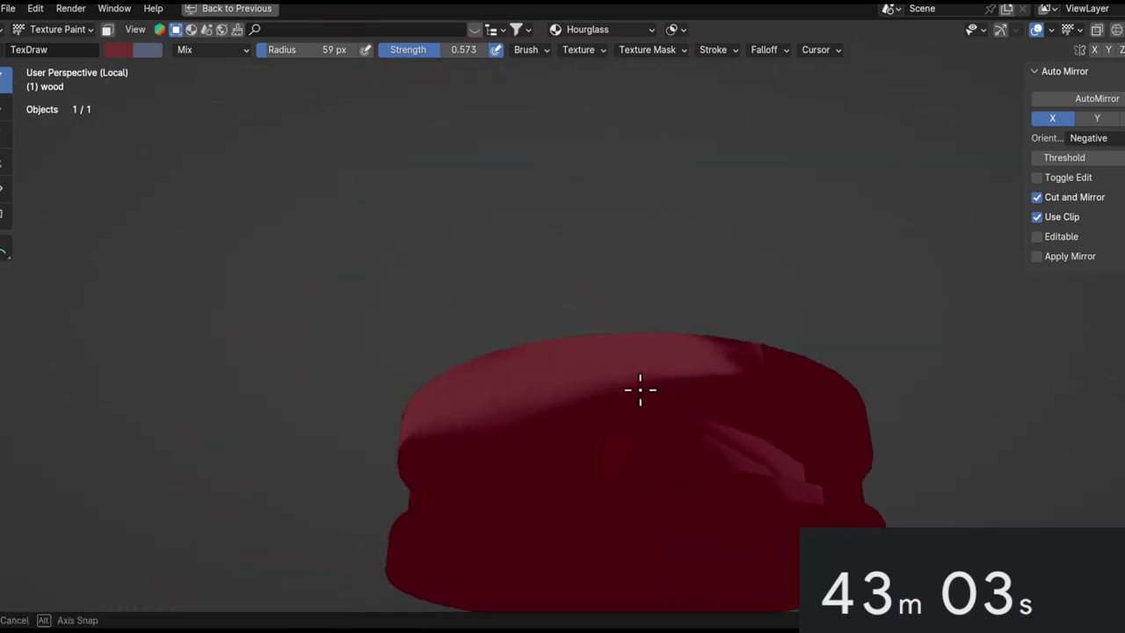
# Extend the muted red around the upper rim and recessed band in wide patches, leaving dark vertical gaps between them.
pyautogui.moveTo(689, 356); pyautogui.dragTo(626, 446, button='middle')
pyautogui.keyDown('alt'); pyautogui.moveTo(627, 448); pyautogui.dragTo(522, 422); pyautogui.keyUp('alt')
pyautogui.keyDown('alt'); pyautogui.moveTo(486, 471); pyautogui.dragTo(532, 473); pyautogui.keyUp('alt')
pyautogui.moveTo(531, 371); pyautogui.dragTo(578, 409, button='middle')
pyautogui.moveTo(557, 480); pyautogui.dragTo(810, 294, button='middle')
pyautogui.moveTo(742, 273); pyautogui.dragTo(693, 302, button='middle')
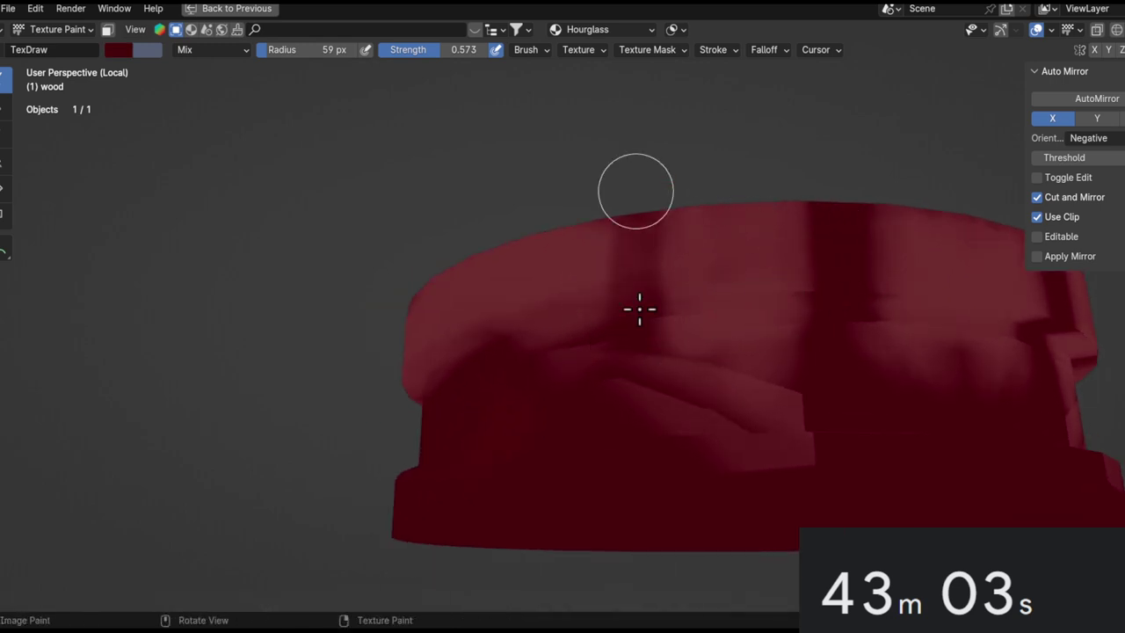
# Sample a crimson tone from the wood and paint vertical streaks down the recessed band and lower rim.
pyautogui.moveTo(676, 312); pyautogui.dragTo(646, 353, button='middle')
pyautogui.moveTo(708, 330); pyautogui.dragTo(587, 317, button='middle')
pyautogui.keyDown('shift'); pyautogui.moveTo(665, 347); pyautogui.dragTo(630, 242, button='middle'); pyautogui.keyUp('shift')
pyautogui.moveTo(849, 176); pyautogui.dragTo(829, 262, button='middle')
pyautogui.keyDown('ctrl'); pyautogui.moveTo(815, 202); pyautogui.dragTo(793, 338, button='middle'); pyautogui.keyUp('ctrl')
pyautogui.hotkey('shift', 'x')
pyautogui.moveTo(761, 263)
pyautogui.mouseDown(button='middle')
pyautogui.moveTo(729, 304)
pyautogui.moveTo(694, 207)
pyautogui.mouseUp(button='middle')
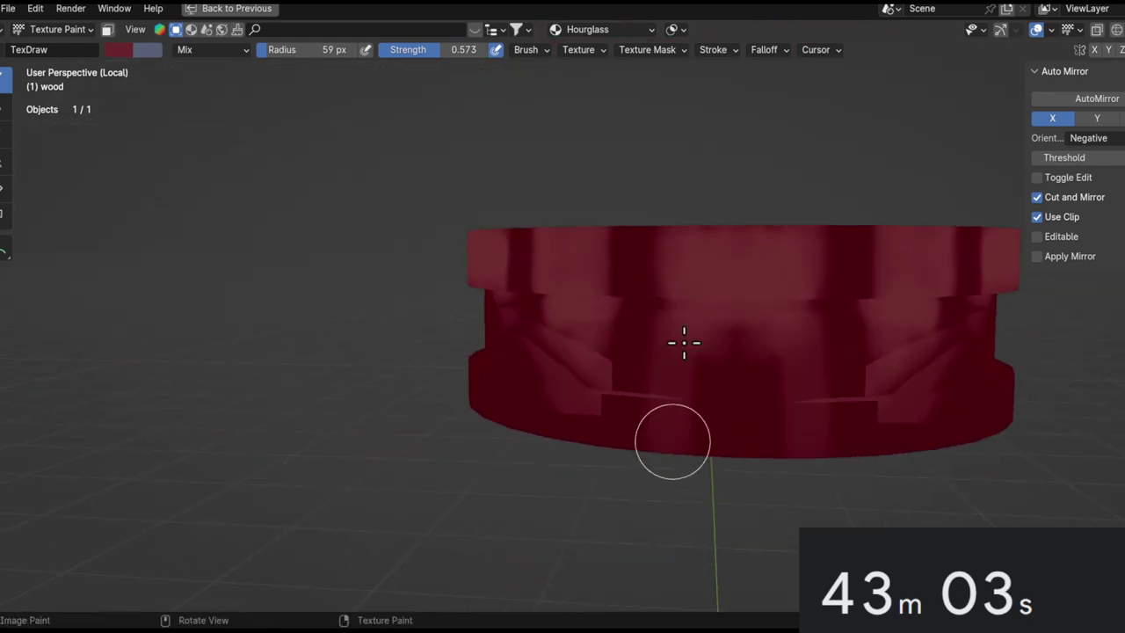
# Paint a light crimson stripe across the full width of the wood's round flat face.
pyautogui.moveTo(715, 311); pyautogui.dragTo(693, 190, button='middle')
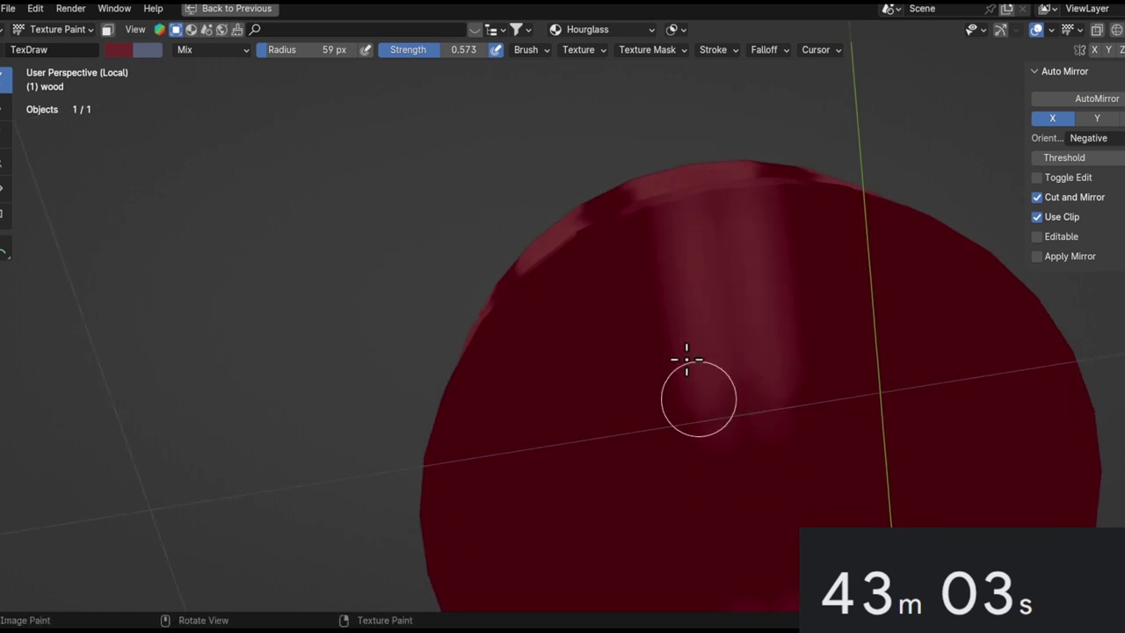
pyautogui.moveTo(752, 476)
pyautogui.mouseDown()
pyautogui.moveTo(715, 236)
pyautogui.moveTo(749, 492)
pyautogui.mouseUp()
pyautogui.keyDown('shift'); pyautogui.moveTo(741, 331); pyautogui.dragTo(705, 115, button='middle'); pyautogui.keyUp('shift')
pyautogui.moveTo(712, 185); pyautogui.dragTo(712, 425)
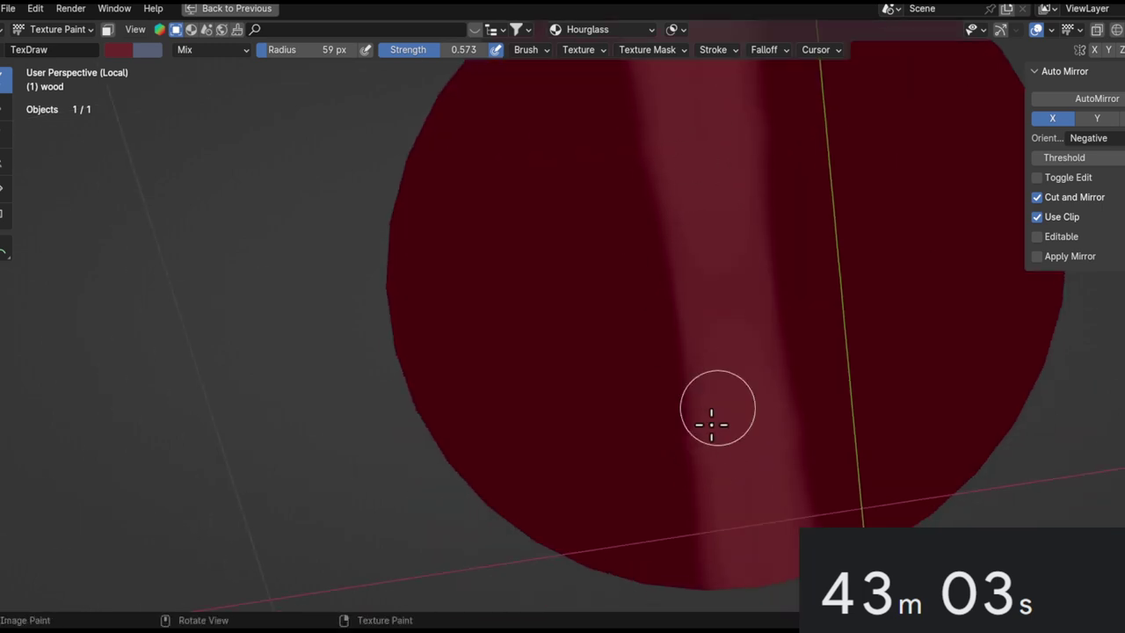
# Add more parallel crimson stripes across the round flat face, undoing one misplaced stroke.
pyautogui.keyDown('alt'); pyautogui.keyDown('shift'); pyautogui.moveTo(704, 212); pyautogui.dragTo(804, 221); pyautogui.keyUp('shift'); pyautogui.keyUp('alt')
pyautogui.keyDown('alt'); pyautogui.moveTo(716, 158); pyautogui.dragTo(774, 219); pyautogui.keyUp('alt')
pyautogui.moveTo(738, 80)
pyautogui.keyDown('ctrl'); pyautogui.keyDown('alt'); pyautogui.mouseDown()
pyautogui.moveTo(729, 138)
pyautogui.moveTo(684, 246)
pyautogui.moveTo(627, 519)
pyautogui.mouseUp(); pyautogui.keyUp('alt'); pyautogui.keyUp('ctrl')
pyautogui.moveTo(891, 246); pyautogui.dragTo(813, 514)
pyautogui.moveTo(631, 510); pyautogui.dragTo(628, 314)
pyautogui.moveTo(616, 346)
pyautogui.mouseDown(button='middle')
pyautogui.moveTo(743, 301)
pyautogui.moveTo(771, 254)
pyautogui.mouseUp(button='middle')
pyautogui.hotkey('ctrl', 'z')
pyautogui.moveTo(713, 249); pyautogui.dragTo(643, 384)
# Cover the wood's lower rim and nearby side surfaces with the lighter crimson.
pyautogui.moveTo(717, 278)
pyautogui.mouseDown(button='middle')
pyautogui.moveTo(680, 244)
pyautogui.moveTo(741, 329)
pyautogui.moveTo(705, 331)
pyautogui.mouseUp(button='middle')
pyautogui.moveTo(626, 296)
pyautogui.mouseDown(button='middle')
pyautogui.moveTo(796, 467)
pyautogui.moveTo(768, 463)
pyautogui.moveTo(853, 296)
pyautogui.moveTo(809, 215)
pyautogui.moveTo(894, 289)
pyautogui.moveTo(986, 284)
pyautogui.moveTo(779, 252)
pyautogui.moveTo(848, 226)
pyautogui.moveTo(818, 351)
pyautogui.moveTo(849, 454)
pyautogui.moveTo(771, 246)
pyautogui.moveTo(773, 369)
pyautogui.mouseUp(button='middle')
pyautogui.keyDown('shift'); pyautogui.moveTo(770, 290); pyautogui.dragTo(771, 501, button='middle'); pyautogui.keyUp('shift')
pyautogui.keyDown('shift'); pyautogui.moveTo(749, 167); pyautogui.dragTo(754, 413, button='middle'); pyautogui.keyUp('shift')
pyautogui.moveTo(757, 369); pyautogui.dragTo(755, 156, button='middle')
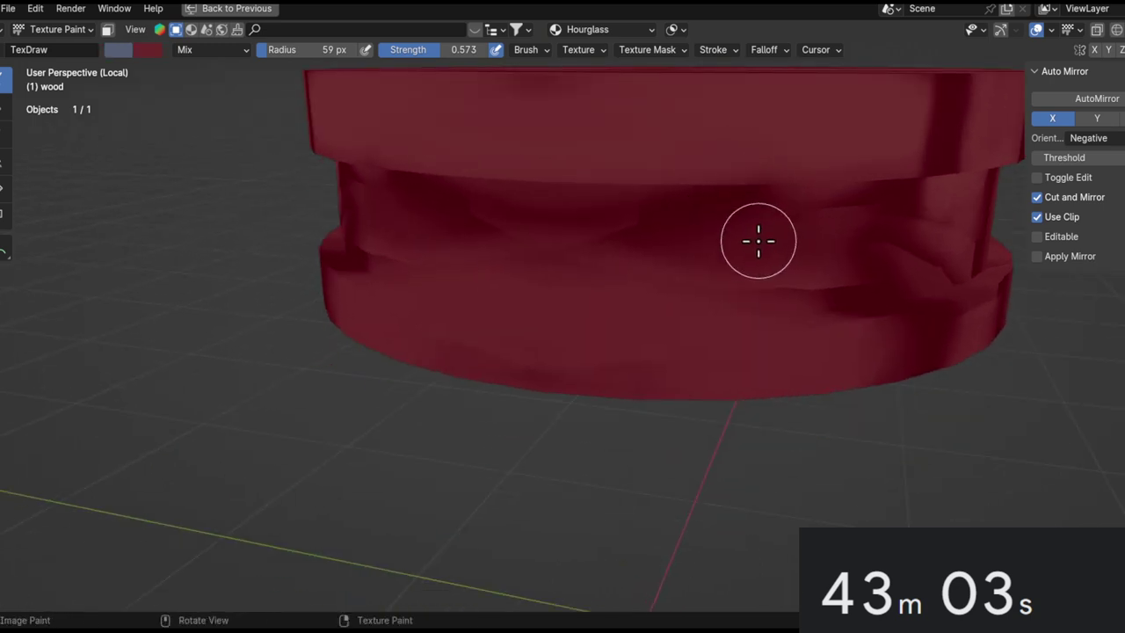
# Sample the dark red and paint it over the recessed band between the upper and lower rims.
pyautogui.moveTo(835, 191); pyautogui.dragTo(525, 243, button='middle')
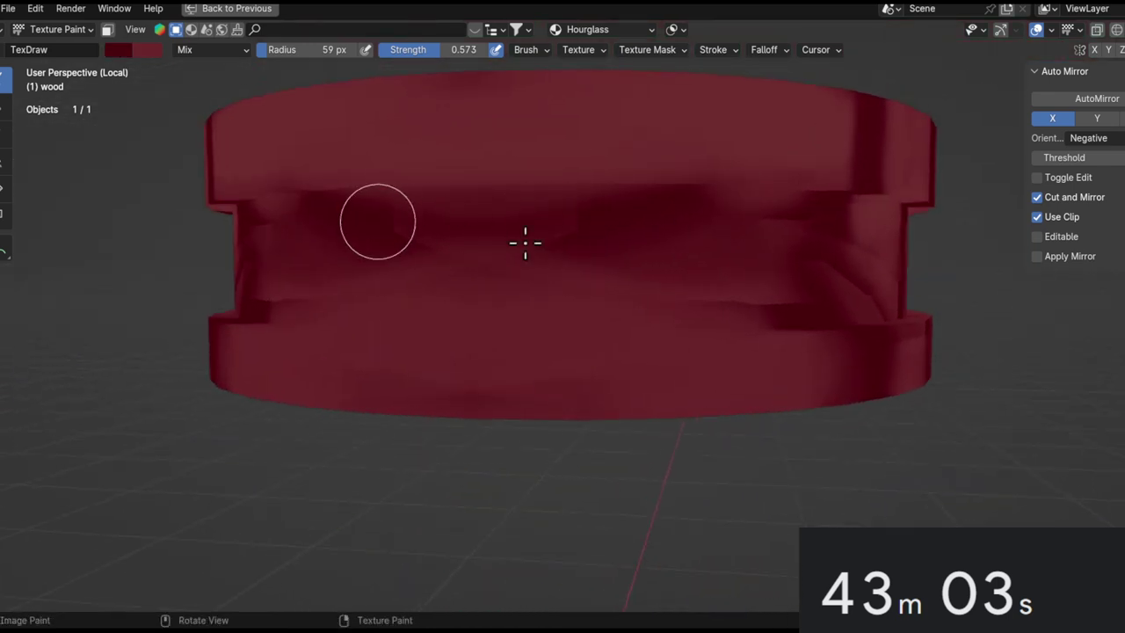
pyautogui.moveTo(672, 260); pyautogui.dragTo(695, 227)
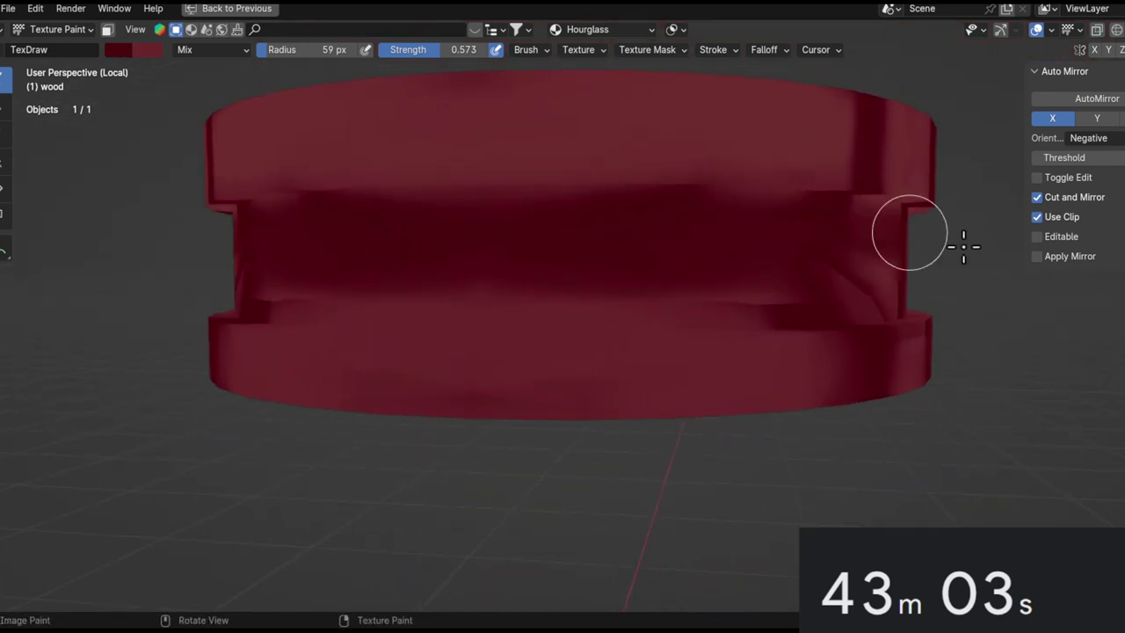
pyautogui.moveTo(854, 278); pyautogui.dragTo(532, 261, button='middle')
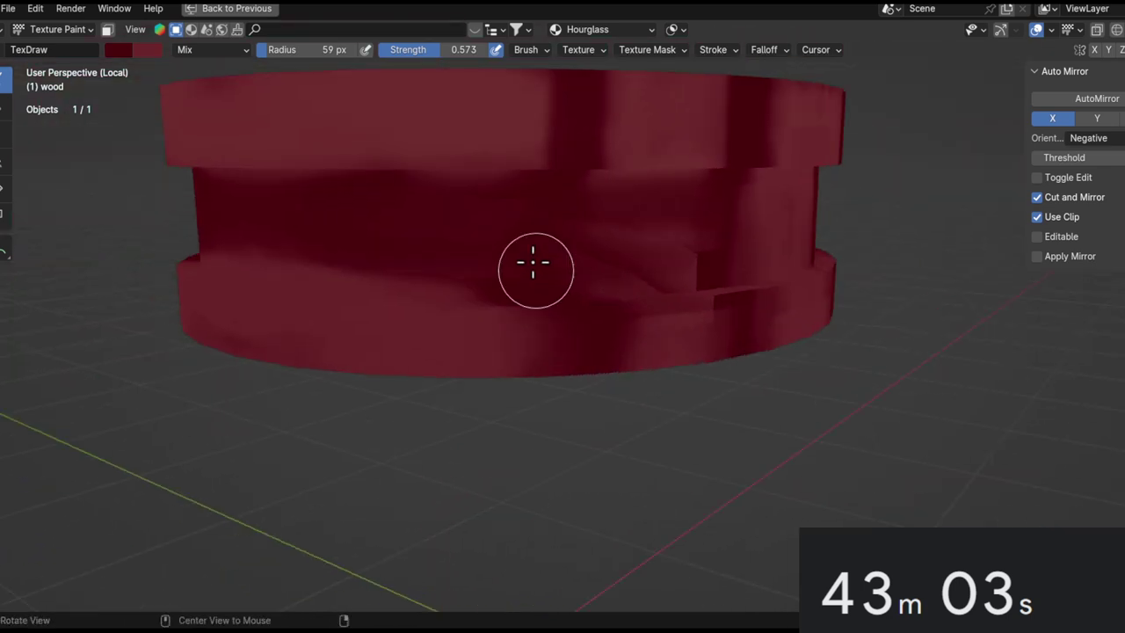
pyautogui.moveTo(505, 191); pyautogui.dragTo(820, 223)
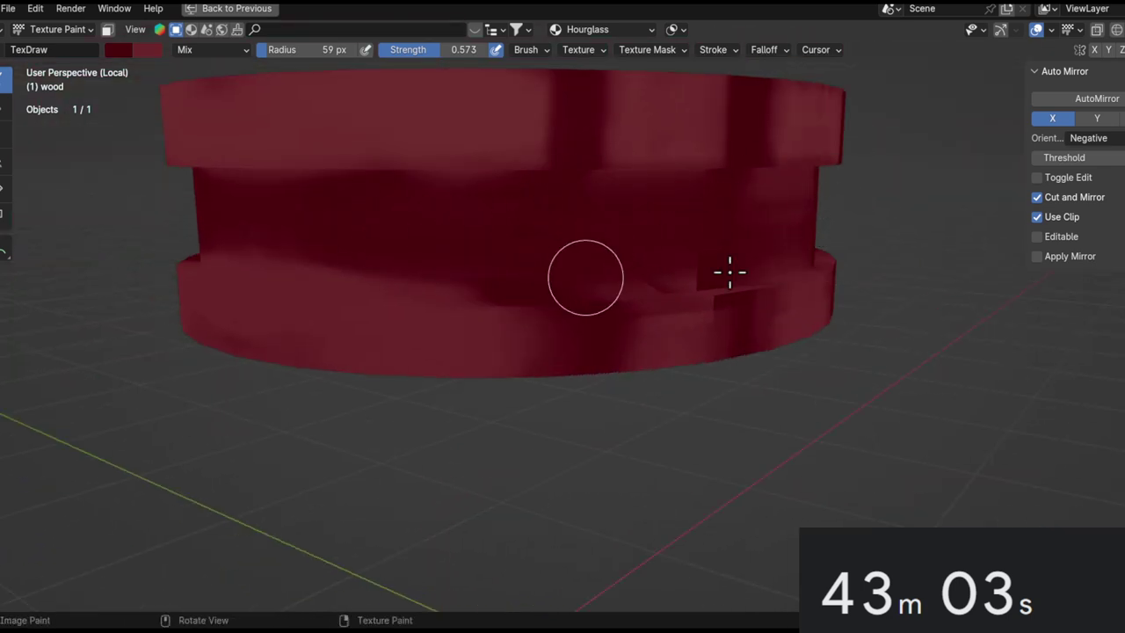
# Continue the dark red around the other sides of the recessed band.
pyautogui.keyDown('alt'); pyautogui.moveTo(742, 286); pyautogui.dragTo(612, 196); pyautogui.keyUp('alt')
pyautogui.moveTo(755, 180); pyautogui.dragTo(865, 185)
pyautogui.moveTo(902, 231)
pyautogui.keyDown('alt'); pyautogui.mouseDown()
pyautogui.moveTo(768, 241)
pyautogui.moveTo(914, 181)
pyautogui.mouseUp(); pyautogui.keyUp('alt')
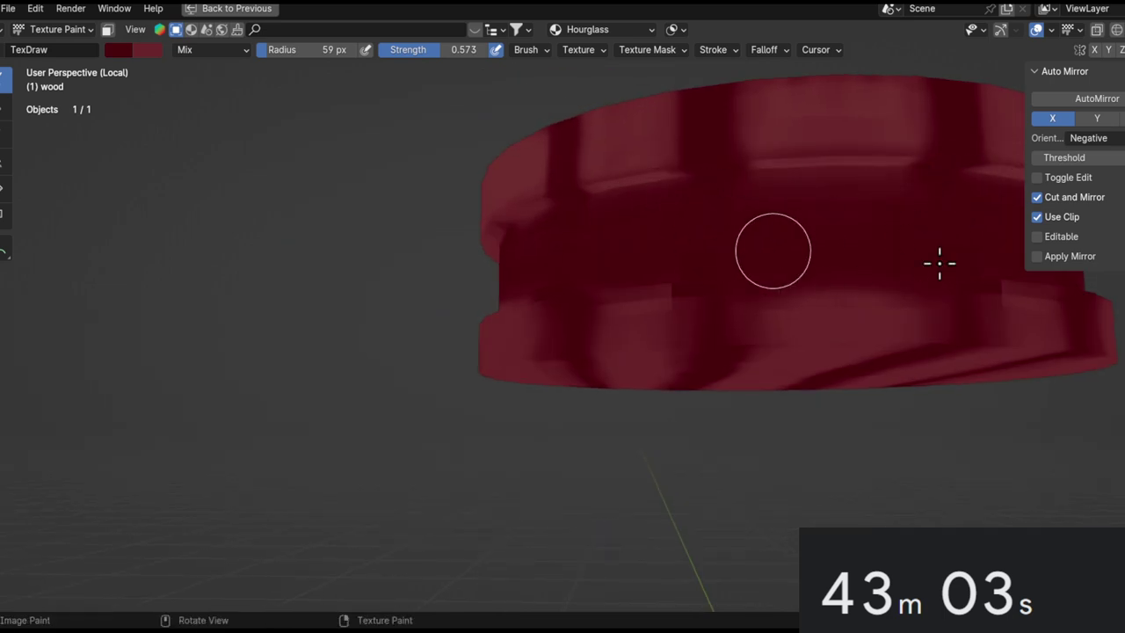
pyautogui.keyDown('alt'); pyautogui.moveTo(942, 246); pyautogui.dragTo(841, 336); pyautogui.keyUp('alt')
pyautogui.keyDown('ctrl'); pyautogui.keyDown('alt'); pyautogui.moveTo(773, 298); pyautogui.dragTo(857, 272); pyautogui.keyUp('alt'); pyautogui.keyUp('ctrl')
pyautogui.keyDown('alt'); pyautogui.moveTo(848, 263); pyautogui.dragTo(845, 308); pyautogui.keyUp('alt')
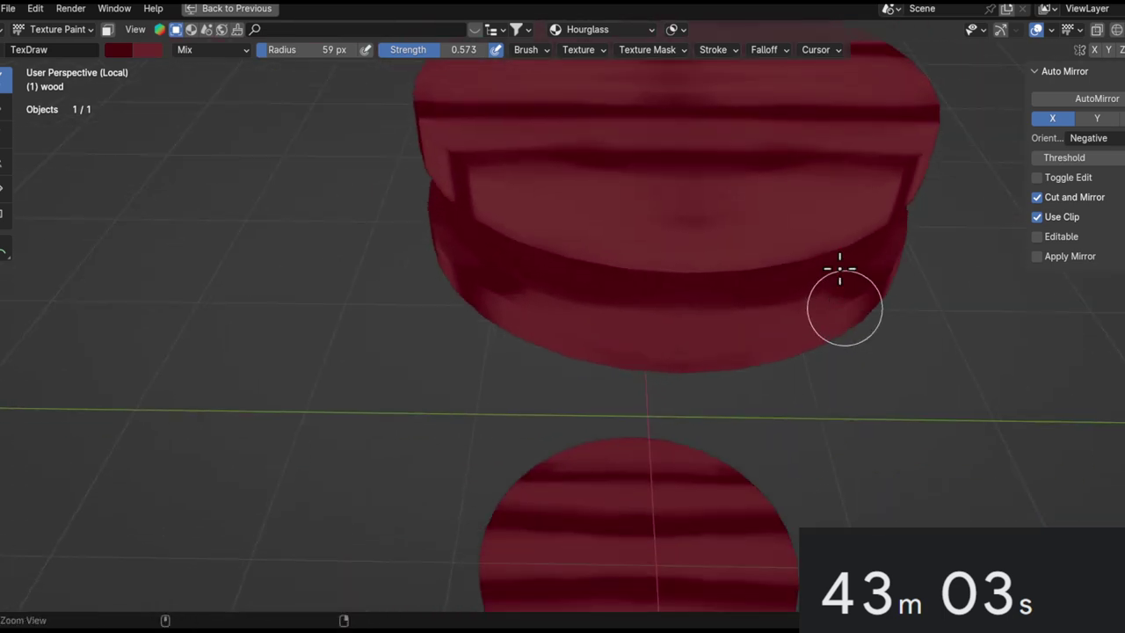
# Touch up the light and dark red tones on the recessed band's far sides and the striped round faces.
pyautogui.moveTo(839, 268); pyautogui.dragTo(769, 246, button='middle')
pyautogui.moveTo(708, 249)
pyautogui.mouseDown()
pyautogui.moveTo(524, 271)
pyautogui.moveTo(776, 302)
pyautogui.mouseUp()
pyautogui.keyDown('alt'); pyautogui.moveTo(863, 342); pyautogui.dragTo(818, 319); pyautogui.keyUp('alt')
pyautogui.moveTo(740, 292)
pyautogui.keyDown('alt'); pyautogui.mouseDown()
pyautogui.moveTo(765, 319)
pyautogui.moveTo(580, 263)
pyautogui.moveTo(414, 252)
pyautogui.mouseUp(); pyautogui.keyUp('alt')
pyautogui.moveTo(670, 279)
pyautogui.mouseDown()
pyautogui.moveTo(410, 252)
pyautogui.moveTo(836, 294)
pyautogui.moveTo(748, 272)
pyautogui.mouseUp()
pyautogui.moveTo(856, 276)
pyautogui.keyDown('alt'); pyautogui.mouseDown()
pyautogui.moveTo(740, 287)
pyautogui.moveTo(619, 333)
pyautogui.moveTo(807, 302)
pyautogui.mouseUp(); pyautogui.keyUp('alt')
pyautogui.keyDown('ctrl'); pyautogui.keyDown('alt'); pyautogui.moveTo(885, 237); pyautogui.dragTo(838, 369); pyautogui.keyUp('alt'); pyautogui.keyUp('ctrl')
pyautogui.keyDown('alt'); pyautogui.moveTo(837, 352); pyautogui.dragTo(725, 319); pyautogui.keyUp('alt')
pyautogui.keyDown('alt'); pyautogui.moveTo(771, 422); pyautogui.dragTo(768, 334); pyautogui.keyUp('alt')
# Switch to the Smear brush at 232 px radius and bend the round face's dark stripes into wavy wood grain.
pyautogui.click(6, 134)
pyautogui.press('f')
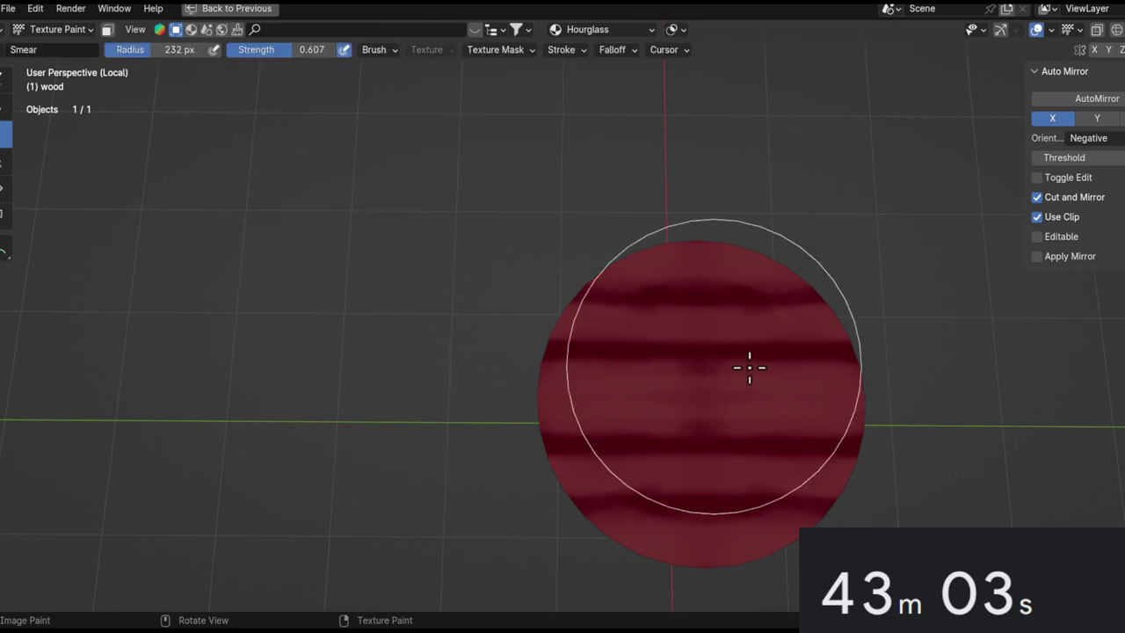
pyautogui.click(741, 352)
pyautogui.scroll(4, 741, 319)
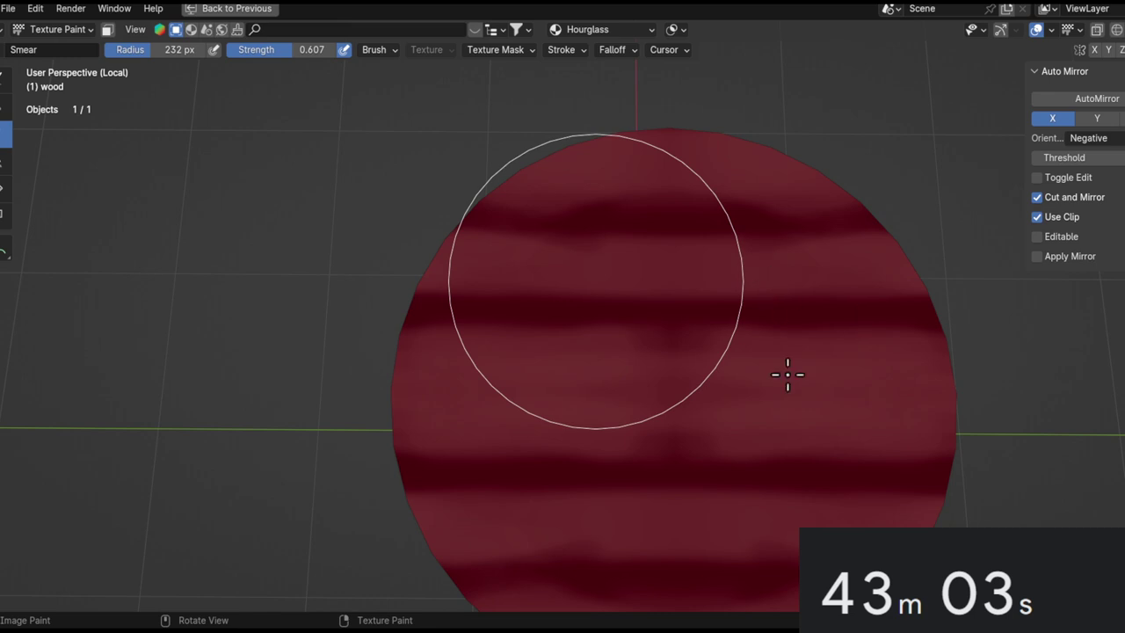
# Restore the full layout, then save the blend file and the painted Hourglass texture image.
pyautogui.hotkey('ctrl', 'space')
pyautogui.hotkey('ctrl', 's')
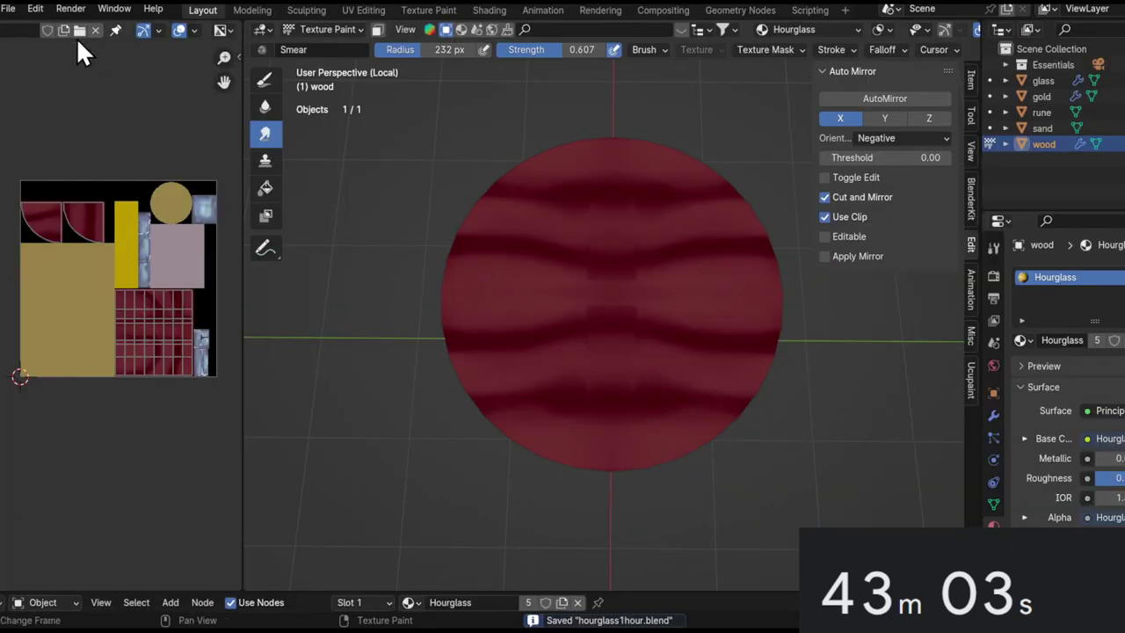
pyautogui.click(74, 29)
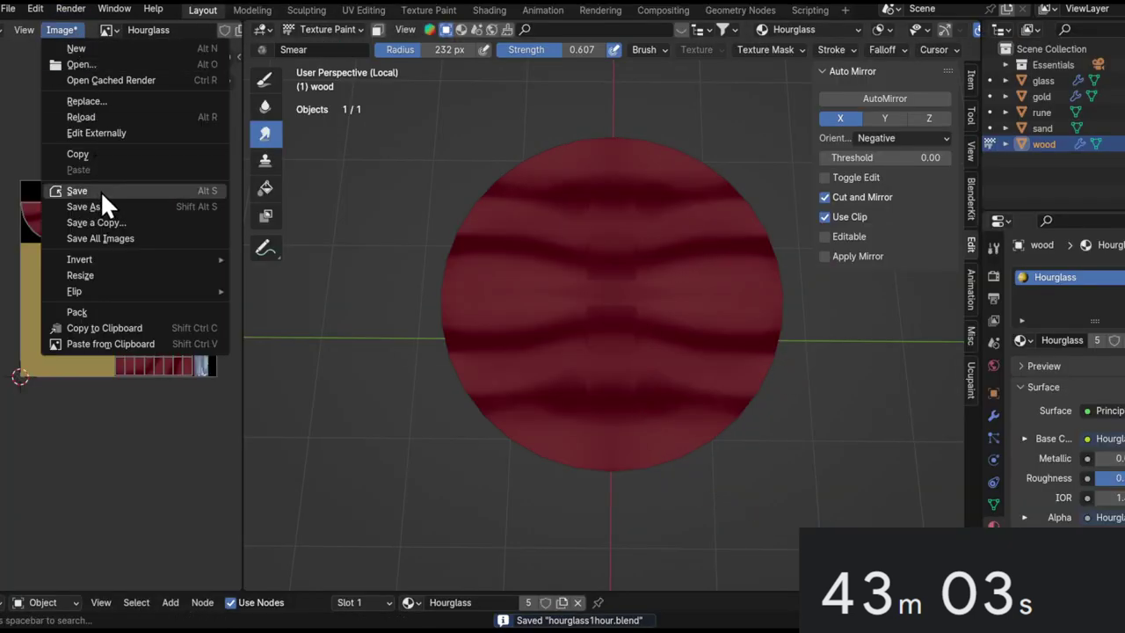
pyautogui.click(98, 190)
# Maximize the 3D viewport again with the wood's striped round face in close-up.
pyautogui.scroll(1, 646, 345)
pyautogui.moveTo(681, 345); pyautogui.dragTo(645, 339, button='middle')
pyautogui.hotkey('ctrl', 'space')
pyautogui.scroll(-3, 673, 326)
pyautogui.scroll(5, 630, 311)
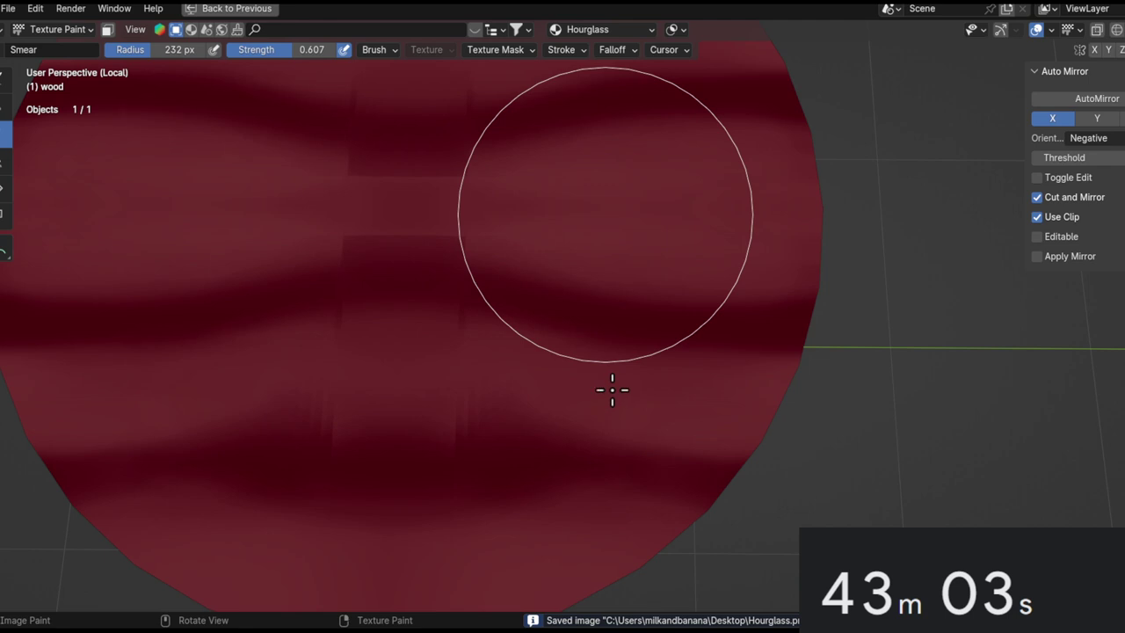
# Examine the wood pieces' side bands and striped round faces from several angles.
pyautogui.moveTo(613, 389); pyautogui.dragTo(612, 386)
pyautogui.scroll(-5, 650, 370)
pyautogui.moveTo(628, 452); pyautogui.dragTo(623, 141, button='middle')
pyautogui.keyDown('shift'); pyautogui.moveTo(644, 362); pyautogui.dragTo(647, 430, button='middle'); pyautogui.keyUp('shift')
pyautogui.moveTo(652, 453); pyautogui.dragTo(658, 296, button='middle')
pyautogui.keyDown('shift'); pyautogui.moveTo(645, 392); pyautogui.dragTo(649, 255, button='middle'); pyautogui.keyUp('shift')
pyautogui.moveTo(658, 426)
pyautogui.mouseDown(button='middle')
pyautogui.moveTo(657, 397)
pyautogui.moveTo(638, 430)
pyautogui.moveTo(598, 304)
pyautogui.mouseUp(button='middle')
pyautogui.scroll(2, 597, 304)
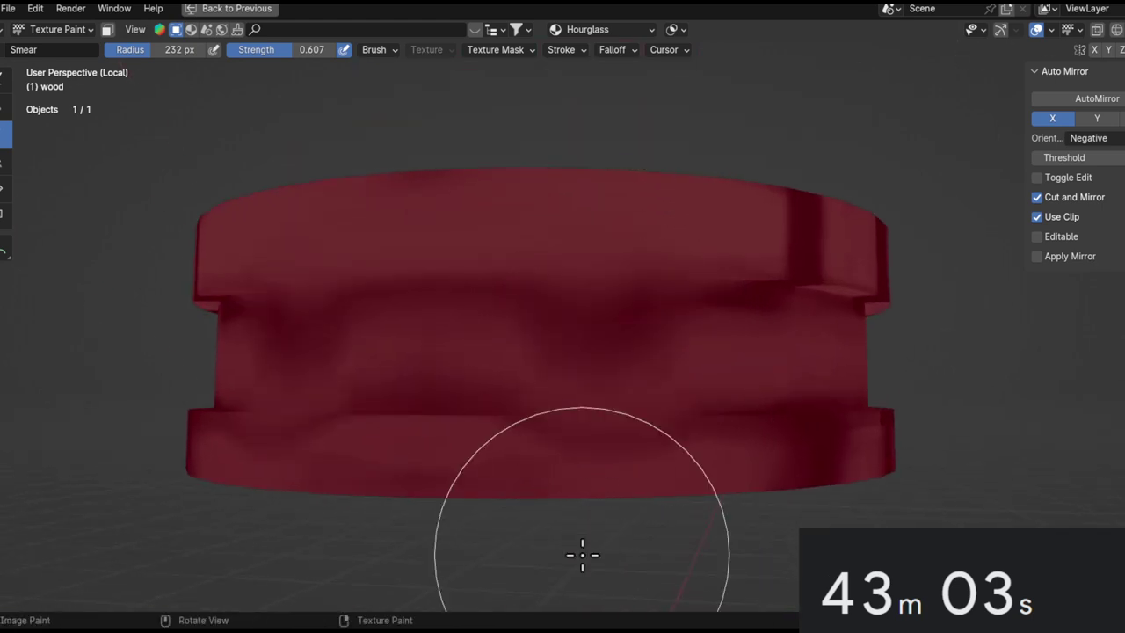
pyautogui.keyDown('ctrl'); pyautogui.keyDown('alt'); pyautogui.moveTo(583, 554); pyautogui.dragTo(808, 407); pyautogui.keyUp('alt'); pyautogui.keyUp('ctrl')
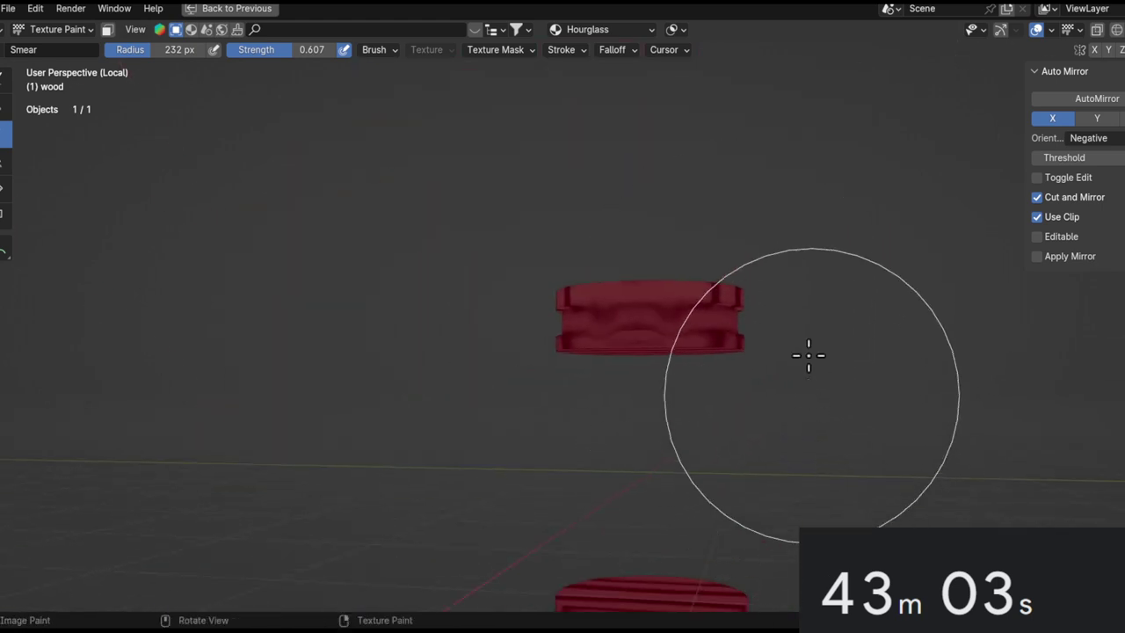
pyautogui.keyDown('alt'); pyautogui.keyDown('shift'); pyautogui.moveTo(724, 339); pyautogui.dragTo(740, 126); pyautogui.keyUp('shift'); pyautogui.keyUp('alt')
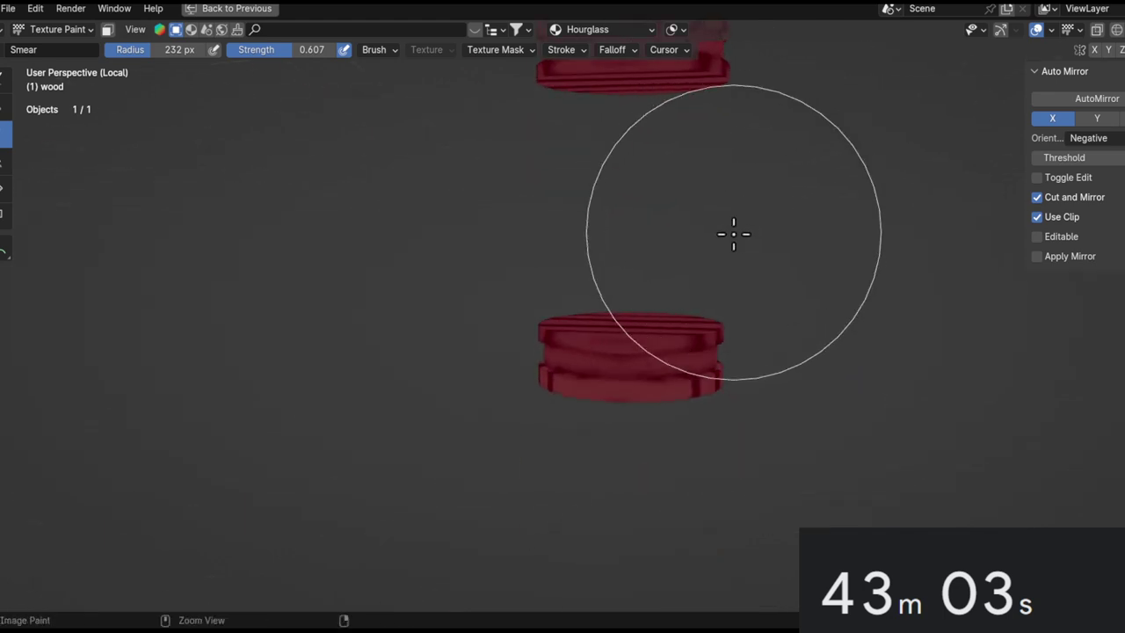
pyautogui.moveTo(715, 329); pyautogui.dragTo(565, 251, button='middle')
pyautogui.scroll(5, 676, 347)
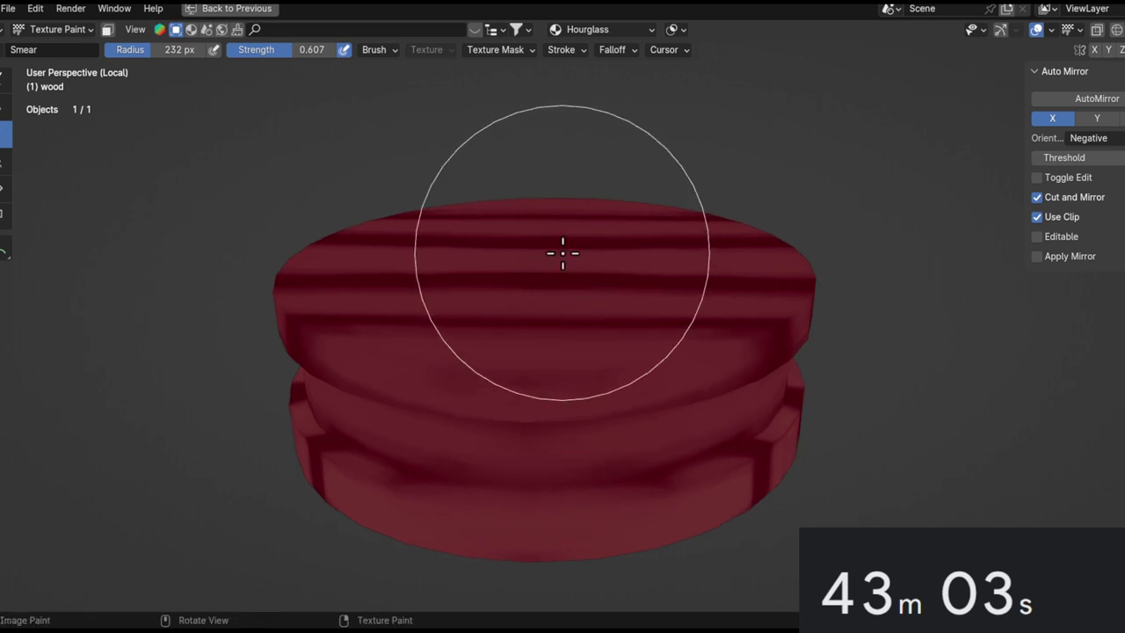
# Switch to the TexDraw brush and choose a muted greyish-brown paint colour.
pyautogui.click(4, 84)
pyautogui.moveTo(615, 351); pyautogui.dragTo(700, 394, button='middle')
pyautogui.click(151, 50)
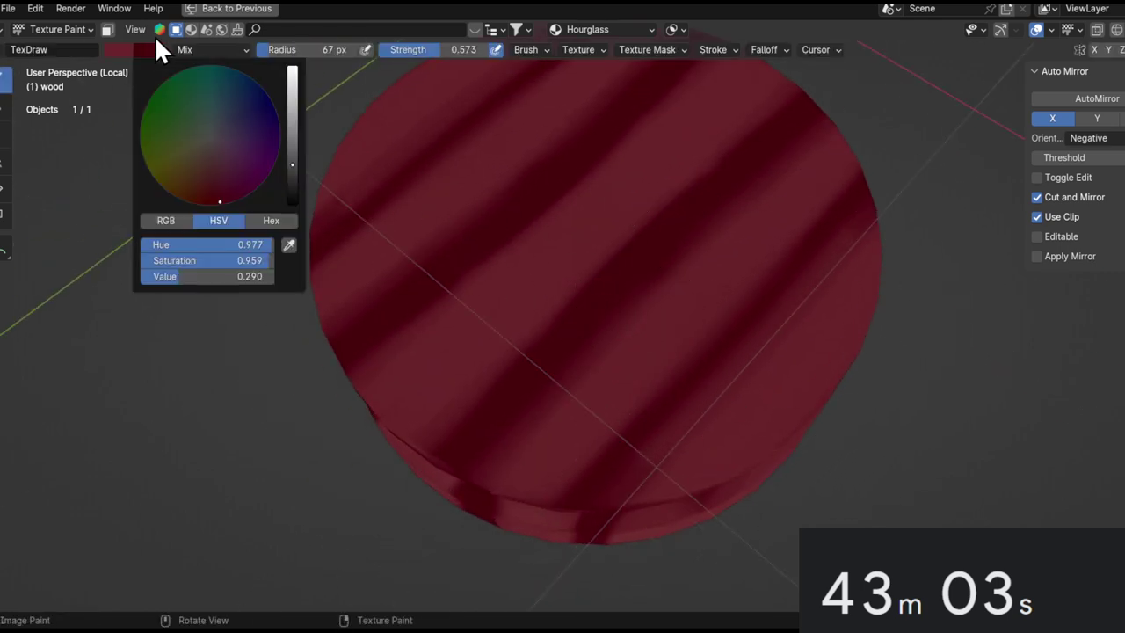
pyautogui.click(292, 140)
pyautogui.moveTo(221, 160); pyautogui.dragTo(209, 160)
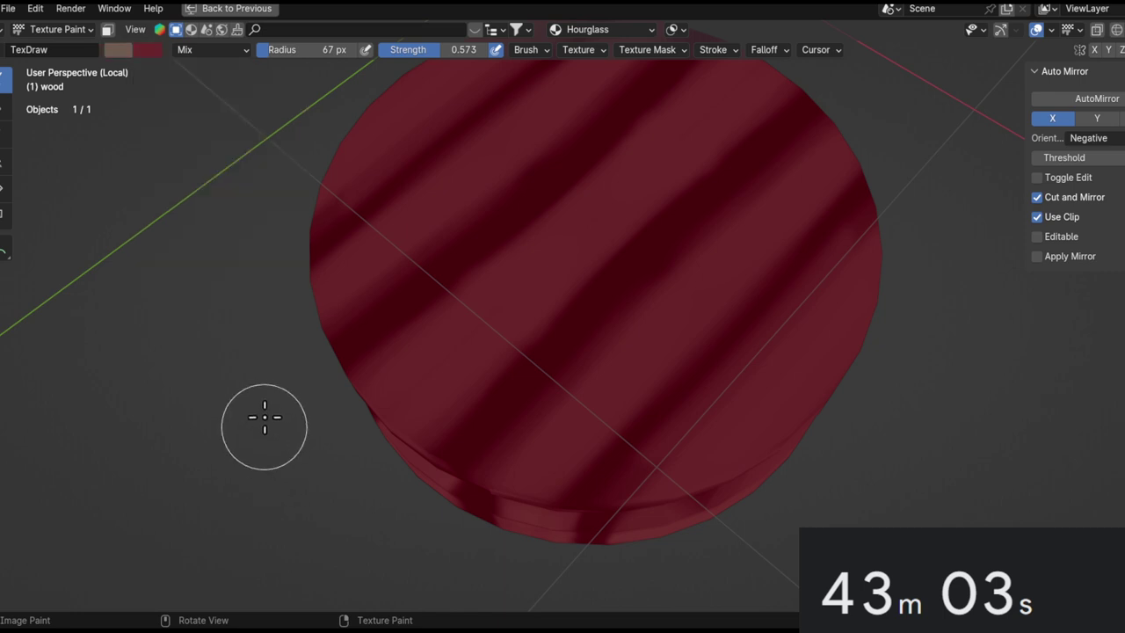
pyautogui.scroll(1, 668, 365)
pyautogui.keyDown('shift'); pyautogui.moveTo(667, 369); pyautogui.dragTo(543, 422, button='middle'); pyautogui.keyUp('shift')
pyautogui.scroll(2, 540, 424)
pyautogui.moveTo(519, 442); pyautogui.dragTo(608, 395)
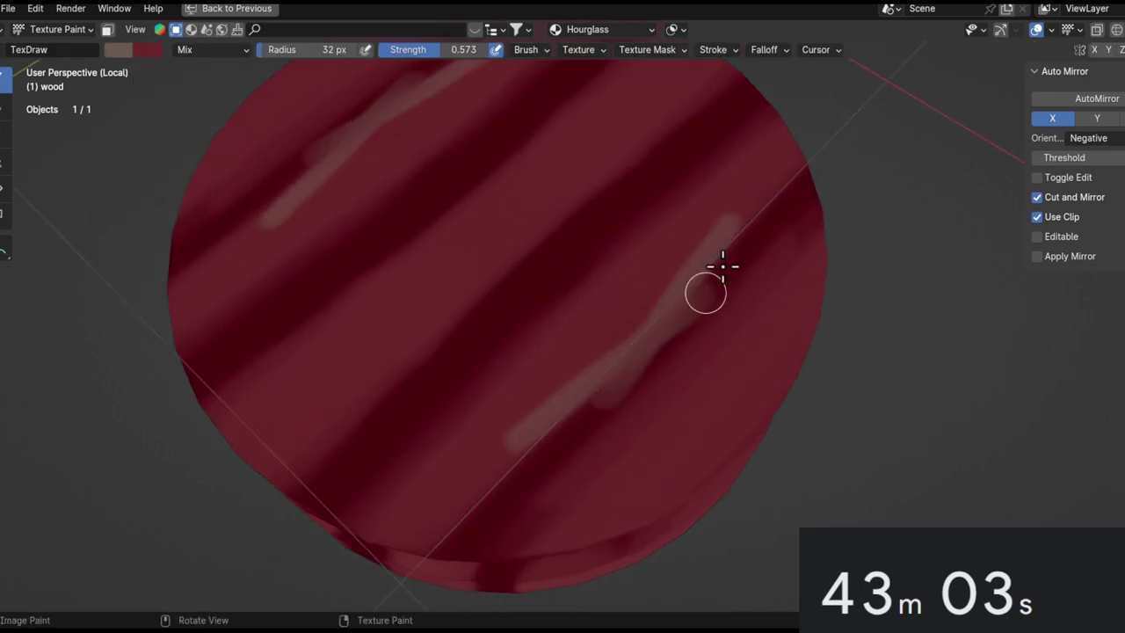
pyautogui.hotkey('ctrl', 'z')
# Reduce the brush radius to 14 px and paint thin brown lines along the central dark stripes of the straight-striped round face.
pyautogui.moveTo(773, 393)
pyautogui.mouseDown(button='middle')
pyautogui.moveTo(735, 369)
pyautogui.moveTo(766, 266)
pyautogui.moveTo(689, 237)
pyautogui.mouseUp(button='middle')
pyautogui.press('f')
pyautogui.click(722, 369)
pyautogui.moveTo(550, 98); pyautogui.dragTo(673, 529)
pyautogui.hotkey('ctrl', 'z')
pyautogui.hotkey('ctrl', 'z')
pyautogui.hotkey('ctrl', 'z')
pyautogui.moveTo(573, 372); pyautogui.dragTo(671, 569)
pyautogui.moveTo(575, 364); pyautogui.dragTo(484, 74)
pyautogui.moveTo(498, 102); pyautogui.dragTo(546, 308)
pyautogui.moveTo(597, 437); pyautogui.dragTo(695, 610)
pyautogui.moveTo(435, 119); pyautogui.dragTo(496, 332)
pyautogui.hotkey('ctrl', 'z')
pyautogui.hotkey('ctrl', 'z')
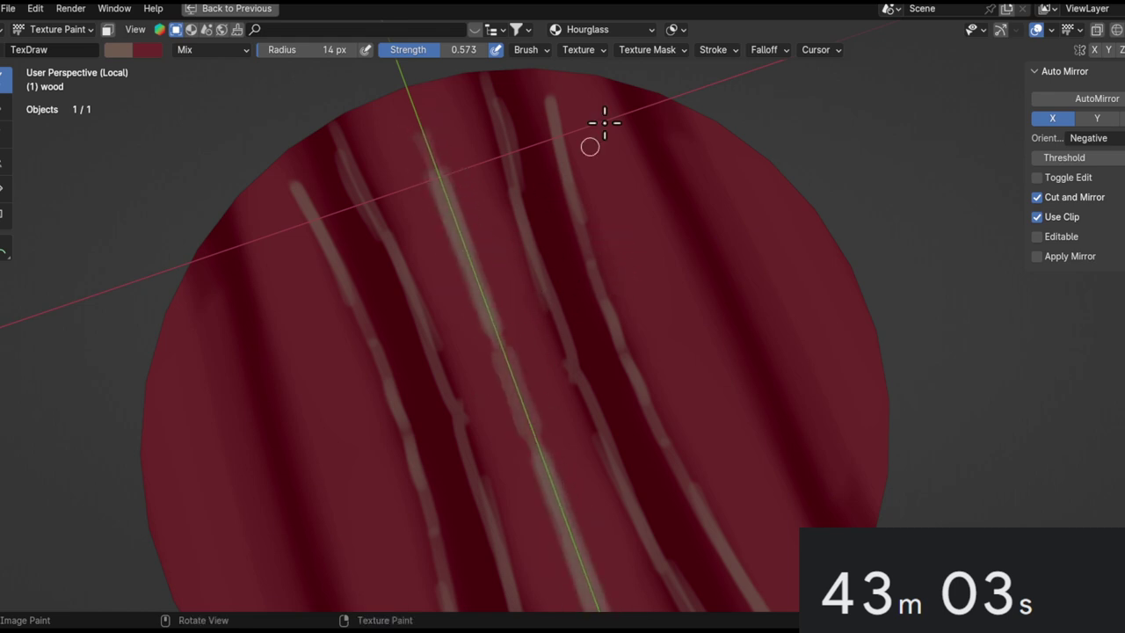
pyautogui.moveTo(598, 118); pyautogui.dragTo(657, 341)
pyautogui.moveTo(646, 308); pyautogui.dragTo(660, 345)
pyautogui.moveTo(620, 189); pyautogui.dragTo(654, 291)
pyautogui.moveTo(645, 297); pyautogui.dragTo(663, 338)
pyautogui.hotkey('ctrl', 'z')
pyautogui.hotkey('ctrl', 'z')
pyautogui.hotkey('ctrl', 'z')
pyautogui.moveTo(662, 158); pyautogui.dragTo(707, 281)
pyautogui.moveTo(626, 84); pyautogui.dragTo(710, 292)
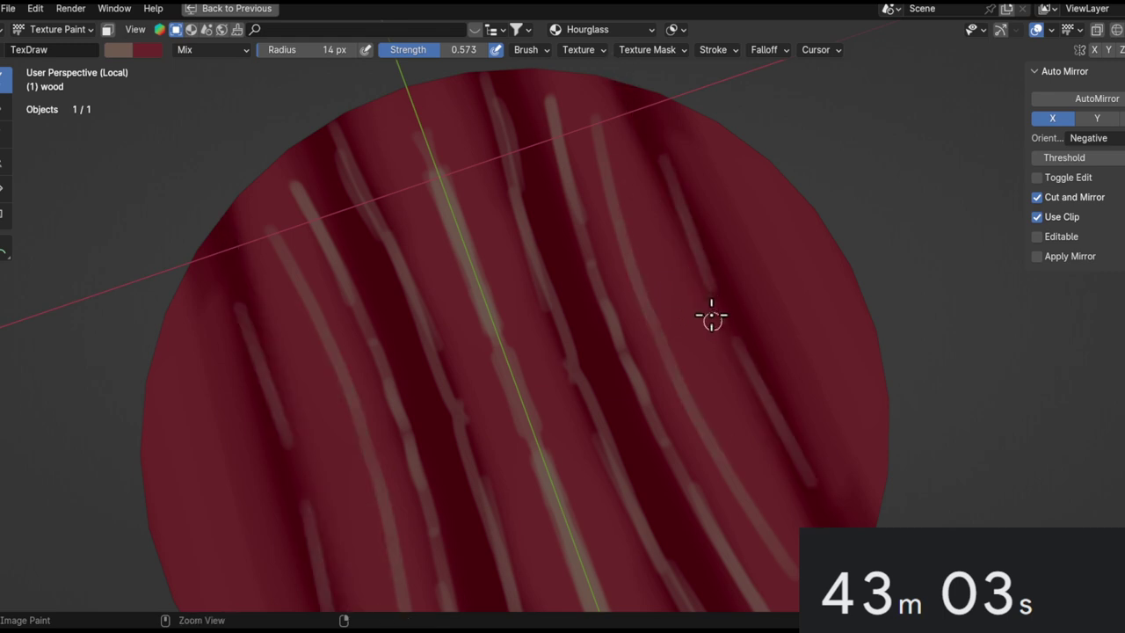
pyautogui.hotkey('ctrl', 'z')
pyautogui.hotkey('ctrl', 'z')
pyautogui.hotkey('ctrl', 'z')
# Outline both edges of the outer dark stripes on the straight-striped round face with brown lines.
pyautogui.moveTo(627, 89); pyautogui.dragTo(723, 323)
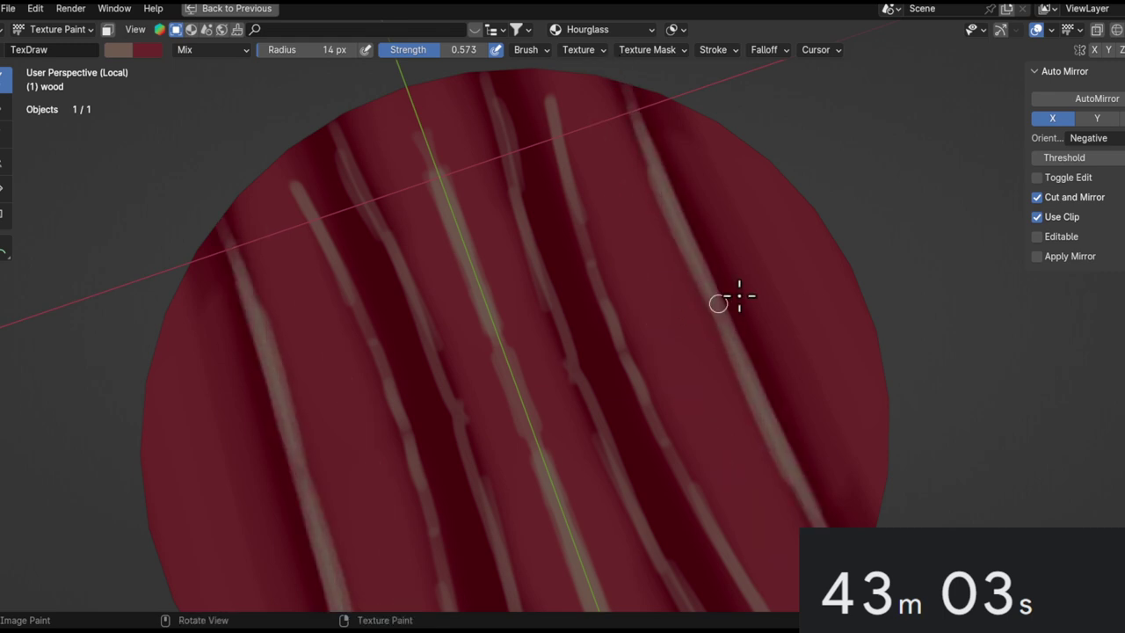
pyautogui.moveTo(672, 142); pyautogui.dragTo(830, 483)
pyautogui.moveTo(751, 309); pyautogui.dragTo(865, 523)
pyautogui.moveTo(672, 136); pyautogui.dragTo(848, 499)
# Continue the brown outlines down the dark stripes on the rim sides and along the rim's edge.
pyautogui.keyDown('alt'); pyautogui.moveTo(764, 352); pyautogui.dragTo(480, 208); pyautogui.keyUp('alt')
pyautogui.moveTo(711, 251)
pyautogui.keyDown('ctrl'); pyautogui.keyDown('alt'); pyautogui.mouseDown()
pyautogui.moveTo(750, 413)
pyautogui.moveTo(449, 311)
pyautogui.moveTo(688, 256)
pyautogui.moveTo(750, 220)
pyautogui.moveTo(631, 280)
pyautogui.mouseUp(); pyautogui.keyUp('alt'); pyautogui.keyUp('ctrl')
pyautogui.moveTo(613, 223)
pyautogui.keyDown('alt'); pyautogui.mouseDown()
pyautogui.moveTo(706, 259)
pyautogui.moveTo(610, 304)
pyautogui.moveTo(624, 279)
pyautogui.moveTo(697, 357)
pyautogui.moveTo(659, 287)
pyautogui.mouseUp(); pyautogui.keyUp('alt')
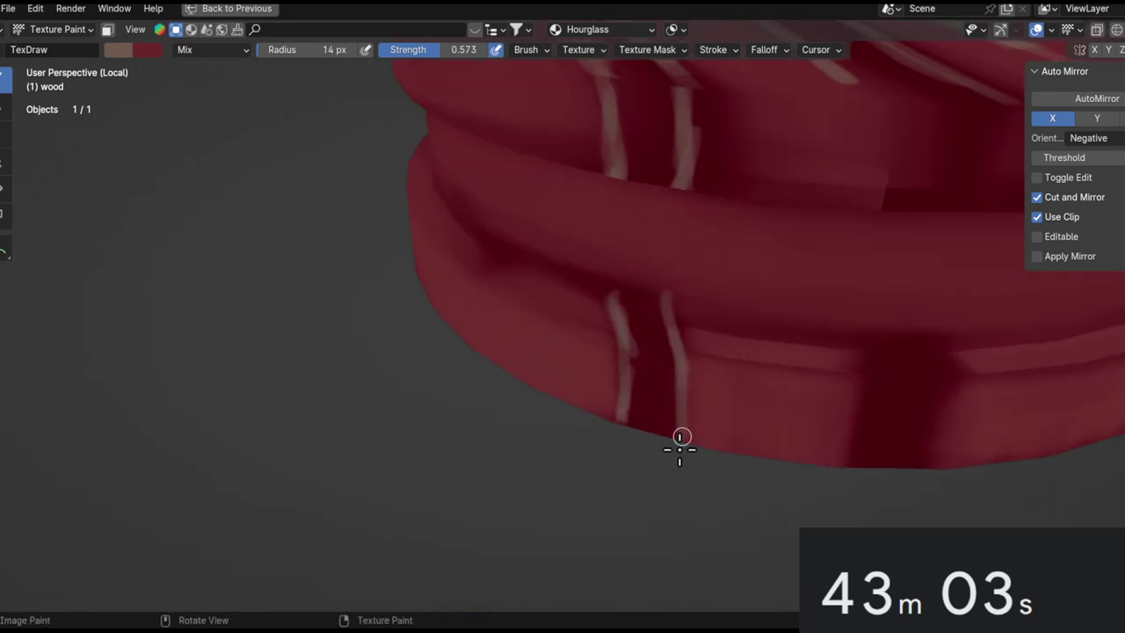
pyautogui.moveTo(697, 344)
pyautogui.keyDown('alt'); pyautogui.mouseDown()
pyautogui.moveTo(853, 293)
pyautogui.moveTo(583, 384)
pyautogui.moveTo(556, 378)
pyautogui.moveTo(861, 322)
pyautogui.moveTo(765, 360)
pyautogui.mouseUp(); pyautogui.keyUp('alt')
pyautogui.moveTo(667, 363); pyautogui.dragTo(685, 359)
pyautogui.moveTo(689, 362)
pyautogui.keyDown('ctrl'); pyautogui.mouseDown(button='middle')
pyautogui.moveTo(711, 470)
pyautogui.moveTo(866, 334)
pyautogui.mouseUp(button='middle'); pyautogui.keyUp('ctrl')
pyautogui.moveTo(771, 344)
pyautogui.keyDown('shift'); pyautogui.mouseDown(button='middle')
pyautogui.moveTo(570, 308)
pyautogui.moveTo(527, 263)
pyautogui.mouseUp(button='middle'); pyautogui.keyUp('shift')
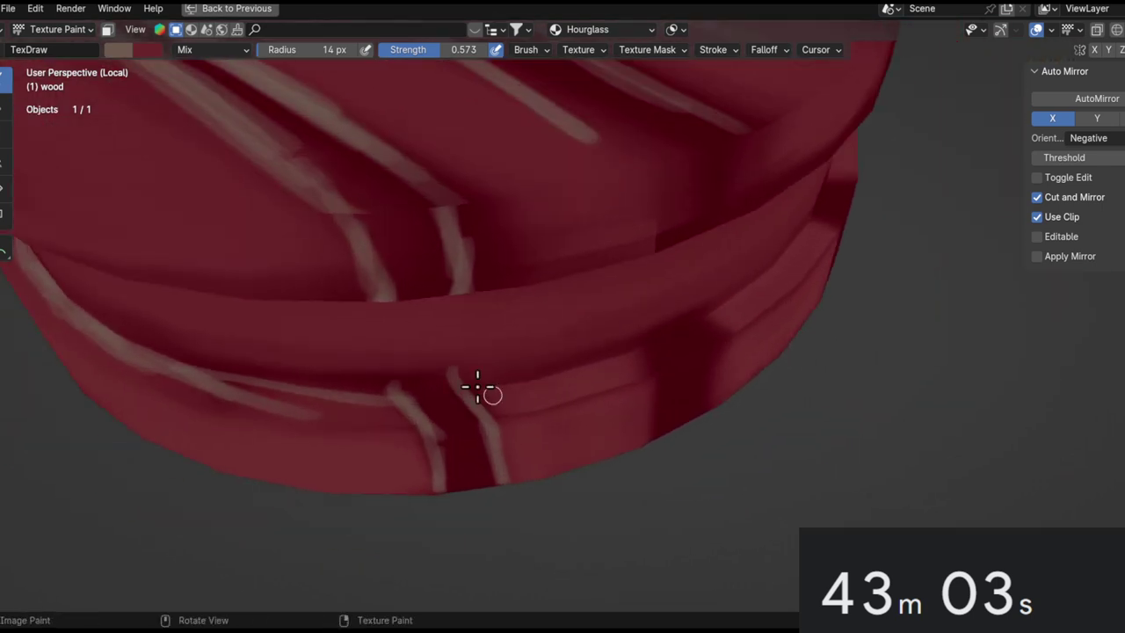
# Trace the straight outer dark stripe of the wavy-grained round face with overlapping brown strokes.
pyautogui.keyDown('alt'); pyautogui.moveTo(552, 374); pyautogui.dragTo(582, 372); pyautogui.keyUp('alt')
pyautogui.moveTo(672, 384)
pyautogui.mouseDown()
pyautogui.moveTo(881, 337)
pyautogui.moveTo(790, 439)
pyautogui.mouseUp()
pyautogui.moveTo(791, 439)
pyautogui.keyDown('alt'); pyautogui.mouseDown()
pyautogui.moveTo(753, 379)
pyautogui.moveTo(708, 340)
pyautogui.moveTo(738, 342)
pyautogui.mouseUp(); pyautogui.keyUp('alt')
pyautogui.moveTo(738, 343)
pyautogui.keyDown('alt'); pyautogui.mouseDown()
pyautogui.moveTo(776, 278)
pyautogui.moveTo(690, 332)
pyautogui.moveTo(870, 283)
pyautogui.moveTo(747, 329)
pyautogui.mouseUp(); pyautogui.keyUp('alt')
pyautogui.moveTo(598, 405); pyautogui.dragTo(480, 468)
pyautogui.moveTo(474, 486); pyautogui.dragTo(930, 264)
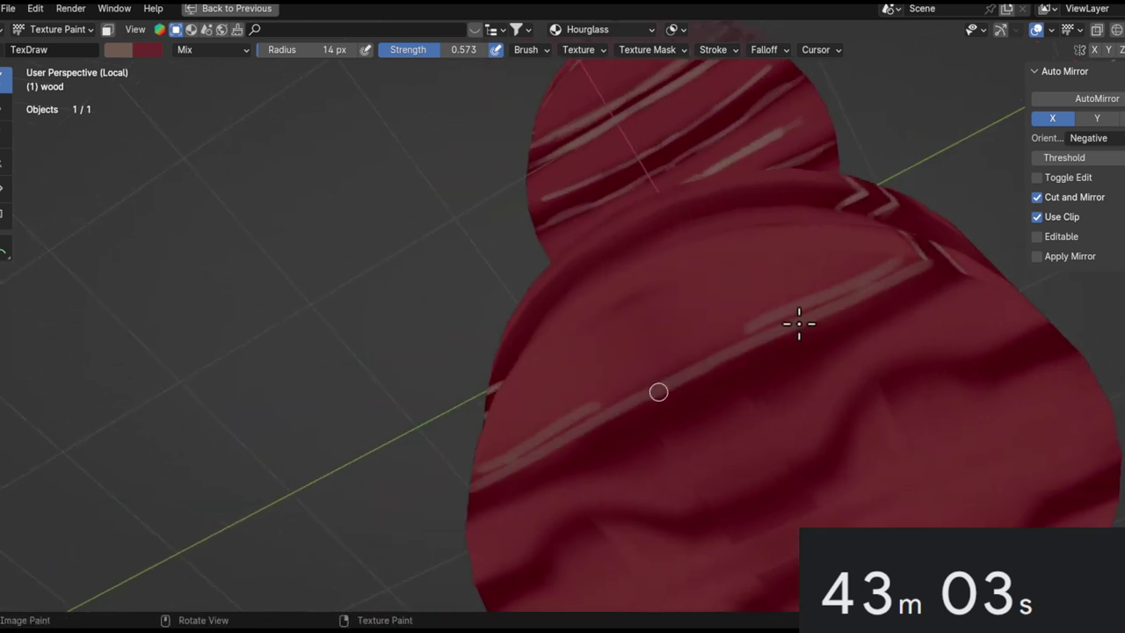
pyautogui.keyDown('alt'); pyautogui.moveTo(630, 396); pyautogui.dragTo(896, 284); pyautogui.keyUp('alt')
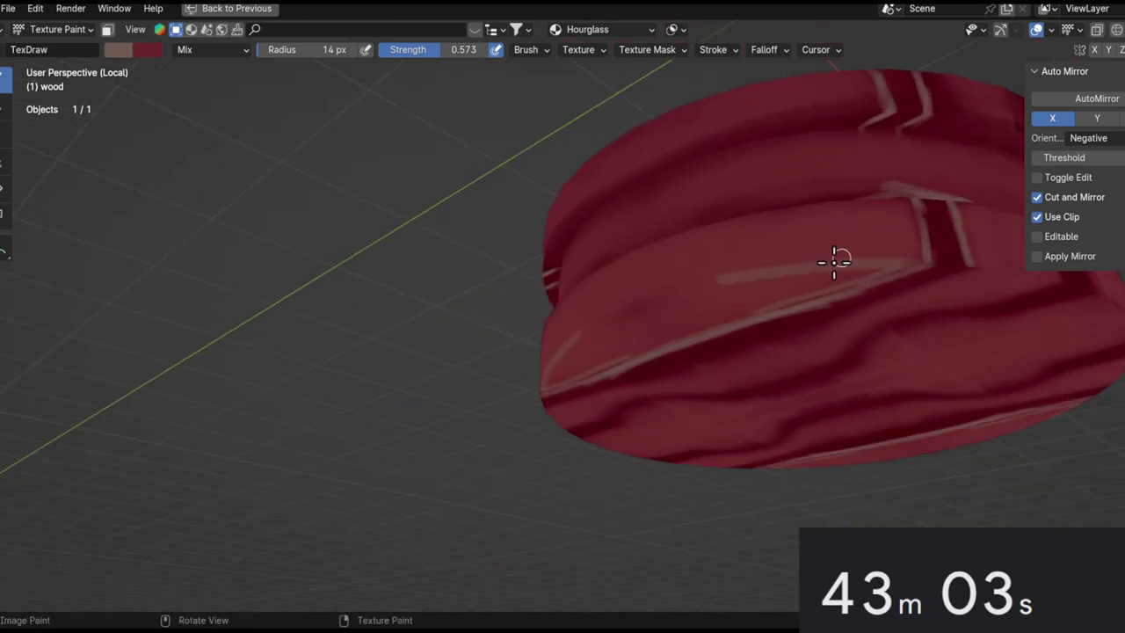
# Brush brown highlights across the outer rim's plain side and outline its remaining dark stripes.
pyautogui.moveTo(834, 262); pyautogui.dragTo(591, 343)
pyautogui.moveTo(703, 307)
pyautogui.keyDown('alt'); pyautogui.mouseDown()
pyautogui.moveTo(701, 397)
pyautogui.moveTo(734, 453)
pyautogui.mouseUp(); pyautogui.keyUp('alt')
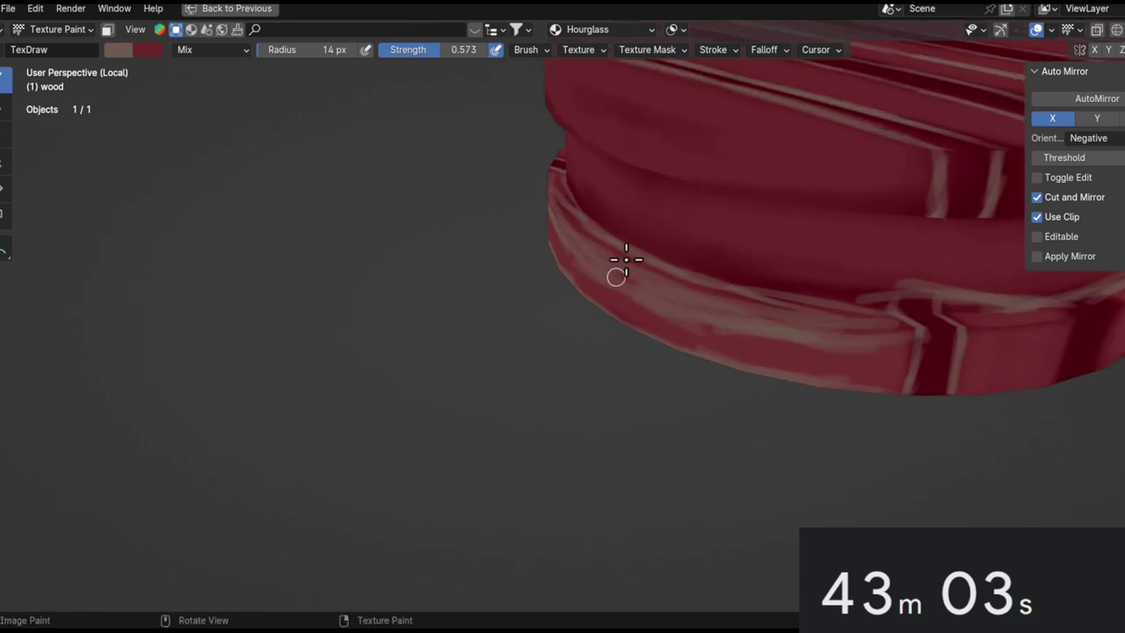
pyautogui.keyDown('alt'); pyautogui.moveTo(874, 329); pyautogui.dragTo(670, 162); pyautogui.keyUp('alt')
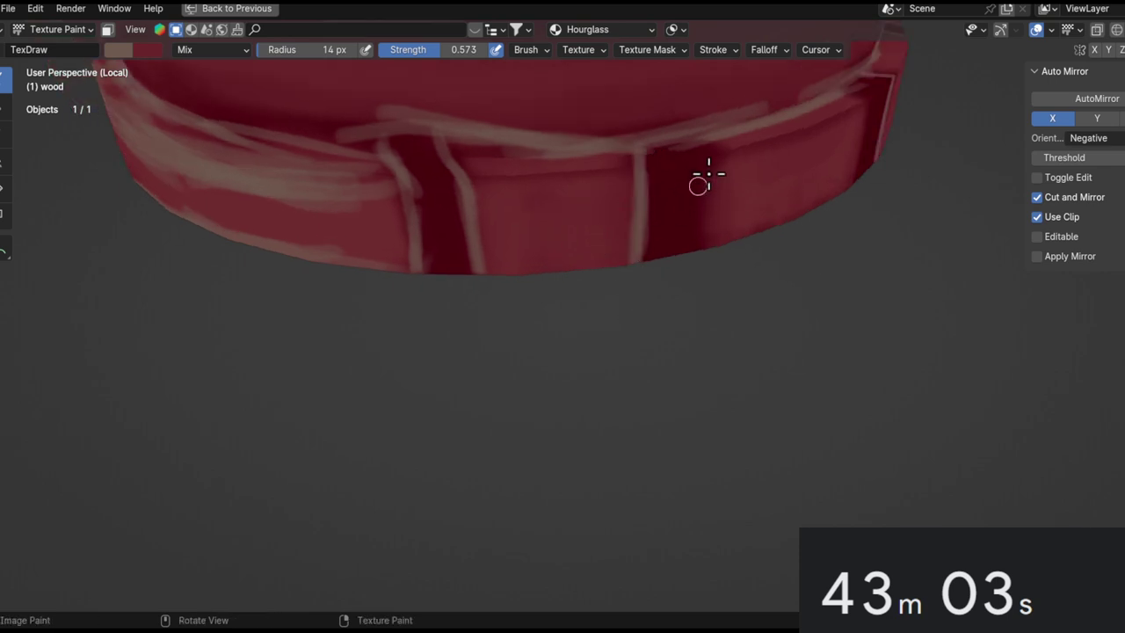
pyautogui.moveTo(703, 128); pyautogui.dragTo(694, 283)
# Trace both edges of the wavy dark stripes on the round face with brown lines, undoing misplaced strokes.
pyautogui.keyDown('alt'); pyautogui.moveTo(705, 245); pyautogui.dragTo(558, 324); pyautogui.keyUp('alt')
pyautogui.keyDown('ctrl'); pyautogui.keyDown('alt'); pyautogui.moveTo(731, 326); pyautogui.dragTo(670, 185); pyautogui.keyUp('alt'); pyautogui.keyUp('ctrl')
pyautogui.keyDown('ctrl'); pyautogui.keyDown('alt'); pyautogui.moveTo(668, 369); pyautogui.dragTo(671, 274); pyautogui.keyUp('alt'); pyautogui.keyUp('ctrl')
pyautogui.keyDown('alt'); pyautogui.keyDown('shift'); pyautogui.moveTo(591, 300); pyautogui.dragTo(655, 230); pyautogui.keyUp('shift'); pyautogui.keyUp('alt')
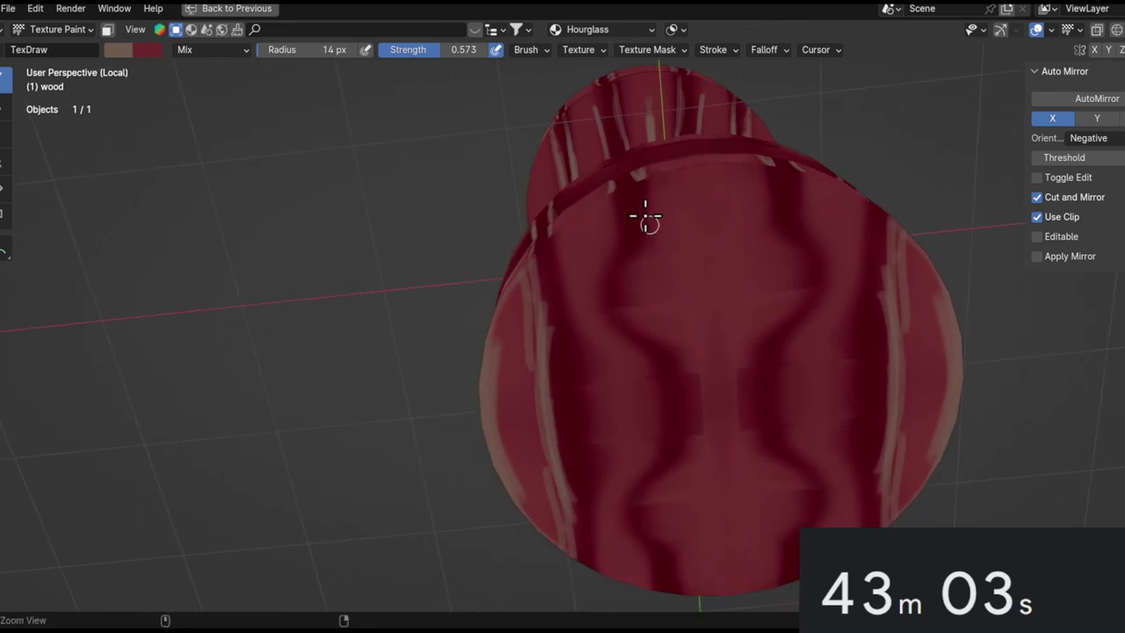
pyautogui.moveTo(659, 330); pyautogui.dragTo(659, 540)
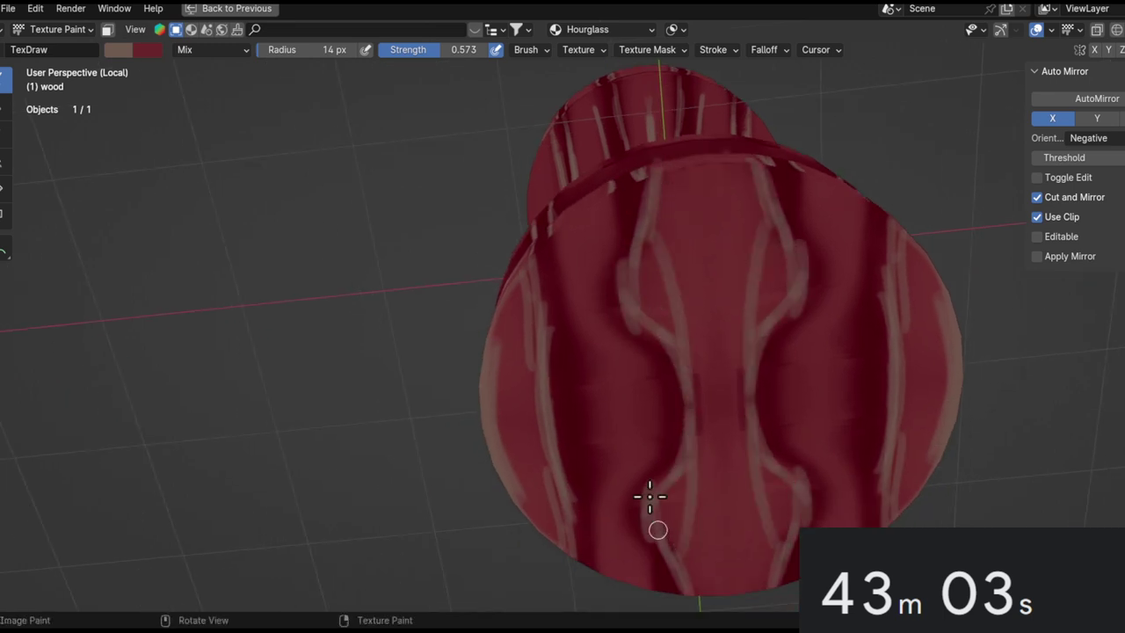
pyautogui.hotkey('ctrl', 'z')
pyautogui.hotkey('ctrl', 'z')
pyautogui.moveTo(660, 578)
pyautogui.mouseDown()
pyautogui.moveTo(655, 477)
pyautogui.moveTo(665, 474)
pyautogui.mouseUp()
pyautogui.hotkey('ctrl', 'z')
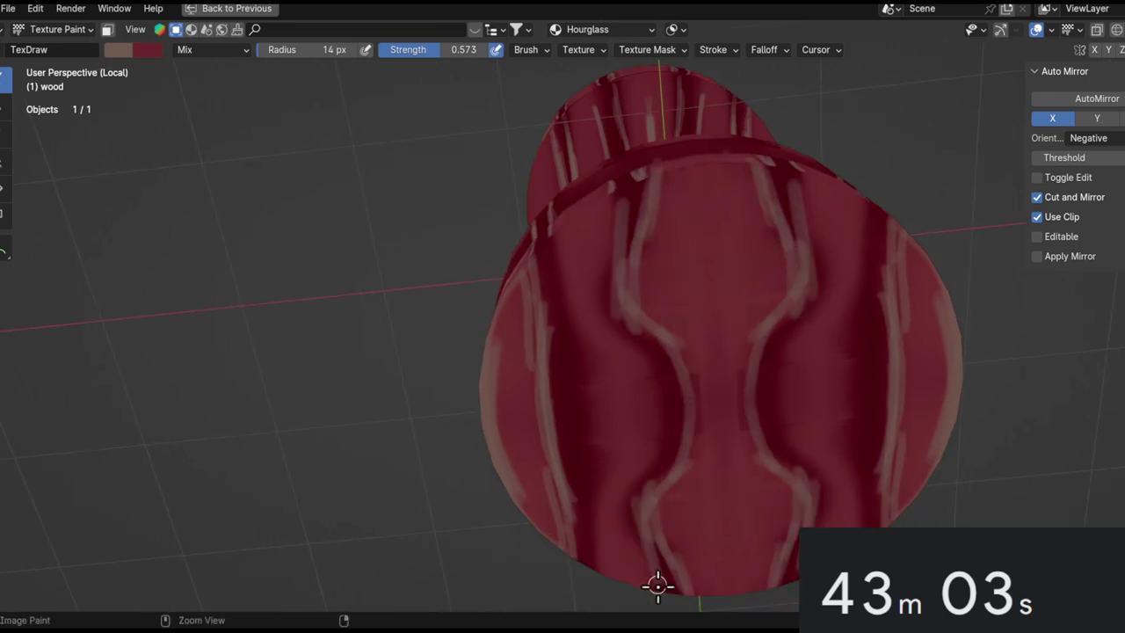
pyautogui.hotkey('ctrl', 'z')
pyautogui.hotkey('ctrl', 'shift', 'z')
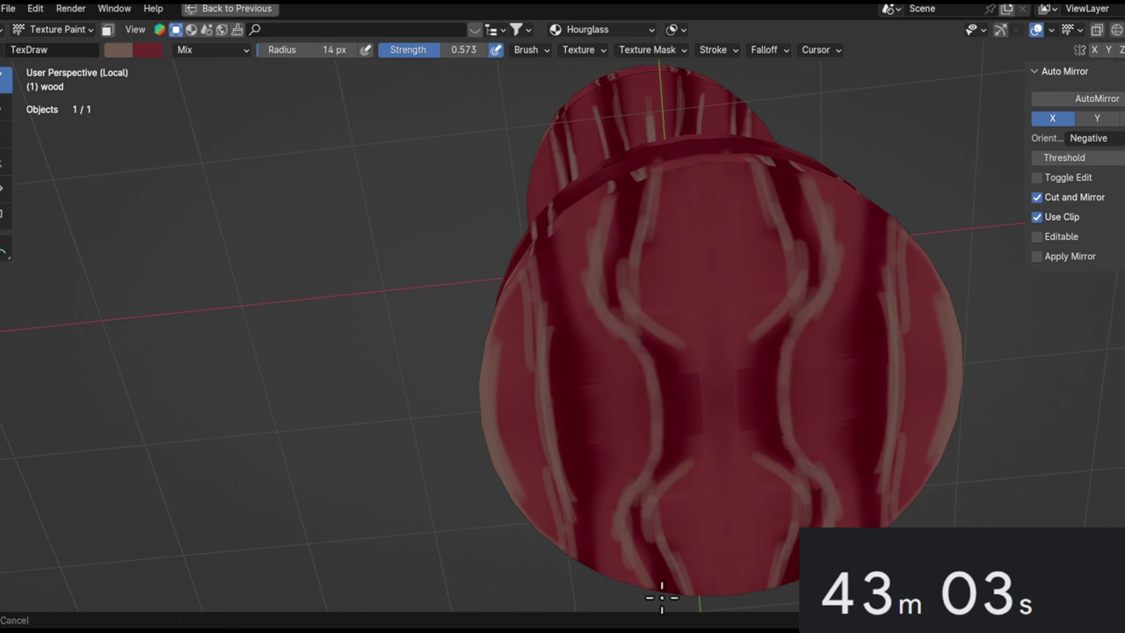
pyautogui.keyDown('ctrl'); pyautogui.keyDown('alt'); pyautogui.moveTo(661, 509); pyautogui.dragTo(660, 580); pyautogui.keyUp('alt'); pyautogui.keyUp('ctrl')
# Paint brown edge lines around the rim where it meets the recessed band, redoing the misplaced stroke.
pyautogui.moveTo(660, 371)
pyautogui.keyDown('alt'); pyautogui.mouseDown()
pyautogui.moveTo(703, 547)
pyautogui.moveTo(743, 460)
pyautogui.moveTo(605, 315)
pyautogui.moveTo(593, 206)
pyautogui.mouseUp(); pyautogui.keyUp('alt')
pyautogui.keyDown('alt'); pyautogui.moveTo(575, 378); pyautogui.dragTo(557, 307); pyautogui.keyUp('alt')
pyautogui.moveTo(559, 351)
pyautogui.keyDown('alt'); pyautogui.mouseDown()
pyautogui.moveTo(911, 206)
pyautogui.moveTo(828, 176)
pyautogui.mouseUp(); pyautogui.keyUp('alt')
pyautogui.moveTo(681, 197)
pyautogui.mouseDown()
pyautogui.moveTo(630, 201)
pyautogui.moveTo(914, 203)
pyautogui.moveTo(479, 237)
pyautogui.mouseUp()
pyautogui.keyDown('shift'); pyautogui.moveTo(791, 211); pyautogui.dragTo(392, 276, button='middle'); pyautogui.keyUp('shift')
pyautogui.moveTo(441, 249); pyautogui.dragTo(732, 257)
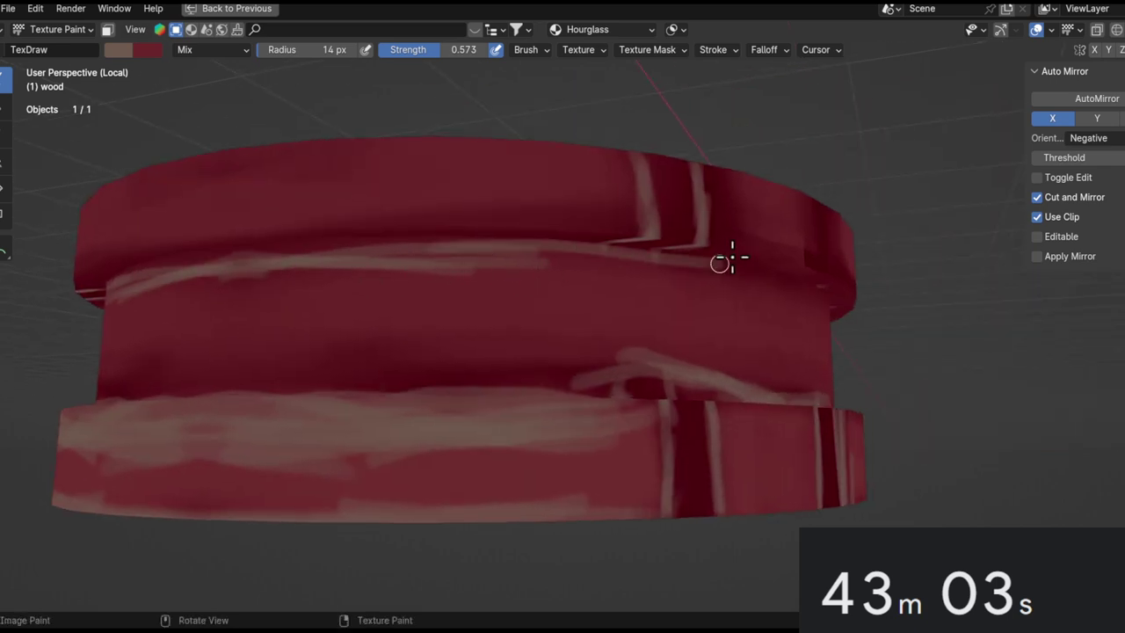
pyautogui.hotkey('ctrl', 'z')
pyautogui.moveTo(807, 316); pyautogui.dragTo(514, 240, button='middle')
pyautogui.moveTo(553, 246); pyautogui.dragTo(879, 242)
pyautogui.moveTo(878, 243)
pyautogui.mouseDown(button='middle')
pyautogui.moveTo(730, 264)
pyautogui.moveTo(757, 332)
pyautogui.moveTo(737, 314)
pyautogui.mouseUp(button='middle')
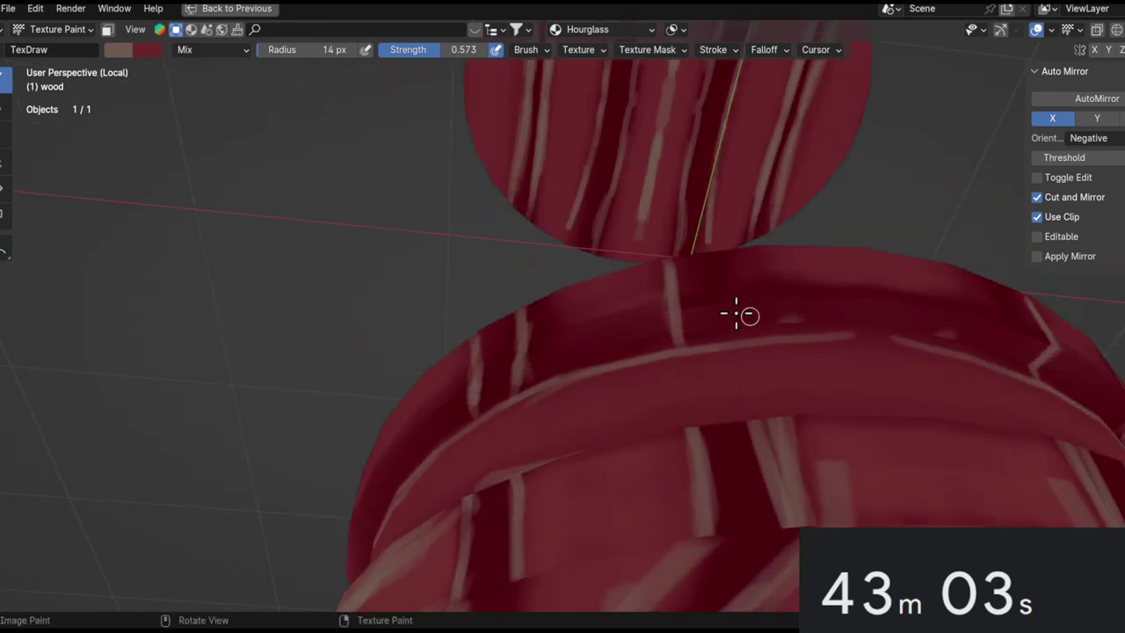
# Inspect the brown outlines on the striped round faces and the rims from several angles.
pyautogui.moveTo(751, 262); pyautogui.dragTo(775, 339, button='middle')
pyautogui.moveTo(761, 218)
pyautogui.mouseDown(button='middle')
pyautogui.moveTo(751, 402)
pyautogui.moveTo(659, 377)
pyautogui.mouseUp(button='middle')
pyautogui.keyDown('ctrl'); pyautogui.moveTo(686, 326); pyautogui.dragTo(666, 474, button='middle'); pyautogui.keyUp('ctrl')
pyautogui.moveTo(698, 422); pyautogui.dragTo(747, 308, button='middle')
pyautogui.keyDown('ctrl'); pyautogui.moveTo(747, 307); pyautogui.dragTo(673, 432, button='middle'); pyautogui.keyUp('ctrl')
pyautogui.moveTo(668, 480); pyautogui.dragTo(683, 415, button='middle')
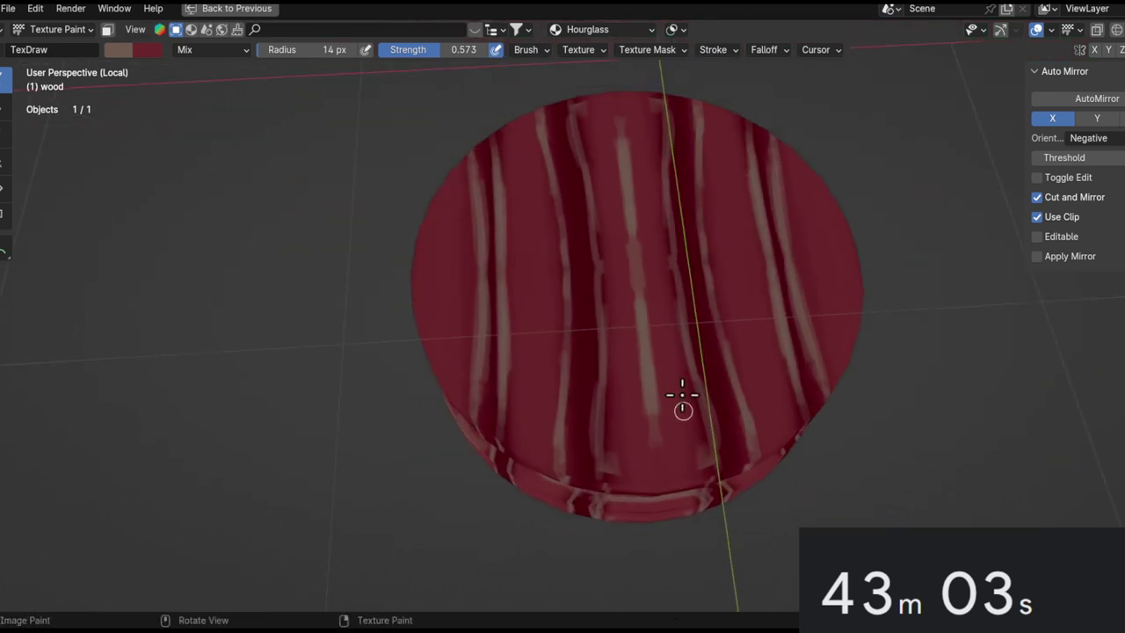
pyautogui.moveTo(643, 476); pyautogui.dragTo(668, 554, button='middle')
pyautogui.keyDown('alt'); pyautogui.moveTo(683, 326); pyautogui.dragTo(681, 360); pyautogui.keyUp('alt')
pyautogui.keyDown('ctrl'); pyautogui.keyDown('alt'); pyautogui.moveTo(681, 361); pyautogui.dragTo(646, 211); pyautogui.keyUp('alt'); pyautogui.keyUp('ctrl')
pyautogui.keyDown('alt'); pyautogui.keyDown('shift'); pyautogui.moveTo(632, 456); pyautogui.dragTo(892, 413); pyautogui.keyUp('shift'); pyautogui.keyUp('alt')
pyautogui.keyDown('ctrl'); pyautogui.keyDown('alt'); pyautogui.moveTo(807, 352); pyautogui.dragTo(796, 462); pyautogui.keyUp('alt'); pyautogui.keyUp('ctrl')
pyautogui.keyDown('alt'); pyautogui.keyDown('shift'); pyautogui.moveTo(846, 266); pyautogui.dragTo(736, 192); pyautogui.keyUp('shift'); pyautogui.keyUp('alt')
pyautogui.keyDown('alt'); pyautogui.moveTo(665, 325); pyautogui.dragTo(646, 290); pyautogui.keyUp('alt')
pyautogui.keyDown('ctrl'); pyautogui.keyDown('alt'); pyautogui.moveTo(632, 290); pyautogui.dragTo(626, 268); pyautogui.keyUp('alt'); pyautogui.keyUp('ctrl')
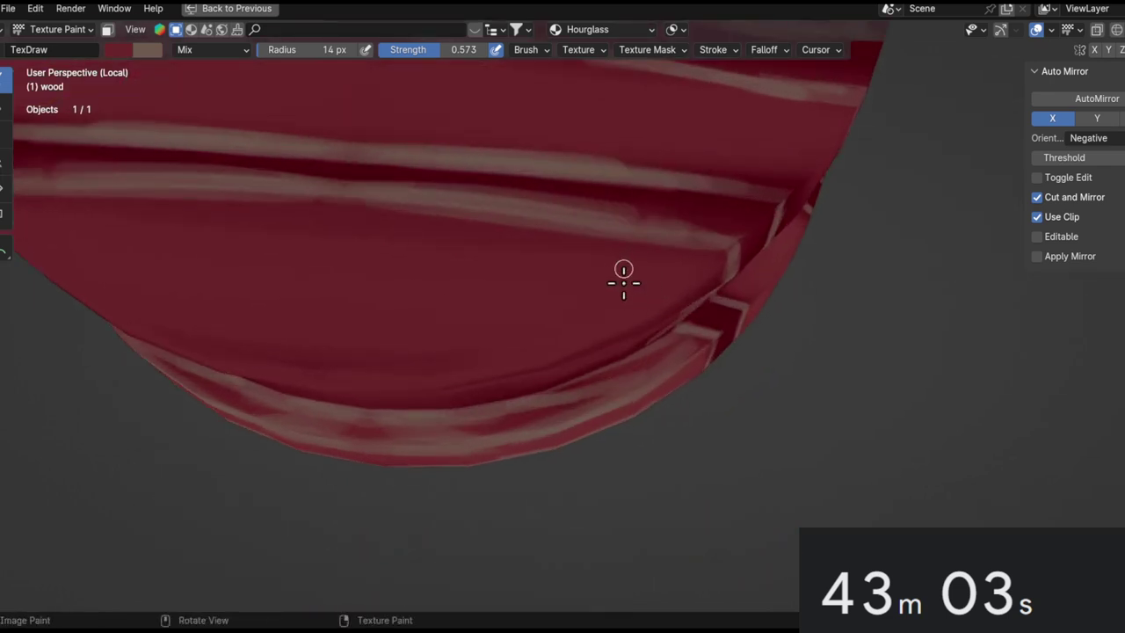
# Swap back to the brown colour and paint a curved edge highlight along the straight-striped round face's border.
pyautogui.moveTo(624, 272); pyautogui.dragTo(676, 299, button='middle')
pyautogui.press('x')
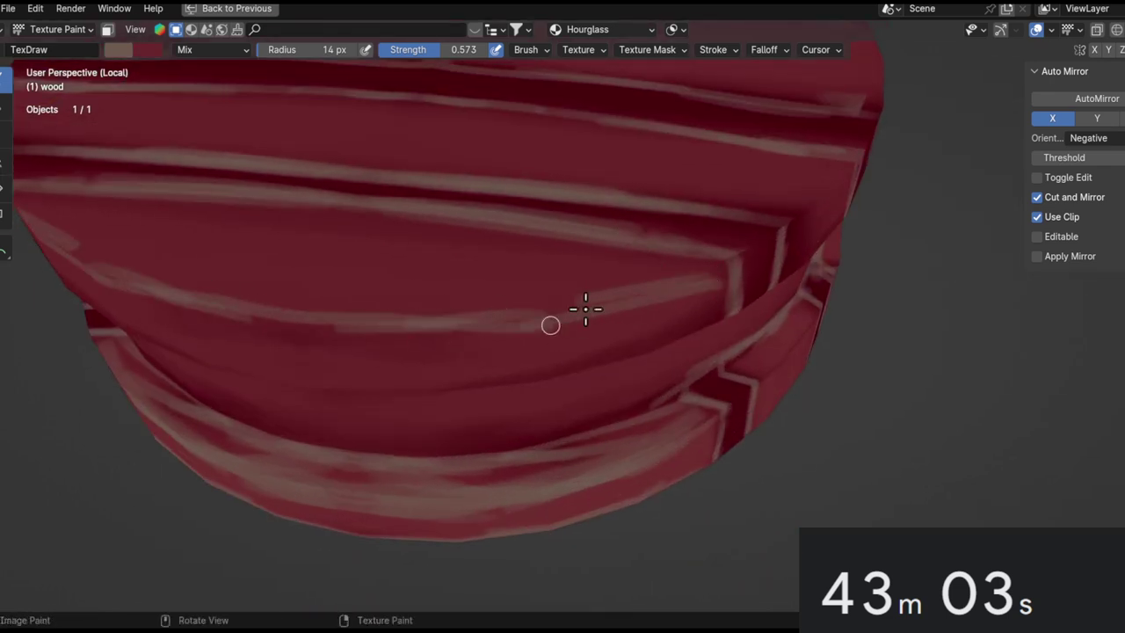
pyautogui.keyDown('ctrl'); pyautogui.keyDown('alt'); pyautogui.moveTo(572, 311); pyautogui.dragTo(572, 434); pyautogui.keyUp('alt'); pyautogui.keyUp('ctrl')
pyautogui.keyDown('ctrl'); pyautogui.keyDown('alt'); pyautogui.moveTo(628, 250); pyautogui.dragTo(627, 223); pyautogui.keyUp('alt'); pyautogui.keyUp('ctrl')
pyautogui.keyDown('ctrl'); pyautogui.keyDown('alt'); pyautogui.moveTo(628, 439); pyautogui.dragTo(631, 400); pyautogui.keyUp('alt'); pyautogui.keyUp('ctrl')
pyautogui.keyDown('alt'); pyautogui.moveTo(631, 404); pyautogui.dragTo(571, 427); pyautogui.keyUp('alt')
pyautogui.moveTo(571, 426)
pyautogui.mouseDown(button='middle')
pyautogui.moveTo(630, 254)
pyautogui.moveTo(612, 364)
pyautogui.moveTo(572, 484)
pyautogui.moveTo(740, 367)
pyautogui.moveTo(763, 211)
pyautogui.mouseUp(button='middle')
pyautogui.keyDown('ctrl'); pyautogui.moveTo(527, 220); pyautogui.dragTo(479, 263, button='middle'); pyautogui.keyUp('ctrl')
# Change the paint colour to a light golden orange and lower the brush strength to 0.292, discarding the test strokes.
pyautogui.click(129, 49)
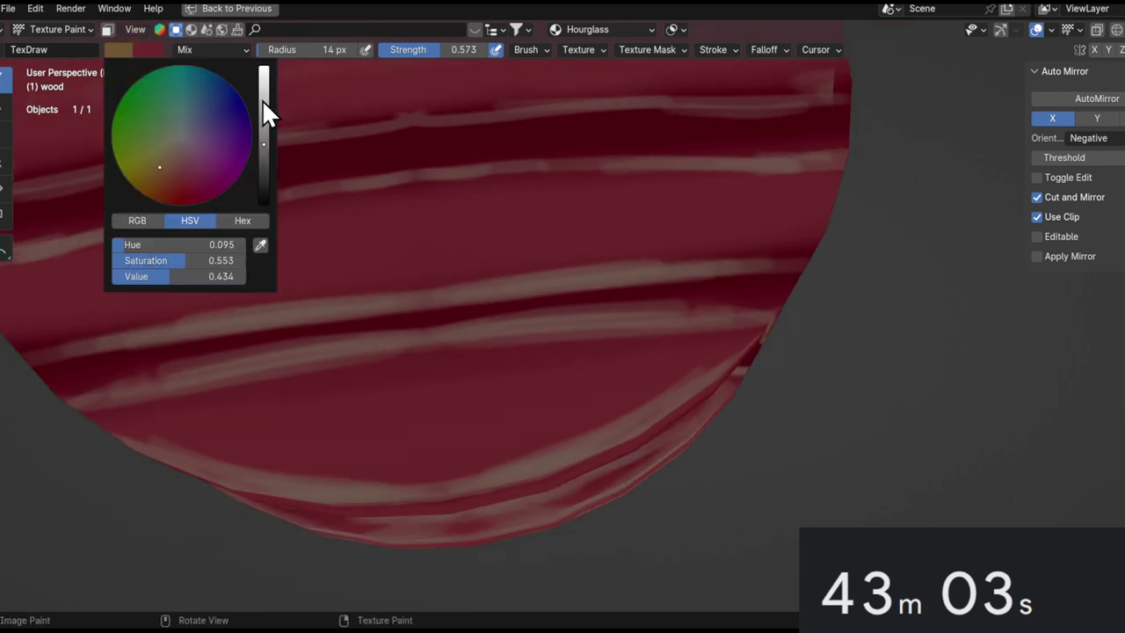
pyautogui.scroll(10, 262, 99)
pyautogui.moveTo(461, 237); pyautogui.dragTo(512, 246)
pyautogui.moveTo(632, 218); pyautogui.dragTo(823, 208)
pyautogui.hotkey('ctrl', 'z')
pyautogui.hotkey('ctrl', 'z')
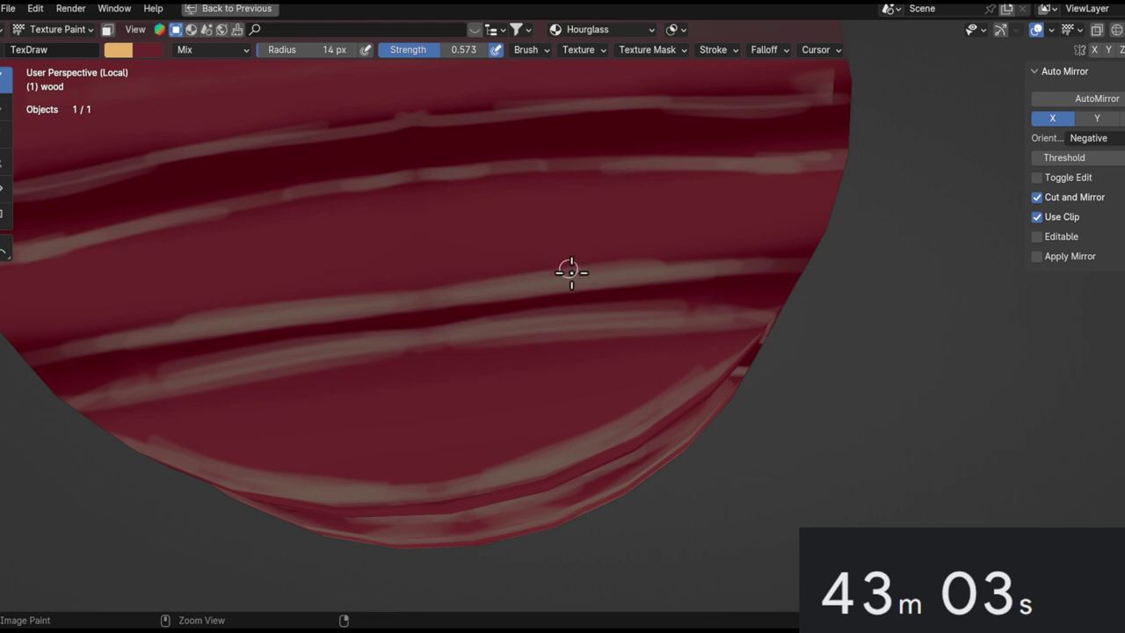
pyautogui.keyDown('shift'); pyautogui.moveTo(509, 195); pyautogui.dragTo(683, 195, button='middle'); pyautogui.keyUp('shift')
pyautogui.hotkey('shift', 'f')
pyautogui.click(777, 201)
pyautogui.moveTo(630, 197); pyautogui.dragTo(862, 188)
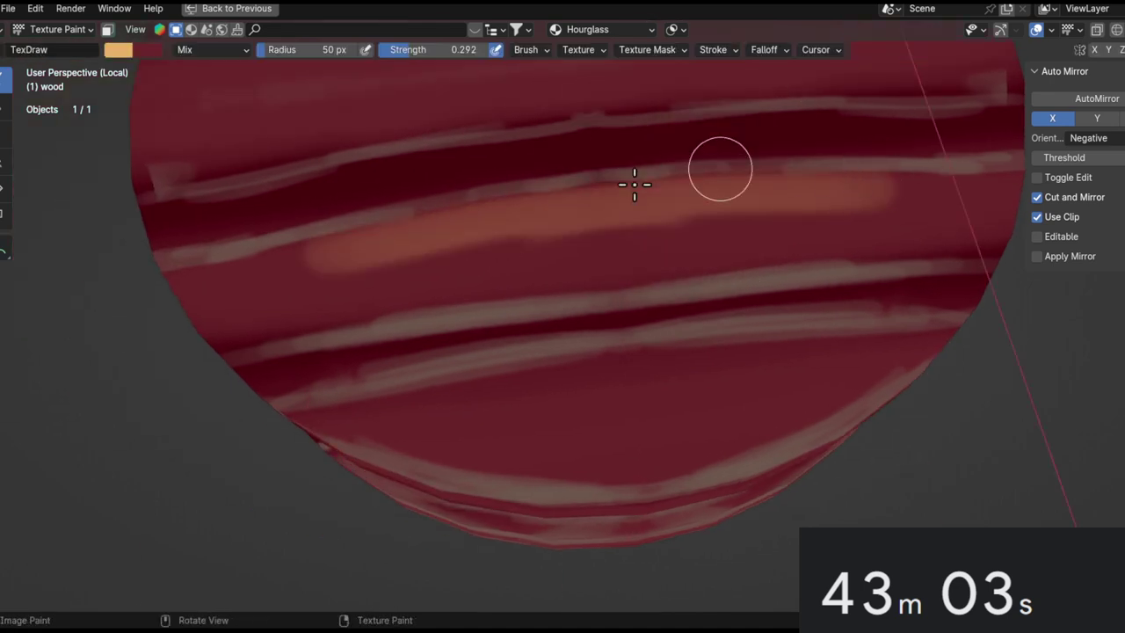
pyautogui.moveTo(663, 186); pyautogui.dragTo(943, 211)
pyautogui.hotkey('ctrl', 'z')
pyautogui.hotkey('ctrl', 'z')
pyautogui.press('f')
pyautogui.click(685, 267)
pyautogui.moveTo(569, 281); pyautogui.dragTo(941, 245)
pyautogui.keyDown('shift'); pyautogui.moveTo(799, 272); pyautogui.dragTo(712, 296, button='middle'); pyautogui.keyUp('shift')
pyautogui.hotkey('ctrl', 'z')
# Readjust the brush radius and paint a soft golden-orange highlight between the round face's dark stripes.
pyautogui.press('f')
pyautogui.click(623, 289)
pyautogui.moveTo(623, 289)
pyautogui.mouseDown()
pyautogui.moveTo(462, 290)
pyautogui.moveTo(492, 308)
pyautogui.moveTo(886, 211)
pyautogui.mouseUp()
# Brush golden-orange highlights onto the rim sides between the dark stripes with the 60 px brush.
pyautogui.moveTo(886, 211); pyautogui.dragTo(751, 392, button='middle')
pyautogui.moveTo(837, 406); pyautogui.dragTo(738, 349, button='middle')
pyautogui.moveTo(844, 361); pyautogui.dragTo(815, 447)
pyautogui.moveTo(782, 374)
pyautogui.keyDown('shift'); pyautogui.mouseDown(button='middle')
pyautogui.moveTo(718, 243)
pyautogui.moveTo(660, 244)
pyautogui.mouseUp(button='middle'); pyautogui.keyUp('shift')
pyautogui.moveTo(625, 367); pyautogui.dragTo(615, 264)
pyautogui.moveTo(632, 334)
pyautogui.mouseDown(button='middle')
pyautogui.moveTo(653, 234)
pyautogui.moveTo(636, 219)
pyautogui.moveTo(673, 126)
pyautogui.moveTo(715, 166)
pyautogui.moveTo(651, 148)
pyautogui.moveTo(643, 293)
pyautogui.moveTo(597, 251)
pyautogui.moveTo(650, 290)
pyautogui.moveTo(730, 244)
pyautogui.moveTo(676, 157)
pyautogui.moveTo(709, 118)
pyautogui.moveTo(758, 238)
pyautogui.moveTo(741, 314)
pyautogui.mouseUp(button='middle')
pyautogui.hotkey('ctrl', 'z')
pyautogui.moveTo(250, 410)
pyautogui.mouseDown()
pyautogui.moveTo(866, 401)
pyautogui.moveTo(304, 414)
pyautogui.moveTo(557, 463)
pyautogui.moveTo(266, 470)
pyautogui.mouseUp()
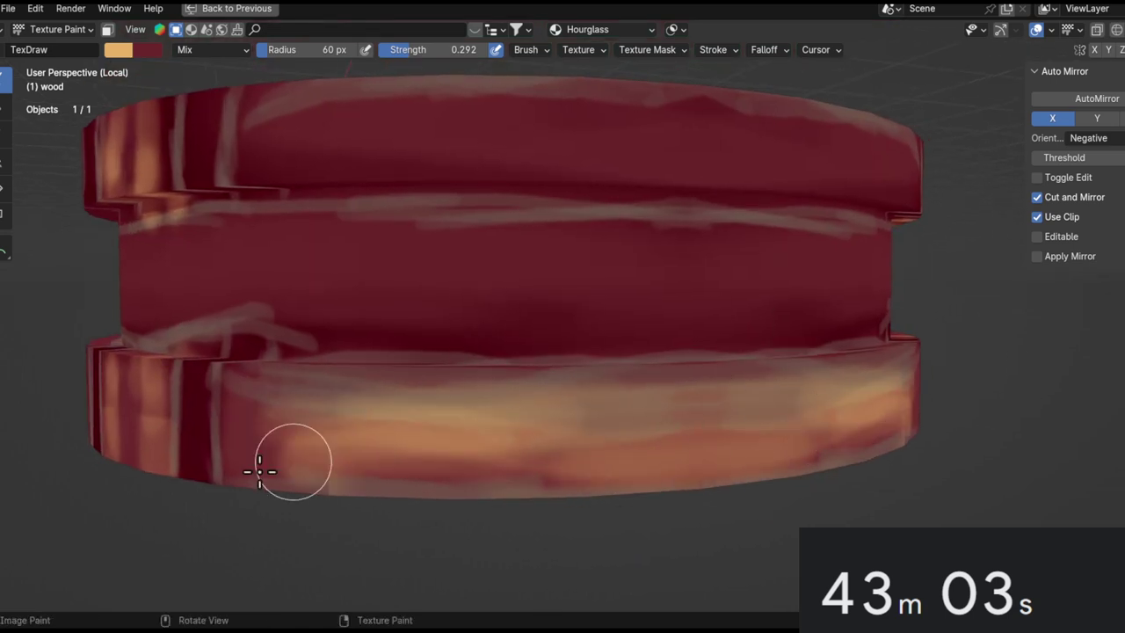
# Reduce the brush radius to 10 px and paint thin golden grain strokes along the outer rim's plain side.
pyautogui.moveTo(322, 424); pyautogui.dragTo(449, 379, button='middle')
pyautogui.moveTo(440, 352)
pyautogui.keyDown('alt'); pyautogui.mouseDown()
pyautogui.moveTo(369, 349)
pyautogui.moveTo(306, 369)
pyautogui.mouseUp(); pyautogui.keyUp('alt')
pyautogui.press('f')
pyautogui.click(279, 391)
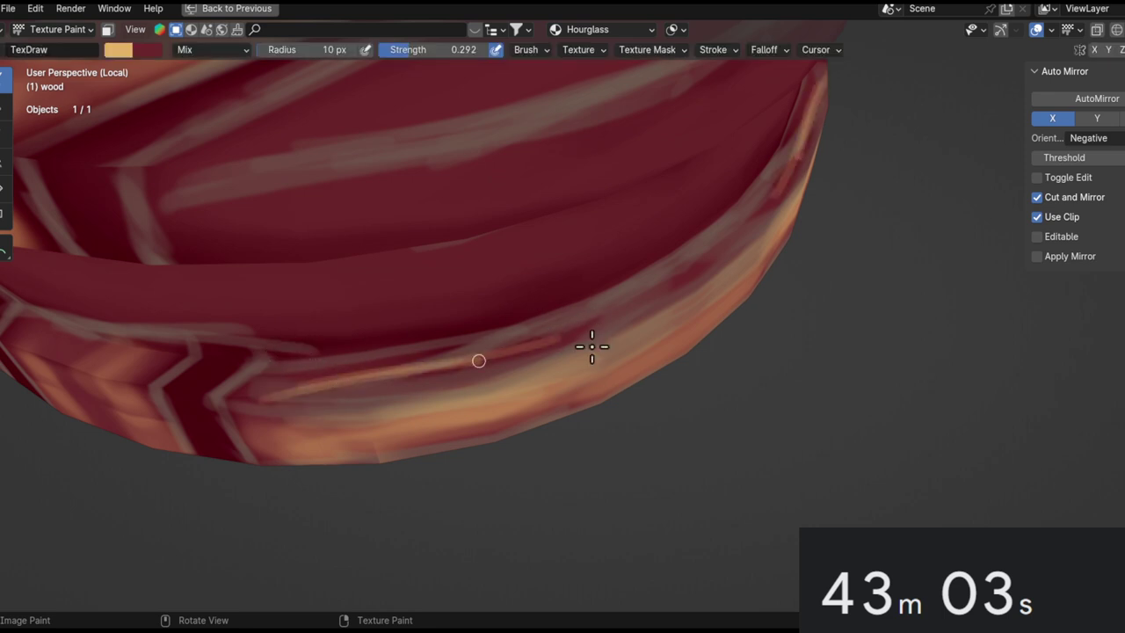
pyautogui.moveTo(375, 384); pyautogui.dragTo(695, 247)
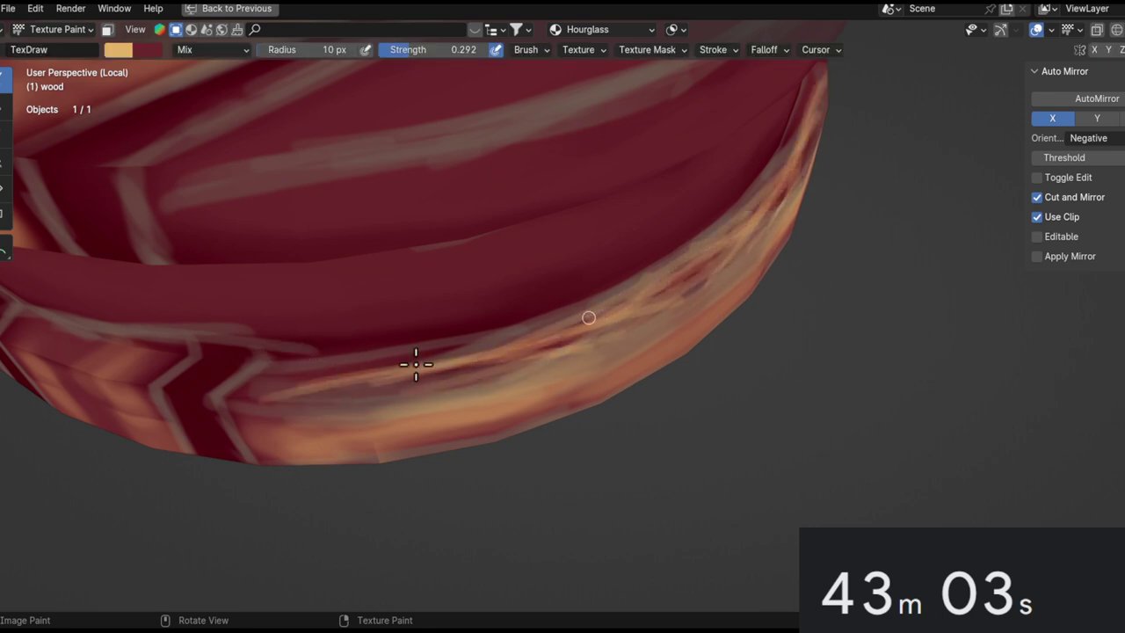
# Paint golden-orange highlights on the rim's middle section between the dark stripes with the 52 px brush.
pyautogui.keyDown('ctrl'); pyautogui.keyDown('alt'); pyautogui.moveTo(682, 300); pyautogui.dragTo(618, 489); pyautogui.keyUp('alt'); pyautogui.keyUp('ctrl')
pyautogui.keyDown('alt'); pyautogui.moveTo(685, 361); pyautogui.dragTo(711, 238); pyautogui.keyUp('alt')
pyautogui.keyDown('alt'); pyautogui.moveTo(647, 303); pyautogui.dragTo(728, 336); pyautogui.keyUp('alt')
pyautogui.keyDown('alt'); pyautogui.moveTo(583, 354); pyautogui.dragTo(871, 289); pyautogui.keyUp('alt')
pyautogui.moveTo(871, 288); pyautogui.dragTo(840, 278, button='middle')
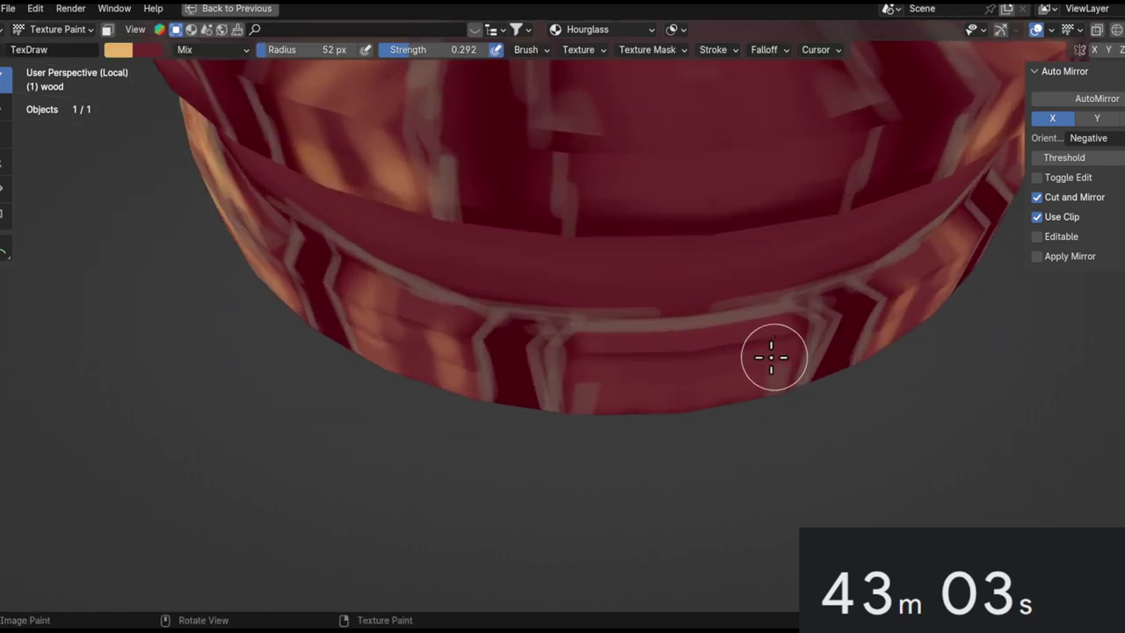
pyautogui.moveTo(772, 357); pyautogui.dragTo(705, 357)
pyautogui.moveTo(719, 378); pyautogui.dragTo(691, 364, button='middle')
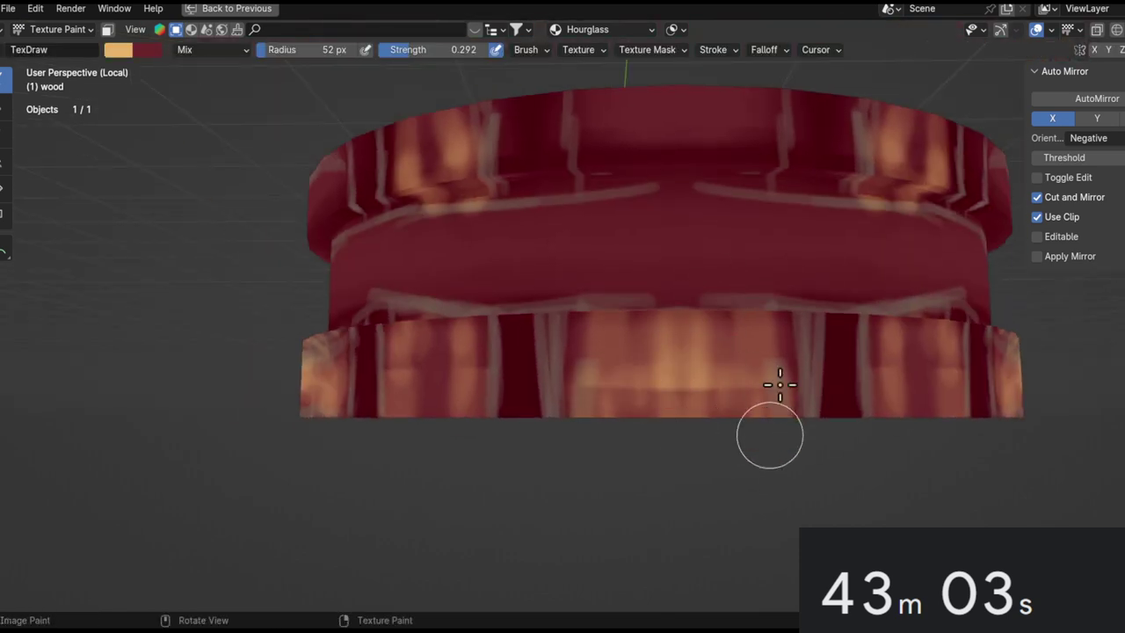
# Paint golden-orange grain highlights over the centre of the wood disc's round face with the 52 px brush.
pyautogui.moveTo(779, 382); pyautogui.dragTo(768, 339, button='middle')
pyautogui.moveTo(717, 423)
pyautogui.mouseDown(button='middle')
pyautogui.moveTo(747, 457)
pyautogui.moveTo(748, 477)
pyautogui.moveTo(718, 577)
pyautogui.mouseUp(button='middle')
pyautogui.keyDown('ctrl'); pyautogui.moveTo(744, 522); pyautogui.dragTo(746, 254, button='middle'); pyautogui.keyUp('ctrl')
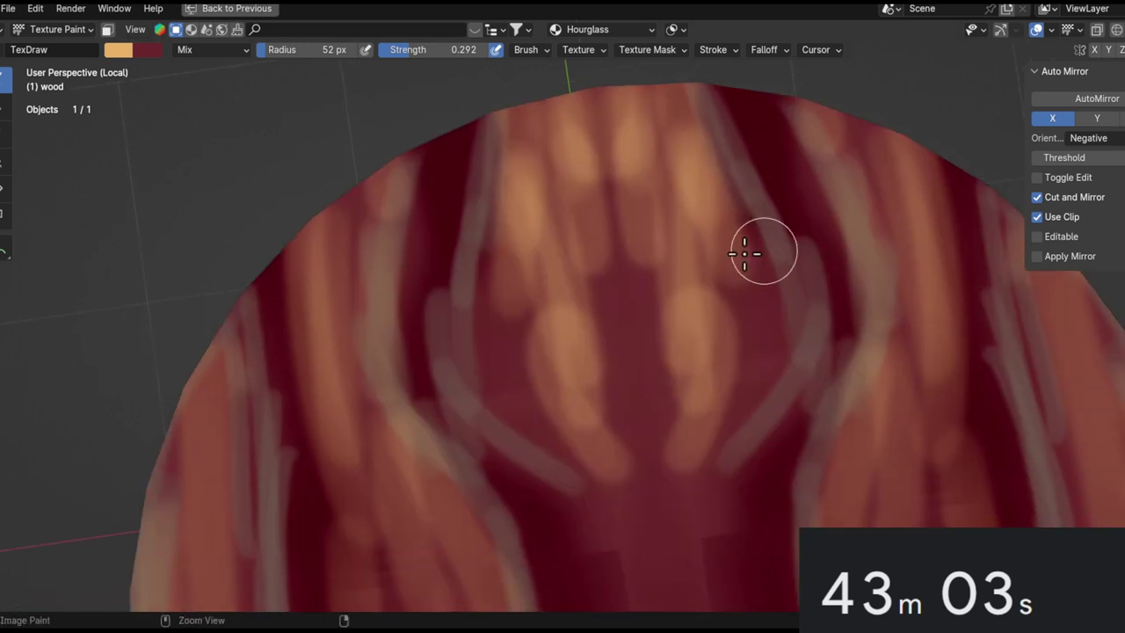
pyautogui.moveTo(684, 424); pyautogui.dragTo(654, 481)
pyautogui.keyDown('shift'); pyautogui.moveTo(690, 290); pyautogui.dragTo(662, 139, button='middle'); pyautogui.keyUp('shift')
pyautogui.moveTo(722, 219)
pyautogui.mouseDown()
pyautogui.moveTo(635, 341)
pyautogui.moveTo(703, 562)
pyautogui.mouseUp()
pyautogui.moveTo(695, 442); pyautogui.dragTo(721, 562)
pyautogui.moveTo(749, 562); pyautogui.dragTo(755, 351)
pyautogui.moveTo(773, 263); pyautogui.dragTo(725, 518)
pyautogui.moveTo(720, 263); pyautogui.dragTo(741, 562)
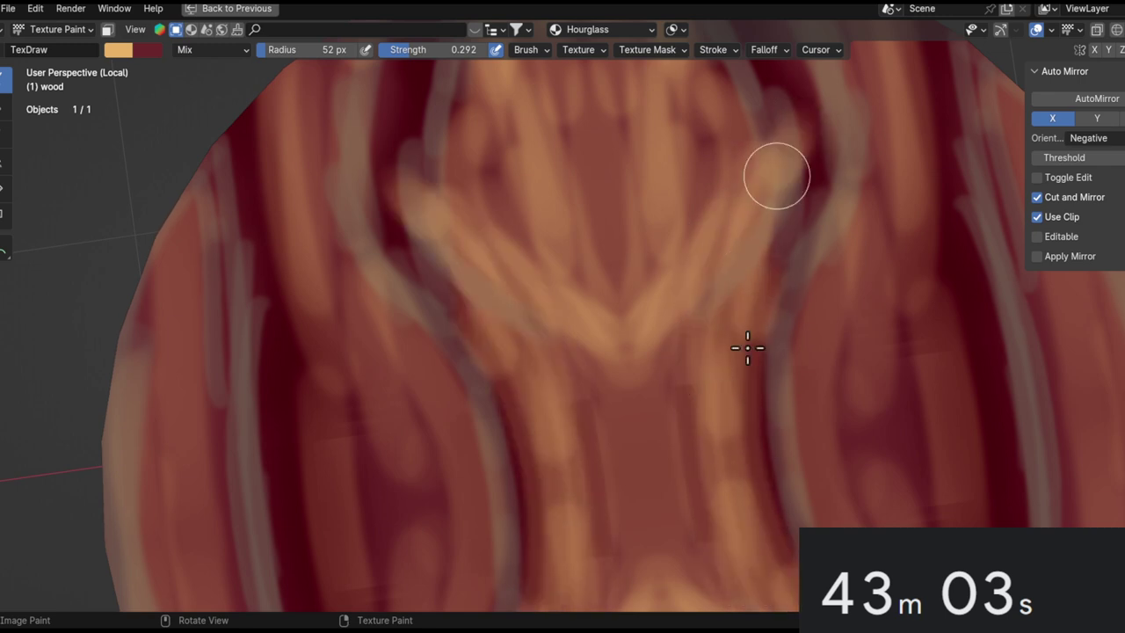
pyautogui.moveTo(791, 202); pyautogui.dragTo(746, 369)
# Paint a soft golden-orange band around the wood disc's recessed middle section.
pyautogui.keyDown('ctrl'); pyautogui.keyDown('alt'); pyautogui.moveTo(753, 289); pyautogui.dragTo(746, 565); pyautogui.keyUp('alt'); pyautogui.keyUp('ctrl')
pyautogui.keyDown('alt'); pyautogui.moveTo(746, 386); pyautogui.dragTo(775, 361); pyautogui.keyUp('alt')
pyautogui.moveTo(776, 363)
pyautogui.mouseDown(button='middle')
pyautogui.moveTo(728, 314)
pyautogui.moveTo(706, 360)
pyautogui.moveTo(671, 303)
pyautogui.moveTo(715, 126)
pyautogui.moveTo(516, 328)
pyautogui.mouseUp(button='middle')
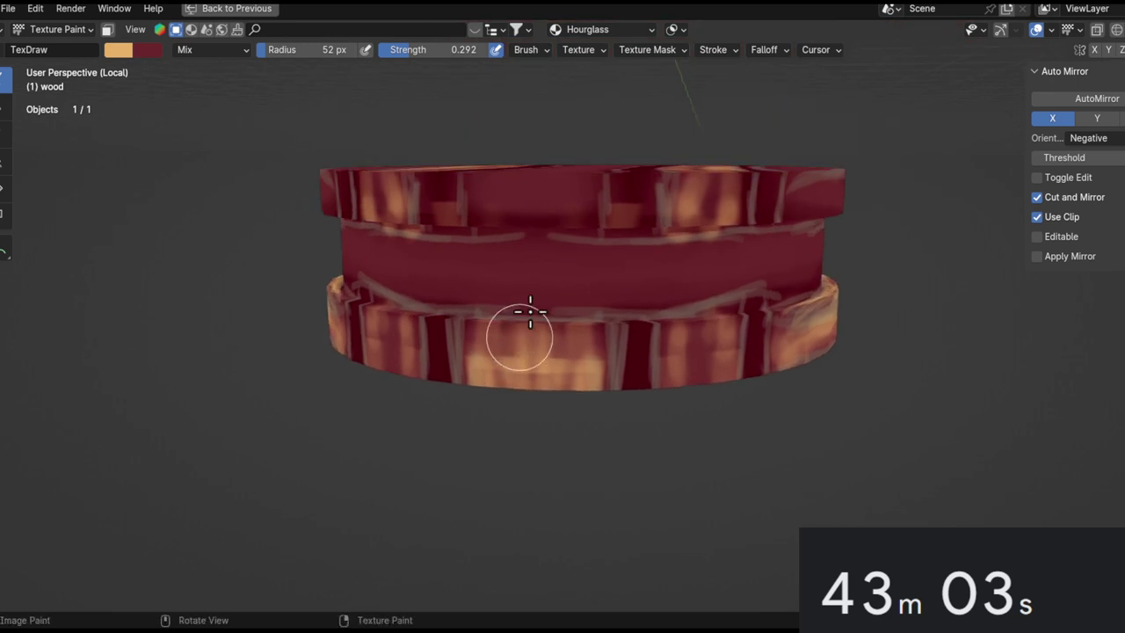
pyautogui.moveTo(792, 270); pyautogui.dragTo(654, 276, button='middle')
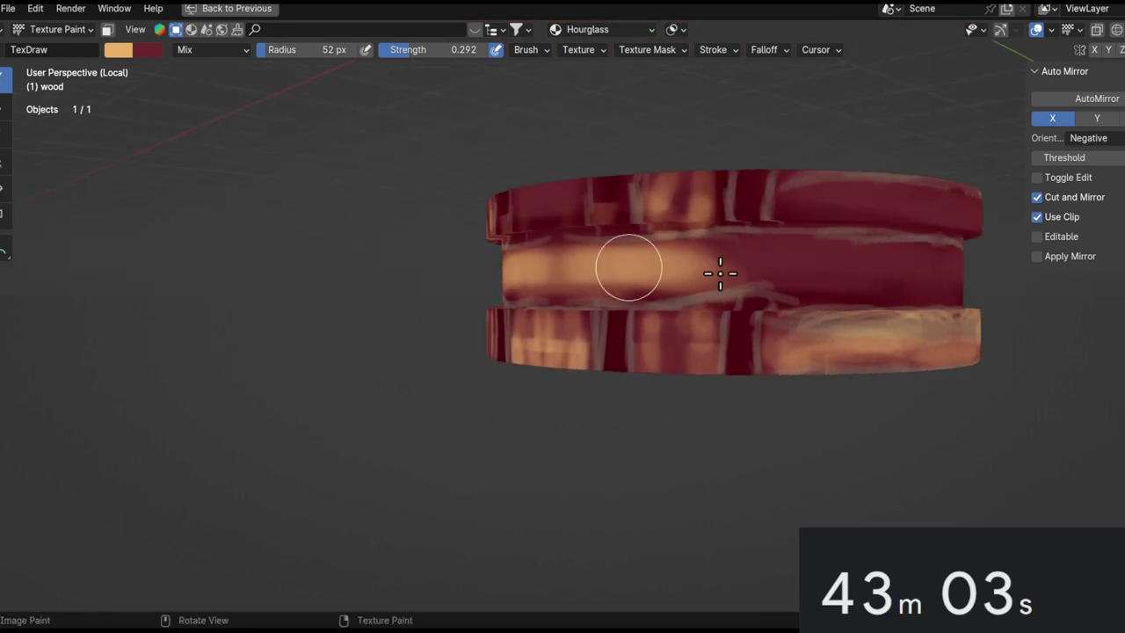
pyautogui.moveTo(964, 270)
pyautogui.mouseDown(button='middle')
pyautogui.moveTo(773, 276)
pyautogui.moveTo(828, 276)
pyautogui.mouseUp(button='middle')
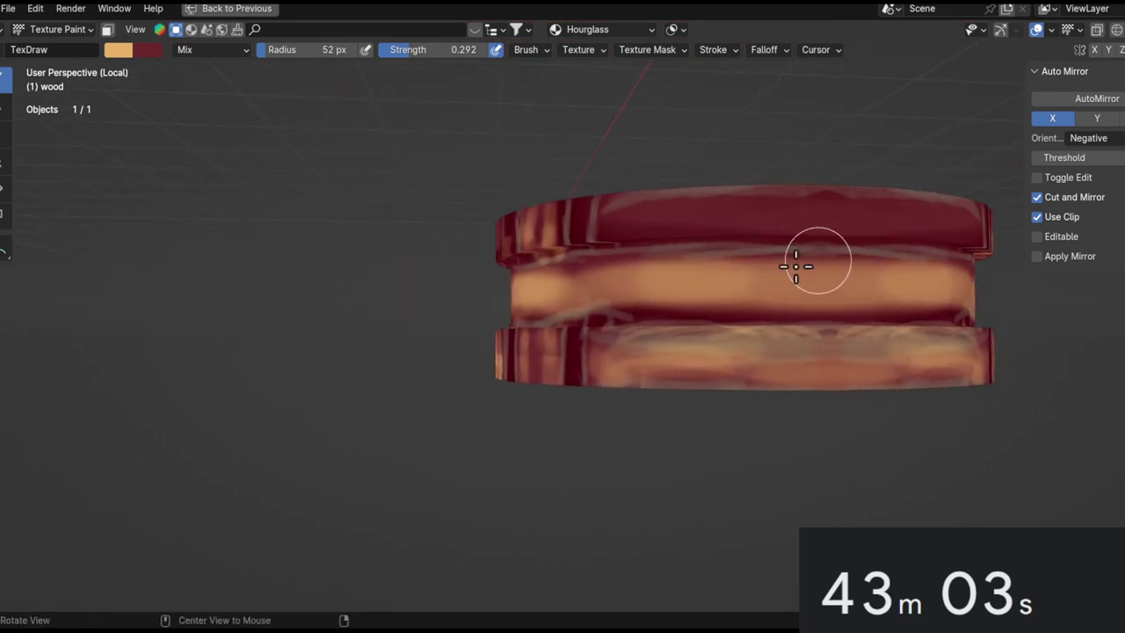
# Brush golden-orange highlights onto the round face's outer segment and the plain side panel of the adjacent rim.
pyautogui.scroll(-6, 803, 272)
pyautogui.scroll(7, 791, 281)
pyautogui.moveTo(761, 203); pyautogui.dragTo(672, 303, button='middle')
pyautogui.moveTo(672, 304)
pyautogui.keyDown('shift'); pyautogui.mouseDown(button='middle')
pyautogui.moveTo(614, 153)
pyautogui.moveTo(510, 267)
pyautogui.mouseUp(button='middle'); pyautogui.keyUp('shift')
pyautogui.moveTo(926, 147); pyautogui.dragTo(930, 138)
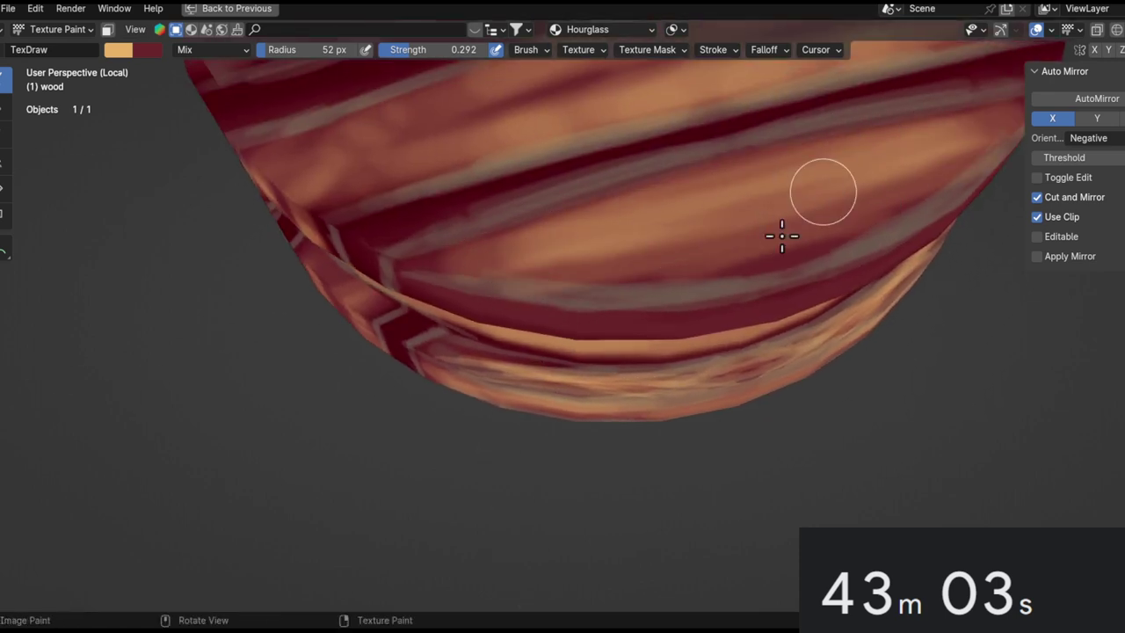
pyautogui.moveTo(743, 220); pyautogui.dragTo(603, 141, button='middle')
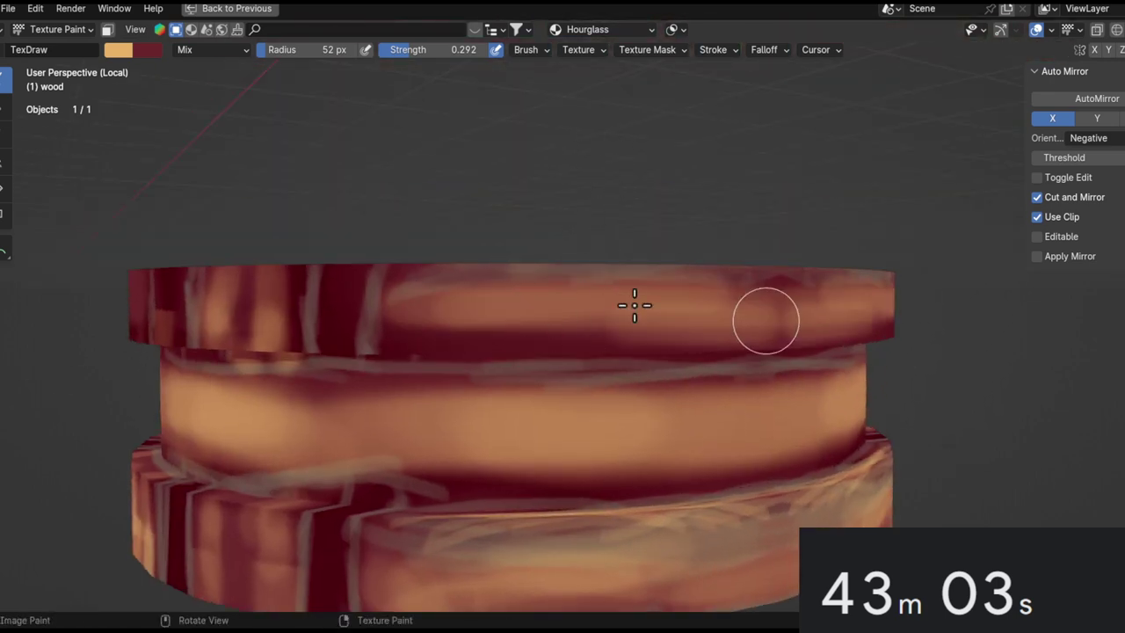
pyautogui.keyDown('ctrl'); pyautogui.keyDown('alt'); pyautogui.moveTo(782, 289); pyautogui.dragTo(710, 604); pyautogui.keyUp('alt'); pyautogui.keyUp('ctrl')
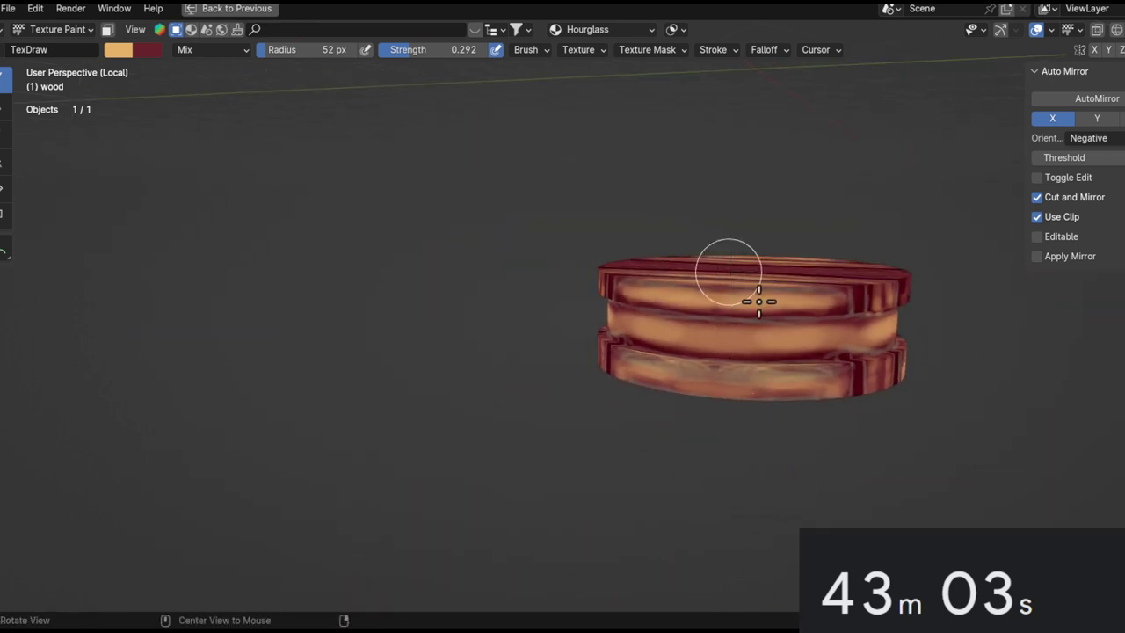
# Fill the face's central stripe and the adjoining rim panels between the dark stripes with soft golden-orange highlights.
pyautogui.keyDown('alt'); pyautogui.moveTo(761, 304); pyautogui.dragTo(729, 360); pyautogui.keyUp('alt')
pyautogui.keyDown('alt'); pyautogui.keyDown('shift'); pyautogui.moveTo(587, 172); pyautogui.dragTo(592, 372); pyautogui.keyUp('shift'); pyautogui.keyUp('alt')
pyautogui.moveTo(591, 373); pyautogui.dragTo(523, 316, button='middle')
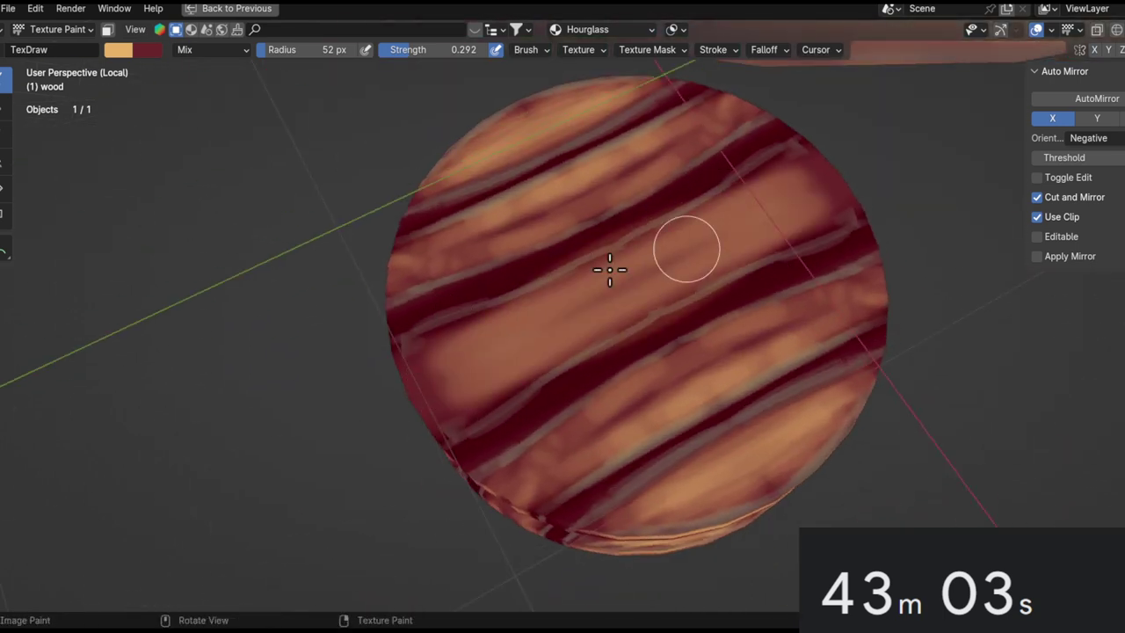
pyautogui.moveTo(803, 156)
pyautogui.mouseDown(button='middle')
pyautogui.moveTo(691, 150)
pyautogui.moveTo(658, 257)
pyautogui.moveTo(690, 181)
pyautogui.mouseUp(button='middle')
pyautogui.moveTo(744, 226)
pyautogui.mouseDown(button='middle')
pyautogui.moveTo(665, 334)
pyautogui.moveTo(670, 293)
pyautogui.moveTo(645, 277)
pyautogui.moveTo(655, 289)
pyautogui.mouseUp(button='middle')
pyautogui.moveTo(661, 331); pyautogui.dragTo(559, 341)
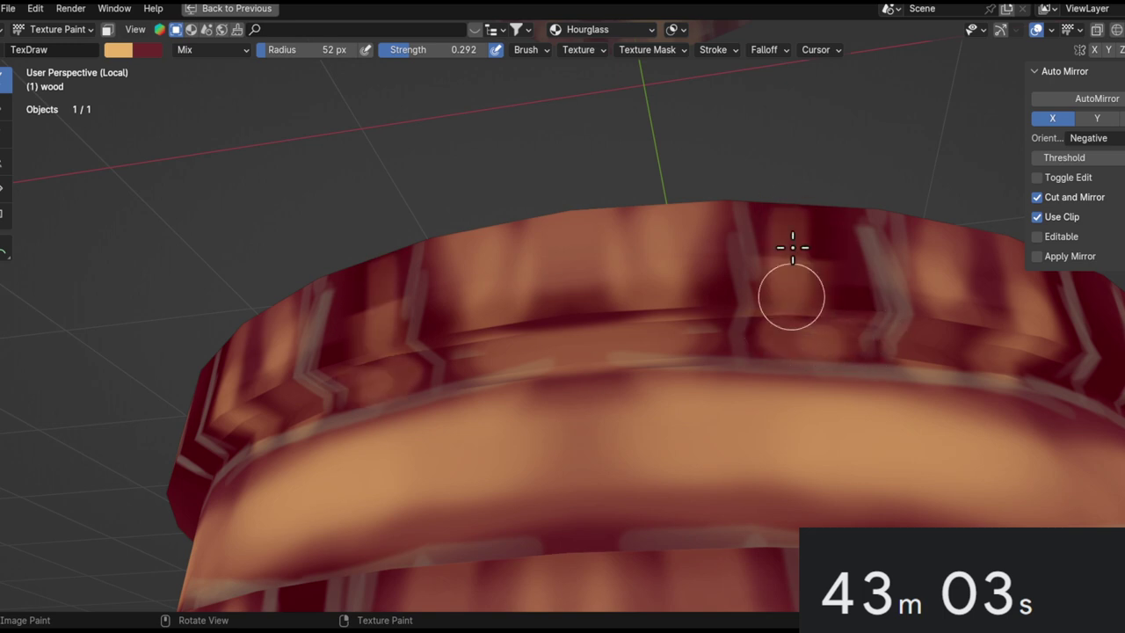
pyautogui.moveTo(820, 276)
pyautogui.mouseDown(button='middle')
pyautogui.moveTo(843, 442)
pyautogui.moveTo(851, 173)
pyautogui.moveTo(701, 377)
pyautogui.mouseUp(button='middle')
pyautogui.moveTo(701, 374); pyautogui.dragTo(691, 202)
pyautogui.hotkey('ctrl', 'z')
pyautogui.hotkey('ctrl', 'z')
pyautogui.hotkey('ctrl', 'z')
# Touch up the wood discs with a few remaining golden-orange highlight strokes.
pyautogui.moveTo(692, 260)
pyautogui.keyDown('ctrl'); pyautogui.mouseDown(button='middle')
pyautogui.moveTo(691, 429)
pyautogui.moveTo(654, 487)
pyautogui.moveTo(543, 295)
pyautogui.moveTo(557, 321)
pyautogui.moveTo(539, 421)
pyautogui.moveTo(553, 401)
pyautogui.moveTo(556, 215)
pyautogui.mouseUp(button='middle'); pyautogui.keyUp('ctrl')
pyautogui.moveTo(549, 294)
pyautogui.keyDown('shift'); pyautogui.mouseDown(button='middle')
pyautogui.moveTo(501, 344)
pyautogui.moveTo(491, 240)
pyautogui.mouseUp(button='middle'); pyautogui.keyUp('shift')
pyautogui.moveTo(494, 337)
pyautogui.mouseDown()
pyautogui.moveTo(519, 364)
pyautogui.moveTo(406, 296)
pyautogui.moveTo(500, 349)
pyautogui.mouseUp()
pyautogui.keyDown('ctrl'); pyautogui.moveTo(570, 279); pyautogui.dragTo(524, 528, button='middle'); pyautogui.keyUp('ctrl')
pyautogui.moveTo(567, 432); pyautogui.dragTo(614, 213, button='middle')
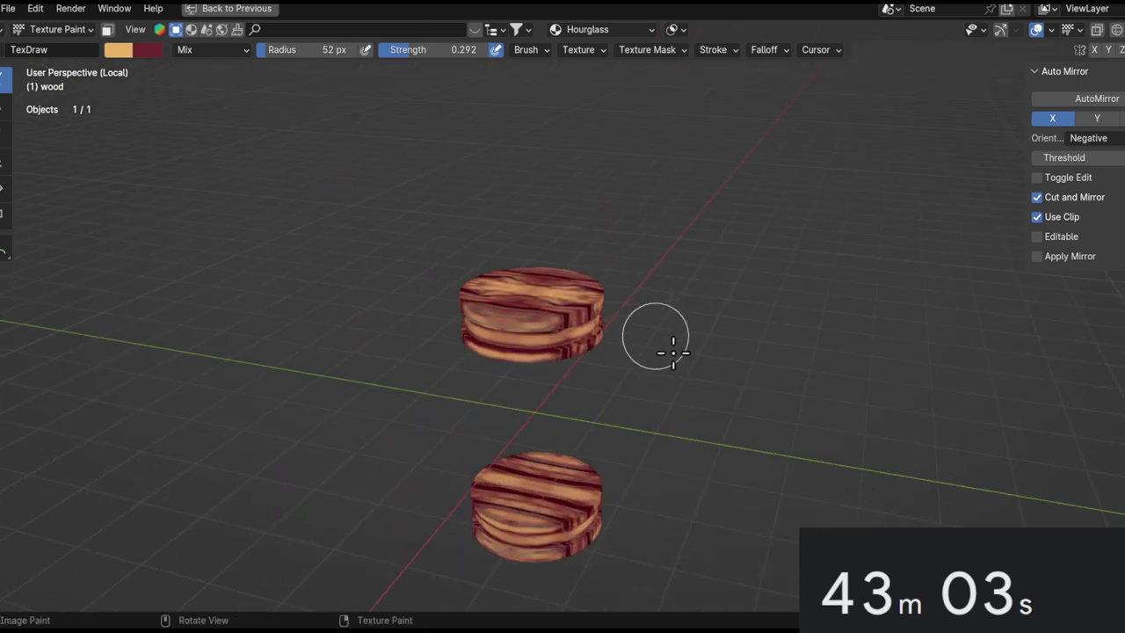
pyautogui.keyDown('ctrl'); pyautogui.keyDown('alt'); pyautogui.moveTo(673, 353); pyautogui.dragTo(650, 237); pyautogui.keyUp('alt'); pyautogui.keyUp('ctrl')
pyautogui.keyDown('alt'); pyautogui.moveTo(615, 298); pyautogui.dragTo(765, 457); pyautogui.keyUp('alt')
pyautogui.keyDown('ctrl'); pyautogui.keyDown('alt'); pyautogui.moveTo(835, 279); pyautogui.dragTo(818, 220); pyautogui.keyUp('alt'); pyautogui.keyUp('ctrl')
pyautogui.keyDown('alt'); pyautogui.keyDown('shift'); pyautogui.moveTo(781, 312); pyautogui.dragTo(523, 325); pyautogui.keyUp('shift'); pyautogui.keyUp('alt')
pyautogui.moveTo(706, 316)
pyautogui.mouseDown()
pyautogui.moveTo(610, 394)
pyautogui.moveTo(786, 236)
pyautogui.moveTo(761, 440)
pyautogui.moveTo(708, 477)
pyautogui.moveTo(715, 407)
pyautogui.moveTo(660, 372)
pyautogui.moveTo(585, 387)
pyautogui.moveTo(683, 381)
pyautogui.moveTo(690, 510)
pyautogui.moveTo(743, 337)
pyautogui.moveTo(691, 548)
pyautogui.moveTo(740, 454)
pyautogui.moveTo(658, 284)
pyautogui.moveTo(693, 276)
pyautogui.moveTo(679, 358)
pyautogui.moveTo(638, 381)
pyautogui.moveTo(647, 313)
pyautogui.moveTo(612, 510)
pyautogui.moveTo(694, 336)
pyautogui.mouseUp()
# Leave the isolated view and switch texture painting to the gold pillars.
pyautogui.press('KP_Divide')
pyautogui.keyDown('alt'); pyautogui.moveTo(678, 299); pyautogui.dragTo(621, 547); pyautogui.keyUp('alt')
pyautogui.hotkey('alt', 'q')
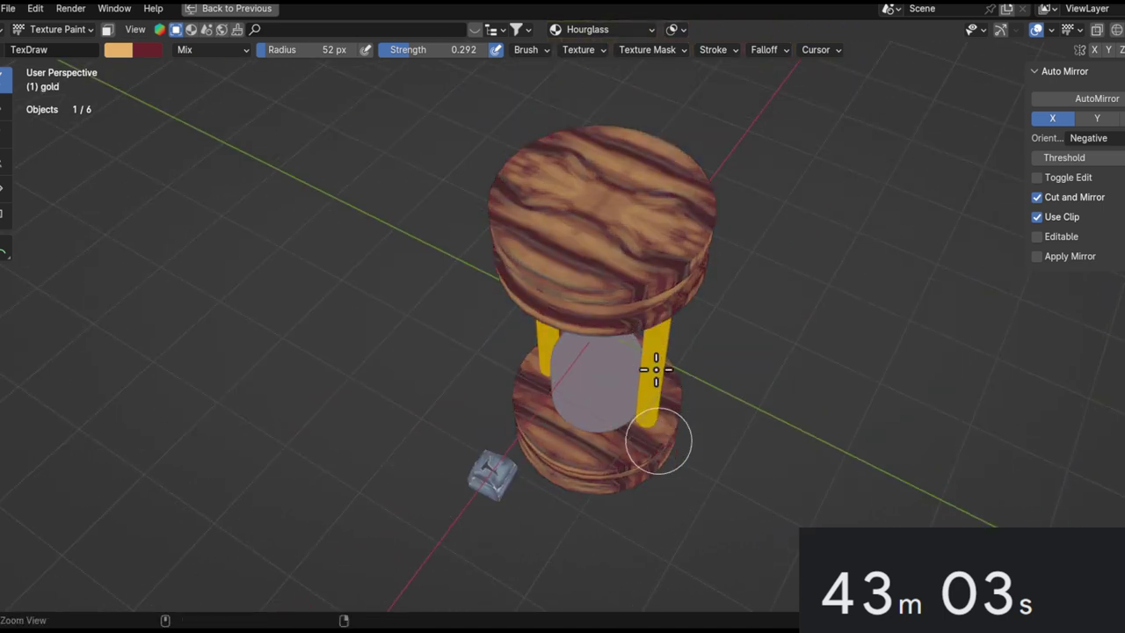
pyautogui.keyDown('ctrl'); pyautogui.keyDown('alt'); pyautogui.moveTo(658, 440); pyautogui.dragTo(659, 358); pyautogui.keyUp('alt'); pyautogui.keyUp('ctrl')
pyautogui.keyDown('alt'); pyautogui.moveTo(642, 369); pyautogui.dragTo(583, 319); pyautogui.keyUp('alt')
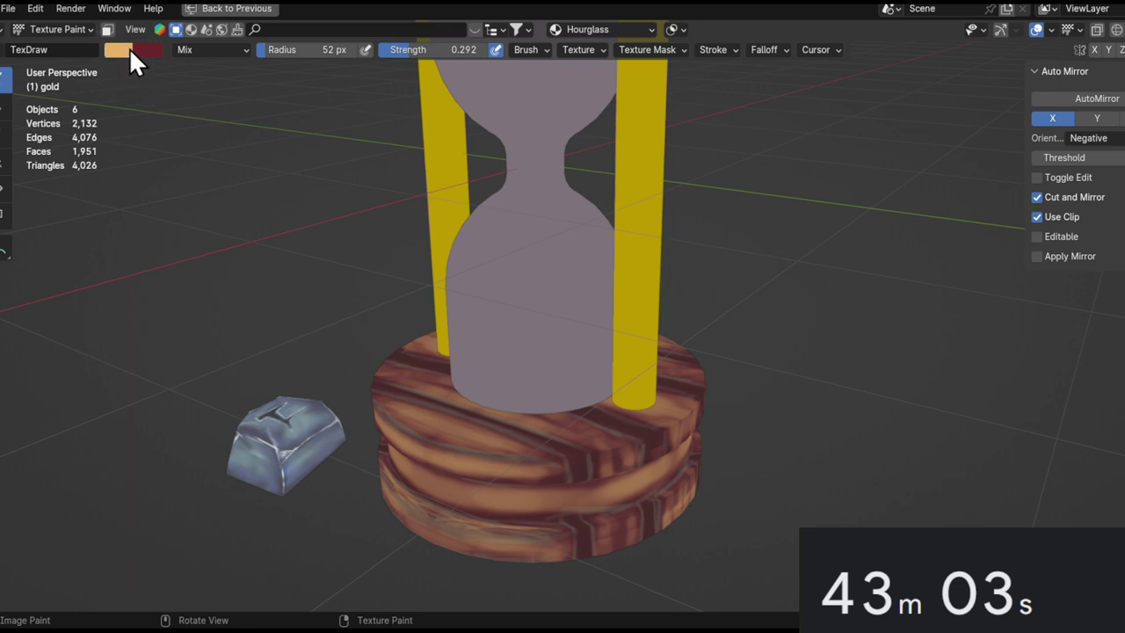
# Change the brush colour to orange and paint the middle portion of the yellow pillars, leaving their ends yellow.
pyautogui.click(128, 49)
pyautogui.keyDown('alt'); pyautogui.moveTo(678, 276); pyautogui.dragTo(572, 201); pyautogui.keyUp('alt')
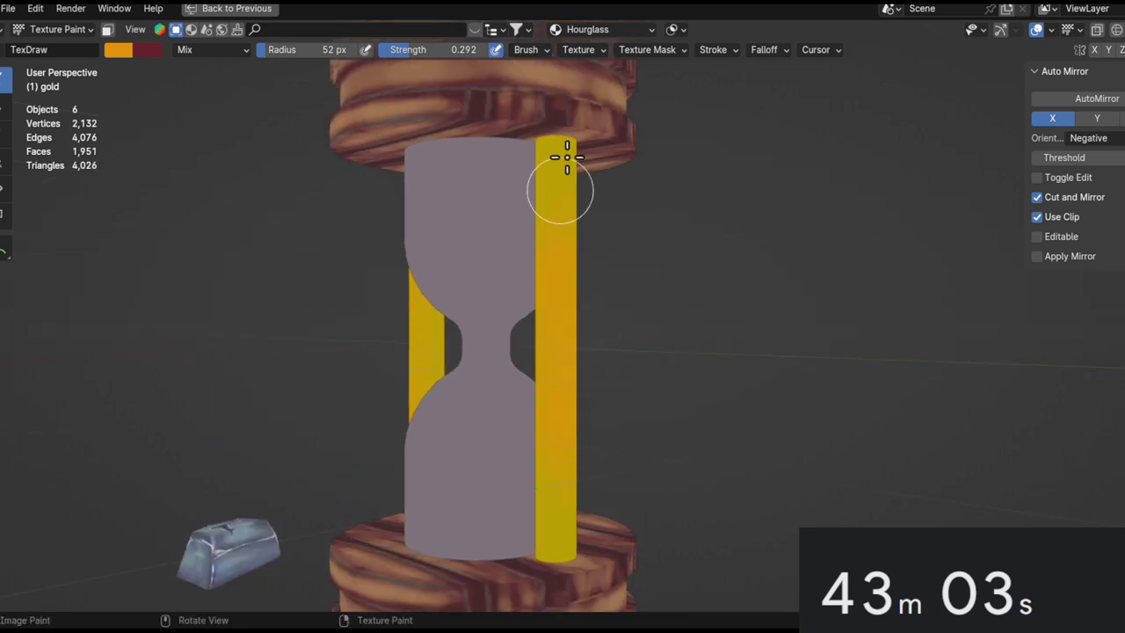
pyautogui.moveTo(567, 160); pyautogui.dragTo(505, 174, button='middle')
pyautogui.moveTo(586, 409); pyautogui.dragTo(506, 457, button='middle')
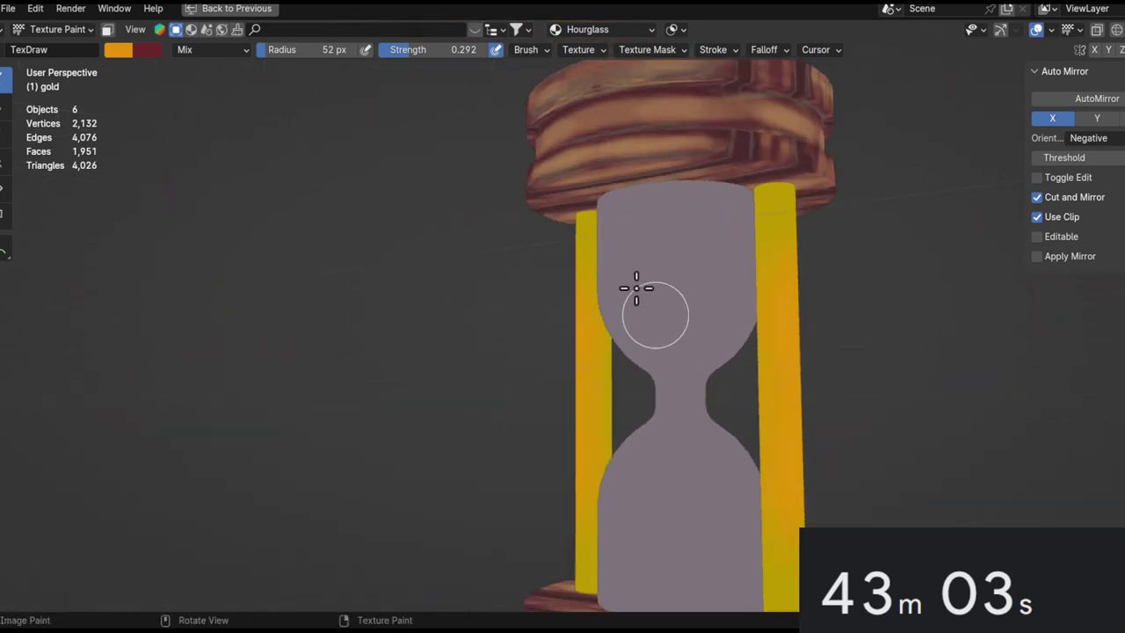
pyautogui.keyDown('alt'); pyautogui.moveTo(587, 387); pyautogui.dragTo(801, 261); pyautogui.keyUp('alt')
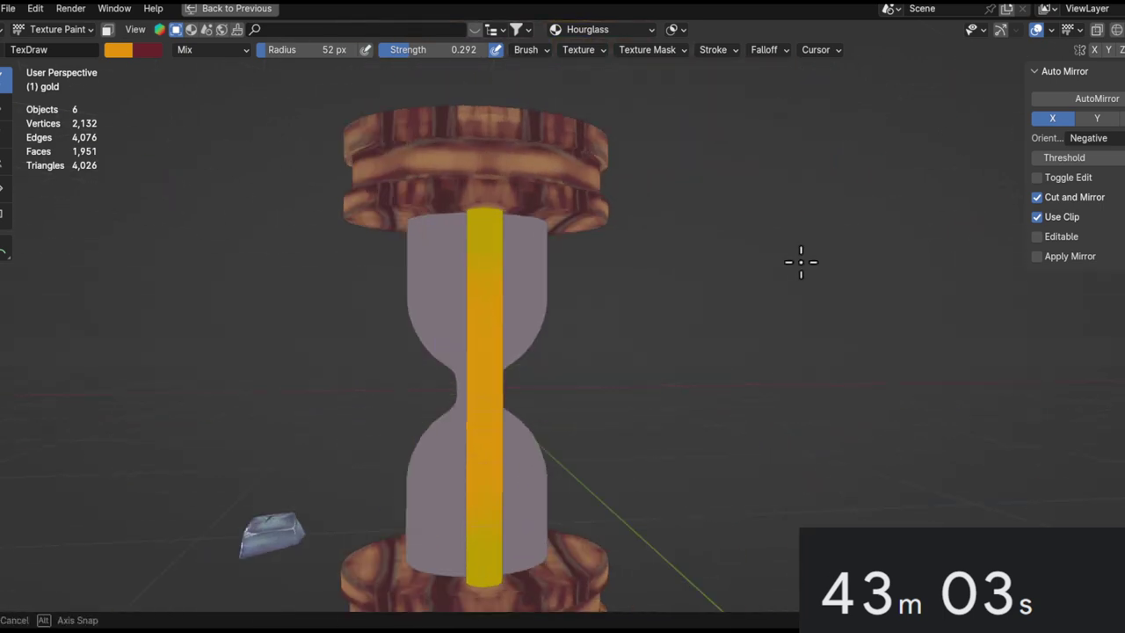
# Set the brush to Multiply blending with a 126 px radius and darken the pillars' upper and lower ends to deep orange.
pyautogui.click(224, 50)
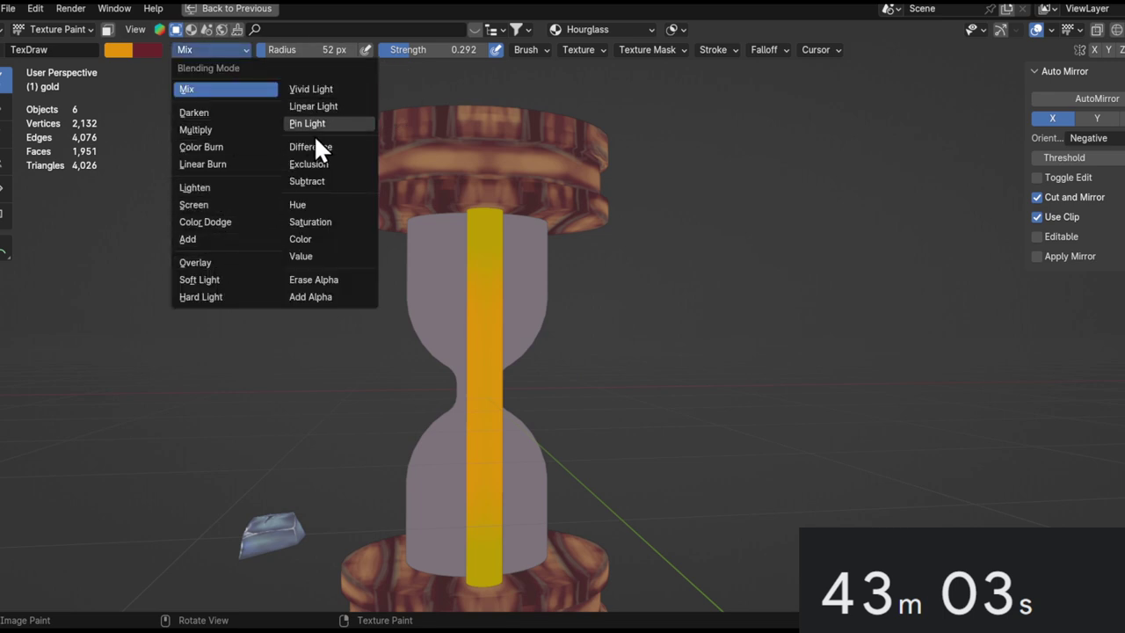
pyautogui.click(208, 129)
pyautogui.scroll(2, 546, 235)
pyautogui.keyDown('alt'); pyautogui.moveTo(542, 235); pyautogui.dragTo(606, 241); pyautogui.keyUp('alt')
pyautogui.press('f')
pyautogui.click(590, 274)
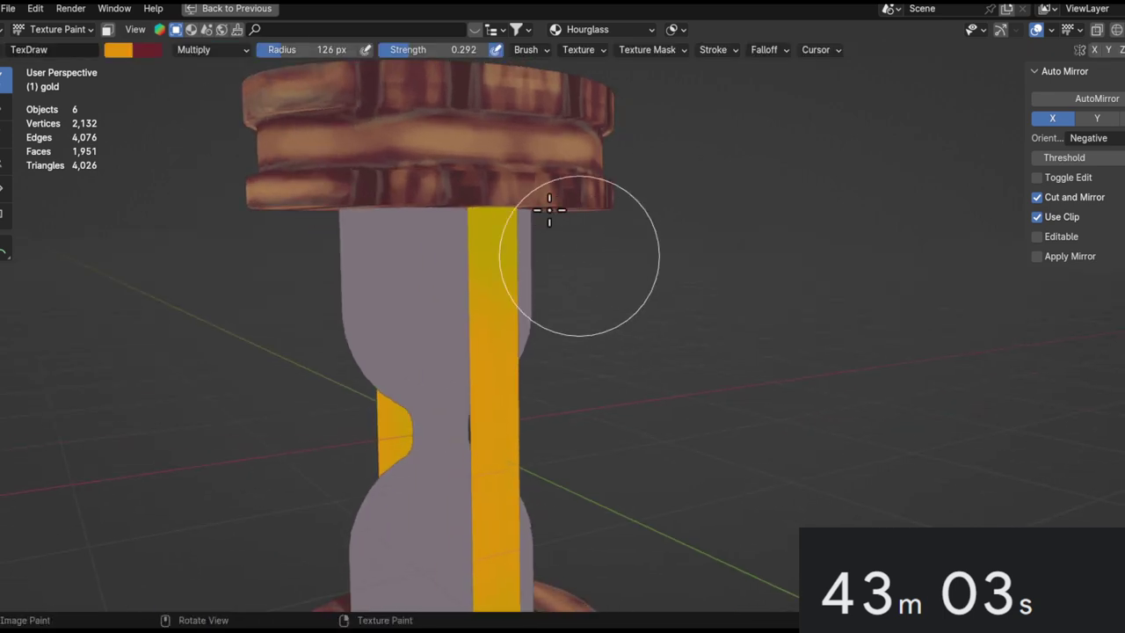
pyautogui.keyDown('alt'); pyautogui.moveTo(498, 240); pyautogui.dragTo(567, 191); pyautogui.keyUp('alt')
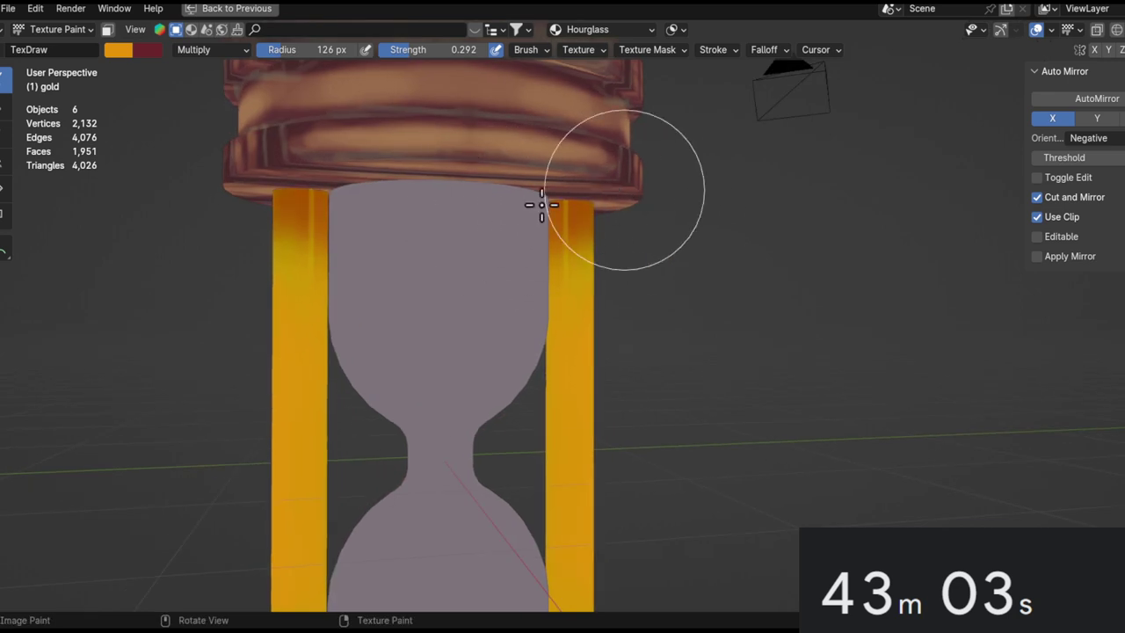
pyautogui.keyDown('alt'); pyautogui.moveTo(587, 235); pyautogui.dragTo(704, 180); pyautogui.keyUp('alt')
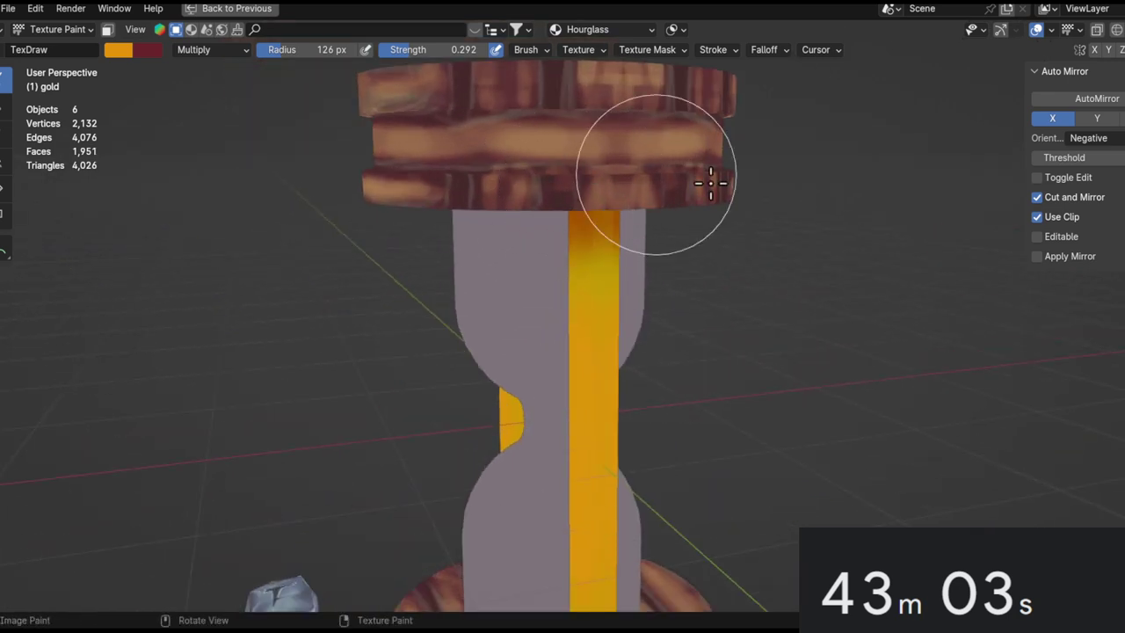
pyautogui.moveTo(632, 236)
pyautogui.keyDown('alt'); pyautogui.mouseDown()
pyautogui.moveTo(694, 188)
pyautogui.moveTo(670, 51)
pyautogui.moveTo(694, 503)
pyautogui.moveTo(791, 357)
pyautogui.moveTo(289, 167)
pyautogui.mouseUp(); pyautogui.keyUp('alt')
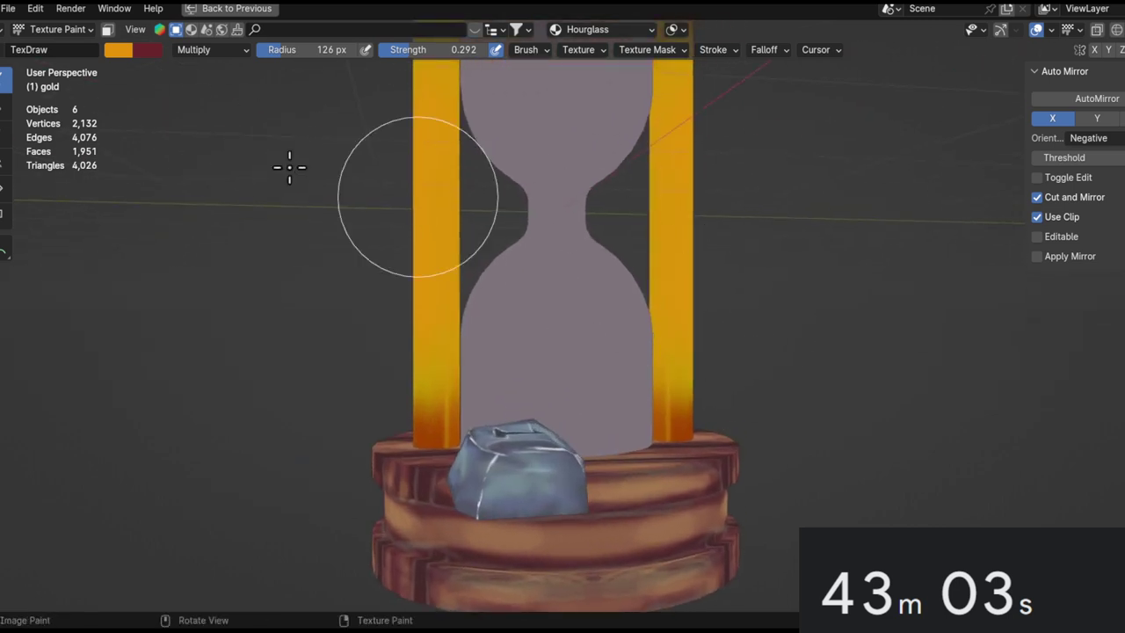
# Smear the orange gradient at the pillars' lower ends with the 126 px Smear brush at 0.607 strength.
pyautogui.click(6, 132)
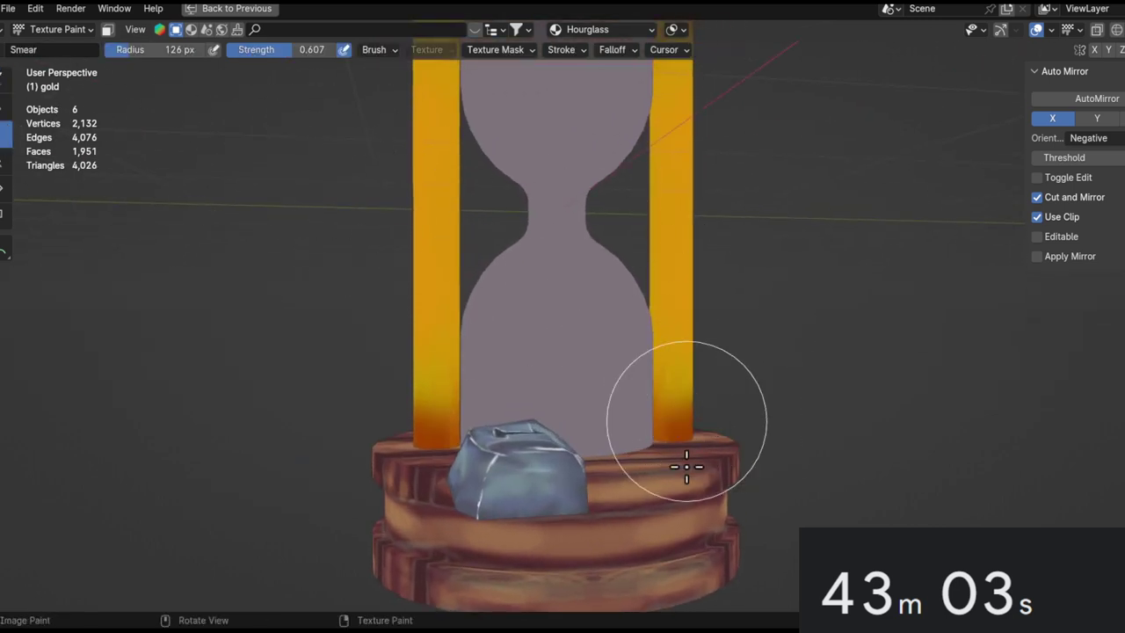
pyautogui.keyDown('alt'); pyautogui.moveTo(532, 474); pyautogui.dragTo(629, 437); pyautogui.keyUp('alt')
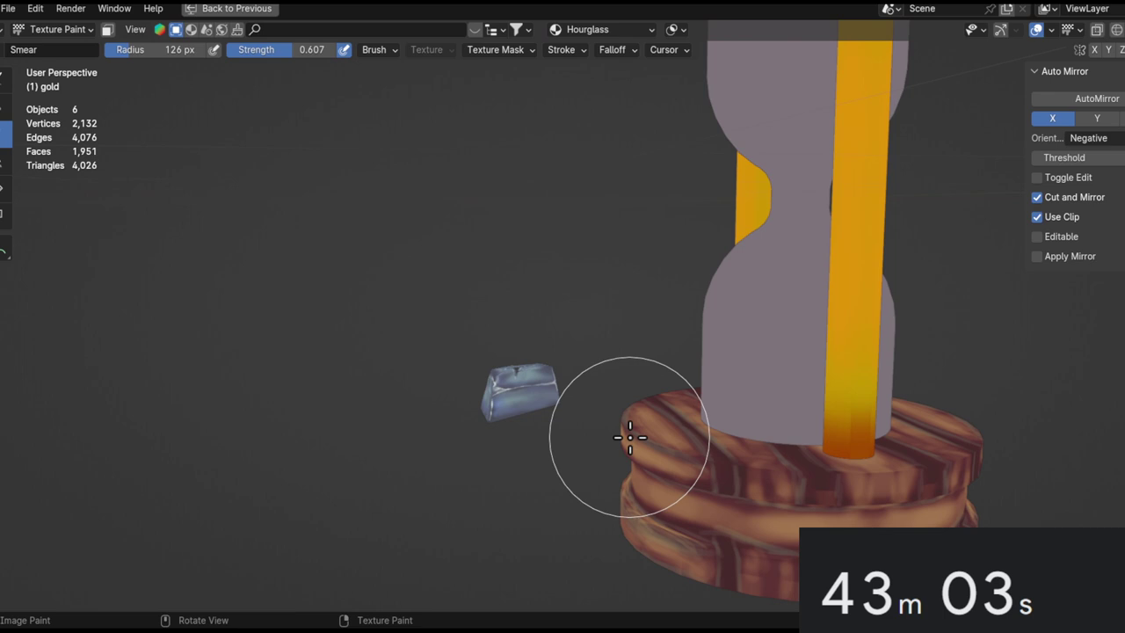
pyautogui.moveTo(906, 403)
pyautogui.keyDown('alt'); pyautogui.mouseDown()
pyautogui.moveTo(882, 382)
pyautogui.moveTo(753, 392)
pyautogui.moveTo(712, 381)
pyautogui.mouseUp(); pyautogui.keyUp('alt')
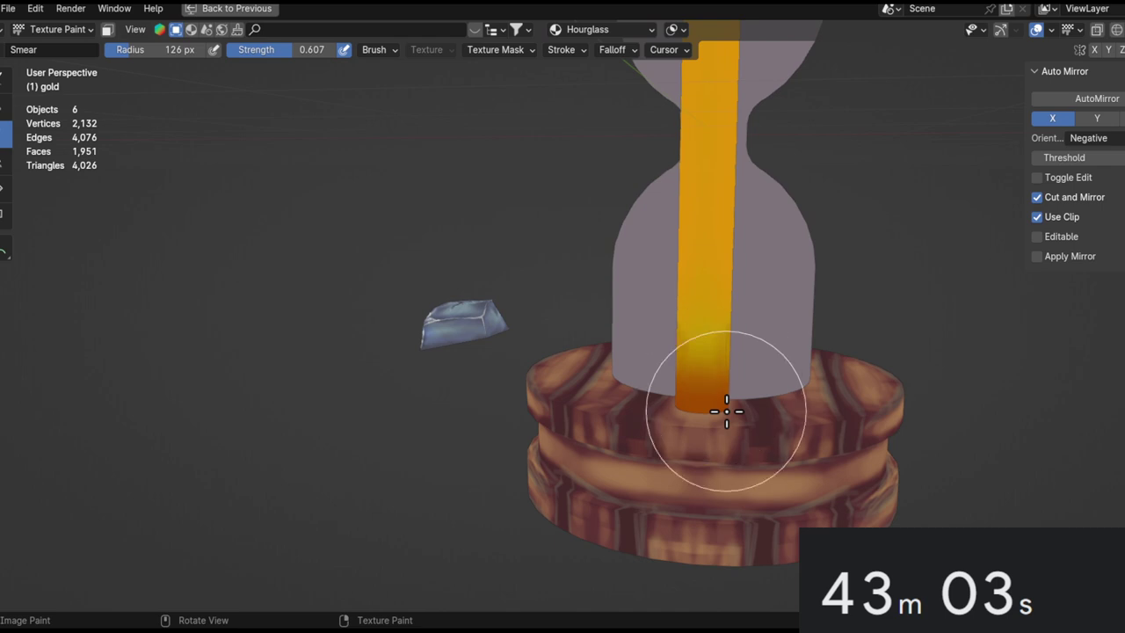
pyautogui.keyDown('alt'); pyautogui.moveTo(726, 410); pyautogui.dragTo(718, 381); pyautogui.keyUp('alt')
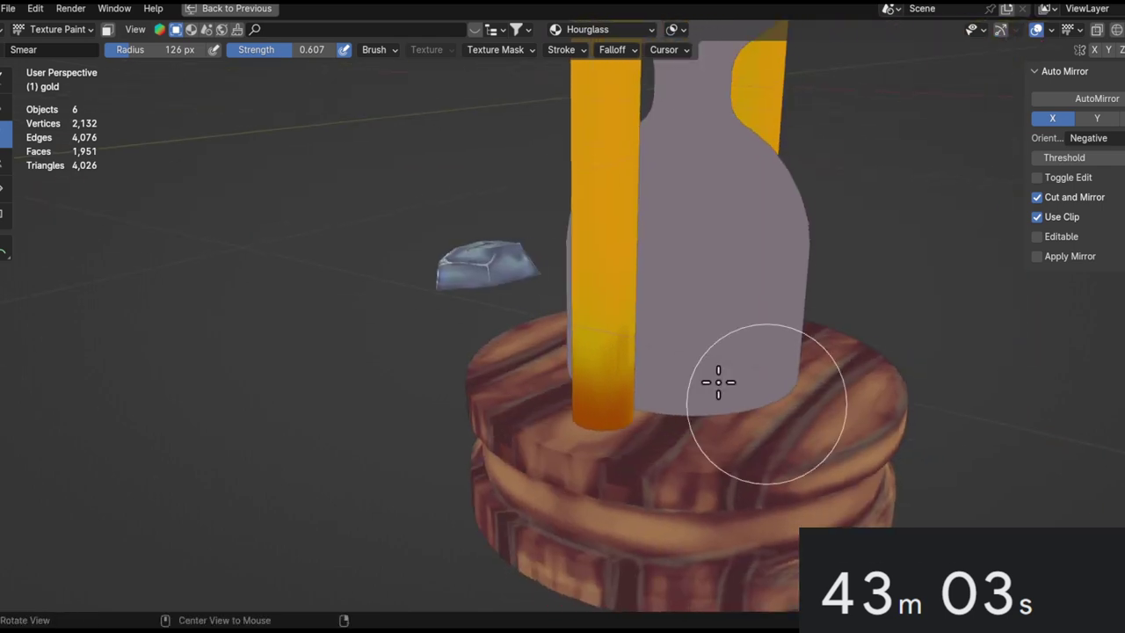
pyautogui.keyDown('alt'); pyautogui.moveTo(632, 346); pyautogui.dragTo(734, 431); pyautogui.keyUp('alt')
pyautogui.scroll(6, 603, 326)
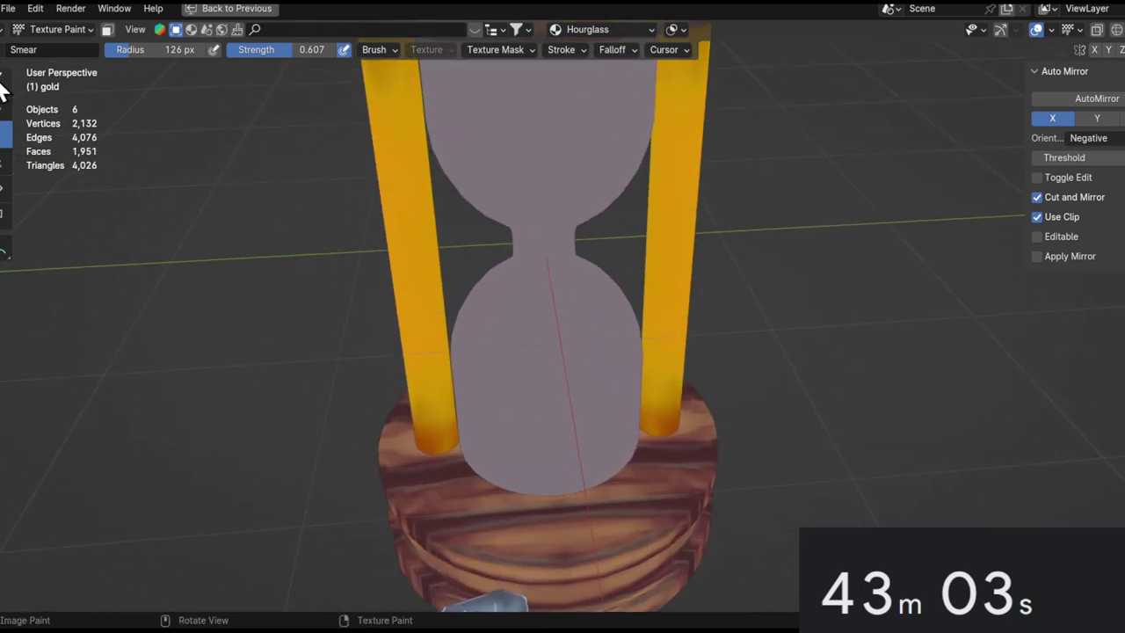
# Return to the Draw brush, swap to dark red, set the radius to 41 px, and paint a diagonal dark band near the pillars' base.
pyautogui.click(5, 91)
pyautogui.press('f')
pyautogui.click(652, 367)
pyautogui.press('x')
pyautogui.scroll(4, 653, 396)
pyautogui.keyDown('alt'); pyautogui.moveTo(655, 386); pyautogui.dragTo(688, 282); pyautogui.keyUp('alt')
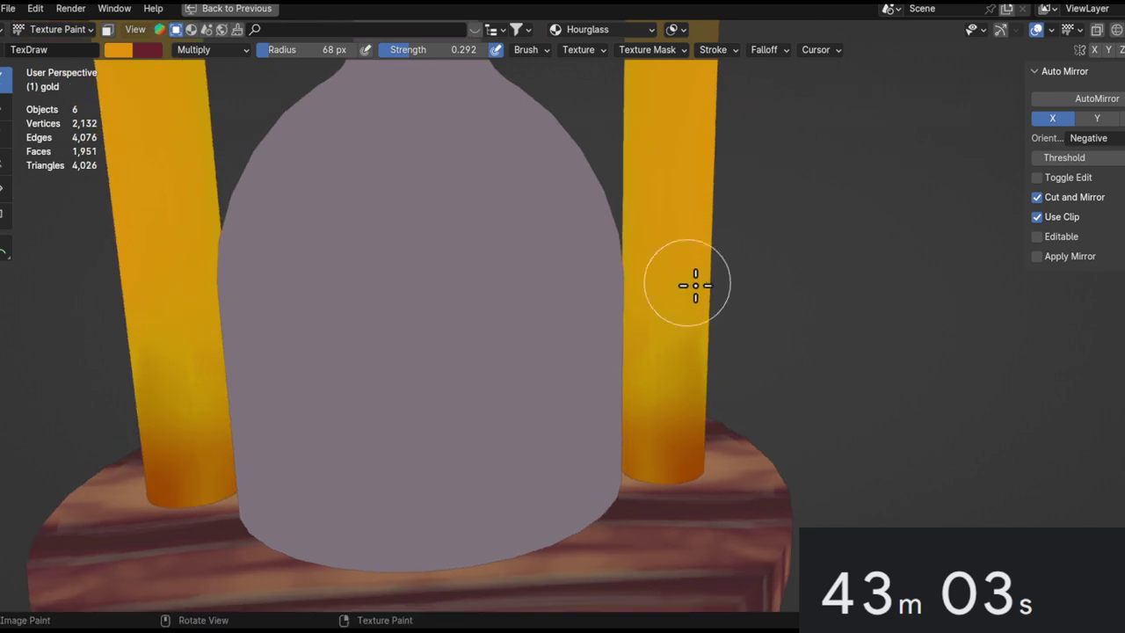
pyautogui.press('f')
pyautogui.click(690, 316)
pyautogui.scroll(1, 673, 386)
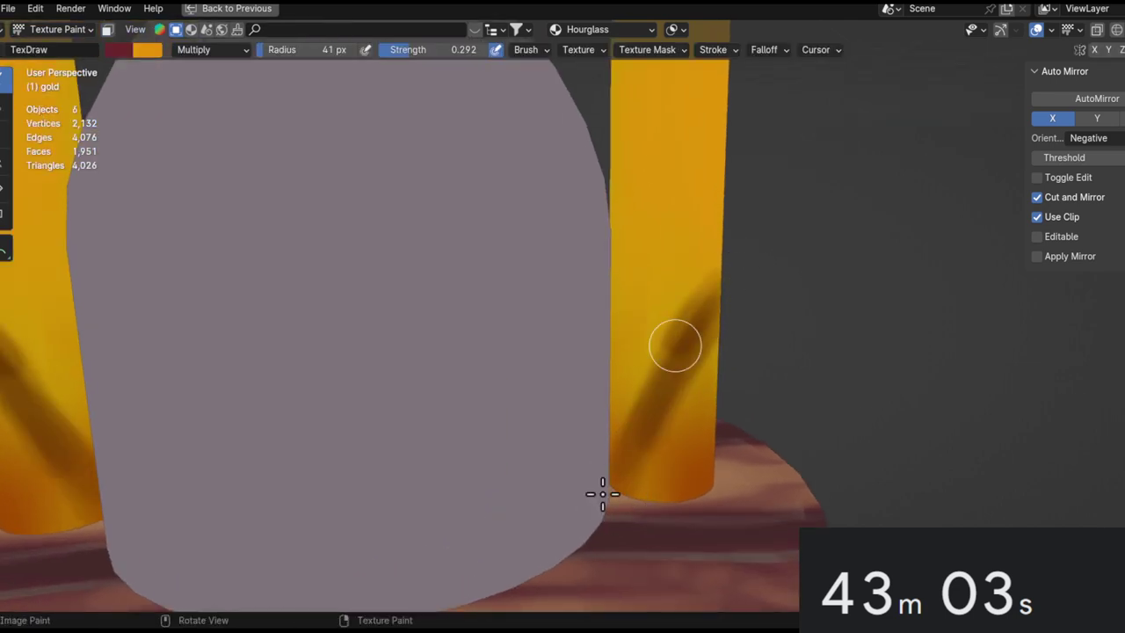
pyautogui.moveTo(629, 428); pyautogui.dragTo(622, 461)
# Continue the dark band around the pillars and paint further diagonal dark bands higher up with the 41 px brush.
pyautogui.moveTo(625, 430); pyautogui.dragTo(556, 376, button='middle')
pyautogui.moveTo(815, 202); pyautogui.dragTo(777, 247, button='middle')
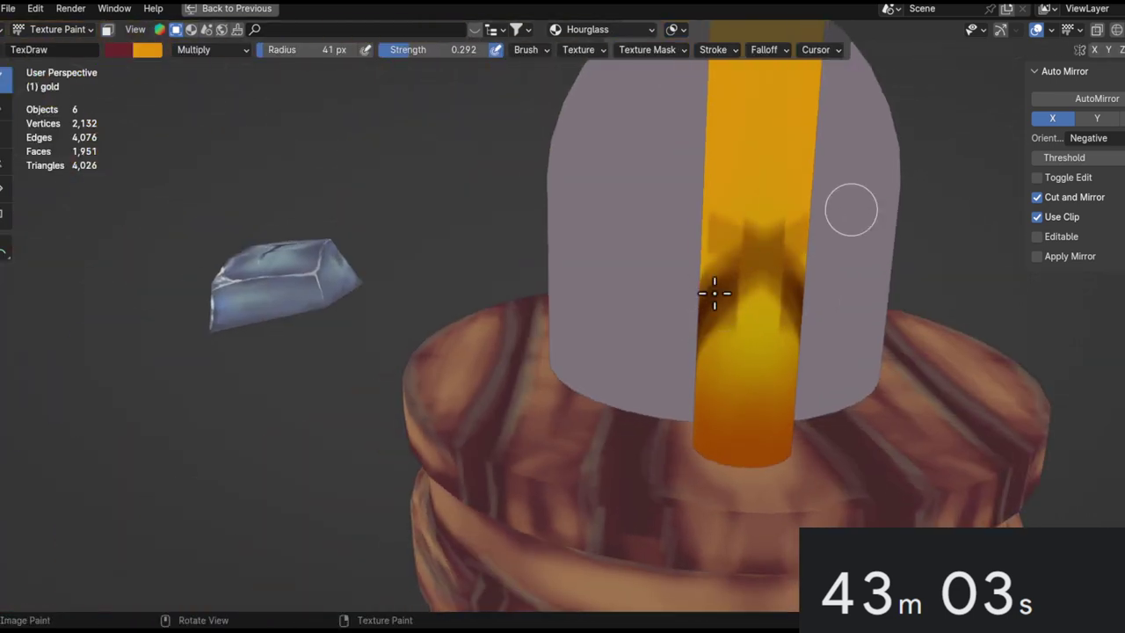
pyautogui.moveTo(795, 332); pyautogui.dragTo(742, 283, button='middle')
pyautogui.keyDown('alt'); pyautogui.moveTo(675, 350); pyautogui.dragTo(659, 479); pyautogui.keyUp('alt')
pyautogui.keyDown('alt'); pyautogui.moveTo(659, 361); pyautogui.dragTo(488, 403); pyautogui.keyUp('alt')
pyautogui.keyDown('ctrl'); pyautogui.keyDown('alt'); pyautogui.moveTo(776, 401); pyautogui.dragTo(773, 369); pyautogui.keyUp('alt'); pyautogui.keyUp('ctrl')
pyautogui.keyDown('alt'); pyautogui.moveTo(694, 391); pyautogui.dragTo(680, 553); pyautogui.keyUp('alt')
pyautogui.keyDown('alt'); pyautogui.moveTo(680, 482); pyautogui.dragTo(775, 328); pyautogui.keyUp('alt')
pyautogui.scroll(2, 748, 327)
pyautogui.moveTo(761, 279); pyautogui.dragTo(710, 323)
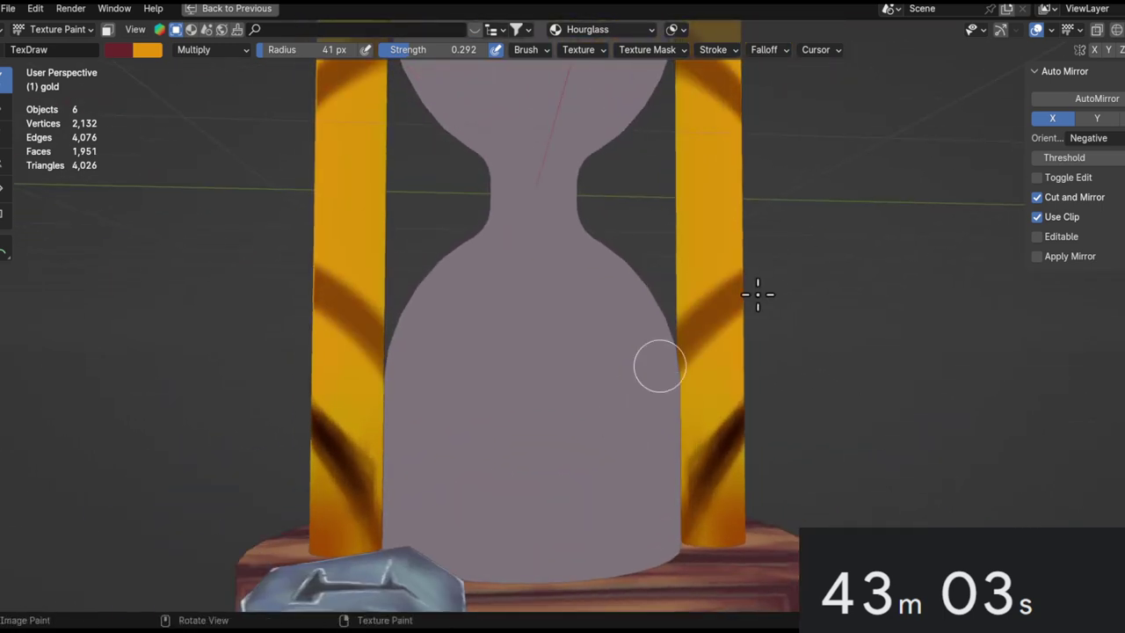
# Paint a horizontal dark band around the pillars' middle and deepen the bands on their outer sides.
pyautogui.moveTo(748, 325); pyautogui.dragTo(841, 326, button='middle')
pyautogui.scroll(2, 660, 287)
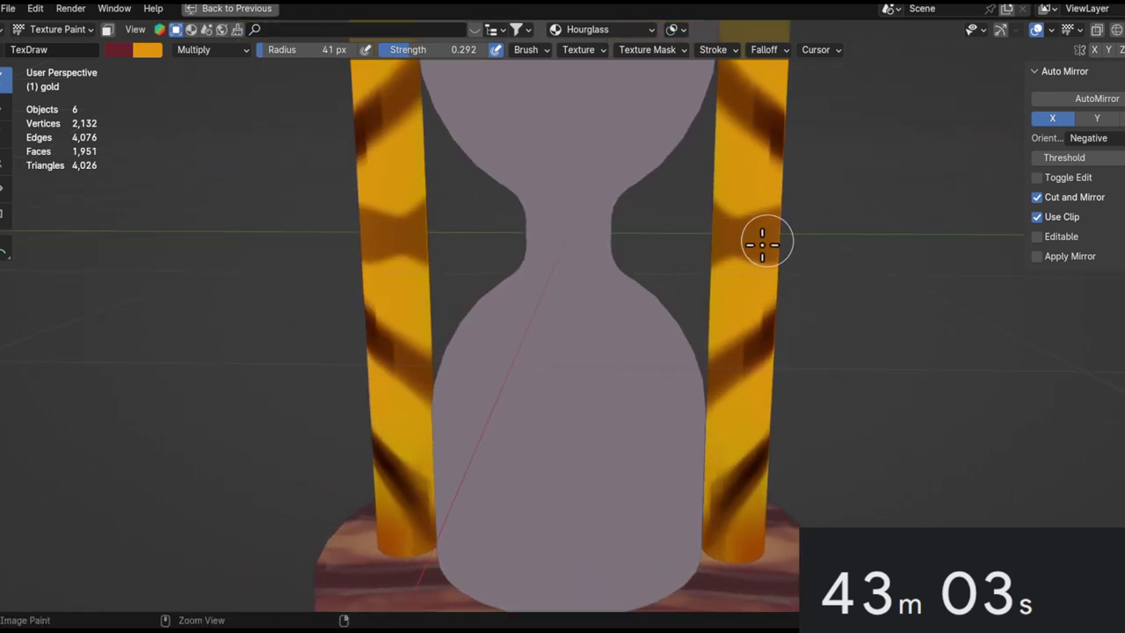
pyautogui.moveTo(714, 231); pyautogui.dragTo(654, 228, button='middle')
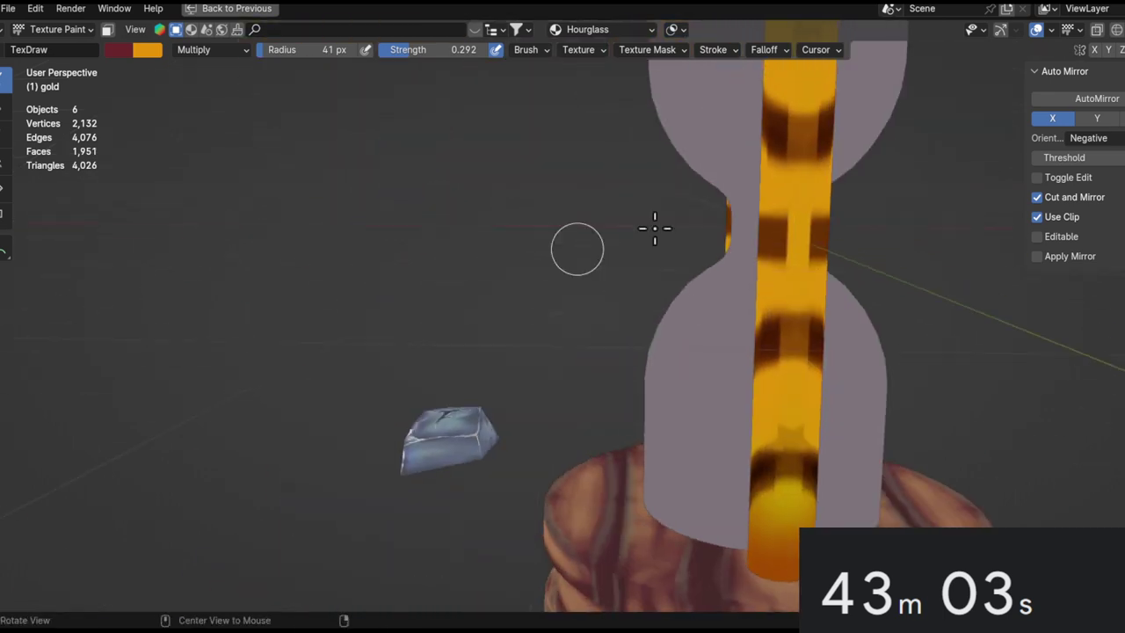
pyautogui.moveTo(929, 282); pyautogui.dragTo(844, 296, button='middle')
pyautogui.scroll(2, 840, 286)
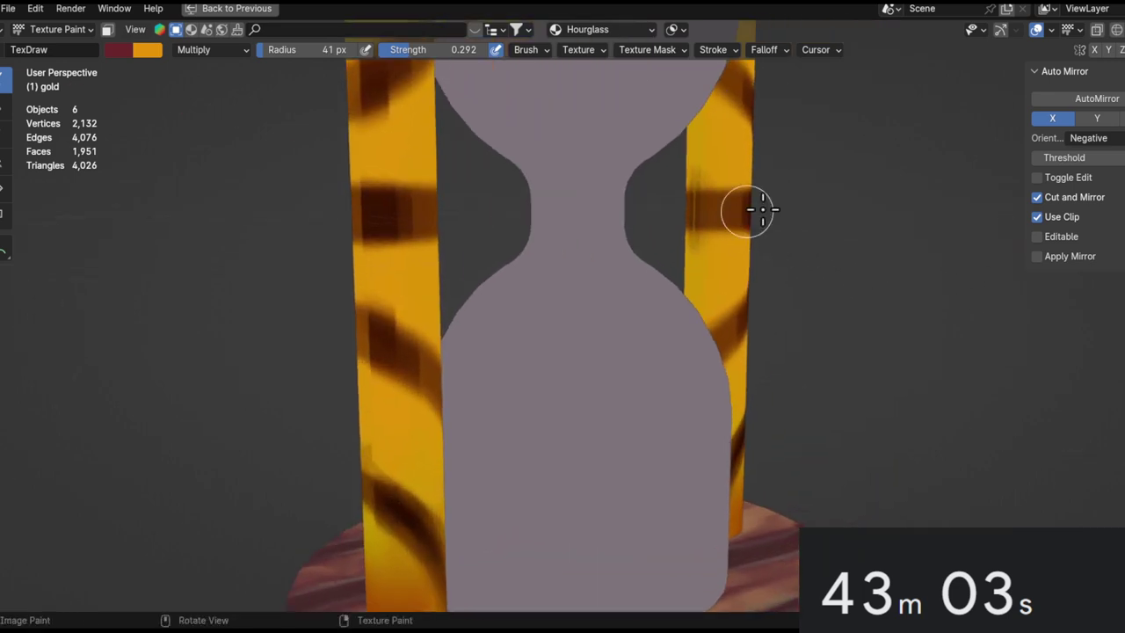
# Smear the dark middle band on the pillars with the 118 px Smear brush.
pyautogui.moveTo(724, 185)
pyautogui.keyDown('alt'); pyautogui.keyDown('shift'); pyautogui.mouseDown()
pyautogui.moveTo(628, 266)
pyautogui.moveTo(610, 264)
pyautogui.moveTo(611, 300)
pyautogui.mouseUp(); pyautogui.keyUp('shift'); pyautogui.keyUp('alt')
pyautogui.click(9, 140)
pyautogui.moveTo(610, 300); pyautogui.dragTo(611, 293, button='middle')
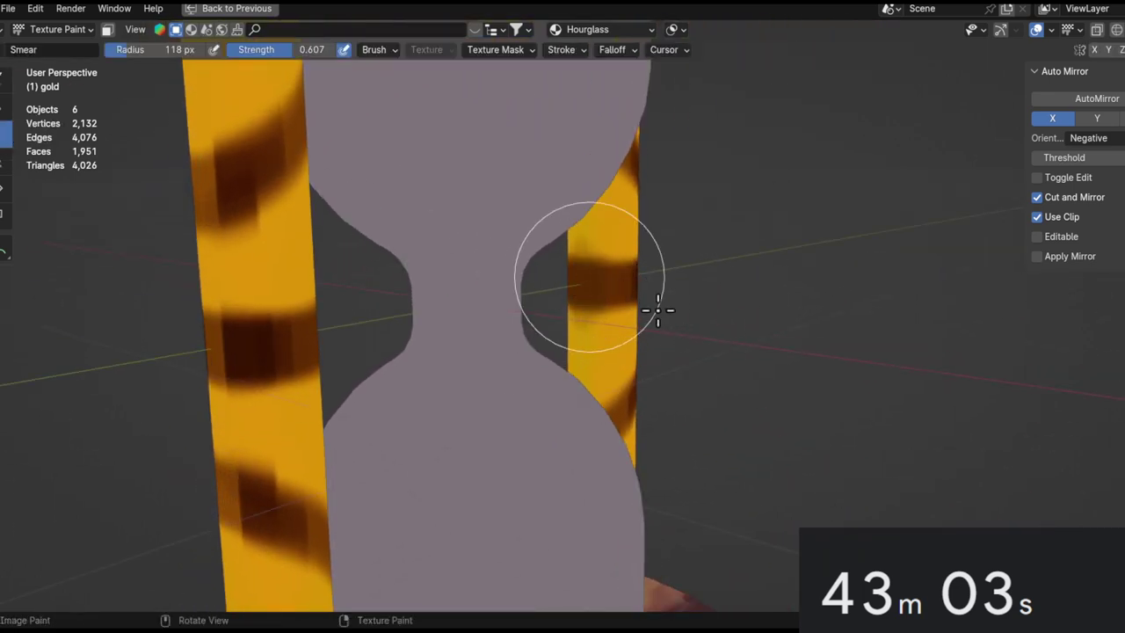
pyautogui.moveTo(590, 276); pyautogui.dragTo(643, 293)
pyautogui.moveTo(643, 292)
pyautogui.mouseDown(button='middle')
pyautogui.moveTo(638, 272)
pyautogui.moveTo(680, 265)
pyautogui.mouseUp(button='middle')
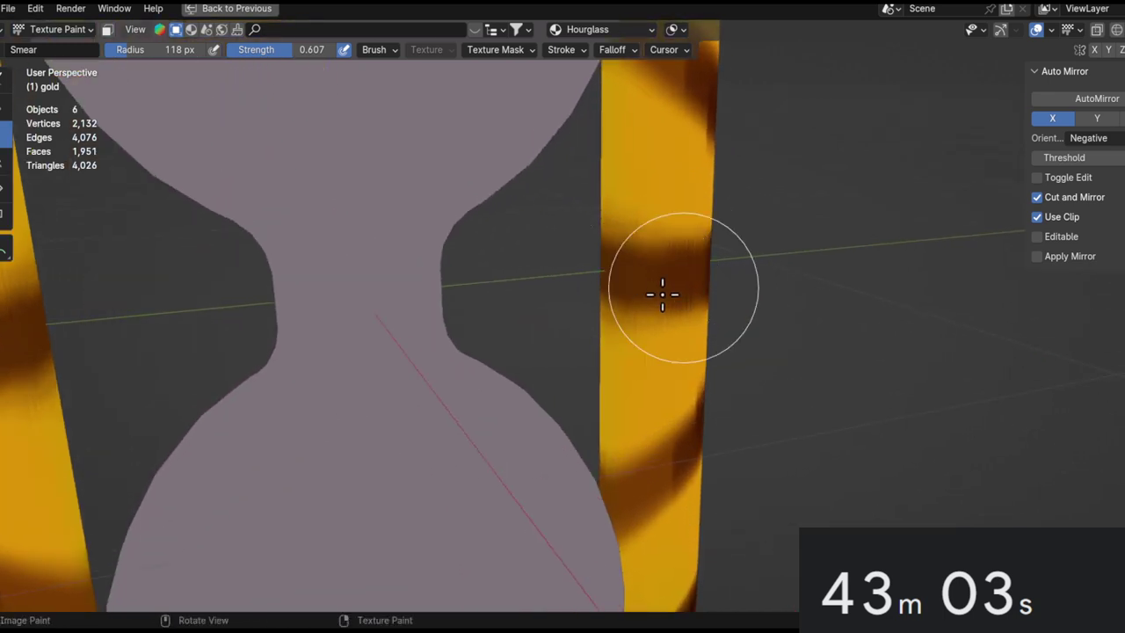
# Smear the diagonal dark bands on the lower half of the gold pillars with the 118 px Smear brush.
pyautogui.moveTo(650, 301)
pyautogui.mouseDown(button='middle')
pyautogui.moveTo(582, 282)
pyautogui.moveTo(717, 268)
pyautogui.mouseUp(button='middle')
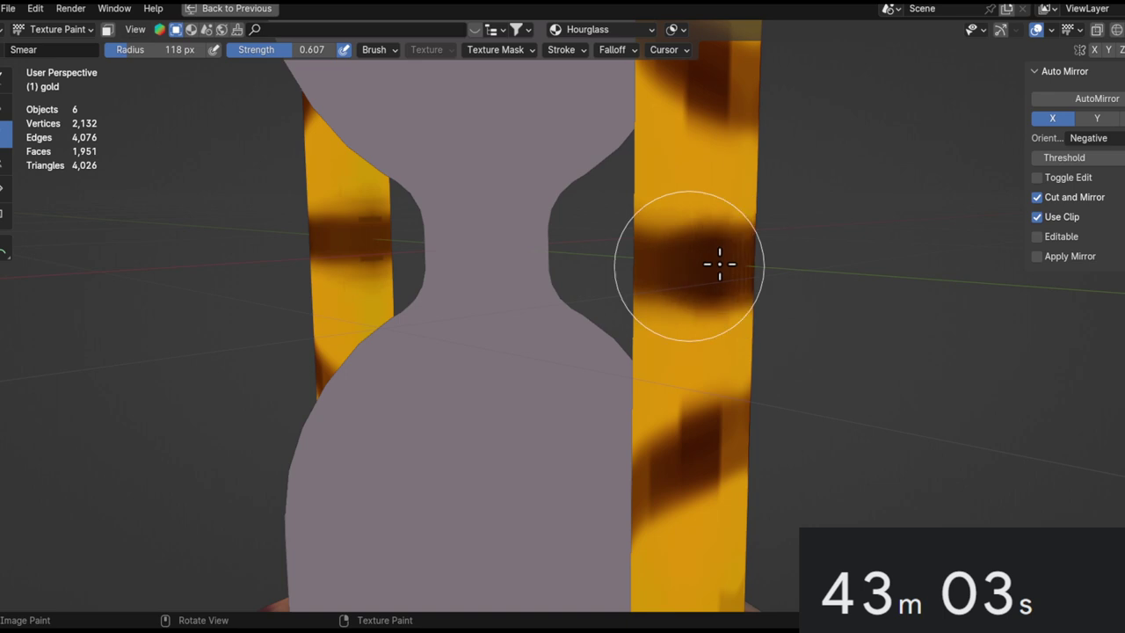
pyautogui.keyDown('ctrl'); pyautogui.keyDown('alt'); pyautogui.moveTo(738, 248); pyautogui.dragTo(716, 400); pyautogui.keyUp('alt'); pyautogui.keyUp('ctrl')
pyautogui.keyDown('ctrl'); pyautogui.keyDown('alt'); pyautogui.moveTo(710, 325); pyautogui.dragTo(778, 255); pyautogui.keyUp('alt'); pyautogui.keyUp('ctrl')
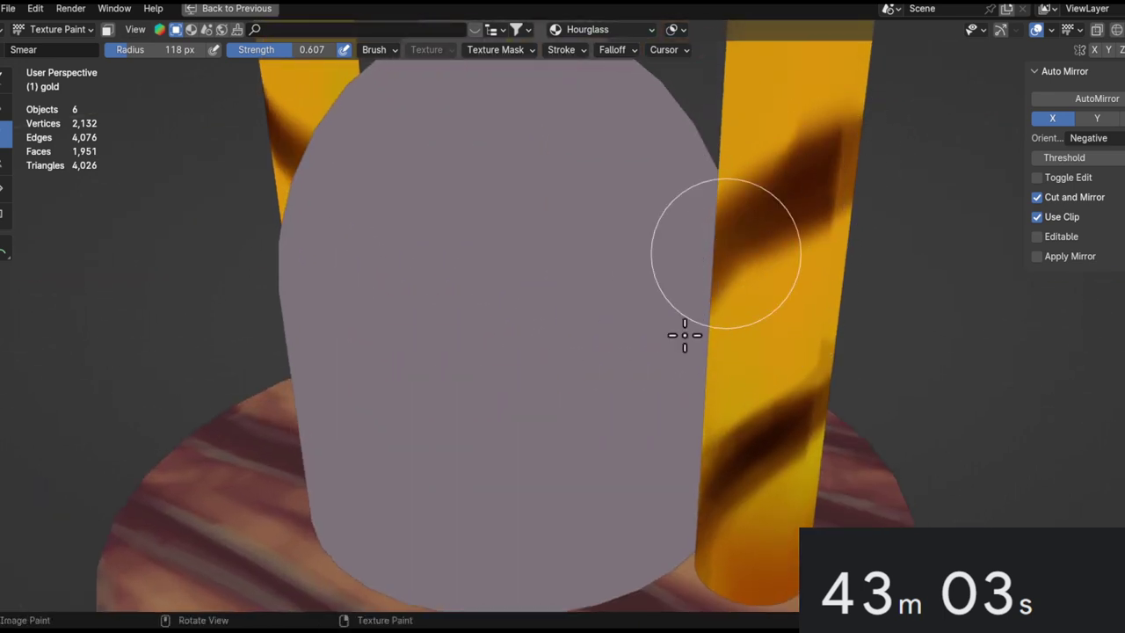
pyautogui.moveTo(870, 292)
pyautogui.keyDown('alt'); pyautogui.mouseDown()
pyautogui.moveTo(725, 324)
pyautogui.moveTo(600, 439)
pyautogui.moveTo(698, 314)
pyautogui.mouseUp(); pyautogui.keyUp('alt')
pyautogui.moveTo(697, 314)
pyautogui.keyDown('alt'); pyautogui.keyDown('shift'); pyautogui.mouseDown()
pyautogui.moveTo(826, 208)
pyautogui.moveTo(665, 356)
pyautogui.mouseUp(); pyautogui.keyUp('shift'); pyautogui.keyUp('alt')
pyautogui.moveTo(663, 356)
pyautogui.mouseDown(button='middle')
pyautogui.moveTo(729, 442)
pyautogui.moveTo(741, 238)
pyautogui.moveTo(721, 269)
pyautogui.moveTo(758, 268)
pyautogui.mouseUp(button='middle')
pyautogui.moveTo(725, 387); pyautogui.dragTo(749, 431)
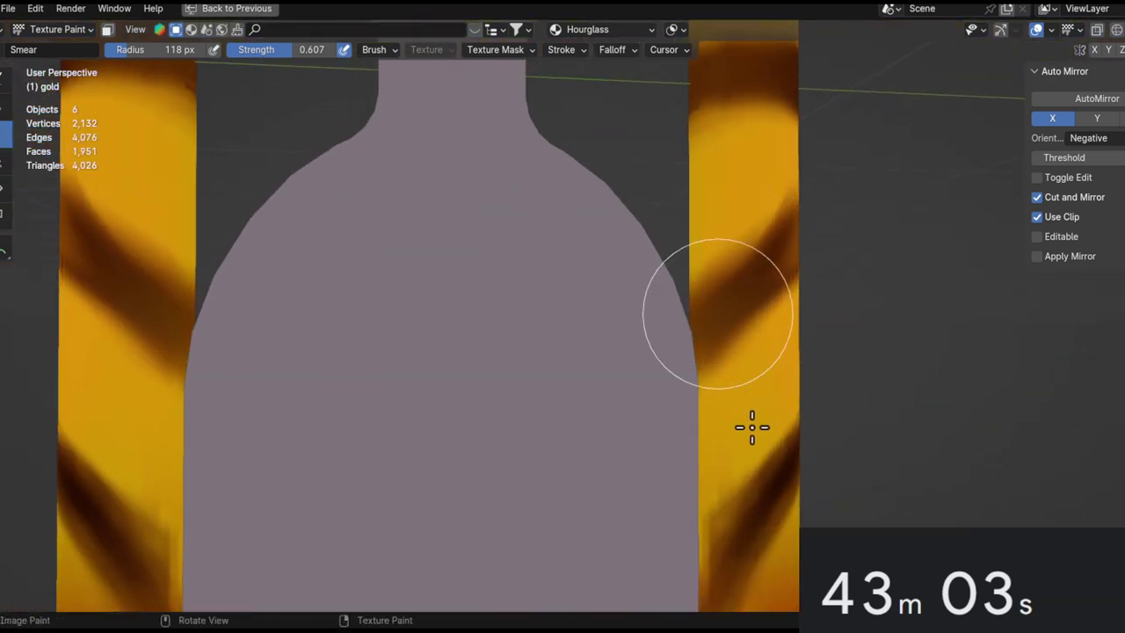
pyautogui.moveTo(749, 425); pyautogui.dragTo(791, 238, button='middle')
pyautogui.moveTo(738, 322); pyautogui.dragTo(727, 340)
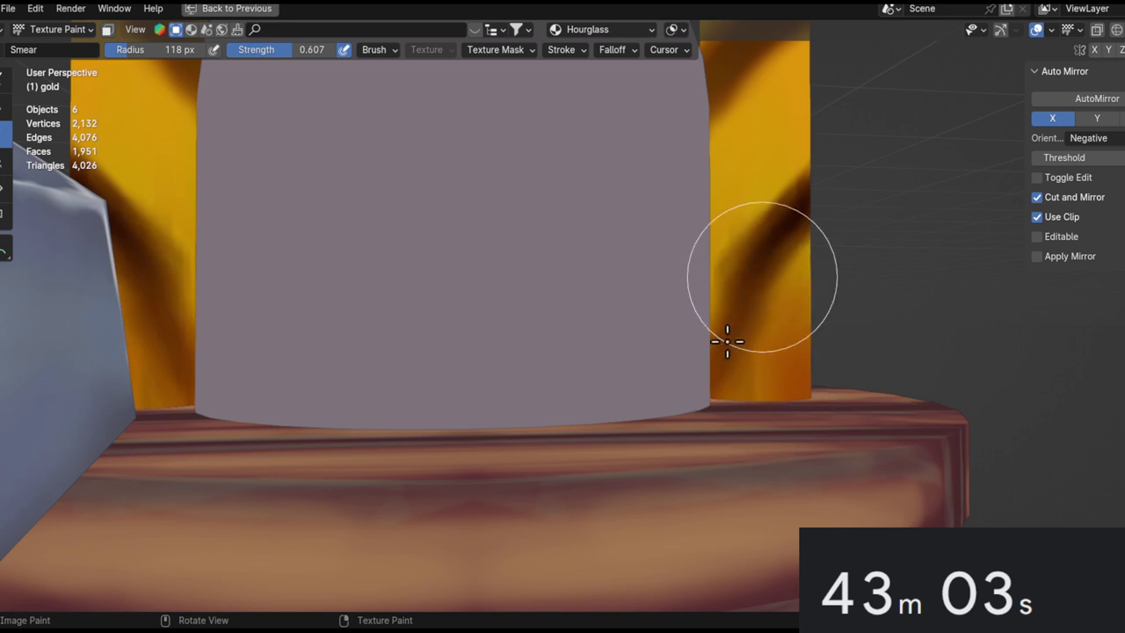
pyautogui.moveTo(741, 299); pyautogui.dragTo(731, 336)
# Smear the lowest diagonal dark band down towards the pillar's base to soften its edges.
pyautogui.moveTo(814, 255); pyautogui.dragTo(484, 453, button='middle')
pyautogui.keyDown('ctrl'); pyautogui.moveTo(536, 413); pyautogui.dragTo(603, 552, button='middle'); pyautogui.keyUp('ctrl')
pyautogui.keyDown('ctrl'); pyautogui.keyDown('alt'); pyautogui.moveTo(692, 334); pyautogui.dragTo(740, 172); pyautogui.keyUp('alt'); pyautogui.keyUp('ctrl')
pyautogui.keyDown('alt'); pyautogui.keyDown('shift'); pyautogui.moveTo(703, 272); pyautogui.dragTo(635, 434); pyautogui.keyUp('shift'); pyautogui.keyUp('alt')
pyautogui.keyDown('alt'); pyautogui.moveTo(642, 384); pyautogui.dragTo(692, 312); pyautogui.keyUp('alt')
pyautogui.moveTo(692, 354); pyautogui.dragTo(681, 341)
pyautogui.moveTo(675, 295)
pyautogui.mouseDown()
pyautogui.moveTo(623, 423)
pyautogui.moveTo(647, 401)
pyautogui.mouseUp()
pyautogui.moveTo(647, 401)
pyautogui.mouseDown(button='middle')
pyautogui.moveTo(779, 334)
pyautogui.moveTo(636, 369)
pyautogui.mouseUp(button='middle')
pyautogui.moveTo(635, 369); pyautogui.dragTo(605, 453)
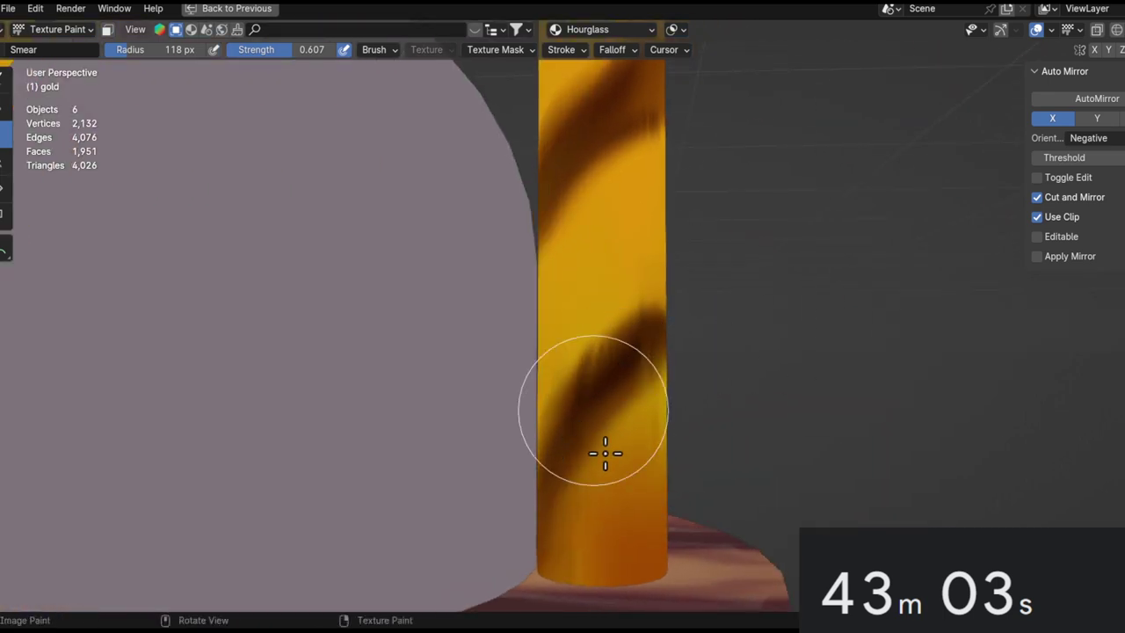
# Return to the Draw brush, set its blending mode to Add and make gold the active colour.
pyautogui.keyDown('ctrl'); pyautogui.moveTo(672, 224); pyautogui.dragTo(682, 608, button='middle'); pyautogui.keyUp('ctrl')
pyautogui.moveTo(677, 277)
pyautogui.mouseDown(button='middle')
pyautogui.moveTo(623, 293)
pyautogui.moveTo(583, 351)
pyautogui.moveTo(779, 315)
pyautogui.moveTo(227, 123)
pyautogui.mouseUp(button='middle')
pyautogui.click(9, 81)
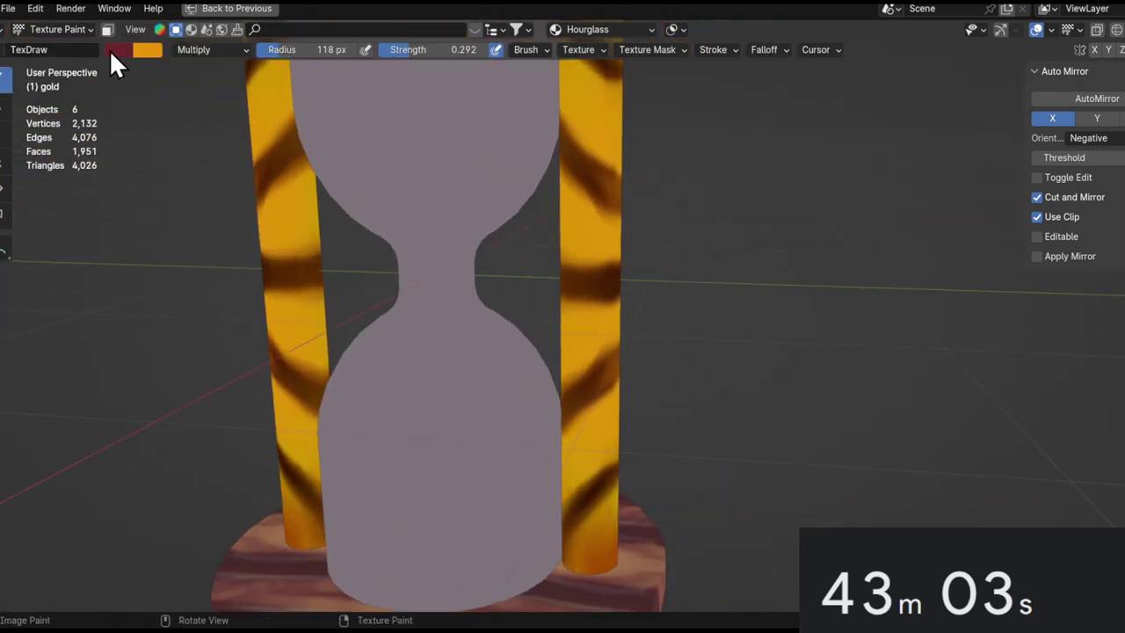
pyautogui.click(207, 49)
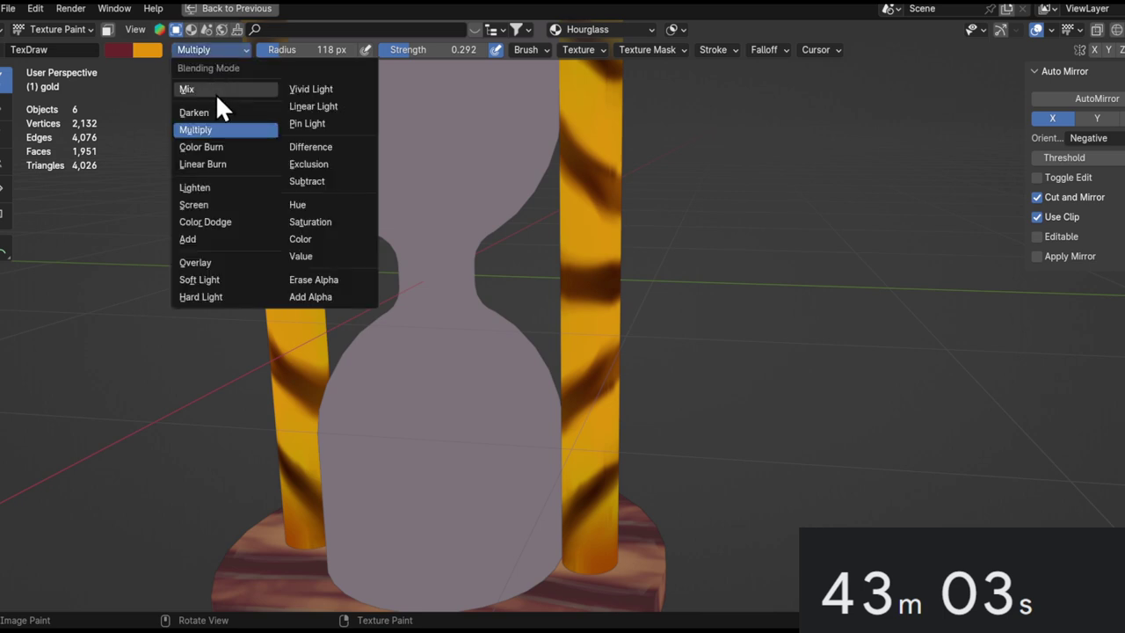
pyautogui.press('a')
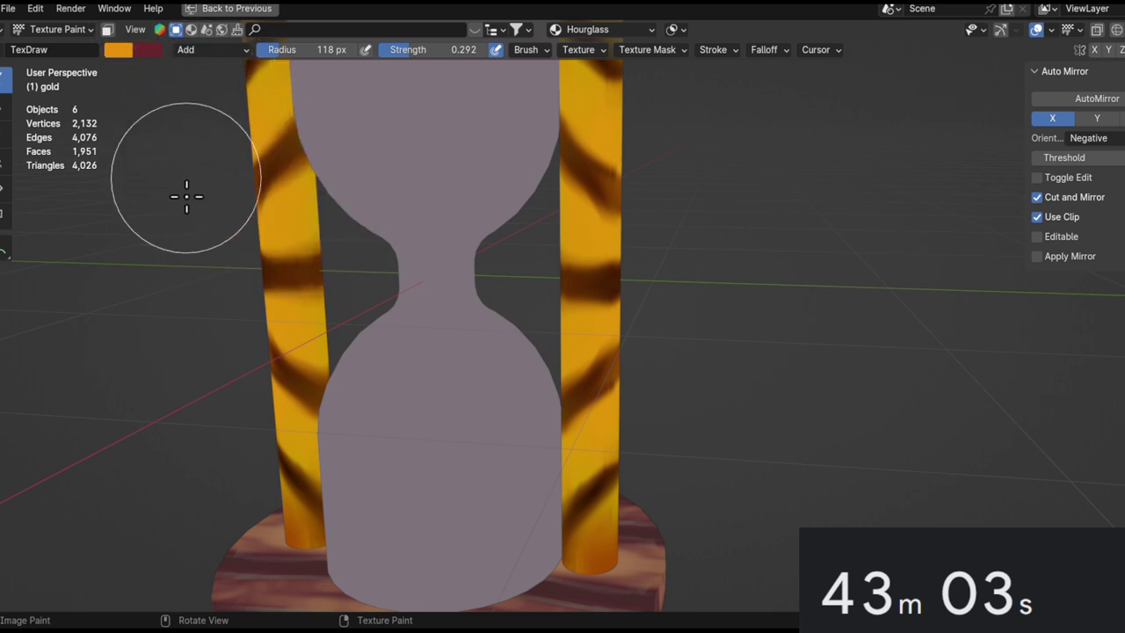
# Set the brush radius to 33 px and paint a bright highlight along the upper edge of the diagonal band below the pillars' middle.
pyautogui.moveTo(196, 176)
pyautogui.mouseDown(button='middle')
pyautogui.moveTo(721, 267)
pyautogui.moveTo(681, 284)
pyautogui.moveTo(632, 246)
pyautogui.moveTo(580, 321)
pyautogui.mouseUp(button='middle')
pyautogui.press('f')
pyautogui.click(621, 300)
pyautogui.scroll(4, 633, 246)
pyautogui.moveTo(537, 392)
pyautogui.mouseDown()
pyautogui.moveTo(617, 281)
pyautogui.moveTo(554, 356)
pyautogui.mouseUp()
pyautogui.moveTo(554, 356); pyautogui.dragTo(680, 246, button='middle')
pyautogui.moveTo(680, 246); pyautogui.dragTo(656, 267)
pyautogui.moveTo(655, 267); pyautogui.dragTo(556, 328, button='middle')
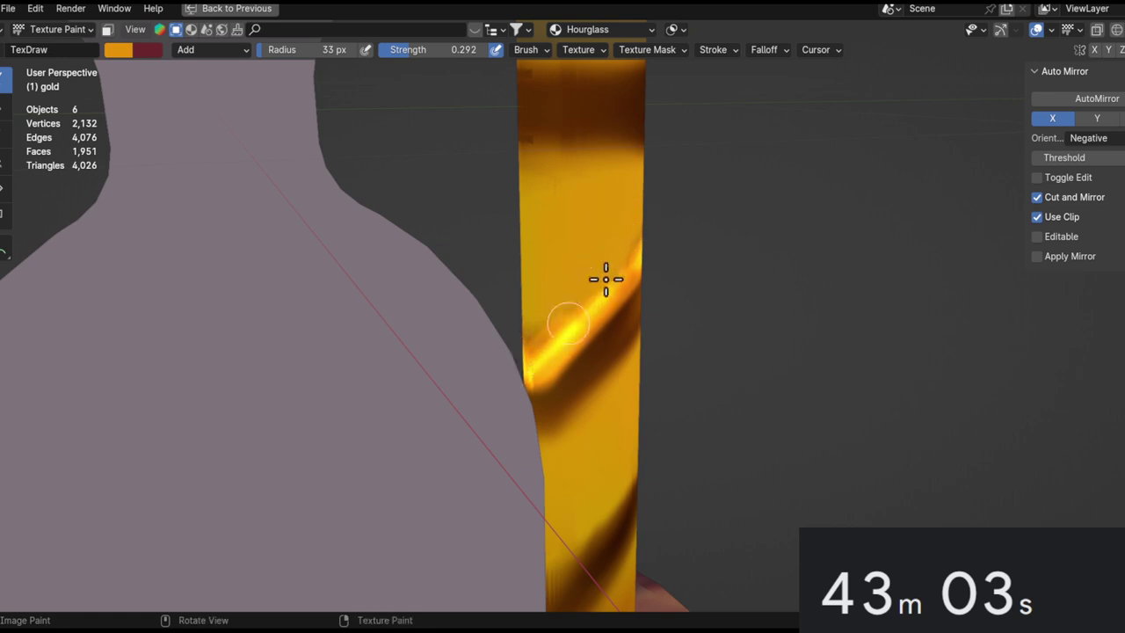
# Paint bright gold highlights along the edges of the horizontal middle band, undoing the misplaced strokes.
pyautogui.moveTo(536, 353); pyautogui.dragTo(543, 429, button='middle')
pyautogui.moveTo(489, 289); pyautogui.dragTo(459, 293, button='middle')
pyautogui.hotkey('ctrl', 'z')
pyautogui.moveTo(469, 264); pyautogui.dragTo(615, 255)
pyautogui.moveTo(514, 283)
pyautogui.keyDown('alt'); pyautogui.mouseDown()
pyautogui.moveTo(454, 252)
pyautogui.moveTo(619, 250)
pyautogui.moveTo(583, 244)
pyautogui.mouseUp(); pyautogui.keyUp('alt')
pyautogui.hotkey('ctrl', 'z')
pyautogui.moveTo(472, 265)
pyautogui.mouseDown()
pyautogui.moveTo(615, 224)
pyautogui.moveTo(650, 248)
pyautogui.moveTo(544, 239)
pyautogui.mouseUp()
pyautogui.moveTo(638, 252)
pyautogui.mouseDown(button='middle')
pyautogui.moveTo(642, 279)
pyautogui.moveTo(699, 282)
pyautogui.moveTo(615, 276)
pyautogui.moveTo(610, 352)
pyautogui.moveTo(572, 331)
pyautogui.moveTo(718, 360)
pyautogui.moveTo(784, 420)
pyautogui.mouseUp(button='middle')
pyautogui.moveTo(738, 274); pyautogui.dragTo(642, 210)
# Paint a bright gold highlight along the upper edge of the lowest diagonal dark band.
pyautogui.keyDown('ctrl'); pyautogui.moveTo(721, 281); pyautogui.dragTo(714, 562, button='middle'); pyautogui.keyUp('ctrl')
pyautogui.moveTo(677, 387); pyautogui.dragTo(763, 338, button='middle')
pyautogui.keyDown('shift'); pyautogui.moveTo(719, 434); pyautogui.dragTo(646, 278, button='middle'); pyautogui.keyUp('shift')
pyautogui.keyDown('ctrl'); pyautogui.moveTo(674, 294); pyautogui.dragTo(678, 145, button='middle'); pyautogui.keyUp('ctrl')
pyautogui.moveTo(698, 308)
pyautogui.mouseDown(button='middle')
pyautogui.moveTo(652, 317)
pyautogui.moveTo(650, 254)
pyautogui.mouseUp(button='middle')
pyautogui.moveTo(663, 301); pyautogui.dragTo(519, 466)
pyautogui.moveTo(646, 373); pyautogui.dragTo(557, 345, button='middle')
pyautogui.moveTo(653, 306); pyautogui.dragTo(697, 293)
pyautogui.moveTo(773, 335); pyautogui.dragTo(796, 319, button='middle')
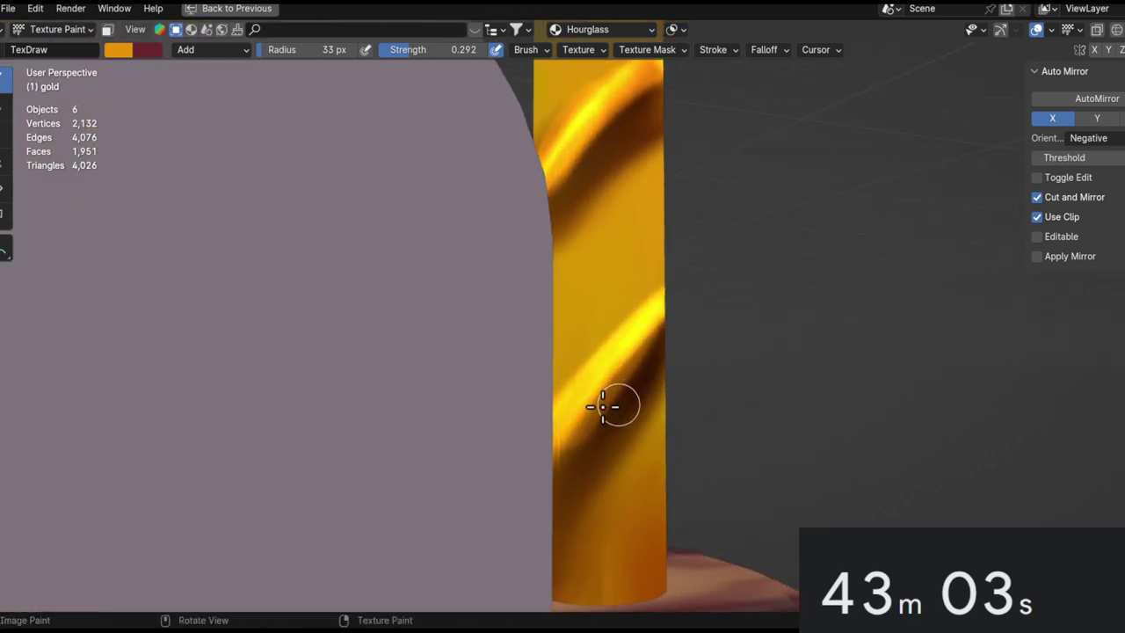
pyautogui.moveTo(620, 406)
pyautogui.mouseDown(button='middle')
pyautogui.moveTo(576, 430)
pyautogui.moveTo(625, 406)
pyautogui.mouseUp(button='middle')
pyautogui.keyDown('ctrl'); pyautogui.moveTo(549, 418); pyautogui.dragTo(642, 313, button='middle'); pyautogui.keyUp('ctrl')
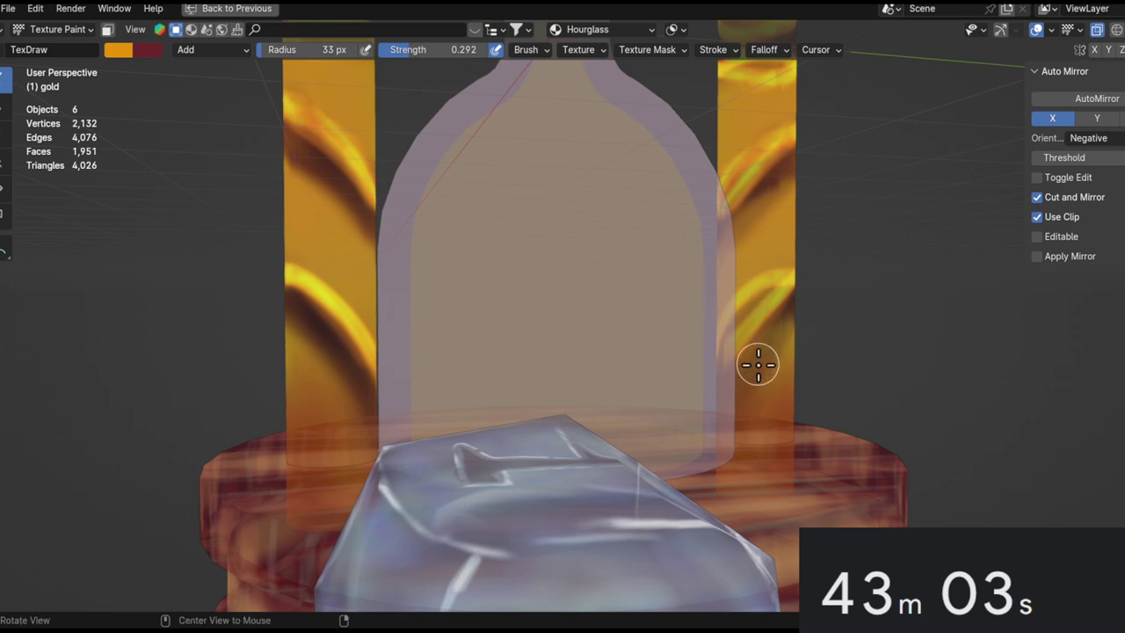
pyautogui.moveTo(756, 352); pyautogui.dragTo(561, 295, button='middle')
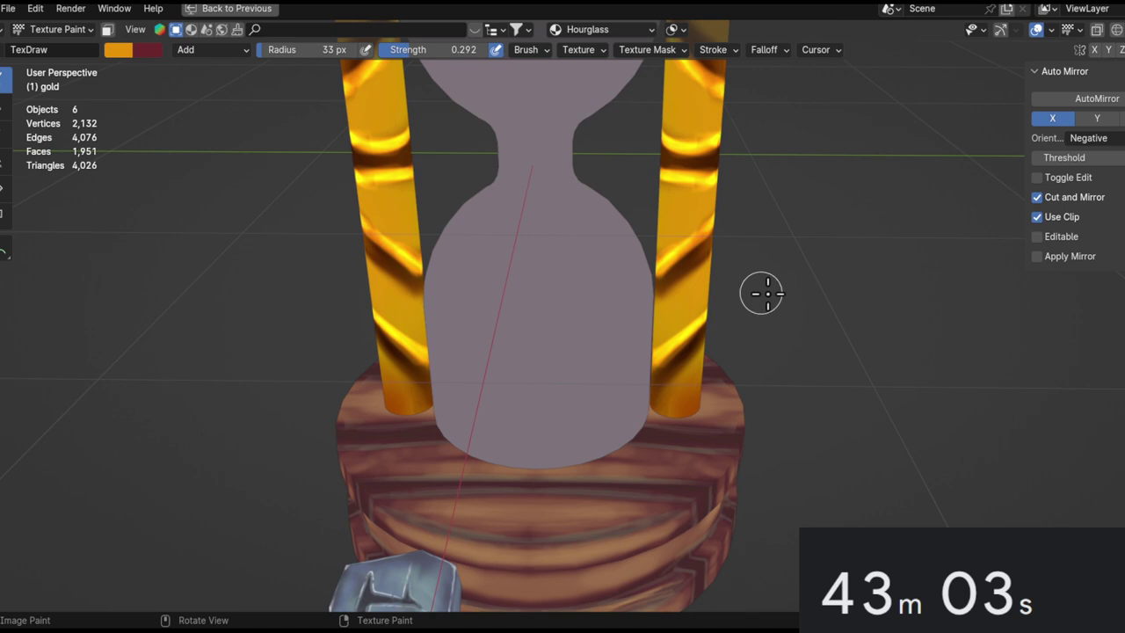
# Select the gold pillars in Object Mode, isolate them in local view and return to Texture Paint mode.
pyautogui.hotkey('ctrl', 'Tab')
pyautogui.moveTo(721, 286)
pyautogui.mouseDown(button='middle')
pyautogui.moveTo(735, 285)
pyautogui.moveTo(715, 272)
pyautogui.mouseUp(button='middle')
pyautogui.click(688, 309)
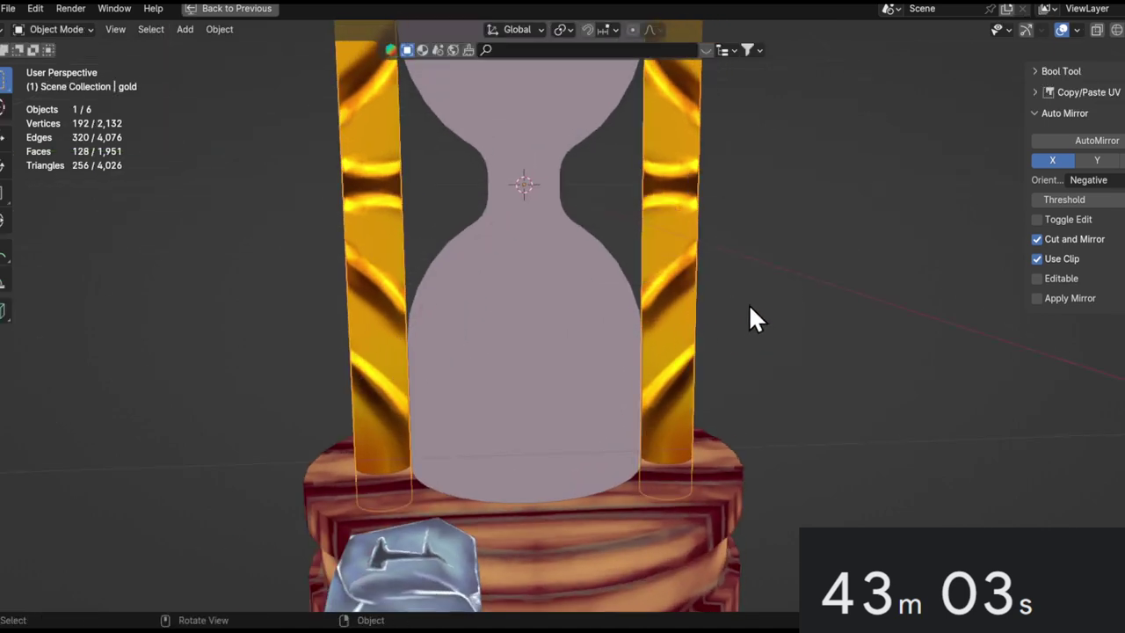
pyautogui.press('/')
pyautogui.hotkey('ctrl', 'Tab')
# Extend the gold highlights around the isolated pillars and paint an orange rim beneath the lowest dark band.
pyautogui.moveTo(768, 324)
pyautogui.keyDown('ctrl'); pyautogui.keyDown('alt'); pyautogui.mouseDown()
pyautogui.moveTo(779, 219)
pyautogui.moveTo(730, 398)
pyautogui.mouseUp(); pyautogui.keyUp('alt'); pyautogui.keyUp('ctrl')
pyautogui.moveTo(731, 396); pyautogui.dragTo(724, 233, button='middle')
pyautogui.moveTo(713, 312)
pyautogui.keyDown('ctrl'); pyautogui.keyDown('alt'); pyautogui.mouseDown()
pyautogui.moveTo(715, 279)
pyautogui.moveTo(691, 314)
pyautogui.mouseUp(); pyautogui.keyUp('alt'); pyautogui.keyUp('ctrl')
pyautogui.press('x')
pyautogui.moveTo(743, 377); pyautogui.dragTo(613, 464)
pyautogui.moveTo(613, 464); pyautogui.dragTo(675, 453, button='middle')
pyautogui.moveTo(733, 405)
pyautogui.mouseDown()
pyautogui.moveTo(574, 472)
pyautogui.moveTo(646, 446)
pyautogui.mouseUp()
pyautogui.moveTo(646, 446)
pyautogui.mouseDown(button='middle')
pyautogui.moveTo(630, 448)
pyautogui.moveTo(670, 404)
pyautogui.mouseUp(button='middle')
pyautogui.moveTo(671, 404); pyautogui.dragTo(811, 266)
pyautogui.moveTo(811, 266); pyautogui.dragTo(829, 294, button='middle')
pyautogui.moveTo(829, 294); pyautogui.dragTo(743, 357)
pyautogui.moveTo(743, 357); pyautogui.dragTo(592, 417, button='middle')
pyautogui.moveTo(592, 417)
pyautogui.mouseDown()
pyautogui.moveTo(771, 345)
pyautogui.moveTo(593, 419)
pyautogui.moveTo(850, 380)
pyautogui.mouseUp()
pyautogui.keyDown('alt'); pyautogui.keyDown('shift'); pyautogui.moveTo(598, 437); pyautogui.dragTo(803, 286); pyautogui.keyUp('shift'); pyautogui.keyUp('alt')
pyautogui.moveTo(804, 286)
pyautogui.keyDown('alt'); pyautogui.mouseDown()
pyautogui.moveTo(829, 263)
pyautogui.moveTo(773, 277)
pyautogui.mouseUp(); pyautogui.keyUp('alt')
pyautogui.press('x')
pyautogui.moveTo(691, 315)
pyautogui.mouseDown()
pyautogui.moveTo(645, 346)
pyautogui.moveTo(691, 352)
pyautogui.mouseUp()
pyautogui.hotkey('ctrl', 'z')
pyautogui.hotkey('ctrl', 'z')
pyautogui.hotkey('ctrl', 'z')
pyautogui.moveTo(723, 277); pyautogui.dragTo(448, 165, button='middle')
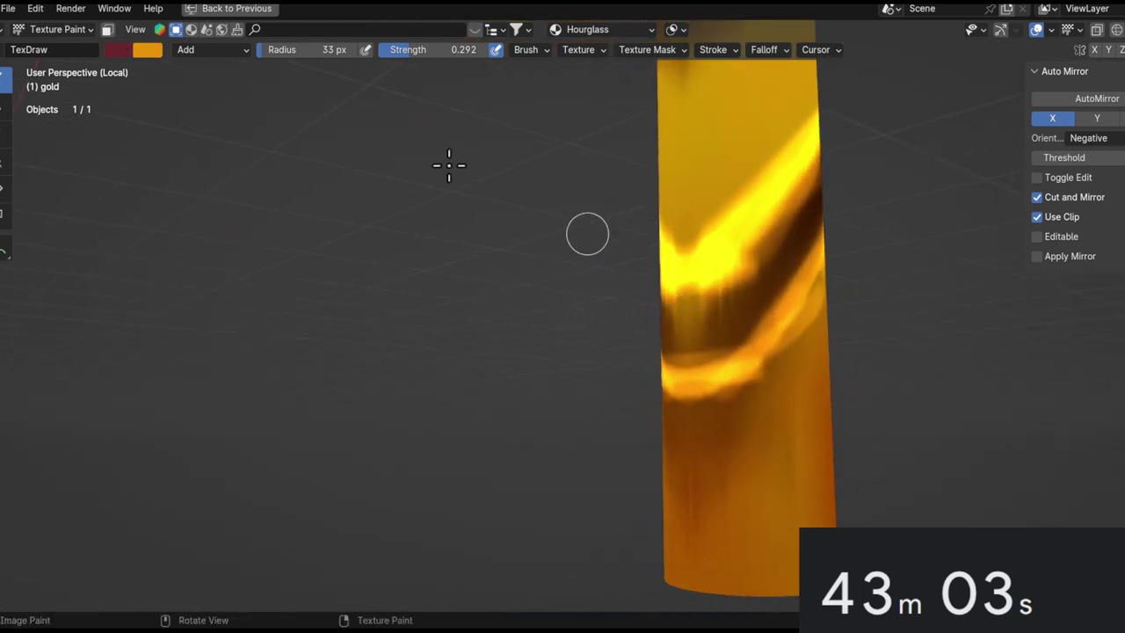
# Sample a brown from the pillar as the brush colour and undo the trial strokes painted in Add mode.
pyautogui.keyDown('alt'); pyautogui.moveTo(761, 126); pyautogui.dragTo(735, 398); pyautogui.keyUp('alt')
pyautogui.moveTo(757, 346)
pyautogui.keyDown('ctrl'); pyautogui.keyDown('alt'); pyautogui.mouseDown()
pyautogui.moveTo(681, 361)
pyautogui.moveTo(730, 226)
pyautogui.moveTo(676, 204)
pyautogui.mouseUp(); pyautogui.keyUp('alt'); pyautogui.keyUp('ctrl')
pyautogui.hotkey('shift', 'x')
pyautogui.moveTo(569, 440)
pyautogui.mouseDown()
pyautogui.moveTo(710, 325)
pyautogui.moveTo(675, 369)
pyautogui.mouseUp()
pyautogui.hotkey('ctrl', 'z')
pyautogui.hotkey('ctrl', 'z')
# Set the blending mode to Mix and paint a brown line above the lowest band's bright highlight.
pyautogui.click(243, 53)
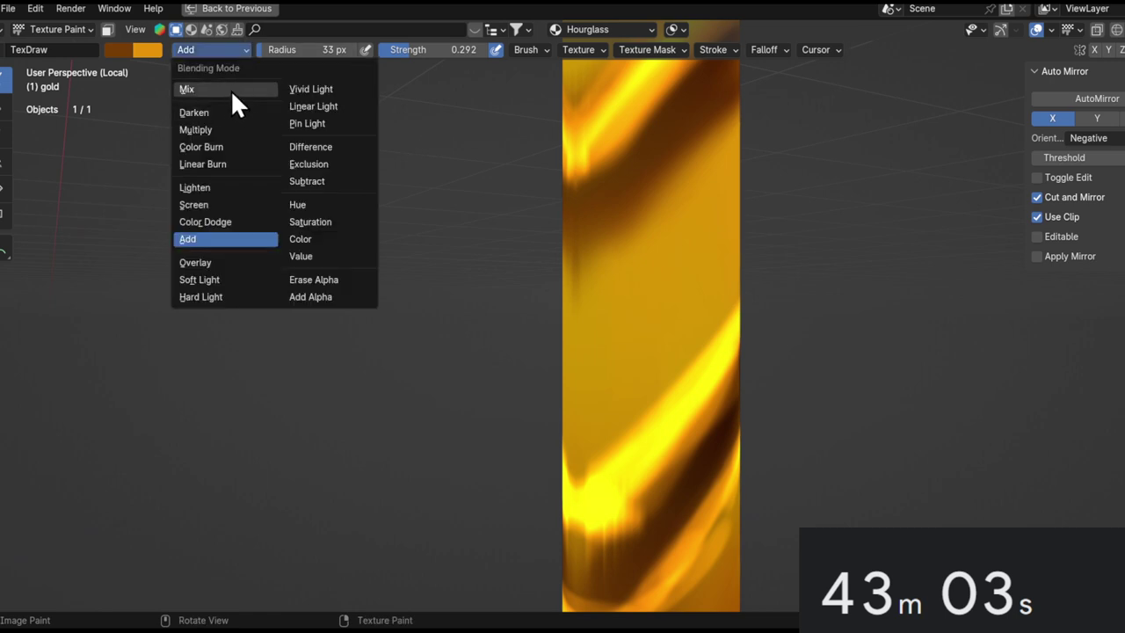
pyautogui.click(230, 90)
pyautogui.moveTo(630, 447); pyautogui.dragTo(743, 345)
pyautogui.moveTo(569, 492); pyautogui.dragTo(747, 258)
pyautogui.hotkey('ctrl', 'z')
pyautogui.hotkey('ctrl', 'z')
pyautogui.moveTo(572, 492); pyautogui.dragTo(747, 309)
pyautogui.moveTo(580, 467); pyautogui.dragTo(765, 269)
# Paint brown shading above the highlight of the diagonal band just below the pillars' middle.
pyautogui.moveTo(614, 441); pyautogui.dragTo(758, 276, button='middle')
pyautogui.moveTo(853, 252); pyautogui.dragTo(762, 288, button='middle')
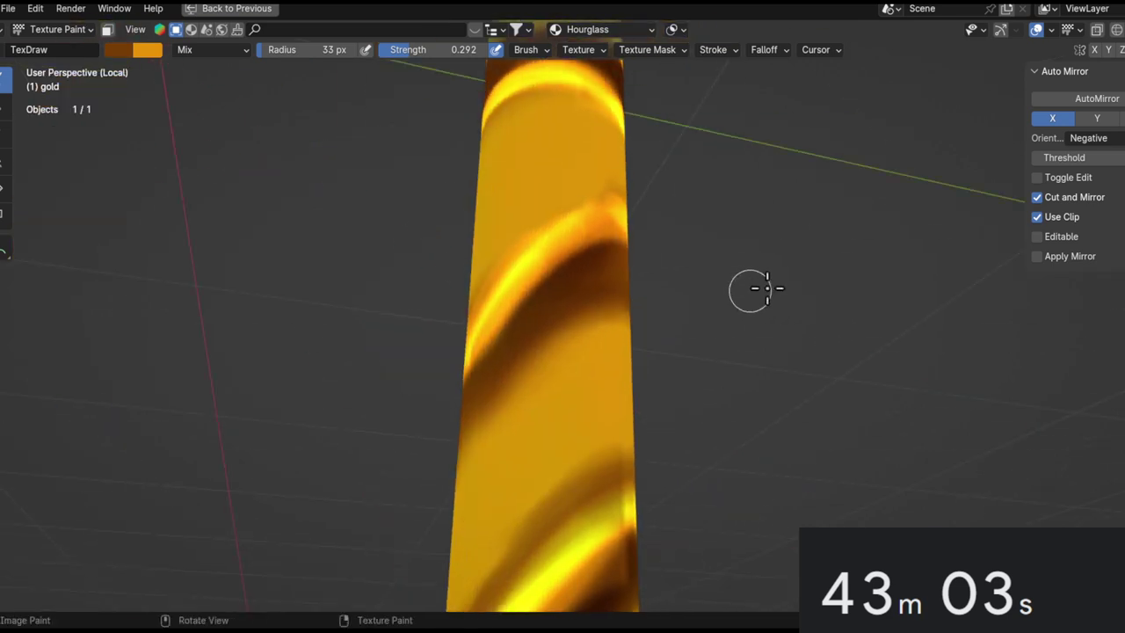
pyautogui.moveTo(627, 383); pyautogui.dragTo(794, 430, button='middle')
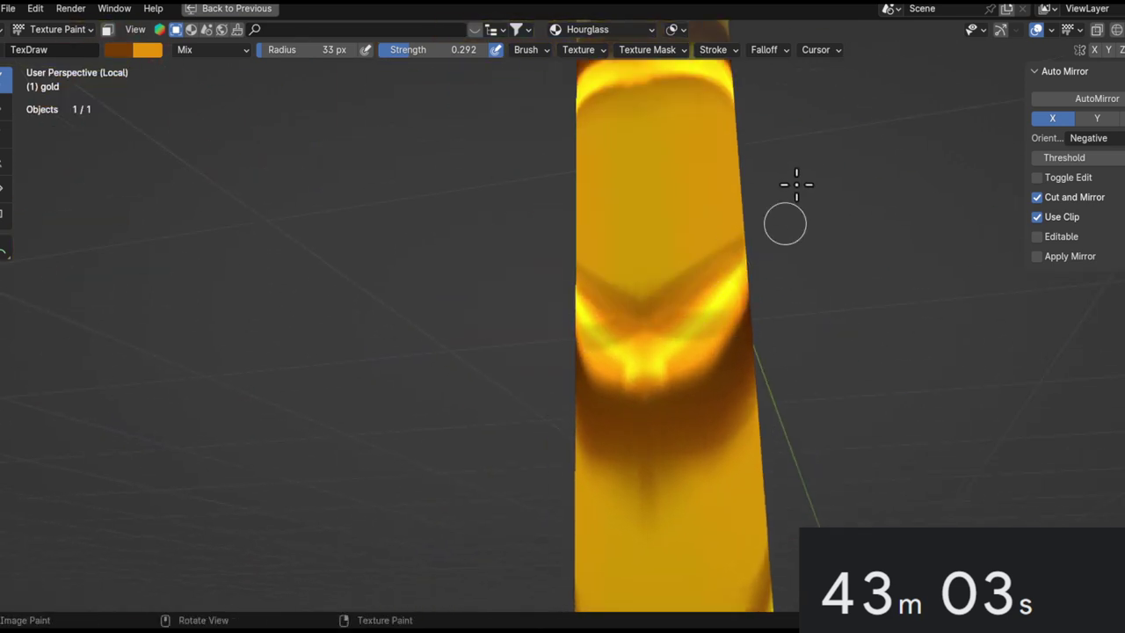
pyautogui.moveTo(650, 293); pyautogui.dragTo(783, 171, button='middle')
pyautogui.moveTo(725, 252); pyautogui.dragTo(676, 378, button='middle')
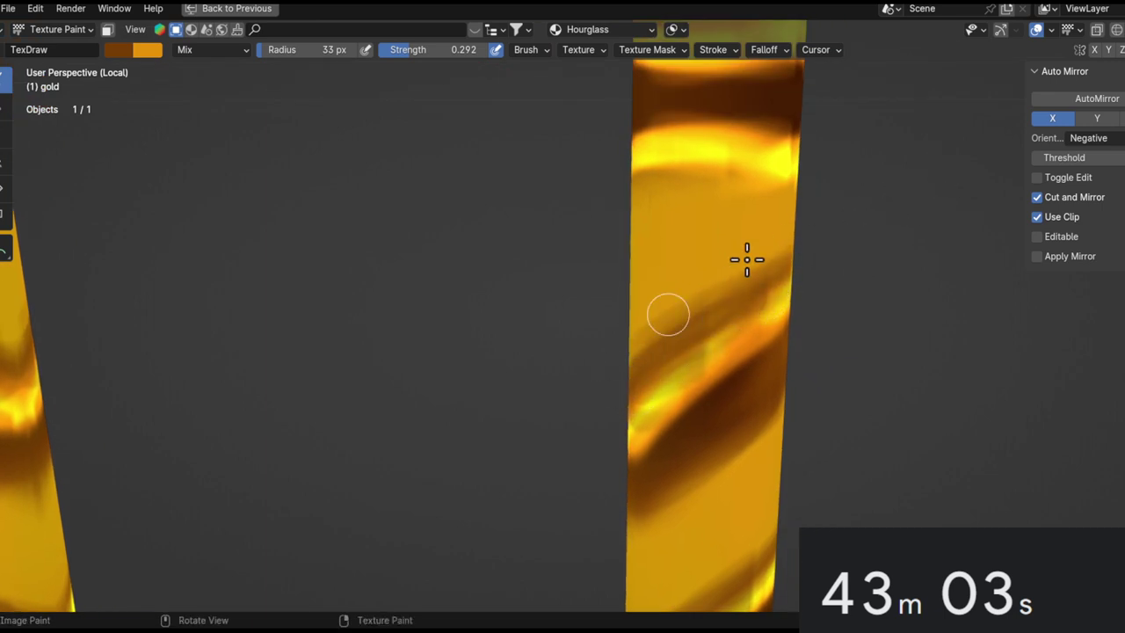
# Widen the brown shading above that diagonal band and add brown lines outside the horizontal middle band's highlights.
pyautogui.moveTo(726, 263); pyautogui.dragTo(735, 305, button='middle')
pyautogui.moveTo(764, 247); pyautogui.dragTo(539, 342)
pyautogui.moveTo(672, 277); pyautogui.dragTo(836, 168)
pyautogui.moveTo(627, 193)
pyautogui.mouseDown()
pyautogui.moveTo(720, 190)
pyautogui.moveTo(613, 179)
pyautogui.mouseUp()
pyautogui.moveTo(613, 178); pyautogui.dragTo(694, 180, button='middle')
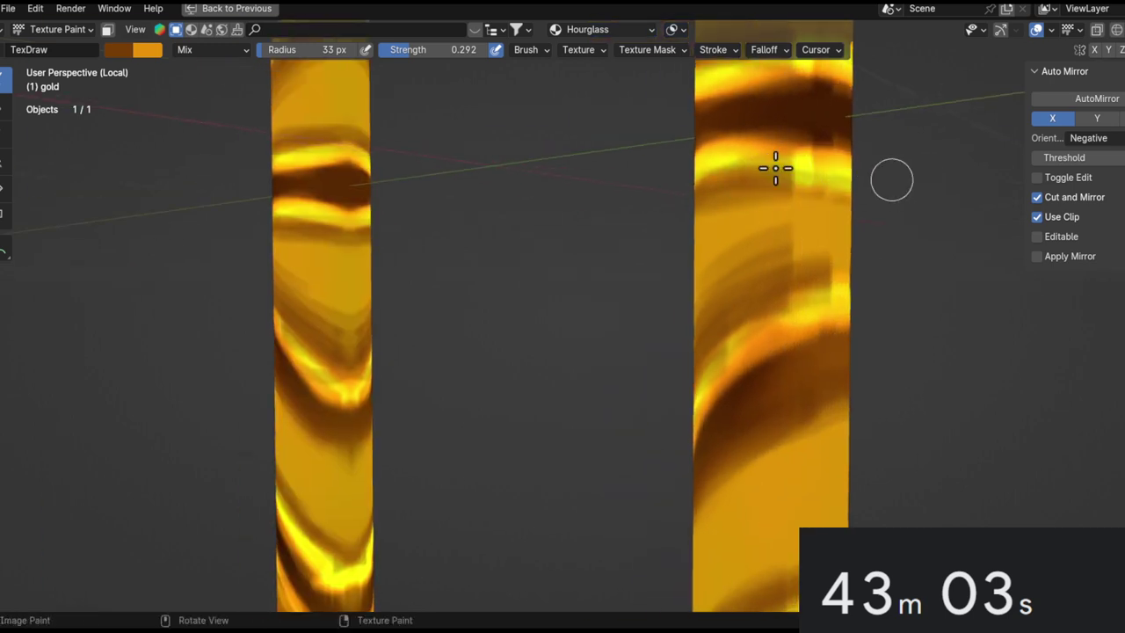
# Switch to the Smear brush, set its radius to 101 px and blend the brown shading below the horizontal middle band.
pyautogui.scroll(-8, 729, 527)
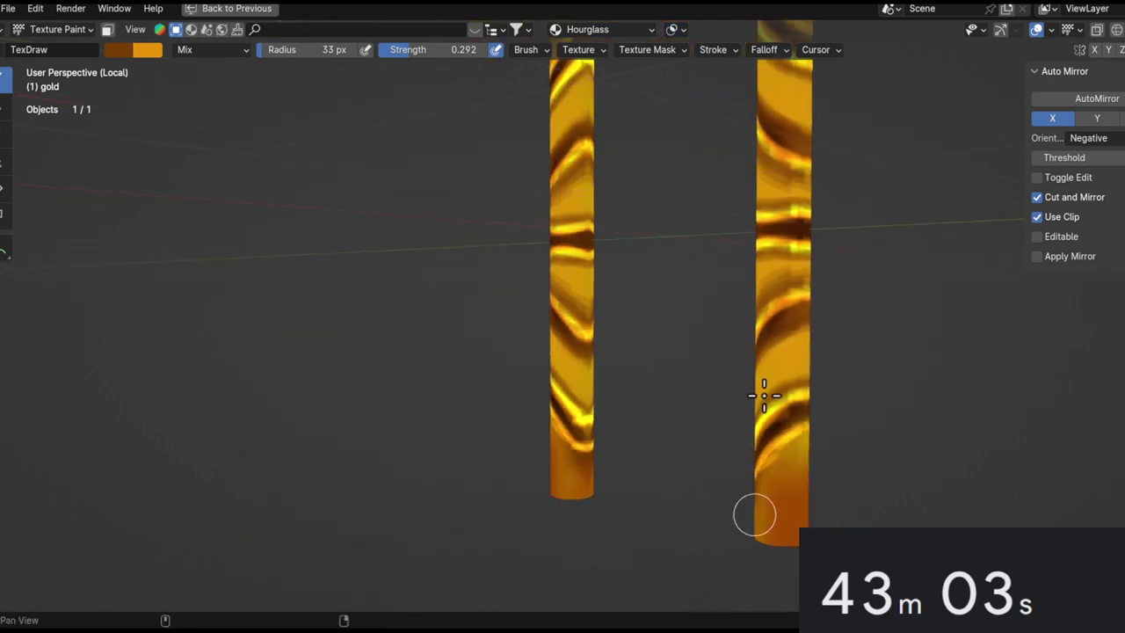
pyautogui.scroll(4, 685, 255)
pyautogui.moveTo(666, 242); pyautogui.dragTo(630, 209, button='middle')
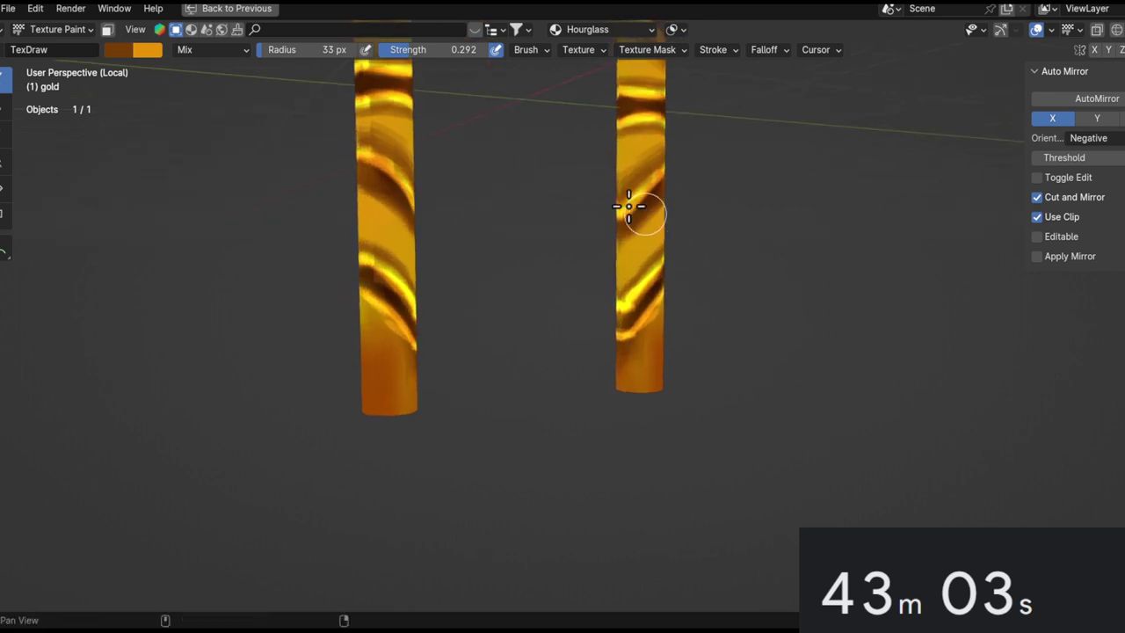
pyautogui.scroll(3, 690, 292)
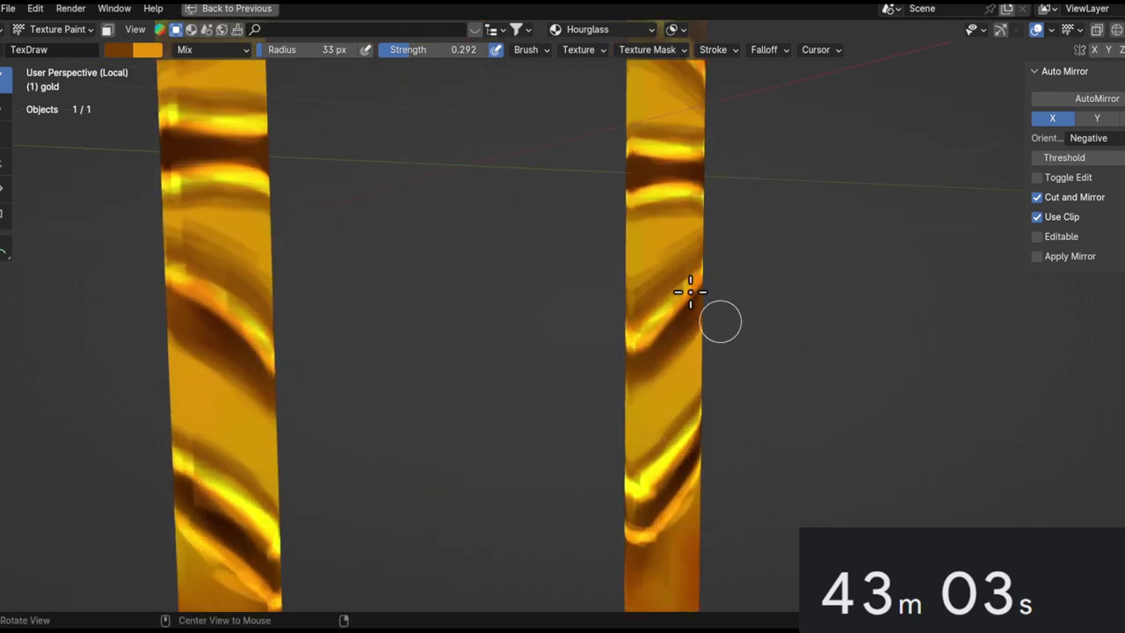
pyautogui.click(6, 142)
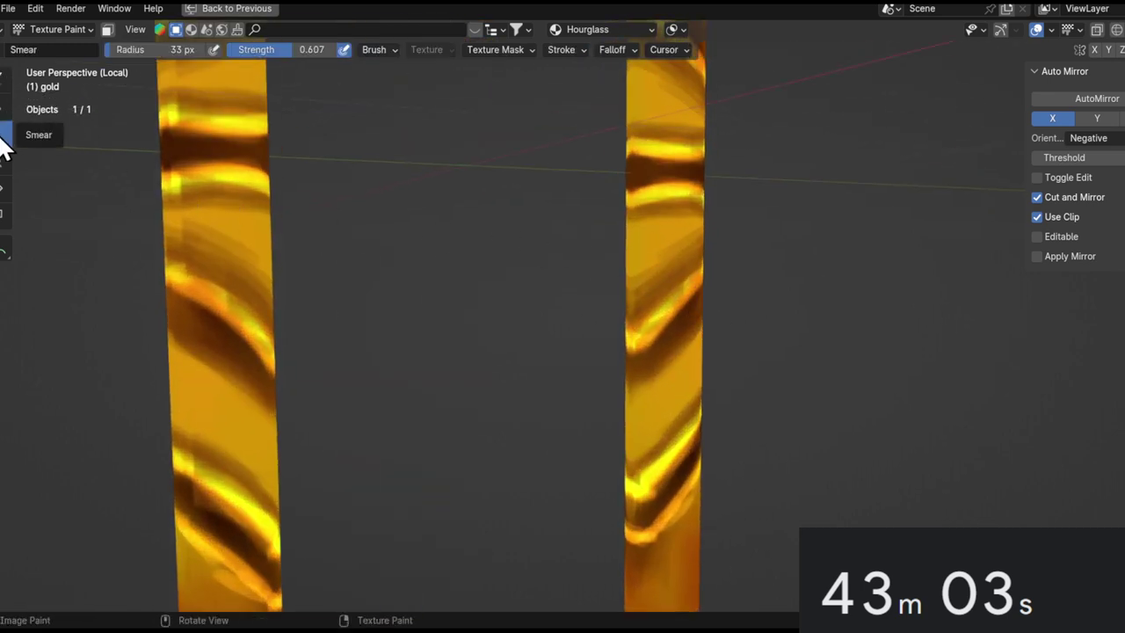
pyautogui.scroll(2, 661, 334)
pyautogui.moveTo(675, 320)
pyautogui.mouseDown(button='middle')
pyautogui.moveTo(729, 279)
pyautogui.moveTo(616, 265)
pyautogui.moveTo(708, 255)
pyautogui.mouseUp(button='middle')
pyautogui.press('f')
pyautogui.click(736, 277)
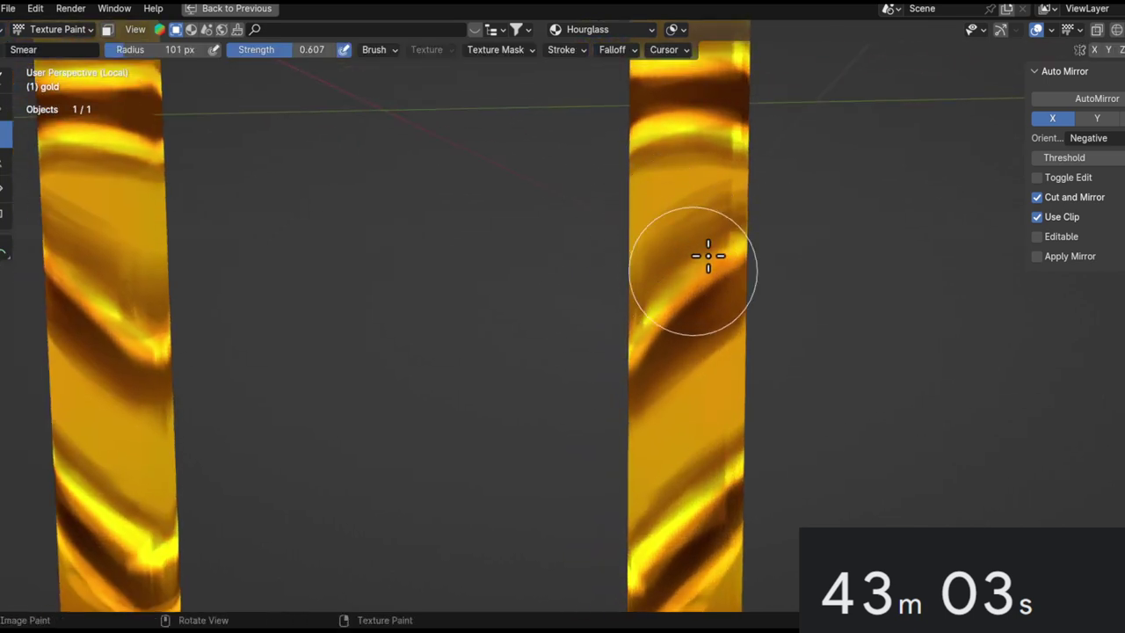
pyautogui.moveTo(703, 216); pyautogui.dragTo(609, 326, button='middle')
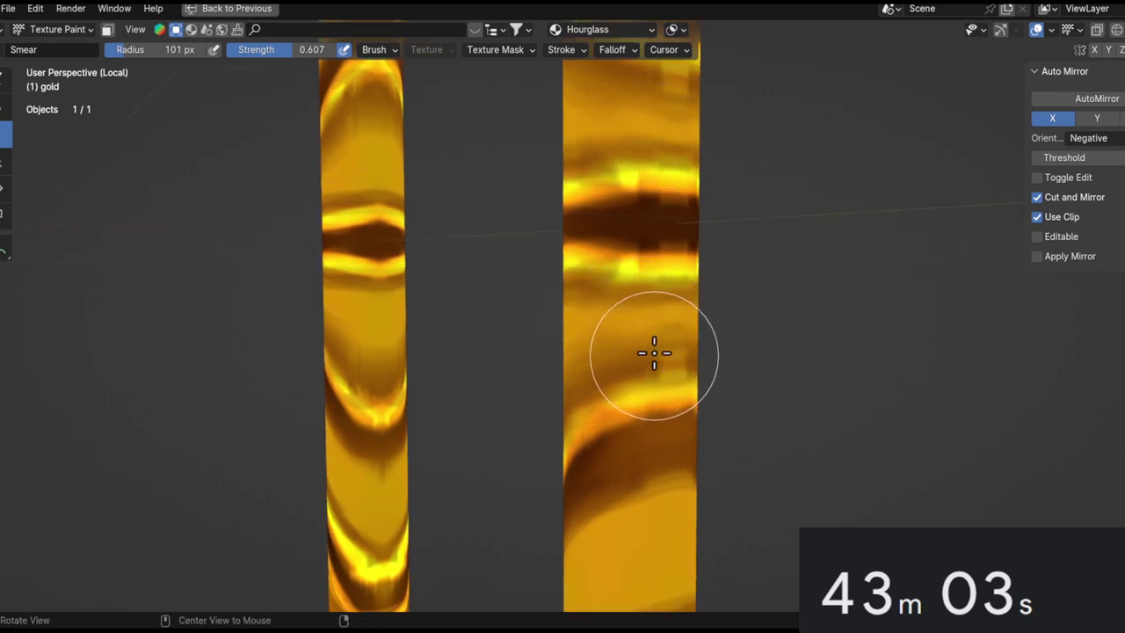
pyautogui.keyDown('shift'); pyautogui.moveTo(690, 363); pyautogui.dragTo(749, 290, button='middle'); pyautogui.keyUp('shift')
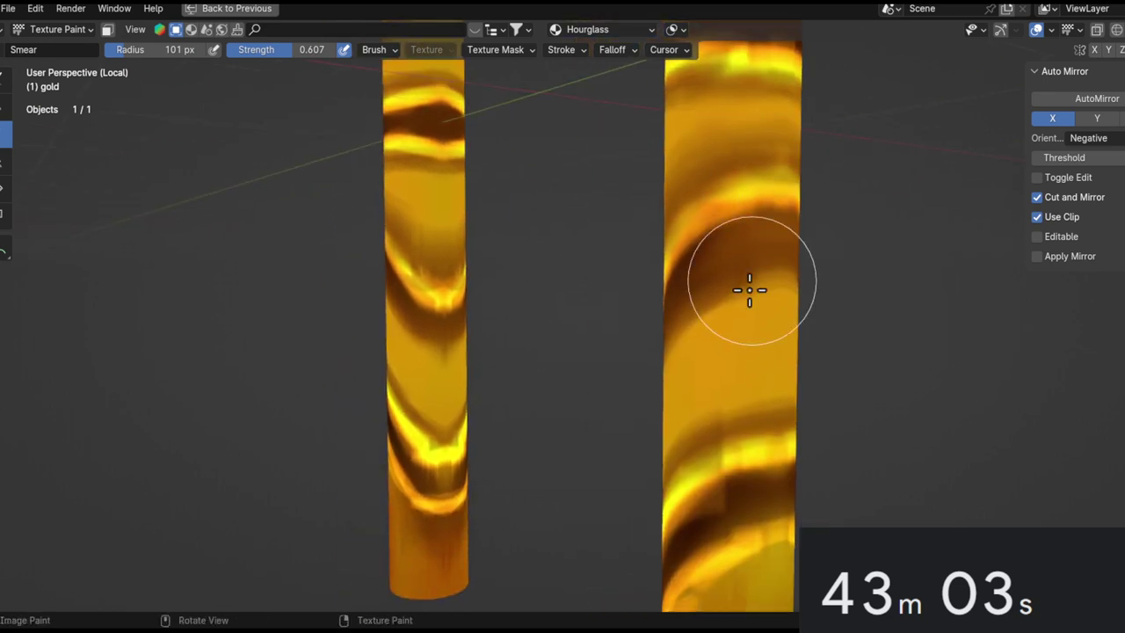
# Smear the highlight and dark edge of the diagonal band just below the middle around the pillar.
pyautogui.moveTo(712, 325)
pyautogui.mouseDown(button='middle')
pyautogui.moveTo(834, 306)
pyautogui.moveTo(692, 327)
pyautogui.mouseUp(button='middle')
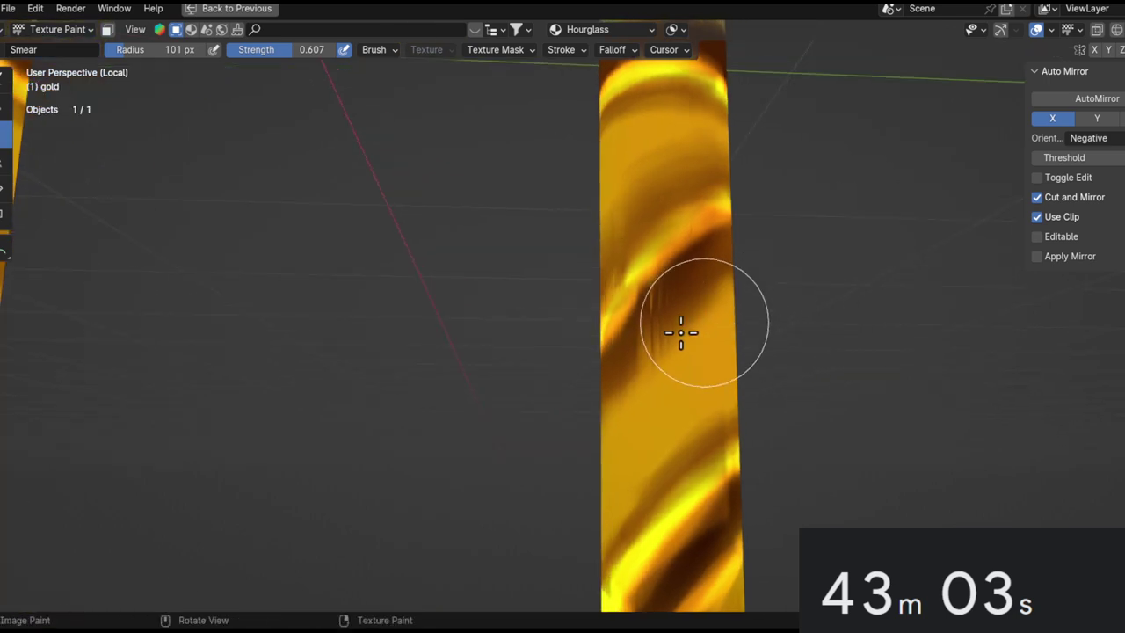
pyautogui.moveTo(678, 277); pyautogui.dragTo(657, 261, button='middle')
pyautogui.moveTo(621, 319); pyautogui.dragTo(636, 307, button='middle')
pyautogui.moveTo(663, 245); pyautogui.dragTo(648, 366, button='middle')
pyautogui.moveTo(706, 323); pyautogui.dragTo(650, 371, button='middle')
pyautogui.moveTo(741, 292); pyautogui.dragTo(727, 326, button='middle')
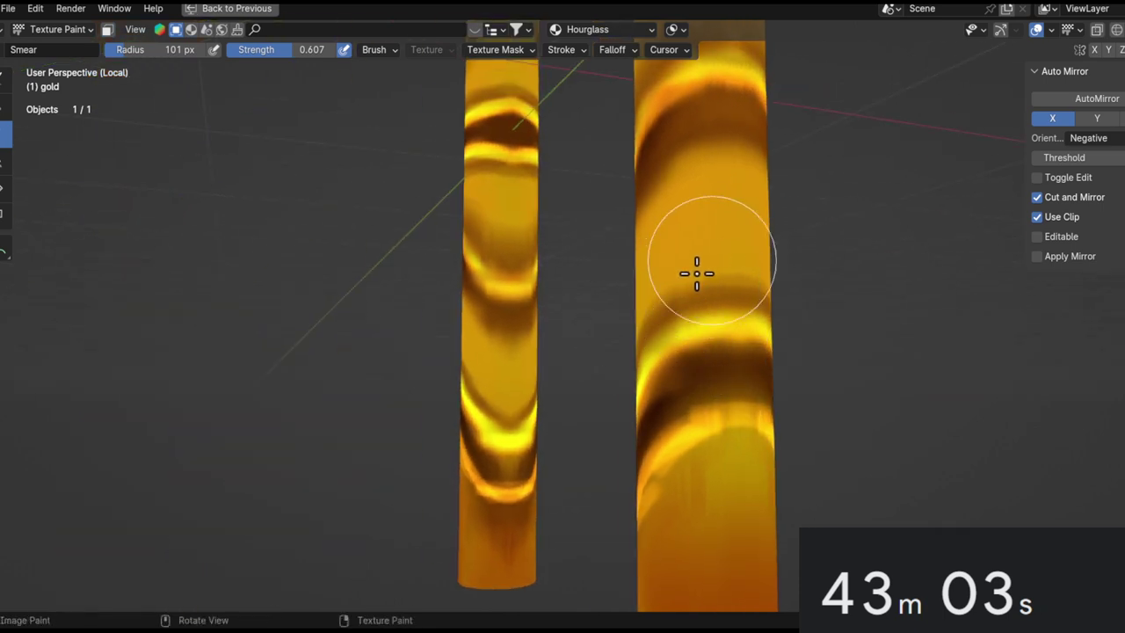
# Smear the lowest diagonal band and its orange rim around the pillar to smooth the patchy strokes.
pyautogui.moveTo(675, 282); pyautogui.dragTo(675, 276, button='middle')
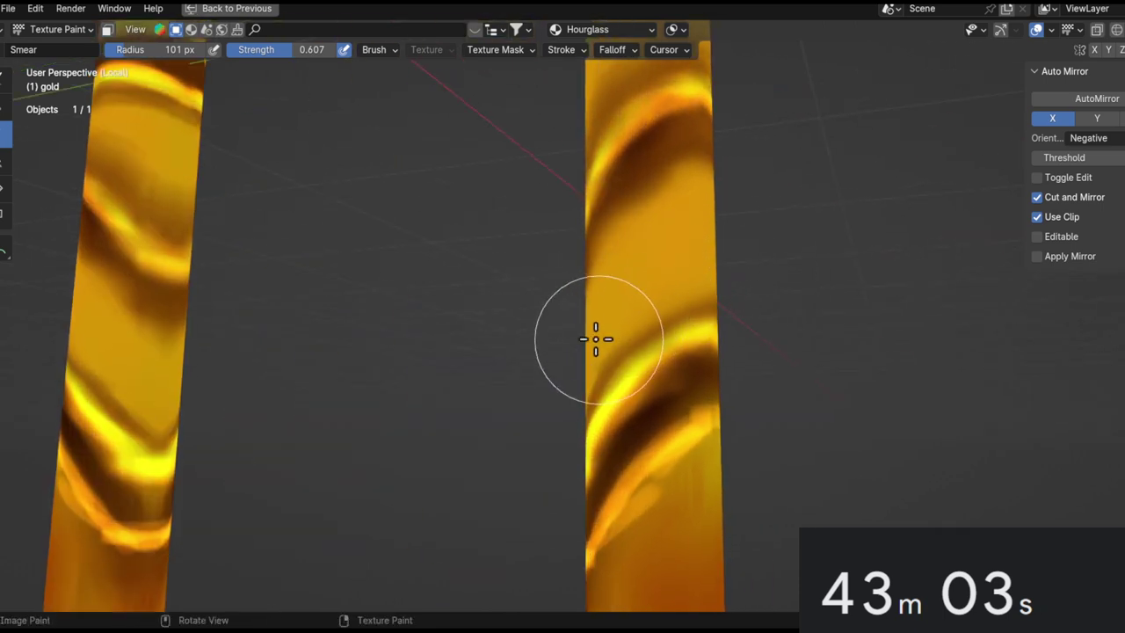
pyautogui.moveTo(669, 328); pyautogui.dragTo(643, 222, button='middle')
pyautogui.moveTo(596, 297); pyautogui.dragTo(592, 341, button='middle')
pyautogui.keyDown('ctrl'); pyautogui.moveTo(628, 232); pyautogui.dragTo(617, 520, button='middle'); pyautogui.keyUp('ctrl')
pyautogui.moveTo(643, 337); pyautogui.dragTo(700, 336, button='middle')
pyautogui.keyDown('ctrl'); pyautogui.moveTo(647, 277); pyautogui.dragTo(639, 158, button='middle'); pyautogui.keyUp('ctrl')
pyautogui.keyDown('ctrl'); pyautogui.moveTo(625, 426); pyautogui.dragTo(626, 298, button='middle'); pyautogui.keyUp('ctrl')
# Smear the brown shading and highlights around the horizontal middle band with the 101 px Smear brush.
pyautogui.moveTo(626, 299); pyautogui.dragTo(584, 303, button='middle')
pyautogui.moveTo(457, 268); pyautogui.dragTo(519, 377)
pyautogui.moveTo(451, 263); pyautogui.dragTo(456, 382)
pyautogui.keyDown('ctrl'); pyautogui.moveTo(527, 255); pyautogui.dragTo(548, 369, button='middle'); pyautogui.keyUp('ctrl')
pyautogui.moveTo(510, 272); pyautogui.dragTo(572, 256, button='middle')
pyautogui.moveTo(505, 343)
pyautogui.keyDown('ctrl'); pyautogui.mouseDown(button='middle')
pyautogui.moveTo(475, 251)
pyautogui.moveTo(500, 208)
pyautogui.mouseUp(button='middle'); pyautogui.keyUp('ctrl')
pyautogui.moveTo(544, 240); pyautogui.dragTo(595, 308, button='middle')
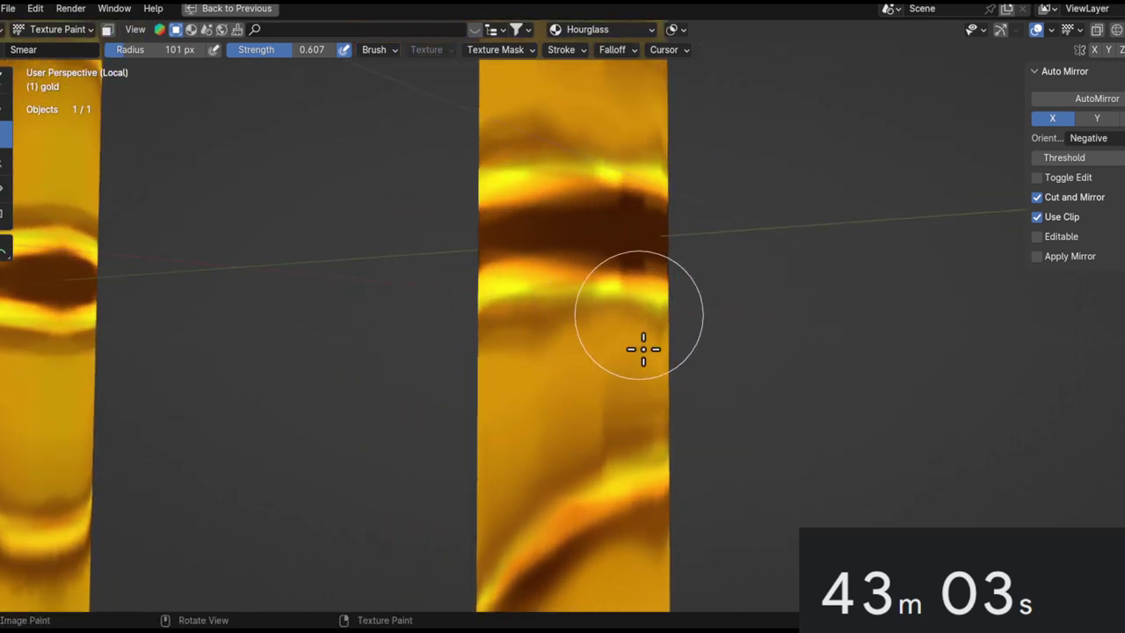
pyautogui.moveTo(520, 313); pyautogui.dragTo(515, 326, button='middle')
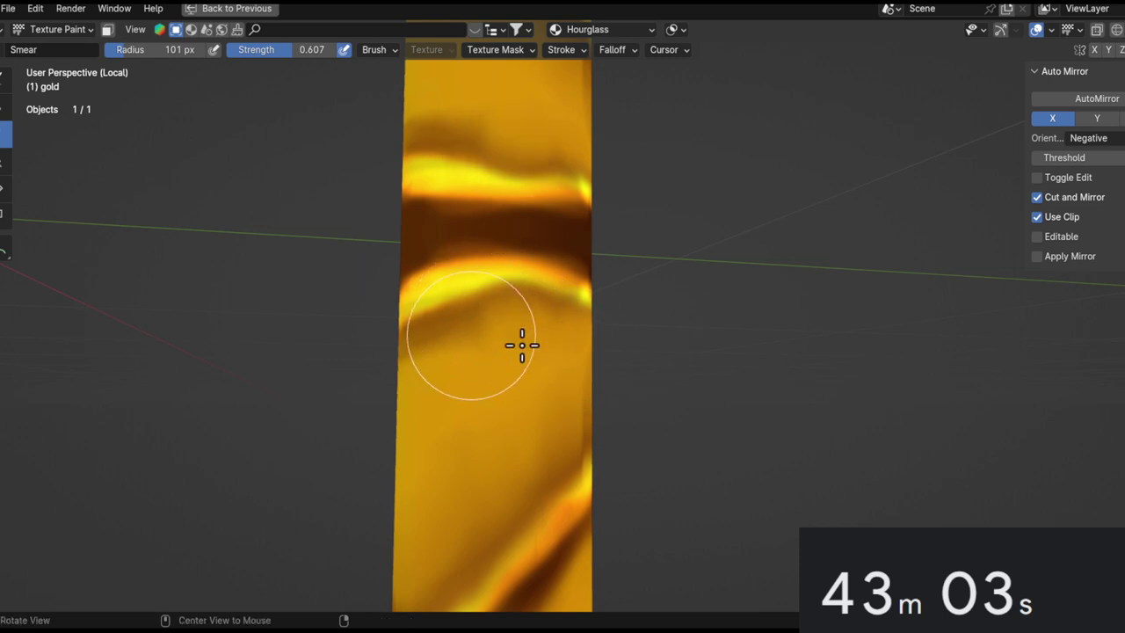
# Smear the horizontal middle band's edges on the pillar's other faces and blend the strokes farther down.
pyautogui.keyDown('alt'); pyautogui.moveTo(522, 345); pyautogui.dragTo(474, 338); pyautogui.keyUp('alt')
pyautogui.moveTo(461, 167); pyautogui.dragTo(461, 131)
pyautogui.moveTo(395, 290)
pyautogui.mouseDown()
pyautogui.moveTo(384, 384)
pyautogui.moveTo(395, 331)
pyautogui.moveTo(439, 399)
pyautogui.mouseUp()
pyautogui.keyDown('ctrl'); pyautogui.moveTo(439, 399); pyautogui.dragTo(571, 273, button='middle'); pyautogui.keyUp('ctrl')
pyautogui.keyDown('ctrl'); pyautogui.moveTo(571, 273); pyautogui.dragTo(577, 399, button='middle'); pyautogui.keyUp('ctrl')
pyautogui.keyDown('ctrl'); pyautogui.moveTo(586, 360); pyautogui.dragTo(593, 255, button='middle'); pyautogui.keyUp('ctrl')
pyautogui.keyDown('alt'); pyautogui.moveTo(587, 274); pyautogui.dragTo(571, 279); pyautogui.keyUp('alt')
pyautogui.moveTo(571, 280)
pyautogui.keyDown('ctrl'); pyautogui.keyDown('alt'); pyautogui.mouseDown()
pyautogui.moveTo(551, 236)
pyautogui.moveTo(525, 264)
pyautogui.mouseUp(); pyautogui.keyUp('alt'); pyautogui.keyUp('ctrl')
pyautogui.moveTo(525, 264)
pyautogui.keyDown('ctrl'); pyautogui.keyDown('alt'); pyautogui.mouseDown()
pyautogui.moveTo(510, 241)
pyautogui.moveTo(580, 173)
pyautogui.mouseUp(); pyautogui.keyUp('alt'); pyautogui.keyUp('ctrl')
pyautogui.moveTo(615, 276)
pyautogui.mouseDown()
pyautogui.moveTo(536, 313)
pyautogui.moveTo(650, 281)
pyautogui.mouseUp()
# Examine the painted bands on both isolated pillars from the base and from a distance.
pyautogui.keyDown('alt'); pyautogui.moveTo(563, 327); pyautogui.dragTo(405, 338); pyautogui.keyUp('alt')
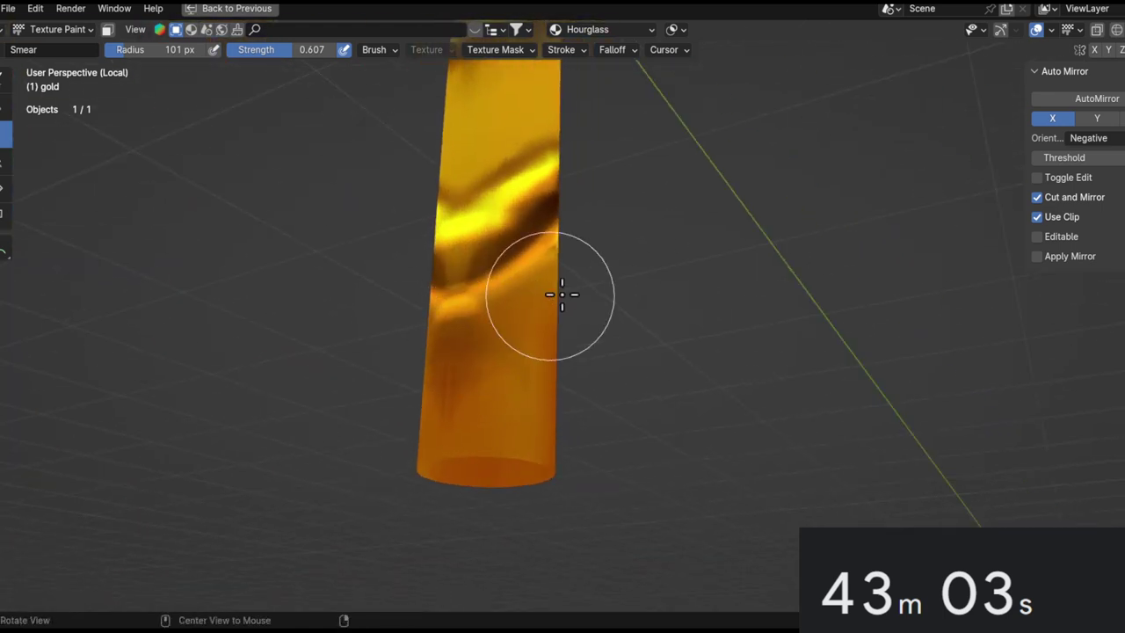
pyautogui.keyDown('alt'); pyautogui.moveTo(557, 296); pyautogui.dragTo(600, 293); pyautogui.keyUp('alt')
pyautogui.keyDown('alt'); pyautogui.keyDown('shift'); pyautogui.moveTo(669, 185); pyautogui.dragTo(600, 533); pyautogui.keyUp('shift'); pyautogui.keyUp('alt')
pyautogui.keyDown('ctrl'); pyautogui.keyDown('alt'); pyautogui.moveTo(601, 377); pyautogui.dragTo(617, 448); pyautogui.keyUp('alt'); pyautogui.keyUp('ctrl')
pyautogui.keyDown('ctrl'); pyautogui.keyDown('alt'); pyautogui.moveTo(626, 342); pyautogui.dragTo(642, 263); pyautogui.keyUp('alt'); pyautogui.keyUp('ctrl')
pyautogui.keyDown('alt'); pyautogui.moveTo(674, 341); pyautogui.dragTo(621, 281); pyautogui.keyUp('alt')
pyautogui.keyDown('ctrl'); pyautogui.keyDown('alt'); pyautogui.moveTo(709, 312); pyautogui.dragTo(638, 445); pyautogui.keyUp('alt'); pyautogui.keyUp('ctrl')
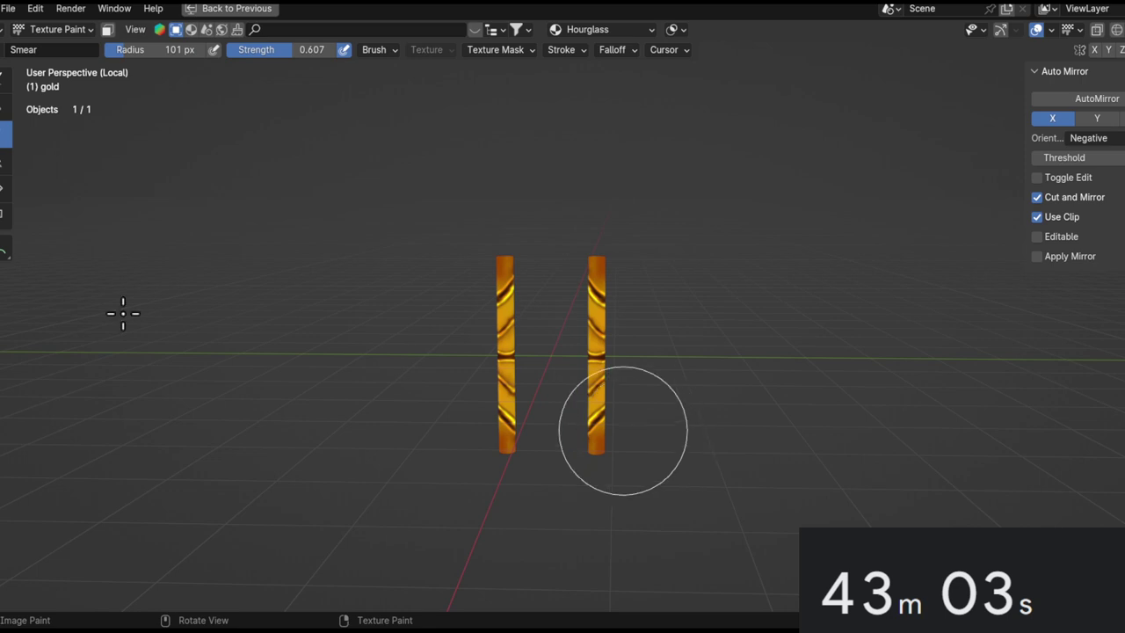
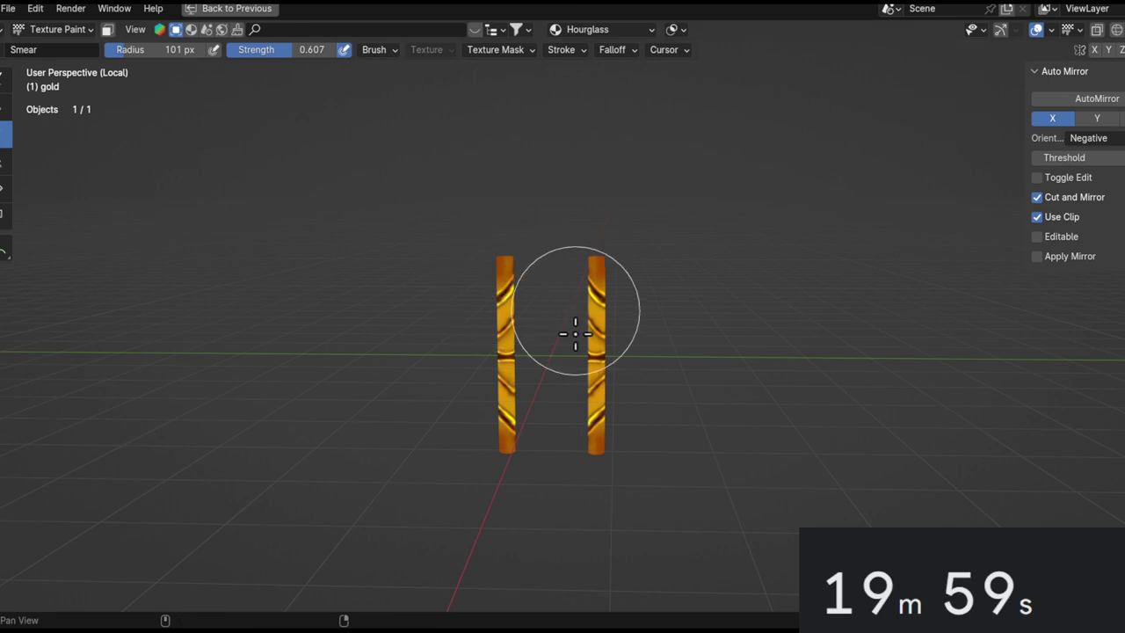
# Leave the pillars' local view and frame the whole hourglass from the front.
pyautogui.moveTo(572, 334); pyautogui.dragTo(671, 244, button='middle')
pyautogui.press('KP_Divide')
pyautogui.keyDown('alt'); pyautogui.moveTo(692, 204); pyautogui.dragTo(672, 334); pyautogui.keyUp('alt')
pyautogui.keyDown('alt'); pyautogui.keyDown('shift'); pyautogui.moveTo(710, 221); pyautogui.dragTo(687, 287); pyautogui.keyUp('shift'); pyautogui.keyUp('alt')
pyautogui.keyDown('alt'); pyautogui.moveTo(660, 331); pyautogui.dragTo(618, 279); pyautogui.keyUp('alt')
# Switch from the gold pillars to the glass object and put it in Texture Paint mode.
pyautogui.hotkey('ctrl', 'Tab')
pyautogui.click(510, 338)
pyautogui.moveTo(607, 341)
pyautogui.keyDown('alt'); pyautogui.mouseDown()
pyautogui.moveTo(587, 326)
pyautogui.moveTo(665, 386)
pyautogui.mouseUp(); pyautogui.keyUp('alt')
pyautogui.click(596, 345)
pyautogui.hotkey('ctrl', 'Tab')
pyautogui.click(723, 248)
pyautogui.hotkey('ctrl', 'Tab')
pyautogui.click(565, 371)
pyautogui.hotkey('ctrl', 'Tab')
pyautogui.click(691, 305)
pyautogui.keyDown('alt'); pyautogui.moveTo(635, 330); pyautogui.dragTo(644, 262); pyautogui.keyUp('alt')
# Fill the glass with a very pale, near-white tint at Value 1.000 using the Fill brush.
pyautogui.click(5, 81)
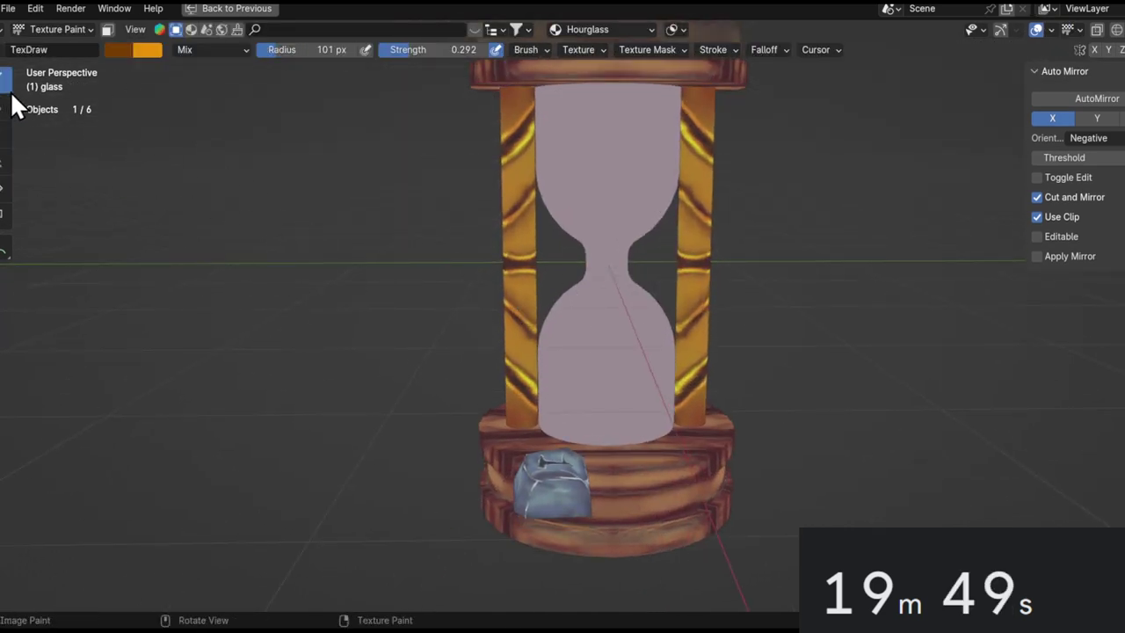
pyautogui.click(3, 109)
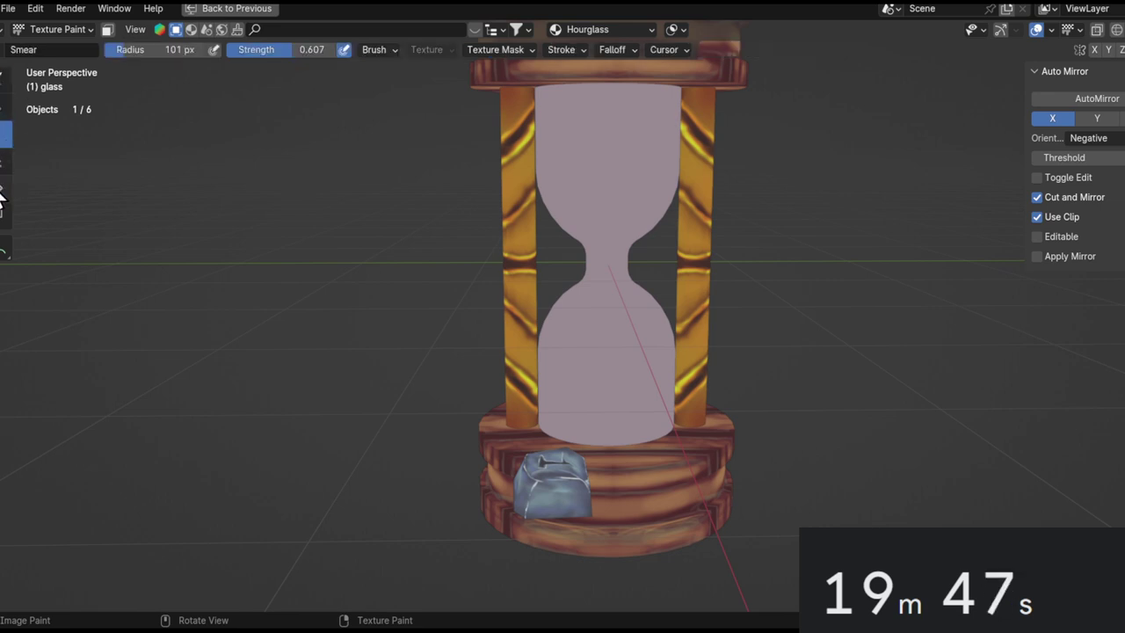
pyautogui.click(3, 186)
pyautogui.click(126, 50)
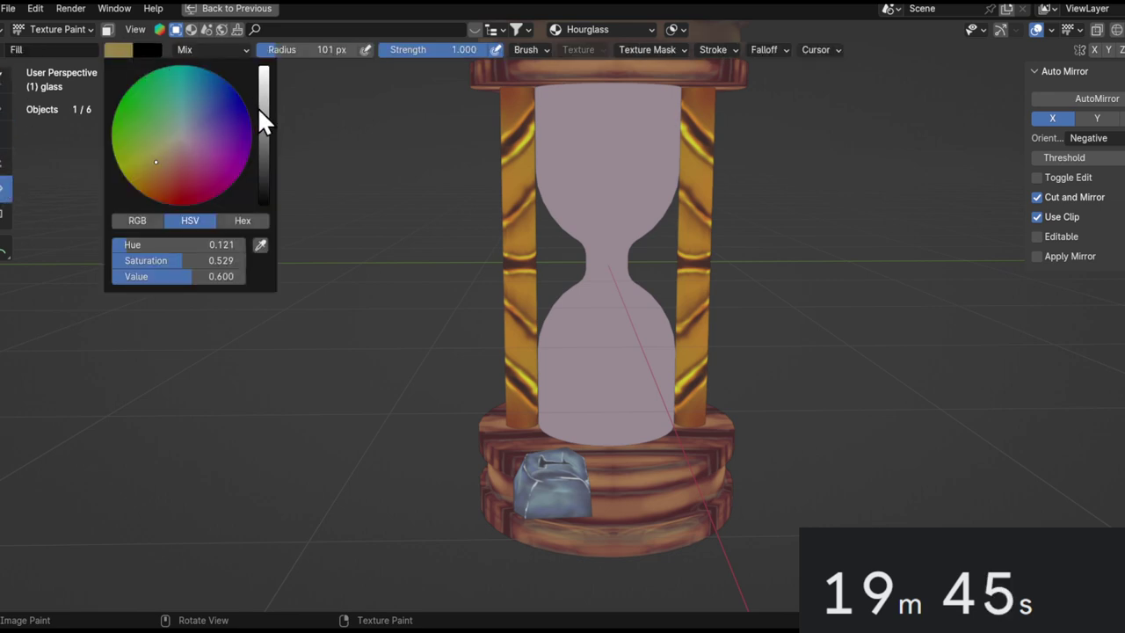
pyautogui.moveTo(260, 108); pyautogui.dragTo(263, 39)
pyautogui.click(185, 138)
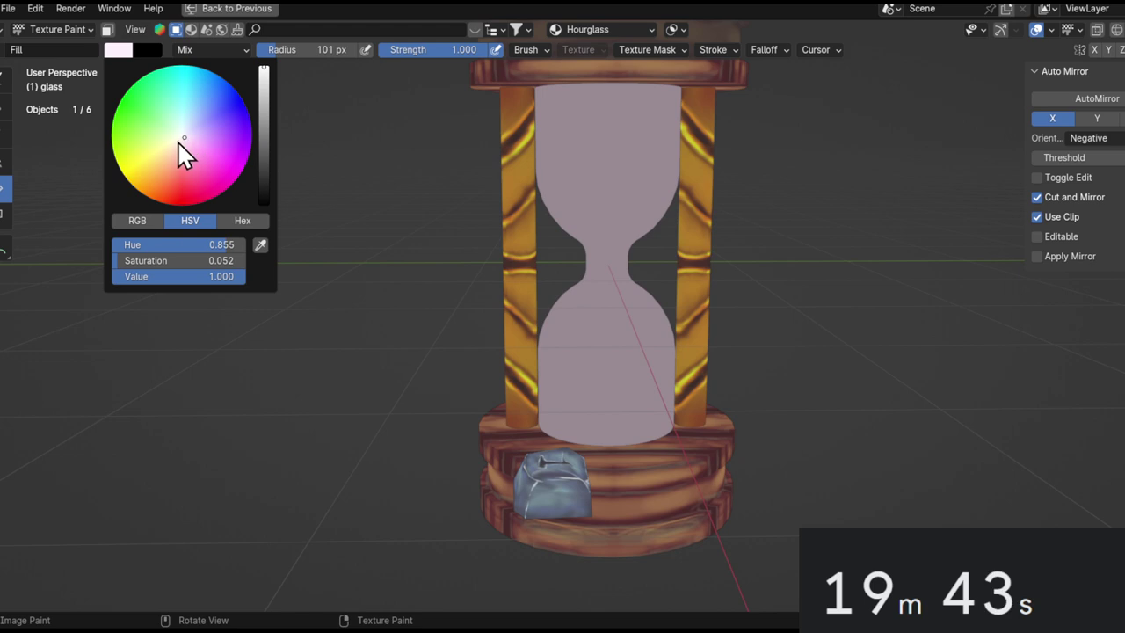
pyautogui.click(700, 244)
# Return to the TexDraw brush, enable X symmetry for painting and preview the hourglass with lit material shading.
pyautogui.keyDown('shift'); pyautogui.moveTo(592, 169); pyautogui.dragTo(534, 201, button='middle'); pyautogui.keyUp('shift')
pyautogui.click(3, 107)
pyautogui.click(5, 81)
pyautogui.click(1094, 50)
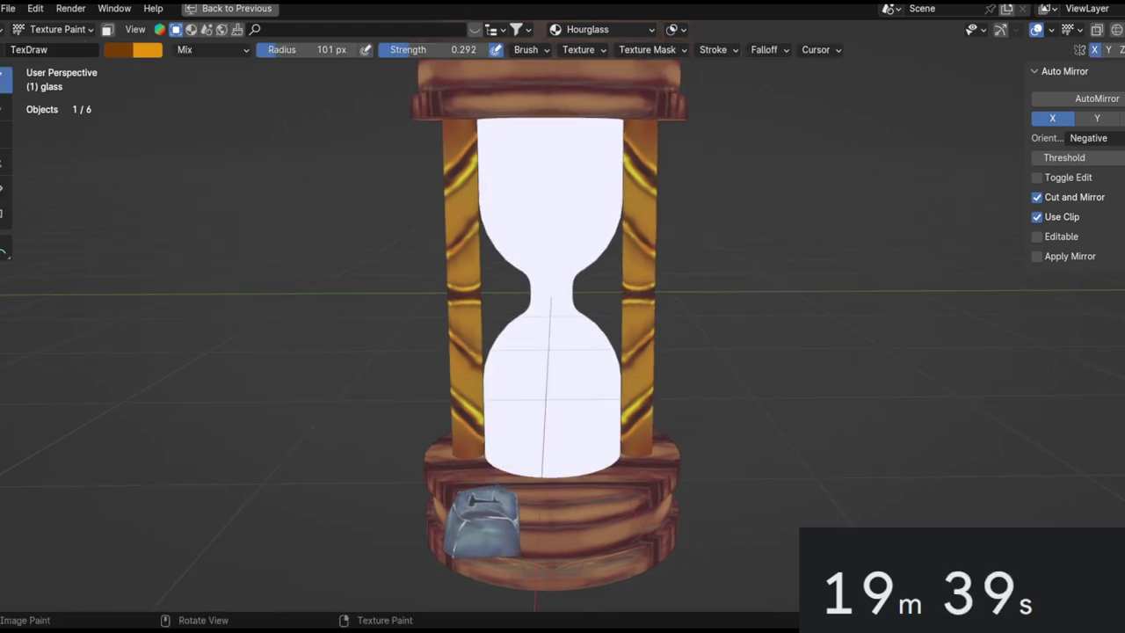
pyautogui.click(1123, 30)
pyautogui.moveTo(657, 236)
pyautogui.keyDown('shift'); pyautogui.mouseDown(button='middle')
pyautogui.moveTo(698, 195)
pyautogui.moveTo(477, 469)
pyautogui.mouseUp(button='middle'); pyautogui.keyUp('shift')
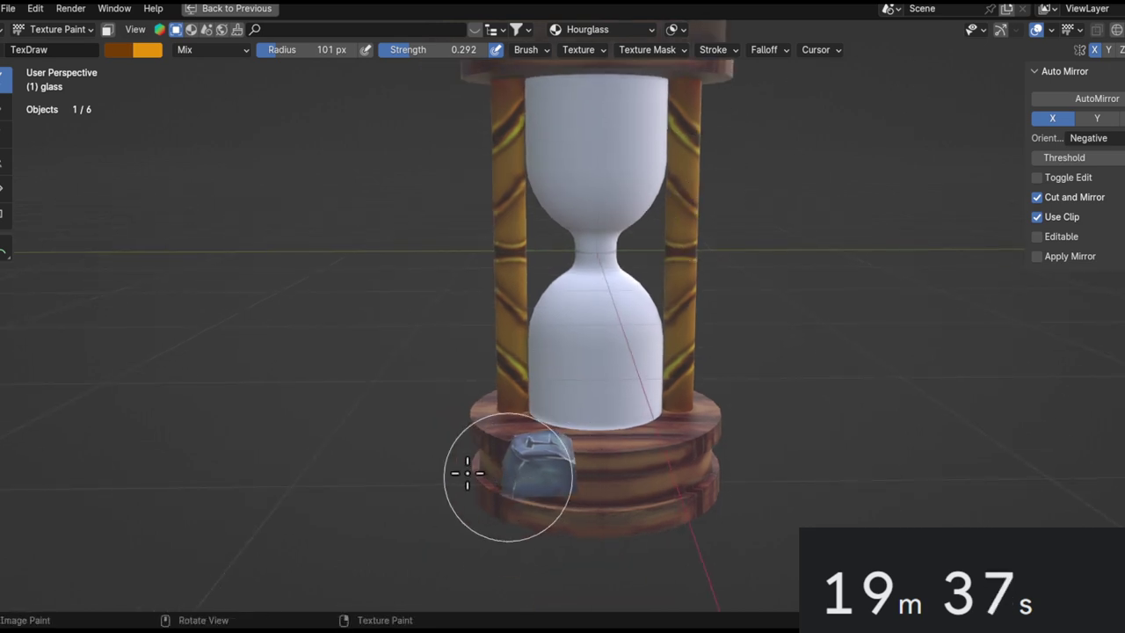
# Restore the multi-editor layout, saving the file, and enlarge the Shader Editor to show the Hourglass material's nodes.
pyautogui.hotkey('ctrl', 'space')
pyautogui.hotkey('ctrl', 's')
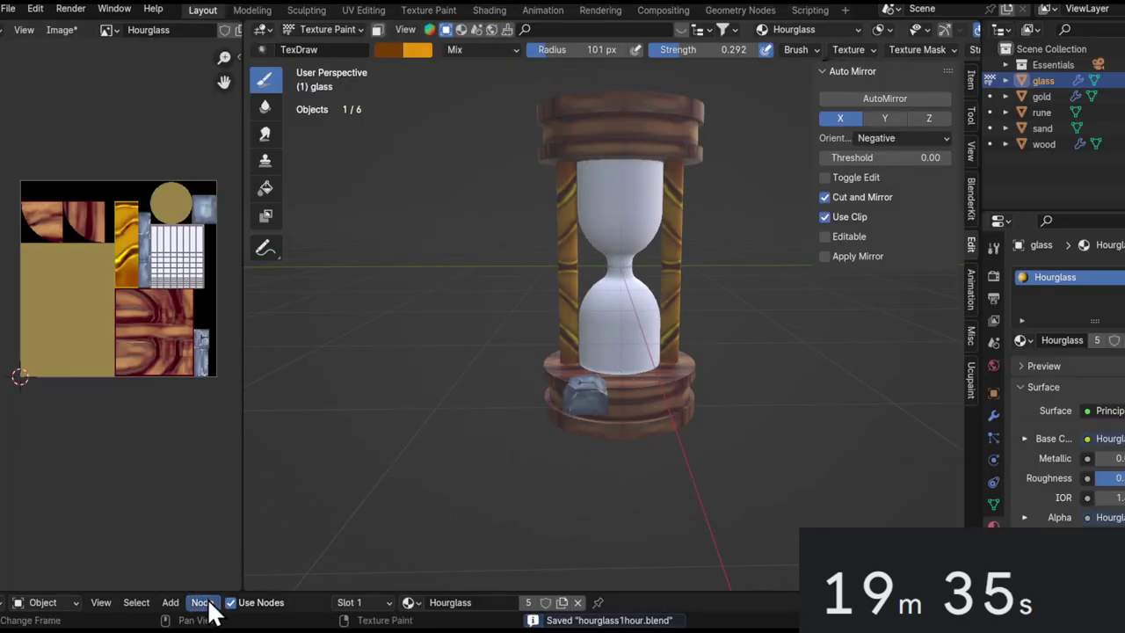
pyautogui.click(202, 603)
pyautogui.moveTo(156, 590); pyautogui.dragTo(378, 211)
pyautogui.moveTo(375, 287); pyautogui.dragTo(176, 275)
pyautogui.moveTo(441, 349); pyautogui.dragTo(490, 358, button='middle')
pyautogui.scroll(-1, 515, 365)
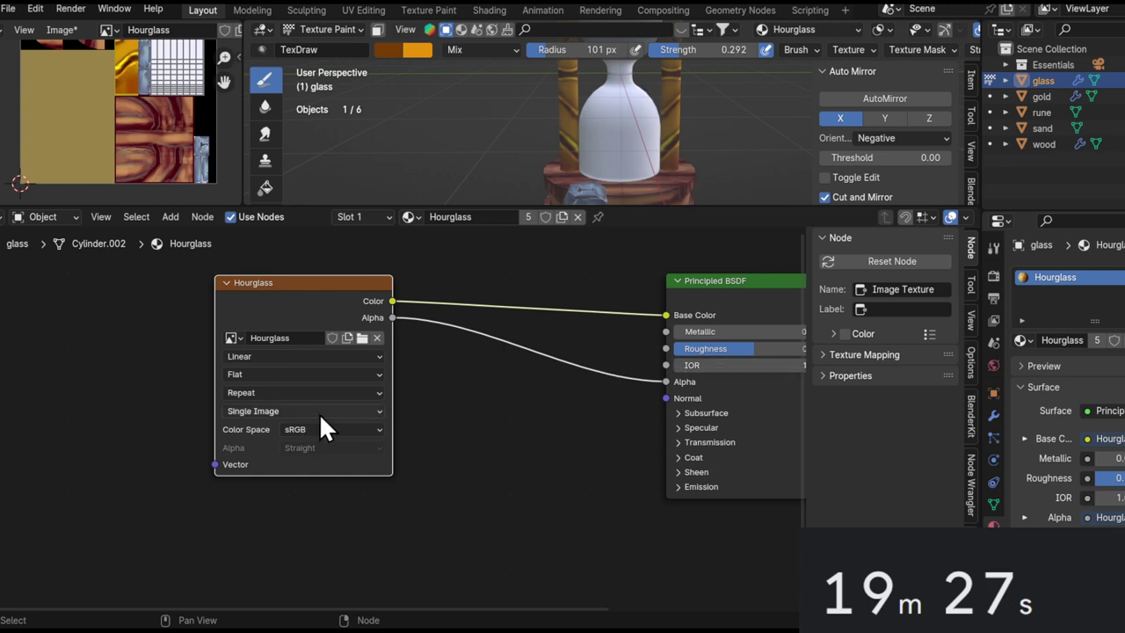
# Set the Principled BSDF's Roughness to 1 and Metallic to 0, and edit its IOR value.
pyautogui.moveTo(563, 295); pyautogui.dragTo(570, 370, button='middle')
pyautogui.moveTo(400, 433); pyautogui.dragTo(400, 435, button='middle')
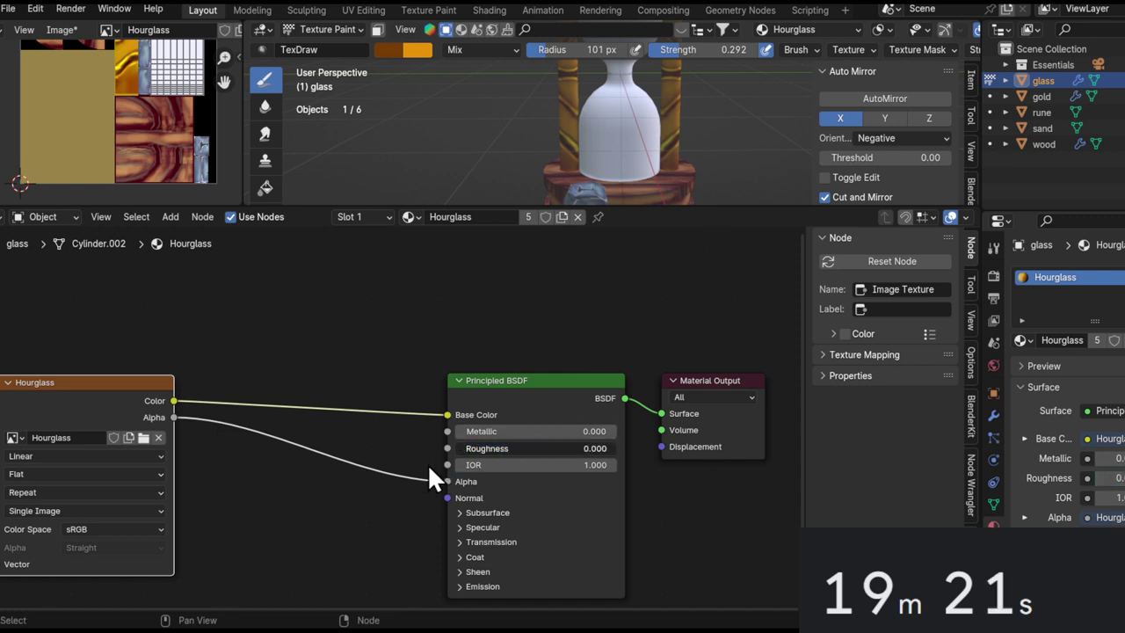
pyautogui.moveTo(563, 429); pyautogui.dragTo(420, 459)
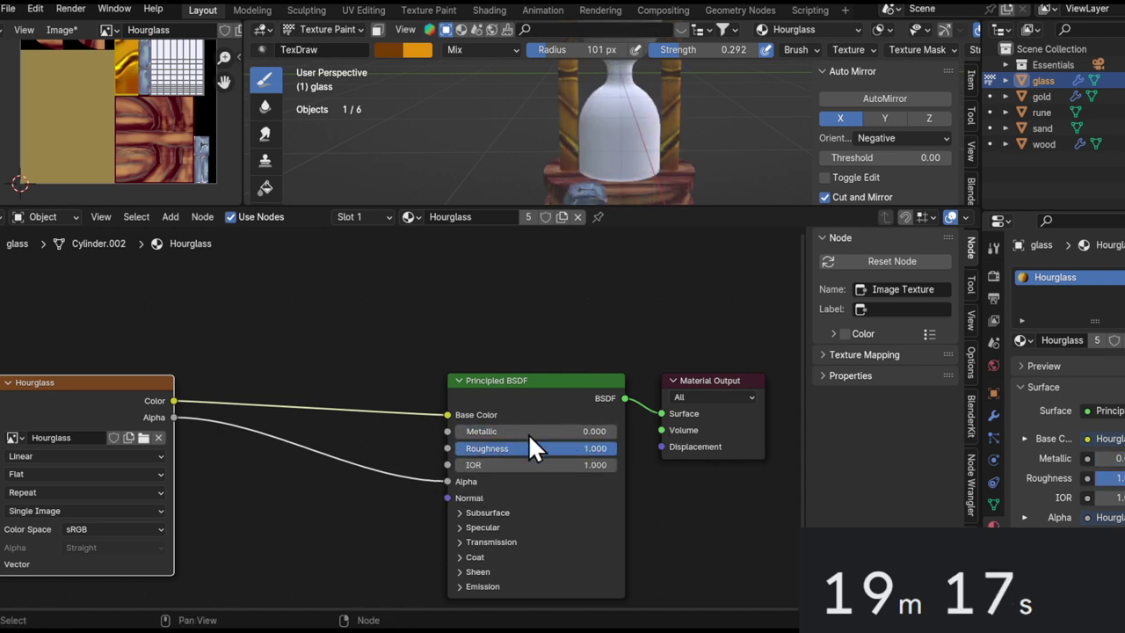
pyautogui.moveTo(569, 431); pyautogui.dragTo(736, 445)
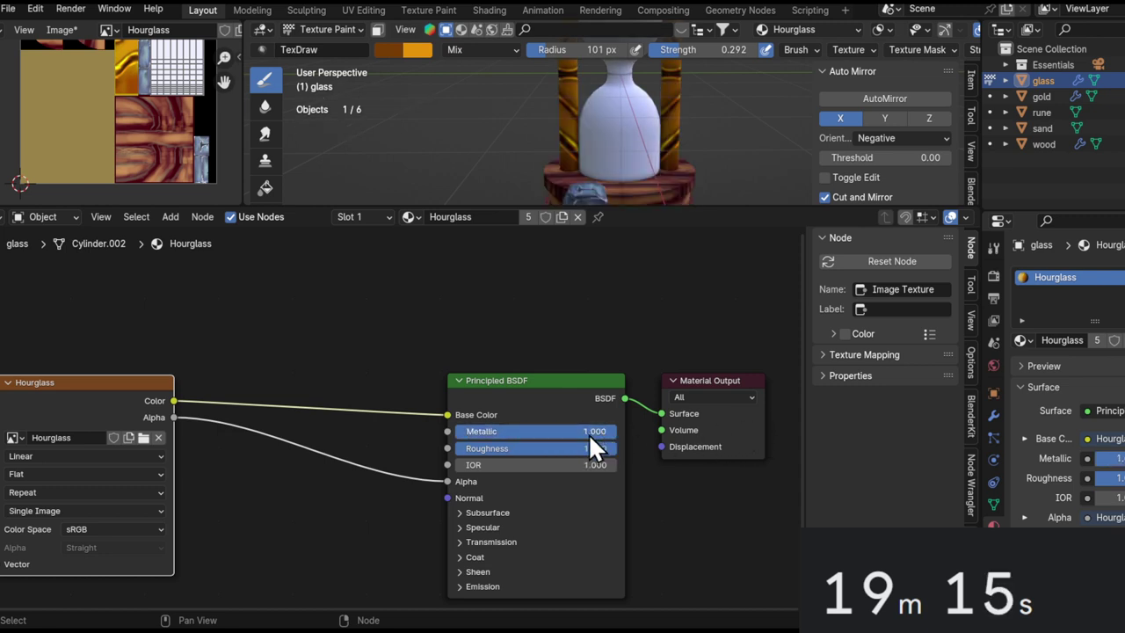
pyautogui.moveTo(599, 432); pyautogui.dragTo(212, 526)
pyautogui.moveTo(571, 459); pyautogui.dragTo(556, 428)
pyautogui.moveTo(438, 448)
pyautogui.mouseDown()
pyautogui.moveTo(583, 442)
pyautogui.moveTo(432, 434)
pyautogui.moveTo(274, 469)
pyautogui.mouseUp()
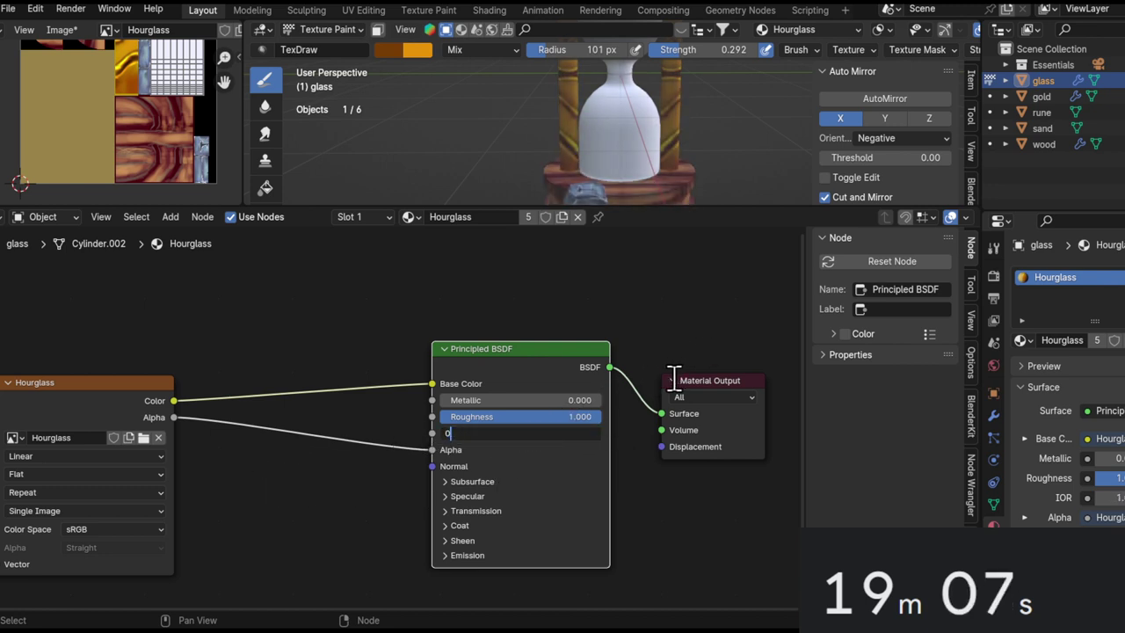
# Set the Principled BSDF node's IOR to 1.000 and expand its Specular settings.
pyautogui.press('Return')
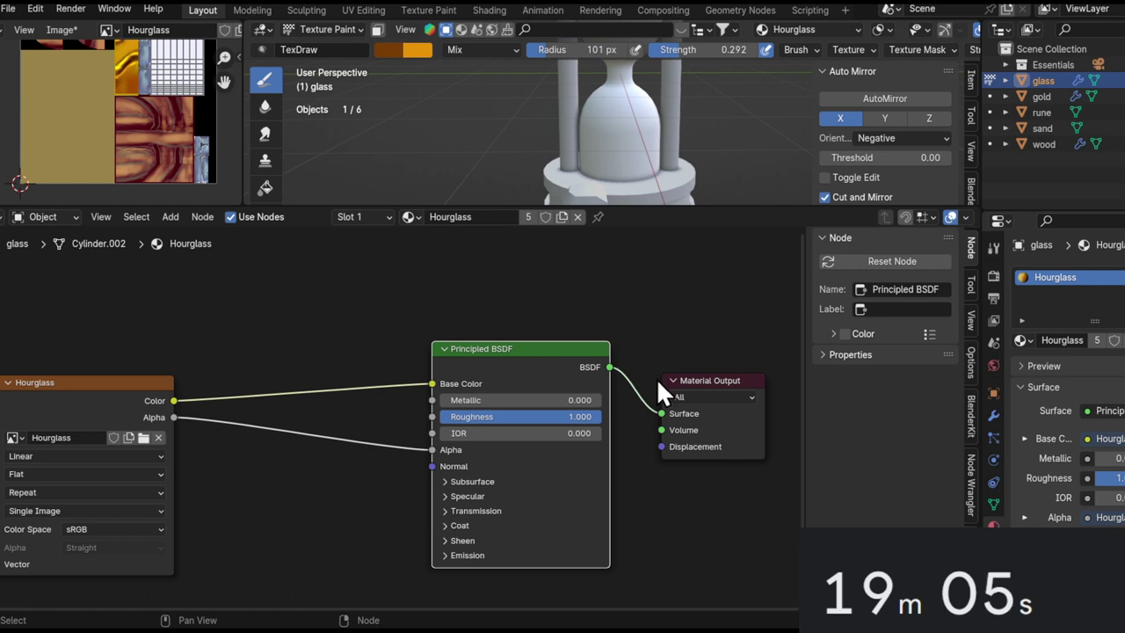
pyautogui.moveTo(578, 401); pyautogui.dragTo(602, 326, button='middle')
pyautogui.moveTo(704, 205); pyautogui.dragTo(672, 336)
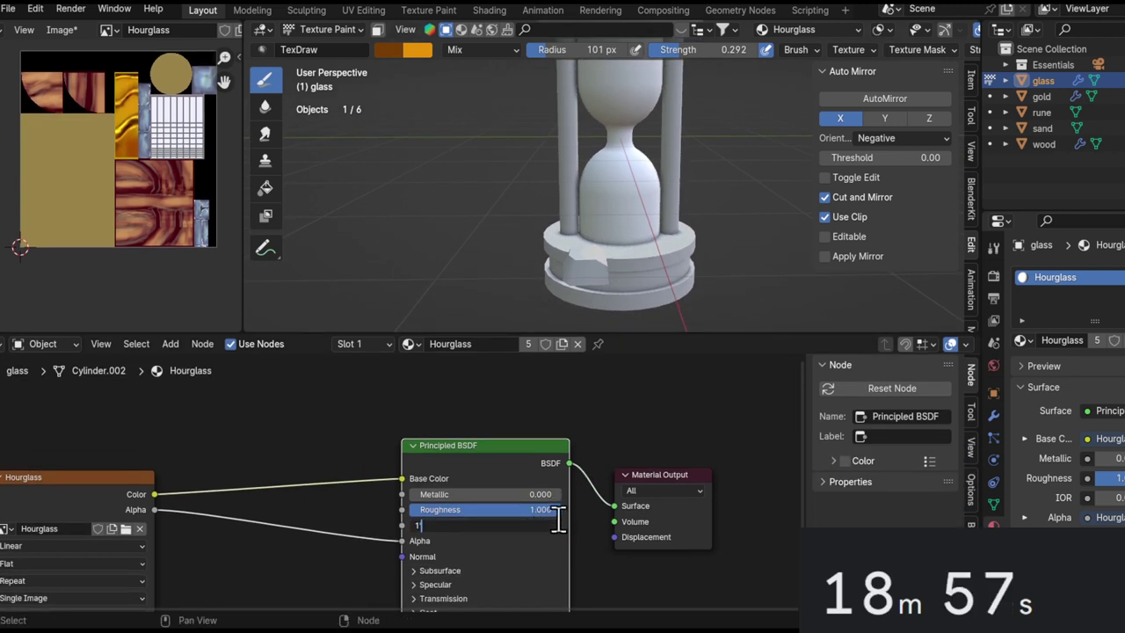
pyautogui.press('Return')
pyautogui.click(441, 584)
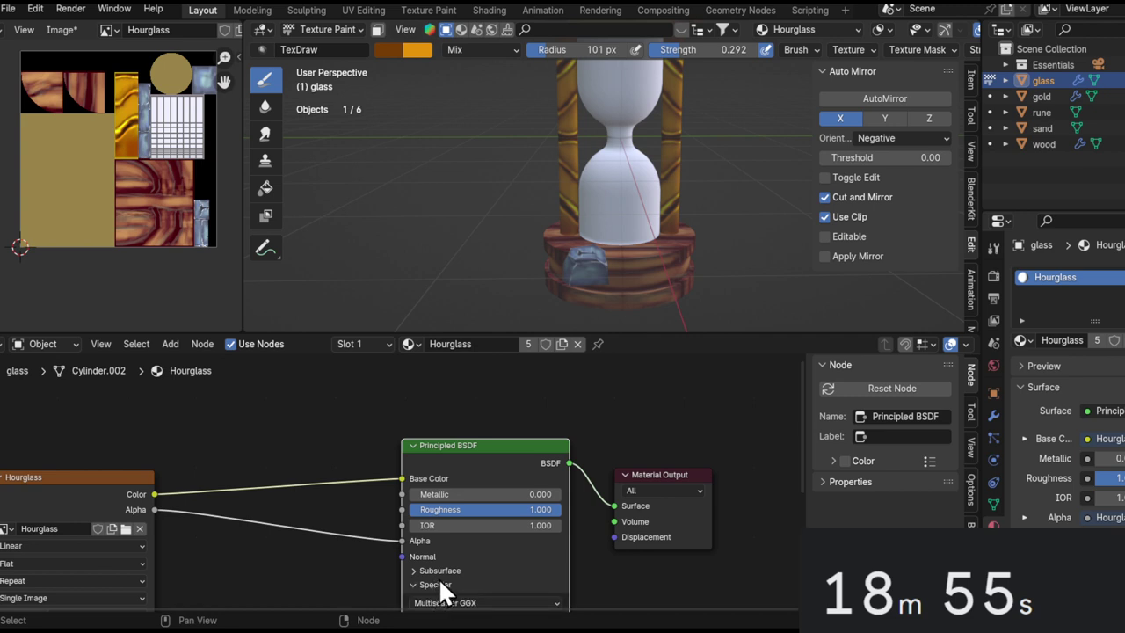
pyautogui.keyDown('alt'); pyautogui.moveTo(362, 556); pyautogui.dragTo(445, 389); pyautogui.keyUp('alt')
pyautogui.moveTo(479, 464); pyautogui.dragTo(445, 563)
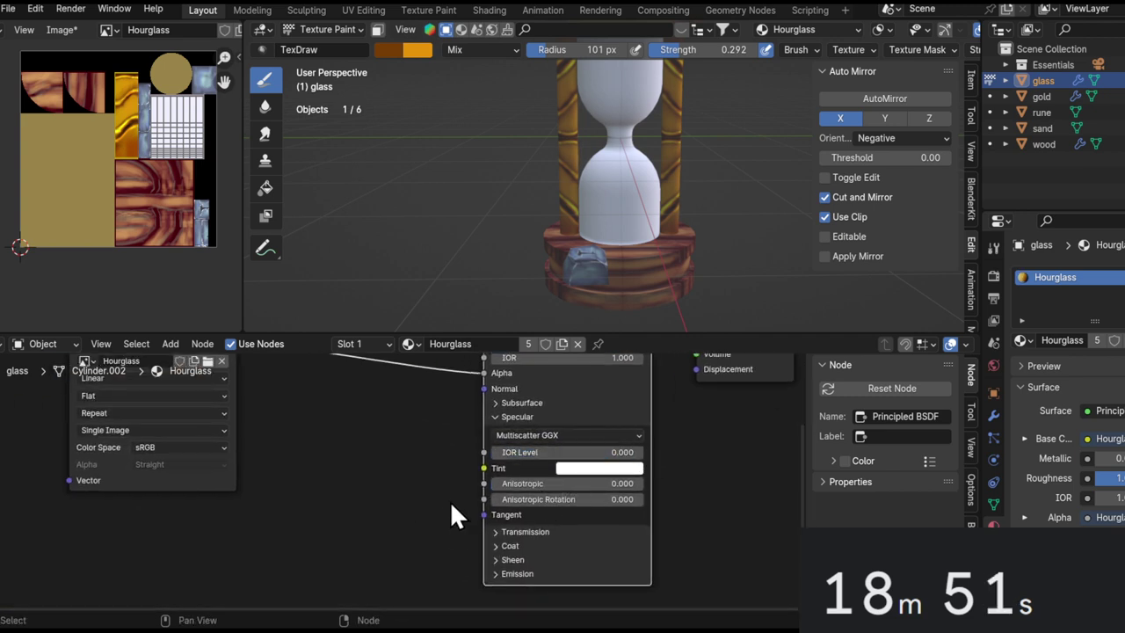
pyautogui.keyDown('alt'); pyautogui.moveTo(466, 384); pyautogui.dragTo(443, 554); pyautogui.keyUp('alt')
pyautogui.scroll(2, 659, 194)
# Maximize the 3D viewport and put the glass object back into Texture Paint mode.
pyautogui.scroll(-4, 656, 207)
pyautogui.keyDown('alt'); pyautogui.moveTo(652, 233); pyautogui.dragTo(657, 185); pyautogui.keyUp('alt')
pyautogui.hotkey('ctrl', 'space')
pyautogui.hotkey('ctrl', 'Tab')
pyautogui.keyDown('alt'); pyautogui.moveTo(608, 326); pyautogui.dragTo(642, 293); pyautogui.keyUp('alt')
pyautogui.moveTo(600, 398)
pyautogui.keyDown('alt'); pyautogui.keyDown('shift'); pyautogui.mouseDown()
pyautogui.moveTo(596, 377)
pyautogui.moveTo(608, 373)
pyautogui.mouseUp(); pyautogui.keyUp('shift'); pyautogui.keyUp('alt')
pyautogui.keyDown('alt'); pyautogui.moveTo(650, 299); pyautogui.dragTo(605, 324); pyautogui.keyUp('alt')
pyautogui.hotkey('ctrl', 'Tab')
pyautogui.click(703, 231)
pyautogui.scroll(2, 624, 241)
pyautogui.keyDown('alt'); pyautogui.moveTo(613, 242); pyautogui.dragTo(615, 292); pyautogui.keyUp('alt')
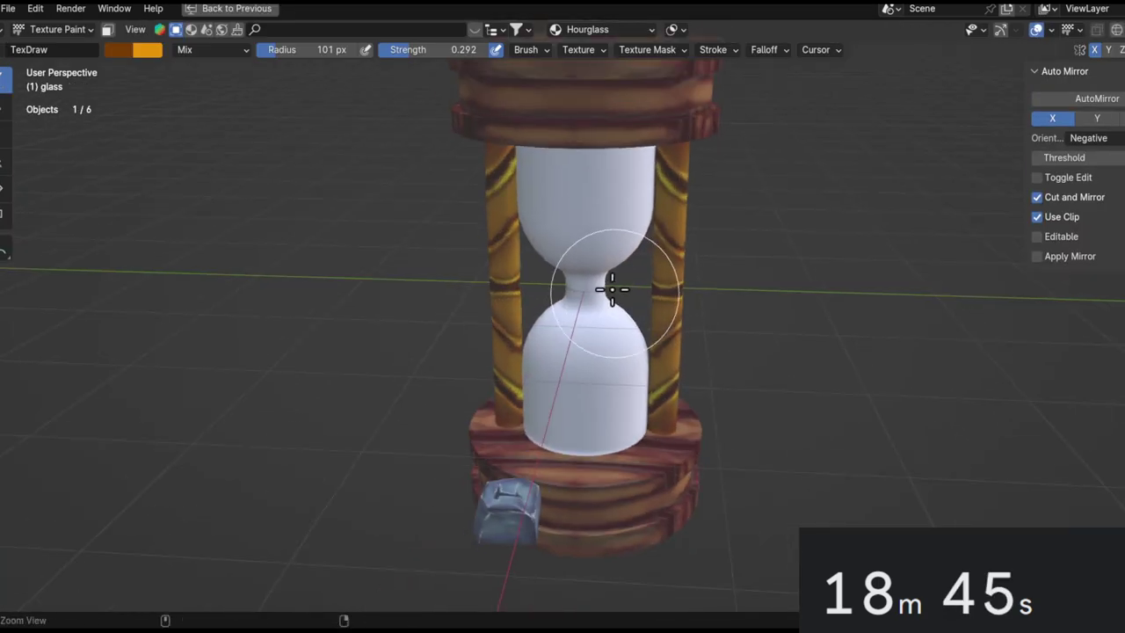
# Set the brush's blending mode to Erase Alpha and paint over the glass bulbs.
pyautogui.click(211, 51)
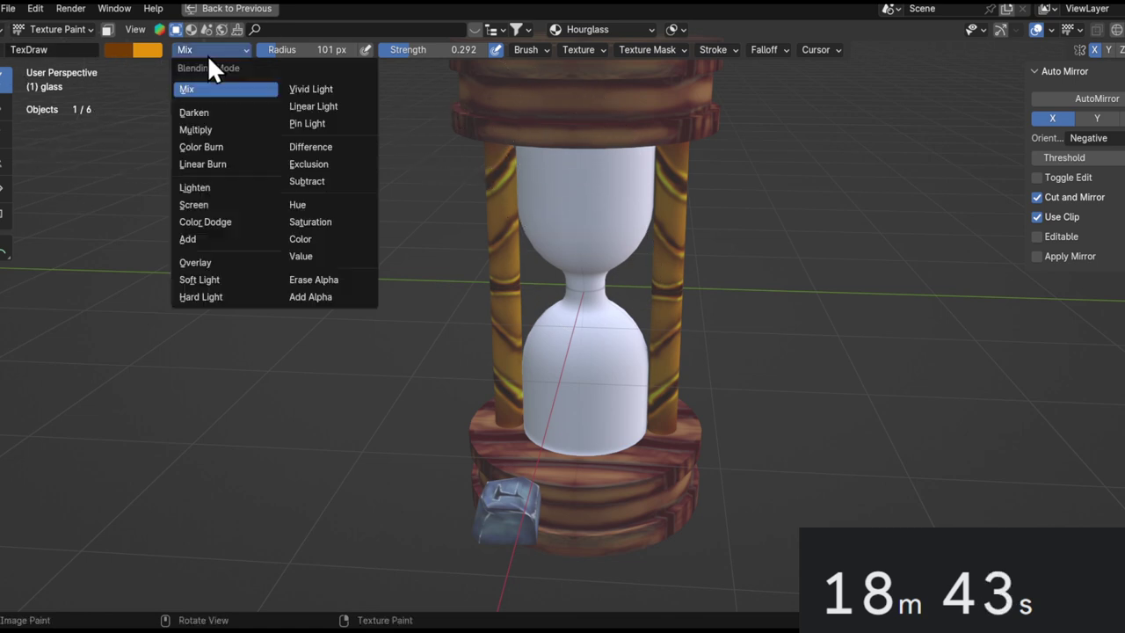
pyautogui.click(332, 279)
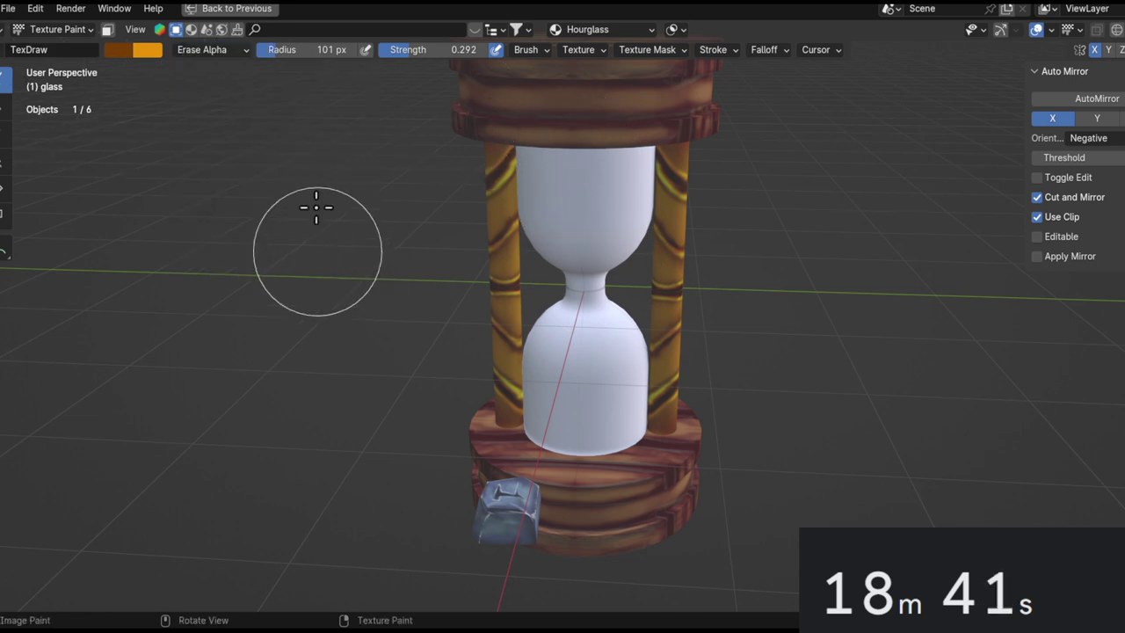
pyautogui.keyDown('alt'); pyautogui.moveTo(636, 243); pyautogui.dragTo(624, 149); pyautogui.keyUp('alt')
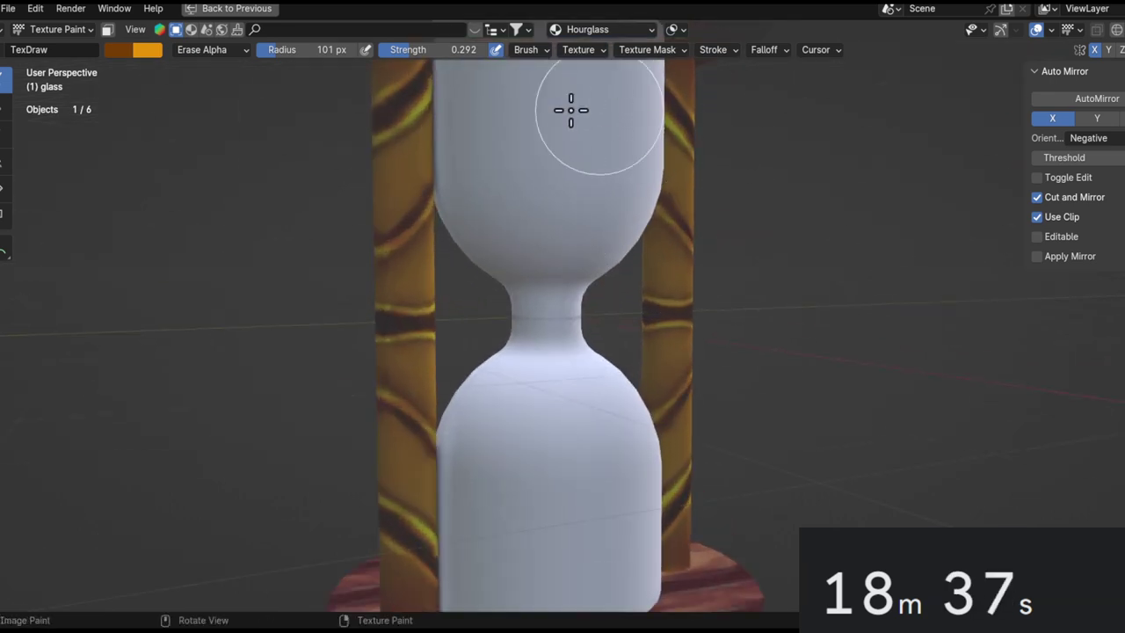
pyautogui.moveTo(609, 208)
pyautogui.mouseDown(button='middle')
pyautogui.moveTo(577, 372)
pyautogui.moveTo(600, 241)
pyautogui.moveTo(608, 306)
pyautogui.mouseUp(button='middle')
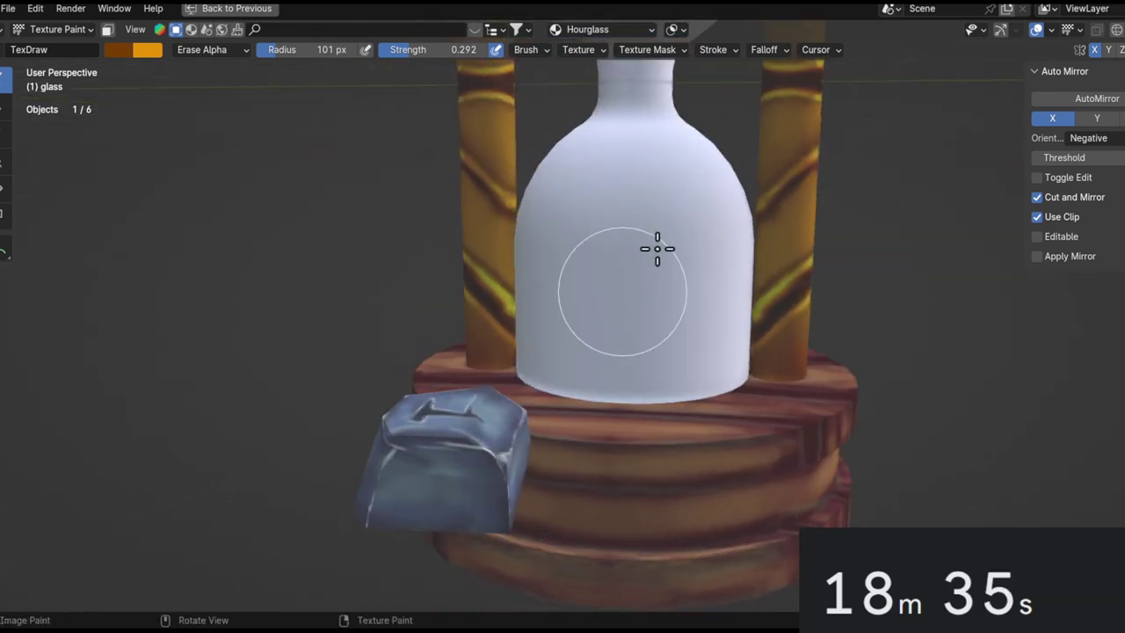
pyautogui.moveTo(671, 326); pyautogui.dragTo(671, 230, button='middle')
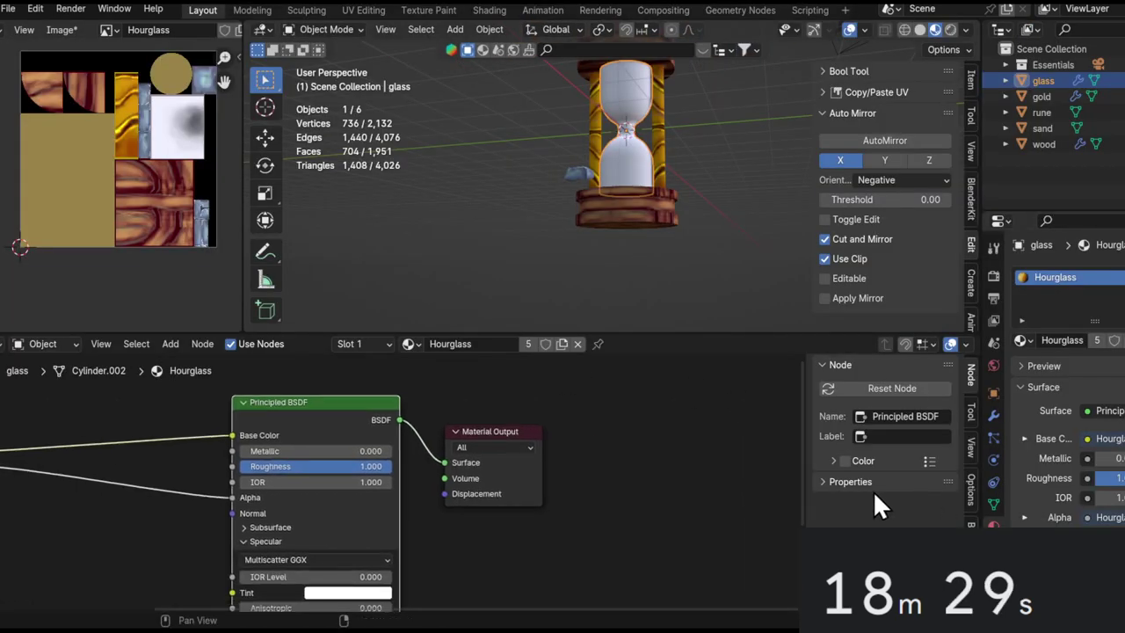
# Switch the scene's render engine to EEVEE.
pyautogui.scroll(-8, 1105, 472)
pyautogui.scroll(-2, 1105, 472)
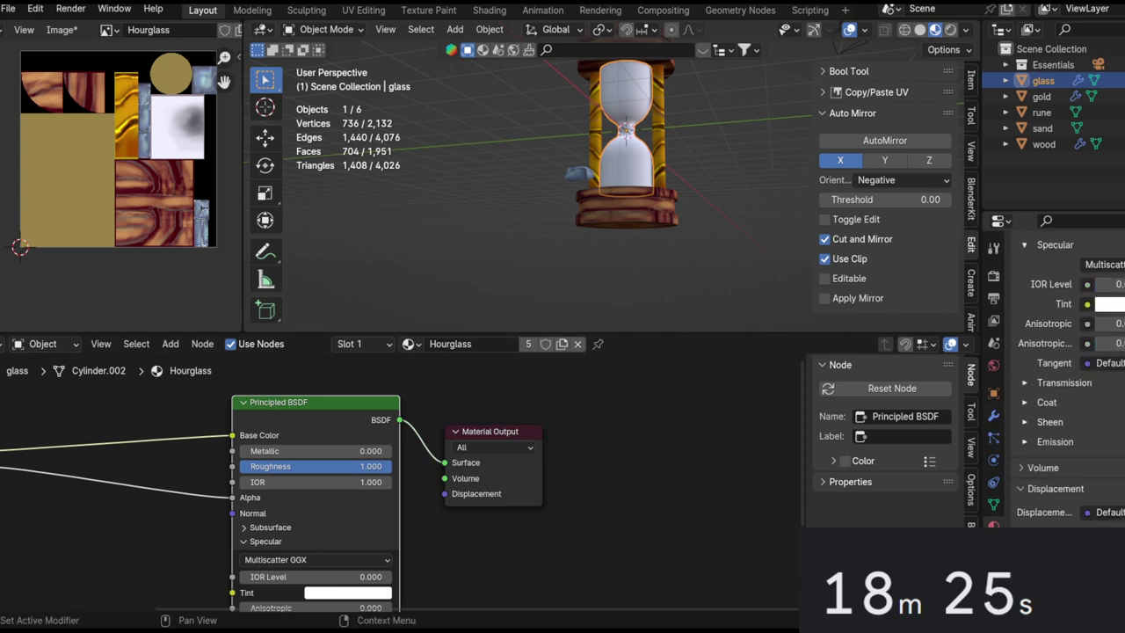
pyautogui.scroll(-7, 1070, 378)
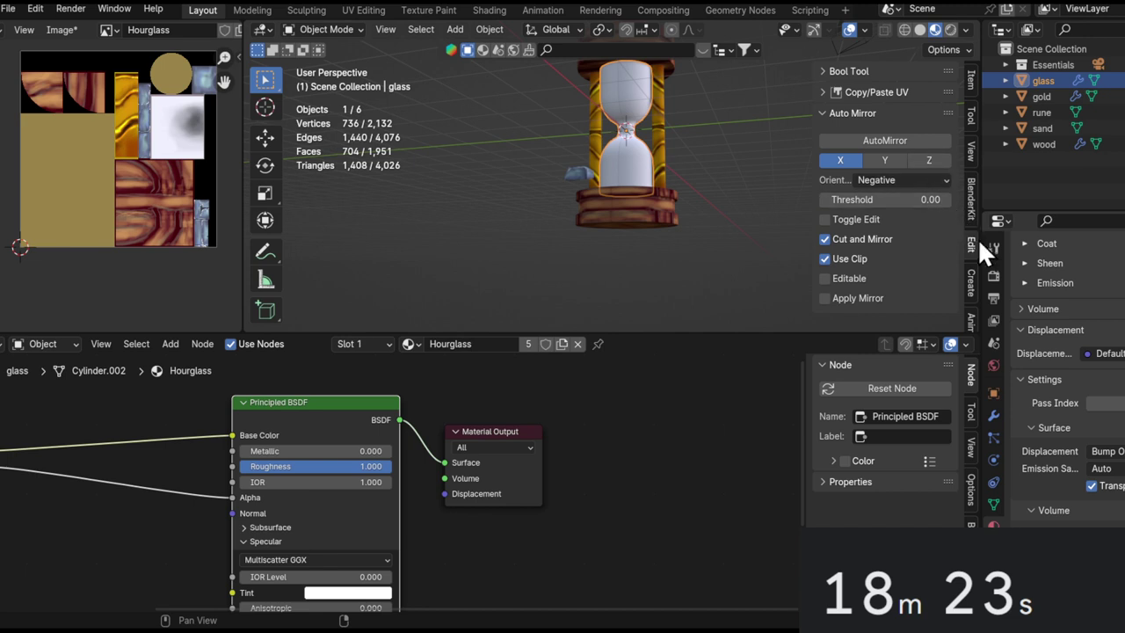
pyautogui.click(997, 276)
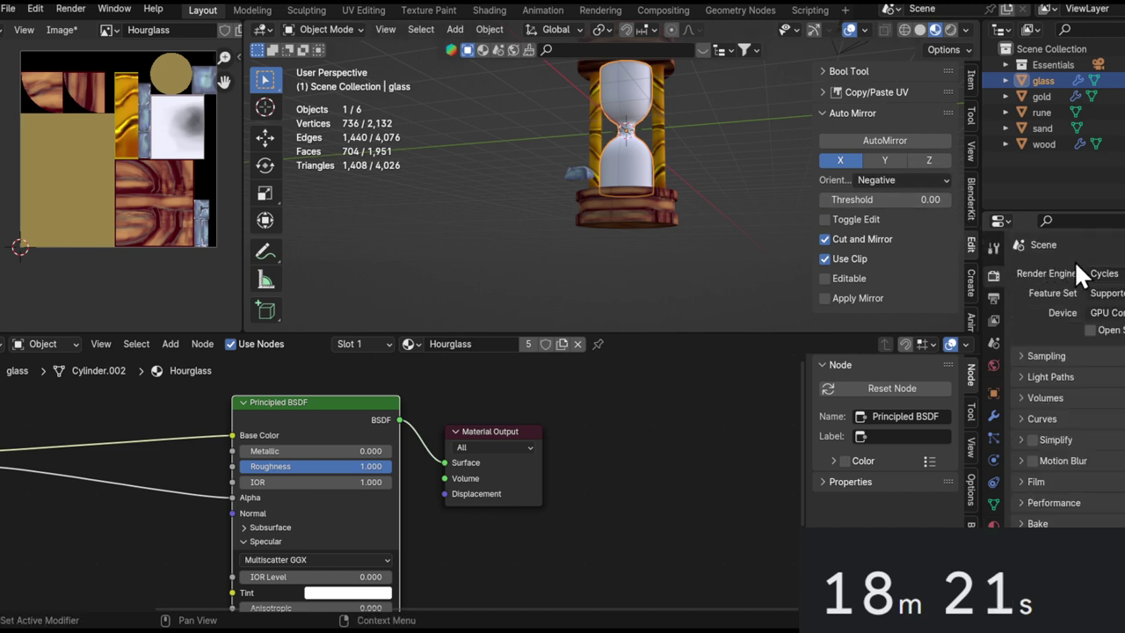
pyautogui.keyDown('ctrl'); pyautogui.scroll(2, 1093, 275); pyautogui.keyUp('ctrl')
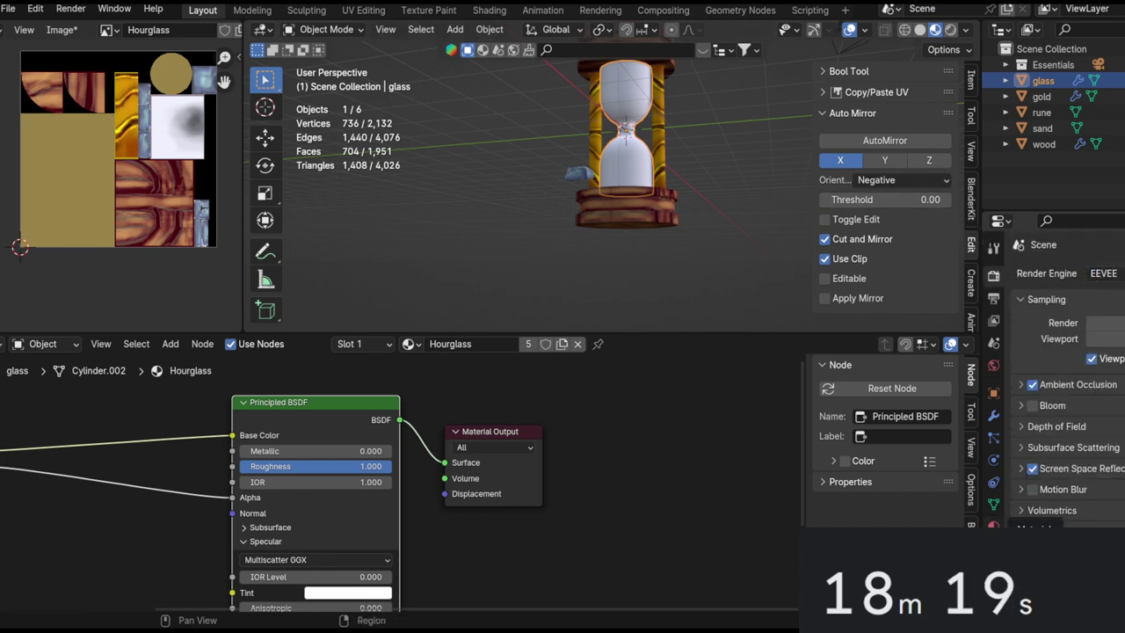
# Set the Hourglass material's Blend Mode to Alpha Hashed.
pyautogui.click(994, 528)
pyautogui.scroll(-20, 1116, 505)
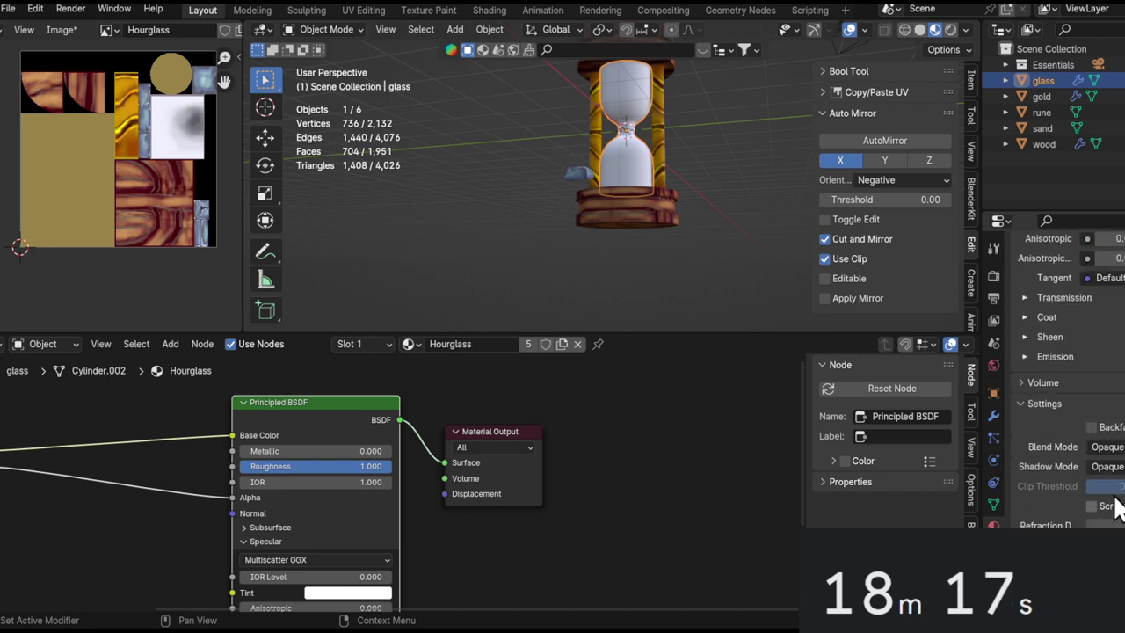
pyautogui.click(1109, 446)
pyautogui.click(1103, 499)
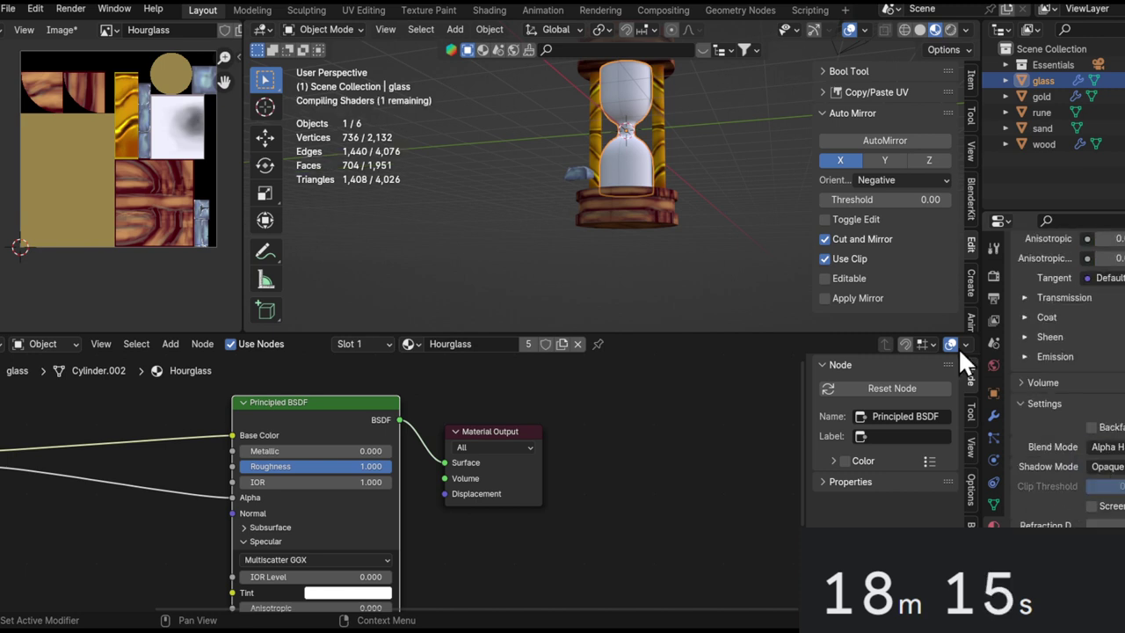
# Return the glass to Texture Paint mode and erase alpha over the middle of the lower bulb.
pyautogui.scroll(4, 591, 135)
pyautogui.moveTo(591, 135)
pyautogui.mouseDown(button='middle')
pyautogui.moveTo(680, 179)
pyautogui.moveTo(666, 247)
pyautogui.mouseUp(button='middle')
pyautogui.hotkey('ctrl', 'Tab')
pyautogui.click(749, 183)
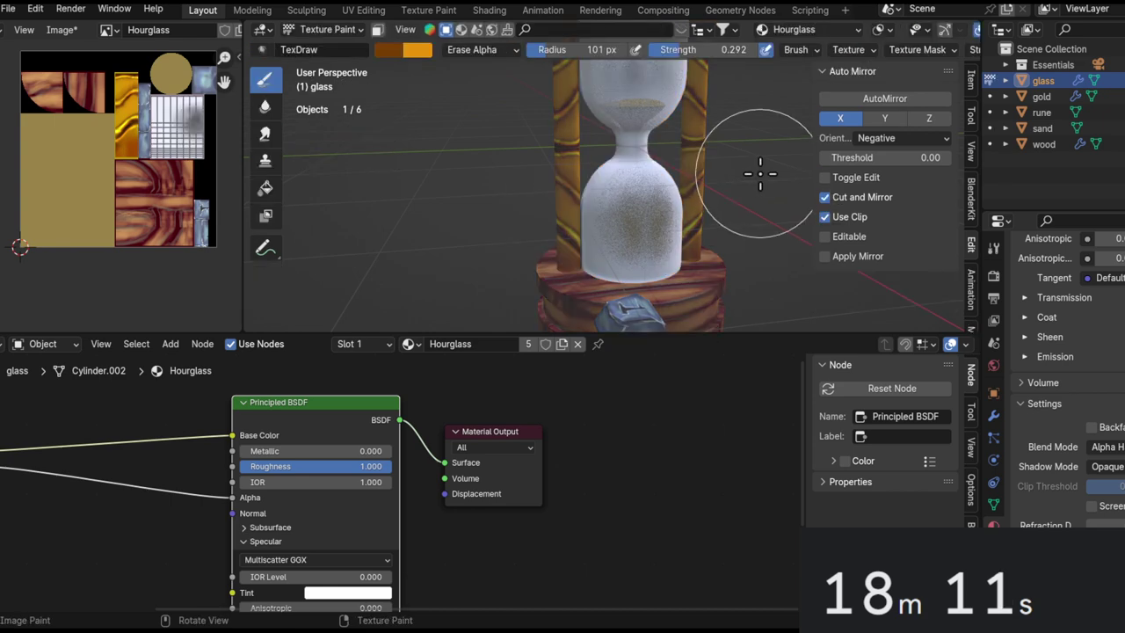
pyautogui.moveTo(690, 236); pyautogui.dragTo(635, 246, button='middle')
pyautogui.scroll(3, 635, 237)
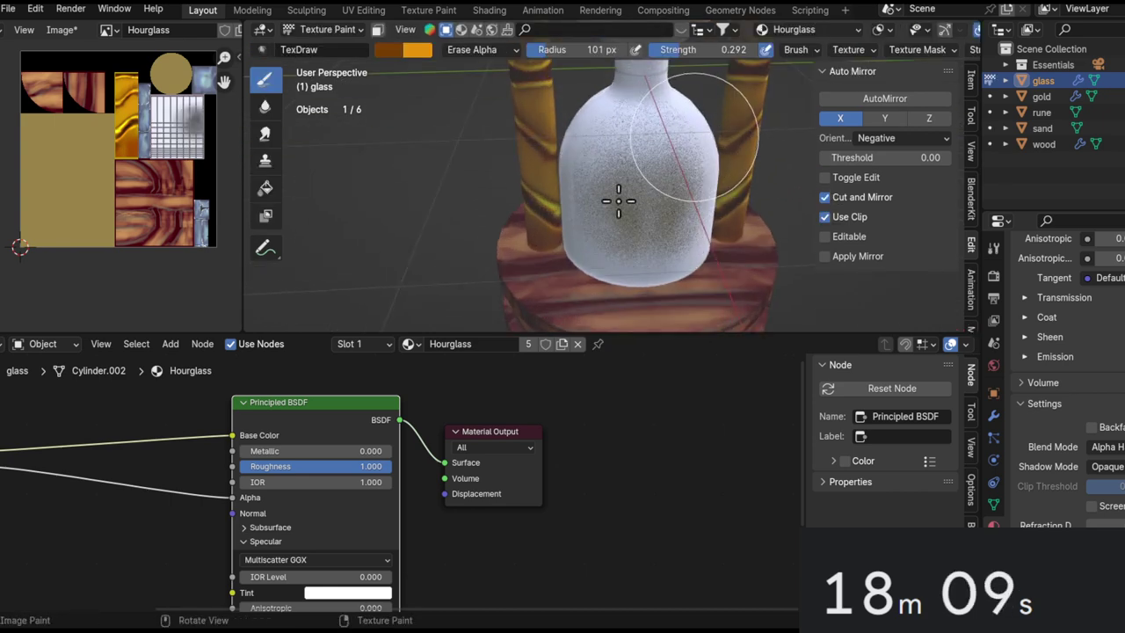
pyautogui.moveTo(683, 170); pyautogui.dragTo(615, 168, button='middle')
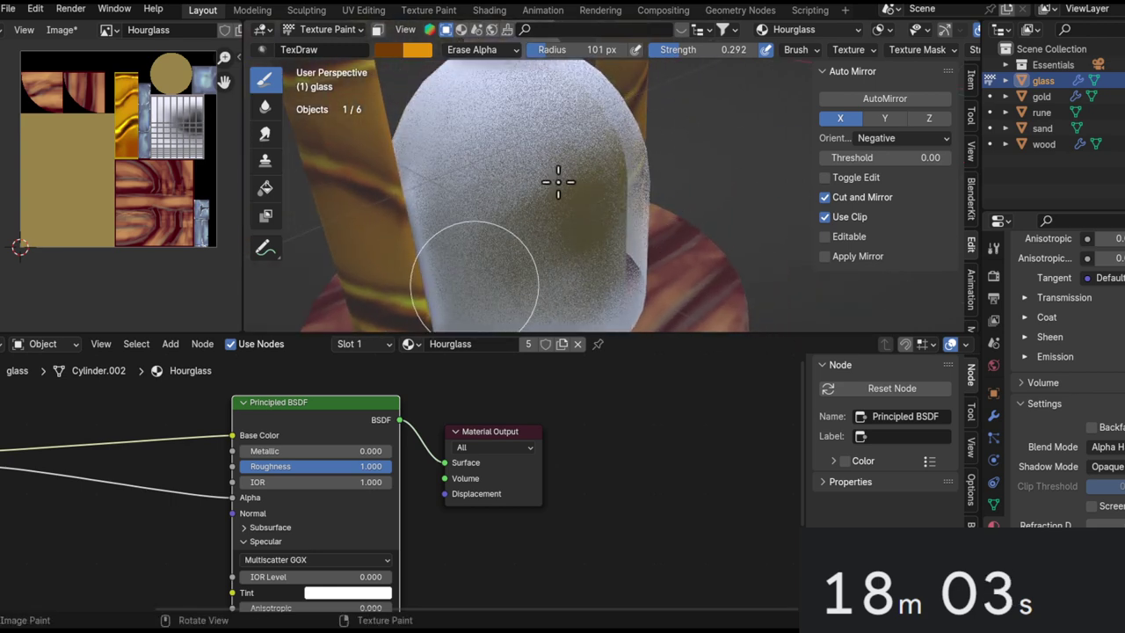
# Extend the alpha erasing across the lower bulb's front and side so the sand shows through.
pyautogui.moveTo(522, 143); pyautogui.dragTo(721, 211, button='middle')
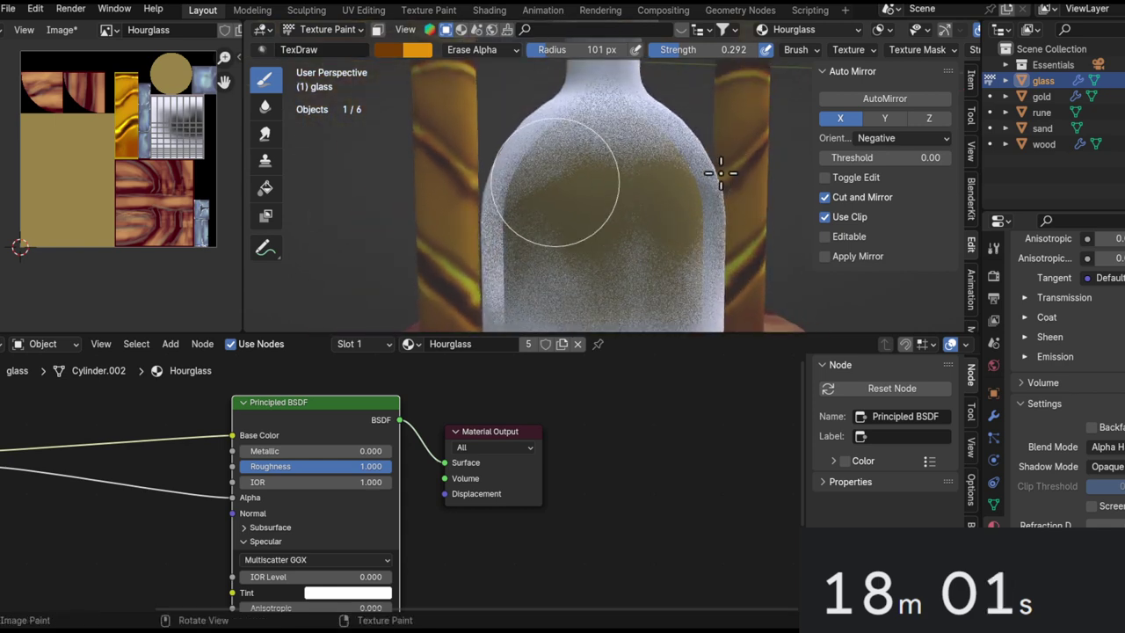
pyautogui.moveTo(534, 269); pyautogui.dragTo(596, 102, button='middle')
pyautogui.moveTo(596, 102)
pyautogui.mouseDown()
pyautogui.moveTo(527, 151)
pyautogui.moveTo(677, 120)
pyautogui.moveTo(658, 110)
pyautogui.moveTo(524, 176)
pyautogui.mouseUp()
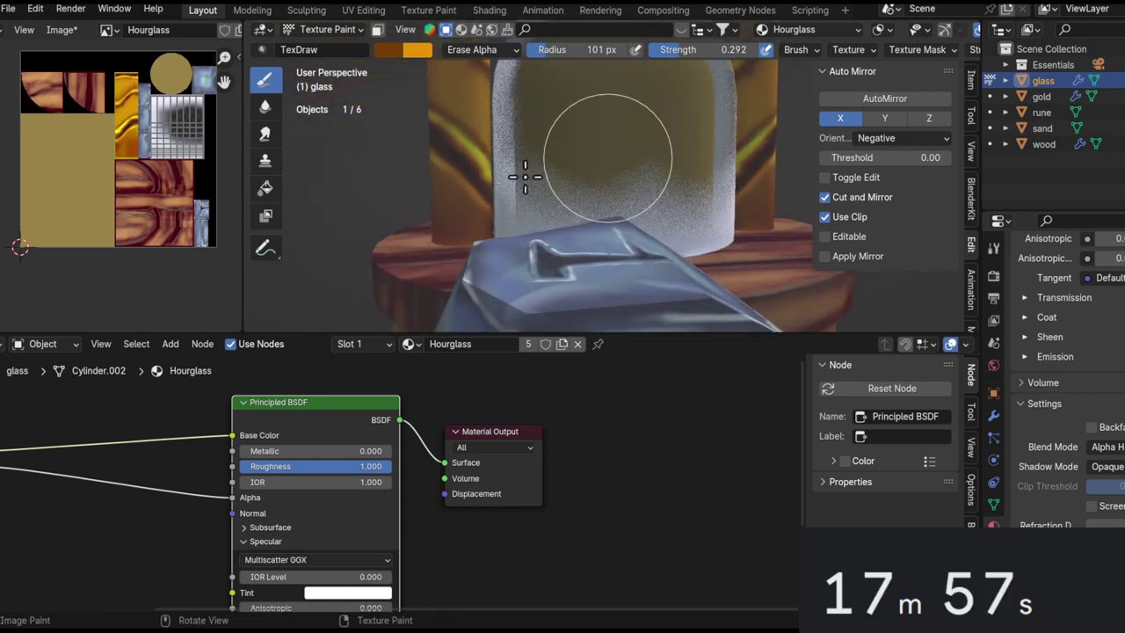
pyautogui.moveTo(533, 200); pyautogui.dragTo(434, 239, button='middle')
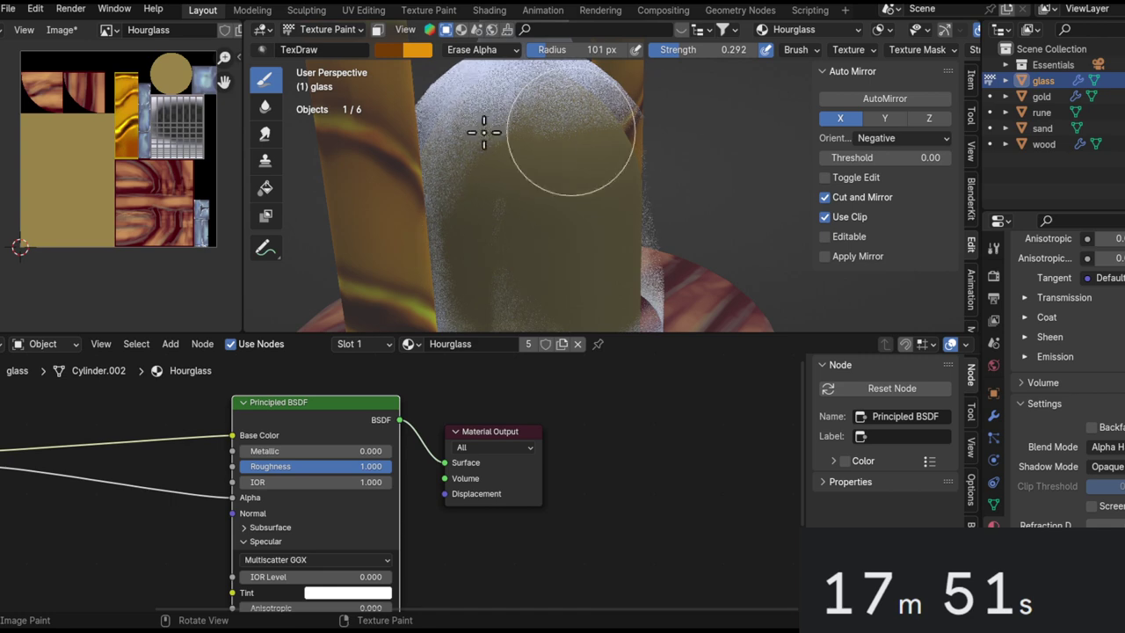
# Erase the glass alpha around the hourglass neck and the shoulder of the lower bulb.
pyautogui.moveTo(588, 112); pyautogui.dragTo(612, 115, button='middle')
pyautogui.moveTo(576, 166); pyautogui.dragTo(528, 195, button='middle')
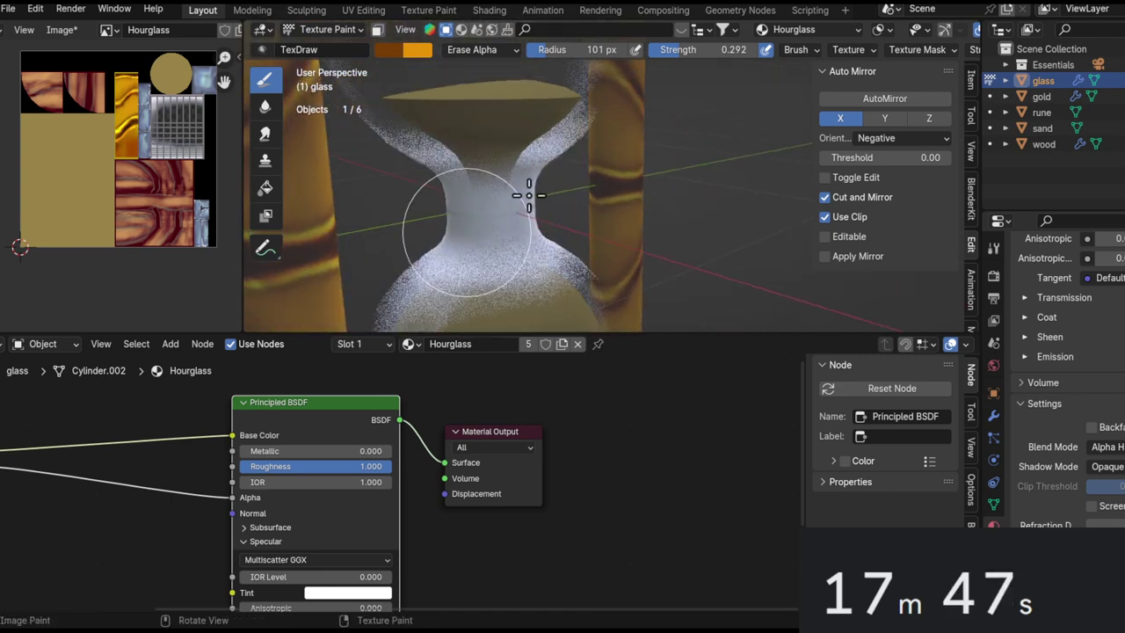
pyautogui.moveTo(499, 250); pyautogui.dragTo(510, 205, button='middle')
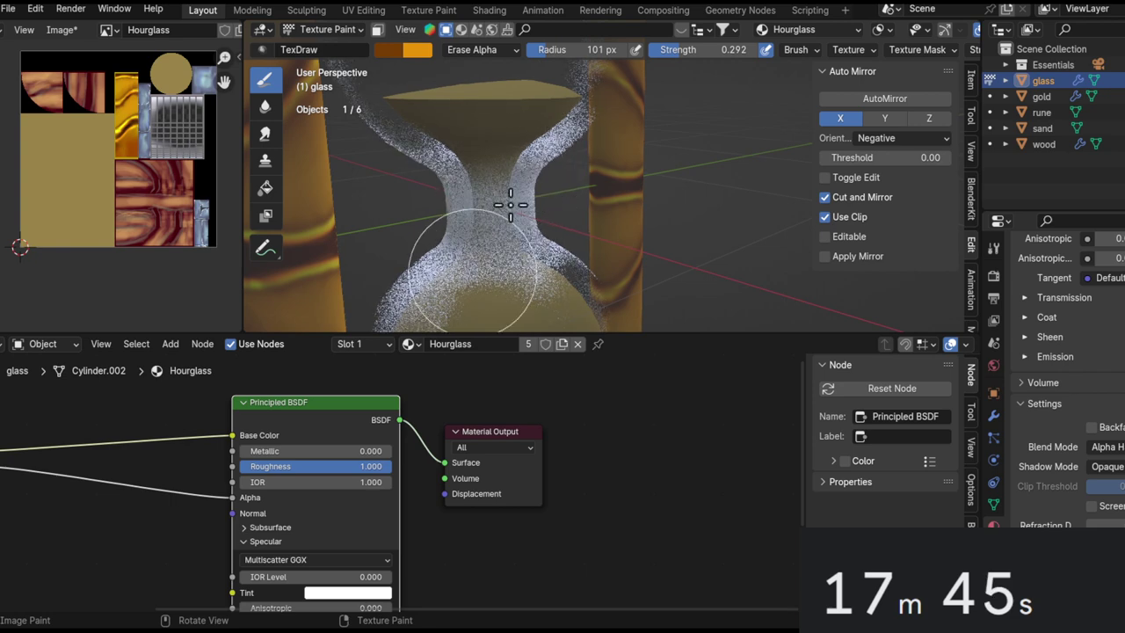
pyautogui.moveTo(463, 218); pyautogui.dragTo(404, 311)
# Check the whole hourglass and erase more alpha on the other side of the lower bulb.
pyautogui.keyDown('alt'); pyautogui.moveTo(524, 161); pyautogui.dragTo(586, 226); pyautogui.keyUp('alt')
pyautogui.keyDown('alt'); pyautogui.moveTo(662, 208); pyautogui.dragTo(668, 175); pyautogui.keyUp('alt')
pyautogui.keyDown('ctrl'); pyautogui.keyDown('alt'); pyautogui.moveTo(667, 176); pyautogui.dragTo(615, 397); pyautogui.keyUp('alt'); pyautogui.keyUp('ctrl')
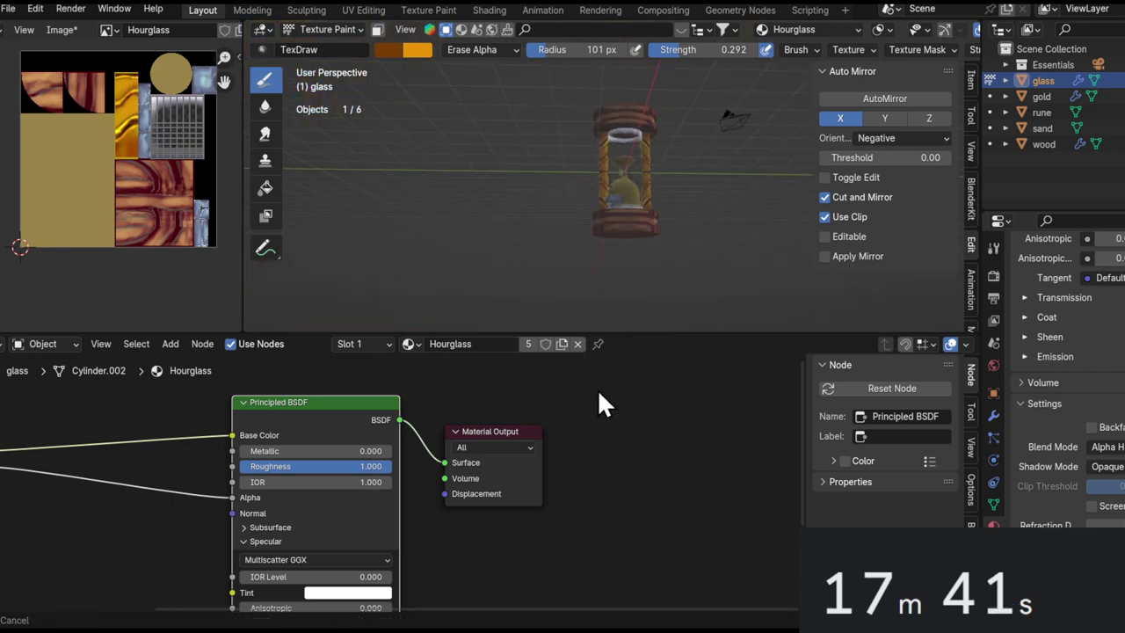
pyautogui.moveTo(606, 229); pyautogui.dragTo(626, 231, button='middle')
pyautogui.scroll(10, 678, 147)
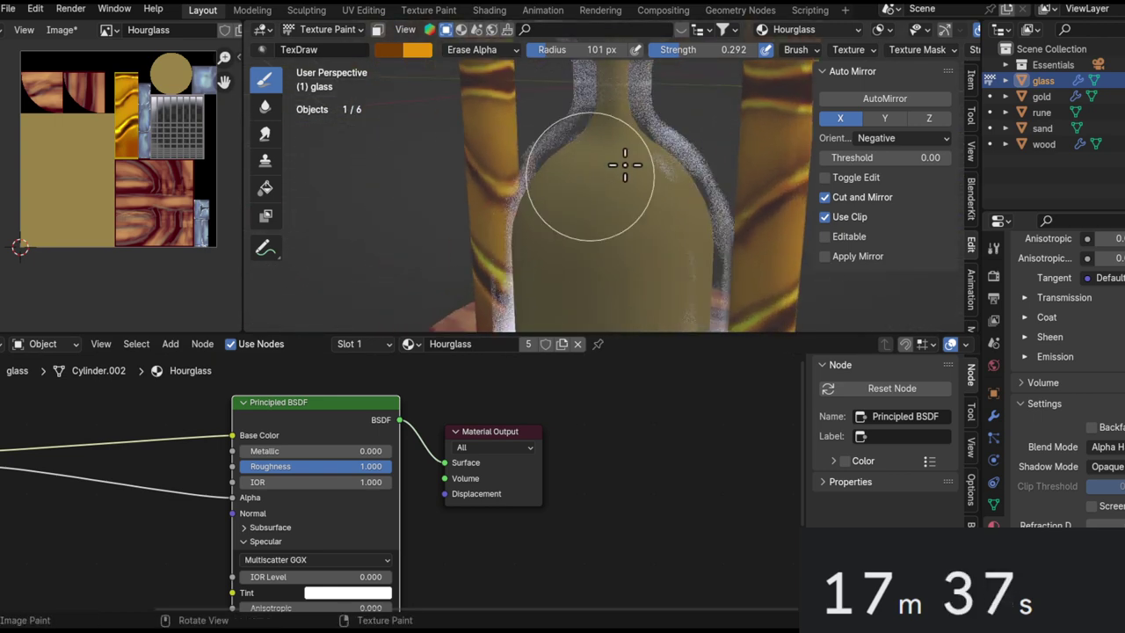
pyautogui.scroll(-6, 635, 173)
pyautogui.scroll(2, 703, 282)
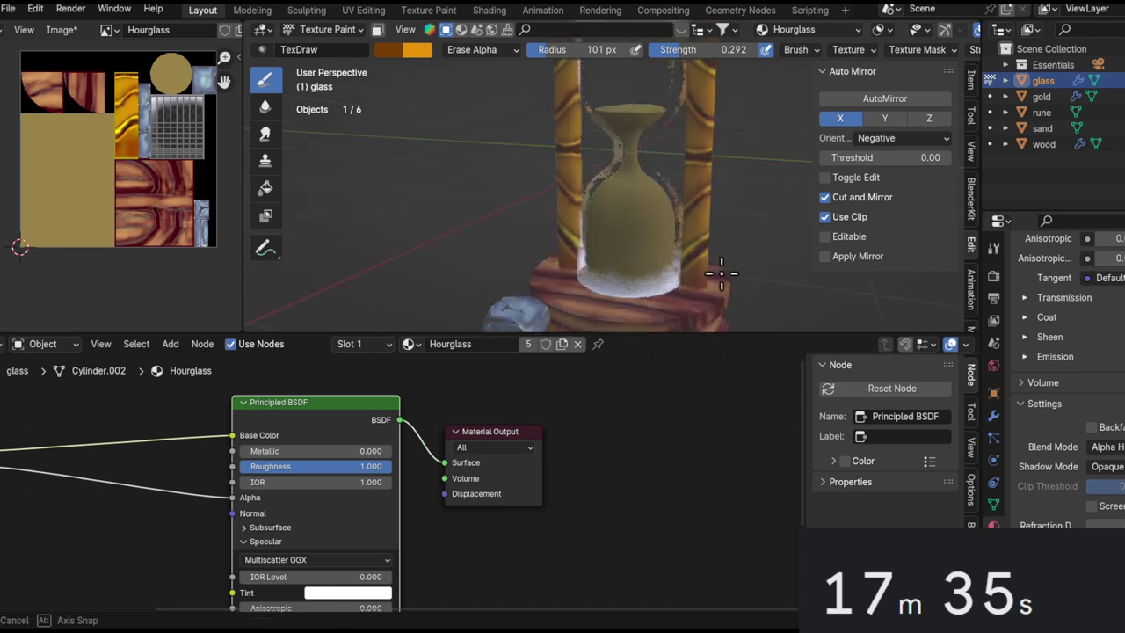
# Erase the glass alpha on the lower bulb's wall between its base and the neck.
pyautogui.moveTo(666, 257)
pyautogui.mouseDown(button='middle')
pyautogui.moveTo(648, 256)
pyautogui.moveTo(643, 271)
pyautogui.mouseUp(button='middle')
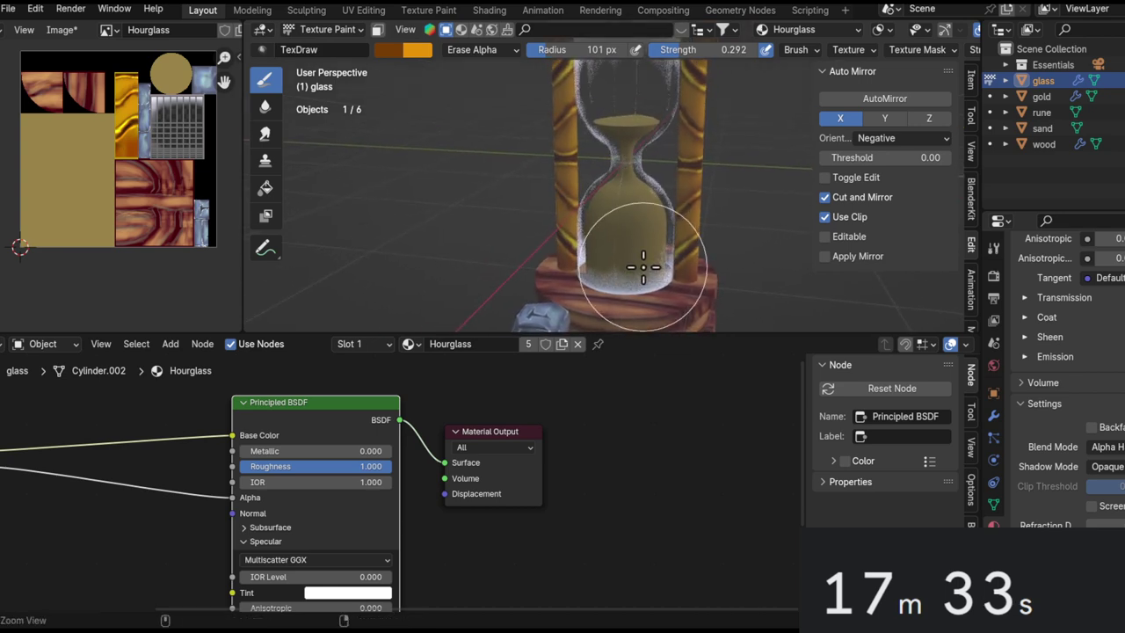
pyautogui.scroll(5, 643, 266)
pyautogui.scroll(-2, 668, 158)
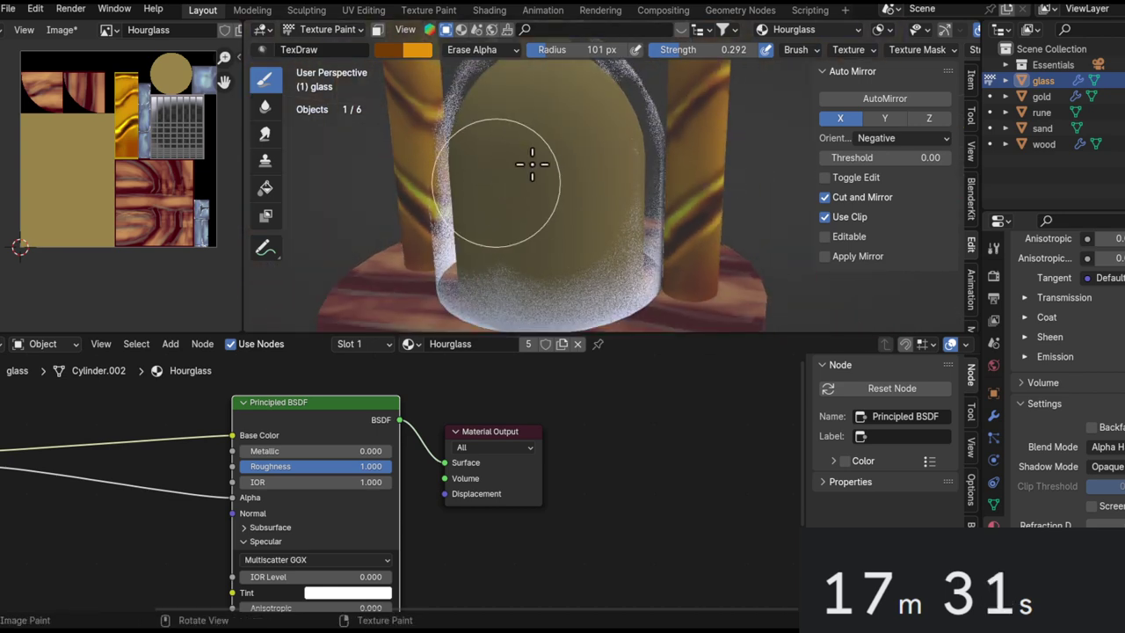
pyautogui.keyDown('shift'); pyautogui.moveTo(569, 206); pyautogui.dragTo(646, 197, button='middle'); pyautogui.keyUp('shift')
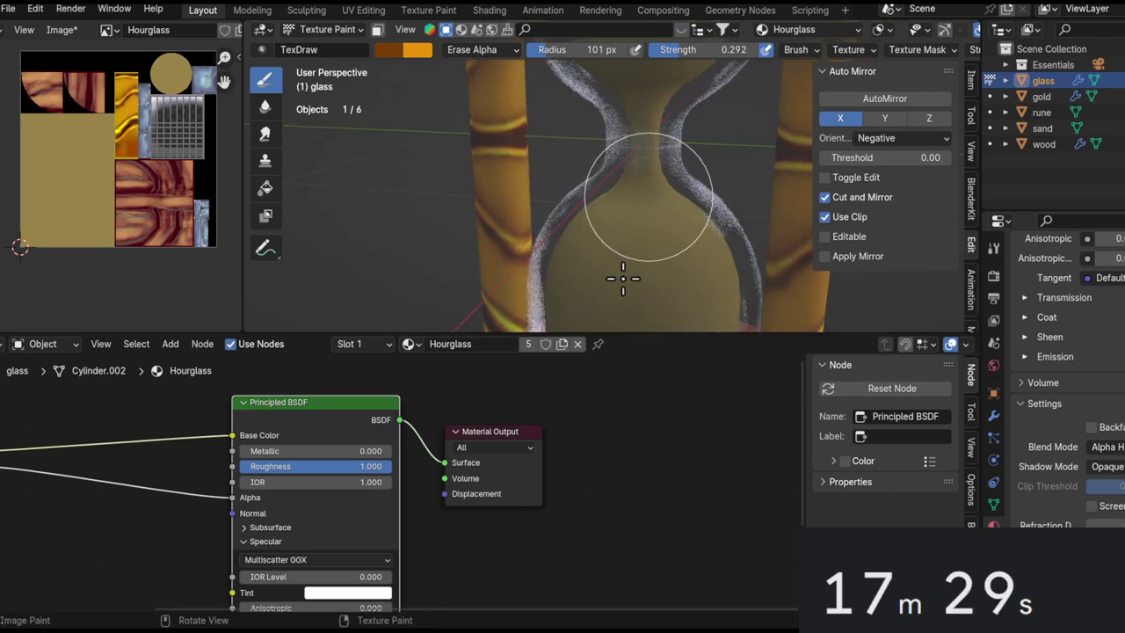
# Set the brush radius to 89 px and erase the leftover glass alpha along both sides of the neck.
pyautogui.scroll(3, 628, 187)
pyautogui.press('f')
pyautogui.click(629, 164)
pyautogui.scroll(-8, 624, 145)
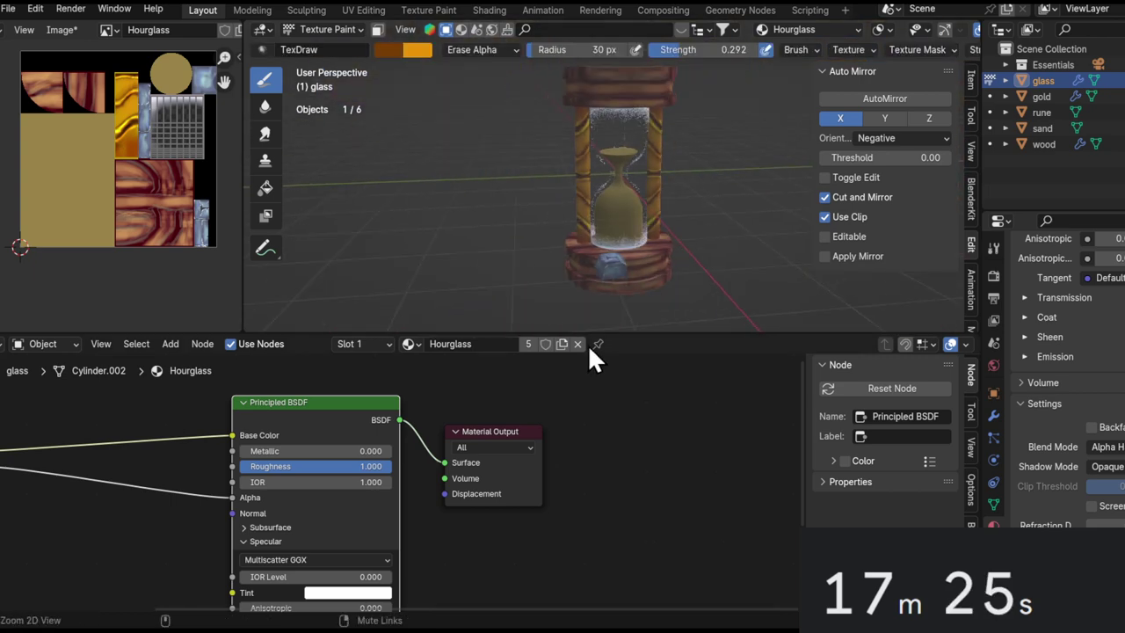
pyautogui.scroll(10, 625, 255)
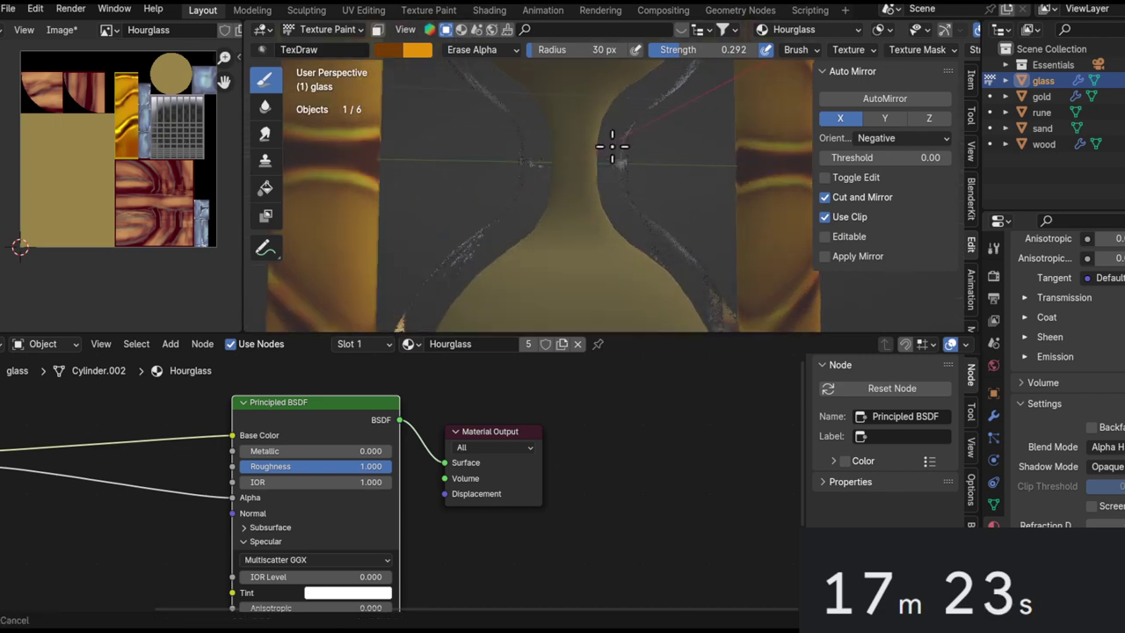
pyautogui.press('f')
pyautogui.click(628, 154)
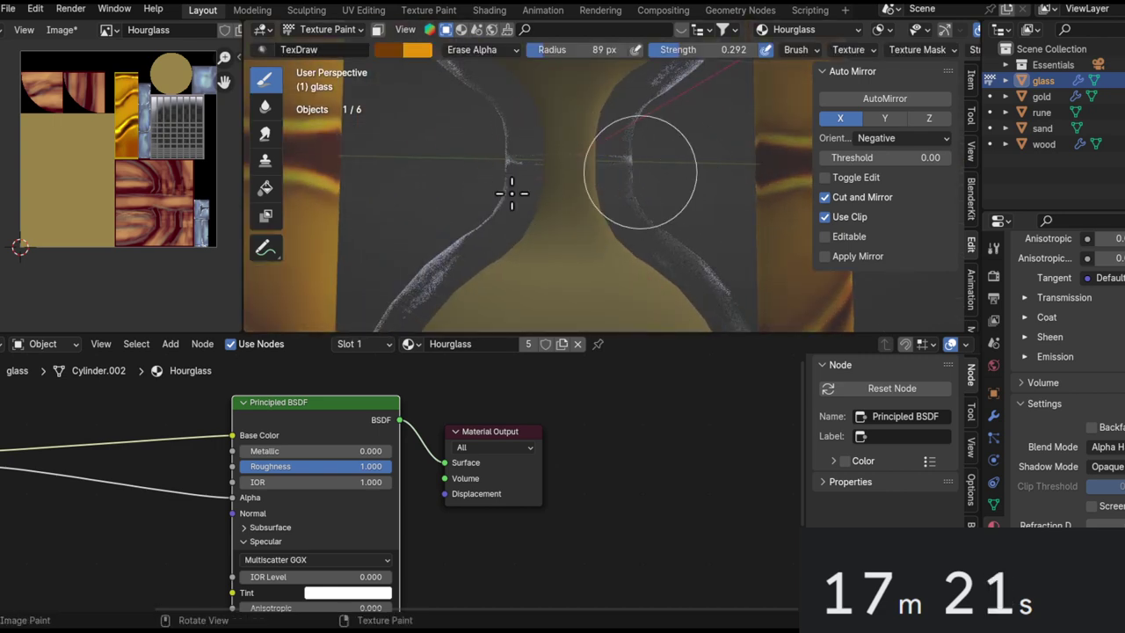
pyautogui.moveTo(638, 155)
pyautogui.mouseDown()
pyautogui.moveTo(545, 166)
pyautogui.moveTo(580, 135)
pyautogui.moveTo(582, 172)
pyautogui.mouseUp()
# Examine the hourglass glass from several sides and distances, from the wooden base up to the neck.
pyautogui.keyDown('alt'); pyautogui.moveTo(645, 208); pyautogui.dragTo(541, 222); pyautogui.keyUp('alt')
pyautogui.scroll(-8, 631, 151)
pyautogui.scroll(8, 697, 211)
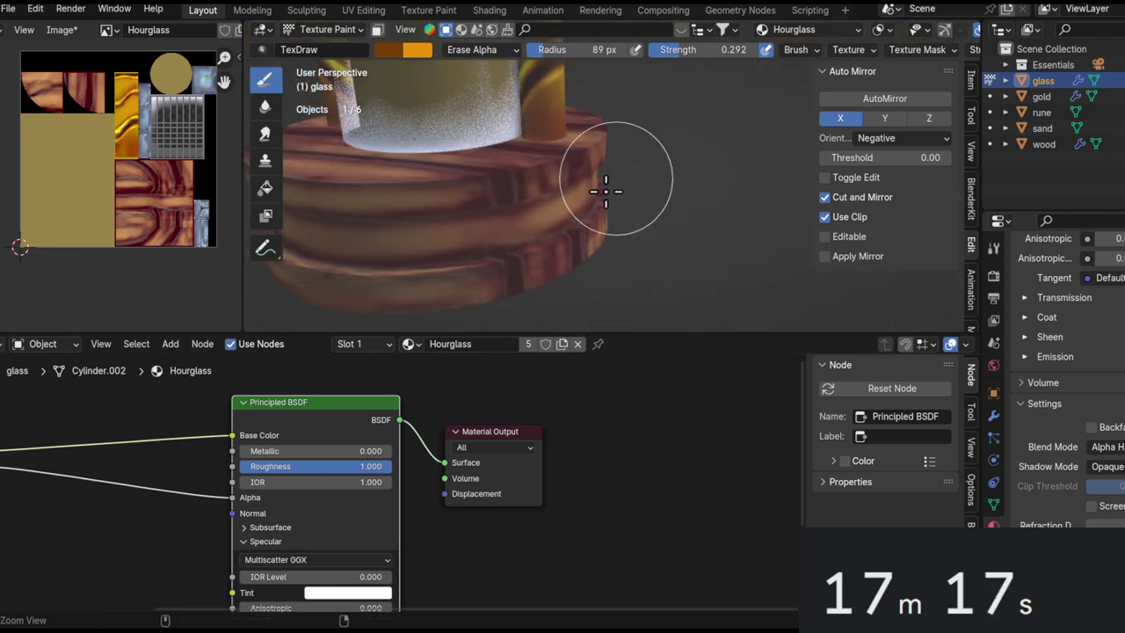
pyautogui.moveTo(765, 260); pyautogui.dragTo(607, 181, button='middle')
pyautogui.moveTo(729, 196); pyautogui.dragTo(603, 226, button='middle')
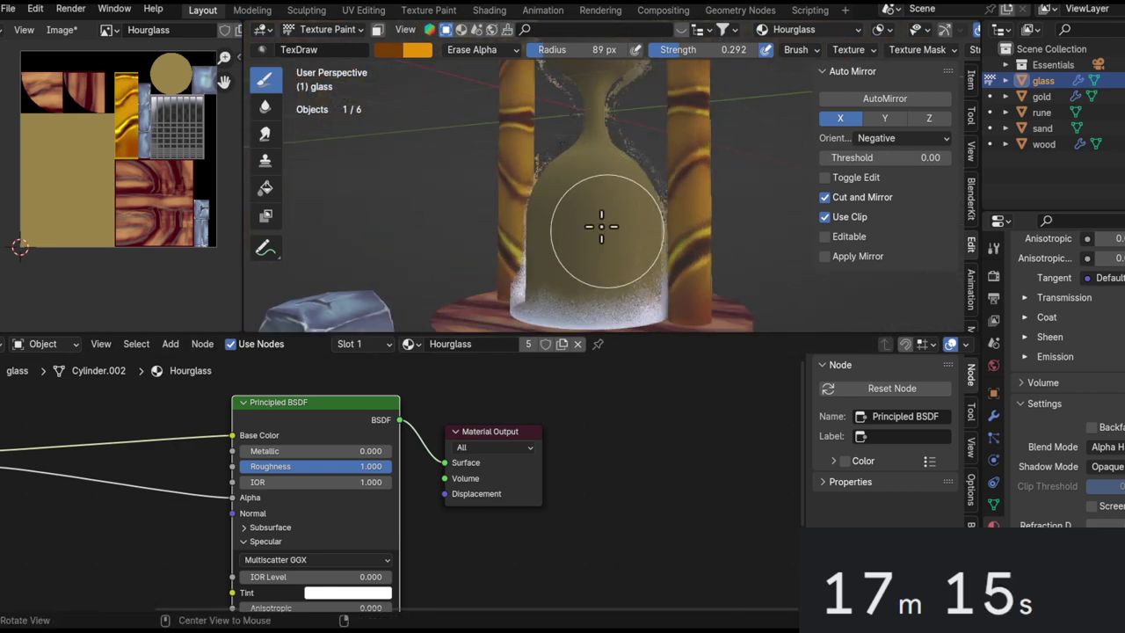
pyautogui.moveTo(735, 208)
pyautogui.mouseDown(button='middle')
pyautogui.moveTo(665, 132)
pyautogui.moveTo(620, 234)
pyautogui.moveTo(606, 183)
pyautogui.moveTo(588, 331)
pyautogui.mouseUp(button='middle')
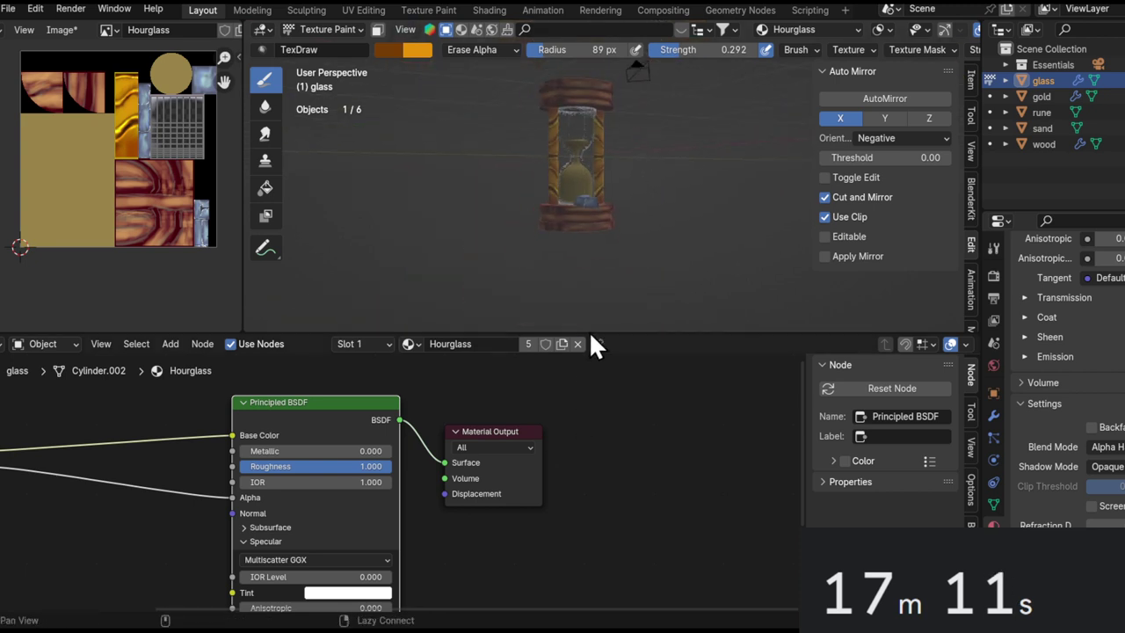
pyautogui.keyDown('ctrl'); pyautogui.moveTo(607, 257); pyautogui.dragTo(587, 207, button='middle'); pyautogui.keyUp('ctrl')
pyautogui.scroll(5, 586, 196)
pyautogui.moveTo(641, 143); pyautogui.dragTo(688, 156, button='middle')
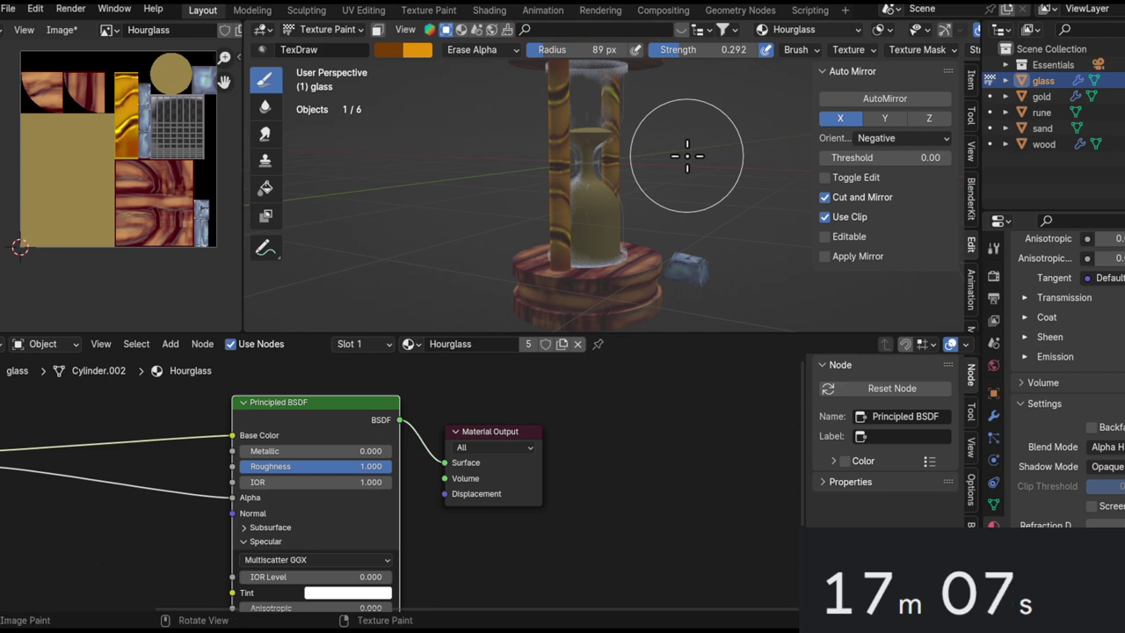
pyautogui.moveTo(644, 182); pyautogui.dragTo(660, 188, button='middle')
pyautogui.scroll(5, 660, 188)
pyautogui.scroll(-1, 515, 168)
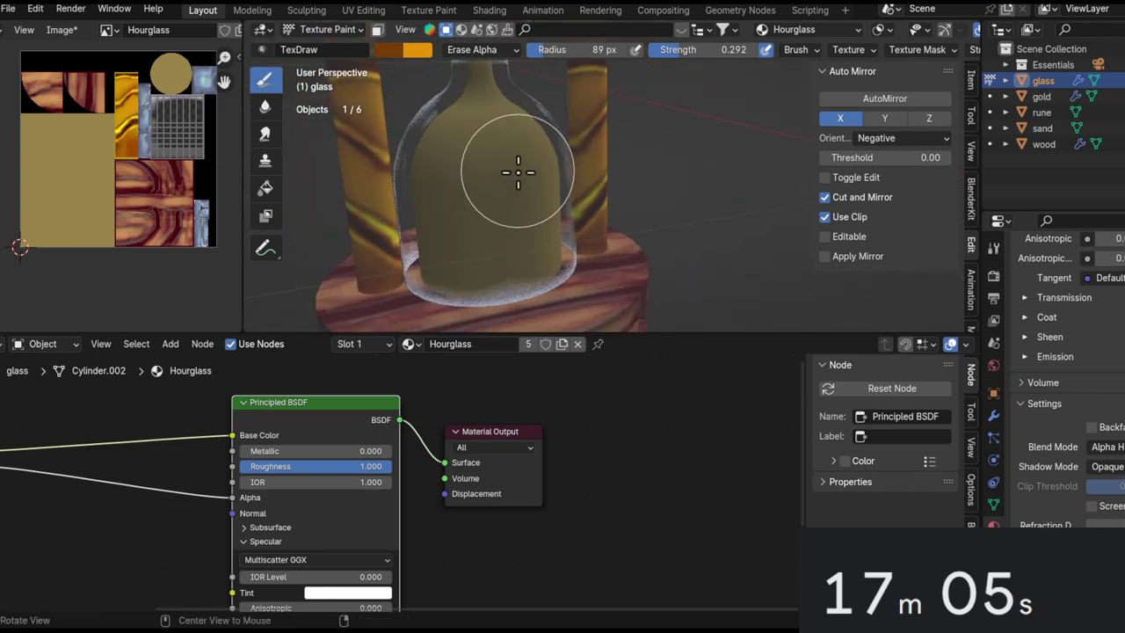
# Leave texture painting on the glass, select the sand object and start texture painting on it.
pyautogui.moveTo(515, 167); pyautogui.dragTo(665, 243, button='middle')
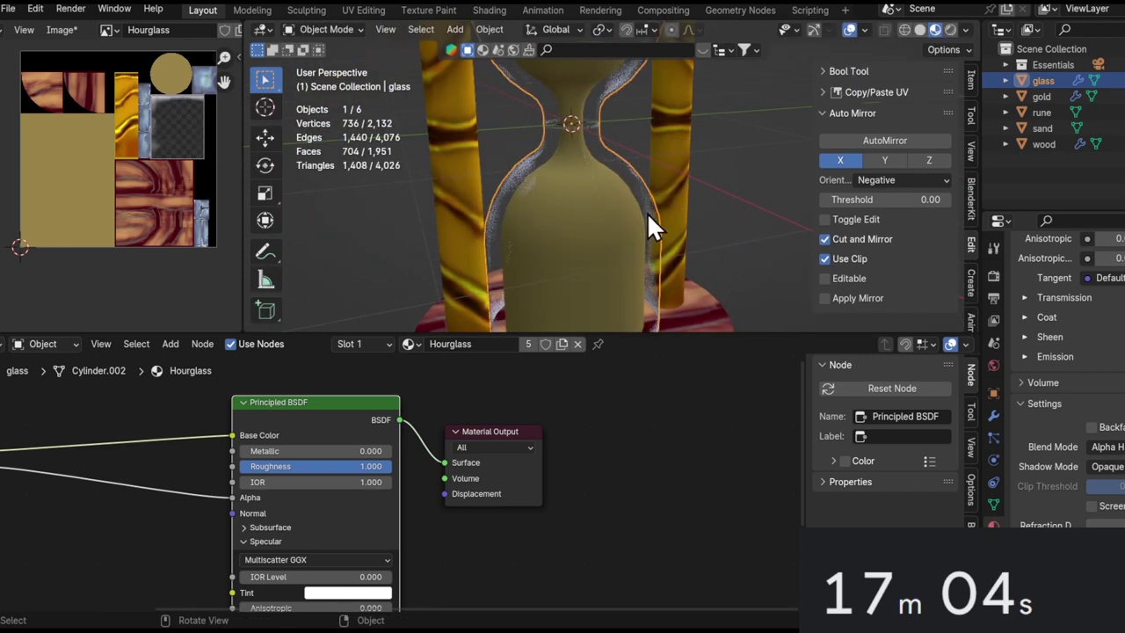
pyautogui.keyDown('shift'); pyautogui.moveTo(609, 254); pyautogui.dragTo(620, 209, button='middle'); pyautogui.keyUp('shift')
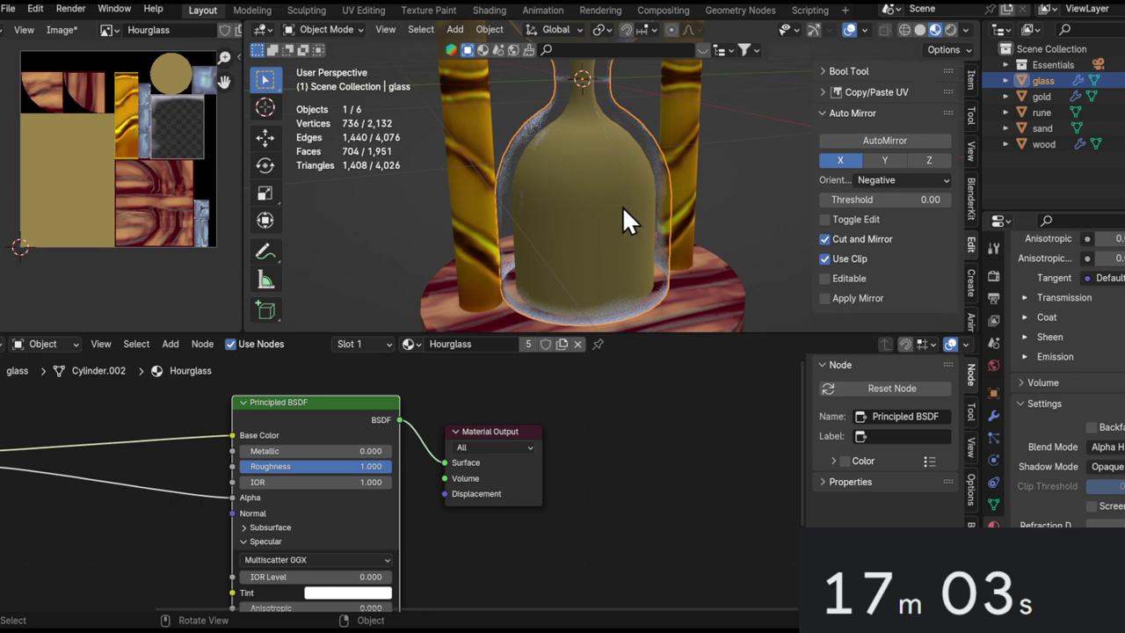
pyautogui.click(643, 194)
pyautogui.hotkey('ctrl', 'Tab')
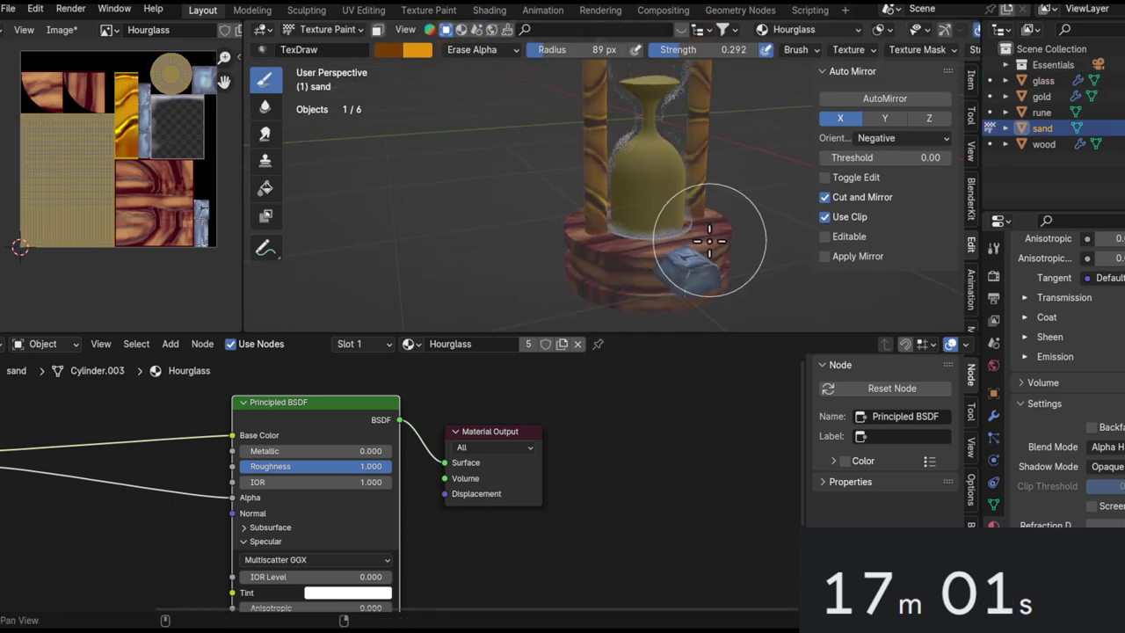
# Set the brush blend to Mix, swap to the orange colour and try painting the sand's upper surface.
pyautogui.keyDown('alt'); pyautogui.keyDown('shift'); pyautogui.moveTo(709, 240); pyautogui.dragTo(650, 224); pyautogui.keyUp('shift'); pyautogui.keyUp('alt')
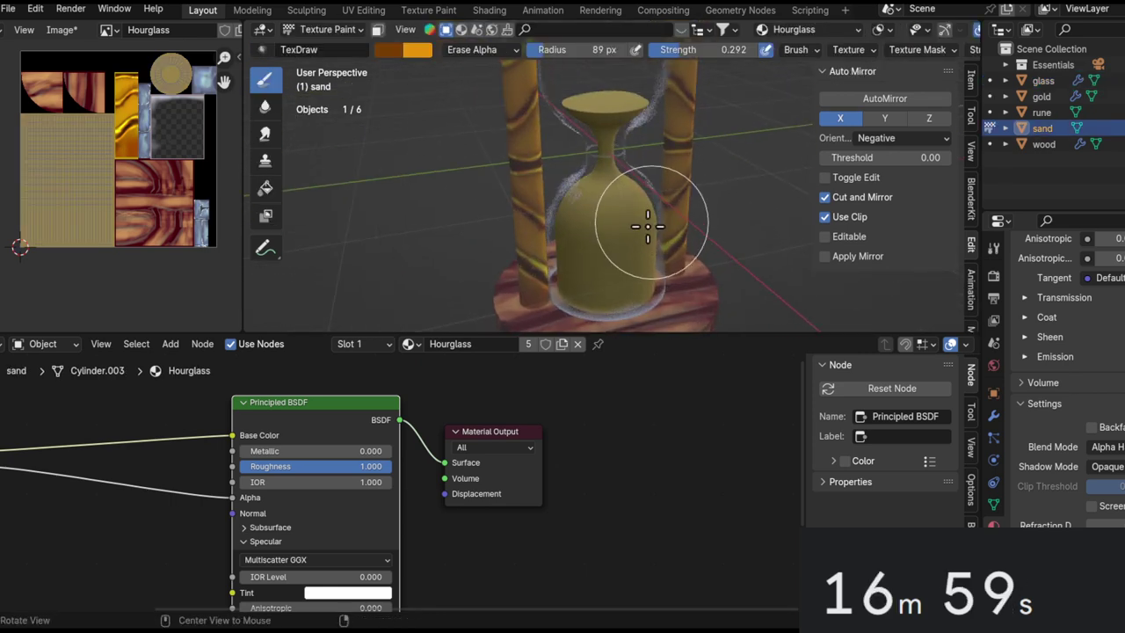
pyautogui.moveTo(645, 247); pyautogui.dragTo(650, 148, button='middle')
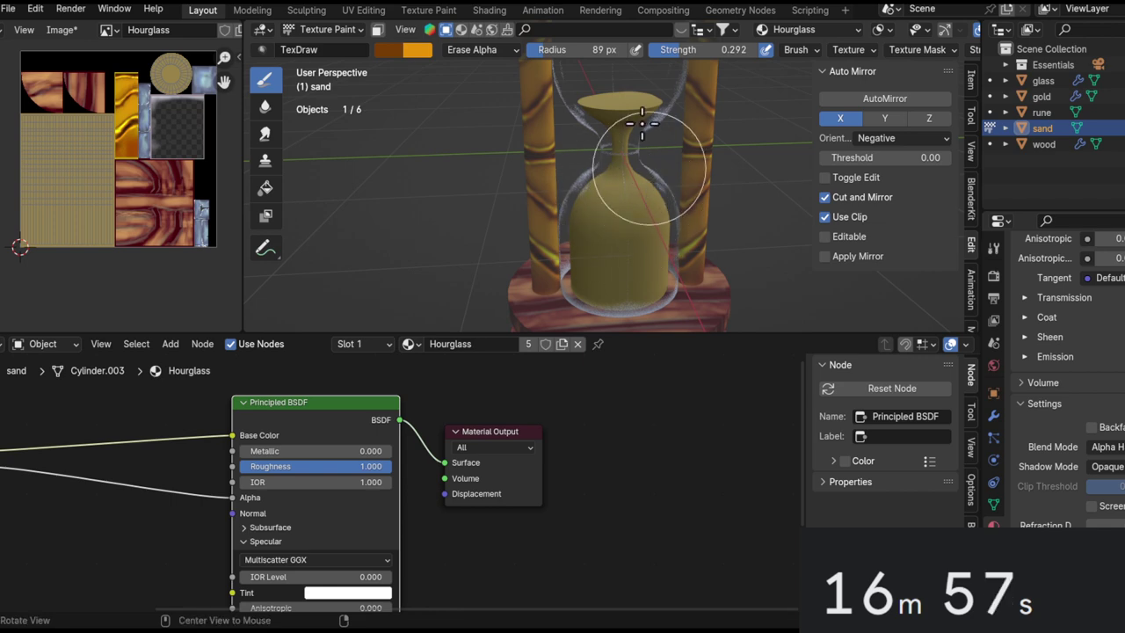
pyautogui.click(489, 50)
pyautogui.click(491, 90)
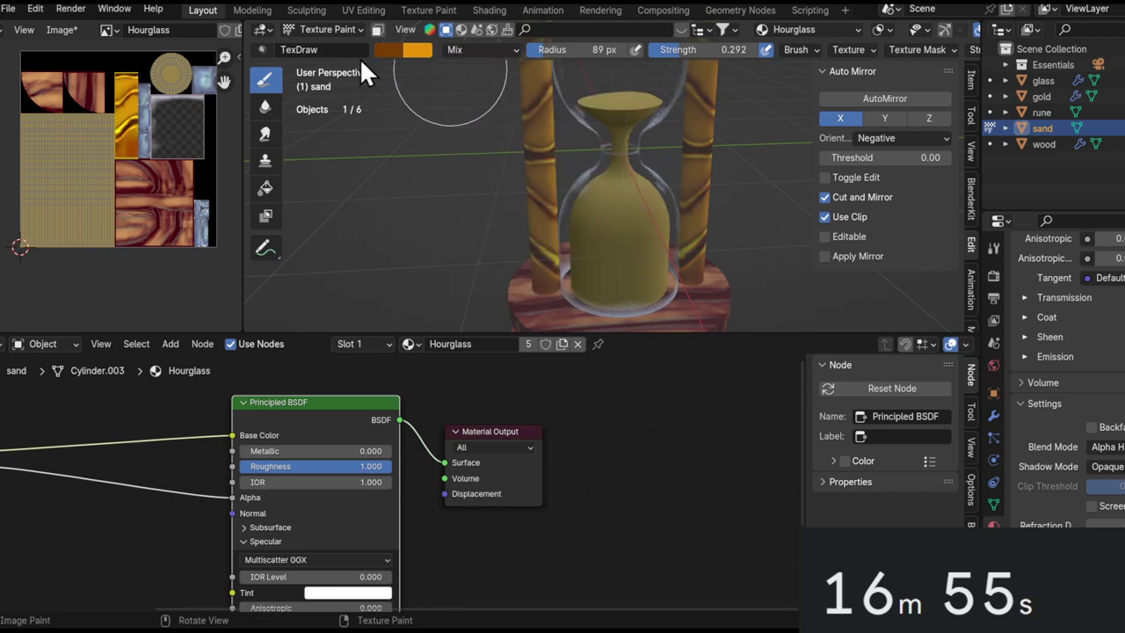
pyautogui.keyDown('shift'); pyautogui.moveTo(610, 167); pyautogui.dragTo(604, 251, button='middle'); pyautogui.keyUp('shift')
pyautogui.press('x')
pyautogui.scroll(4, 606, 211)
pyautogui.moveTo(604, 132)
pyautogui.mouseDown(button='middle')
pyautogui.moveTo(612, 171)
pyautogui.moveTo(633, 181)
pyautogui.moveTo(640, 163)
pyautogui.mouseUp(button='middle')
pyautogui.moveTo(610, 129); pyautogui.dragTo(605, 173)
pyautogui.scroll(2, 605, 173)
pyautogui.keyDown('shift'); pyautogui.moveTo(606, 174); pyautogui.dragTo(595, 83, button='middle'); pyautogui.keyUp('shift')
pyautogui.moveTo(615, 223); pyautogui.dragTo(655, 223, button='middle')
pyautogui.moveTo(655, 223)
pyautogui.mouseDown()
pyautogui.moveTo(509, 178)
pyautogui.moveTo(515, 220)
pyautogui.moveTo(580, 146)
pyautogui.moveTo(701, 144)
pyautogui.mouseUp()
# Isolate the sand in local view and set the draw brush colour to light blue (hue 0.566, saturation 0.480, value 0.914).
pyautogui.scroll(-2, 590, 105)
pyautogui.scroll(-3, 580, 114)
pyautogui.moveTo(580, 113); pyautogui.dragTo(597, 253, button='middle')
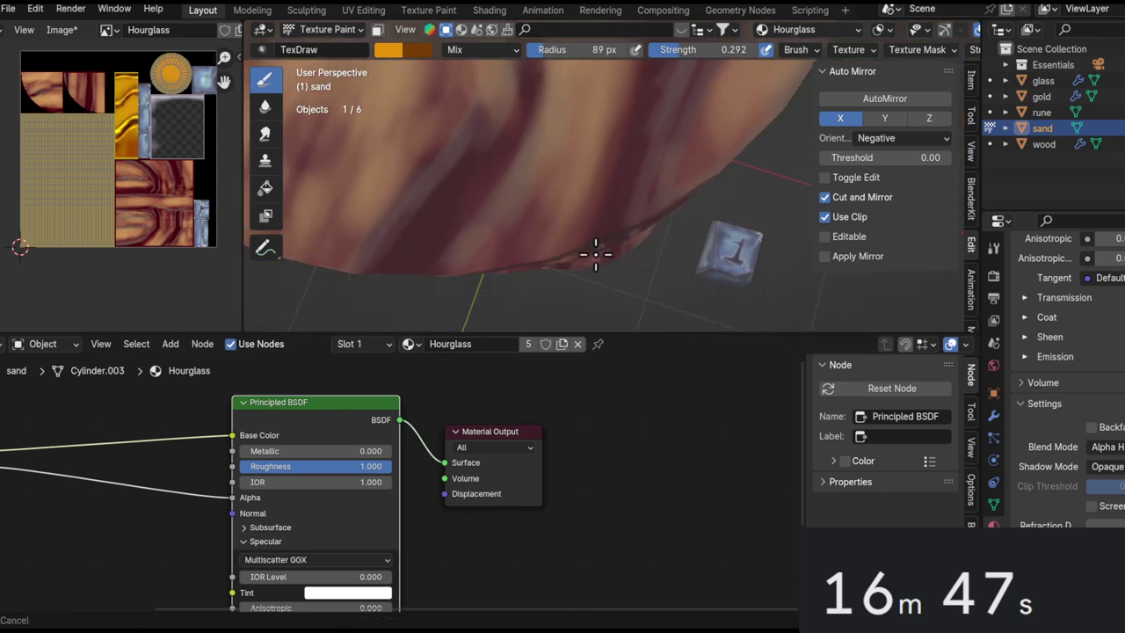
pyautogui.press('KP_Divide')
pyautogui.moveTo(632, 157)
pyautogui.mouseDown(button='middle')
pyautogui.moveTo(658, 181)
pyautogui.moveTo(610, 131)
pyautogui.moveTo(431, 60)
pyautogui.mouseUp(button='middle')
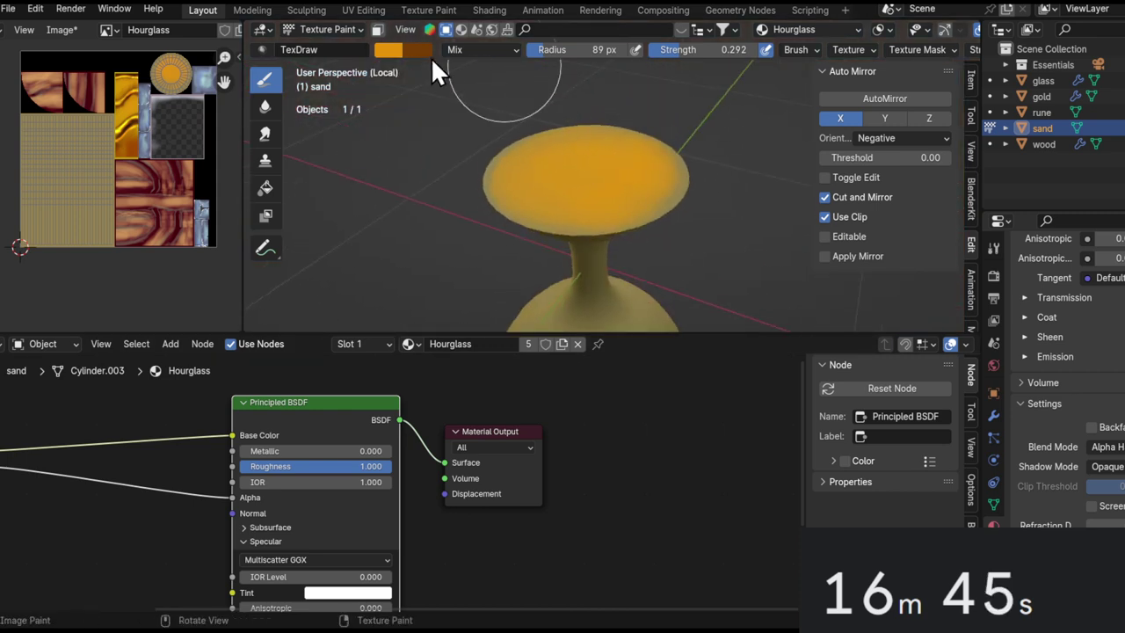
pyautogui.click(402, 51)
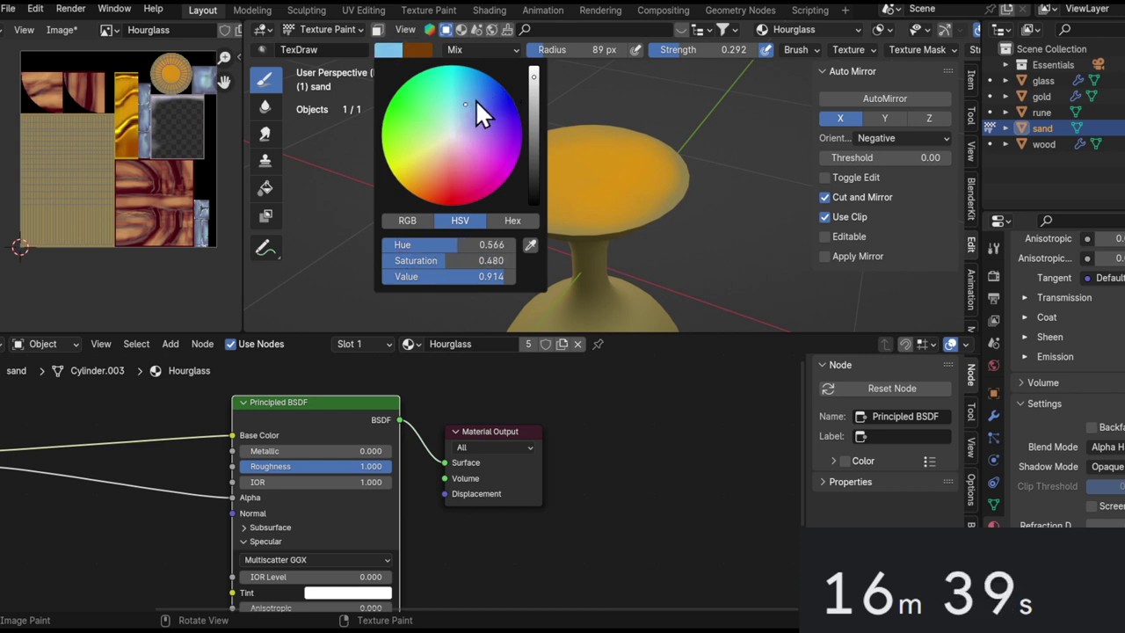
# Fill the entire sand object with a muted slate blue using the Fill tool.
pyautogui.click(265, 188)
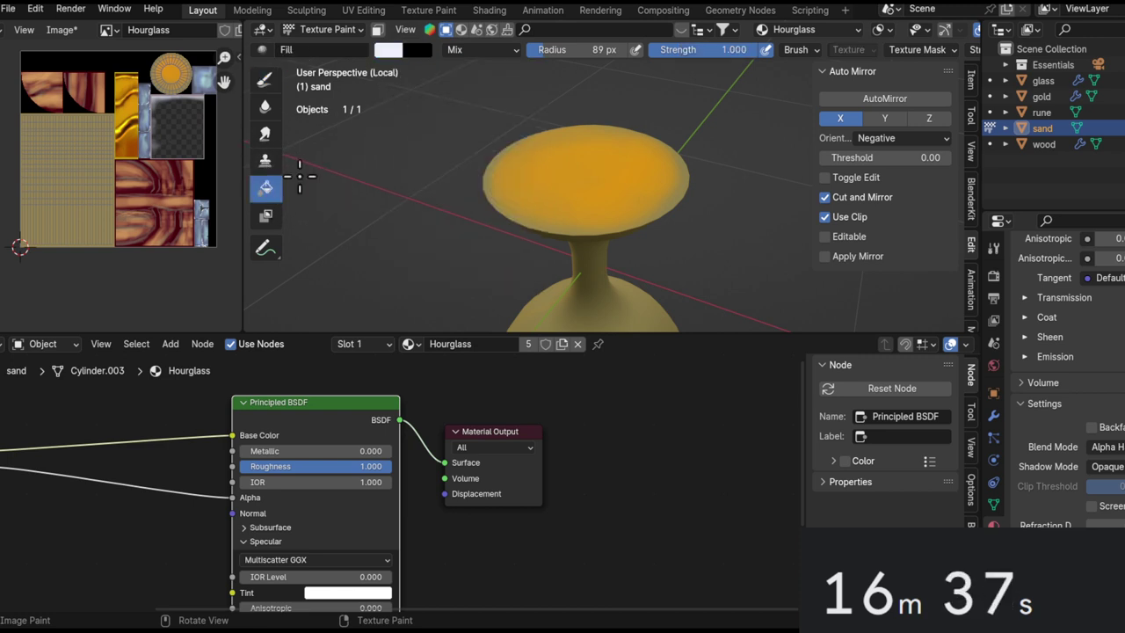
pyautogui.click(410, 52)
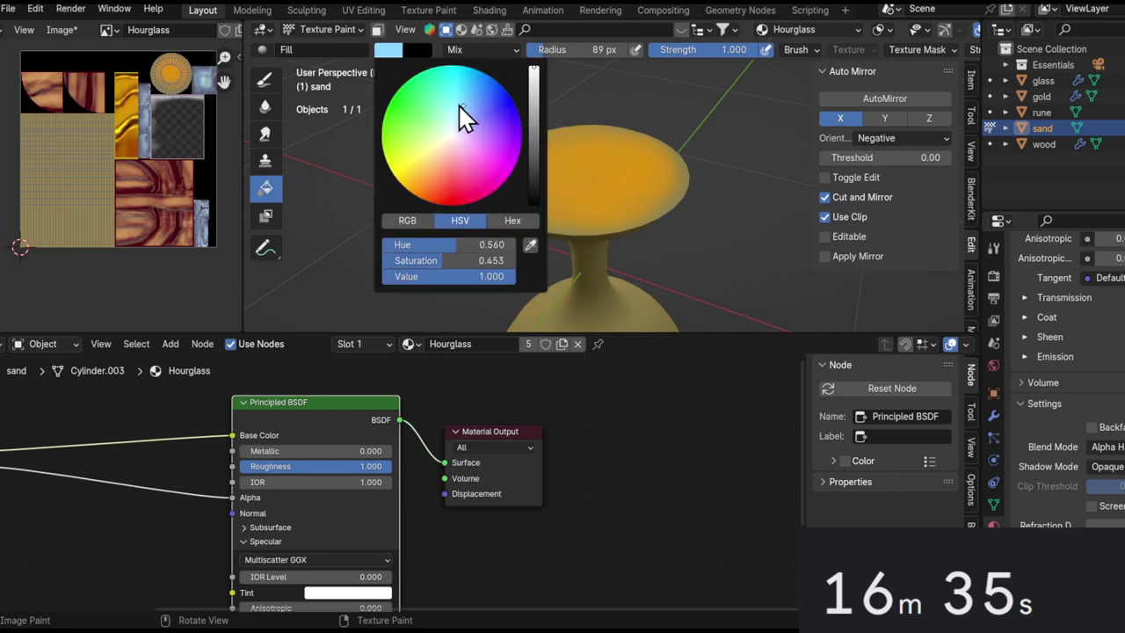
pyautogui.moveTo(458, 112); pyautogui.dragTo(455, 127)
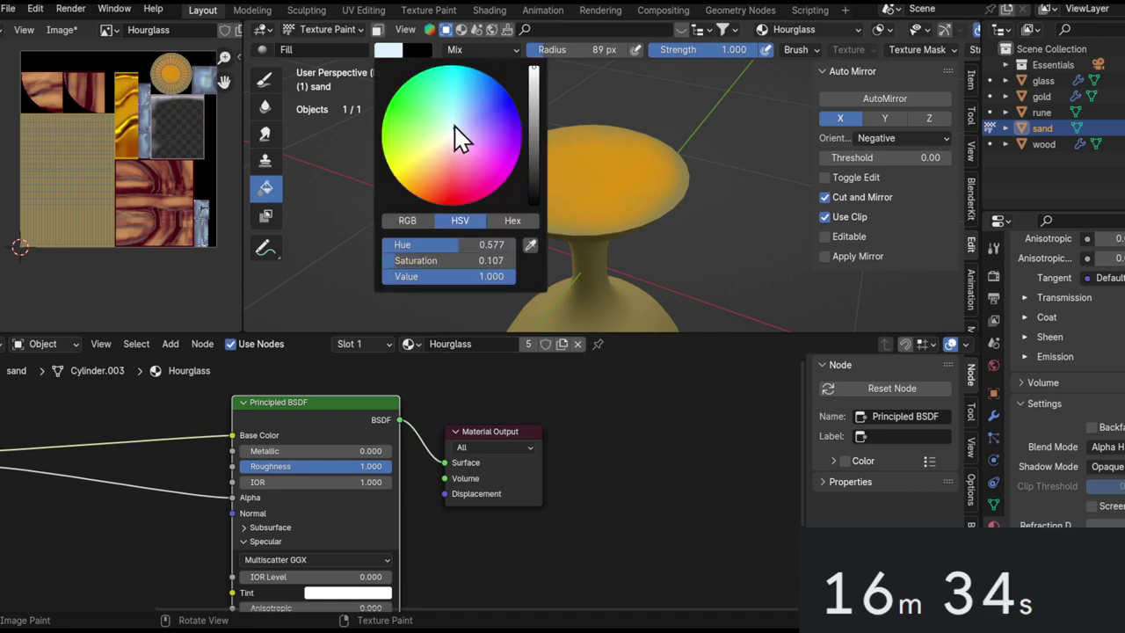
pyautogui.click(534, 131)
pyautogui.click(649, 225)
pyautogui.scroll(-8, 606, 159)
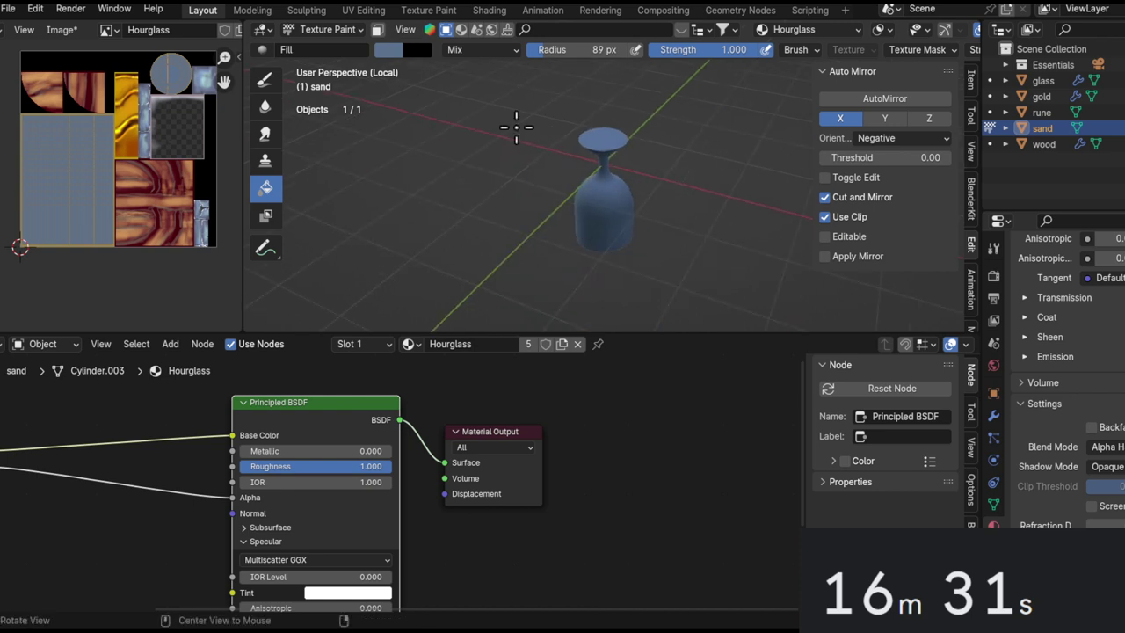
# Set the draw brush to Add blending and paint light blue highlights on the sand's flat upper surface.
pyautogui.click(266, 80)
pyautogui.click(500, 50)
pyautogui.click(479, 239)
pyautogui.scroll(6, 597, 145)
pyautogui.moveTo(615, 154)
pyautogui.mouseDown(button='middle')
pyautogui.moveTo(638, 194)
pyautogui.moveTo(643, 273)
pyautogui.mouseUp(button='middle')
pyautogui.moveTo(602, 171)
pyautogui.mouseDown()
pyautogui.moveTo(585, 214)
pyautogui.moveTo(603, 251)
pyautogui.moveTo(659, 222)
pyautogui.moveTo(536, 181)
pyautogui.moveTo(655, 213)
pyautogui.mouseUp()
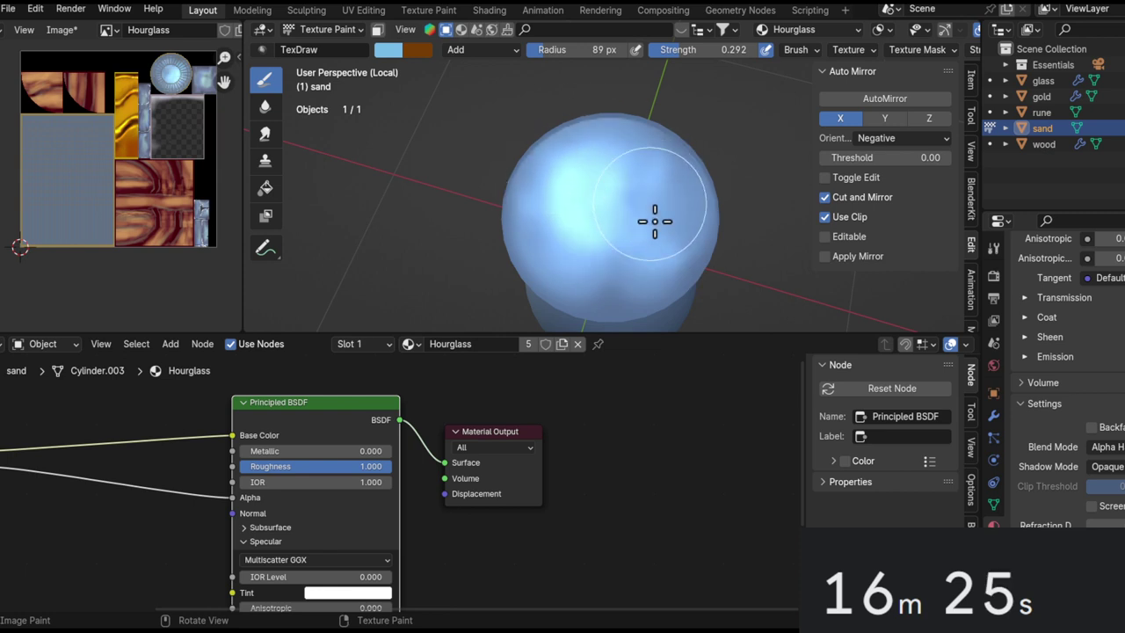
# Paint light blue highlights around the sloping underside of the upper sand cone.
pyautogui.moveTo(657, 256); pyautogui.dragTo(575, 77, button='middle')
pyautogui.scroll(2, 538, 169)
pyautogui.moveTo(550, 141)
pyautogui.mouseDown()
pyautogui.moveTo(498, 129)
pyautogui.moveTo(616, 150)
pyautogui.mouseUp()
pyautogui.moveTo(615, 150); pyautogui.dragTo(678, 143, button='middle')
pyautogui.moveTo(677, 143)
pyautogui.mouseDown()
pyautogui.moveTo(589, 133)
pyautogui.moveTo(690, 179)
pyautogui.mouseUp()
pyautogui.moveTo(763, 174); pyautogui.dragTo(672, 157, button='middle')
pyautogui.moveTo(672, 156)
pyautogui.mouseDown()
pyautogui.moveTo(747, 143)
pyautogui.moveTo(743, 185)
pyautogui.mouseUp()
pyautogui.moveTo(743, 185); pyautogui.dragTo(567, 160, button='middle')
pyautogui.moveTo(567, 160)
pyautogui.mouseDown()
pyautogui.moveTo(676, 143)
pyautogui.moveTo(591, 252)
pyautogui.moveTo(628, 140)
pyautogui.moveTo(741, 165)
pyautogui.mouseUp()
pyautogui.moveTo(741, 165); pyautogui.dragTo(576, 180, button='middle')
pyautogui.moveTo(593, 176)
pyautogui.mouseDown()
pyautogui.moveTo(718, 209)
pyautogui.moveTo(691, 174)
pyautogui.moveTo(751, 182)
pyautogui.moveTo(555, 166)
pyautogui.moveTo(540, 113)
pyautogui.moveTo(581, 176)
pyautogui.mouseUp()
pyautogui.moveTo(580, 175); pyautogui.dragTo(639, 200, button='middle')
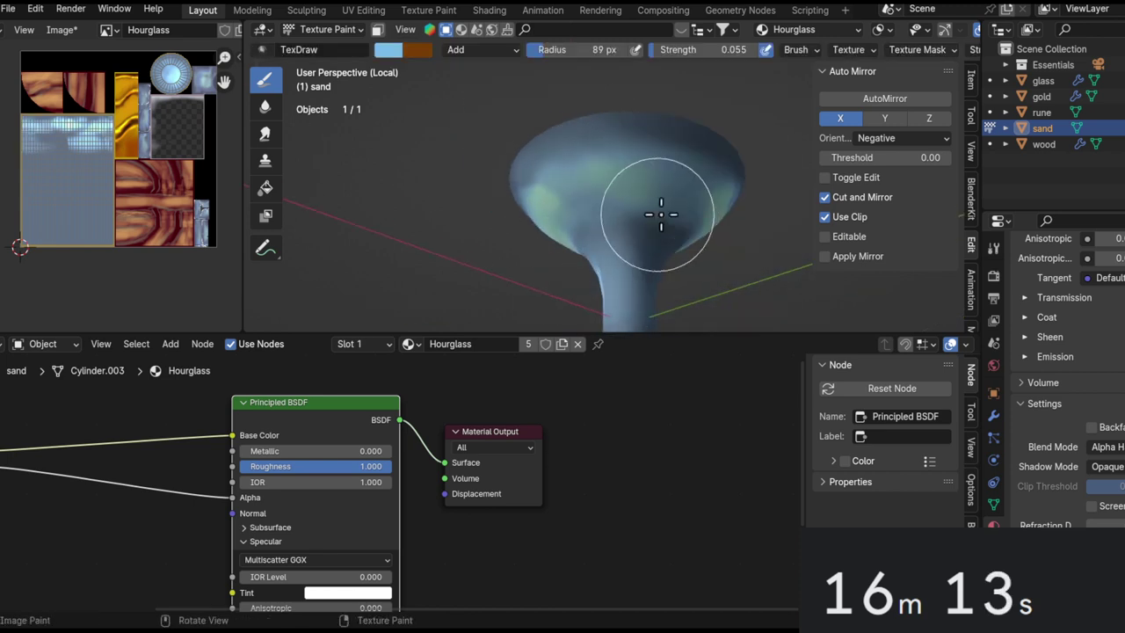
# Paint light blue highlights down the sand's narrow neck and onto the shoulder of the lower mound.
pyautogui.moveTo(652, 276); pyautogui.dragTo(611, 93, button='middle')
pyautogui.moveTo(619, 184)
pyautogui.mouseDown(button='middle')
pyautogui.moveTo(643, 174)
pyautogui.moveTo(542, 141)
pyautogui.moveTo(542, 126)
pyautogui.mouseUp(button='middle')
pyautogui.moveTo(542, 126); pyautogui.dragTo(557, 211)
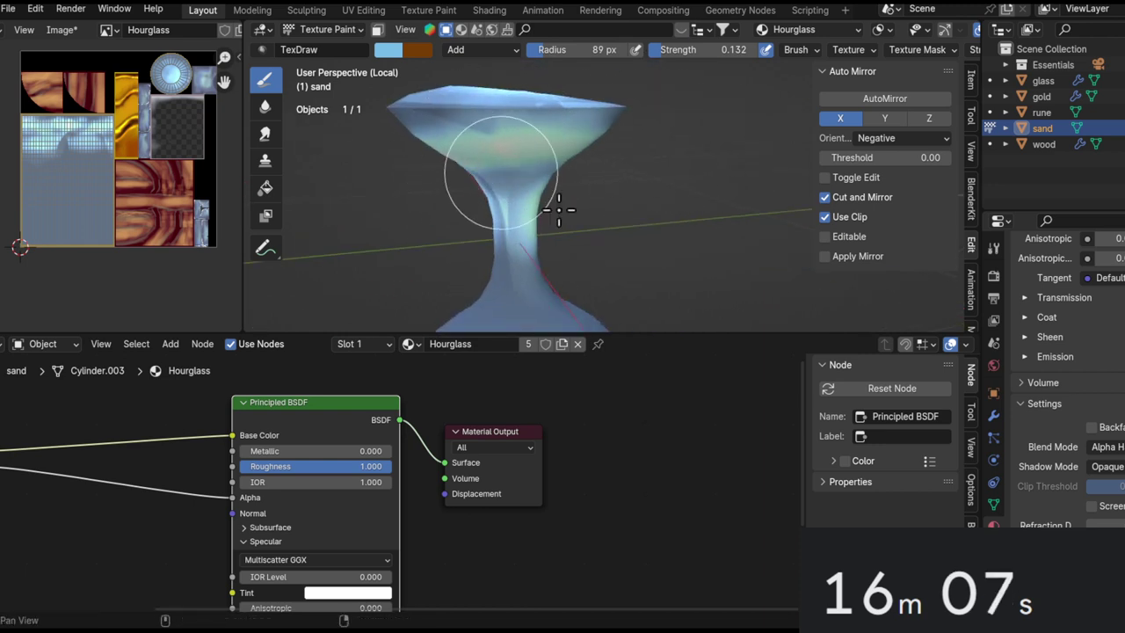
pyautogui.moveTo(557, 211); pyautogui.dragTo(645, 146, button='middle')
pyautogui.moveTo(645, 146); pyautogui.dragTo(656, 147)
pyautogui.keyDown('shift'); pyautogui.moveTo(656, 147); pyautogui.dragTo(615, 96, button='middle'); pyautogui.keyUp('shift')
pyautogui.moveTo(615, 97); pyautogui.dragTo(547, 131, button='middle')
pyautogui.moveTo(547, 131); pyautogui.dragTo(526, 224)
pyautogui.moveTo(525, 224)
pyautogui.mouseDown(button='middle')
pyautogui.moveTo(623, 123)
pyautogui.moveTo(606, 138)
pyautogui.moveTo(615, 221)
pyautogui.moveTo(621, 123)
pyautogui.mouseUp(button='middle')
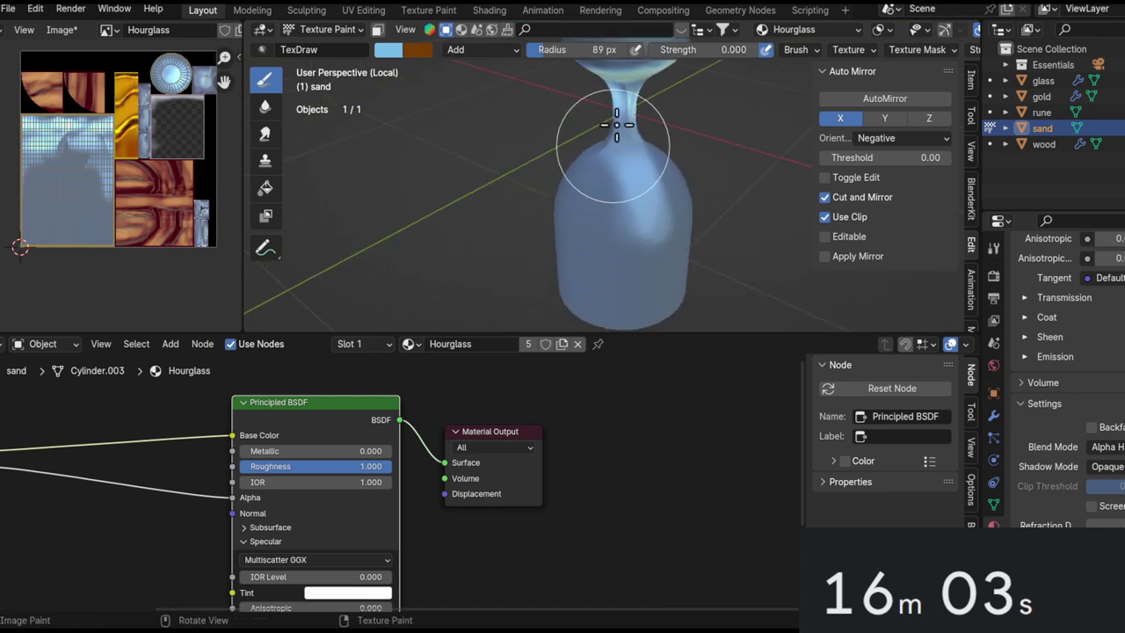
# Set the brush strength to 0.213 and paint light blue highlights around the lower sand mound.
pyautogui.moveTo(630, 195); pyautogui.dragTo(628, 169, button='middle')
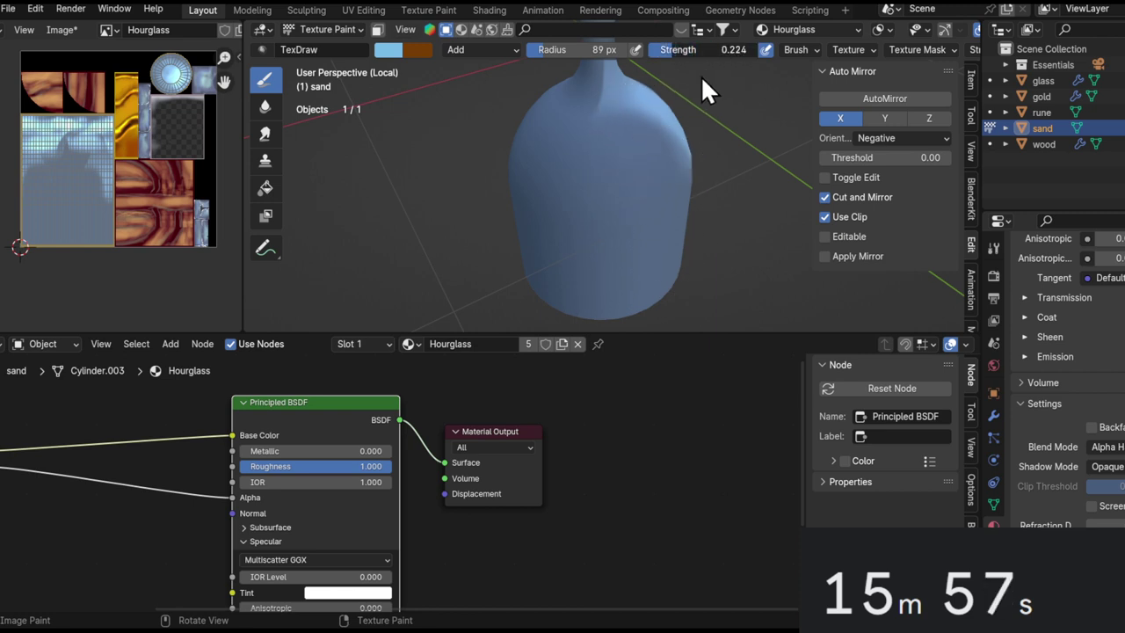
pyautogui.moveTo(702, 78); pyautogui.dragTo(700, 77)
pyautogui.moveTo(615, 234); pyautogui.dragTo(572, 184)
pyautogui.moveTo(572, 184); pyautogui.dragTo(539, 115, button='middle')
pyautogui.moveTo(540, 115); pyautogui.dragTo(538, 167)
pyautogui.moveTo(562, 255); pyautogui.dragTo(585, 224, button='middle')
pyautogui.moveTo(586, 224); pyautogui.dragTo(563, 246)
pyautogui.moveTo(615, 255)
pyautogui.mouseDown(button='middle')
pyautogui.moveTo(653, 228)
pyautogui.moveTo(633, 118)
pyautogui.mouseUp(button='middle')
pyautogui.moveTo(563, 188)
pyautogui.mouseDown()
pyautogui.moveTo(580, 261)
pyautogui.moveTo(593, 236)
pyautogui.mouseUp()
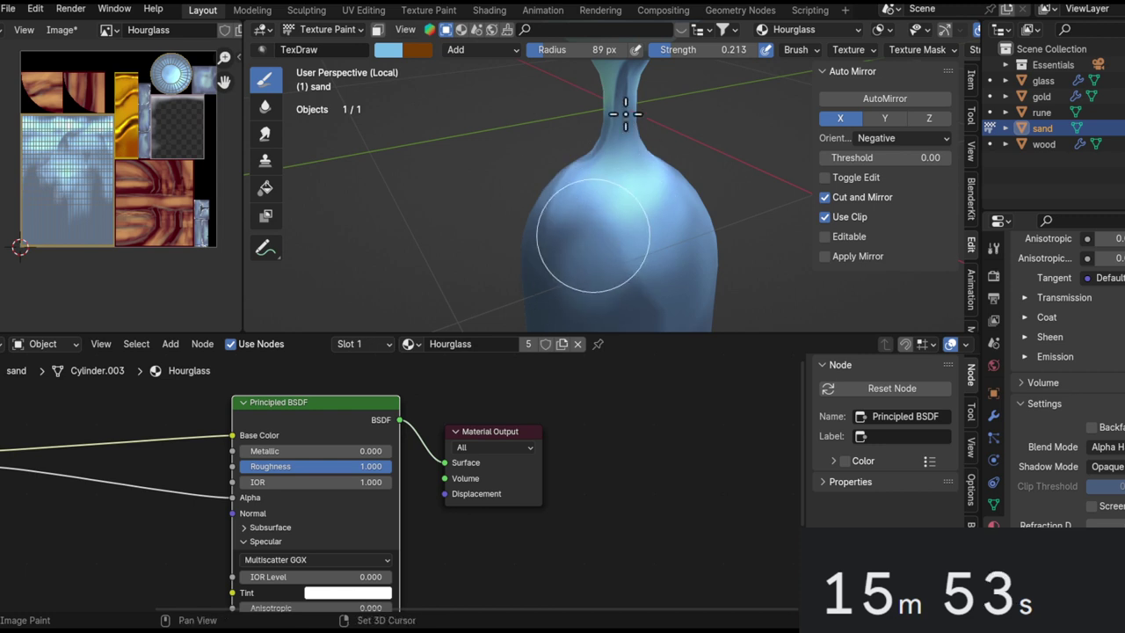
# Build up brighter blue patches on the lower mound's shoulder and sides all the way around.
pyautogui.keyDown('shift'); pyautogui.moveTo(593, 236); pyautogui.dragTo(633, 100, button='middle'); pyautogui.keyUp('shift')
pyautogui.moveTo(606, 220); pyautogui.dragTo(624, 181)
pyautogui.moveTo(653, 191); pyautogui.dragTo(607, 207, button='middle')
pyautogui.moveTo(626, 158); pyautogui.dragTo(645, 188)
pyautogui.moveTo(680, 231); pyautogui.dragTo(597, 142, button='middle')
pyautogui.moveTo(597, 142)
pyautogui.mouseDown()
pyautogui.moveTo(551, 191)
pyautogui.moveTo(666, 150)
pyautogui.moveTo(574, 246)
pyautogui.moveTo(591, 225)
pyautogui.mouseUp()
pyautogui.moveTo(682, 247); pyautogui.dragTo(653, 208, button='middle')
pyautogui.moveTo(569, 269); pyautogui.dragTo(496, 222)
pyautogui.moveTo(495, 221)
pyautogui.mouseDown(button='middle')
pyautogui.moveTo(585, 196)
pyautogui.moveTo(542, 258)
pyautogui.moveTo(585, 221)
pyautogui.moveTo(568, 154)
pyautogui.moveTo(665, 251)
pyautogui.moveTo(609, 171)
pyautogui.mouseUp(button='middle')
# Switch the brush to Mix blending, darken its colour to value 0.403 and shade the lower mound's base.
pyautogui.click(467, 49)
pyautogui.click(488, 89)
pyautogui.click(466, 51)
pyautogui.click(474, 88)
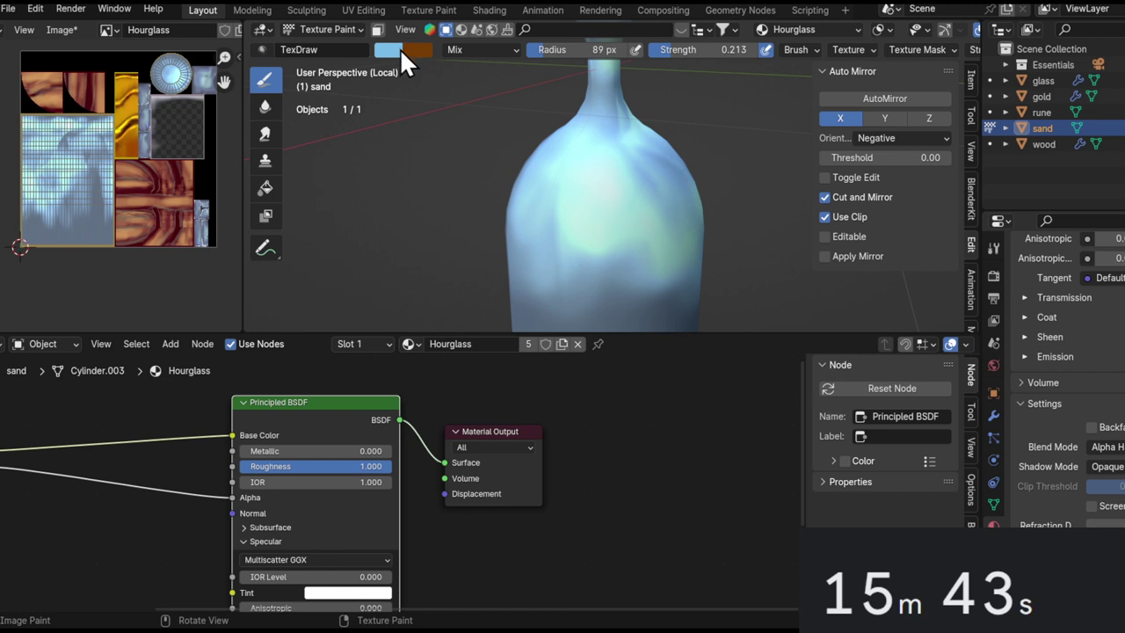
pyautogui.click(400, 50)
pyautogui.click(534, 149)
pyautogui.keyDown('shift'); pyautogui.moveTo(681, 227); pyautogui.dragTo(632, 117, button='middle'); pyautogui.keyUp('shift')
pyautogui.moveTo(633, 117)
pyautogui.mouseDown()
pyautogui.moveTo(668, 153)
pyautogui.moveTo(621, 79)
pyautogui.mouseUp()
# Darken the brush to a very dark blue and paint more shading around the lower mound's bottom edge.
pyautogui.click(401, 50)
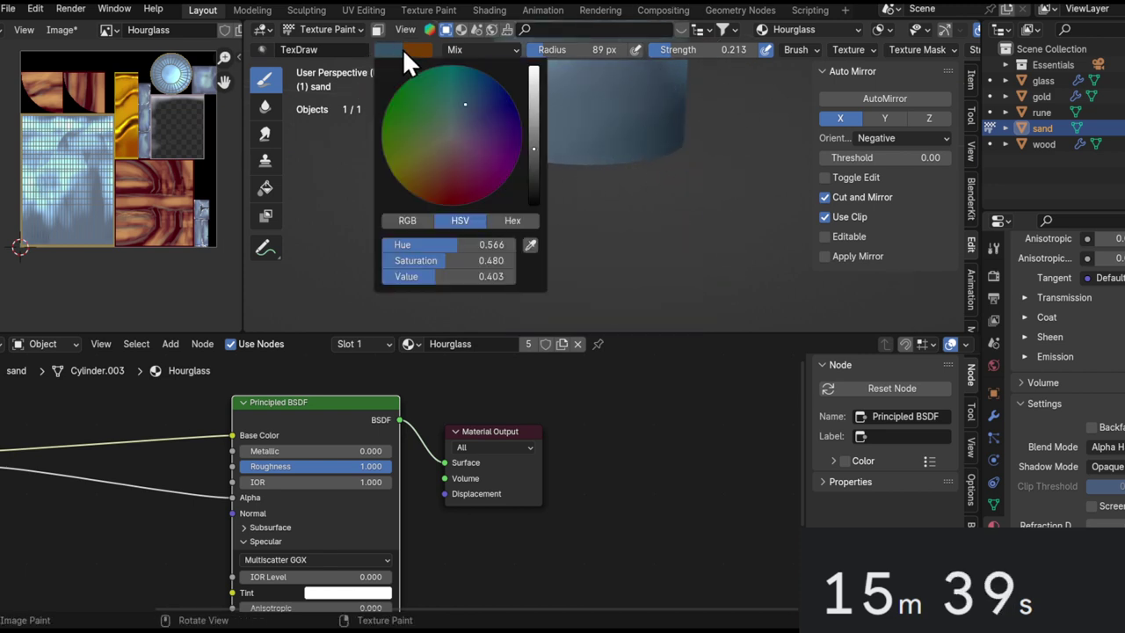
pyautogui.moveTo(534, 192); pyautogui.dragTo(534, 181)
pyautogui.moveTo(668, 139)
pyautogui.keyDown('shift'); pyautogui.mouseDown(button='middle')
pyautogui.moveTo(569, 217)
pyautogui.moveTo(524, 187)
pyautogui.mouseUp(button='middle'); pyautogui.keyUp('shift')
pyautogui.moveTo(524, 186)
pyautogui.mouseDown()
pyautogui.moveTo(397, 213)
pyautogui.moveTo(429, 181)
pyautogui.mouseUp()
pyautogui.moveTo(430, 181)
pyautogui.mouseDown(button='middle')
pyautogui.moveTo(688, 211)
pyautogui.moveTo(782, 176)
pyautogui.mouseUp(button='middle')
pyautogui.moveTo(519, 258)
pyautogui.mouseDown(button='middle')
pyautogui.moveTo(648, 193)
pyautogui.moveTo(545, 238)
pyautogui.mouseUp(button='middle')
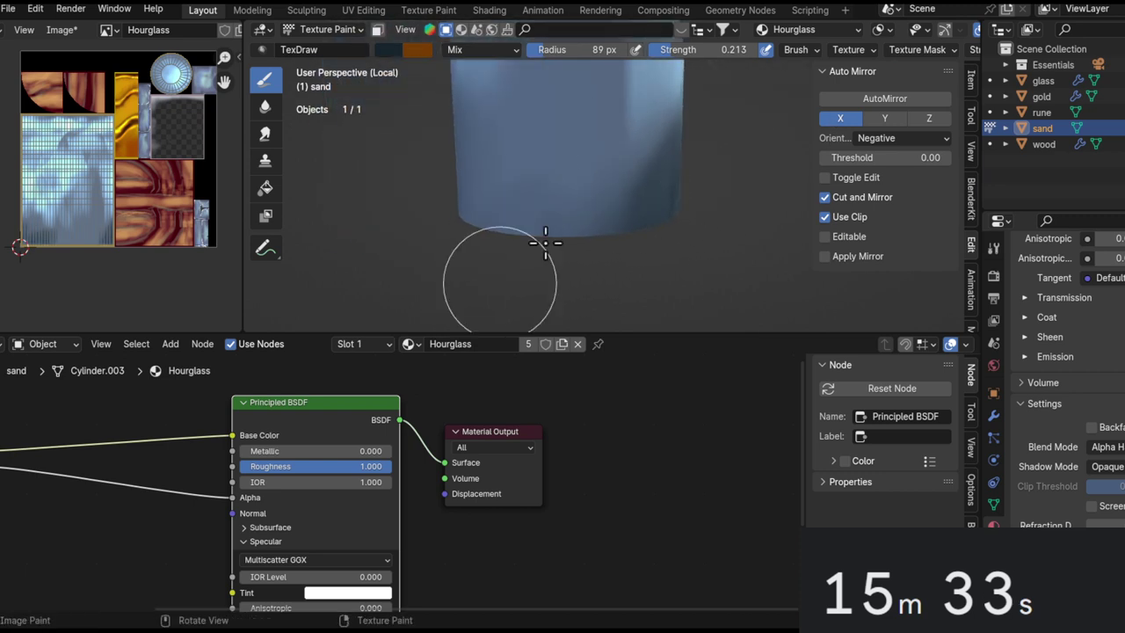
pyautogui.moveTo(601, 142)
pyautogui.mouseDown(button='middle')
pyautogui.moveTo(632, 255)
pyautogui.moveTo(662, 173)
pyautogui.moveTo(583, 131)
pyautogui.moveTo(594, 182)
pyautogui.moveTo(515, 170)
pyautogui.moveTo(427, 255)
pyautogui.moveTo(529, 259)
pyautogui.moveTo(688, 181)
pyautogui.moveTo(685, 264)
pyautogui.moveTo(590, 183)
pyautogui.mouseUp(button='middle')
pyautogui.keyDown('alt'); pyautogui.moveTo(590, 183); pyautogui.dragTo(683, 155); pyautogui.keyUp('alt')
pyautogui.keyDown('ctrl'); pyautogui.keyDown('alt'); pyautogui.moveTo(527, 125); pyautogui.dragTo(552, 161); pyautogui.keyUp('alt'); pyautogui.keyUp('ctrl')
# Switch to the Smear brush and blend the colours around the lower mound's shoulder and the neck.
pyautogui.click(265, 160)
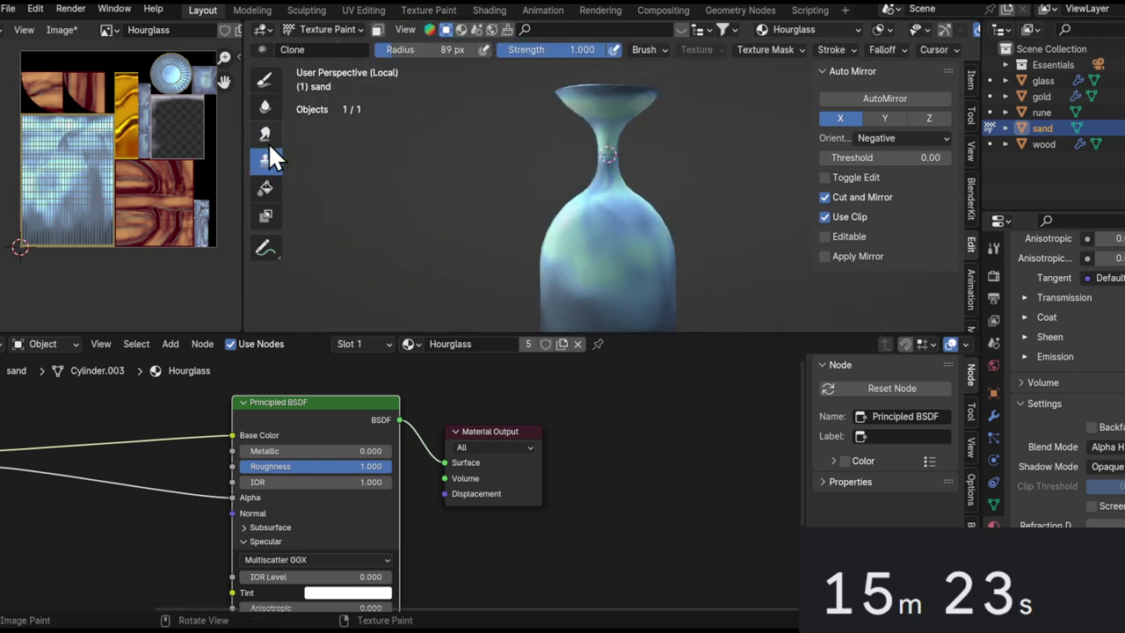
pyautogui.click(264, 133)
pyautogui.scroll(2, 591, 193)
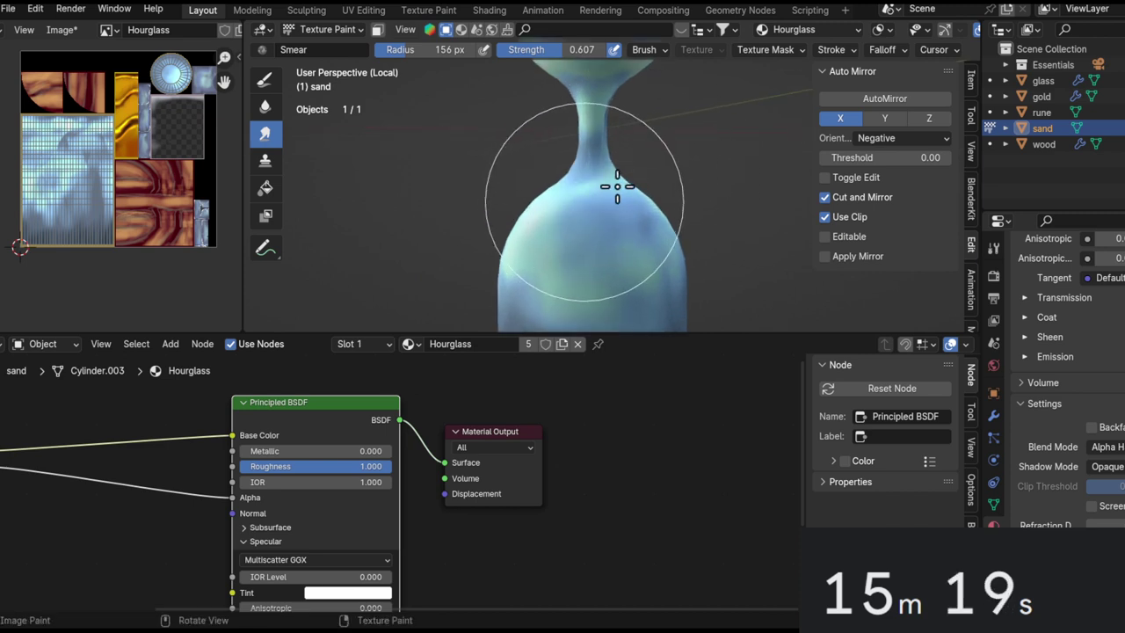
pyautogui.moveTo(535, 231)
pyautogui.keyDown('alt'); pyautogui.mouseDown()
pyautogui.moveTo(602, 161)
pyautogui.moveTo(624, 155)
pyautogui.moveTo(592, 231)
pyautogui.moveTo(592, 211)
pyautogui.mouseUp(); pyautogui.keyUp('alt')
pyautogui.moveTo(592, 211); pyautogui.dragTo(590, 195, button='middle')
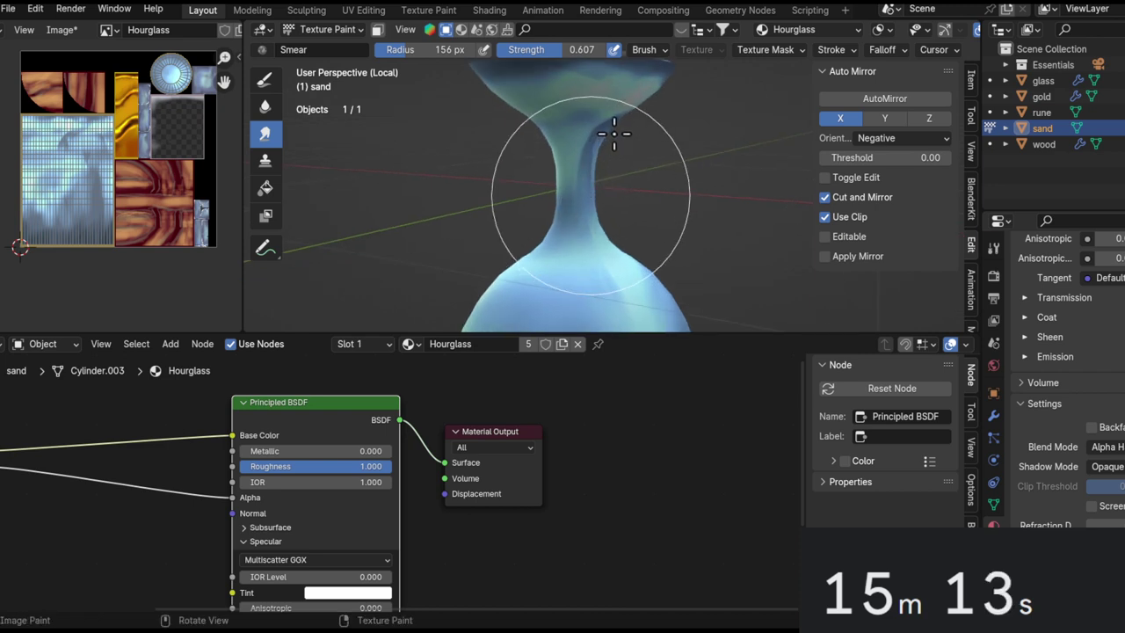
# Smear the paint around the upper sand cone's rim and underside to soften the colour patches.
pyautogui.keyDown('ctrl'); pyautogui.moveTo(613, 138); pyautogui.dragTo(608, 169, button='middle'); pyautogui.keyUp('ctrl')
pyautogui.moveTo(608, 169); pyautogui.dragTo(586, 181, button='middle')
pyautogui.keyDown('ctrl'); pyautogui.moveTo(587, 180); pyautogui.dragTo(607, 204, button='middle'); pyautogui.keyUp('ctrl')
pyautogui.moveTo(607, 203)
pyautogui.keyDown('ctrl'); pyautogui.mouseDown(button='middle')
pyautogui.moveTo(623, 176)
pyautogui.moveTo(608, 214)
pyautogui.mouseUp(button='middle'); pyautogui.keyUp('ctrl')
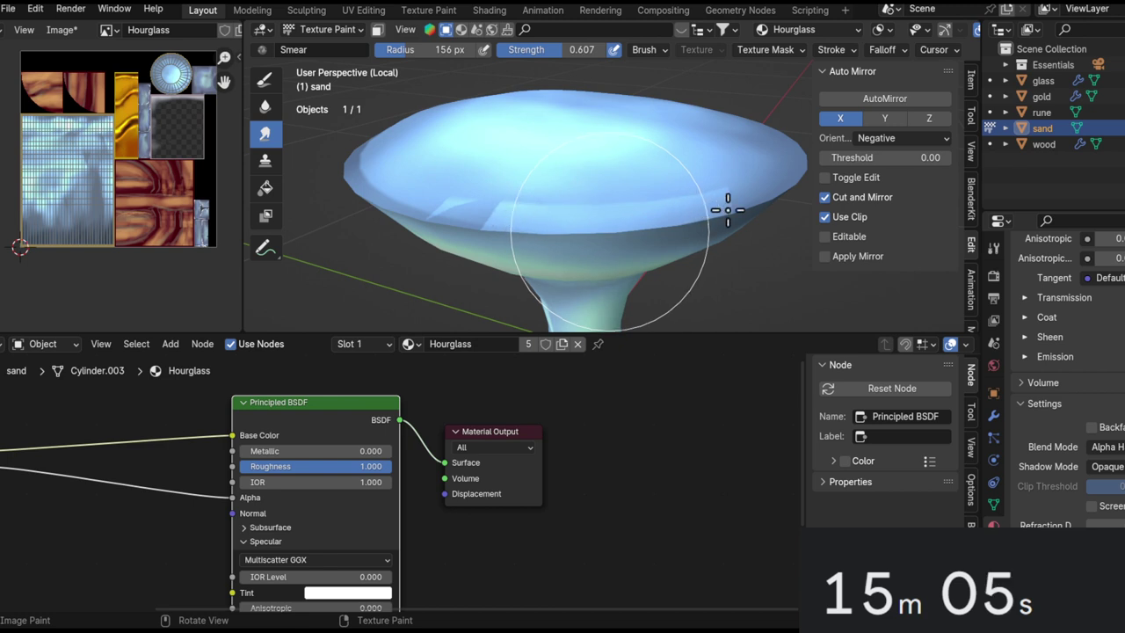
pyautogui.moveTo(612, 274); pyautogui.dragTo(653, 183, button='middle')
pyautogui.keyDown('shift'); pyautogui.moveTo(544, 211); pyautogui.dragTo(631, 190, button='middle'); pyautogui.keyUp('shift')
pyautogui.moveTo(456, 161); pyautogui.dragTo(539, 135, button='middle')
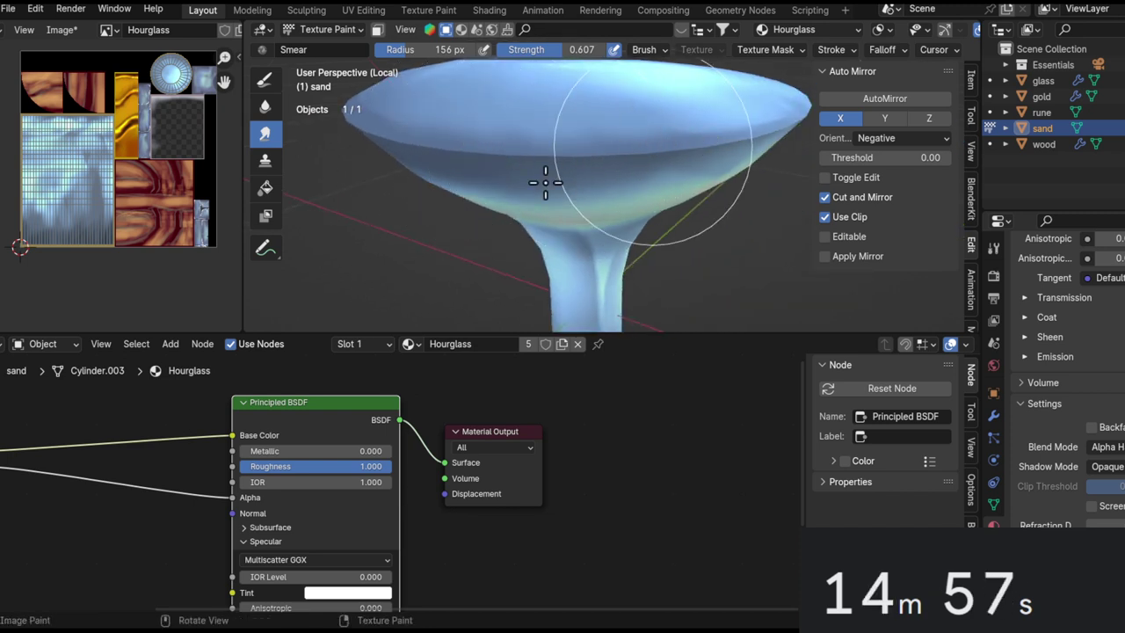
# Smear the paint where the upper sand cone narrows into the neck.
pyautogui.keyDown('ctrl'); pyautogui.keyDown('alt'); pyautogui.moveTo(621, 168); pyautogui.dragTo(620, 235); pyautogui.keyUp('alt'); pyautogui.keyUp('ctrl')
pyautogui.keyDown('alt'); pyautogui.keyDown('shift'); pyautogui.moveTo(572, 181); pyautogui.dragTo(508, 156); pyautogui.keyUp('shift'); pyautogui.keyUp('alt')
pyautogui.moveTo(508, 155)
pyautogui.keyDown('alt'); pyautogui.mouseDown()
pyautogui.moveTo(530, 153)
pyautogui.moveTo(531, 124)
pyautogui.mouseUp(); pyautogui.keyUp('alt')
pyautogui.moveTo(531, 134)
pyautogui.keyDown('alt'); pyautogui.keyDown('shift'); pyautogui.mouseDown()
pyautogui.moveTo(537, 287)
pyautogui.moveTo(518, 114)
pyautogui.mouseUp(); pyautogui.keyUp('shift'); pyautogui.keyUp('alt')
pyautogui.keyDown('alt'); pyautogui.keyDown('shift'); pyautogui.moveTo(516, 106); pyautogui.dragTo(489, 188); pyautogui.keyUp('shift'); pyautogui.keyUp('alt')
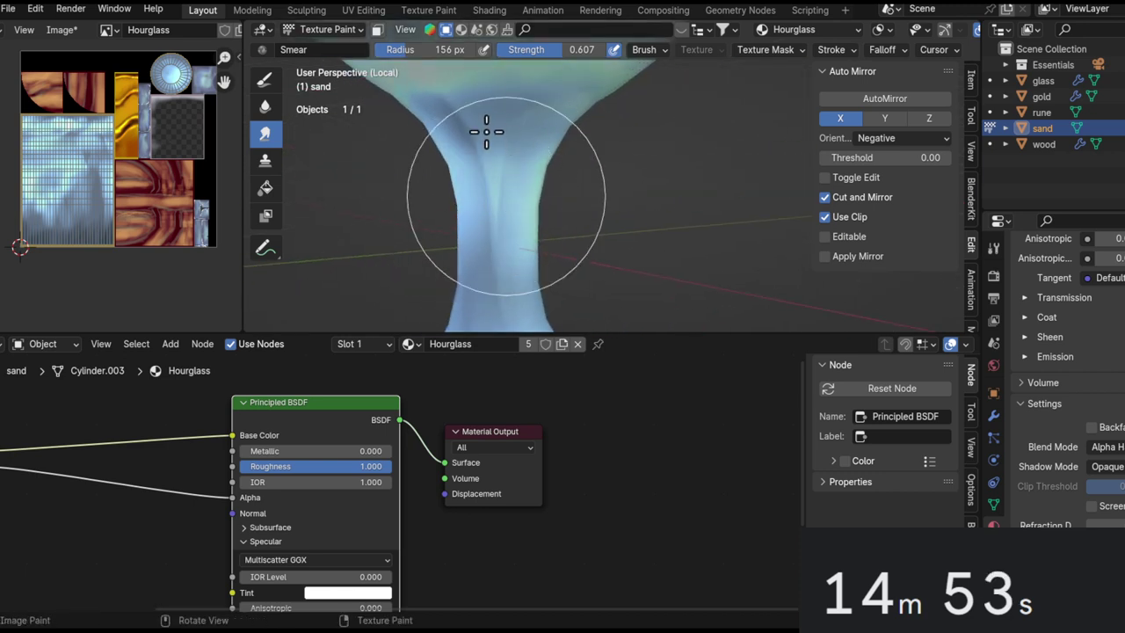
# Smear the light and dark blue areas together across the side of the lower sand mound.
pyautogui.moveTo(572, 120)
pyautogui.mouseDown(button='middle')
pyautogui.moveTo(537, 171)
pyautogui.moveTo(585, 125)
pyautogui.mouseUp(button='middle')
pyautogui.scroll(4, 587, 196)
pyautogui.moveTo(561, 171); pyautogui.dragTo(513, 211, button='middle')
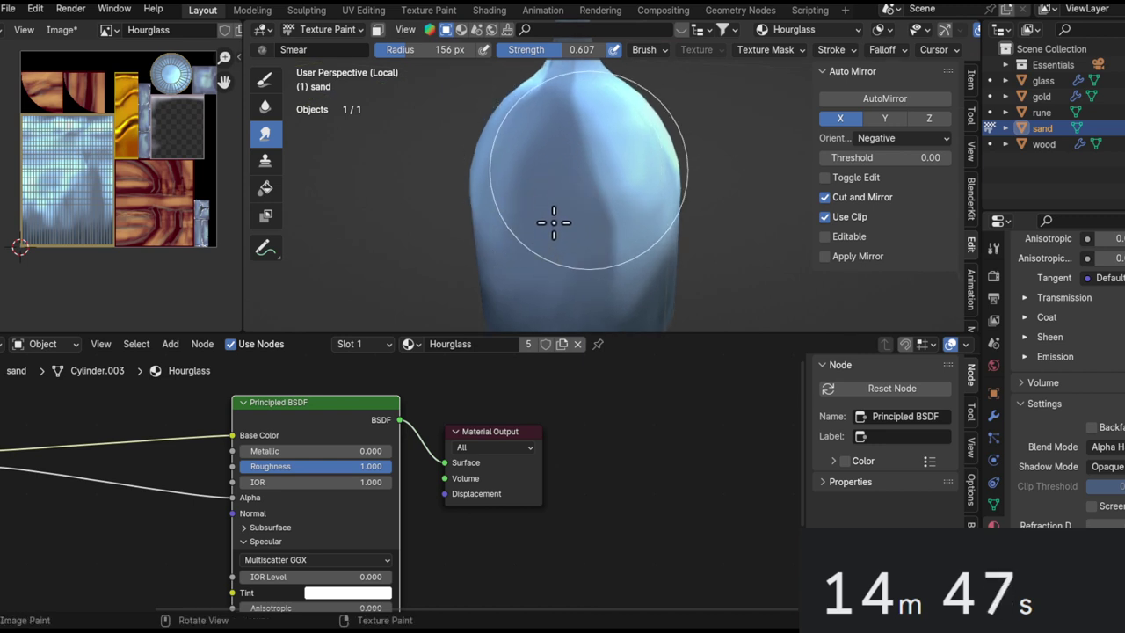
pyautogui.moveTo(550, 200); pyautogui.dragTo(507, 74, button='middle')
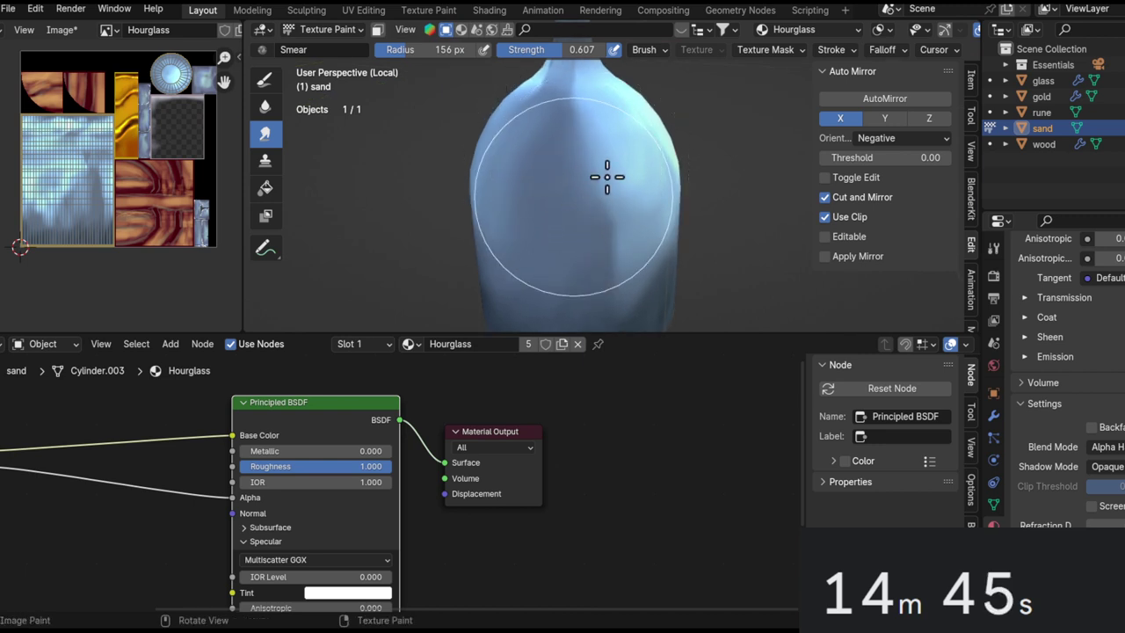
# Smear the dark and light blue paint across the lower sand mound's shoulder and up into the neck.
pyautogui.hotkey('ctrl', 'space')
pyautogui.moveTo(577, 206)
pyautogui.mouseDown(button='middle')
pyautogui.moveTo(565, 173)
pyautogui.moveTo(565, 314)
pyautogui.mouseUp(button='middle')
pyautogui.moveTo(527, 276); pyautogui.dragTo(470, 276)
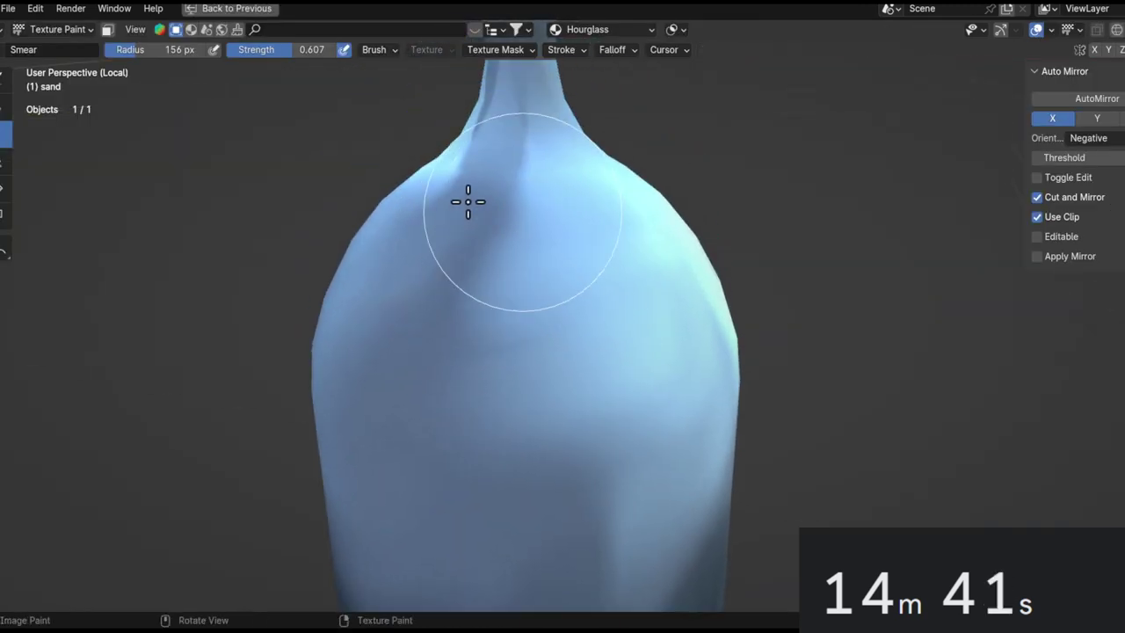
pyautogui.moveTo(522, 118)
pyautogui.mouseDown(button='middle')
pyautogui.moveTo(533, 409)
pyautogui.moveTo(510, 238)
pyautogui.mouseUp(button='middle')
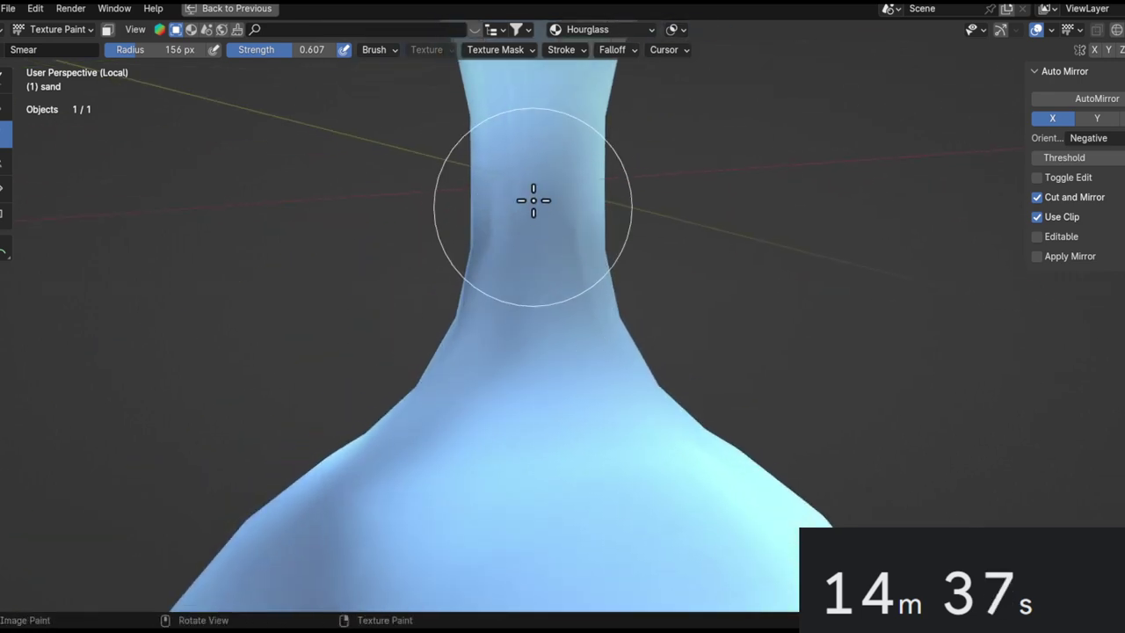
pyautogui.hotkey('ctrl', 'space')
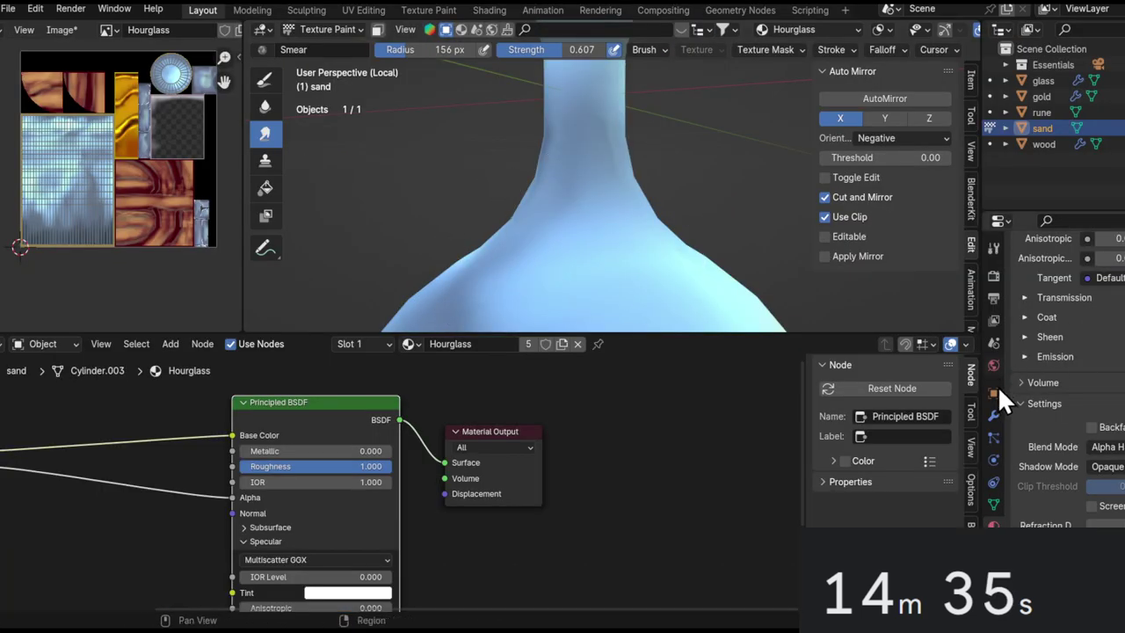
# Show the sand object's modifiers and save the file.
pyautogui.click(993, 415)
pyautogui.keyDown('alt'); pyautogui.moveTo(668, 193); pyautogui.dragTo(589, 180); pyautogui.keyUp('alt')
pyautogui.keyDown('ctrl'); pyautogui.keyDown('alt'); pyautogui.moveTo(571, 189); pyautogui.dragTo(531, 374); pyautogui.keyUp('alt'); pyautogui.keyUp('ctrl')
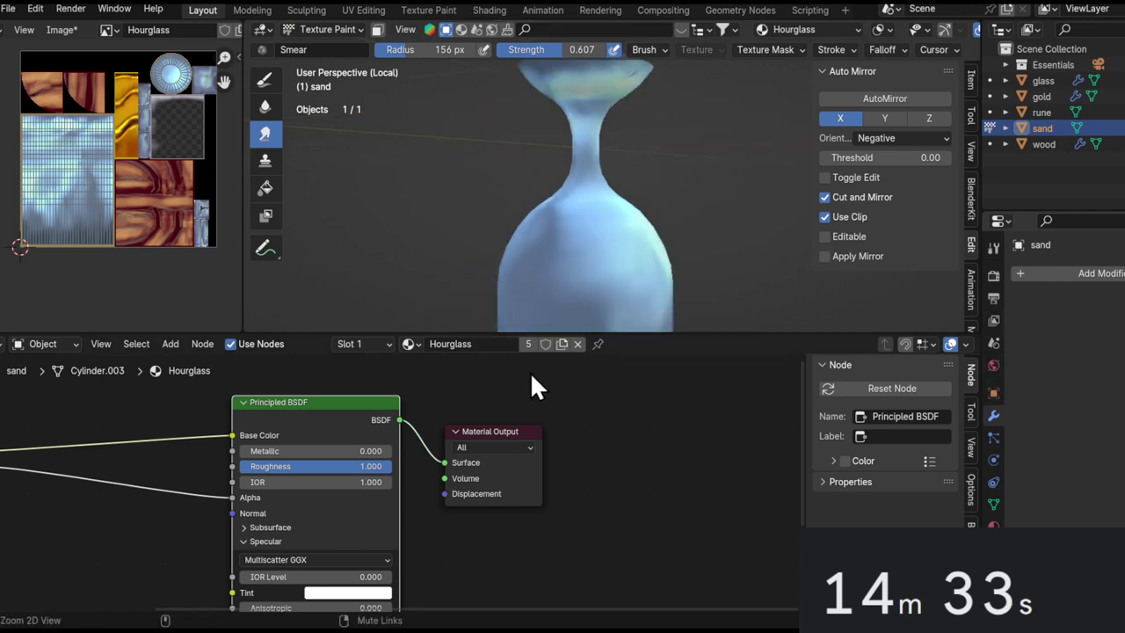
pyautogui.scroll(-6, 712, 227)
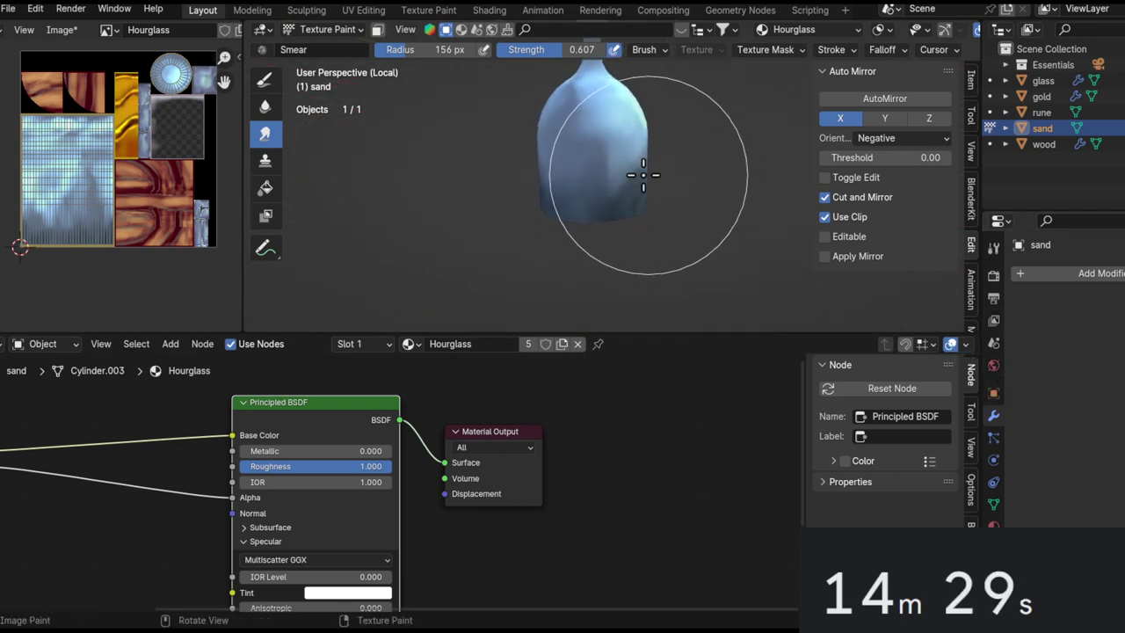
pyautogui.hotkey('ctrl', 's')
pyautogui.hotkey('ctrl', 'space')
pyautogui.hotkey('ctrl', 'space')
# Bring back the whole hourglass from the isolated sand view and examine the sand inside the glass.
pyautogui.moveTo(602, 170); pyautogui.dragTo(590, 198, button='middle')
pyautogui.scroll(4, 568, 195)
pyautogui.keyDown('ctrl'); pyautogui.moveTo(591, 198); pyautogui.dragTo(512, 319, button='middle'); pyautogui.keyUp('ctrl')
pyautogui.moveTo(619, 215); pyautogui.dragTo(598, 235, button='middle')
pyautogui.scroll(4, 605, 193)
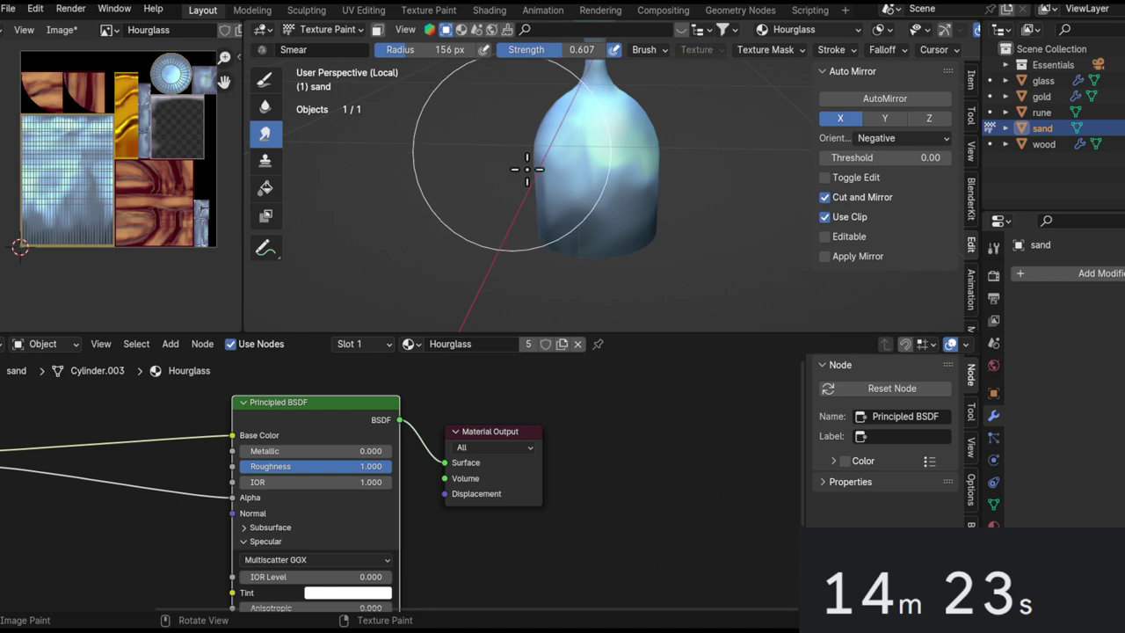
pyautogui.press('KP_Divide')
pyautogui.keyDown('ctrl'); pyautogui.moveTo(625, 165); pyautogui.dragTo(634, 236, button='middle'); pyautogui.keyUp('ctrl')
pyautogui.moveTo(634, 236); pyautogui.dragTo(673, 76, button='middle')
pyautogui.scroll(3, 588, 145)
pyautogui.keyDown('shift'); pyautogui.moveTo(588, 150); pyautogui.dragTo(606, 255, button='middle'); pyautogui.keyUp('shift')
pyautogui.moveTo(615, 237)
pyautogui.mouseDown(button='middle')
pyautogui.moveTo(715, 203)
pyautogui.moveTo(644, 172)
pyautogui.moveTo(668, 165)
pyautogui.mouseUp(button='middle')
pyautogui.keyDown('ctrl'); pyautogui.moveTo(707, 215); pyautogui.dragTo(694, 97, button='middle'); pyautogui.keyUp('ctrl')
pyautogui.moveTo(572, 164); pyautogui.dragTo(664, 163, button='middle')
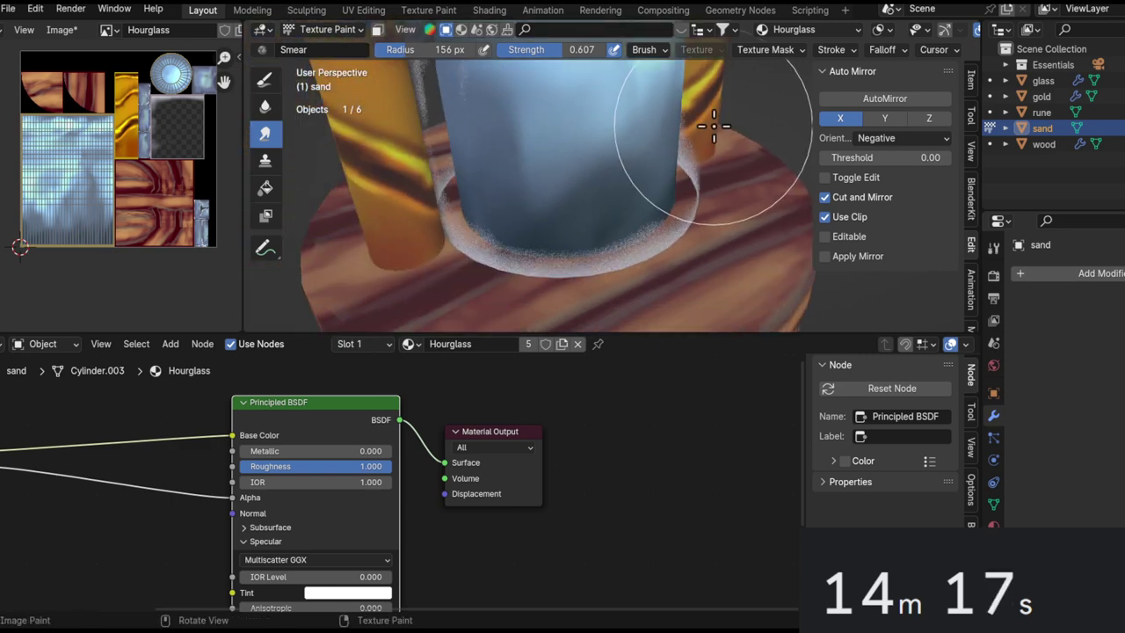
pyautogui.scroll(-6, 641, 159)
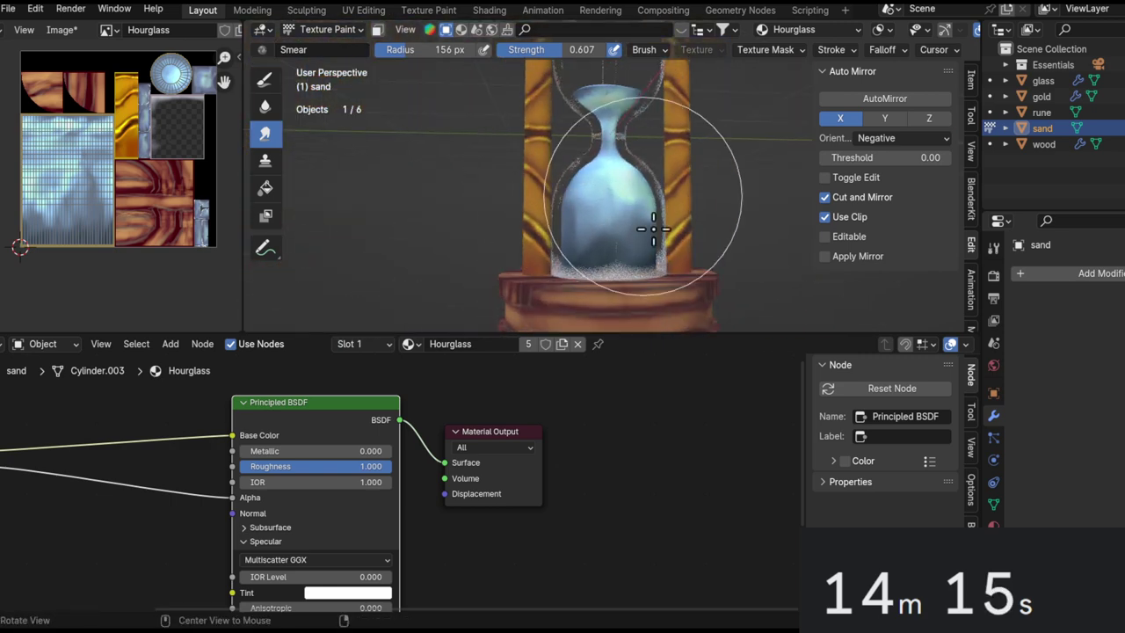
# Switch texture painting to the glass and set up the Draw brush with Color blending.
pyautogui.hotkey('alt', 'q')
pyautogui.keyDown('ctrl'); pyautogui.moveTo(646, 239); pyautogui.dragTo(628, 207, button='middle'); pyautogui.keyUp('ctrl')
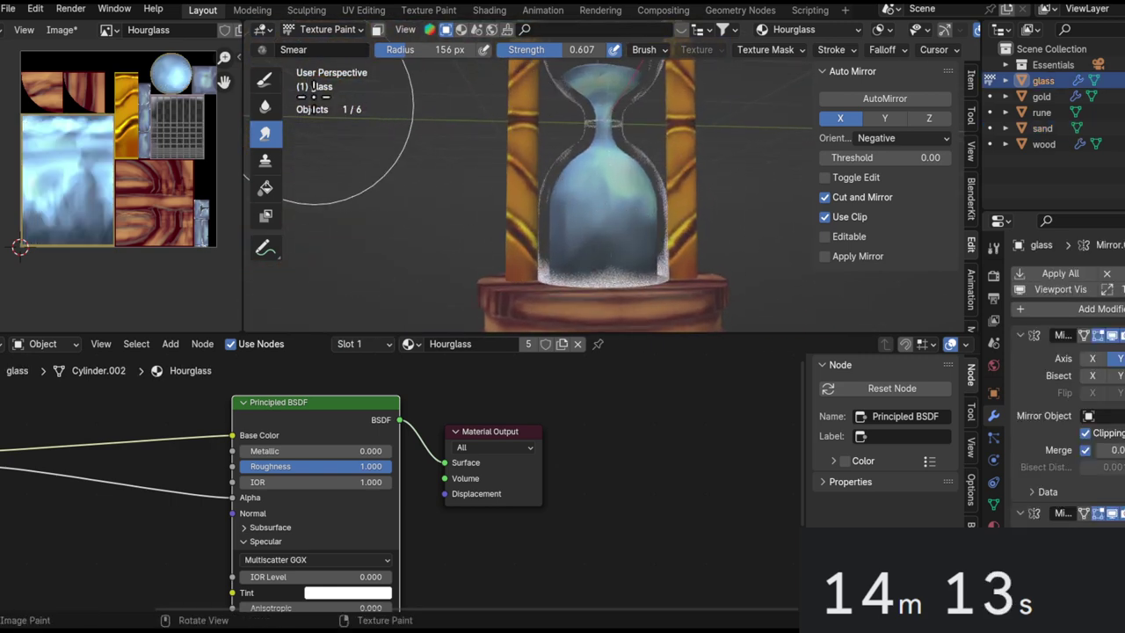
pyautogui.click(266, 80)
pyautogui.click(481, 50)
pyautogui.click(471, 147)
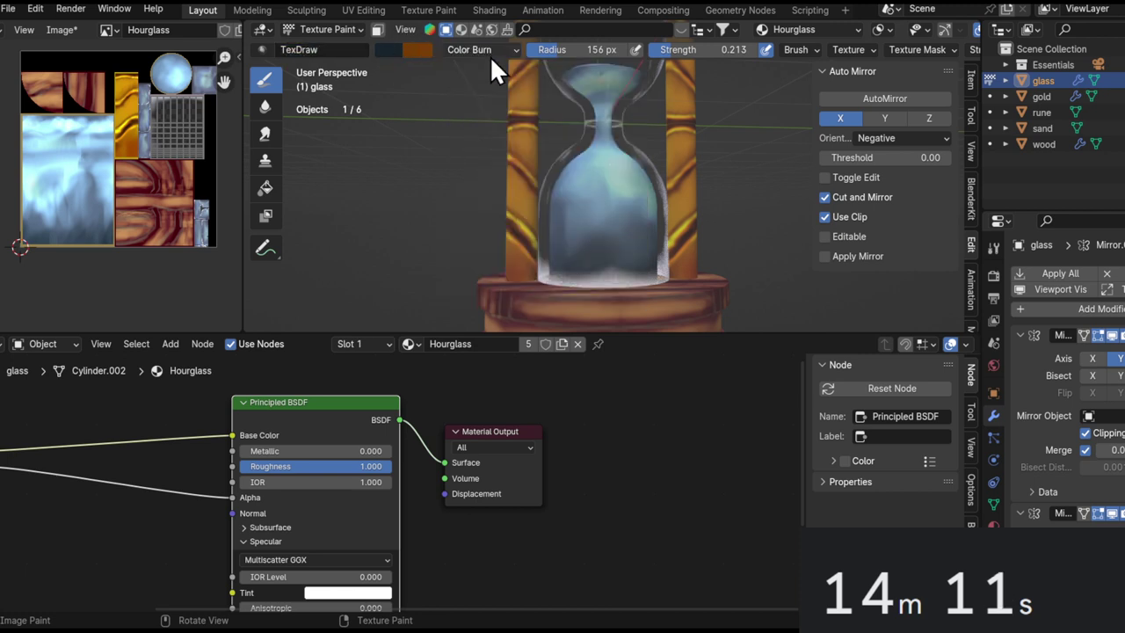
pyautogui.click(489, 53)
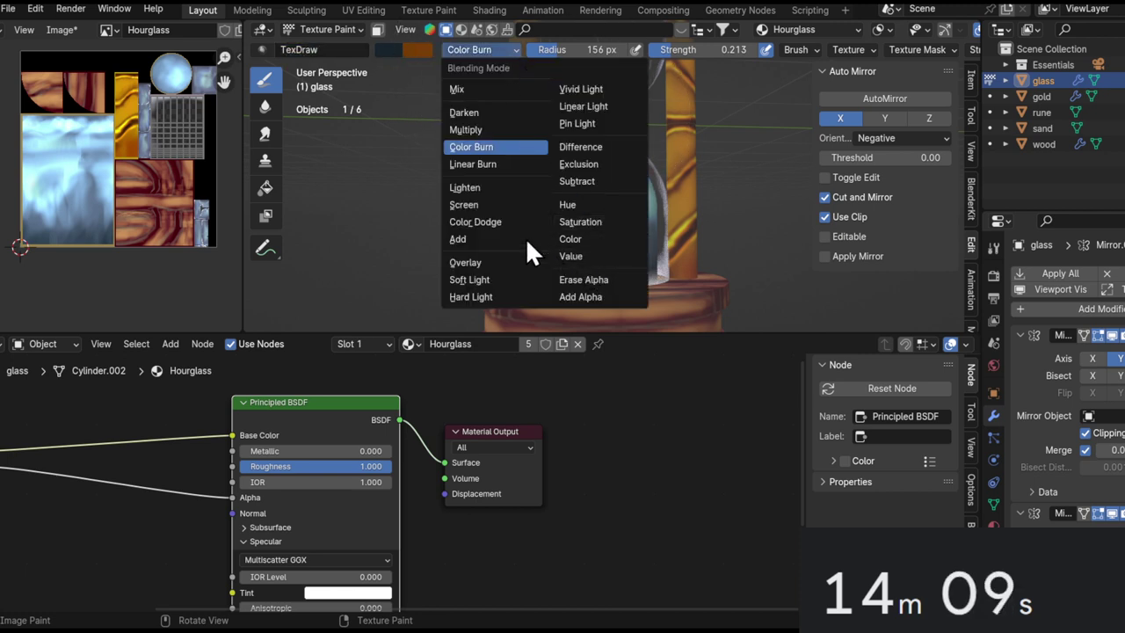
pyautogui.click(569, 239)
# Tint the lower glass bulb with the dark blue paint using a 264 px brush.
pyautogui.press('f')
pyautogui.moveTo(544, 296); pyautogui.dragTo(645, 258)
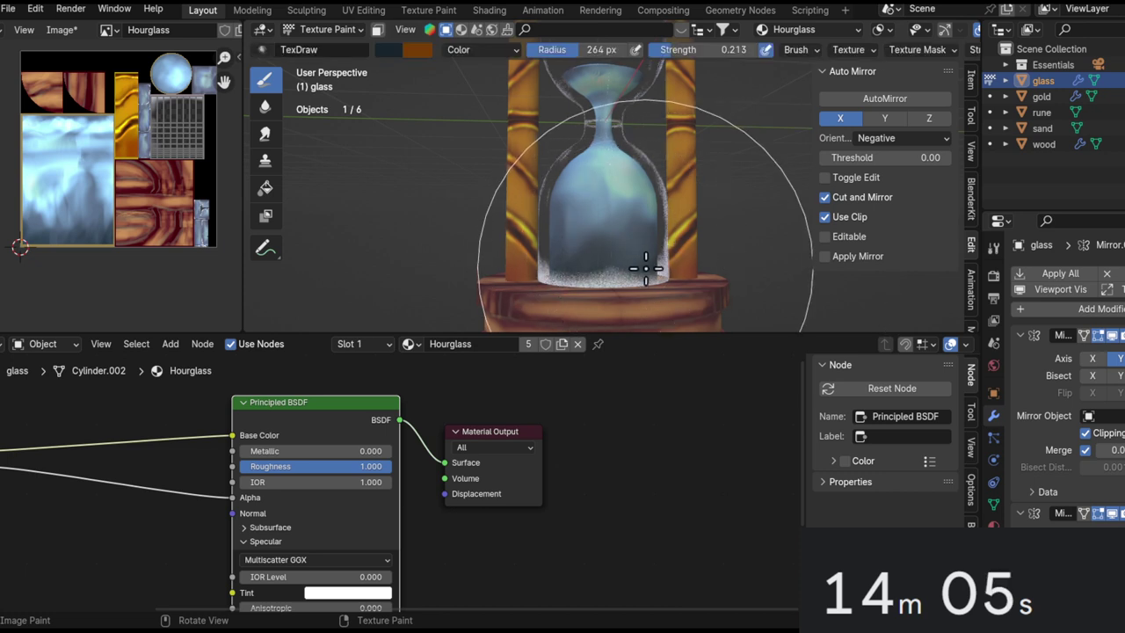
pyautogui.moveTo(639, 181)
pyautogui.mouseDown(button='middle')
pyautogui.moveTo(653, 174)
pyautogui.moveTo(629, 254)
pyautogui.mouseUp(button='middle')
pyautogui.moveTo(553, 297)
pyautogui.mouseDown()
pyautogui.moveTo(658, 284)
pyautogui.moveTo(431, 266)
pyautogui.moveTo(575, 254)
pyautogui.moveTo(536, 175)
pyautogui.mouseUp()
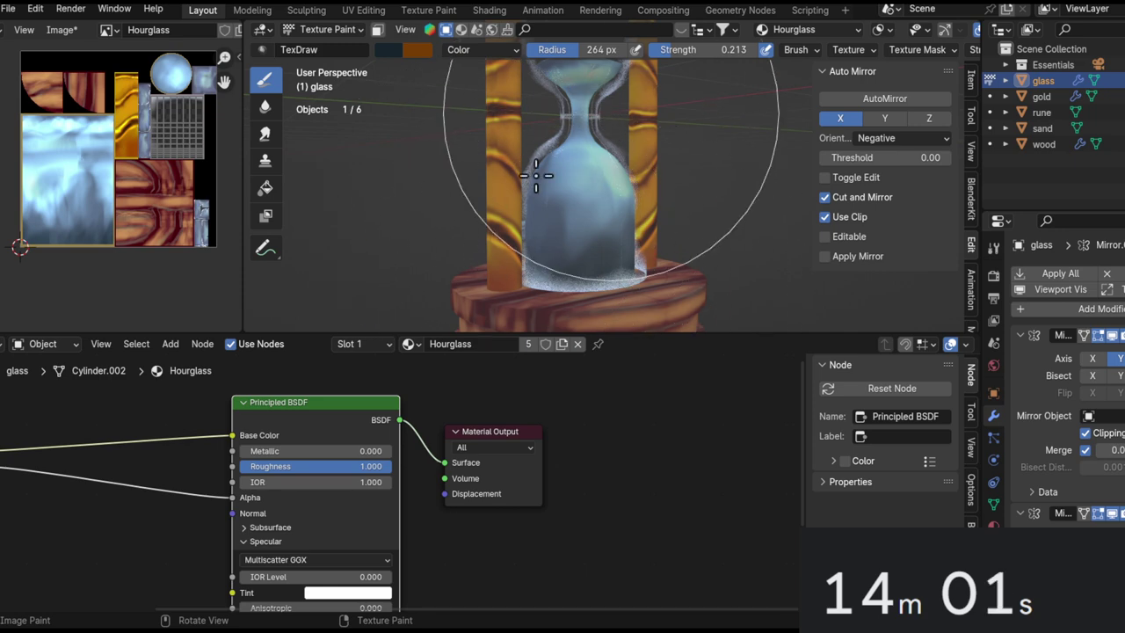
# Set the Draw brush to Mix blending with an 11 px radius and a strength of 1.000.
pyautogui.moveTo(567, 195)
pyautogui.mouseDown(button='middle')
pyautogui.moveTo(560, 155)
pyautogui.moveTo(559, 199)
pyautogui.mouseUp(button='middle')
pyautogui.keyDown('ctrl'); pyautogui.keyDown('alt'); pyautogui.moveTo(559, 199); pyautogui.dragTo(561, 215); pyautogui.keyUp('alt'); pyautogui.keyUp('ctrl')
pyautogui.moveTo(583, 151)
pyautogui.keyDown('alt'); pyautogui.keyDown('shift'); pyautogui.mouseDown()
pyautogui.moveTo(555, 226)
pyautogui.moveTo(573, 145)
pyautogui.moveTo(550, 123)
pyautogui.moveTo(664, 230)
pyautogui.moveTo(670, 169)
pyautogui.mouseUp(); pyautogui.keyUp('shift'); pyautogui.keyUp('alt')
pyautogui.press('f')
pyautogui.click(571, 215)
pyautogui.press('f')
pyautogui.click(465, 222)
pyautogui.click(456, 51)
pyautogui.click(461, 91)
pyautogui.scroll(4, 657, 183)
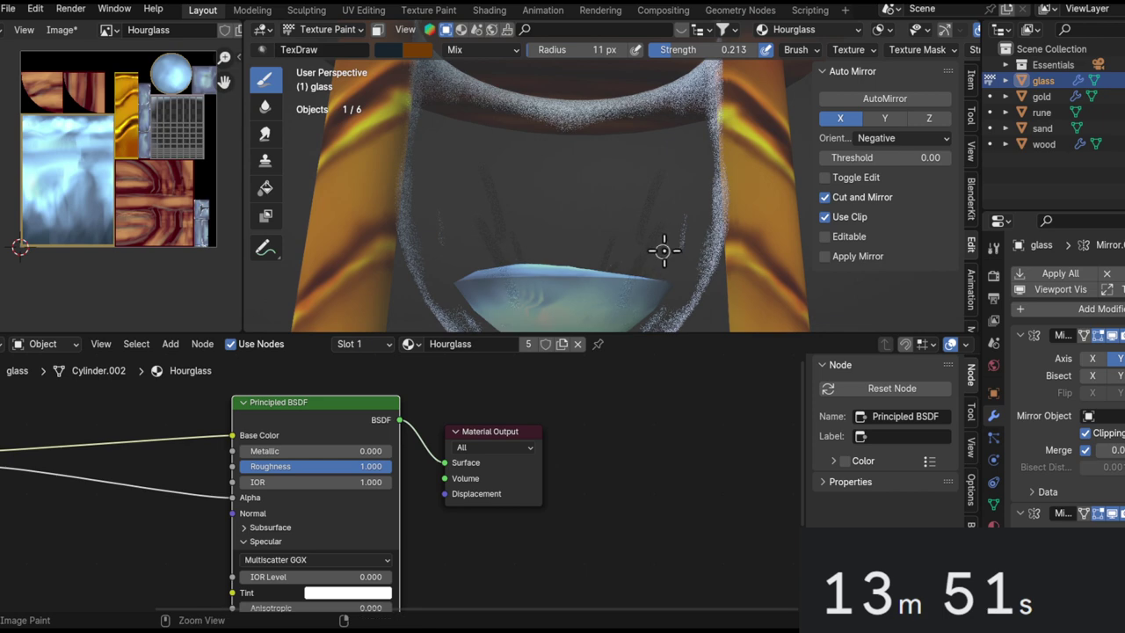
pyautogui.hotkey('shift', 'f')
pyautogui.click(715, 226)
# Shade the base of the glass dark blue with a 128 px brush at 0.122 strength.
pyautogui.moveTo(715, 226)
pyautogui.keyDown('alt'); pyautogui.mouseDown()
pyautogui.moveTo(598, 80)
pyautogui.moveTo(618, 244)
pyautogui.moveTo(626, 203)
pyautogui.mouseUp(); pyautogui.keyUp('alt')
pyautogui.moveTo(625, 203); pyautogui.dragTo(729, 219, button='middle')
pyautogui.scroll(4, 622, 76)
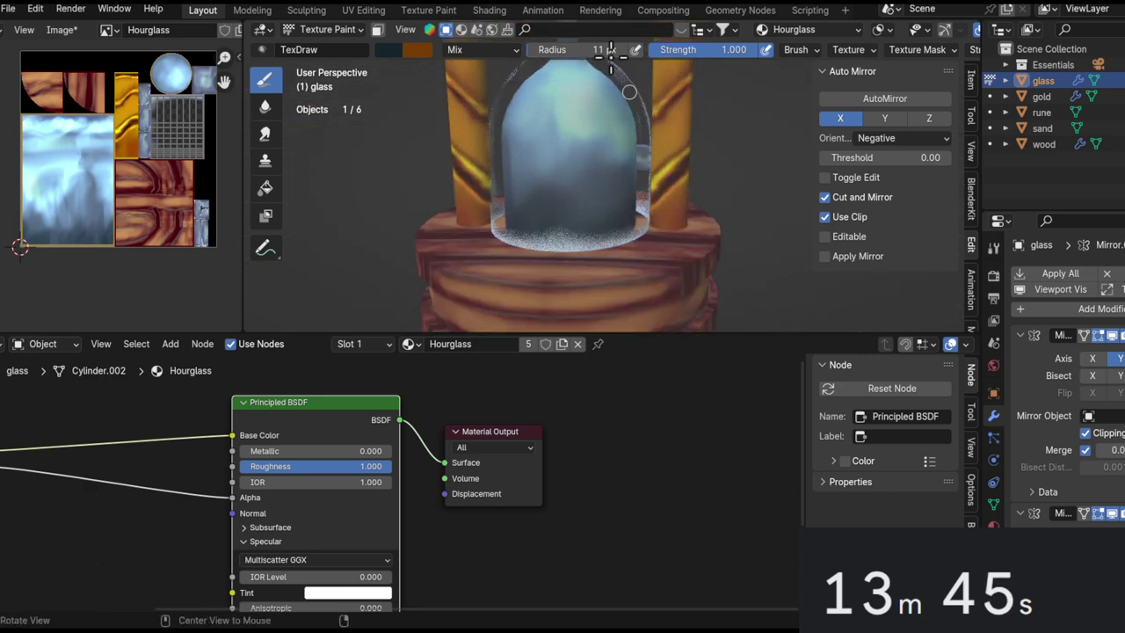
pyautogui.moveTo(569, 204); pyautogui.dragTo(612, 237, button='middle')
pyautogui.hotkey('shift', 'f')
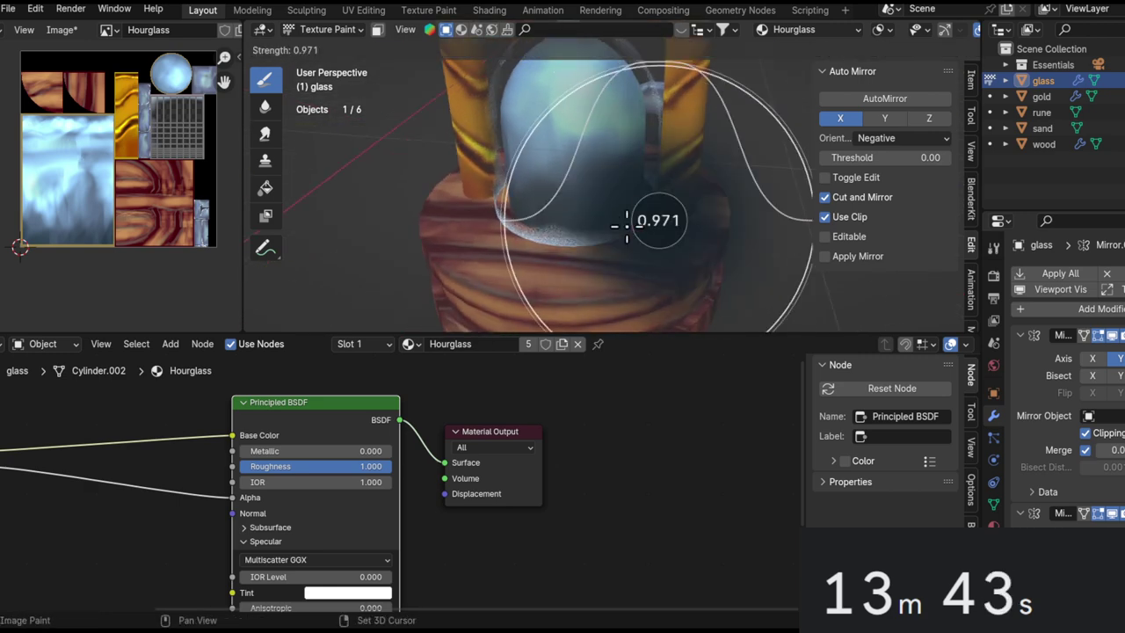
pyautogui.click(593, 273)
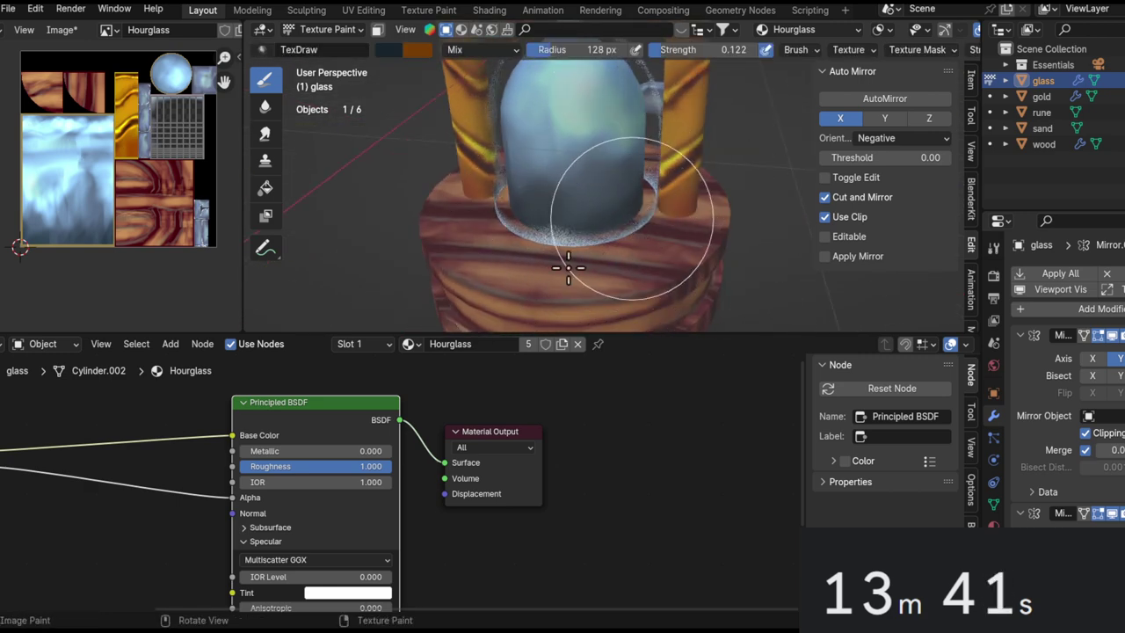
pyautogui.moveTo(569, 256); pyautogui.dragTo(597, 216, button='middle')
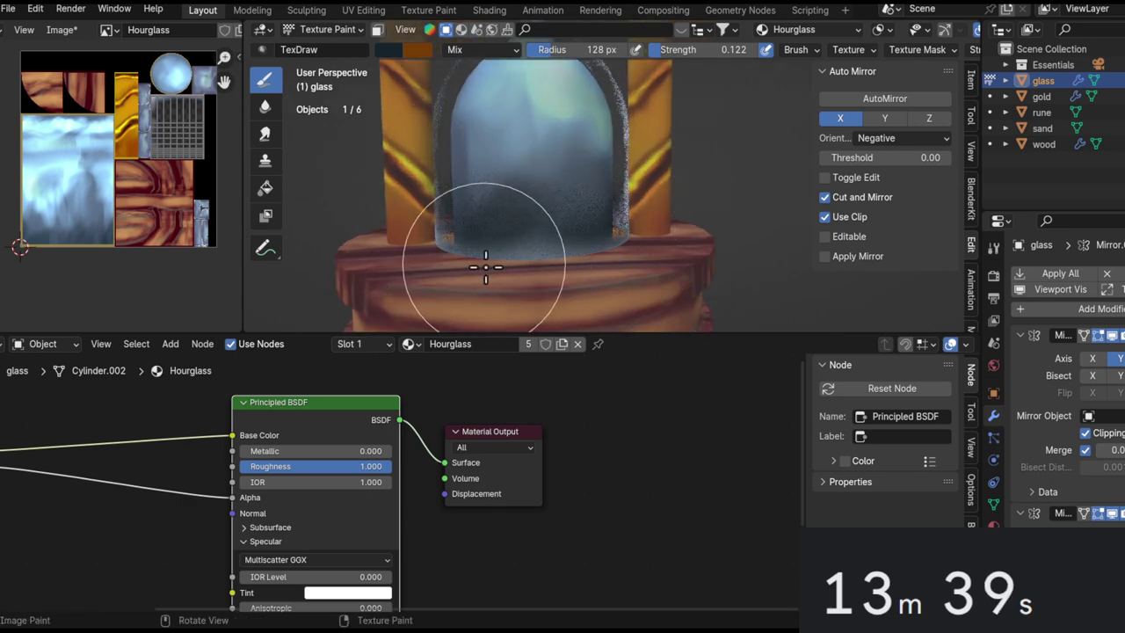
pyautogui.moveTo(592, 255); pyautogui.dragTo(508, 269, button='middle')
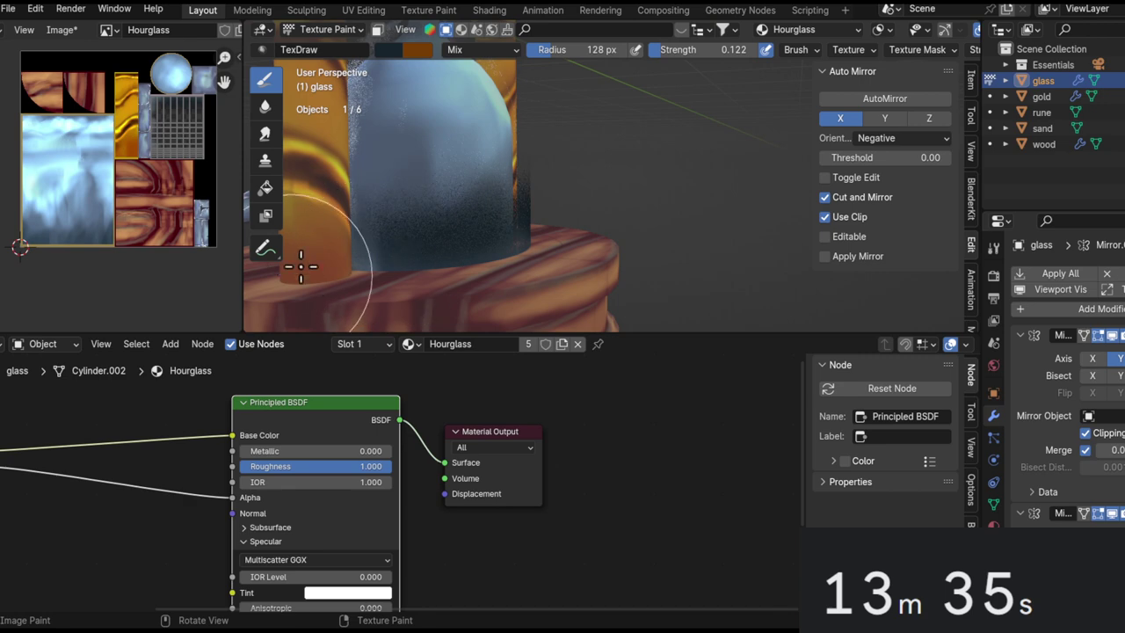
pyautogui.moveTo(369, 251); pyautogui.dragTo(523, 295, button='middle')
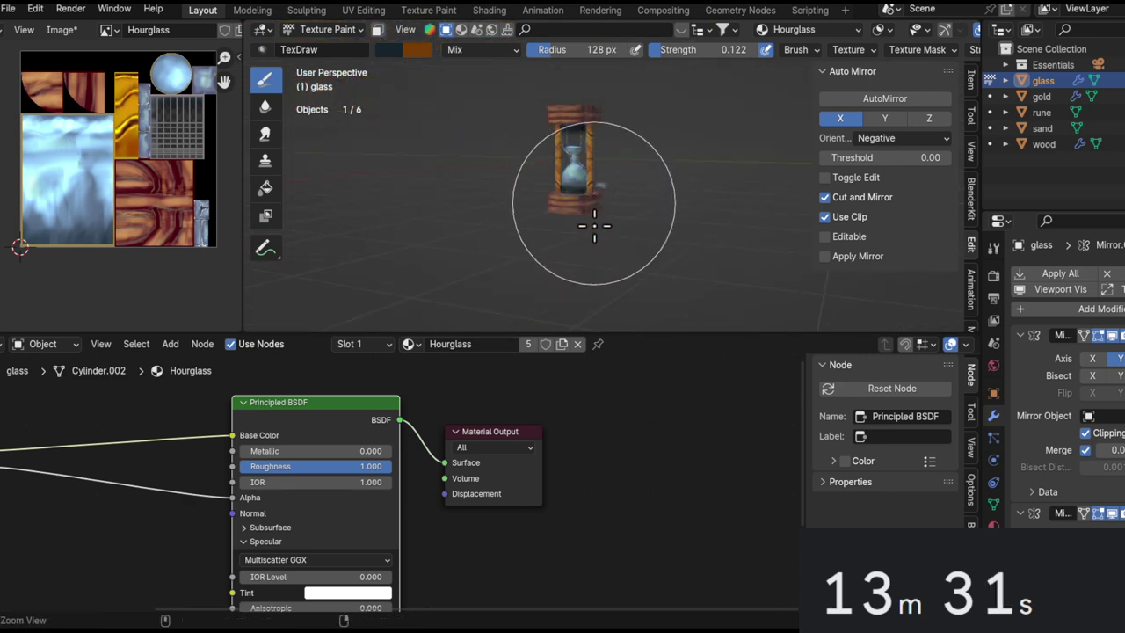
# Continue the dark blue shading around the side of the glass base beside the gold pillar.
pyautogui.moveTo(545, 111)
pyautogui.mouseDown(button='middle')
pyautogui.moveTo(582, 201)
pyautogui.moveTo(565, 238)
pyautogui.moveTo(553, 196)
pyautogui.moveTo(640, 236)
pyautogui.moveTo(549, 244)
pyautogui.mouseUp(button='middle')
pyautogui.scroll(4, 571, 202)
pyautogui.scroll(-4, 611, 229)
pyautogui.moveTo(625, 254); pyautogui.dragTo(496, 297, button='middle')
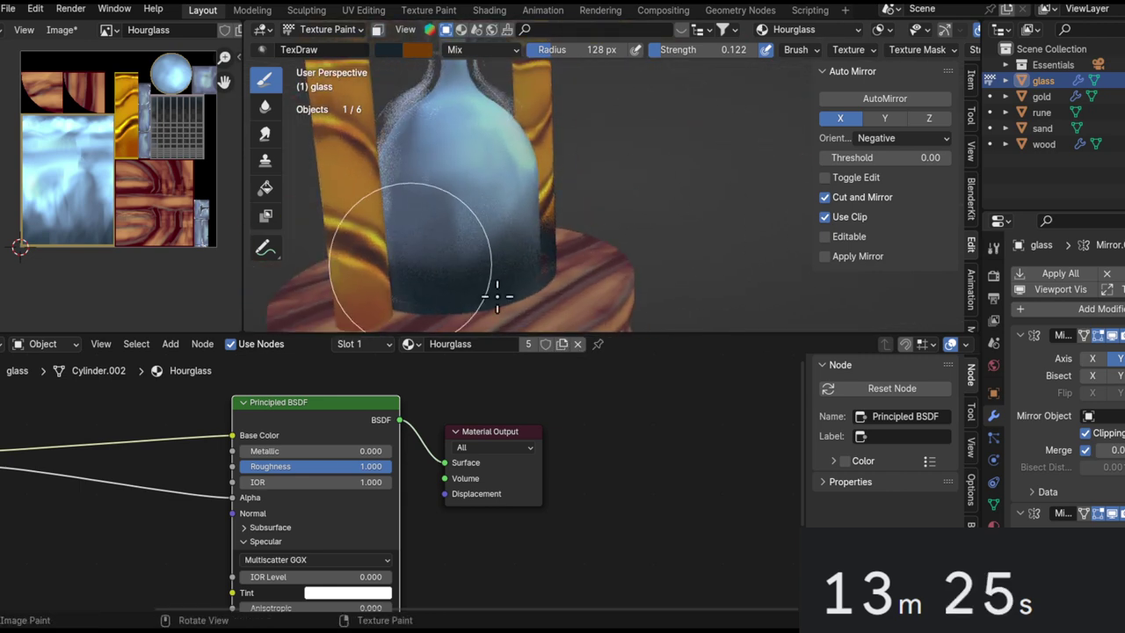
pyautogui.moveTo(585, 220); pyautogui.dragTo(512, 141, button='middle')
pyautogui.moveTo(477, 175)
pyautogui.mouseDown(button='middle')
pyautogui.moveTo(495, 219)
pyautogui.moveTo(468, 203)
pyautogui.mouseUp(button='middle')
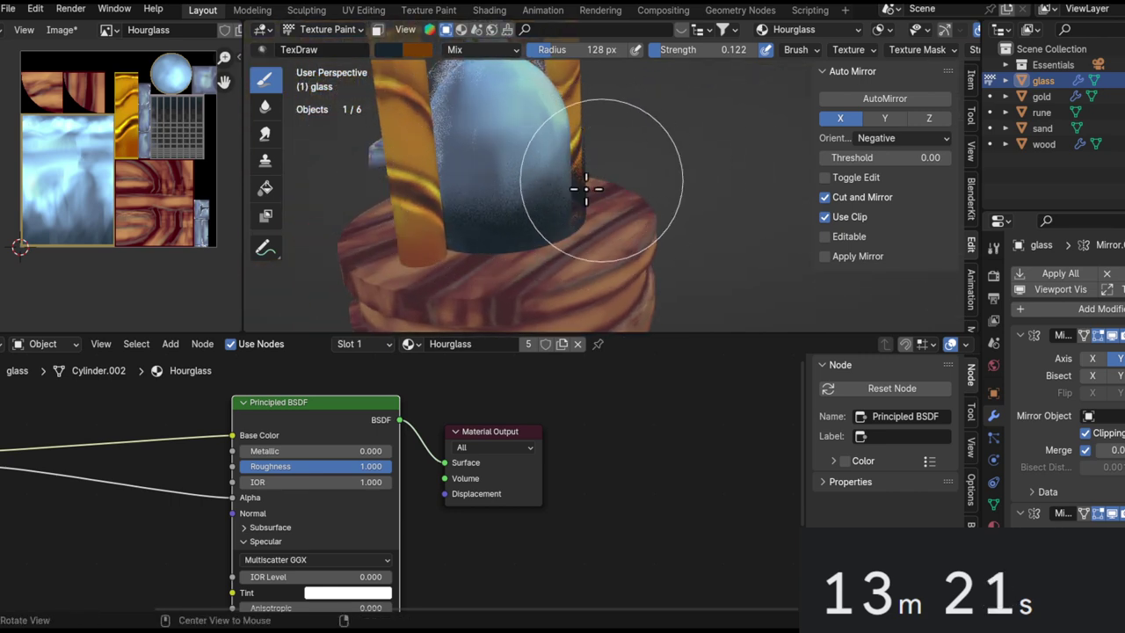
pyautogui.moveTo(585, 188); pyautogui.dragTo(522, 181, button='middle')
# Raise the brush strength to 0.515 and deepen the dark shading around the bottom of the glass.
pyautogui.hotkey('shift', 'f')
pyautogui.keyDown('shift'); pyautogui.moveTo(613, 231); pyautogui.dragTo(714, 240, button='middle'); pyautogui.keyUp('shift')
pyautogui.hotkey('shift', 'f')
pyautogui.click(671, 221)
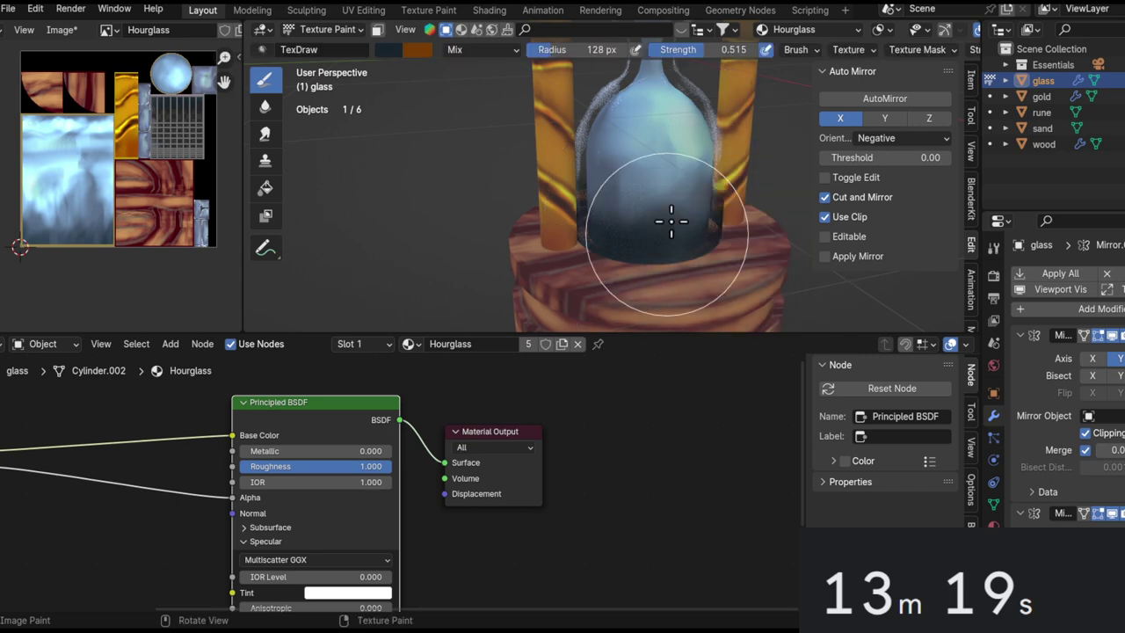
pyautogui.scroll(3, 639, 202)
pyautogui.scroll(3, 641, 219)
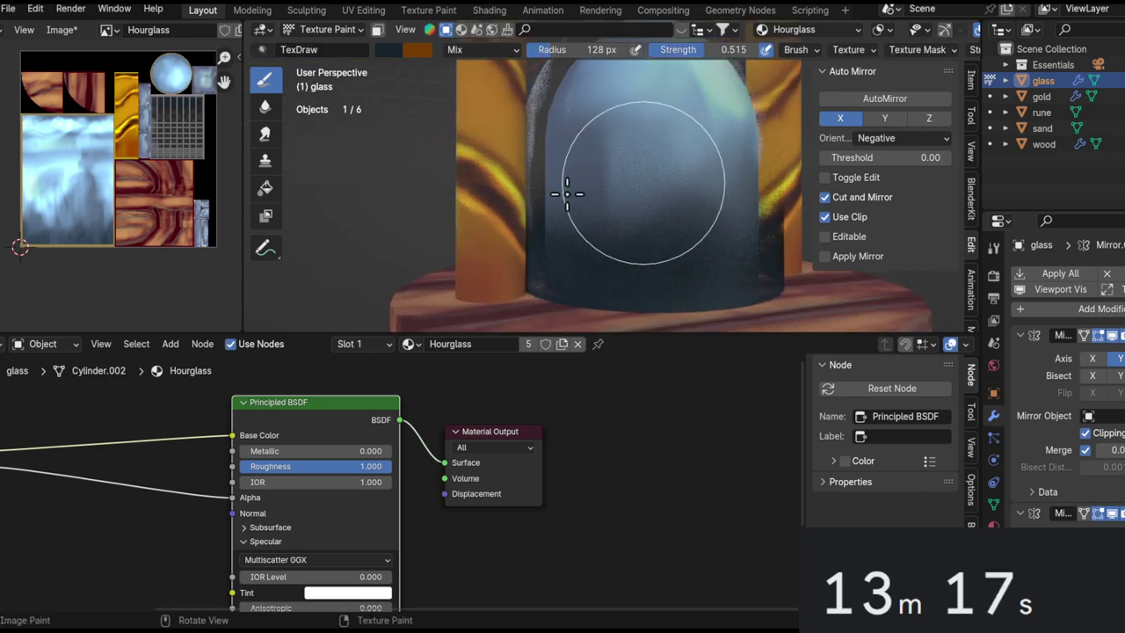
pyautogui.moveTo(560, 243); pyautogui.dragTo(607, 226, button='middle')
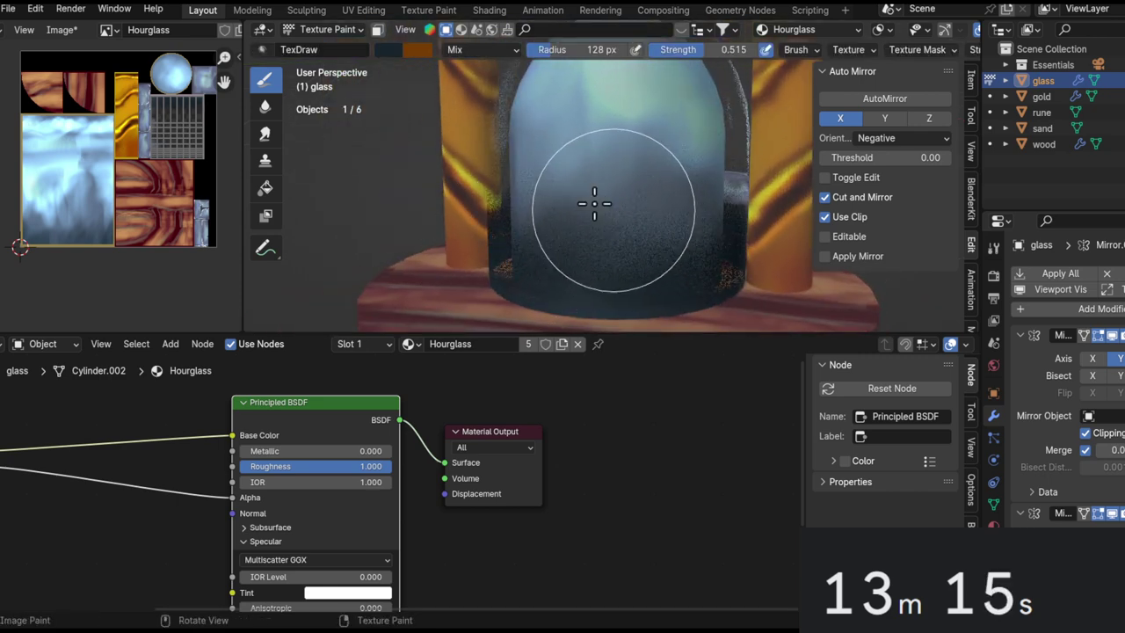
pyautogui.scroll(-6, 528, 220)
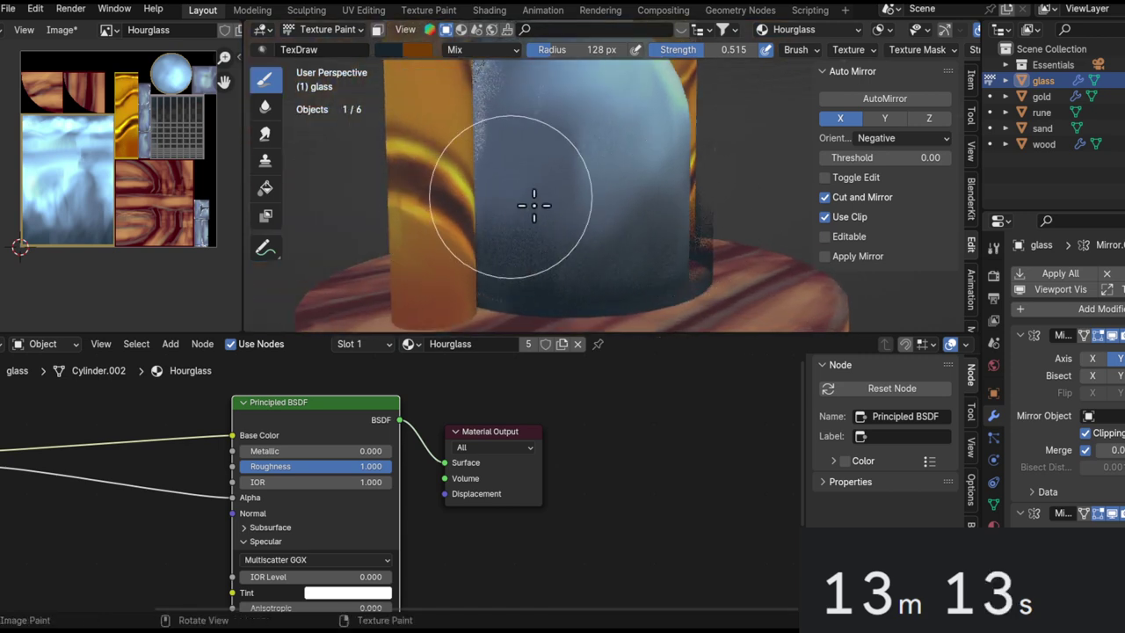
pyautogui.scroll(-1, 648, 190)
pyautogui.moveTo(642, 230)
pyautogui.mouseDown(button='middle')
pyautogui.moveTo(658, 238)
pyautogui.moveTo(656, 203)
pyautogui.moveTo(648, 238)
pyautogui.moveTo(648, 197)
pyautogui.mouseUp(button='middle')
# Switch texture painting to the wood and set the brush to a 73 px radius with Add blending.
pyautogui.hotkey('alt', 'q')
pyautogui.moveTo(615, 198); pyautogui.dragTo(396, 188, button='middle')
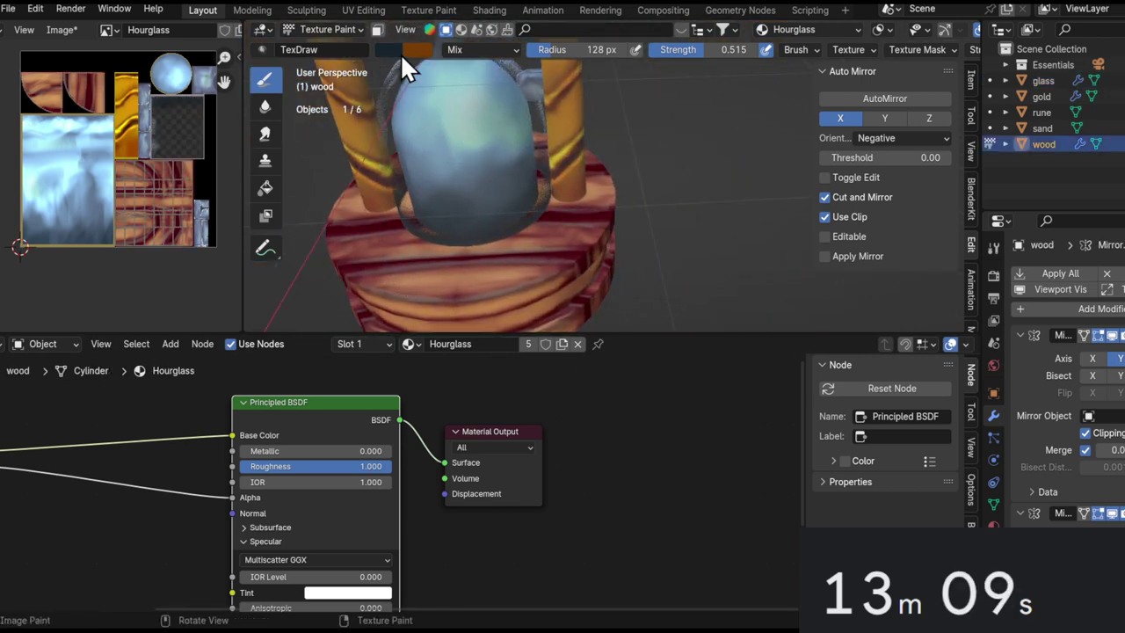
pyautogui.press('f')
pyautogui.click(478, 259)
pyautogui.moveTo(479, 258)
pyautogui.keyDown('ctrl'); pyautogui.mouseDown(button='middle')
pyautogui.moveTo(467, 220)
pyautogui.moveTo(588, 193)
pyautogui.moveTo(601, 212)
pyautogui.mouseUp(button='middle'); pyautogui.keyUp('ctrl')
pyautogui.moveTo(508, 161); pyautogui.dragTo(543, 93, button='middle')
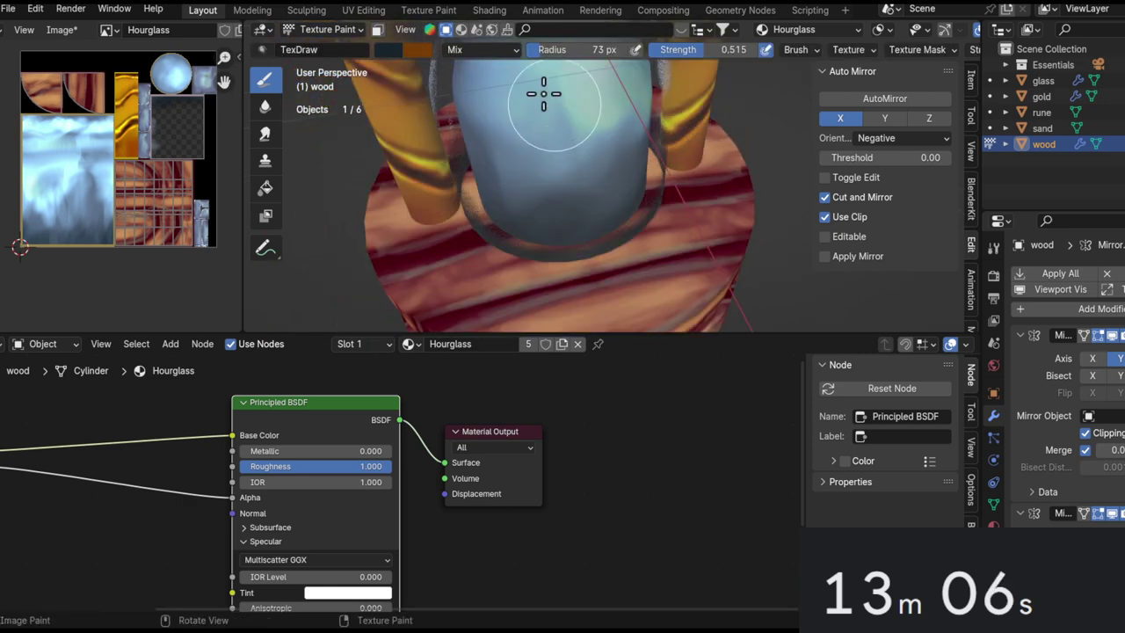
pyautogui.click(470, 50)
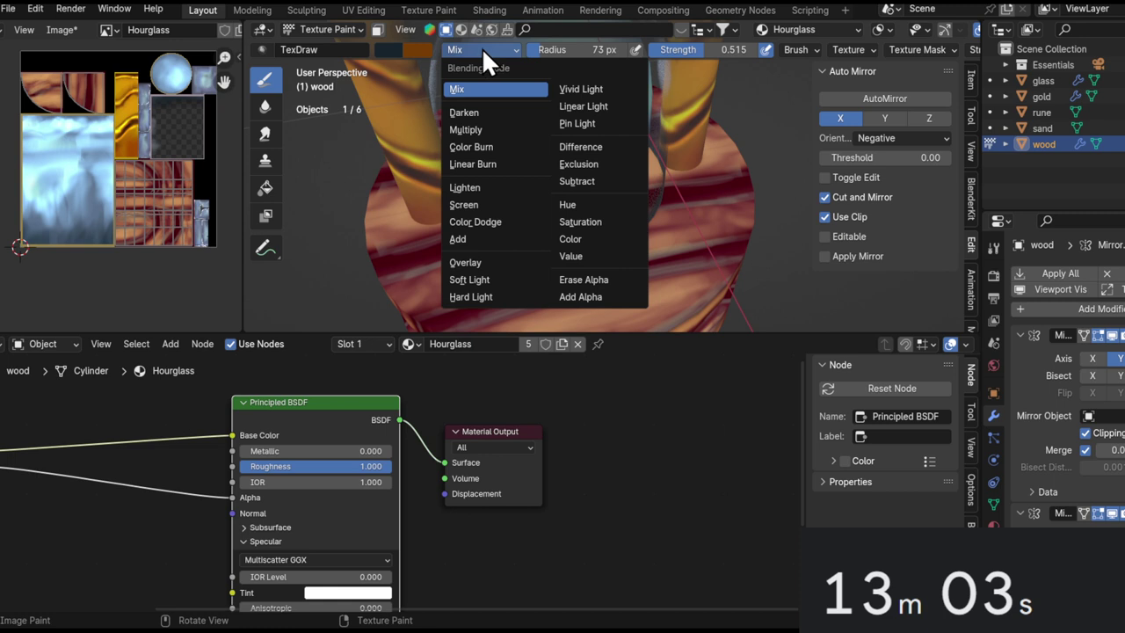
pyautogui.click(482, 49)
pyautogui.click(484, 53)
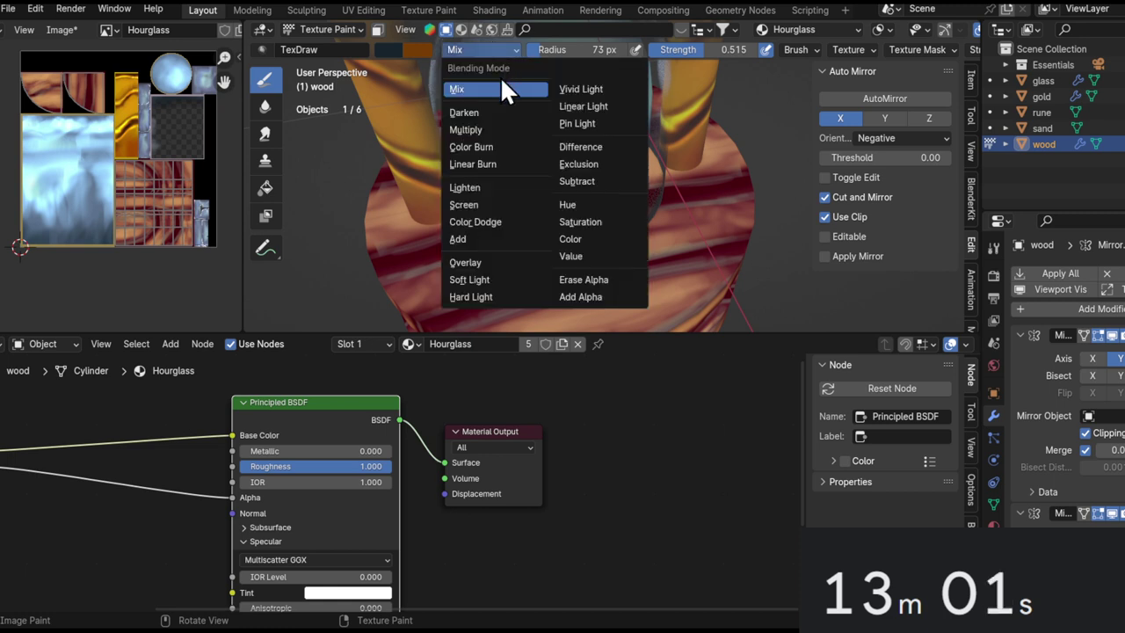
pyautogui.click(479, 245)
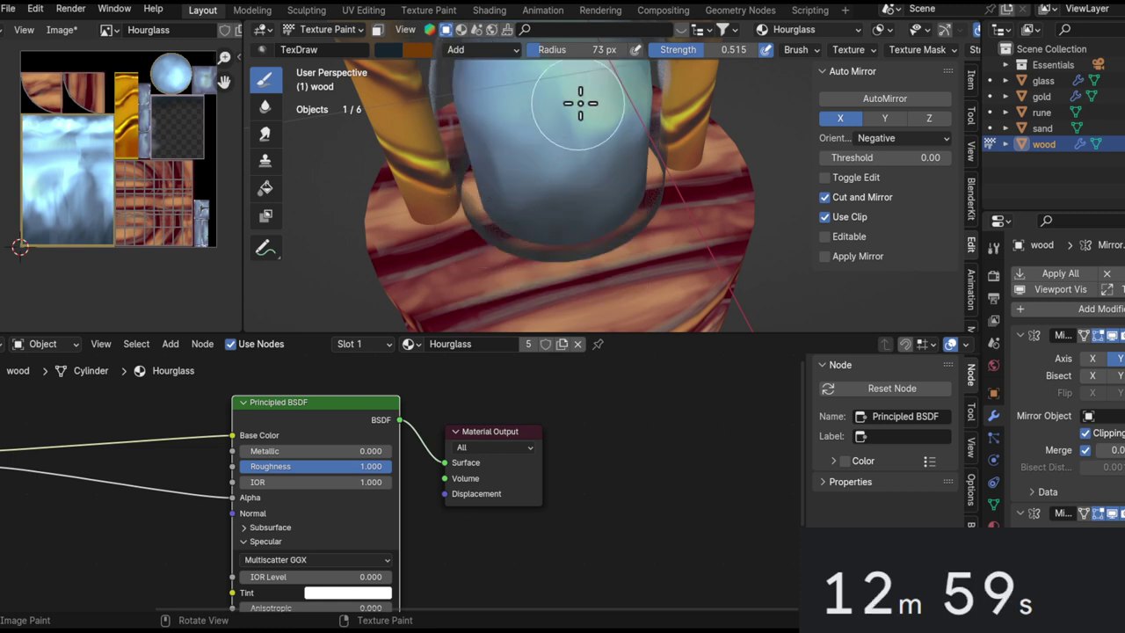
# Try painting the wood around the glass base with the dark blue colour in Add blending.
pyautogui.moveTo(503, 263)
pyautogui.mouseDown()
pyautogui.moveTo(525, 243)
pyautogui.moveTo(560, 244)
pyautogui.mouseUp()
pyautogui.hotkey('ctrl', 'z')
pyautogui.hotkey('ctrl', 'z')
pyautogui.hotkey('ctrl', 'z')
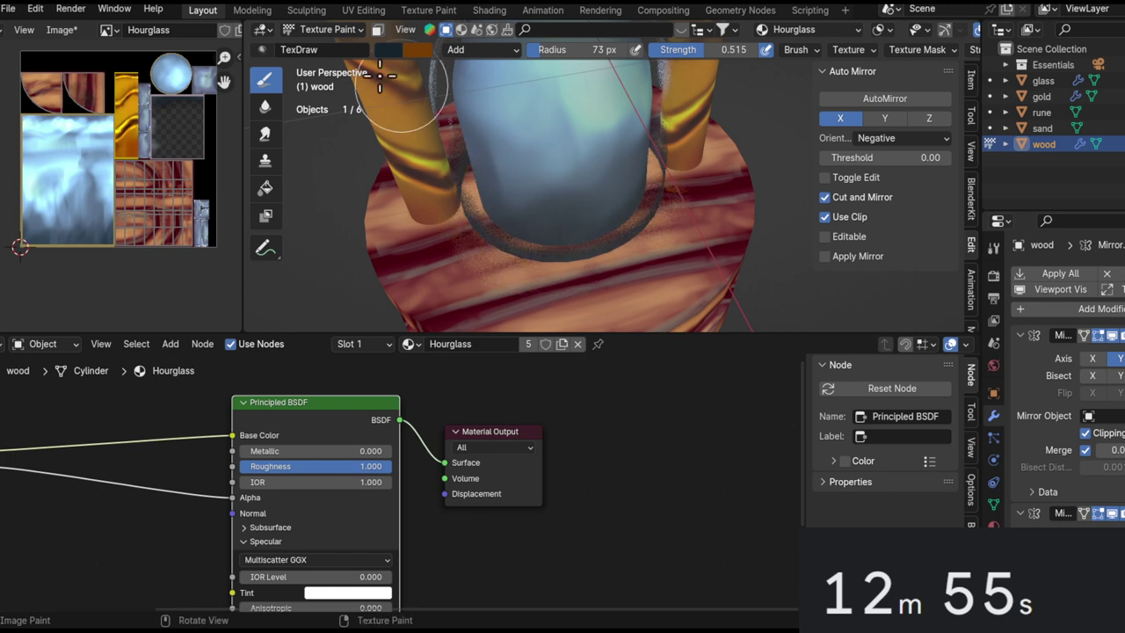
# Lighten the blue brush colour to a value of 0.407 and try light strokes on the wooden base in front of the glass.
pyautogui.click(395, 50)
pyautogui.moveTo(532, 113); pyautogui.dragTo(533, 142)
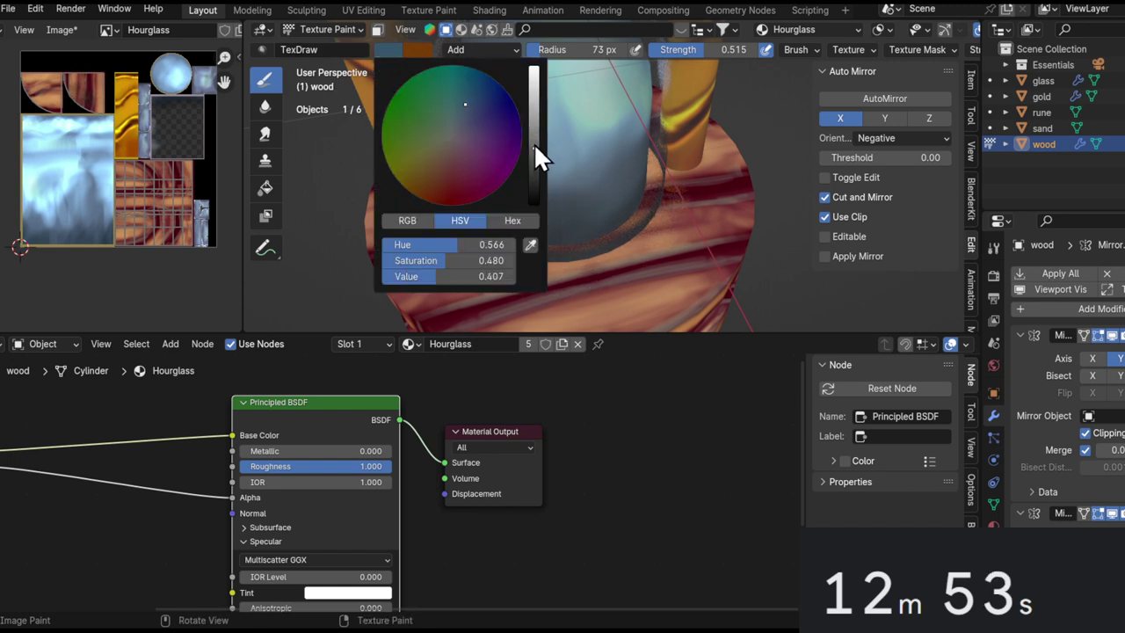
pyautogui.moveTo(634, 264)
pyautogui.mouseDown()
pyautogui.moveTo(504, 244)
pyautogui.moveTo(475, 282)
pyautogui.mouseUp()
pyautogui.moveTo(491, 271); pyautogui.dragTo(545, 131, button='middle')
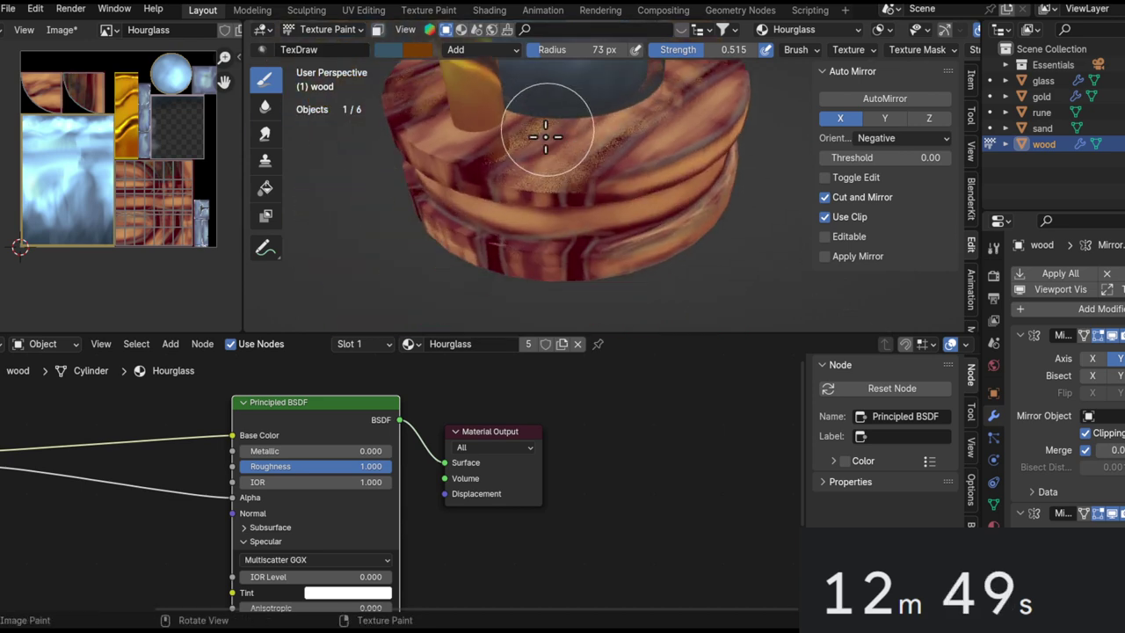
pyautogui.moveTo(618, 100); pyautogui.dragTo(623, 155)
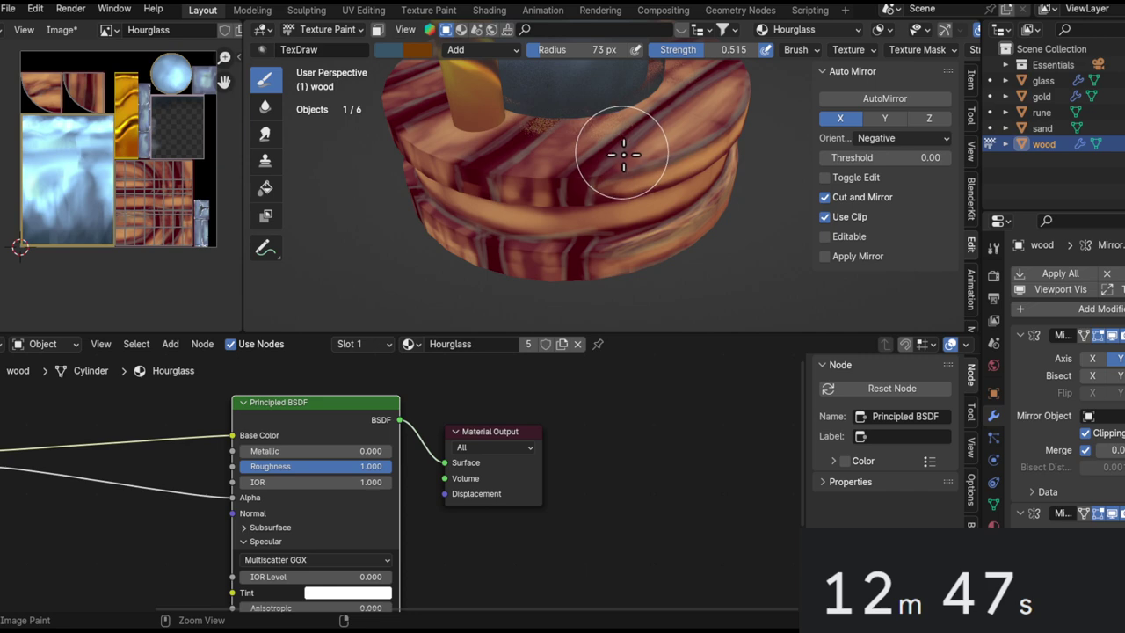
pyautogui.moveTo(615, 161); pyautogui.dragTo(578, 172, button='middle')
pyautogui.moveTo(476, 137)
pyautogui.mouseDown()
pyautogui.moveTo(693, 149)
pyautogui.moveTo(642, 153)
pyautogui.mouseUp()
pyautogui.hotkey('ctrl', 'z')
pyautogui.hotkey('ctrl', 'z')
# Paint a light blue glow in Add blending on the wooden base around the bottom of the glass.
pyautogui.moveTo(518, 175); pyautogui.dragTo(609, 172)
pyautogui.keyDown('shift'); pyautogui.moveTo(608, 171); pyautogui.dragTo(535, 219, button='middle'); pyautogui.keyUp('shift')
pyautogui.moveTo(458, 222)
pyautogui.mouseDown()
pyautogui.moveTo(525, 211)
pyautogui.moveTo(434, 269)
pyautogui.moveTo(536, 225)
pyautogui.mouseUp()
pyautogui.keyDown('ctrl'); pyautogui.moveTo(528, 211); pyautogui.dragTo(481, 378, button='middle'); pyautogui.keyUp('ctrl')
pyautogui.moveTo(545, 171)
pyautogui.keyDown('ctrl'); pyautogui.mouseDown(button='middle')
pyautogui.moveTo(539, 230)
pyautogui.moveTo(580, 133)
pyautogui.moveTo(549, 88)
pyautogui.mouseUp(button='middle'); pyautogui.keyUp('ctrl')
pyautogui.keyDown('shift'); pyautogui.moveTo(536, 132); pyautogui.dragTo(506, 220, button='middle'); pyautogui.keyUp('shift')
pyautogui.moveTo(505, 220)
pyautogui.mouseDown(button='middle')
pyautogui.moveTo(446, 251)
pyautogui.moveTo(515, 165)
pyautogui.moveTo(532, 96)
pyautogui.mouseUp(button='middle')
pyautogui.moveTo(545, 132)
pyautogui.mouseDown(button='middle')
pyautogui.moveTo(597, 231)
pyautogui.moveTo(575, 159)
pyautogui.mouseUp(button='middle')
pyautogui.moveTo(497, 207)
pyautogui.mouseDown()
pyautogui.moveTo(662, 216)
pyautogui.moveTo(493, 252)
pyautogui.mouseUp()
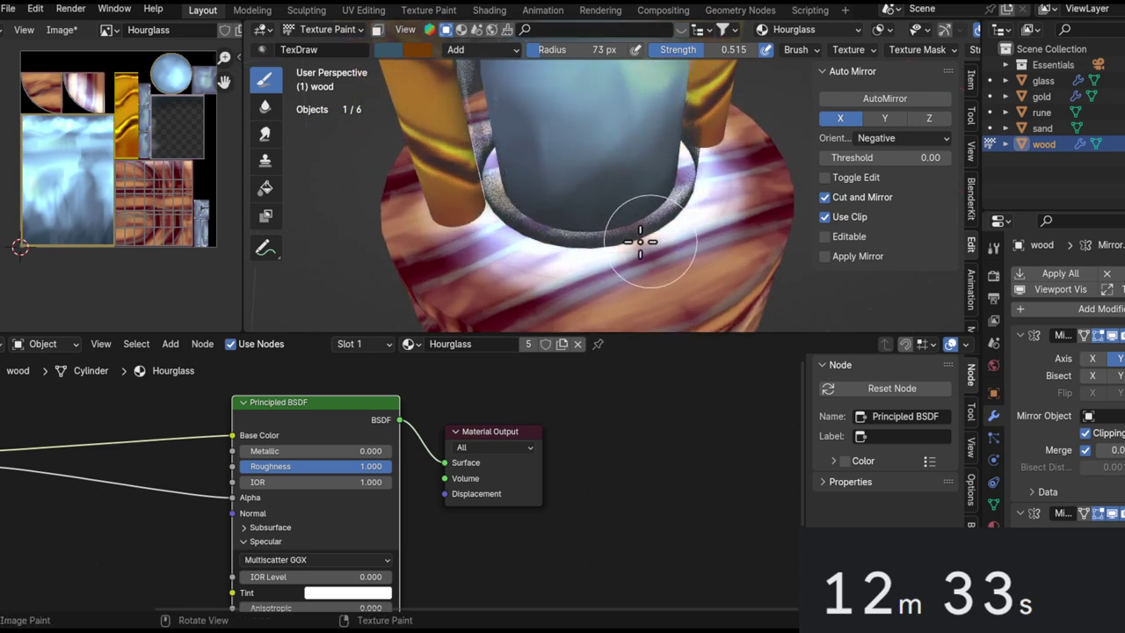
# Undo the last two glow strokes and repaint the glow along the front edge of the glass base.
pyautogui.hotkey('ctrl', 'z')
pyautogui.hotkey('ctrl', 'z')
pyautogui.moveTo(500, 219); pyautogui.dragTo(655, 218)
pyautogui.keyDown('alt'); pyautogui.moveTo(583, 206); pyautogui.dragTo(582, 257); pyautogui.keyUp('alt')
pyautogui.keyDown('alt'); pyautogui.keyDown('shift'); pyautogui.moveTo(583, 257); pyautogui.dragTo(664, 190); pyautogui.keyUp('shift'); pyautogui.keyUp('alt')
pyautogui.keyDown('ctrl'); pyautogui.keyDown('alt'); pyautogui.moveTo(663, 190); pyautogui.dragTo(646, 83); pyautogui.keyUp('alt'); pyautogui.keyUp('ctrl')
pyautogui.keyDown('alt'); pyautogui.keyDown('shift'); pyautogui.moveTo(646, 84); pyautogui.dragTo(544, 230); pyautogui.keyUp('shift'); pyautogui.keyUp('alt')
# Switch the brush to Mix blending and choose a dark blue colour.
pyautogui.click(466, 50)
pyautogui.click(475, 89)
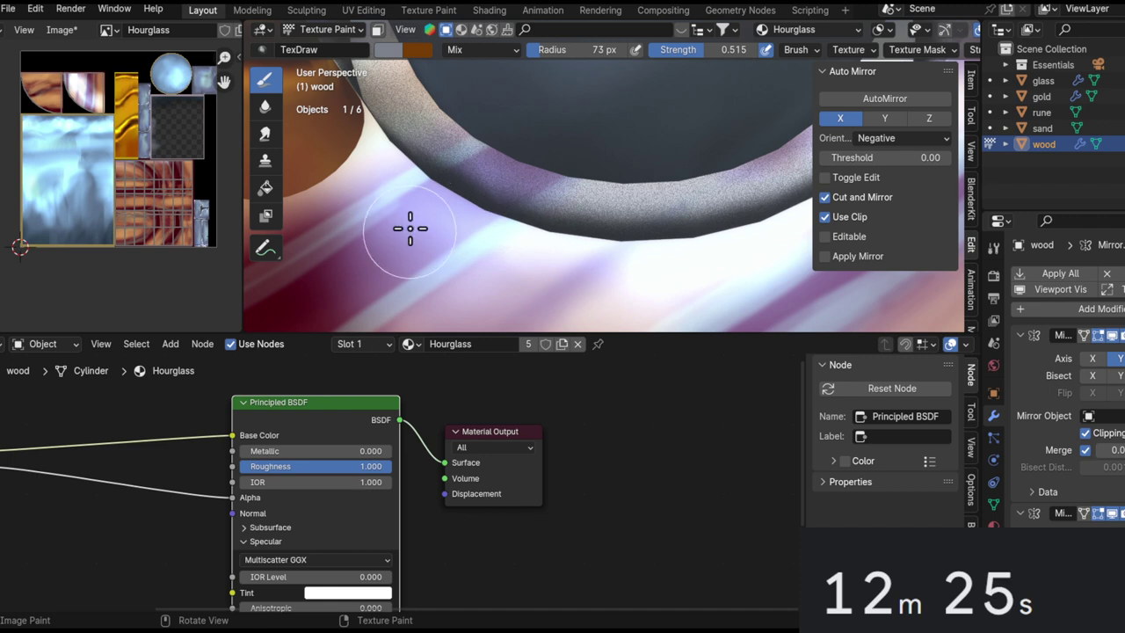
pyautogui.click(476, 57)
pyautogui.rightClick(455, 190)
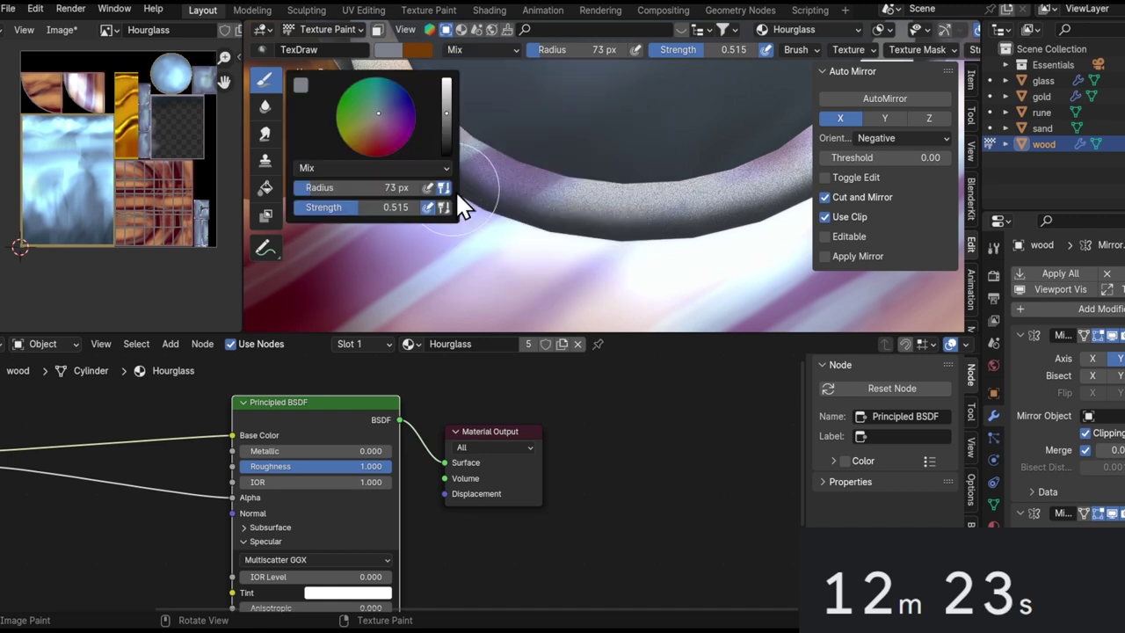
pyautogui.moveTo(445, 129); pyautogui.dragTo(447, 144)
pyautogui.click(389, 108)
# Paint a dark blue contact shadow on the wood along the rim of the glass base.
pyautogui.moveTo(440, 164)
pyautogui.mouseDown(button='middle')
pyautogui.moveTo(389, 170)
pyautogui.moveTo(427, 188)
pyautogui.moveTo(417, 180)
pyautogui.mouseUp(button='middle')
pyautogui.moveTo(417, 180)
pyautogui.mouseDown()
pyautogui.moveTo(494, 206)
pyautogui.moveTo(396, 168)
pyautogui.moveTo(397, 184)
pyautogui.moveTo(594, 277)
pyautogui.moveTo(638, 229)
pyautogui.mouseUp()
pyautogui.moveTo(638, 229)
pyautogui.mouseDown(button='middle')
pyautogui.moveTo(585, 226)
pyautogui.moveTo(595, 193)
pyautogui.moveTo(524, 176)
pyautogui.mouseUp(button='middle')
pyautogui.moveTo(524, 176)
pyautogui.mouseDown()
pyautogui.moveTo(501, 176)
pyautogui.moveTo(658, 231)
pyautogui.moveTo(603, 238)
pyautogui.mouseUp()
pyautogui.moveTo(602, 238); pyautogui.dragTo(458, 182, button='middle')
pyautogui.moveTo(458, 182)
pyautogui.mouseDown()
pyautogui.moveTo(691, 184)
pyautogui.moveTo(355, 111)
pyautogui.moveTo(492, 224)
pyautogui.mouseUp()
pyautogui.moveTo(492, 224)
pyautogui.keyDown('ctrl'); pyautogui.mouseDown(button='middle')
pyautogui.moveTo(567, 410)
pyautogui.moveTo(597, 141)
pyautogui.moveTo(566, 351)
pyautogui.mouseUp(button='middle'); pyautogui.keyUp('ctrl')
pyautogui.moveTo(572, 176); pyautogui.dragTo(611, 203, button='middle')
pyautogui.moveTo(611, 203)
pyautogui.keyDown('ctrl'); pyautogui.mouseDown(button='middle')
pyautogui.moveTo(604, 169)
pyautogui.moveTo(638, 174)
pyautogui.mouseUp(button='middle'); pyautogui.keyUp('ctrl')
# Try broad dark strokes on the wood around the glass base with resized brushes, starting at a 125 px radius.
pyautogui.press('f')
pyautogui.click(669, 165)
pyautogui.press('f')
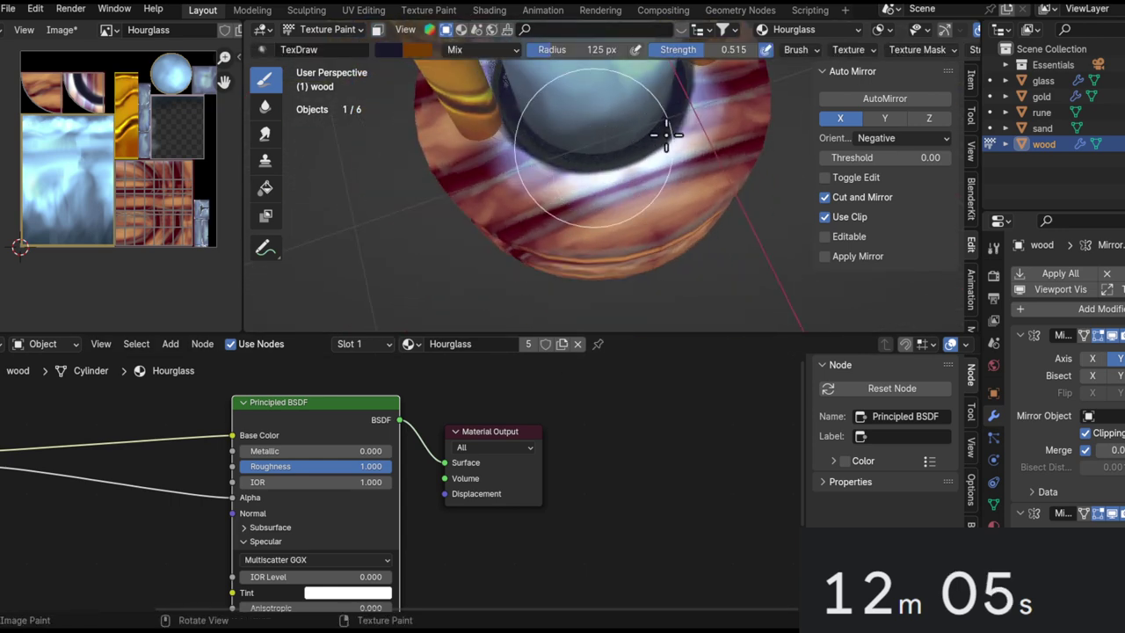
pyautogui.moveTo(551, 101); pyautogui.dragTo(568, 127)
pyautogui.hotkey('ctrl', 'z')
pyautogui.press('f')
pyautogui.click(525, 120)
pyautogui.press('f')
pyautogui.click(508, 117)
pyautogui.moveTo(512, 123)
pyautogui.mouseDown()
pyautogui.moveTo(580, 181)
pyautogui.moveTo(540, 116)
pyautogui.moveTo(608, 100)
pyautogui.moveTo(515, 110)
pyautogui.moveTo(651, 151)
pyautogui.mouseUp()
pyautogui.hotkey('ctrl', 'z')
# Switch texture painting to the gold pillars and sample the pale blue-green of the sand as the brush colour.
pyautogui.moveTo(651, 151)
pyautogui.keyDown('ctrl'); pyautogui.mouseDown(button='middle')
pyautogui.moveTo(658, 303)
pyautogui.moveTo(661, 110)
pyautogui.moveTo(630, 208)
pyautogui.moveTo(633, 157)
pyautogui.mouseUp(button='middle'); pyautogui.keyUp('ctrl')
pyautogui.keyDown('ctrl'); pyautogui.keyDown('alt'); pyautogui.moveTo(633, 157); pyautogui.dragTo(623, 193); pyautogui.keyUp('alt'); pyautogui.keyUp('ctrl')
pyautogui.moveTo(623, 193)
pyautogui.keyDown('alt'); pyautogui.keyDown('shift'); pyautogui.mouseDown()
pyautogui.moveTo(607, 252)
pyautogui.moveTo(631, 128)
pyautogui.mouseUp(); pyautogui.keyUp('shift'); pyautogui.keyUp('alt')
pyautogui.hotkey('shift', 'x')
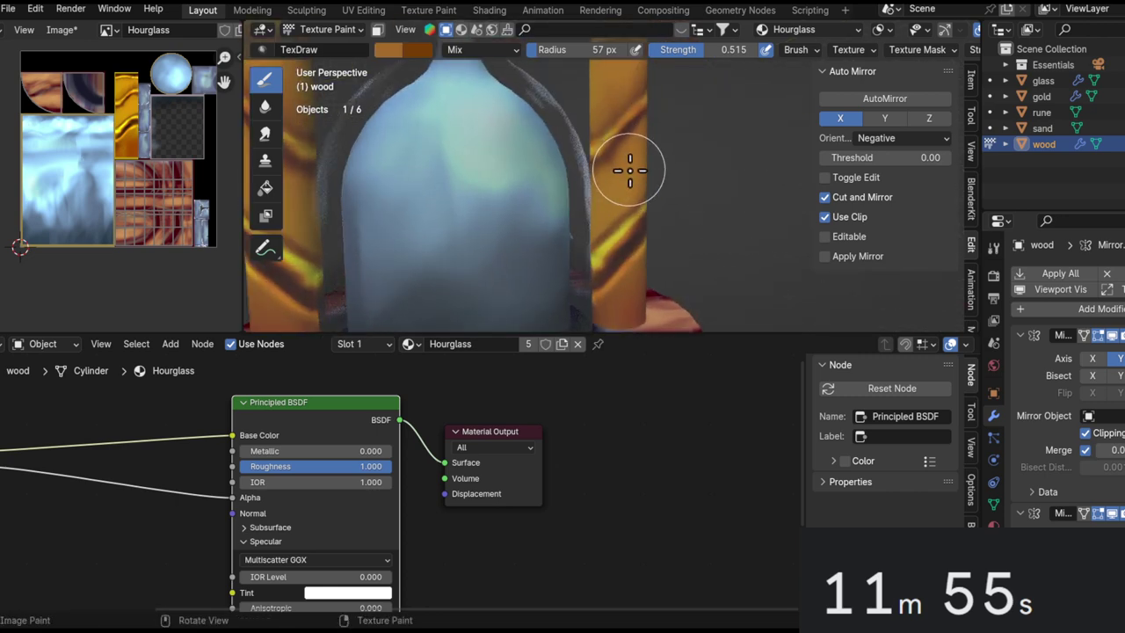
pyautogui.hotkey('alt', 'q')
pyautogui.keyDown('ctrl'); pyautogui.moveTo(629, 142); pyautogui.dragTo(603, 193, button='middle'); pyautogui.keyUp('ctrl')
pyautogui.hotkey('shift', 'x')
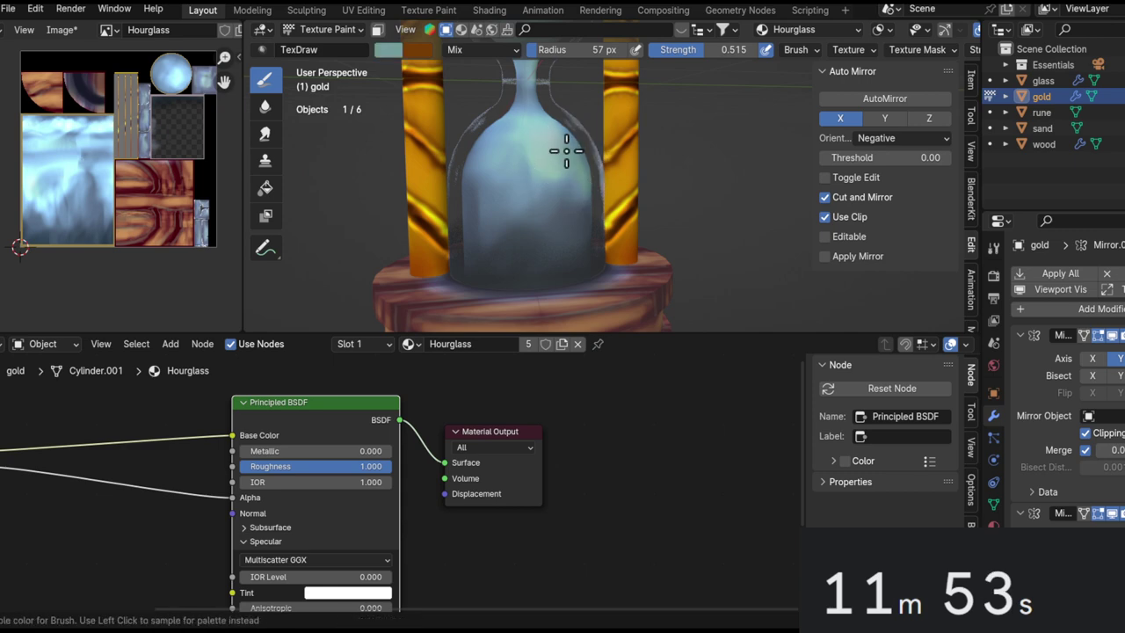
pyautogui.keyDown('ctrl'); pyautogui.keyDown('alt'); pyautogui.moveTo(597, 160); pyautogui.dragTo(612, 124); pyautogui.keyUp('alt'); pyautogui.keyUp('ctrl')
pyautogui.moveTo(612, 125)
pyautogui.keyDown('alt'); pyautogui.keyDown('shift'); pyautogui.mouseDown()
pyautogui.moveTo(627, 231)
pyautogui.moveTo(590, 100)
pyautogui.moveTo(571, 145)
pyautogui.mouseUp(); pyautogui.keyUp('shift'); pyautogui.keyUp('alt')
# Set the brush to a 113 px radius with Add blending.
pyautogui.press('f')
pyautogui.click(610, 221)
pyautogui.click(492, 50)
pyautogui.click(464, 239)
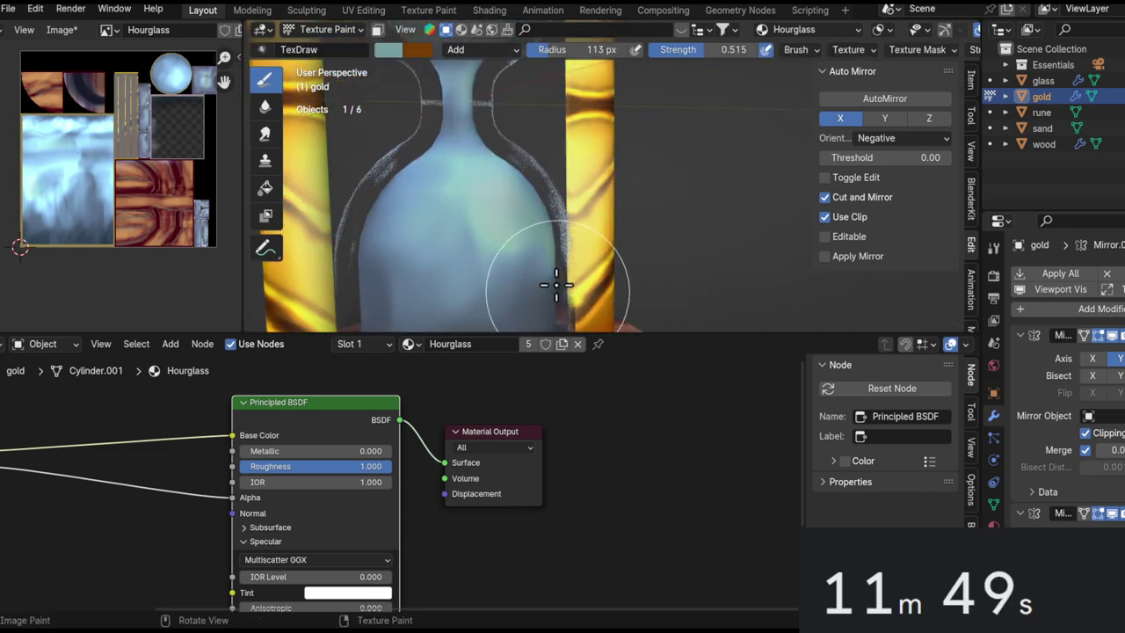
# Try painting a broad pale glow up the gold pillar beside the glass.
pyautogui.moveTo(561, 278)
pyautogui.mouseDown()
pyautogui.moveTo(574, 76)
pyautogui.moveTo(563, 277)
pyautogui.mouseUp()
pyautogui.moveTo(563, 278); pyautogui.dragTo(573, 105)
pyautogui.hotkey('ctrl', 'z')
pyautogui.hotkey('ctrl', 'z')
pyautogui.hotkey('ctrl', 'z')
pyautogui.click(590, 211)
pyautogui.click(593, 211)
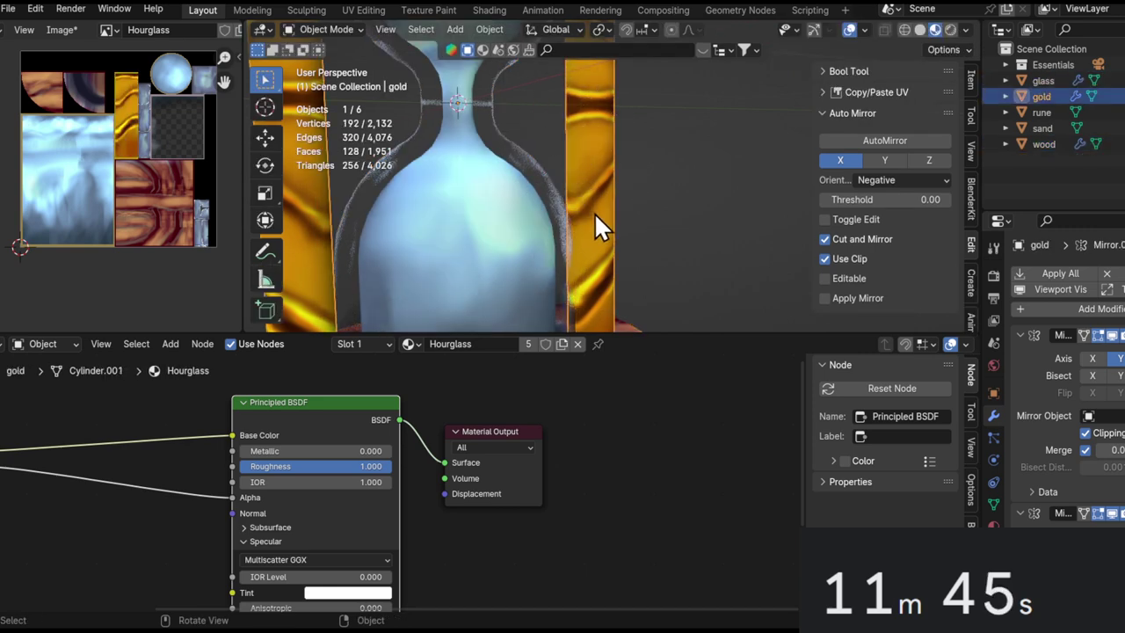
pyautogui.hotkey('ctrl', 'Tab')
# Reduce the brush size, adjust its strength and paint a pale glow on the gold pillar's side facing the glass.
pyautogui.keyDown('ctrl'); pyautogui.moveTo(605, 225); pyautogui.dragTo(605, 126, button='middle'); pyautogui.keyUp('ctrl')
pyautogui.press('f')
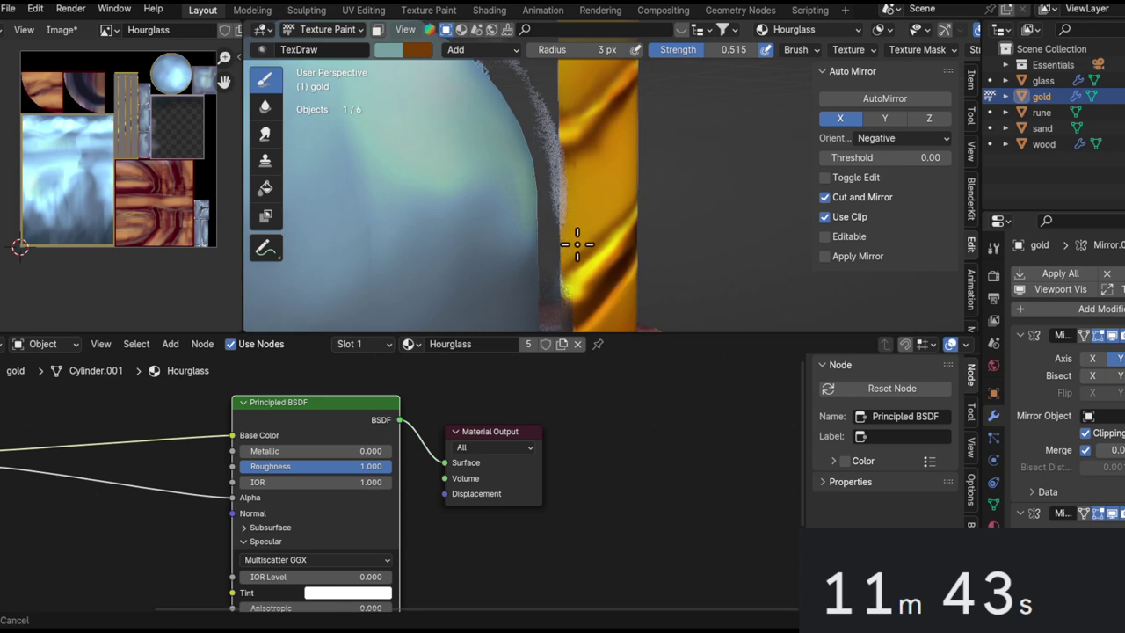
pyautogui.click(598, 238)
pyautogui.hotkey('shift', 'f')
pyautogui.click(607, 237)
pyautogui.moveTo(607, 237); pyautogui.dragTo(615, 174, button='middle')
pyautogui.hotkey('shift', 'f')
pyautogui.click(574, 186)
pyautogui.moveTo(582, 167)
pyautogui.mouseDown()
pyautogui.moveTo(574, 214)
pyautogui.moveTo(591, 189)
pyautogui.mouseUp()
pyautogui.moveTo(591, 189); pyautogui.dragTo(592, 216, button='middle')
pyautogui.moveTo(592, 216); pyautogui.dragTo(601, 148)
# Enlarge the brush, set its strength to 0.496 and extend the glow up the pillar's inner side.
pyautogui.press('f')
pyautogui.click(646, 204)
pyautogui.moveTo(597, 180)
pyautogui.keyDown('ctrl'); pyautogui.mouseDown(button='middle')
pyautogui.moveTo(627, 202)
pyautogui.moveTo(620, 191)
pyautogui.mouseUp(button='middle'); pyautogui.keyUp('ctrl')
pyautogui.hotkey('shift', 'f')
pyautogui.click(576, 186)
pyautogui.moveTo(572, 176); pyautogui.dragTo(588, 86)
pyautogui.moveTo(588, 85)
pyautogui.mouseDown(button='middle')
pyautogui.moveTo(583, 226)
pyautogui.moveTo(620, 203)
pyautogui.moveTo(605, 204)
pyautogui.mouseUp(button='middle')
# Set the brush radius to 52 px and run the glow along the length of the gold pillar.
pyautogui.press('f')
pyautogui.click(557, 226)
pyautogui.press('f')
pyautogui.click(587, 264)
pyautogui.moveTo(569, 284)
pyautogui.mouseDown()
pyautogui.moveTo(559, 65)
pyautogui.moveTo(565, 285)
pyautogui.moveTo(577, 73)
pyautogui.mouseUp()
# Switch to Mix blending with a dark gold colour and paint it back over parts of the pillar's white glow.
pyautogui.moveTo(571, 79)
pyautogui.mouseDown(button='middle')
pyautogui.moveTo(548, 246)
pyautogui.moveTo(530, 246)
pyautogui.moveTo(563, 111)
pyautogui.mouseUp(button='middle')
pyautogui.moveTo(649, 207); pyautogui.dragTo(580, 231, button='middle')
pyautogui.moveTo(628, 178); pyautogui.dragTo(600, 226, button='middle')
pyautogui.moveTo(571, 178); pyautogui.dragTo(596, 154, button='middle')
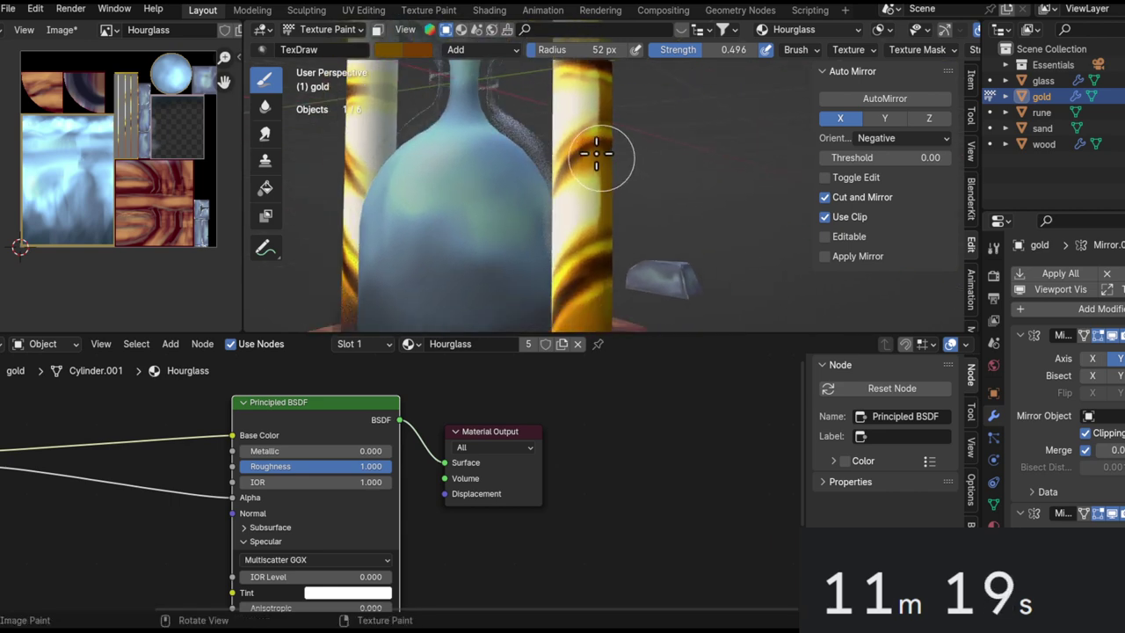
pyautogui.click(473, 47)
pyautogui.click(464, 88)
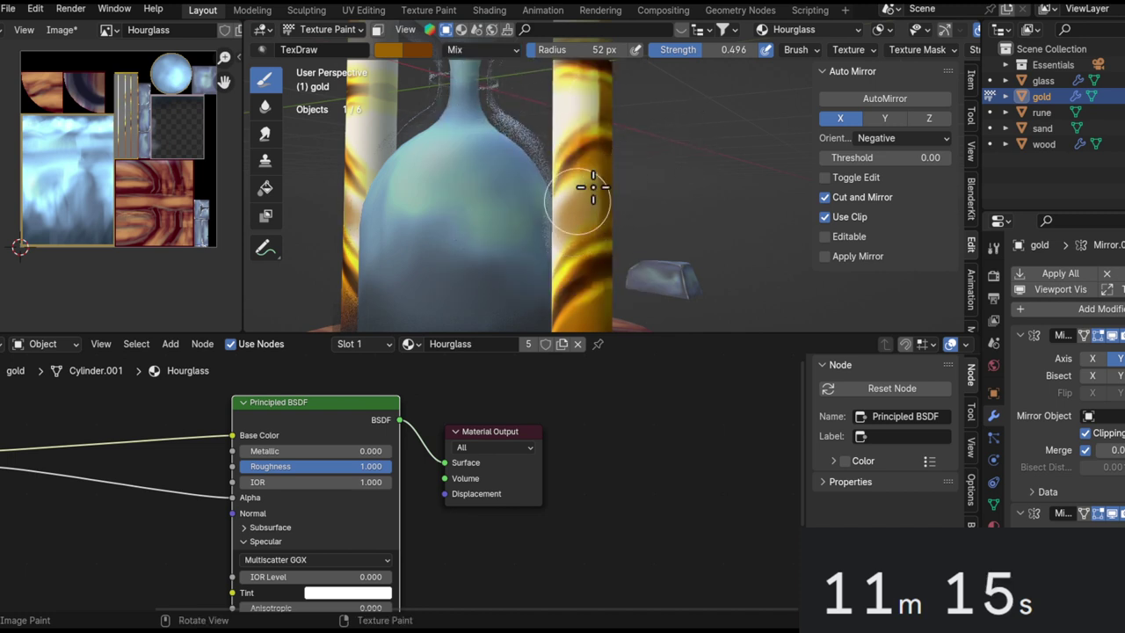
pyautogui.moveTo(605, 197); pyautogui.dragTo(599, 165, button='middle')
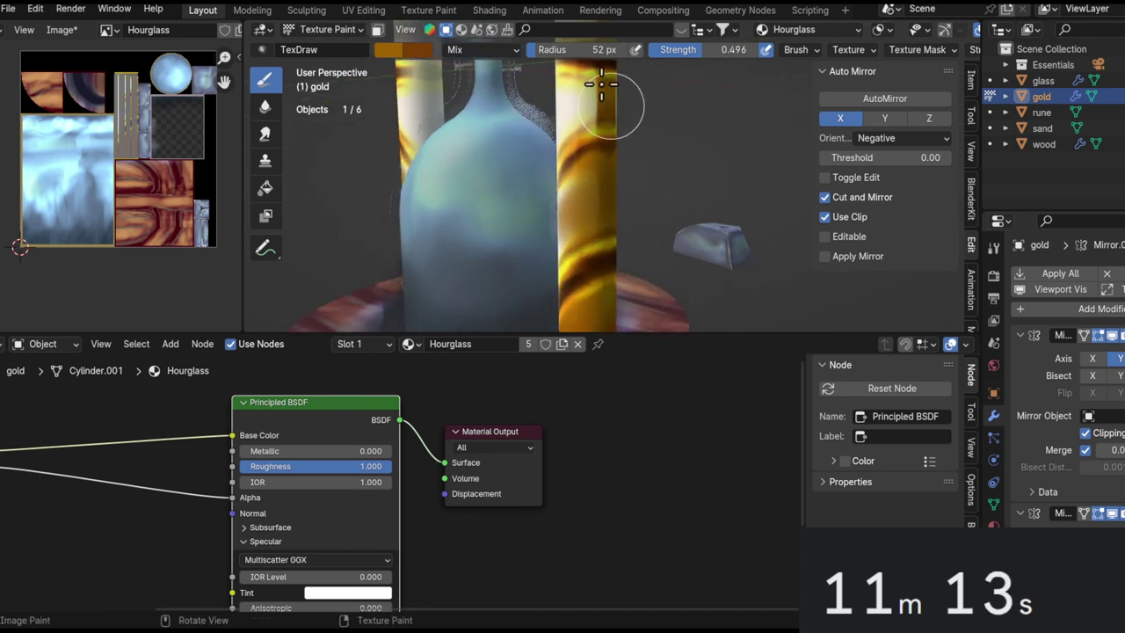
pyautogui.moveTo(575, 110); pyautogui.dragTo(584, 280, button='middle')
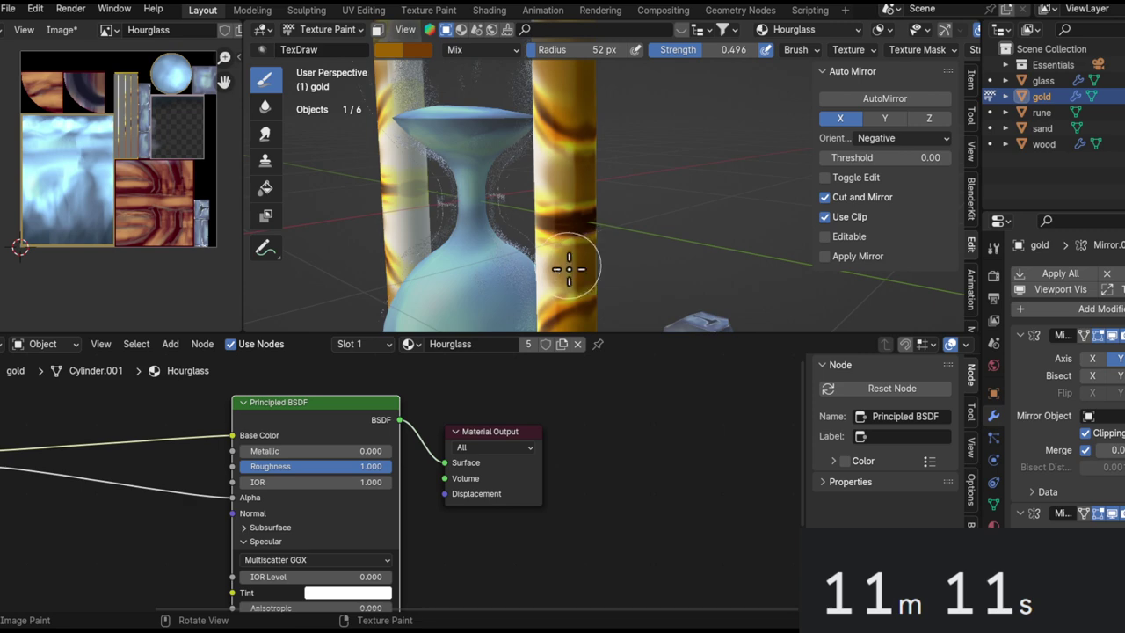
pyautogui.moveTo(600, 227); pyautogui.dragTo(524, 247, button='middle')
# Sample yellow for the upper pillar's blending, undo the last stroke and reduce the brush radius to 25 px.
pyautogui.scroll(3, 574, 138)
pyautogui.hotkey('shift', 'x')
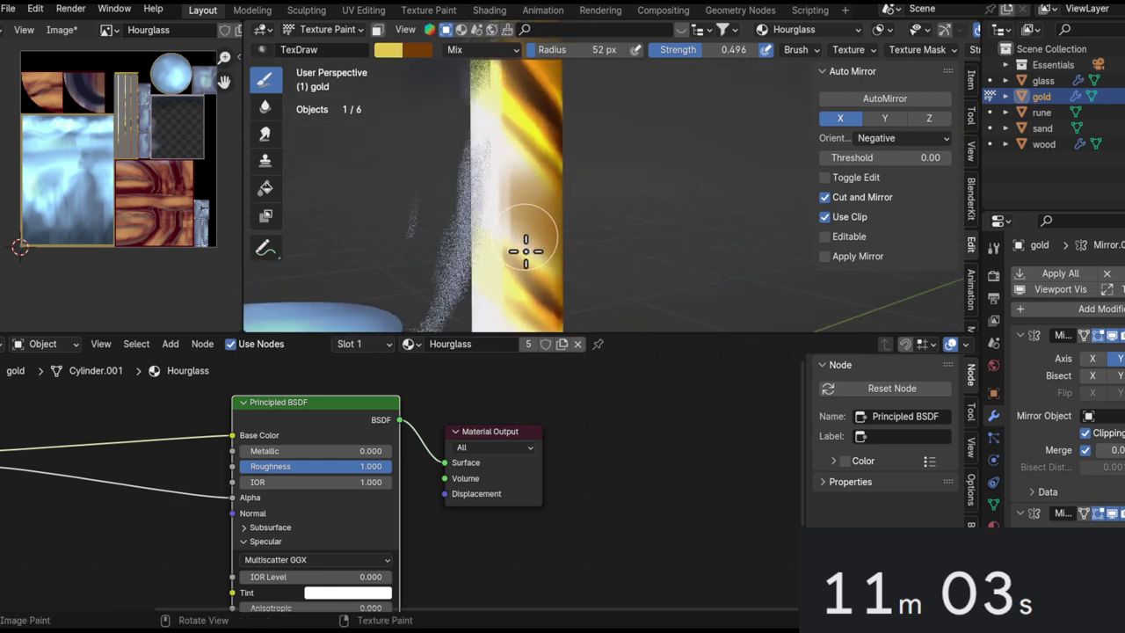
pyautogui.moveTo(547, 197); pyautogui.dragTo(527, 185, button='middle')
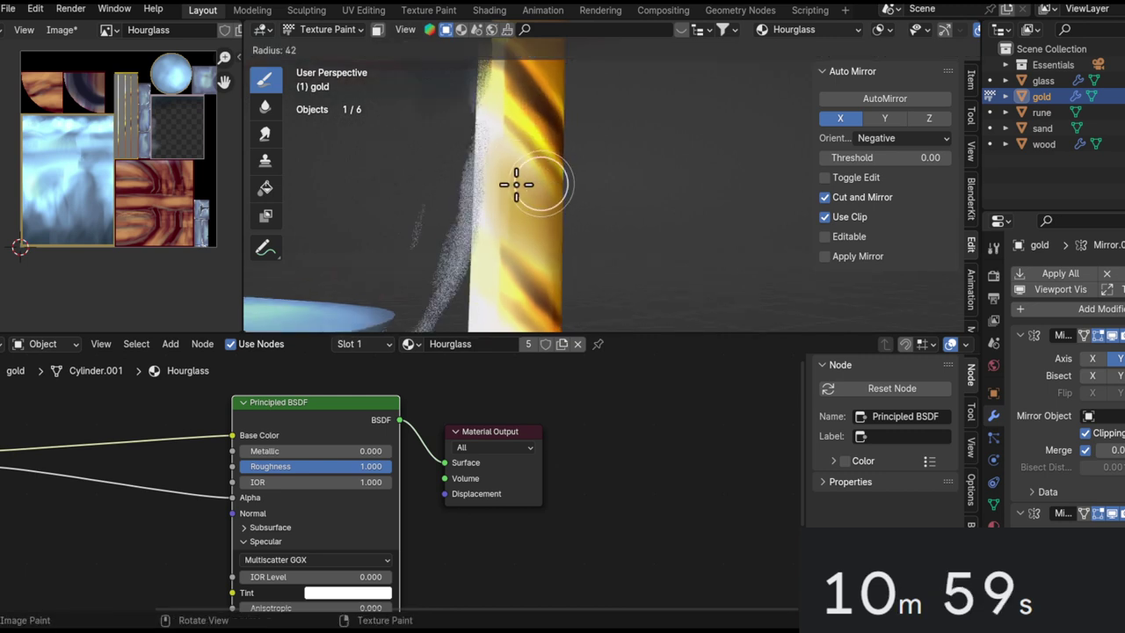
pyautogui.hotkey('ctrl', 'z')
pyautogui.press('f')
pyautogui.click(521, 132)
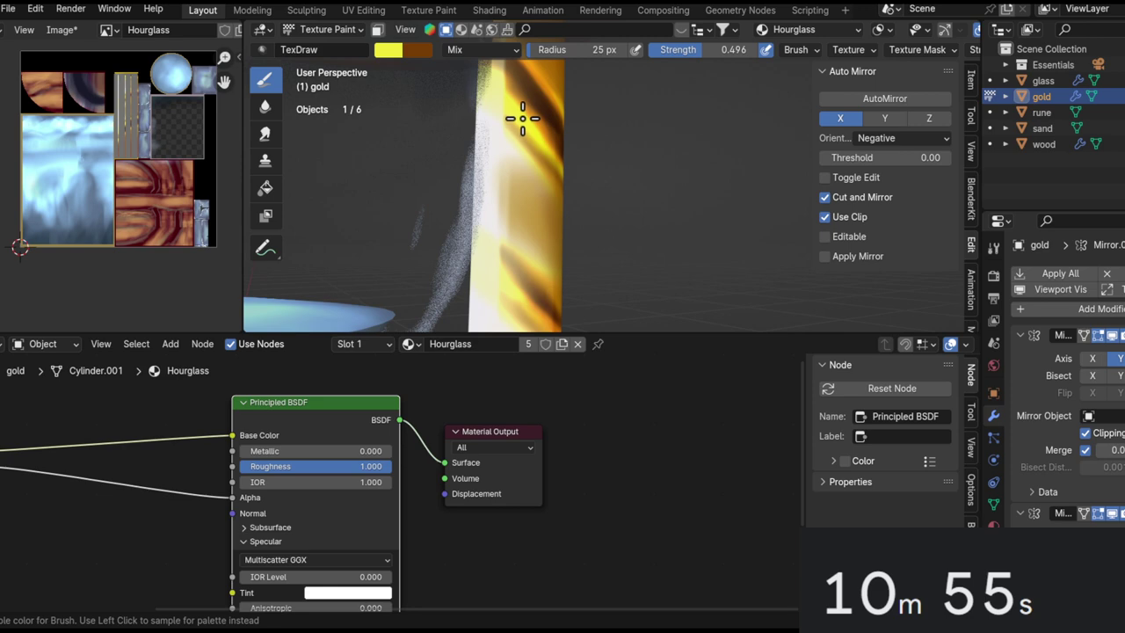
# Paint bright yellow along the gold pillar between the white glow and the dark stripes.
pyautogui.moveTo(521, 178); pyautogui.dragTo(534, 138, button='middle')
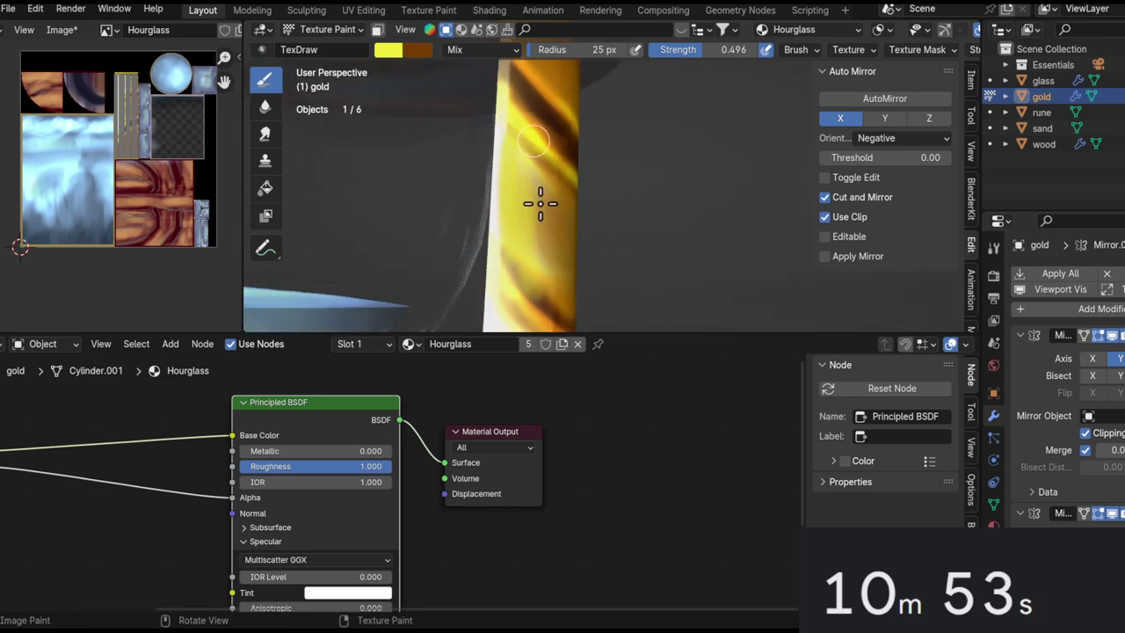
pyautogui.keyDown('ctrl'); pyautogui.keyDown('alt'); pyautogui.moveTo(536, 188); pyautogui.dragTo(587, 273); pyautogui.keyUp('alt'); pyautogui.keyUp('ctrl')
pyautogui.scroll(6, 587, 273)
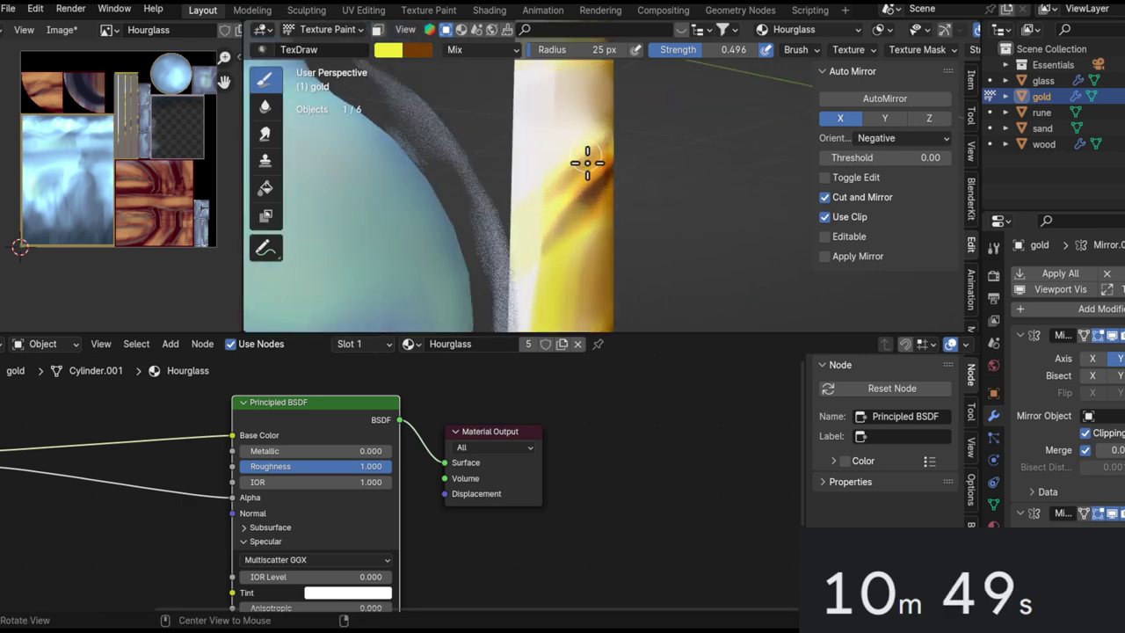
pyautogui.moveTo(619, 99); pyautogui.dragTo(570, 175, button='middle')
pyautogui.moveTo(610, 132); pyautogui.dragTo(552, 157, button='middle')
pyautogui.keyDown('ctrl'); pyautogui.keyDown('alt'); pyautogui.moveTo(562, 165); pyautogui.dragTo(601, 251); pyautogui.keyUp('alt'); pyautogui.keyUp('ctrl')
pyautogui.moveTo(617, 214)
pyautogui.keyDown('ctrl'); pyautogui.keyDown('alt'); pyautogui.mouseDown()
pyautogui.moveTo(610, 149)
pyautogui.moveTo(565, 211)
pyautogui.moveTo(554, 180)
pyautogui.mouseUp(); pyautogui.keyUp('alt'); pyautogui.keyUp('ctrl')
# Sample an off-white from the pillar and paint highlights along its inner edge and beside the dark stripes.
pyautogui.hotkey('shift', 'x')
pyautogui.keyDown('ctrl'); pyautogui.keyDown('alt'); pyautogui.moveTo(484, 177); pyautogui.dragTo(510, 191); pyautogui.keyUp('alt'); pyautogui.keyUp('ctrl')
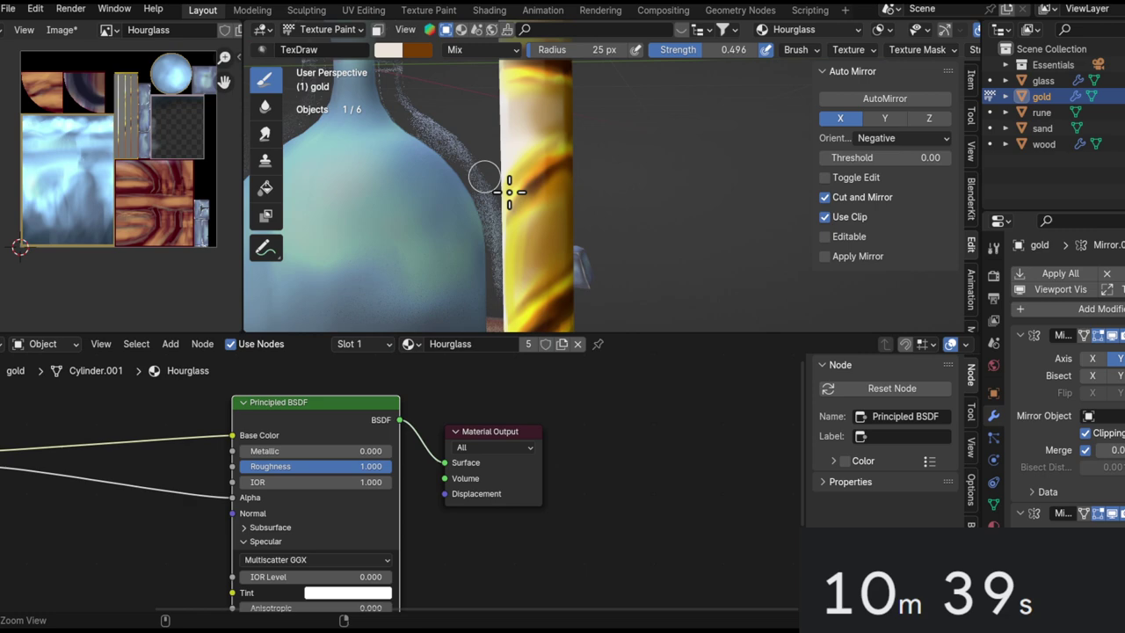
pyautogui.scroll(3, 509, 192)
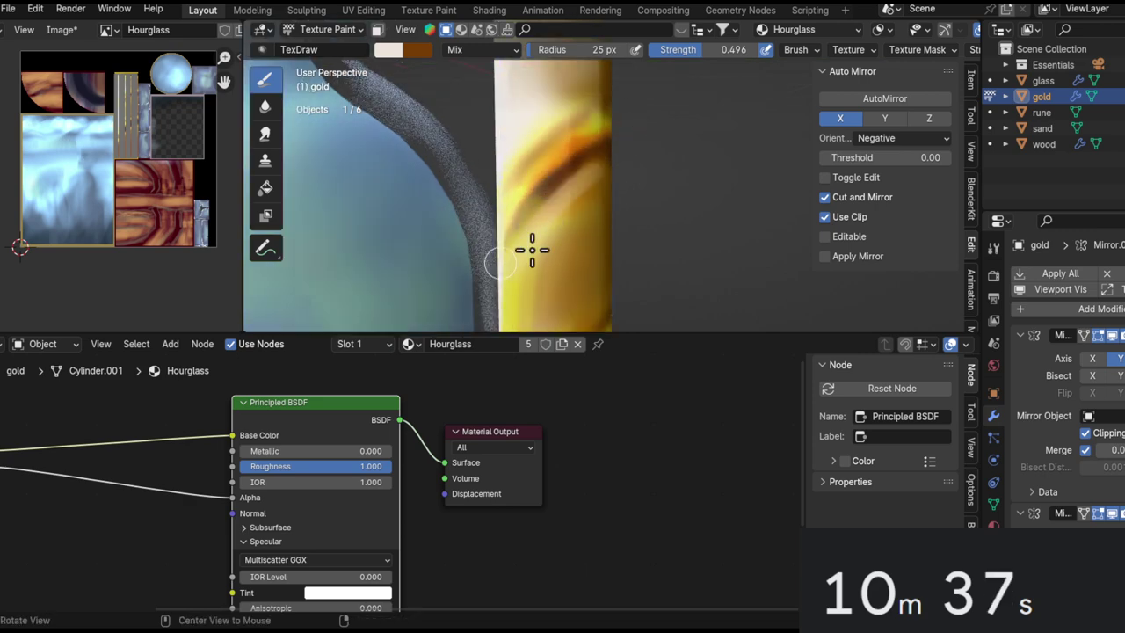
pyautogui.moveTo(532, 251); pyautogui.dragTo(498, 273, button='middle')
pyautogui.keyDown('ctrl'); pyautogui.keyDown('alt'); pyautogui.moveTo(519, 242); pyautogui.dragTo(561, 235); pyautogui.keyUp('alt'); pyautogui.keyUp('ctrl')
pyautogui.moveTo(560, 233); pyautogui.dragTo(603, 236, button='middle')
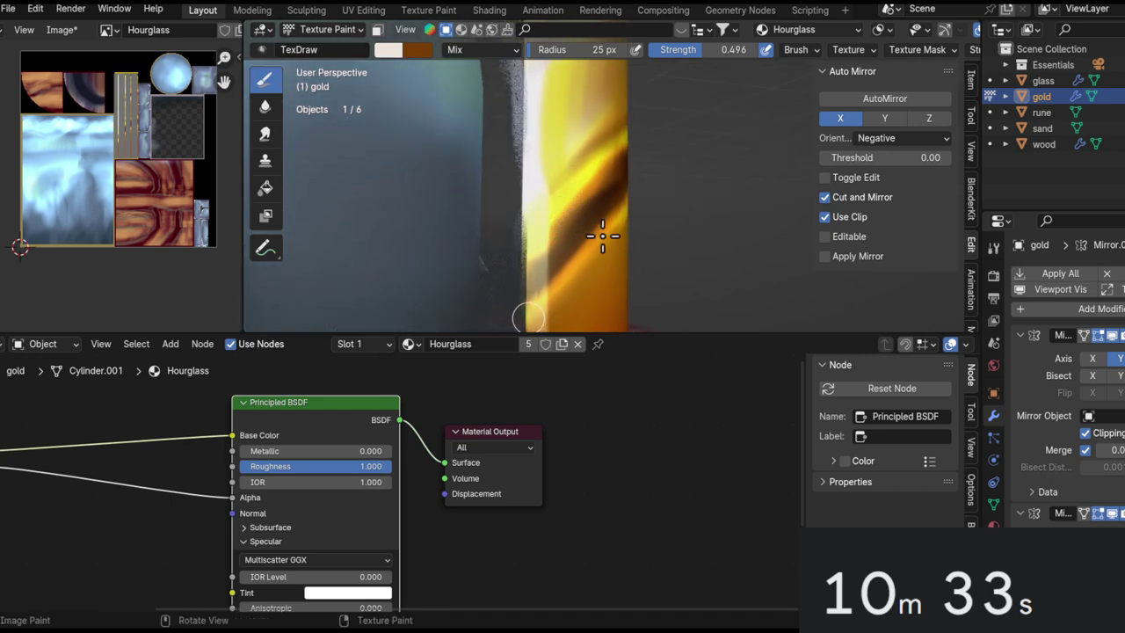
pyautogui.scroll(-5, 564, 272)
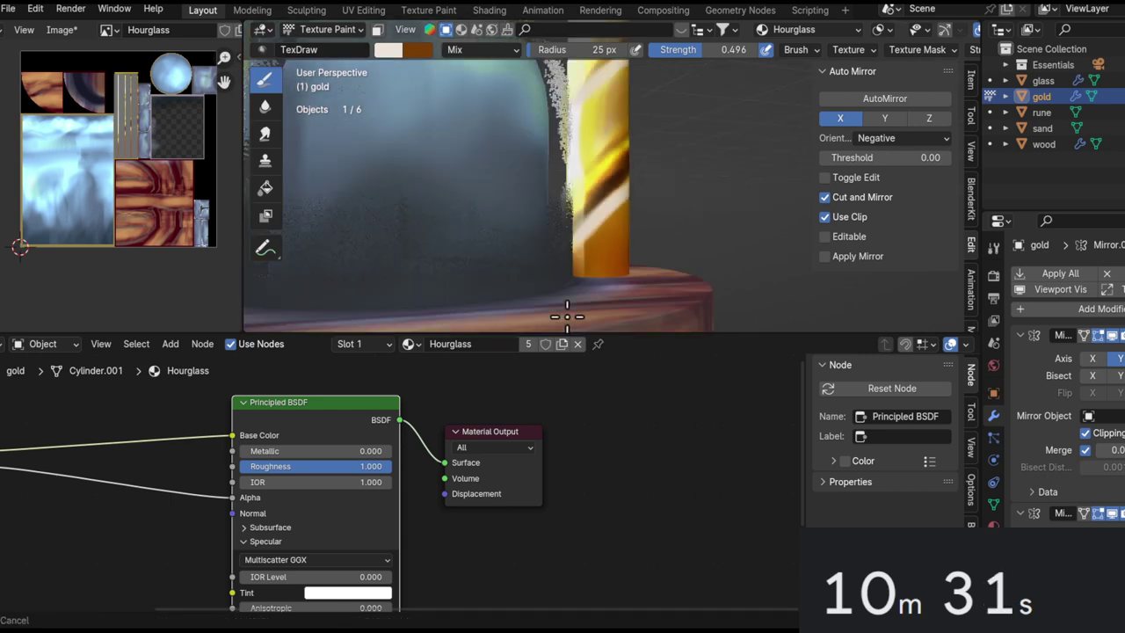
pyautogui.scroll(5, 615, 188)
# Sample a dark gold from the pillar and paint shading beneath the diagonal highlights.
pyautogui.press('s')
pyautogui.moveTo(562, 246)
pyautogui.mouseDown(button='middle')
pyautogui.moveTo(594, 205)
pyautogui.moveTo(592, 216)
pyautogui.mouseUp(button='middle')
pyautogui.keyDown('alt'); pyautogui.moveTo(533, 260); pyautogui.dragTo(558, 351); pyautogui.keyUp('alt')
pyautogui.keyDown('alt'); pyautogui.keyDown('shift'); pyautogui.moveTo(566, 167); pyautogui.dragTo(585, 204); pyautogui.keyUp('shift'); pyautogui.keyUp('alt')
pyautogui.keyDown('ctrl'); pyautogui.keyDown('alt'); pyautogui.moveTo(569, 290); pyautogui.dragTo(552, 239); pyautogui.keyUp('alt'); pyautogui.keyUp('ctrl')
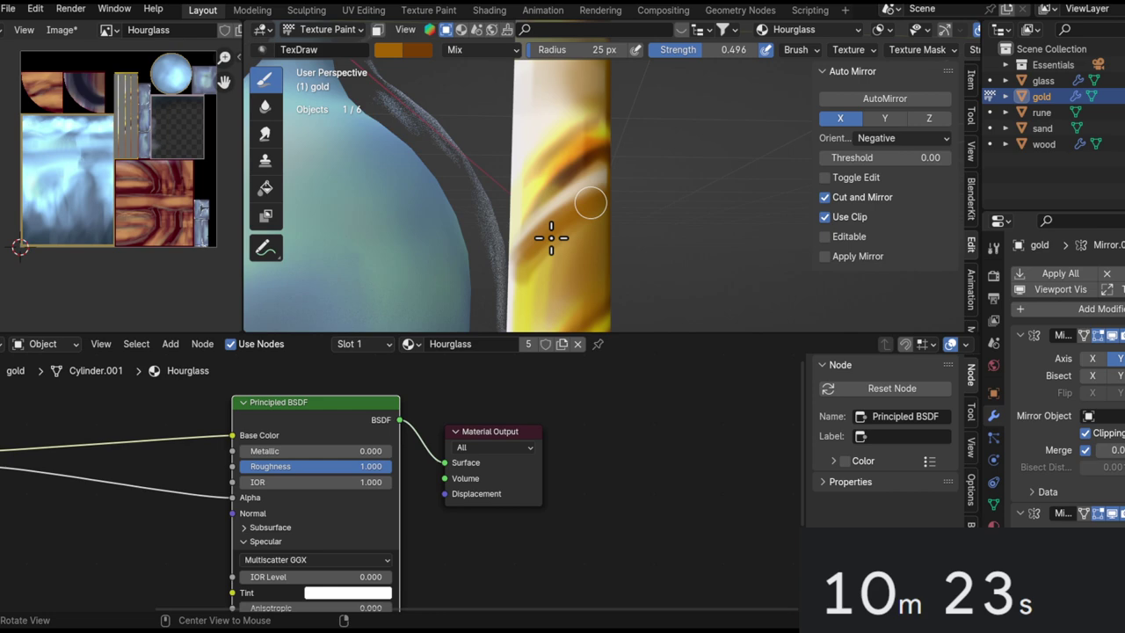
# Sample a near-white colour and strengthen the highlights on the pillar's side facing the glass.
pyautogui.moveTo(571, 219); pyautogui.dragTo(498, 283, button='middle')
pyautogui.moveTo(571, 212)
pyautogui.mouseDown(button='middle')
pyautogui.moveTo(572, 264)
pyautogui.moveTo(530, 252)
pyautogui.mouseUp(button='middle')
pyautogui.press('s')
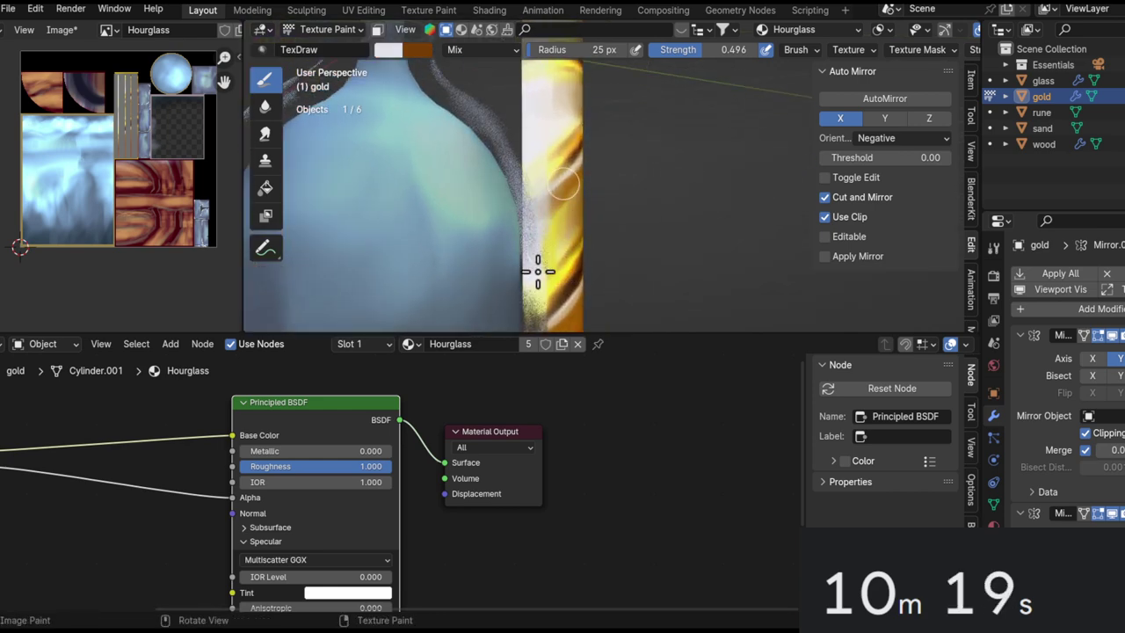
pyautogui.moveTo(570, 162)
pyautogui.keyDown('ctrl'); pyautogui.mouseDown(button='middle')
pyautogui.moveTo(555, 255)
pyautogui.moveTo(550, 221)
pyautogui.moveTo(610, 214)
pyautogui.moveTo(572, 136)
pyautogui.moveTo(566, 268)
pyautogui.moveTo(535, 241)
pyautogui.moveTo(554, 171)
pyautogui.mouseUp(button='middle'); pyautogui.keyUp('ctrl')
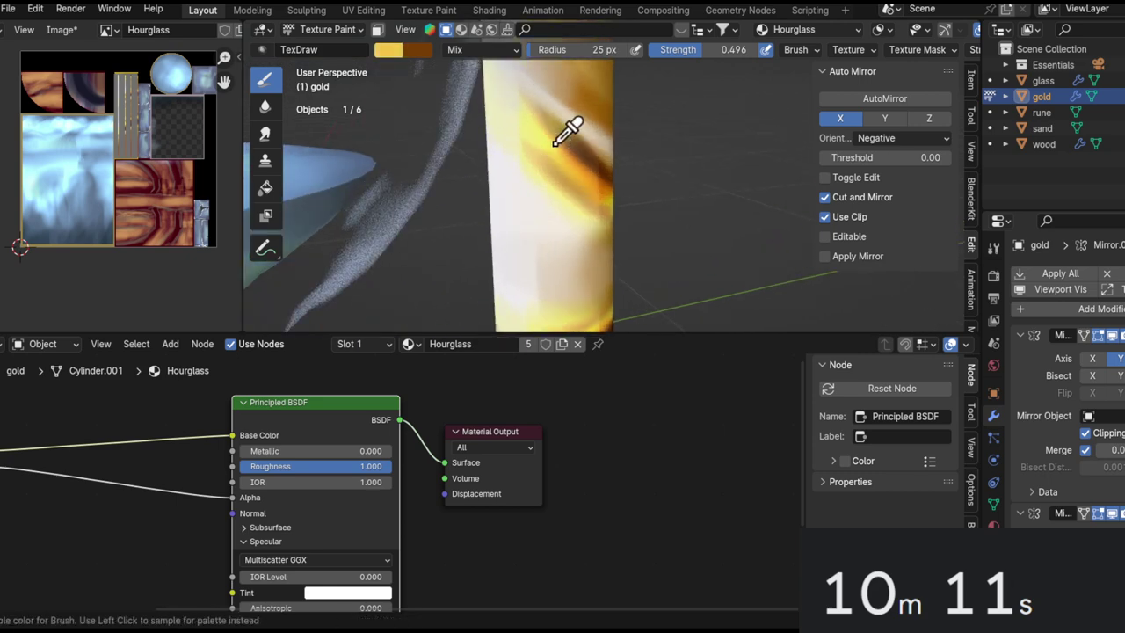
# Set the brush radius to 95 px and tint the upper pillar's white glow with a sampled yellow.
pyautogui.moveTo(546, 234); pyautogui.dragTo(589, 219, button='middle')
pyautogui.press('f')
pyautogui.click(632, 216)
pyautogui.moveTo(509, 154); pyautogui.dragTo(544, 171)
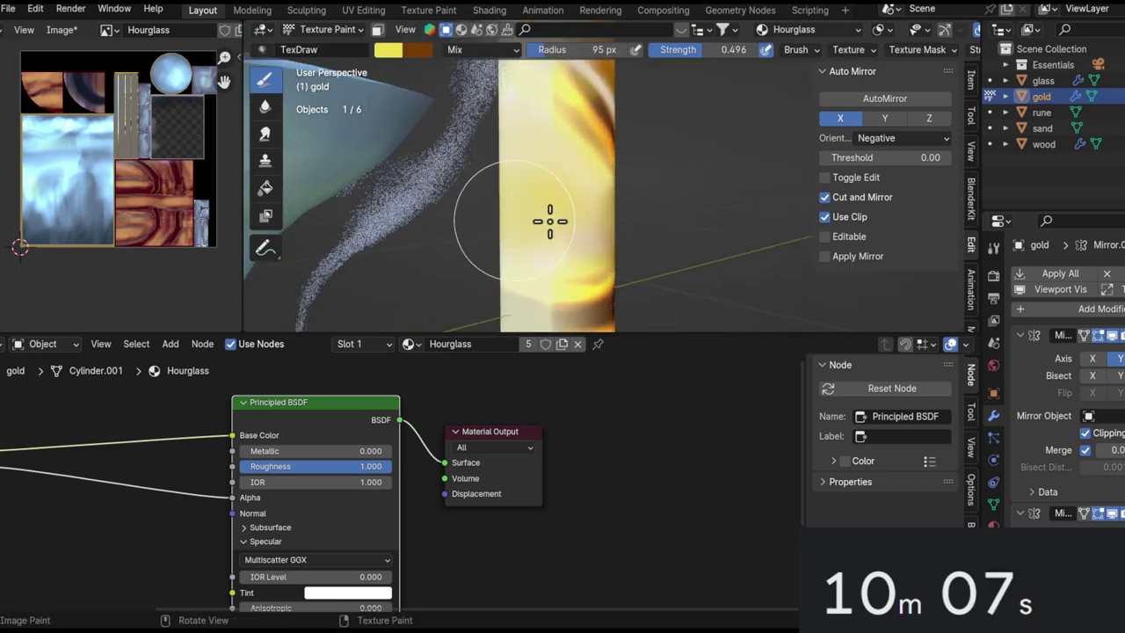
pyautogui.keyDown('ctrl'); pyautogui.moveTo(536, 182); pyautogui.dragTo(563, 262, button='middle'); pyautogui.keyUp('ctrl')
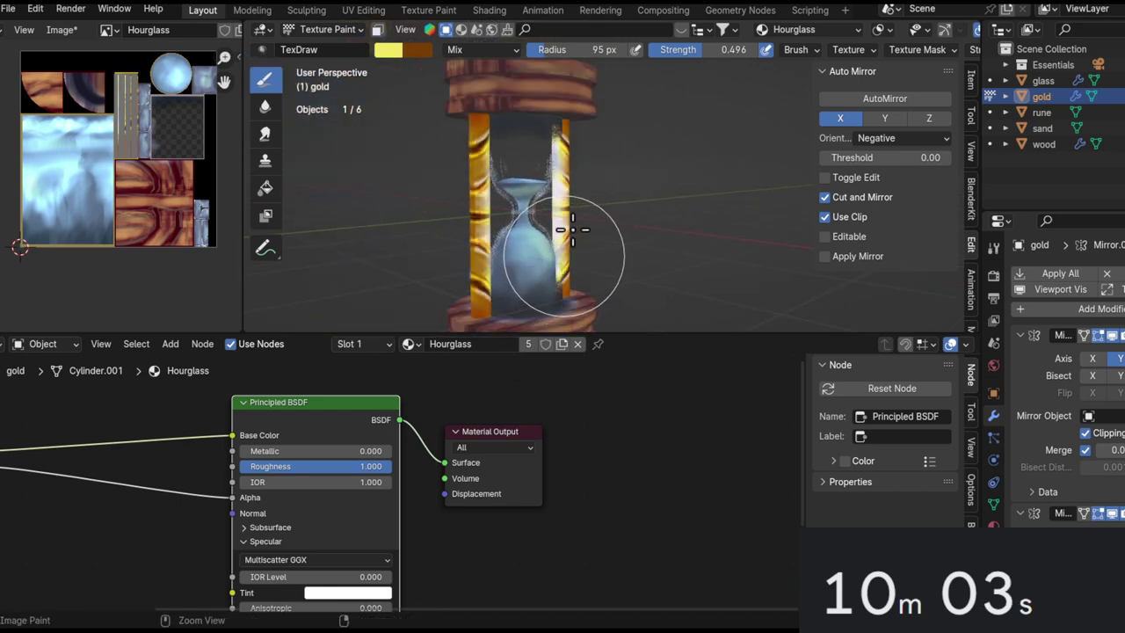
# Save the hourglass project.
pyautogui.moveTo(602, 148); pyautogui.dragTo(599, 246, button='middle')
pyautogui.moveTo(637, 211); pyautogui.dragTo(632, 110, button='middle')
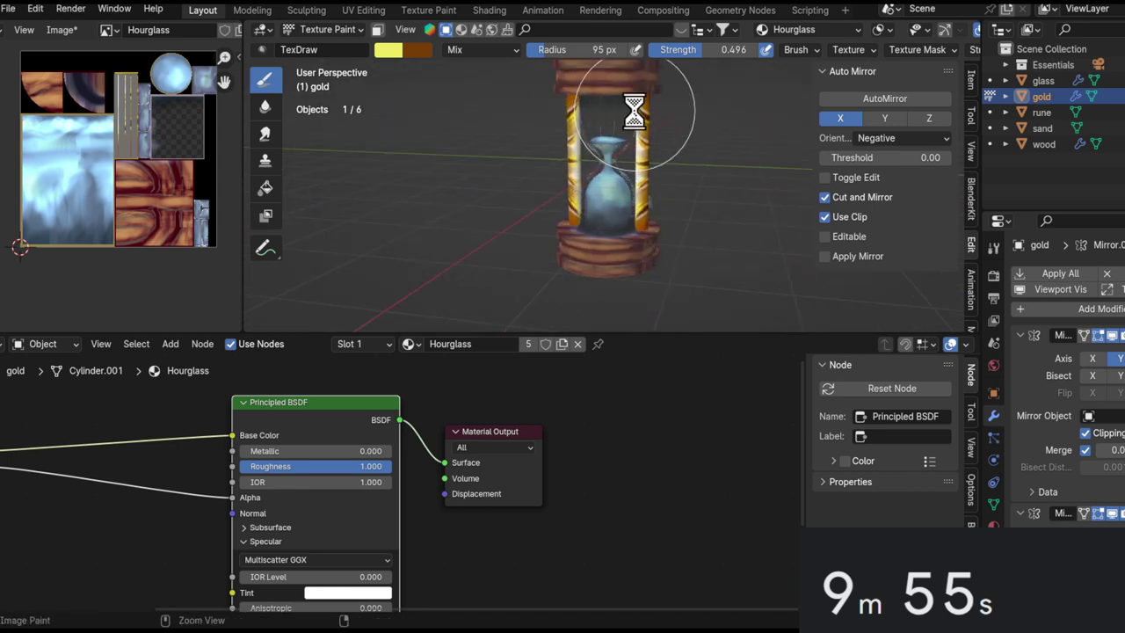
pyautogui.hotkey('ctrl', 's')
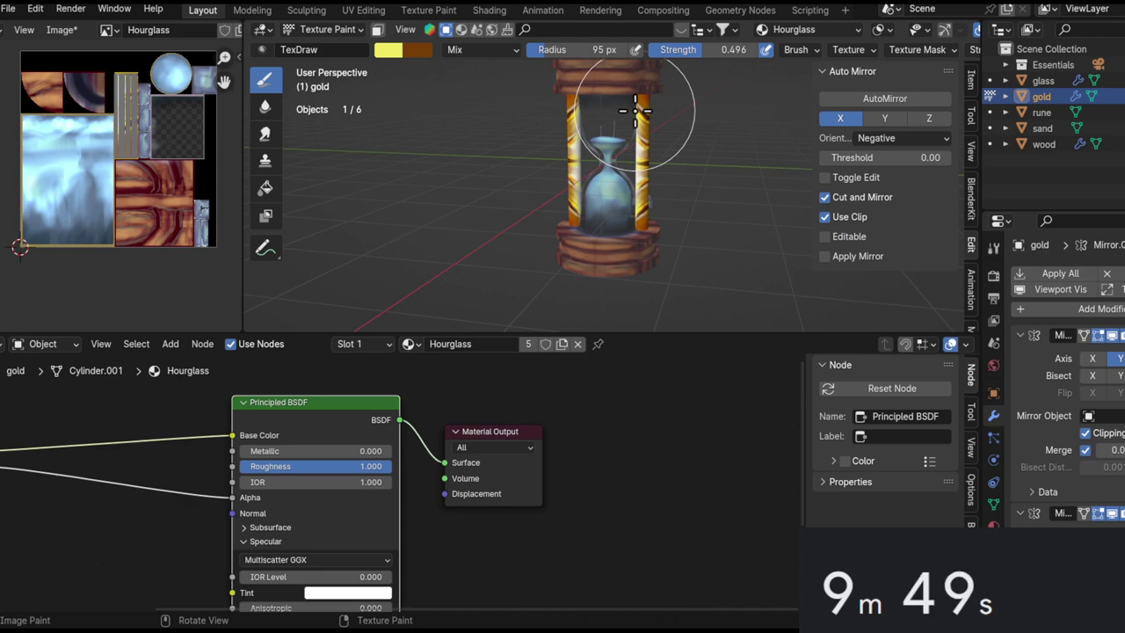
# Switch to Object Mode, select the rune stone, and move and rotate it beside the hourglass base.
pyautogui.moveTo(634, 174)
pyautogui.mouseDown(button='middle')
pyautogui.moveTo(570, 237)
pyautogui.moveTo(677, 171)
pyautogui.moveTo(664, 230)
pyautogui.moveTo(656, 138)
pyautogui.moveTo(622, 272)
pyautogui.moveTo(662, 252)
pyautogui.mouseUp(button='middle')
pyautogui.hotkey('ctrl', 'Tab')
pyautogui.click(636, 236)
pyautogui.scroll(2, 649, 210)
pyautogui.press('g')
pyautogui.click(655, 259)
pyautogui.press('r')
pyautogui.click(662, 253)
# Lower the rune stone to the hourglass base, rotate it about the Z axis, and place it on the wood in front of the glass.
pyautogui.press('g')
pyautogui.press('z')
pyautogui.click(657, 305)
pyautogui.moveTo(657, 305); pyautogui.dragTo(645, 281, button='middle')
pyautogui.press('g')
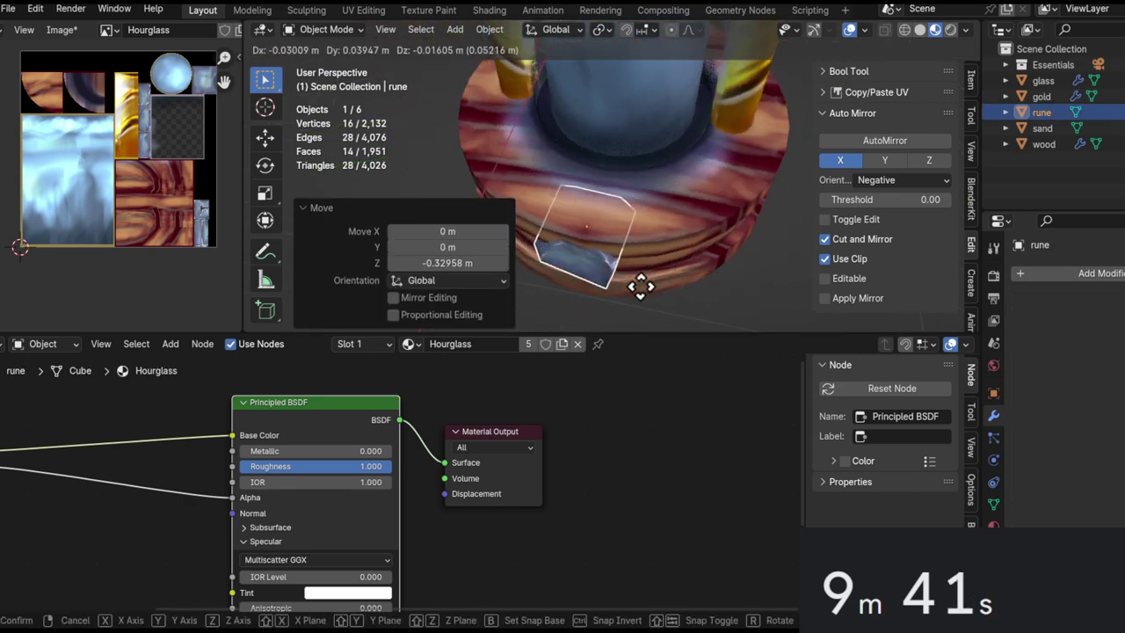
pyautogui.click(662, 243)
pyautogui.press('r')
pyautogui.press('z')
pyautogui.click(637, 265)
pyautogui.press('g')
pyautogui.click(641, 253)
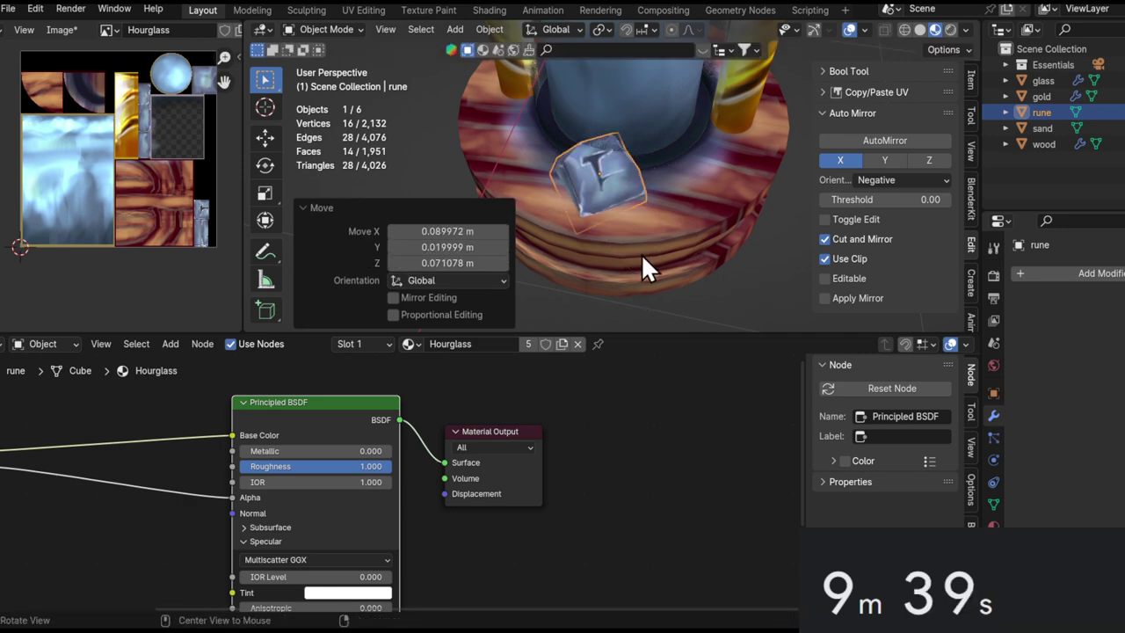
# Turn the rune stone further about the Z axis and shift it nearer the rim of the wooden base.
pyautogui.moveTo(641, 253); pyautogui.dragTo(708, 255, button='middle')
pyautogui.press('r')
pyautogui.press('z')
pyautogui.click(648, 270)
pyautogui.press('g')
pyautogui.click(631, 265)
pyautogui.moveTo(637, 262); pyautogui.dragTo(699, 242, button='middle')
pyautogui.press('g')
pyautogui.click(688, 263)
# Tilt the rune stone, slide it horizontally and lower it so it rests on the base's top surface, and save the project.
pyautogui.keyDown('alt'); pyautogui.moveTo(688, 263); pyautogui.dragTo(692, 295); pyautogui.keyUp('alt')
pyautogui.press('r')
pyautogui.click(719, 282)
pyautogui.press('g')
pyautogui.press('z')
pyautogui.click(722, 258)
pyautogui.keyDown('alt'); pyautogui.moveTo(722, 258); pyautogui.dragTo(681, 295); pyautogui.keyUp('alt')
pyautogui.press('g')
pyautogui.hotkey('shift', 'z')
pyautogui.click(697, 280)
pyautogui.press('g')
pyautogui.press('z')
pyautogui.click(648, 308)
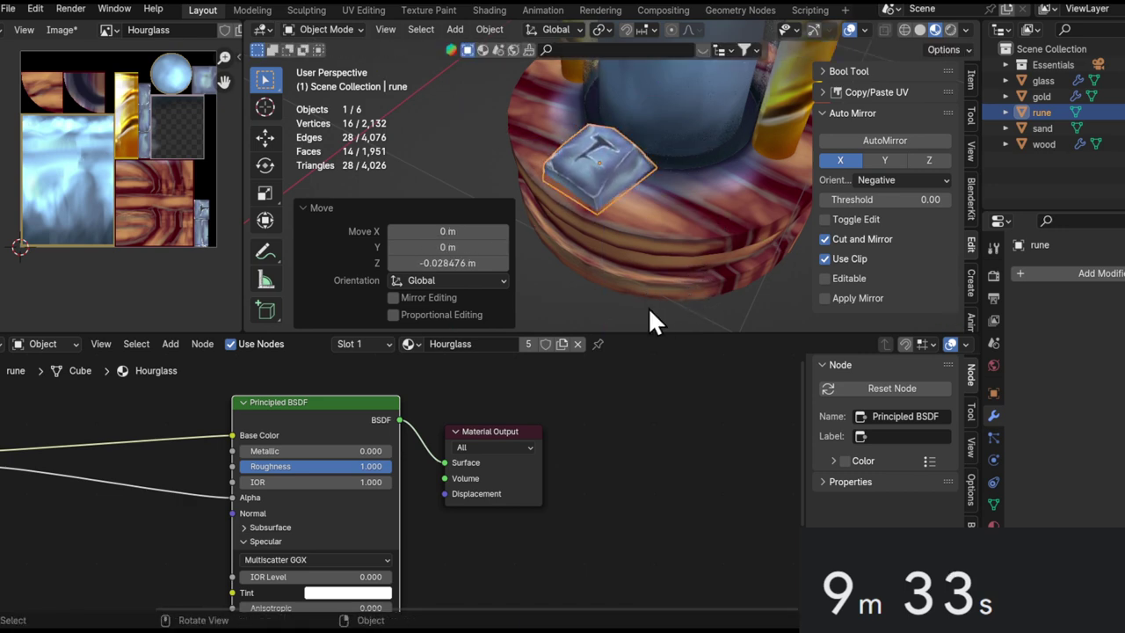
pyautogui.hotkey('ctrl', 's')
# Select the gold pillars and reposition the Hourglass image texture node in the material's node graph.
pyautogui.scroll(-6, 483, 465)
pyautogui.keyDown('alt'); pyautogui.moveTo(165, 430); pyautogui.dragTo(291, 433); pyautogui.keyUp('alt')
pyautogui.keyDown('alt'); pyautogui.moveTo(580, 158); pyautogui.dragTo(661, 162); pyautogui.keyUp('alt')
pyautogui.scroll(-2, 572, 189)
pyautogui.moveTo(514, 189); pyautogui.dragTo(689, 198, button='middle')
pyautogui.moveTo(672, 152); pyautogui.dragTo(681, 179, button='middle')
pyautogui.click(681, 179)
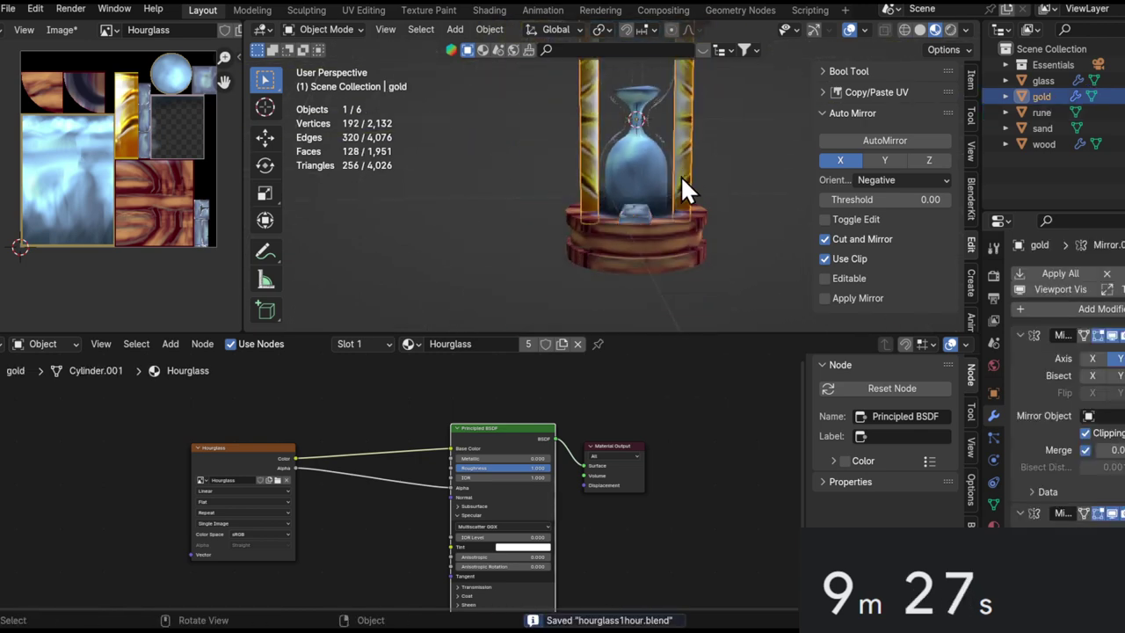
pyautogui.moveTo(413, 415); pyautogui.dragTo(451, 371, button='middle')
pyautogui.moveTo(292, 406); pyautogui.dragTo(278, 348)
pyautogui.scroll(4, 386, 434)
pyautogui.moveTo(457, 463); pyautogui.dragTo(474, 397, button='middle')
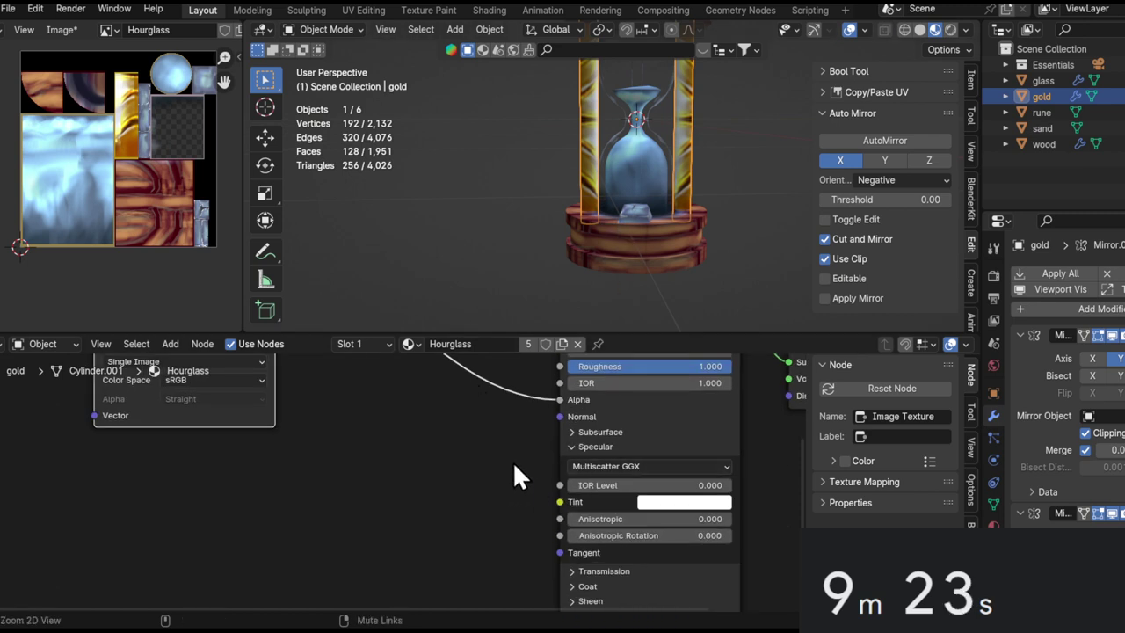
pyautogui.keyDown('ctrl'); pyautogui.moveTo(512, 461); pyautogui.dragTo(564, 397, button='middle'); pyautogui.keyUp('ctrl')
pyautogui.moveTo(573, 395); pyautogui.dragTo(527, 441)
pyautogui.moveTo(644, 398); pyautogui.dragTo(761, 396)
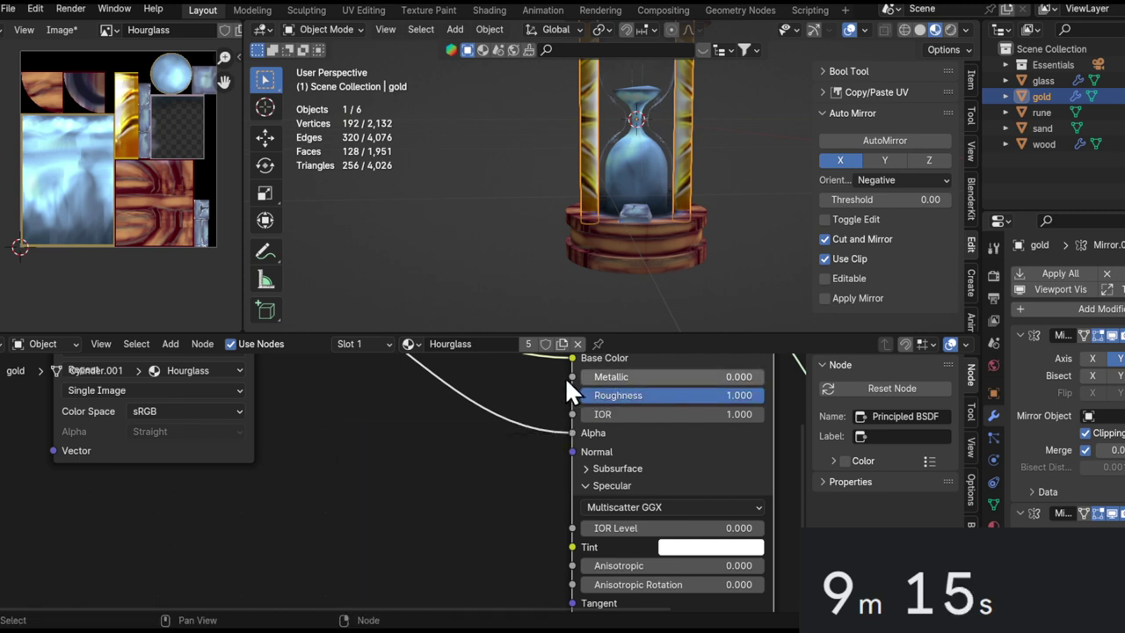
# Add an Image Texture node below the Hourglass texture, with its Color output linked to the shader's Metallic input.
pyautogui.moveTo(570, 378); pyautogui.dragTo(468, 471)
pyautogui.write('me')
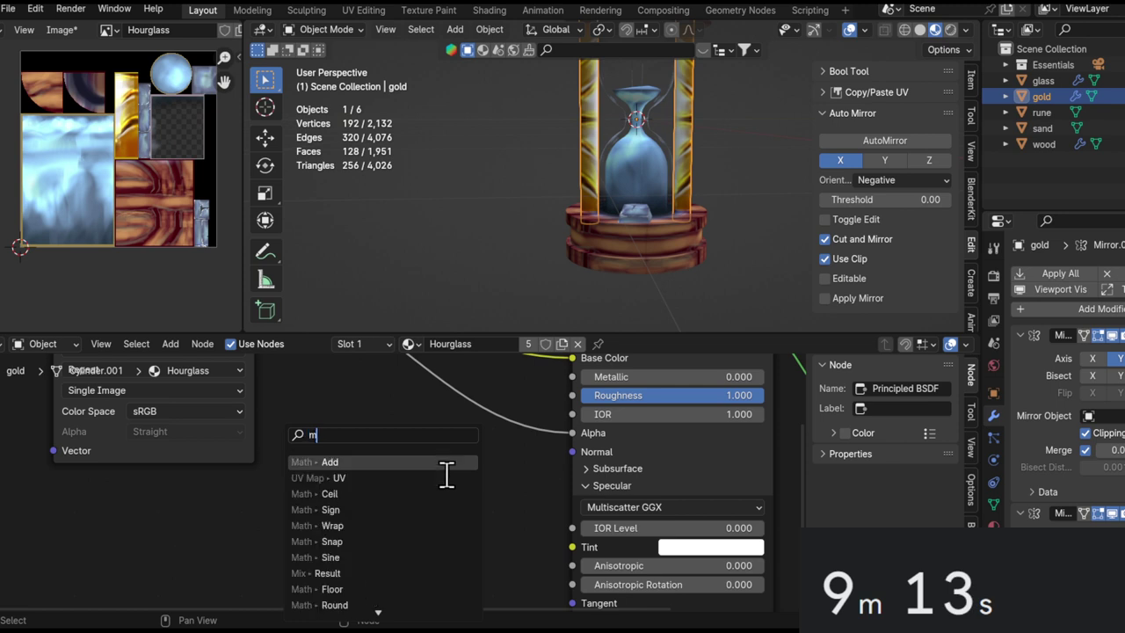
pyautogui.press('BackSpace')
pyautogui.press('BackSpace')
pyautogui.write('ima')
pyautogui.press('Return')
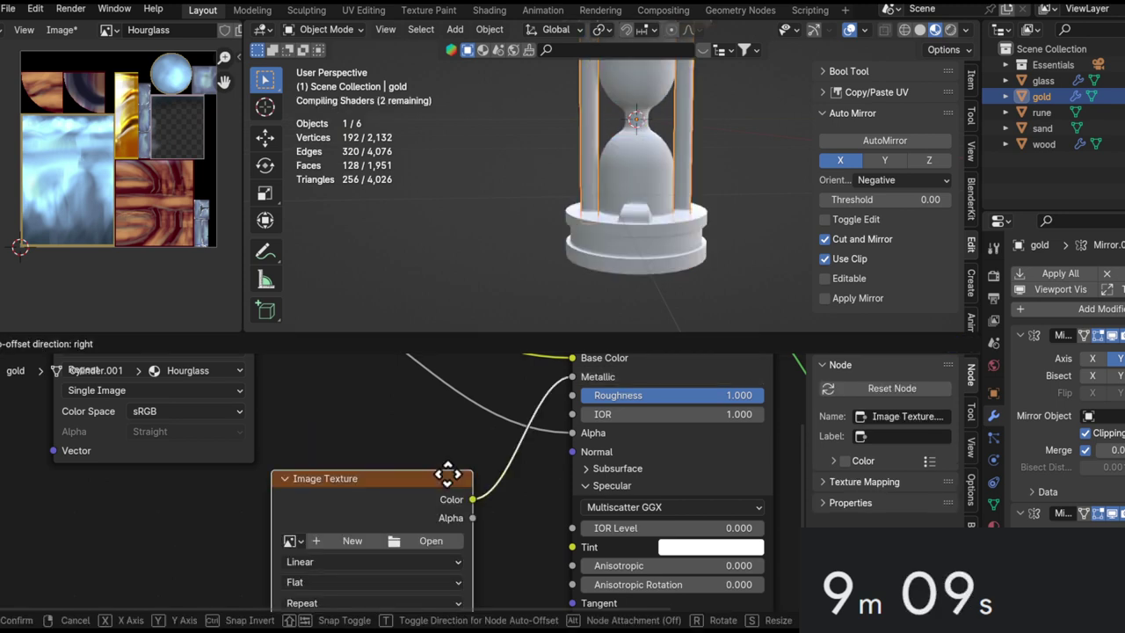
pyautogui.click(448, 475)
# Create a new 512 × 512 px image named Metallic without alpha in the new texture node.
pyautogui.click(351, 541)
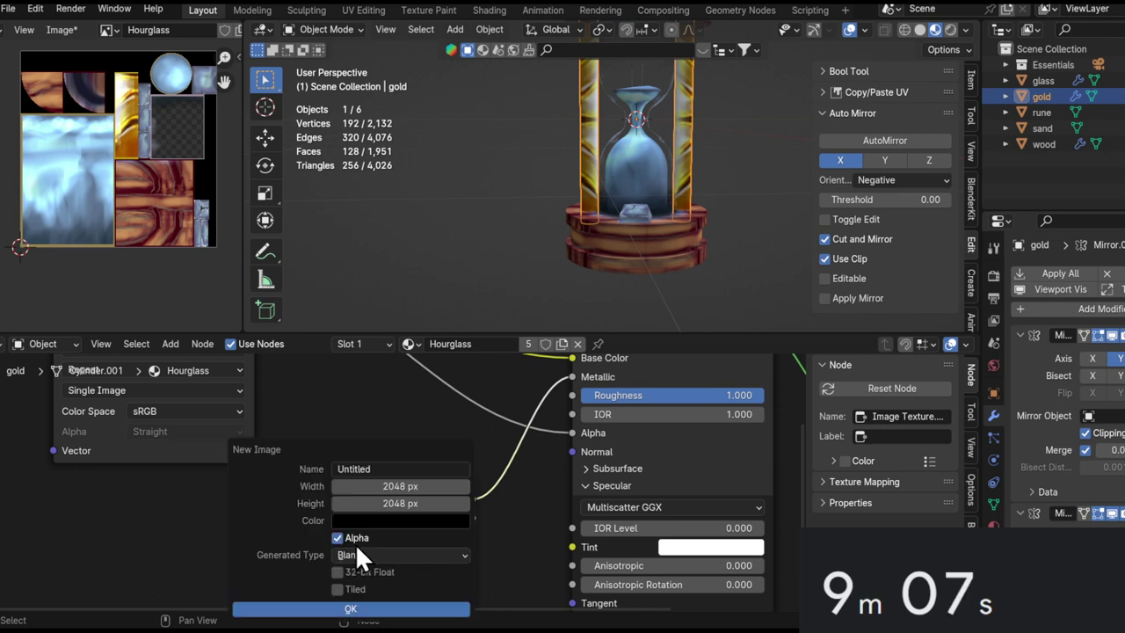
pyautogui.click(384, 486)
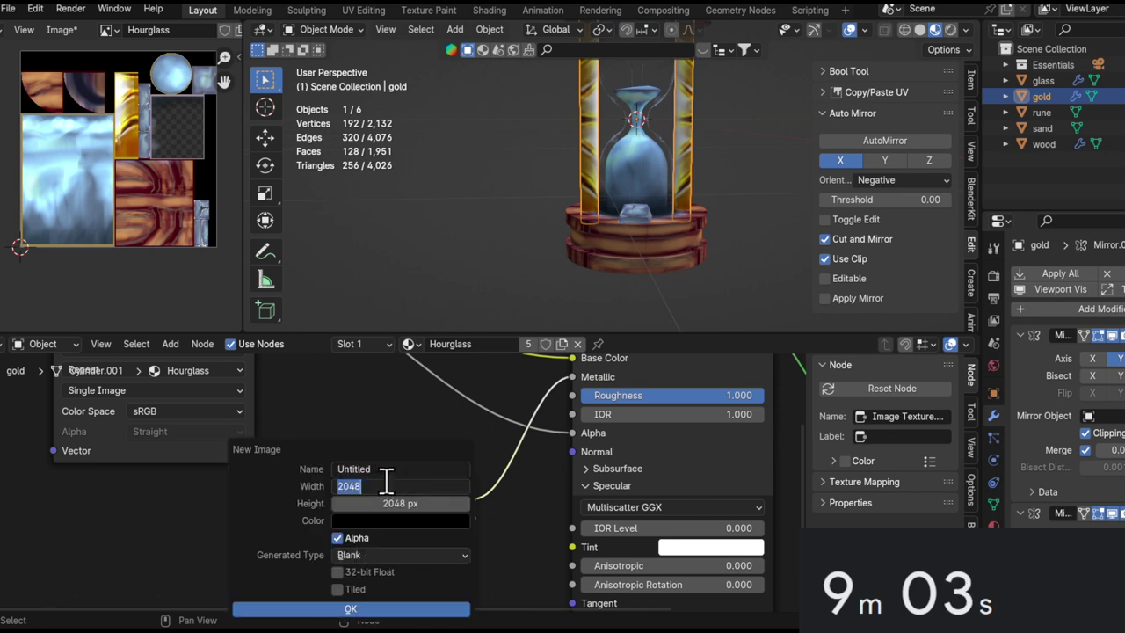
pyautogui.press('Tab')
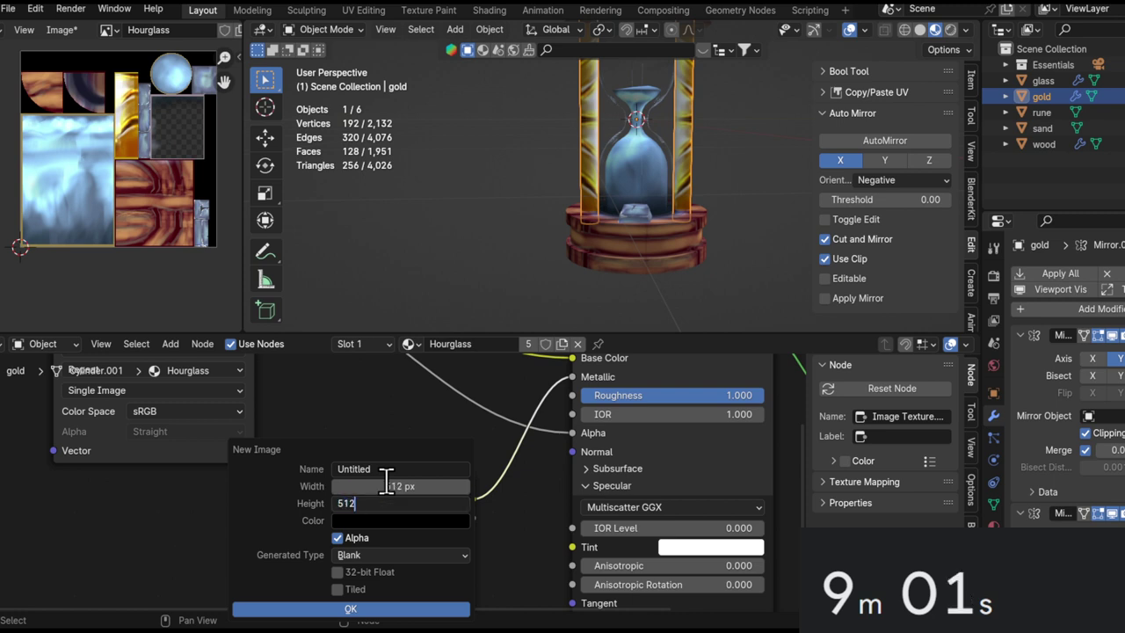
pyautogui.write('512')
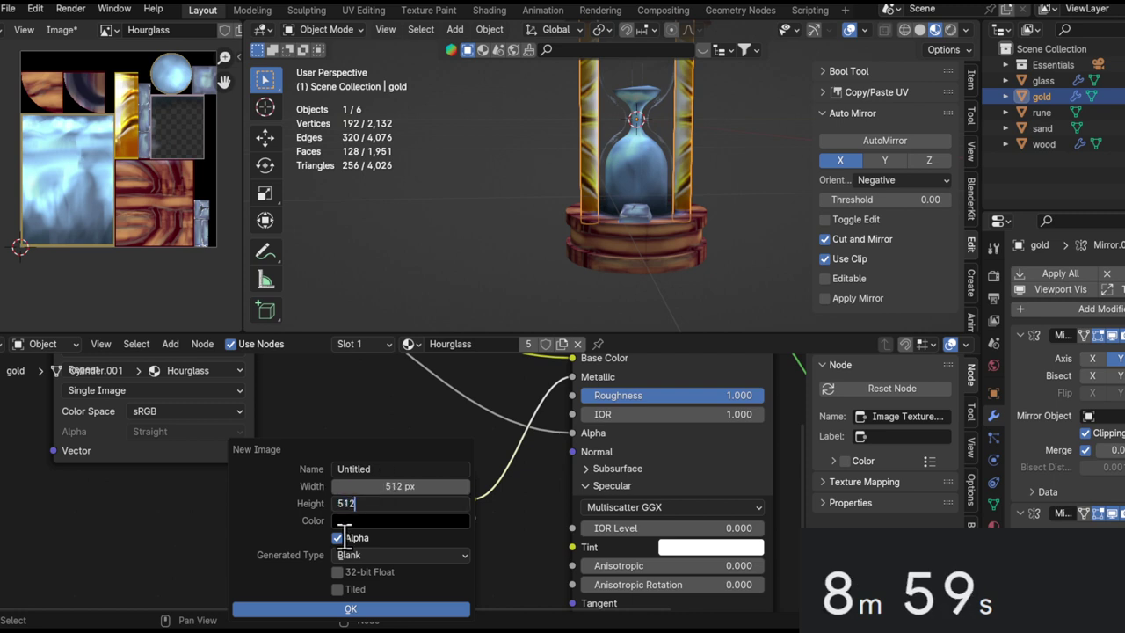
pyautogui.press('Return')
pyautogui.click(337, 537)
pyautogui.click(369, 469)
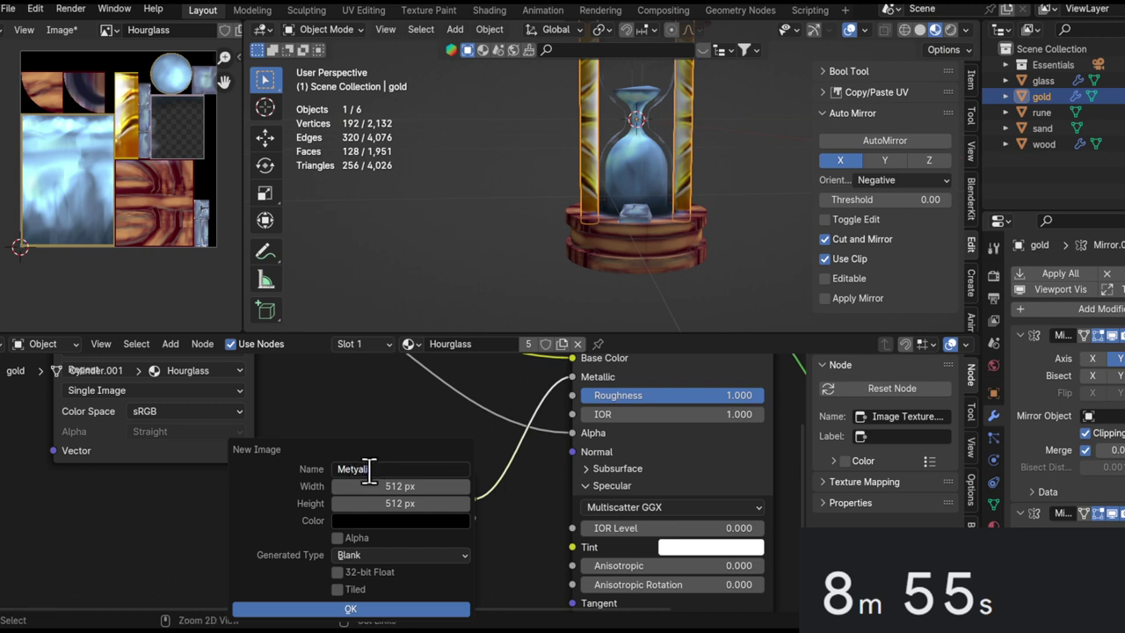
pyautogui.write('Metallic')
pyautogui.press('Return')
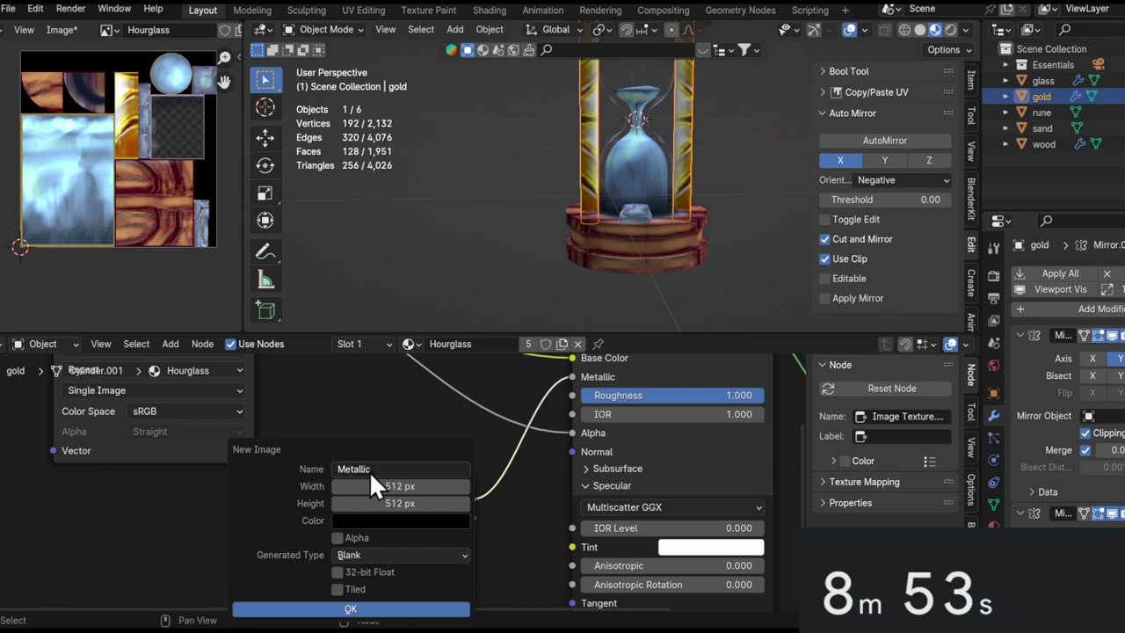
pyautogui.press('Return')
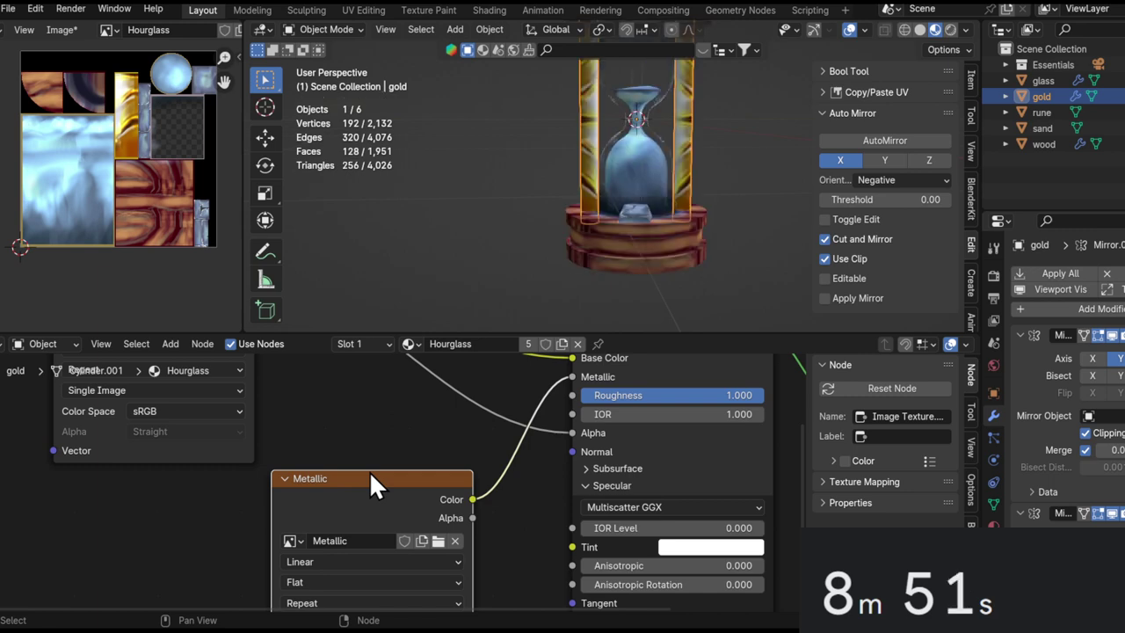
# Select the gold pillars and enter Texture Paint mode with the Metallic image as the paint target.
pyautogui.moveTo(628, 224)
pyautogui.mouseDown(button='middle')
pyautogui.moveTo(586, 254)
pyautogui.moveTo(640, 216)
pyautogui.mouseUp(button='middle')
pyautogui.click(655, 230)
pyautogui.press('KP_Decimal')
pyautogui.keyDown('ctrl'); pyautogui.moveTo(668, 131); pyautogui.dragTo(625, 223, button='middle'); pyautogui.keyUp('ctrl')
pyautogui.click(687, 186)
pyautogui.hotkey('ctrl', 'Tab')
pyautogui.click(692, 147)
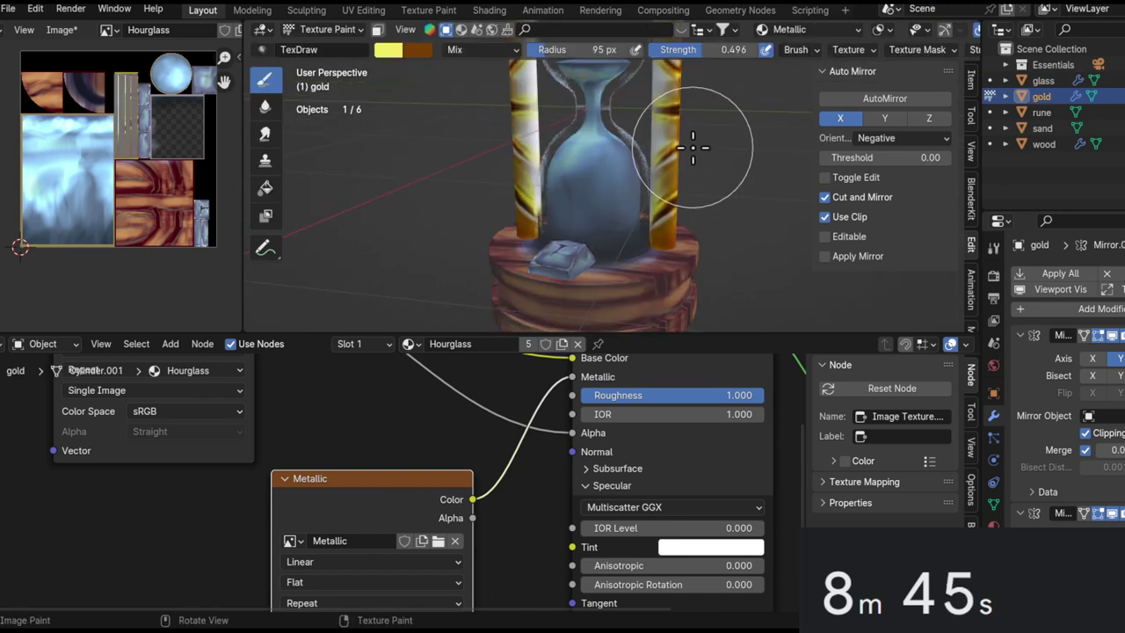
pyautogui.click(794, 34)
pyautogui.click(795, 34)
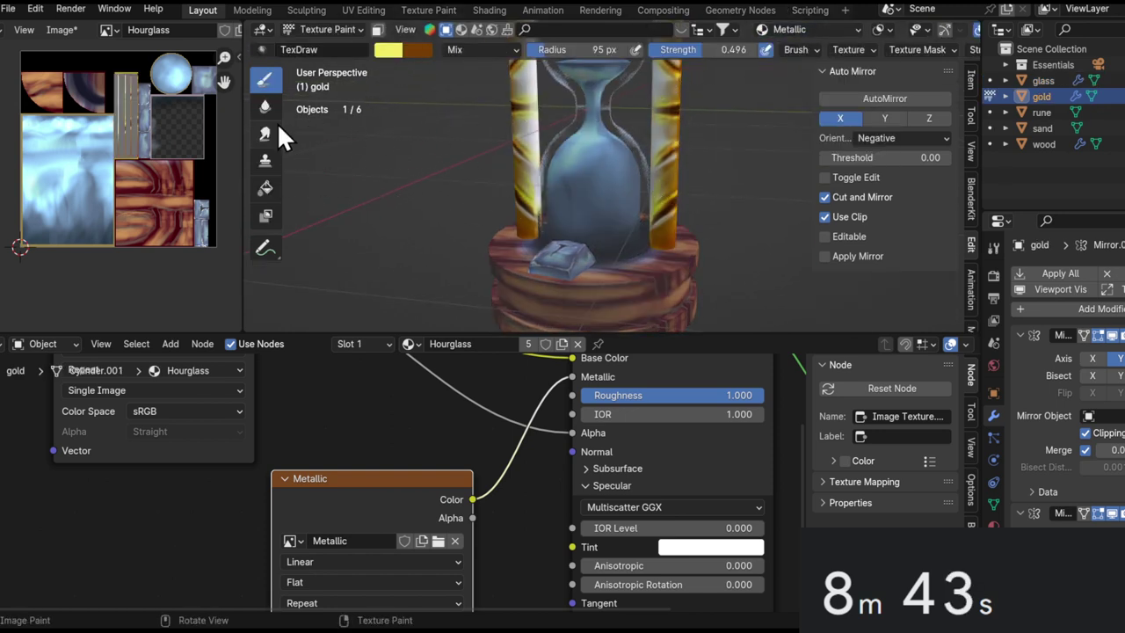
# Set the Fill tool's colour to white with zero saturation and fill the gold pillars on the Metallic image.
pyautogui.click(264, 187)
pyautogui.click(402, 51)
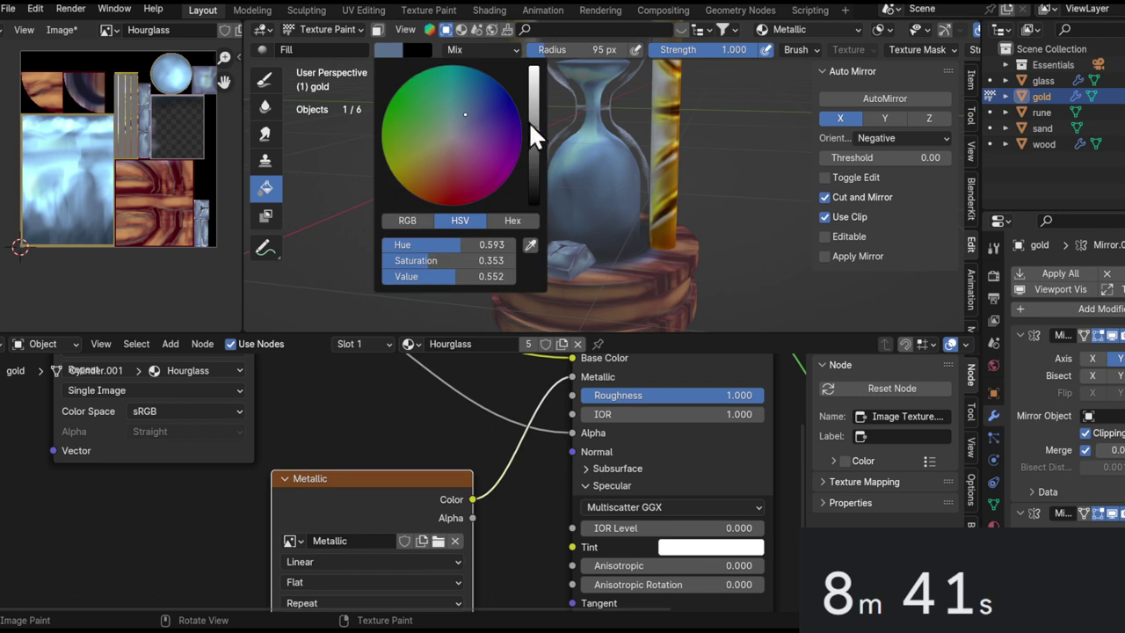
pyautogui.moveTo(534, 126); pyautogui.dragTo(534, 68)
pyautogui.moveTo(440, 259); pyautogui.dragTo(379, 260)
pyautogui.click(693, 221)
# Return to Object Mode, deselect the gold pillars, and save the project.
pyautogui.keyDown('alt'); pyautogui.moveTo(711, 220); pyautogui.dragTo(629, 260); pyautogui.keyUp('alt')
pyautogui.keyDown('alt'); pyautogui.keyDown('shift'); pyautogui.moveTo(629, 260); pyautogui.dragTo(658, 256); pyautogui.keyUp('shift'); pyautogui.keyUp('alt')
pyautogui.keyDown('alt'); pyautogui.moveTo(648, 204); pyautogui.dragTo(685, 196); pyautogui.keyUp('alt')
pyautogui.hotkey('ctrl', 'Tab')
pyautogui.click(566, 202)
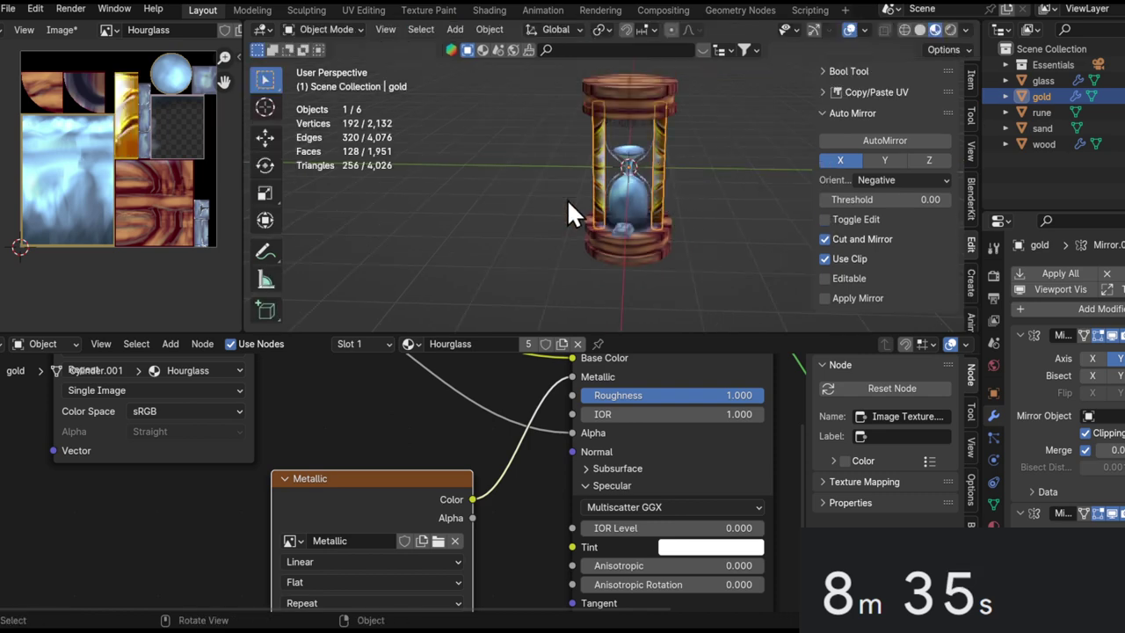
pyautogui.scroll(6, 673, 167)
pyautogui.keyDown('ctrl'); pyautogui.keyDown('alt'); pyautogui.moveTo(653, 94); pyautogui.dragTo(694, 221); pyautogui.keyUp('alt'); pyautogui.keyUp('ctrl')
pyautogui.click(701, 162)
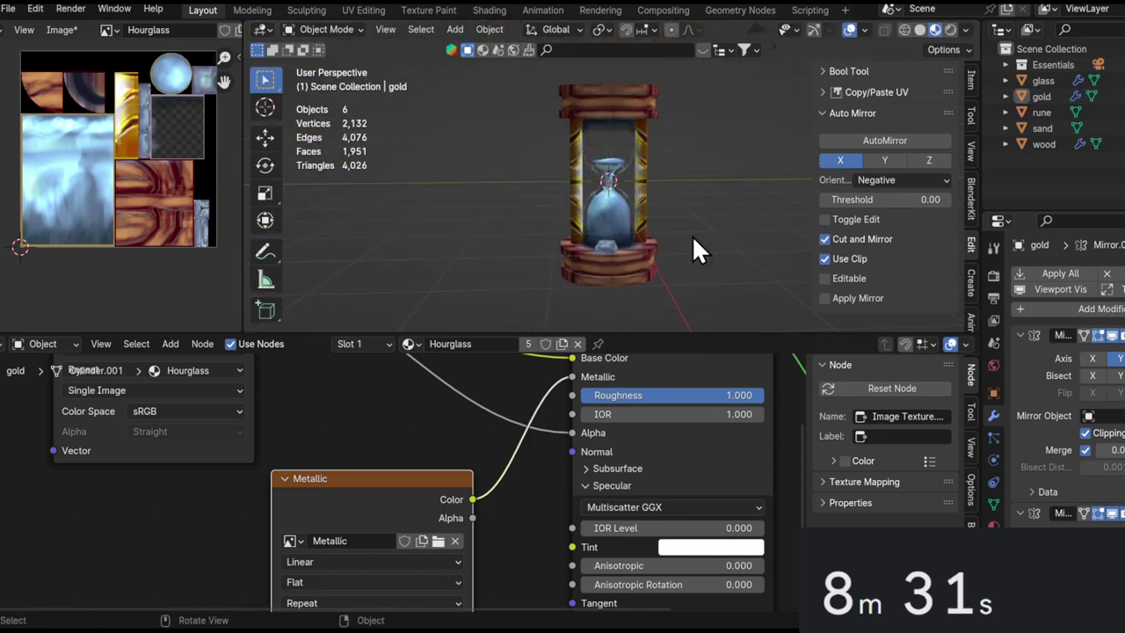
pyautogui.scroll(5, 692, 234)
pyautogui.hotkey('ctrl', 's')
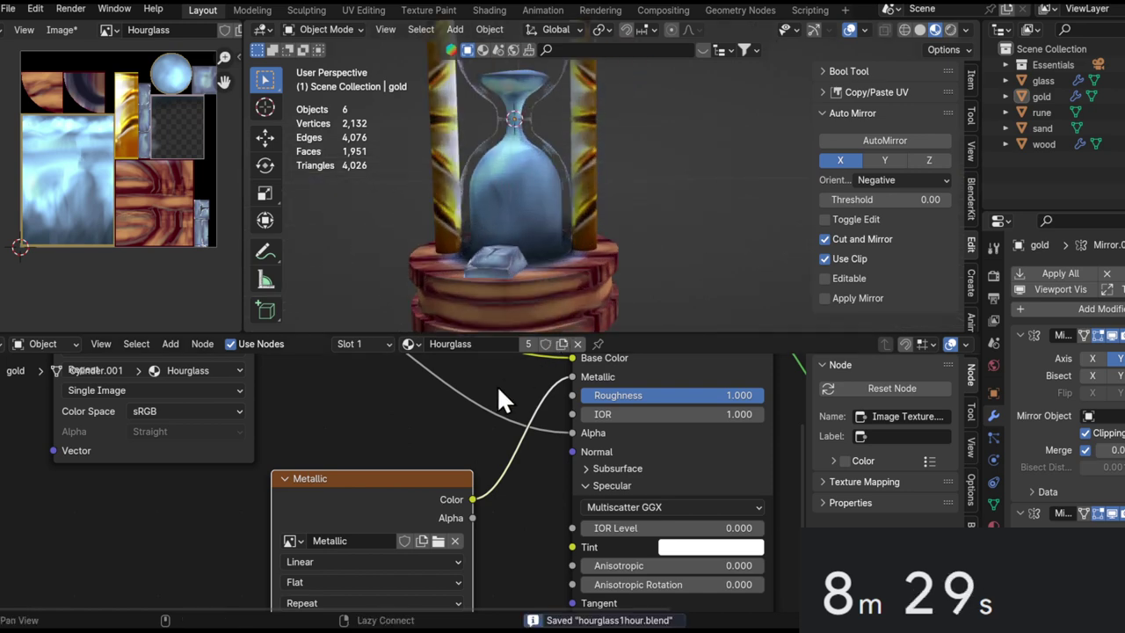
# Move the Hourglass image texture node farther from the shader node and save the project.
pyautogui.scroll(-5, 497, 400)
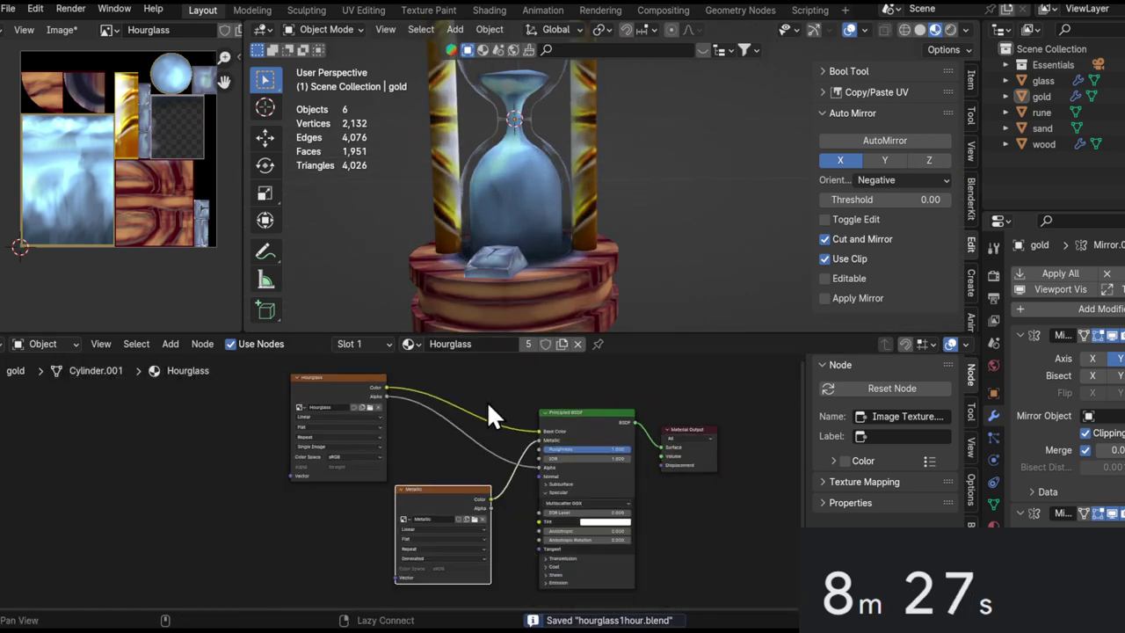
pyautogui.keyDown('alt'); pyautogui.moveTo(487, 400); pyautogui.dragTo(487, 411); pyautogui.keyUp('alt')
pyautogui.keyDown('alt'); pyautogui.keyDown('shift'); pyautogui.moveTo(520, 262); pyautogui.dragTo(564, 172); pyautogui.keyUp('shift'); pyautogui.keyUp('alt')
pyautogui.keyDown('alt'); pyautogui.moveTo(531, 256); pyautogui.dragTo(646, 141); pyautogui.keyUp('alt')
pyautogui.moveTo(647, 142); pyautogui.dragTo(541, 227, button='middle')
pyautogui.scroll(-4, 546, 214)
pyautogui.keyDown('shift'); pyautogui.moveTo(546, 180); pyautogui.dragTo(539, 269, button='middle'); pyautogui.keyUp('shift')
pyautogui.moveTo(450, 439); pyautogui.dragTo(484, 450, button='middle')
pyautogui.moveTo(372, 401); pyautogui.dragTo(215, 440)
pyautogui.hotkey('ctrl', 's')
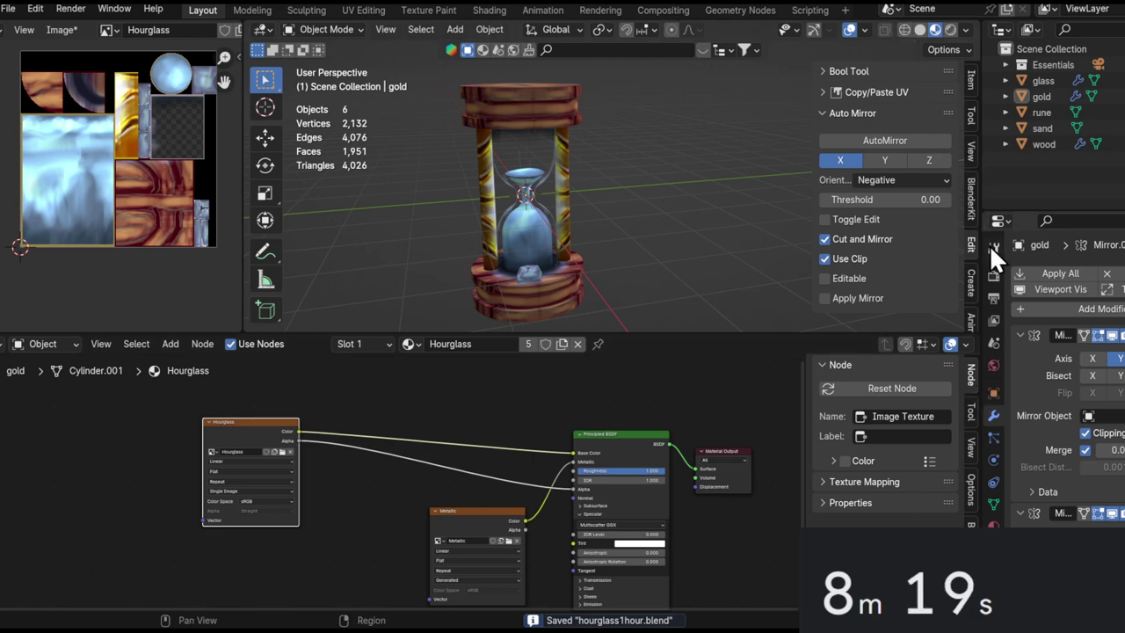
# Show the scene's render settings and switch the viewport to Rendered shading.
pyautogui.click(991, 273)
pyautogui.click(950, 29)
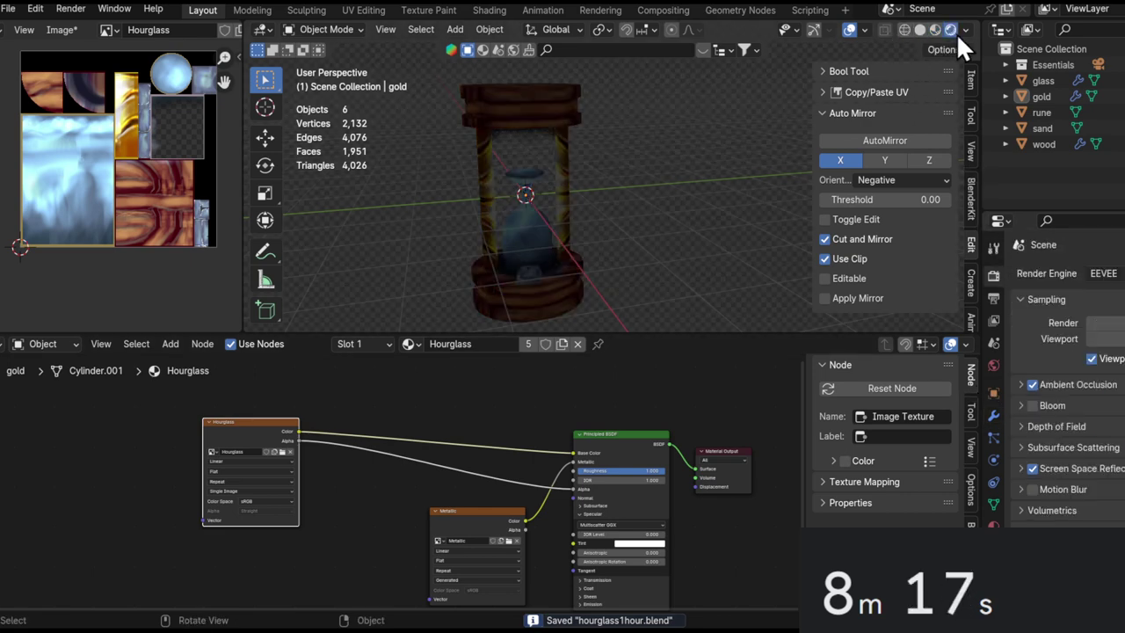
pyautogui.moveTo(674, 187); pyautogui.dragTo(600, 159, button='middle')
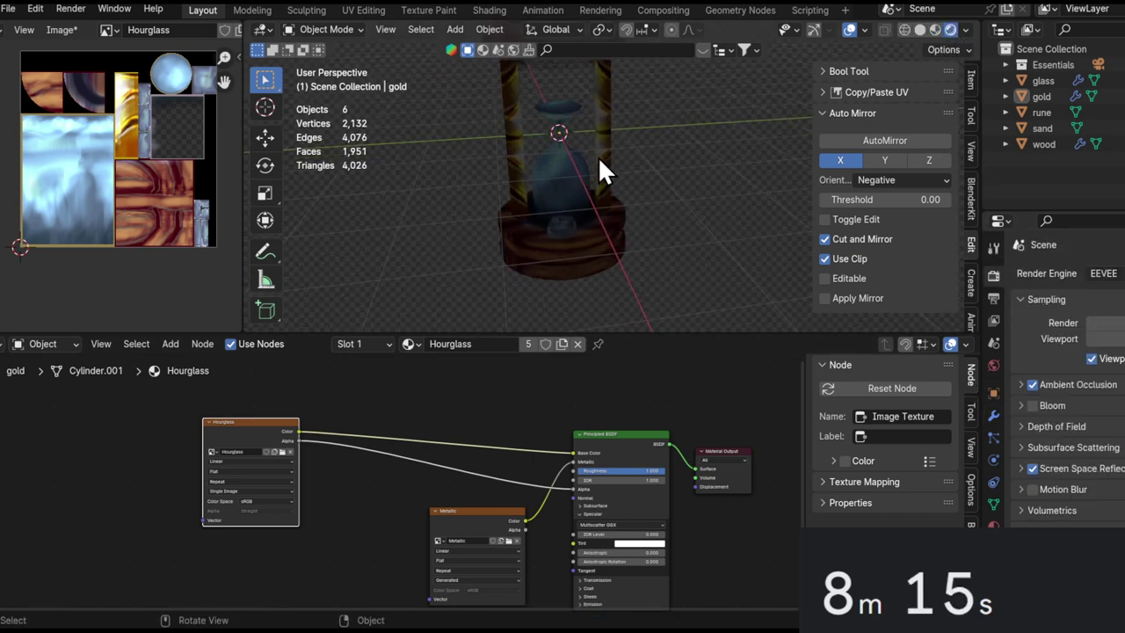
pyautogui.hotkey('shift', 'a')
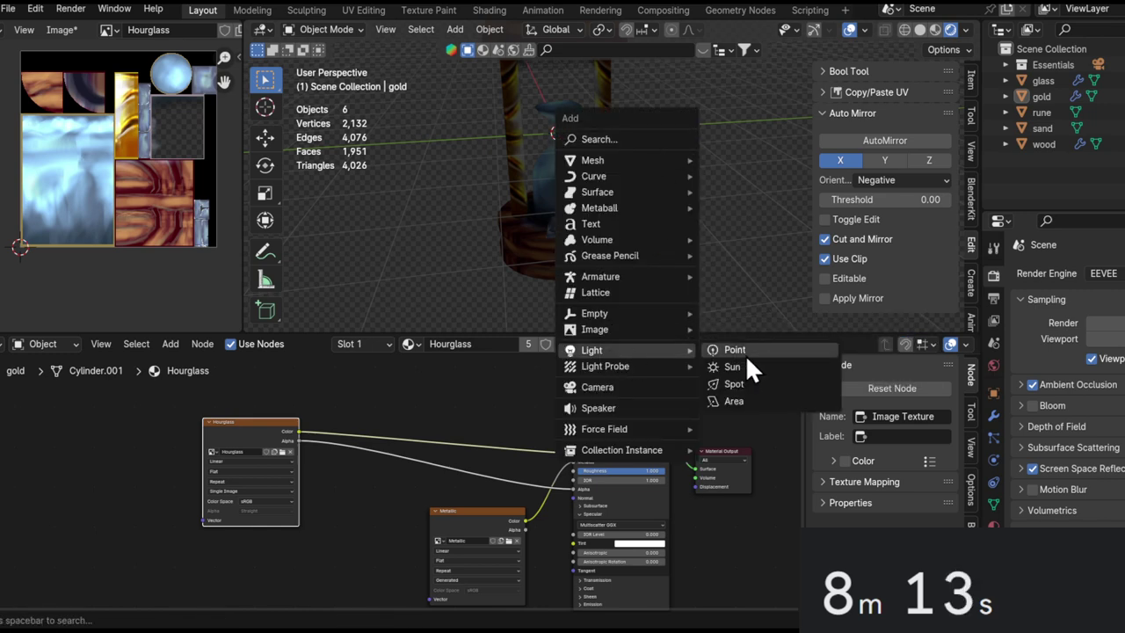
# Select the sand and move the Metallic texture node away from the Principled BSDF node.
pyautogui.click(573, 177)
pyautogui.click(573, 178)
pyautogui.scroll(3, 574, 567)
pyautogui.moveTo(574, 567); pyautogui.dragTo(522, 581, button='middle')
pyautogui.moveTo(538, 432); pyautogui.dragTo(434, 387)
pyautogui.keyDown('ctrl'); pyautogui.moveTo(592, 501); pyautogui.dragTo(590, 497, button='middle'); pyautogui.keyUp('ctrl')
pyautogui.moveTo(588, 504); pyautogui.dragTo(584, 448, button='middle')
# Expand the shader's Emission section and add an Image Texture node linked to the Emission Color input.
pyautogui.click(626, 512)
pyautogui.moveTo(612, 527); pyautogui.dragTo(527, 526)
pyautogui.write('im')
pyautogui.press('Return')
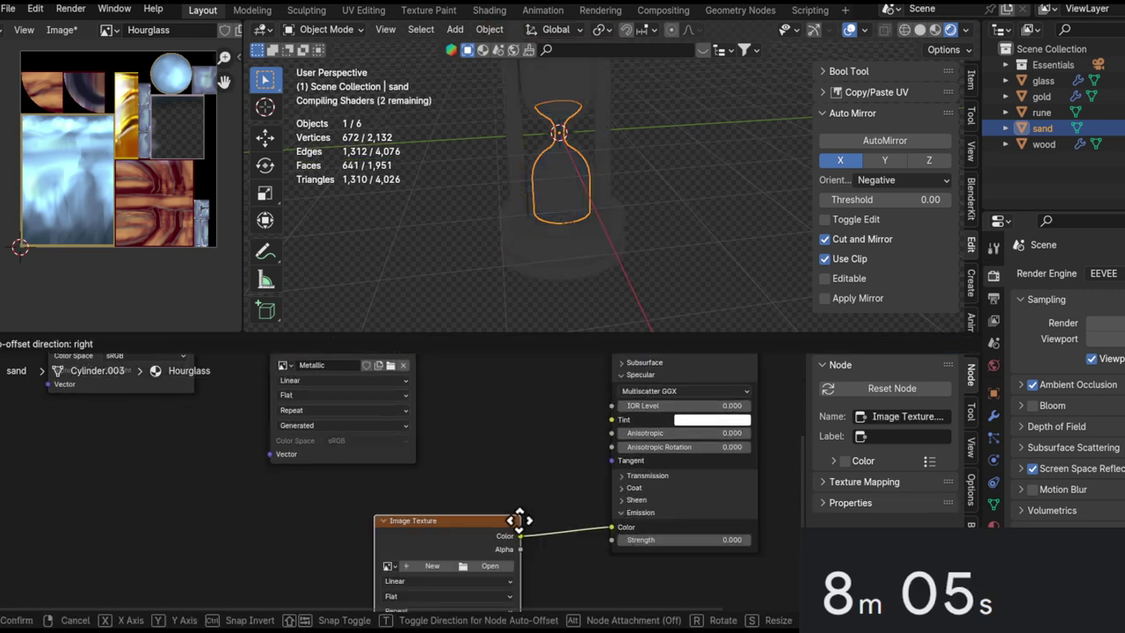
pyautogui.click(520, 520)
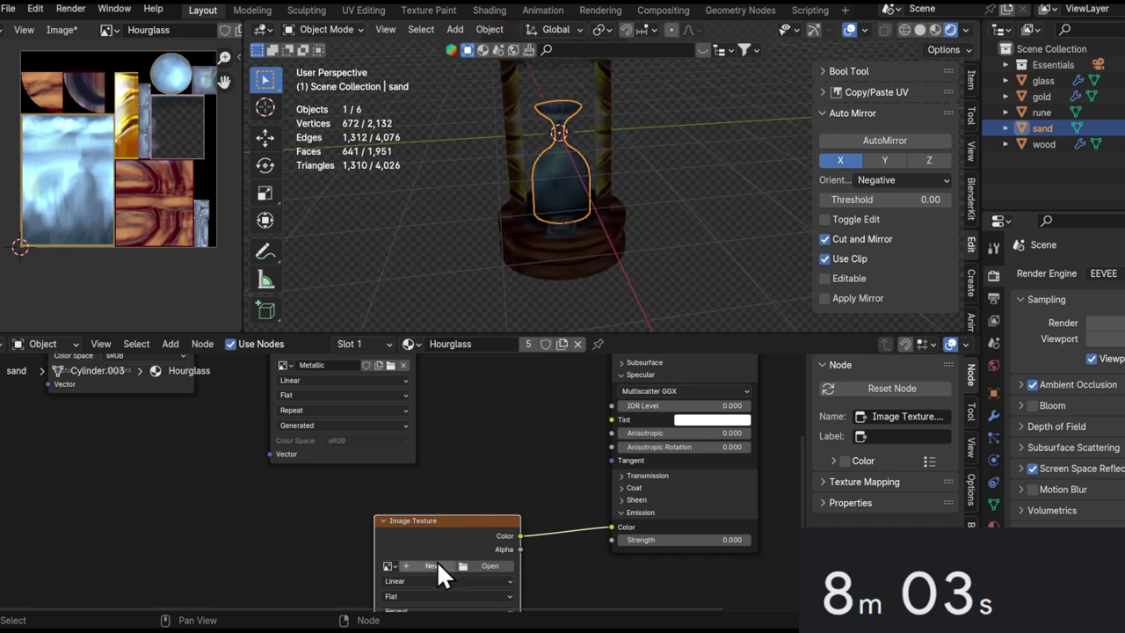
# Create a new 512 × 512 px image named Emission without alpha in that texture node.
pyautogui.click(432, 565)
pyautogui.write('Em')
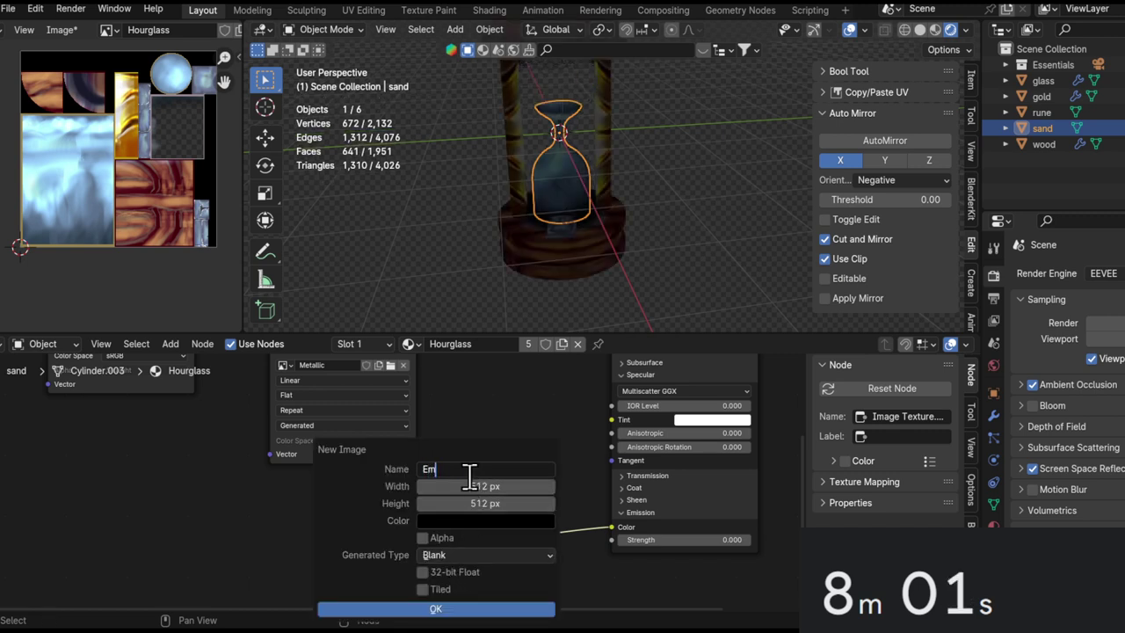
pyautogui.write('ission')
pyautogui.press('Return')
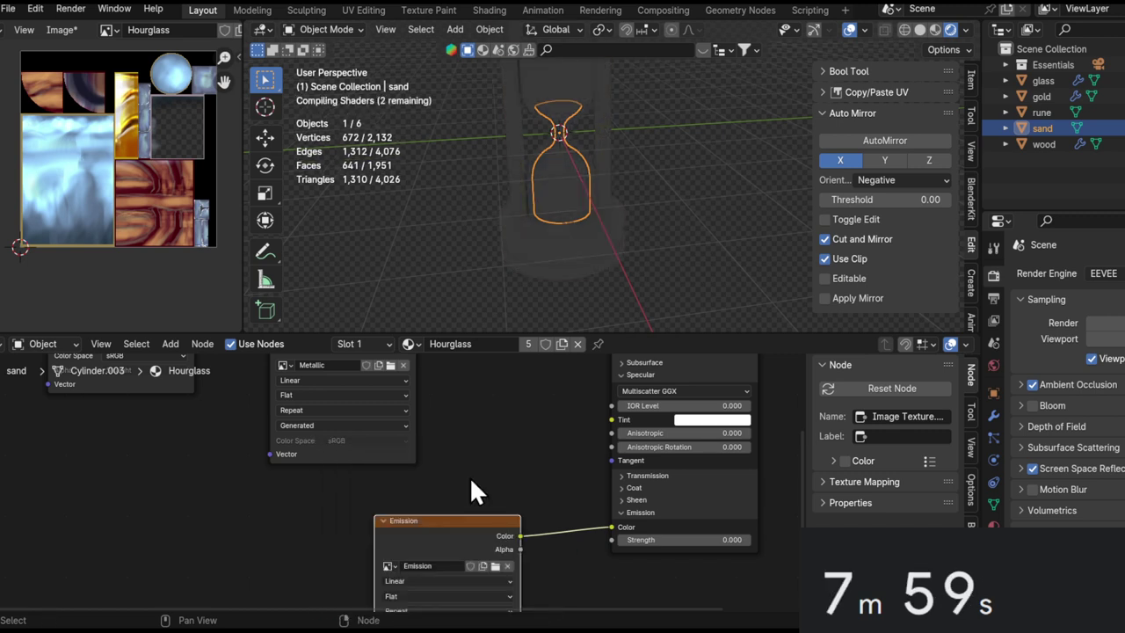
# Fill the sand with white on the Emission image in Texture Paint mode and return to Object Mode.
pyautogui.hotkey('ctrl', 'Tab')
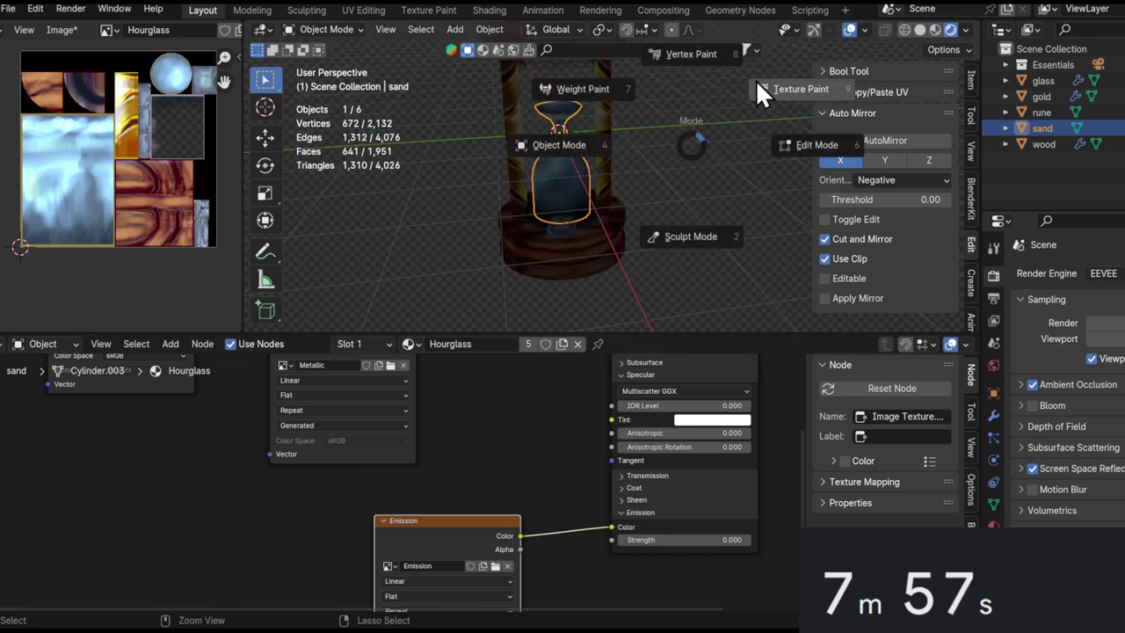
pyautogui.click(773, 86)
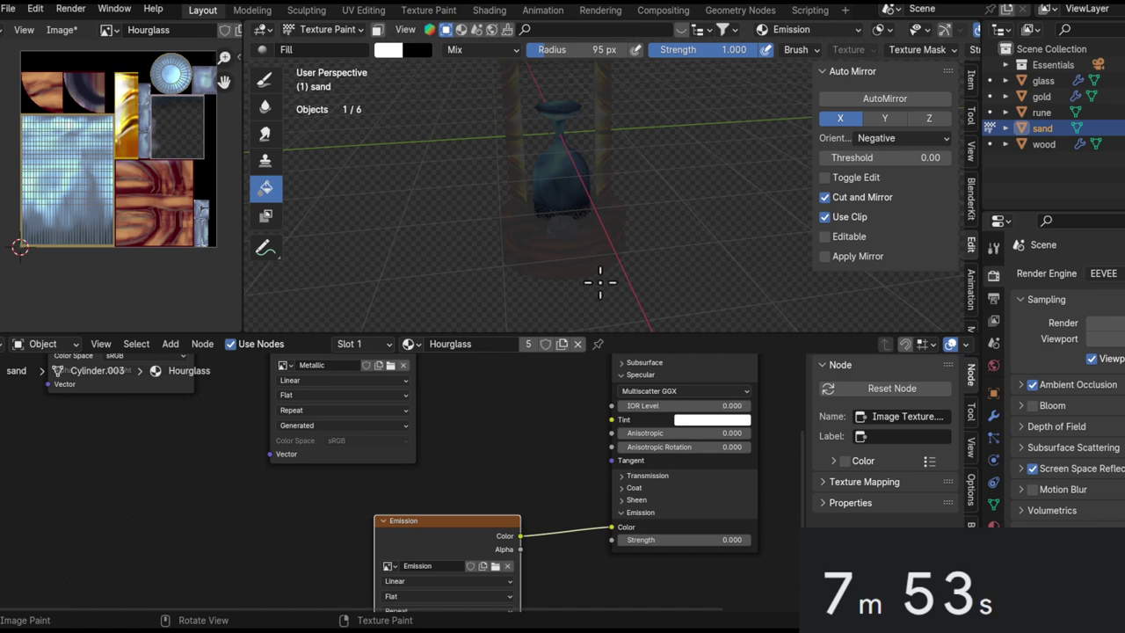
pyautogui.moveTo(445, 555); pyautogui.dragTo(467, 528, button='middle')
pyautogui.moveTo(585, 136); pyautogui.dragTo(636, 133, button='middle')
pyautogui.hotkey('ctrl', 'Tab')
pyautogui.click(419, 159)
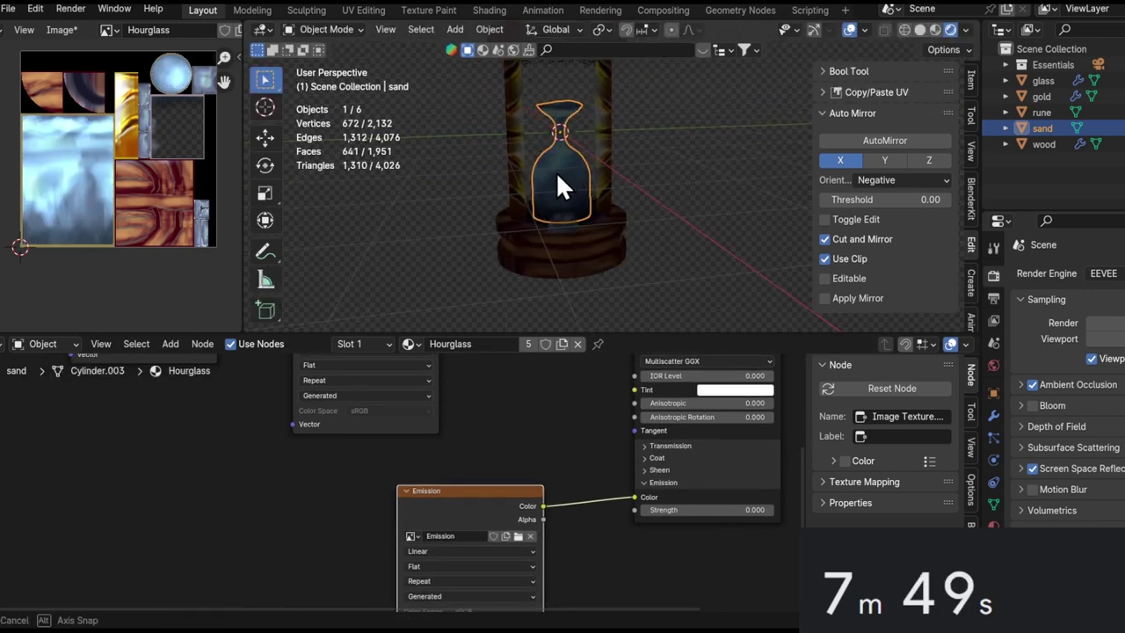
# Set the Principled BSDF's Emission Strength to 5 and save the file.
pyautogui.moveTo(700, 513); pyautogui.dragTo(735, 513)
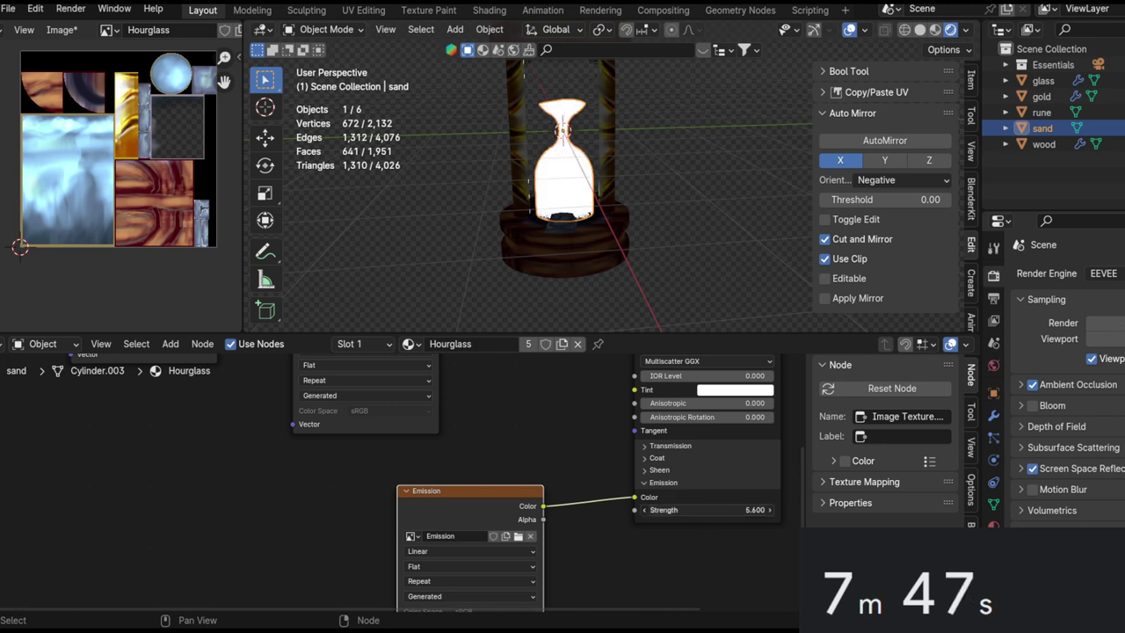
pyautogui.click(702, 510)
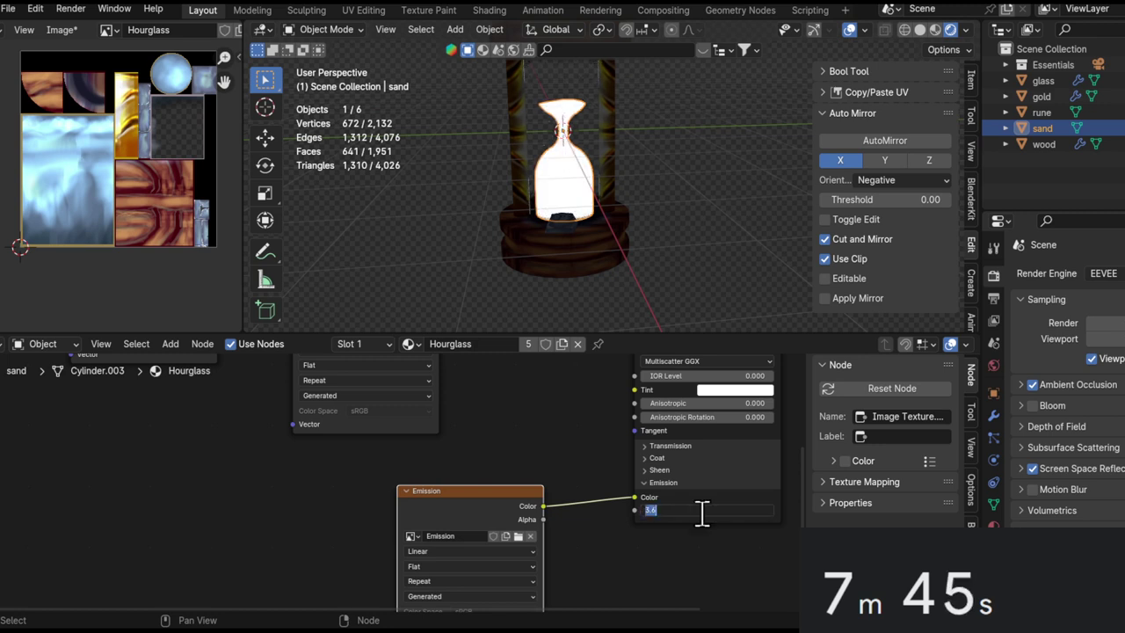
pyautogui.write('35')
pyautogui.hotkey('ctrl', 's')
# Combine the Hourglass and Emission texture colors in a new Mix node and link its result to the shader's Emission Color input.
pyautogui.scroll(-3, 567, 466)
pyautogui.press('g')
pyautogui.click(261, 536)
pyautogui.moveTo(344, 521); pyautogui.dragTo(354, 488, button='middle')
pyautogui.keyDown('ctrl'); pyautogui.keyDown('shift'); pyautogui.moveTo(379, 380); pyautogui.dragTo(348, 501, button='right'); pyautogui.keyUp('shift'); pyautogui.keyUp('ctrl')
pyautogui.press('g')
pyautogui.click(484, 580)
pyautogui.moveTo(516, 506); pyautogui.dragTo(546, 499)
pyautogui.scroll(3, 555, 514)
pyautogui.scroll(3, 555, 510)
pyautogui.moveTo(555, 510); pyautogui.dragTo(422, 508, button='middle')
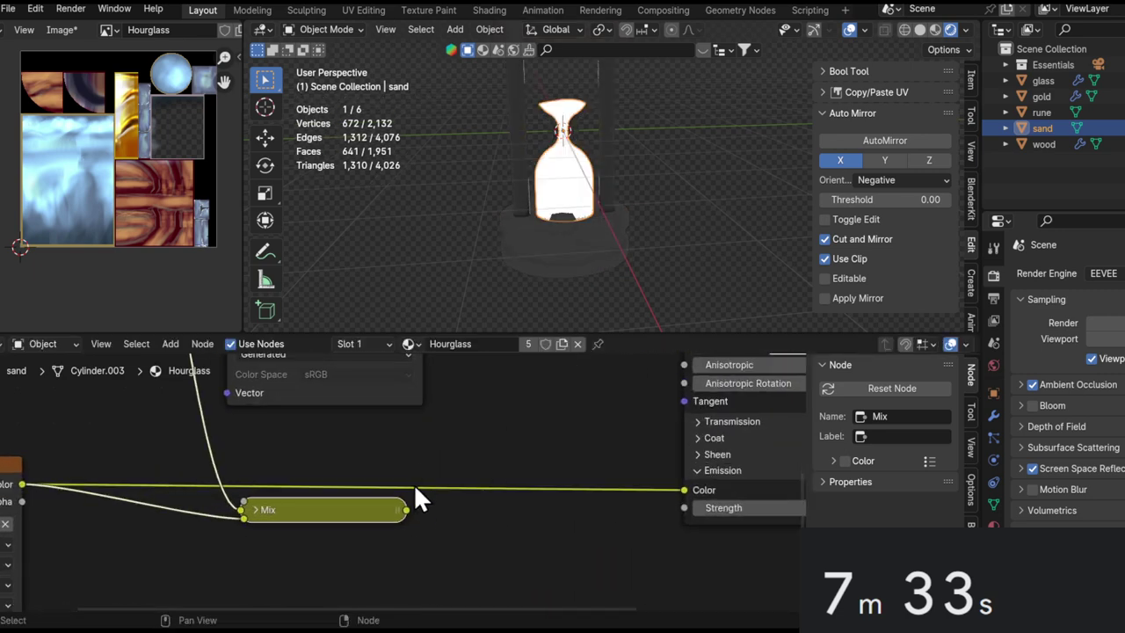
pyautogui.moveTo(407, 511); pyautogui.dragTo(671, 490)
# Link the Hourglass texture's Color output back to the Principled BSDF's Base Color input.
pyautogui.moveTo(671, 490); pyautogui.dragTo(543, 398, button='middle')
pyautogui.scroll(-4, 533, 401)
pyautogui.moveTo(500, 453); pyautogui.dragTo(497, 439, button='middle')
pyautogui.scroll(2, 213, 395)
pyautogui.moveTo(214, 396); pyautogui.dragTo(221, 431, button='middle')
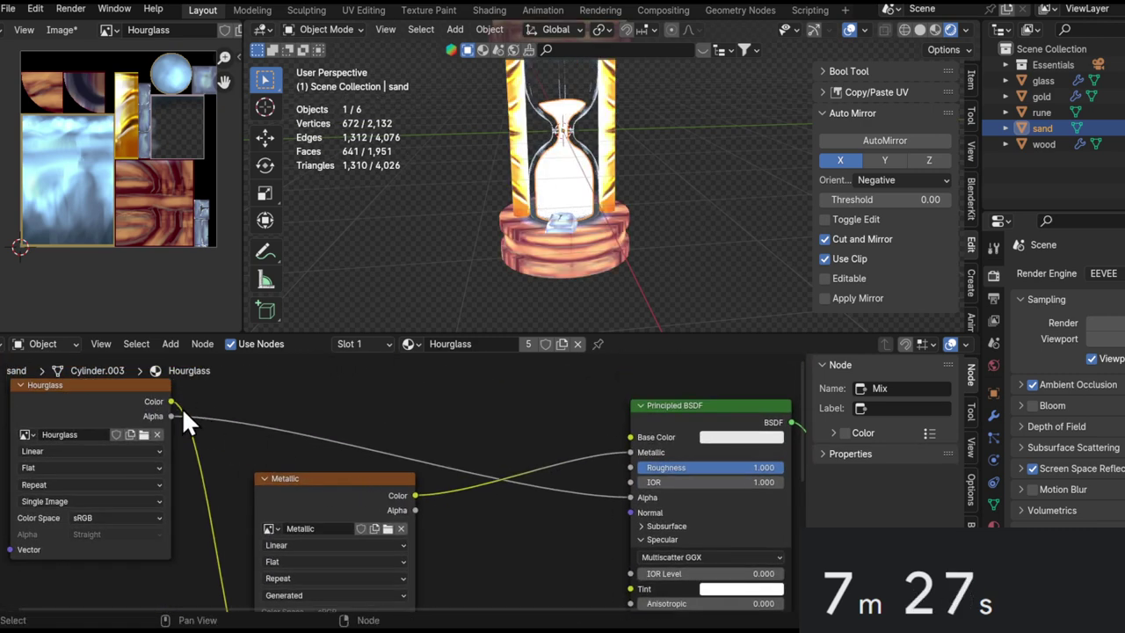
pyautogui.moveTo(175, 401); pyautogui.dragTo(624, 438)
# Expand the Mix node, preview its result on the model and move the node higher in the graph.
pyautogui.moveTo(541, 452); pyautogui.dragTo(518, 513, button='middle')
pyautogui.moveTo(434, 438); pyautogui.dragTo(589, 455, button='middle')
pyautogui.scroll(4, 528, 466)
pyautogui.moveTo(506, 472); pyautogui.dragTo(595, 463, button='middle')
pyautogui.click(410, 459)
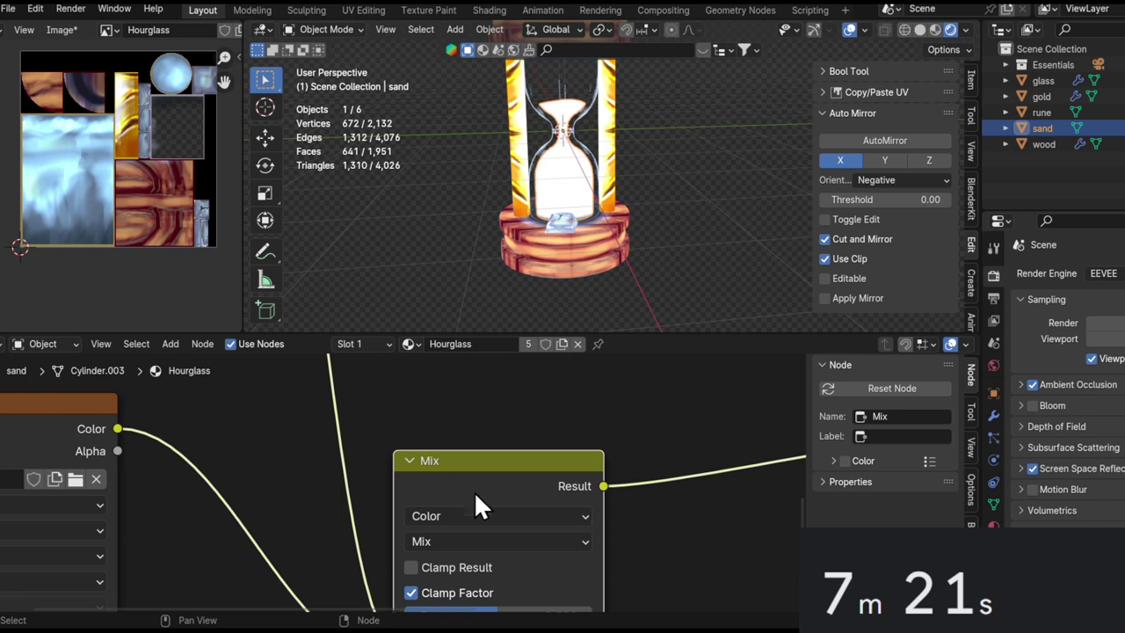
pyautogui.moveTo(527, 478); pyautogui.dragTo(528, 462, button='middle')
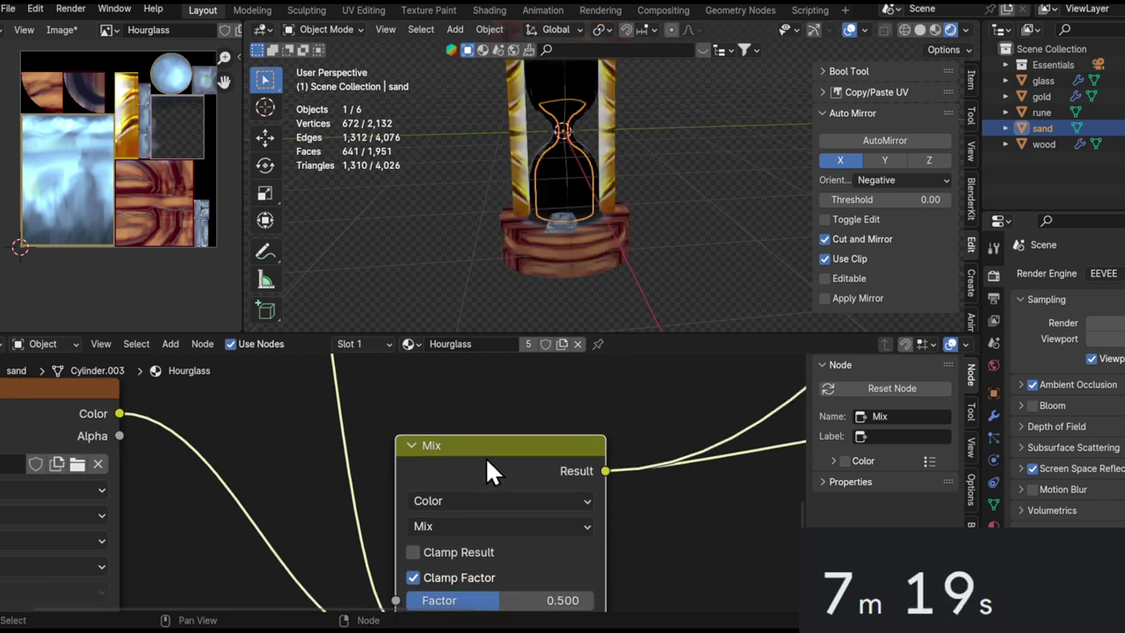
pyautogui.moveTo(485, 456); pyautogui.dragTo(516, 376)
pyautogui.moveTo(517, 517); pyautogui.dragTo(550, 516)
pyautogui.hotkey('ctrl', 'z')
# Set the Mix node's blending mode to Multiply.
pyautogui.moveTo(329, 493); pyautogui.dragTo(553, 487, button='middle')
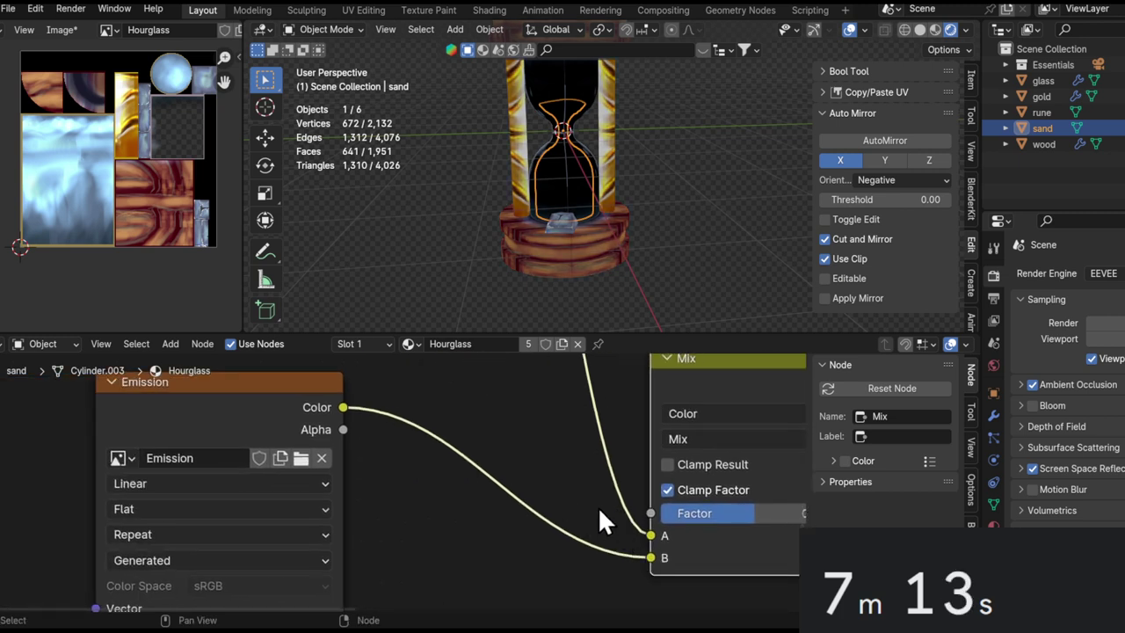
pyautogui.moveTo(586, 504); pyautogui.dragTo(572, 504, button='middle')
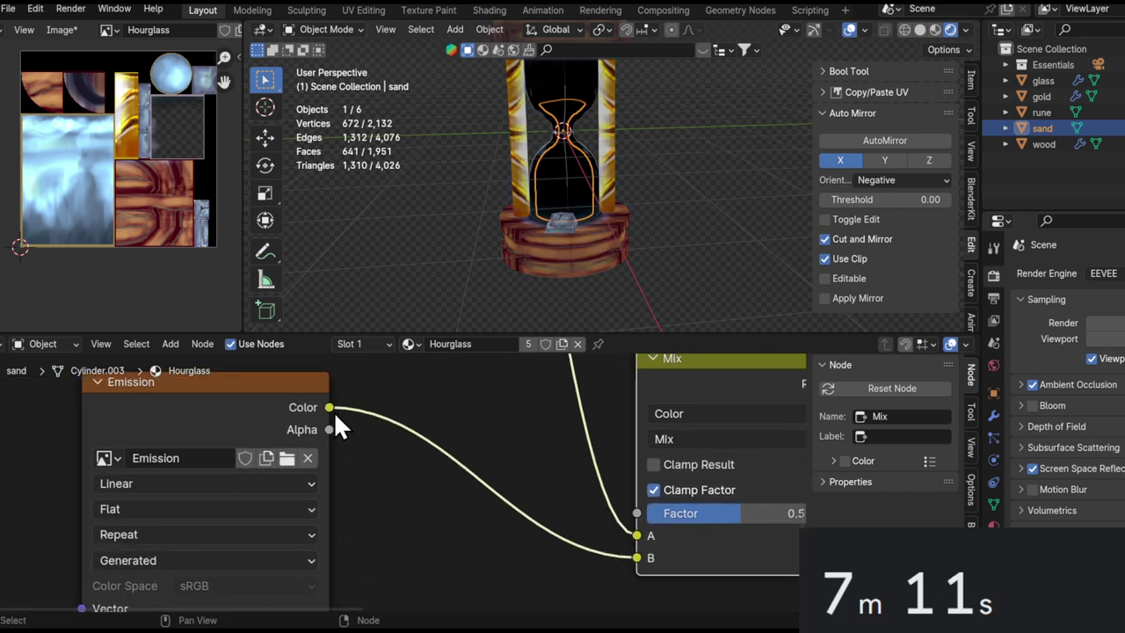
pyautogui.click(683, 439)
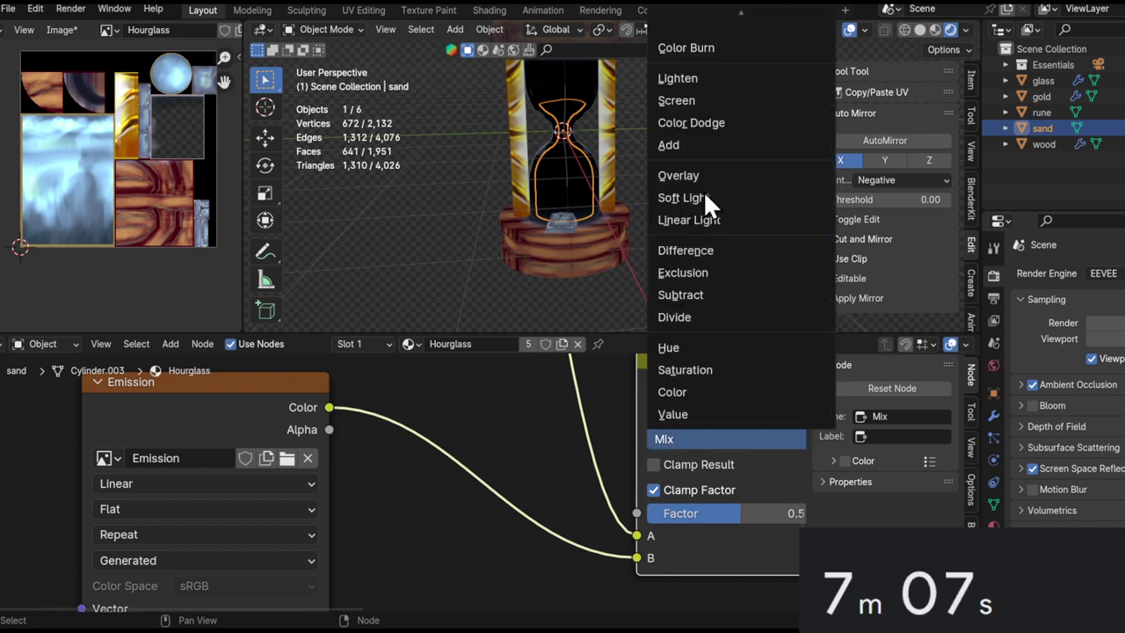
pyautogui.click(706, 196)
pyautogui.click(679, 437)
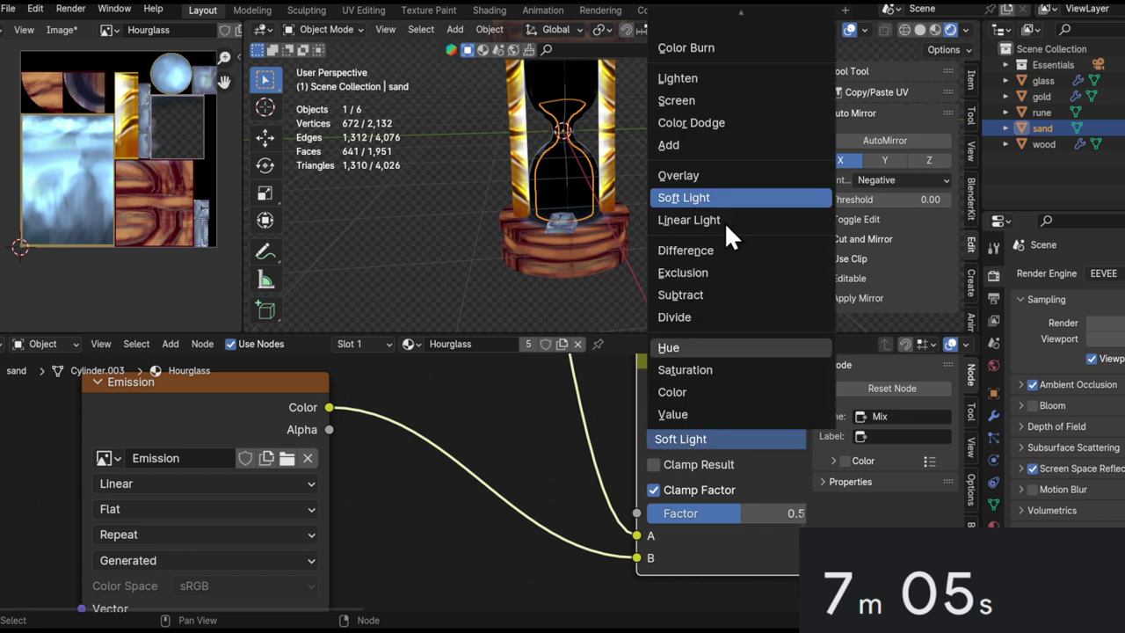
pyautogui.scroll(-1, 736, 95)
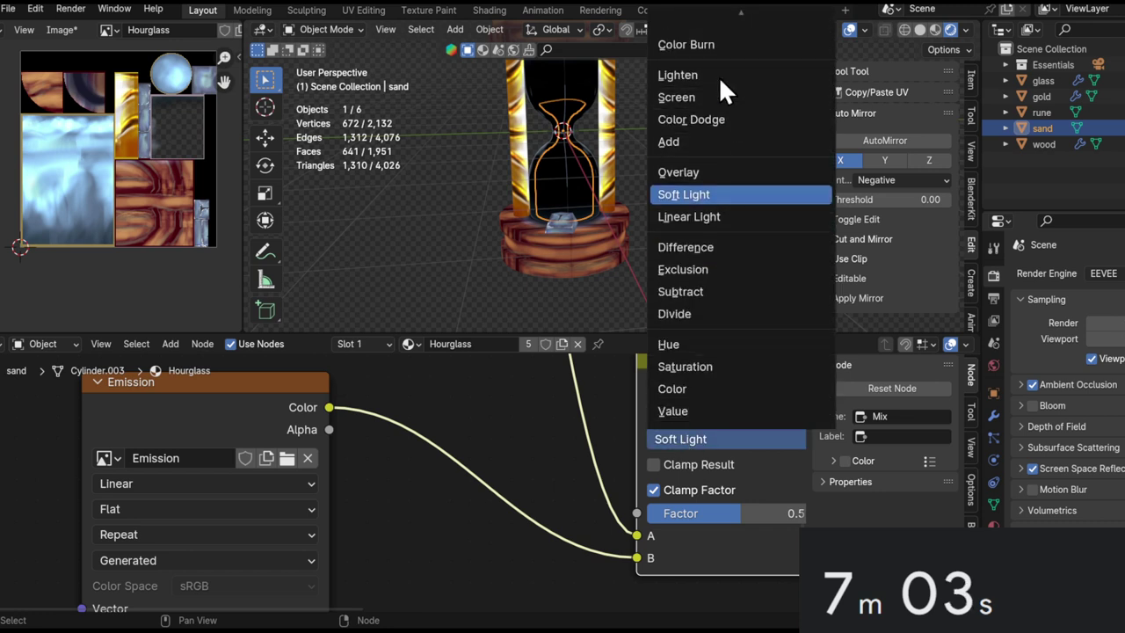
pyautogui.scroll(2, 744, 272)
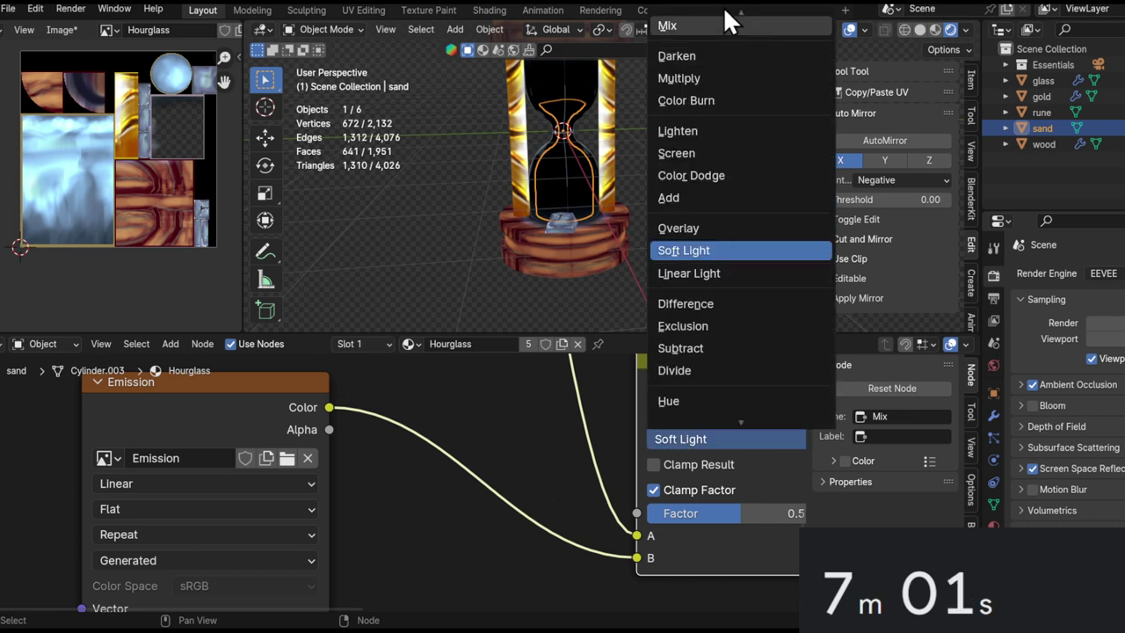
pyautogui.click(714, 102)
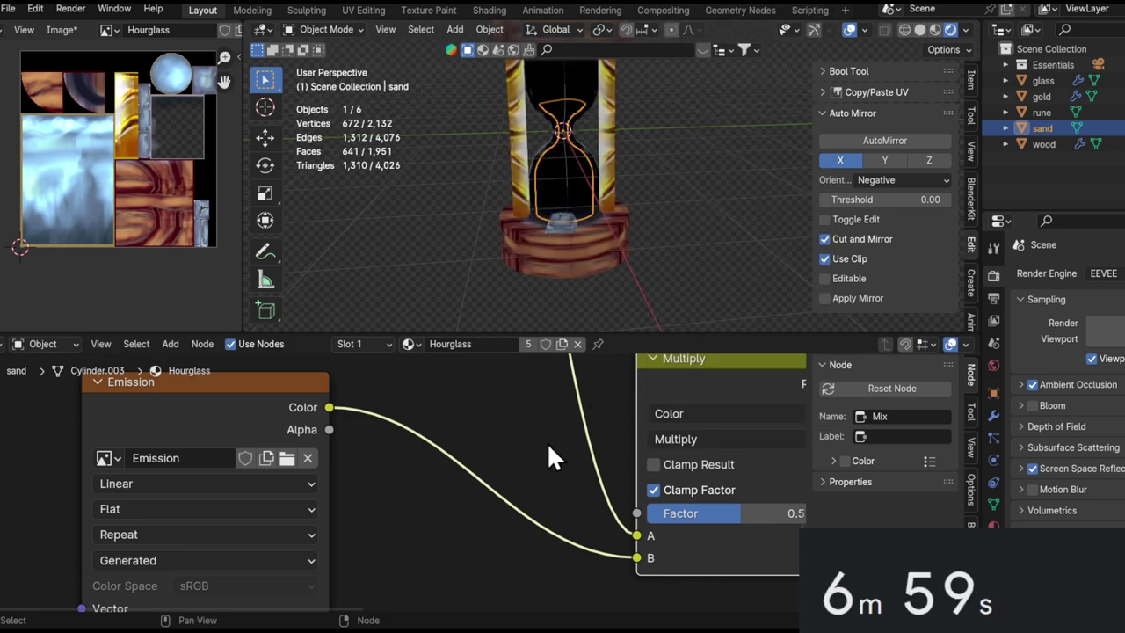
# Try a Factor of 0 on the Multiply node and the Emission color linked to its Factor input, and undo the link.
pyautogui.moveTo(598, 514); pyautogui.dragTo(569, 516, button='middle')
pyautogui.moveTo(652, 519); pyautogui.dragTo(747, 519)
pyautogui.moveTo(654, 514); pyautogui.dragTo(615, 514)
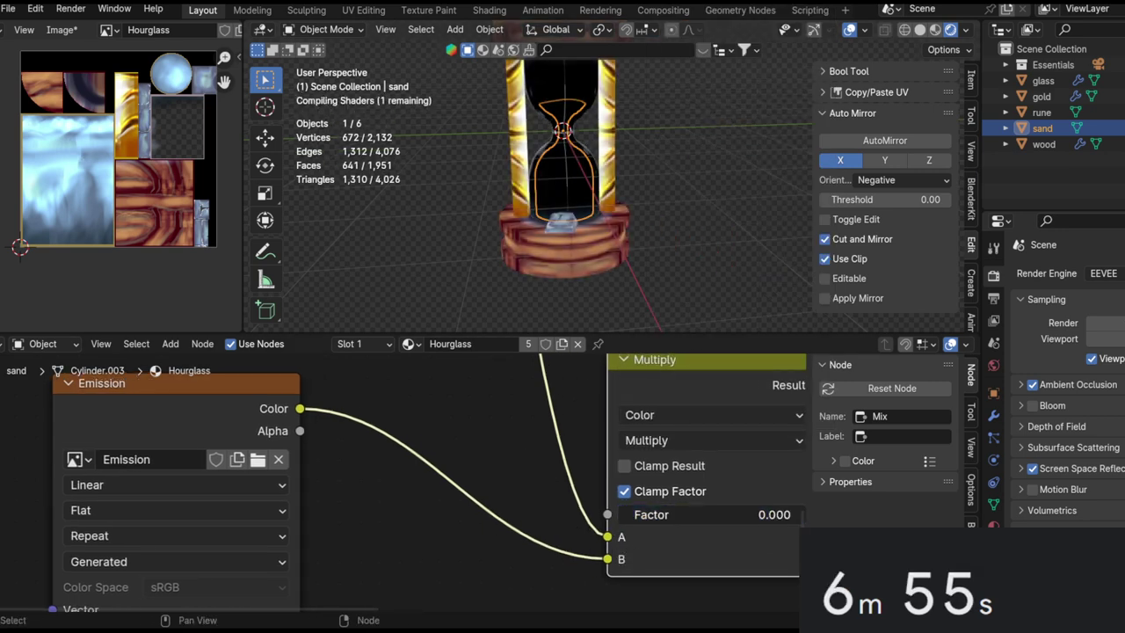
pyautogui.moveTo(609, 556); pyautogui.dragTo(609, 515)
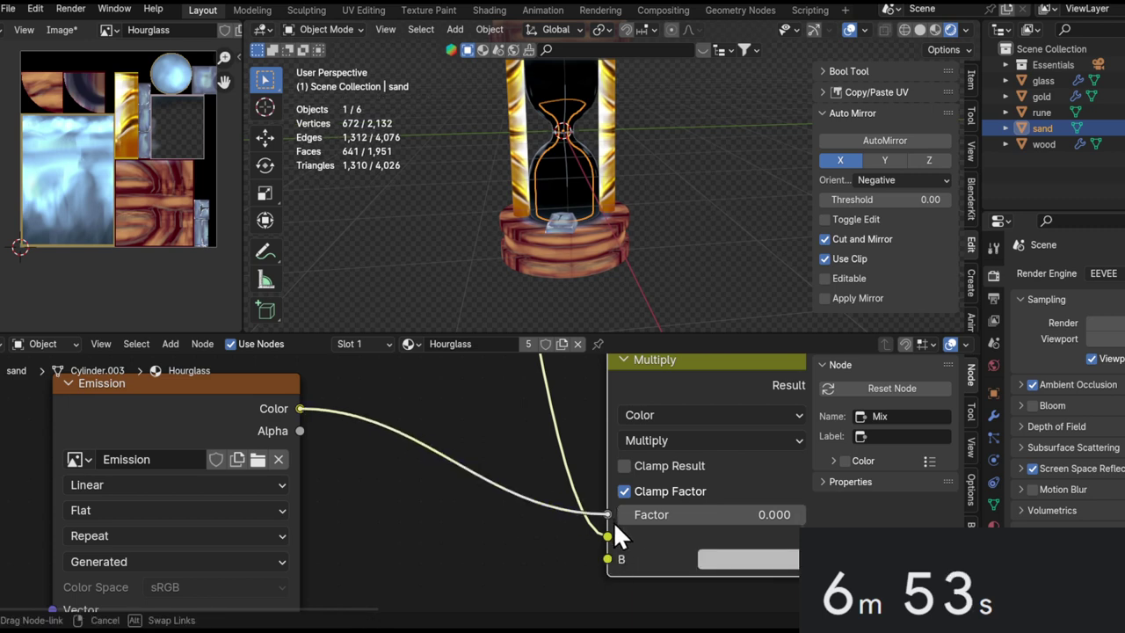
pyautogui.moveTo(561, 541); pyautogui.dragTo(458, 494, button='middle')
pyautogui.scroll(-1, 443, 489)
pyautogui.hotkey('ctrl', 'z')
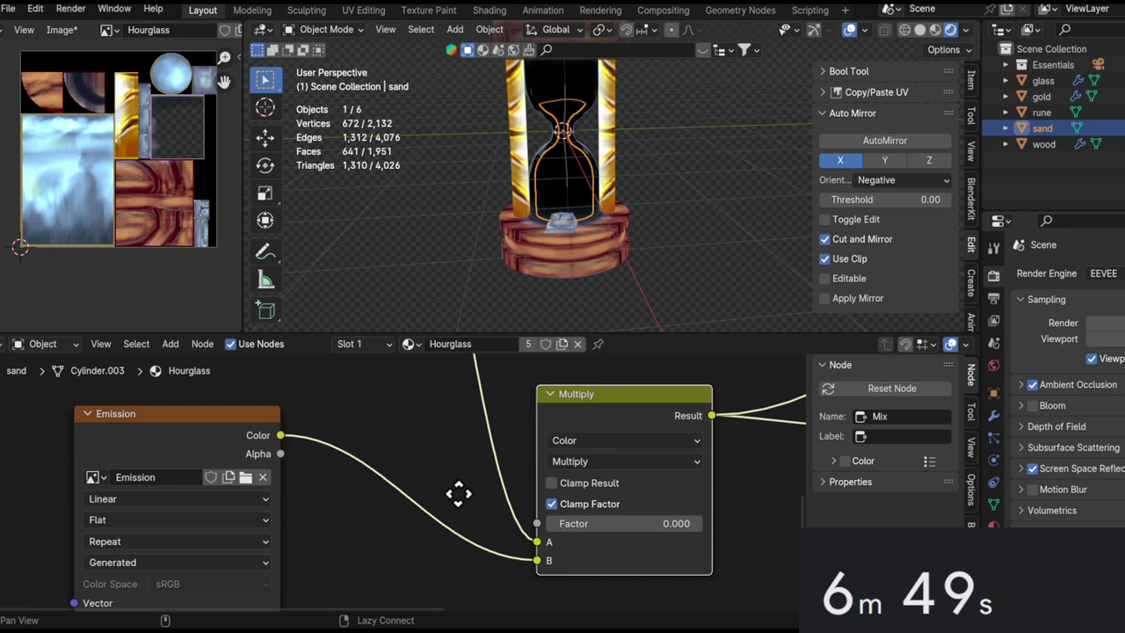
# Move the Emission texture node closer to the Multiply node.
pyautogui.moveTo(184, 445); pyautogui.dragTo(302, 478)
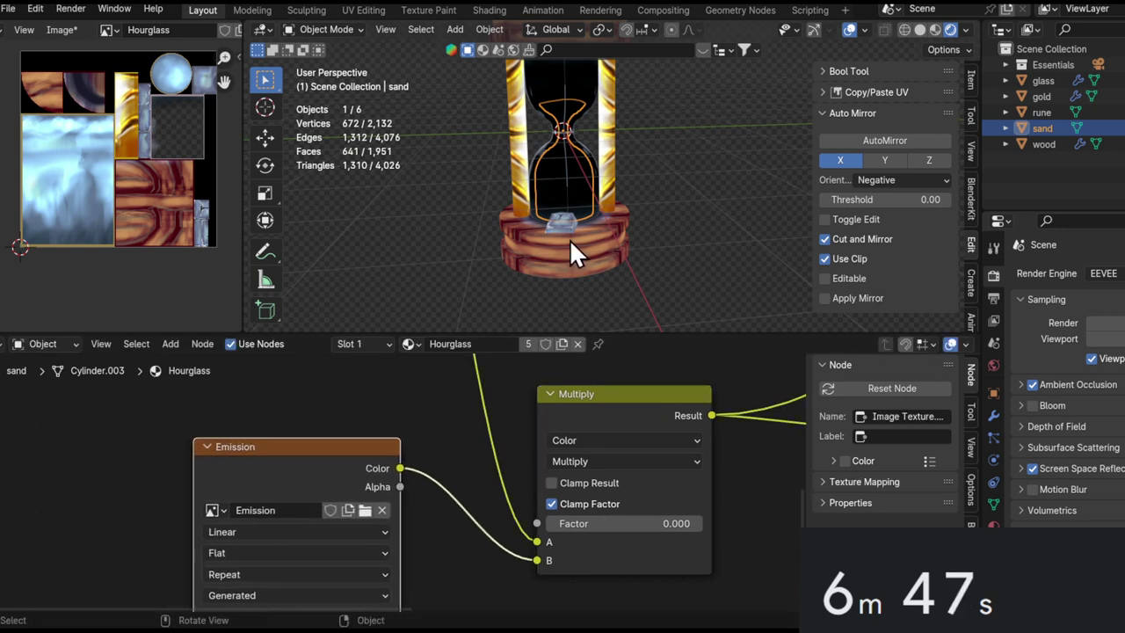
pyautogui.hotkey('ctrl', 'Tab')
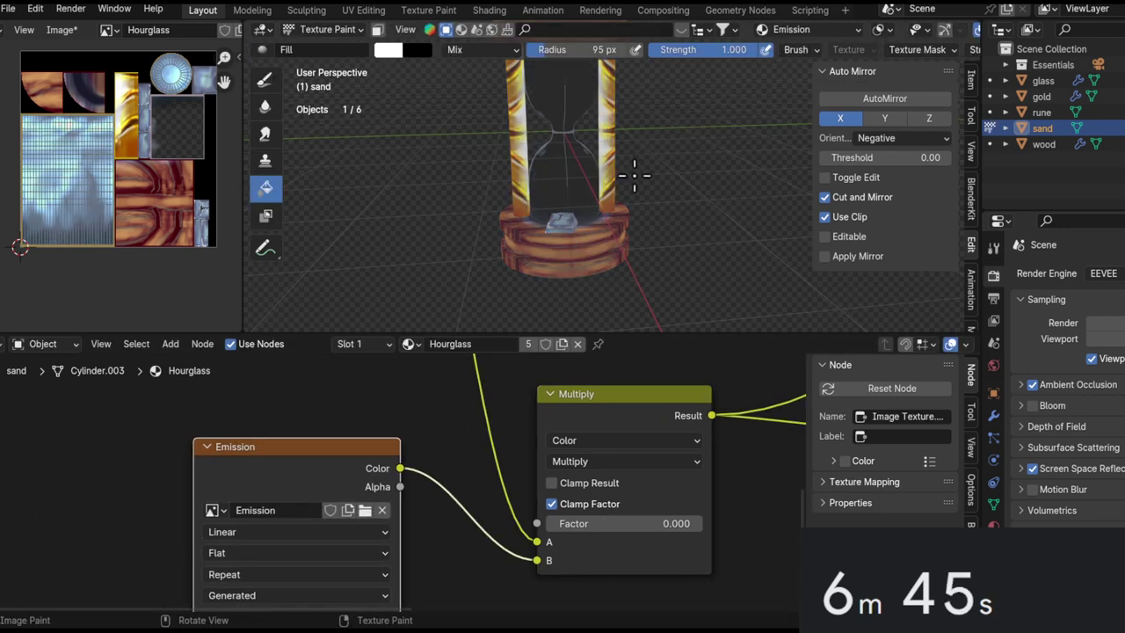
pyautogui.hotkey('ctrl', 'Tab')
pyautogui.click(443, 174)
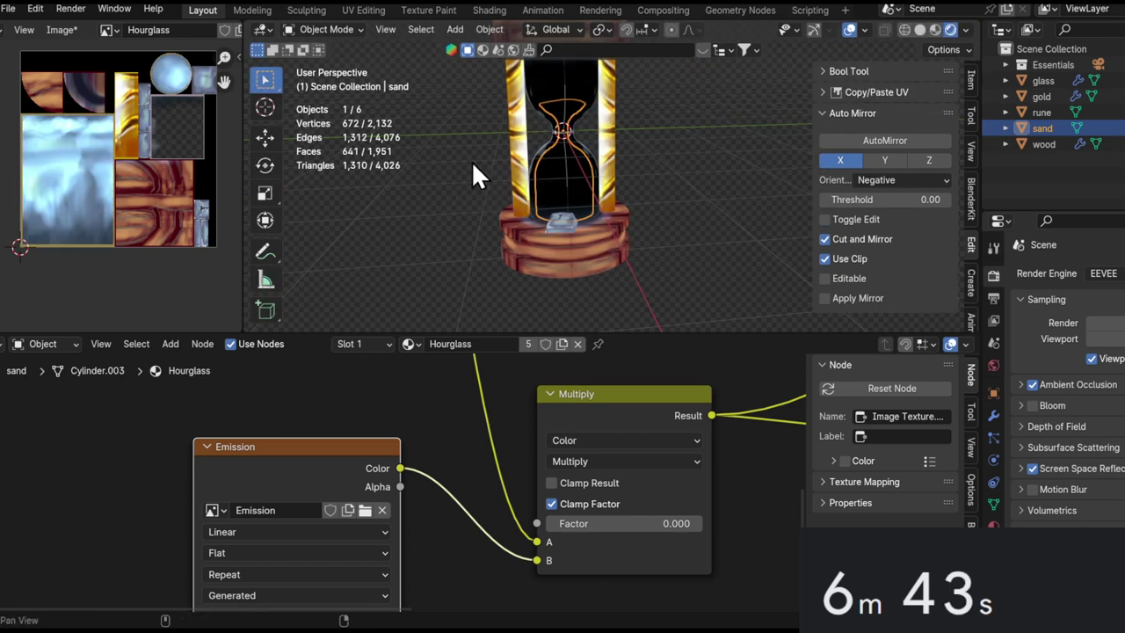
pyautogui.click(108, 30)
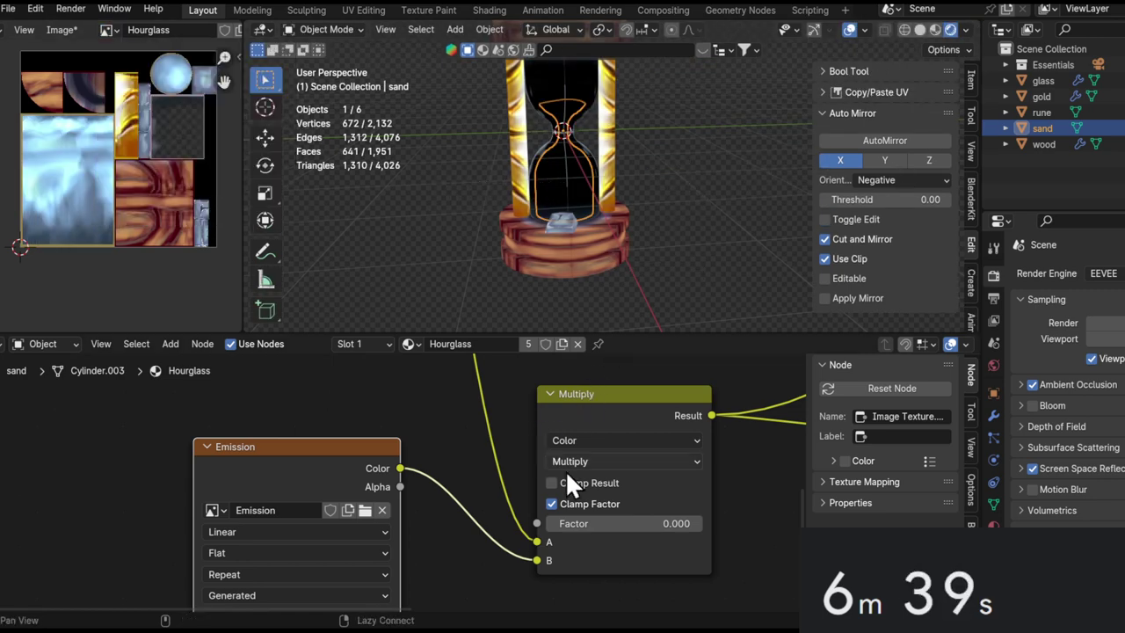
# Swap the Multiply node's inputs so Emission feeds A and Hourglass feeds B, with the Factor at about 0.56.
pyautogui.moveTo(587, 534)
pyautogui.mouseDown()
pyautogui.moveTo(743, 533)
pyautogui.moveTo(680, 533)
pyautogui.mouseUp()
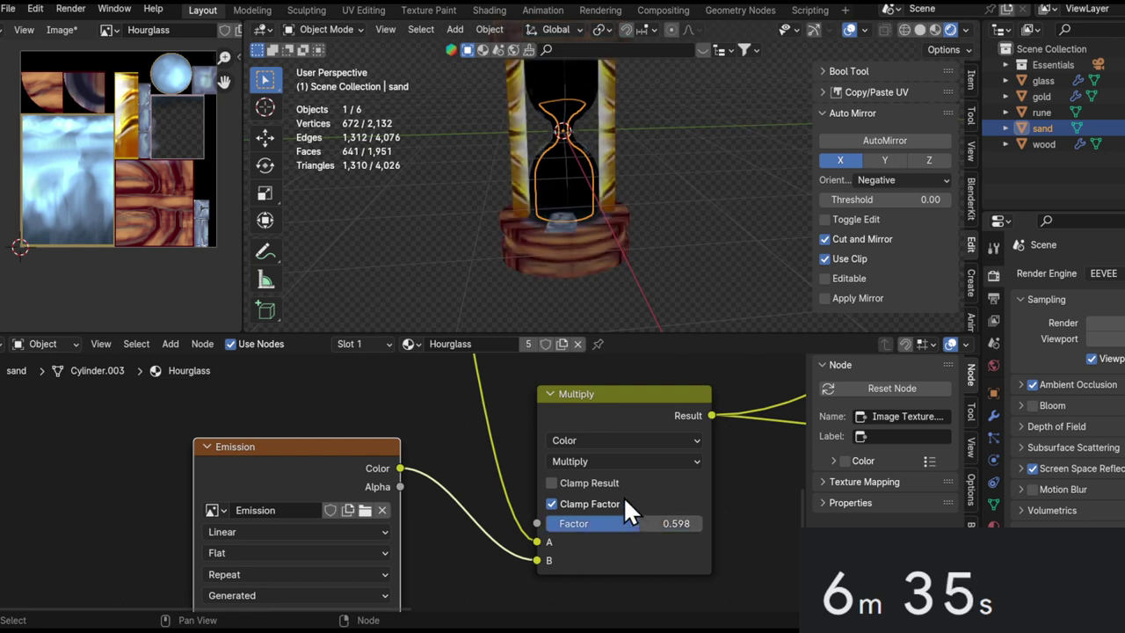
pyautogui.moveTo(509, 533); pyautogui.dragTo(465, 542, button='middle')
pyautogui.moveTo(492, 551); pyautogui.dragTo(493, 569)
pyautogui.moveTo(358, 477); pyautogui.dragTo(492, 550)
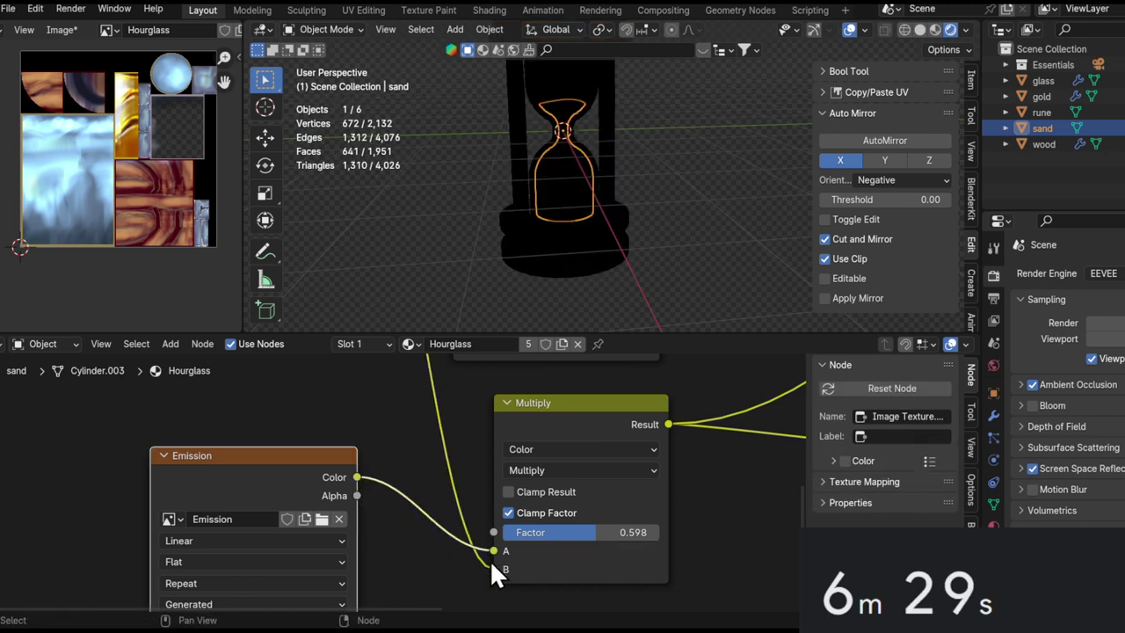
pyautogui.moveTo(584, 531)
pyautogui.mouseDown()
pyautogui.moveTo(650, 532)
pyautogui.moveTo(490, 531)
pyautogui.moveTo(626, 532)
pyautogui.moveTo(590, 532)
pyautogui.mouseUp()
# Move the sand horizontally out of the hourglass so it stands beside the frame.
pyautogui.moveTo(636, 419); pyautogui.dragTo(506, 453, button='middle')
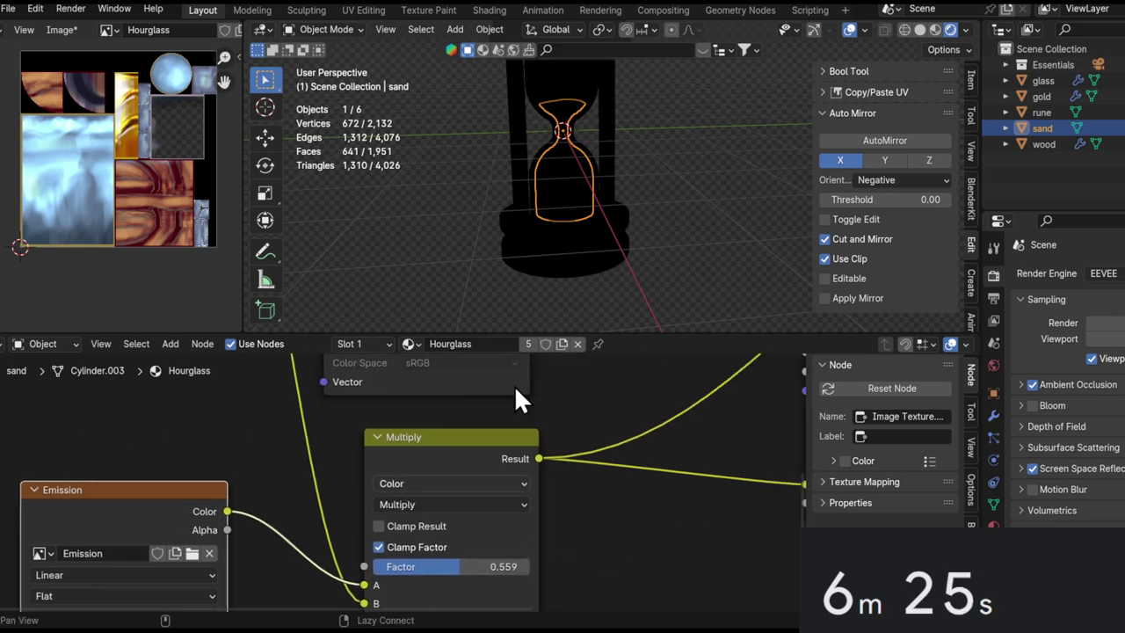
pyautogui.press('g')
pyautogui.rightClick(717, 174)
pyautogui.moveTo(717, 174); pyautogui.dragTo(600, 270, button='middle')
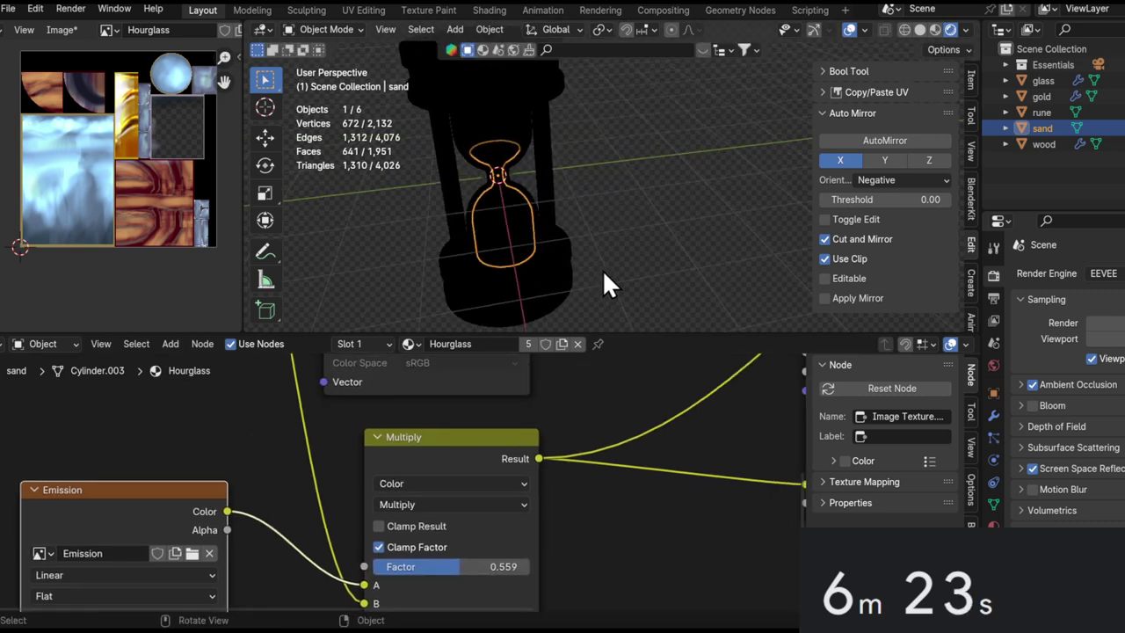
pyautogui.press('g')
pyautogui.hotkey('shift', 'z')
pyautogui.click(775, 252)
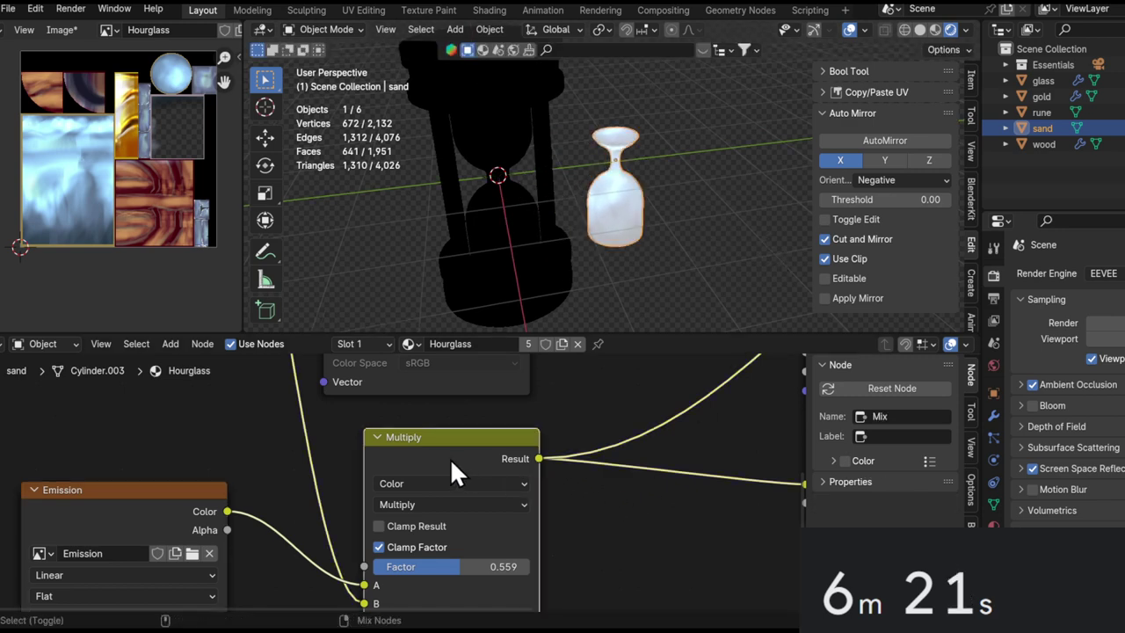
# Set the Multiply node's Factor to 1.
pyautogui.moveTo(610, 480); pyautogui.dragTo(407, 450, button='middle')
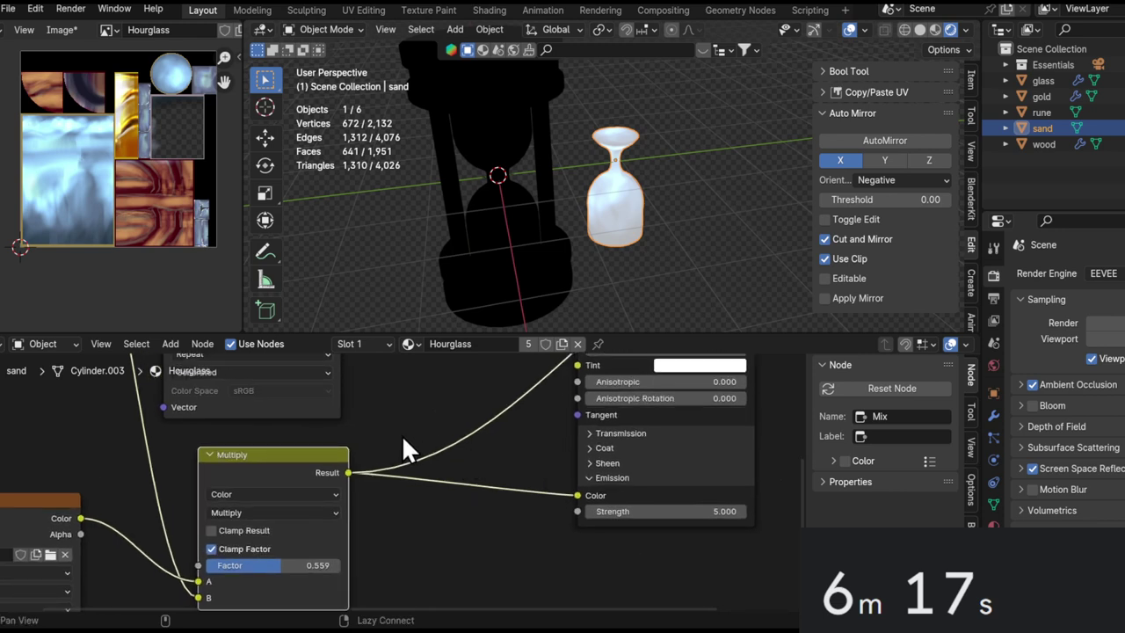
pyautogui.moveTo(553, 205); pyautogui.dragTo(618, 155, button='middle')
pyautogui.moveTo(367, 478); pyautogui.dragTo(589, 409, button='middle')
pyautogui.moveTo(513, 534); pyautogui.dragTo(575, 532)
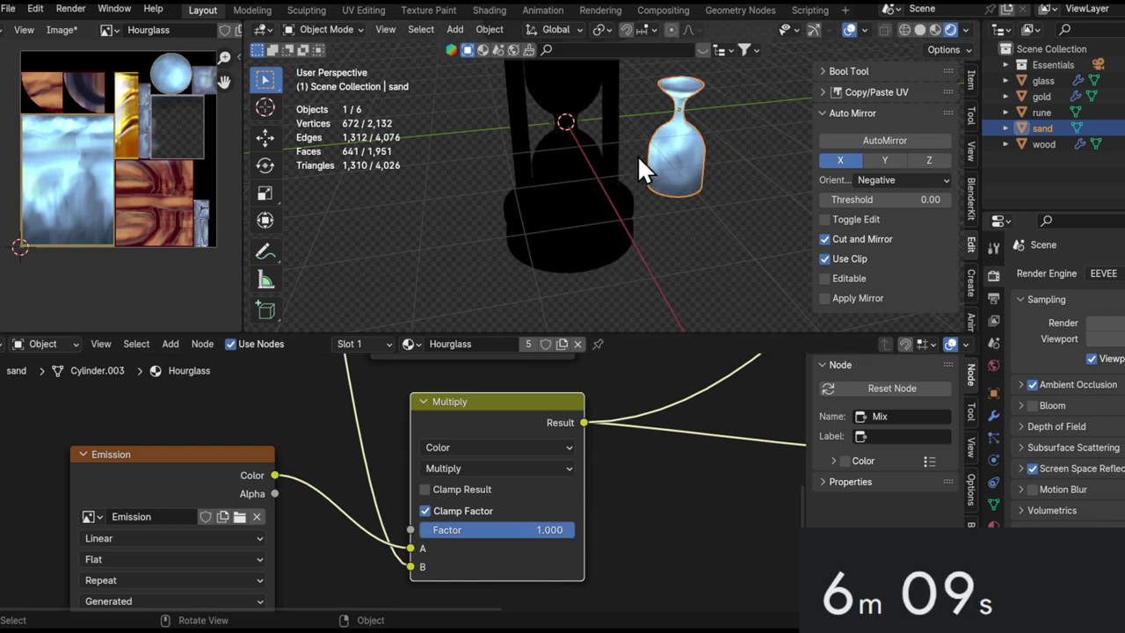
# Clear the sand's location to put it back inside the hourglass and save the file.
pyautogui.hotkey('alt', 'g')
pyautogui.moveTo(641, 142); pyautogui.dragTo(577, 225, button='middle')
pyautogui.hotkey('ctrl', 's')
# Connect the Principled BSDF back to the material output and view the shaded hourglass up close.
pyautogui.moveTo(620, 455); pyautogui.dragTo(407, 511, button='middle')
pyautogui.keyDown('ctrl'); pyautogui.keyDown('shift'); pyautogui.click(631, 473); pyautogui.keyUp('shift'); pyautogui.keyUp('ctrl')
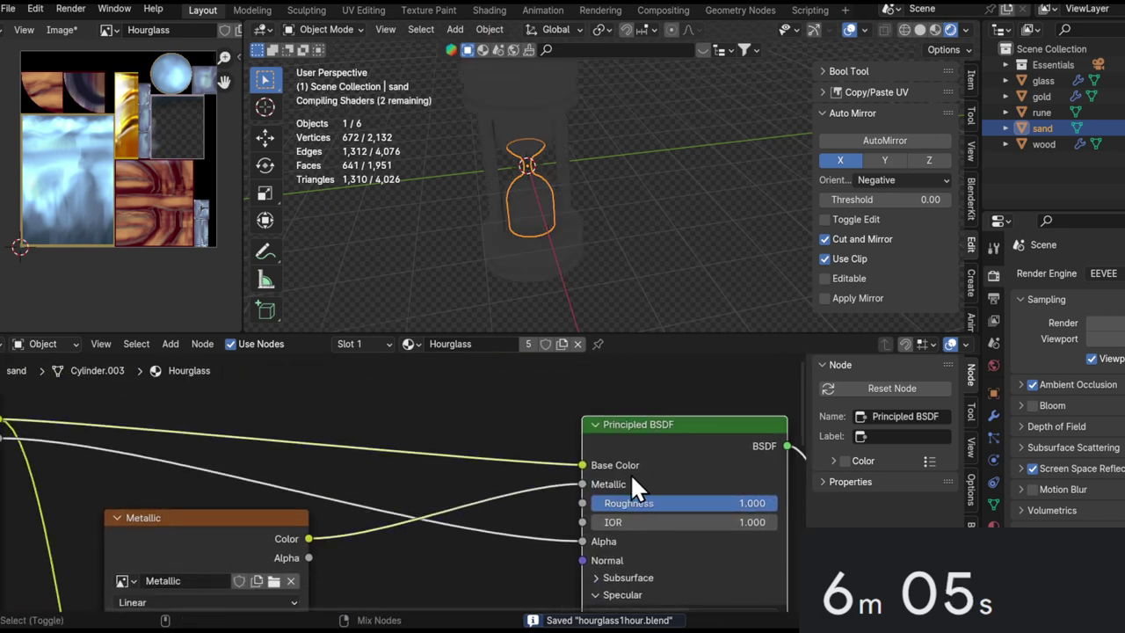
pyautogui.scroll(3, 560, 132)
pyautogui.keyDown('alt'); pyautogui.moveTo(577, 184); pyautogui.dragTo(577, 271); pyautogui.keyUp('alt')
pyautogui.moveTo(520, 397); pyautogui.dragTo(519, 453, button='middle')
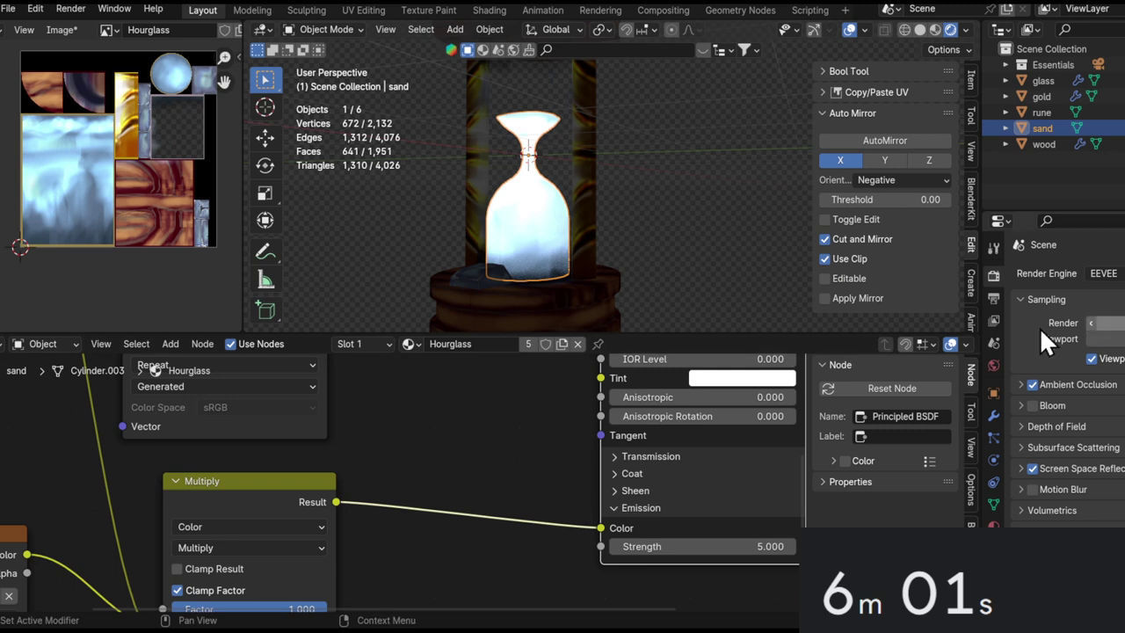
# Enable Bloom in the EEVEE render settings and save the file.
pyautogui.click(1033, 405)
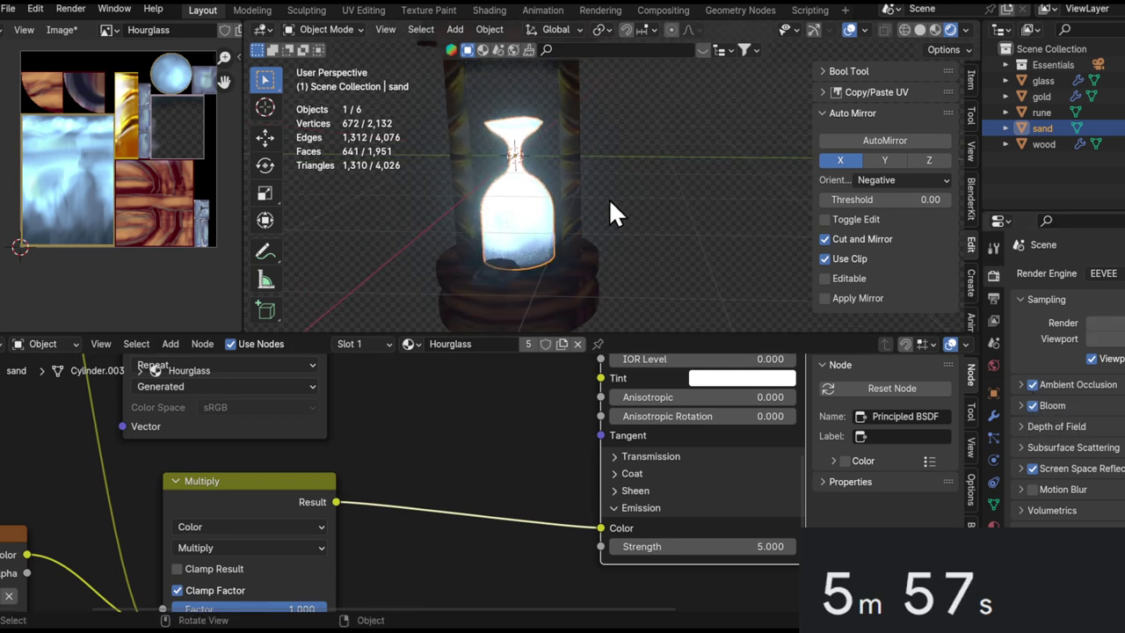
pyautogui.keyDown('alt'); pyautogui.moveTo(609, 198); pyautogui.dragTo(654, 212); pyautogui.keyUp('alt')
pyautogui.hotkey('ctrl', 's')
# Add a point light to the scene and maximize the 3D viewport.
pyautogui.click(576, 199)
pyautogui.hotkey('shift', 'a')
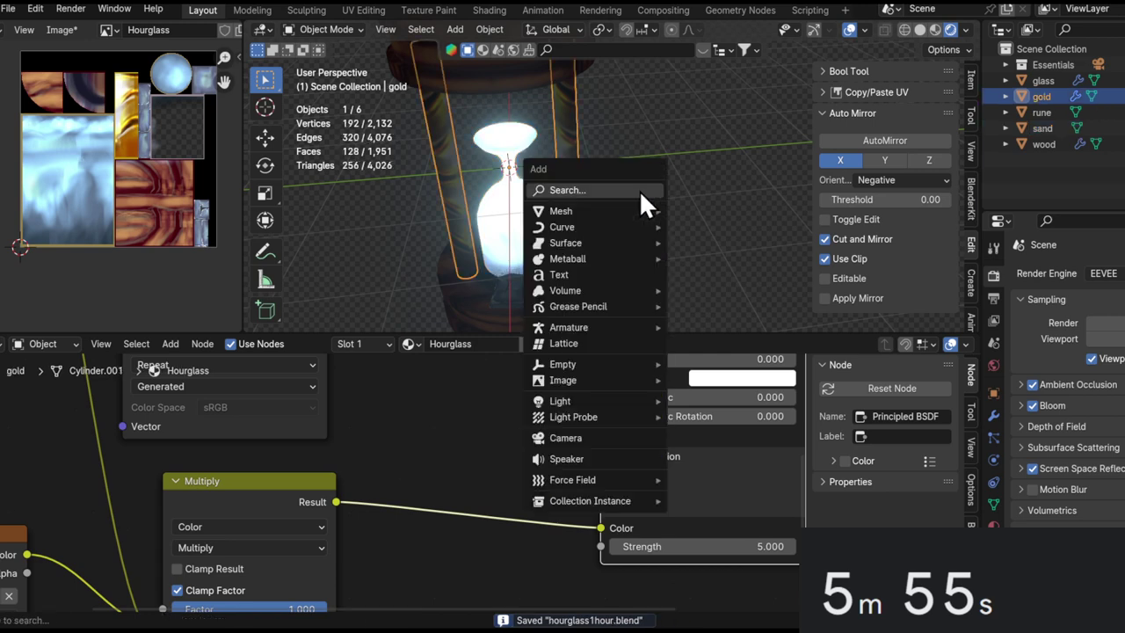
pyautogui.moveTo(625, 400)
pyautogui.click(676, 404)
pyautogui.hotkey('ctrl', 'space')
# Move the point light out of the hourglass to a spot beside its upper wooden cap.
pyautogui.keyDown('ctrl'); pyautogui.keyDown('alt'); pyautogui.moveTo(614, 235); pyautogui.dragTo(697, 317); pyautogui.keyUp('alt'); pyautogui.keyUp('ctrl')
pyautogui.press('g')
pyautogui.click(508, 231)
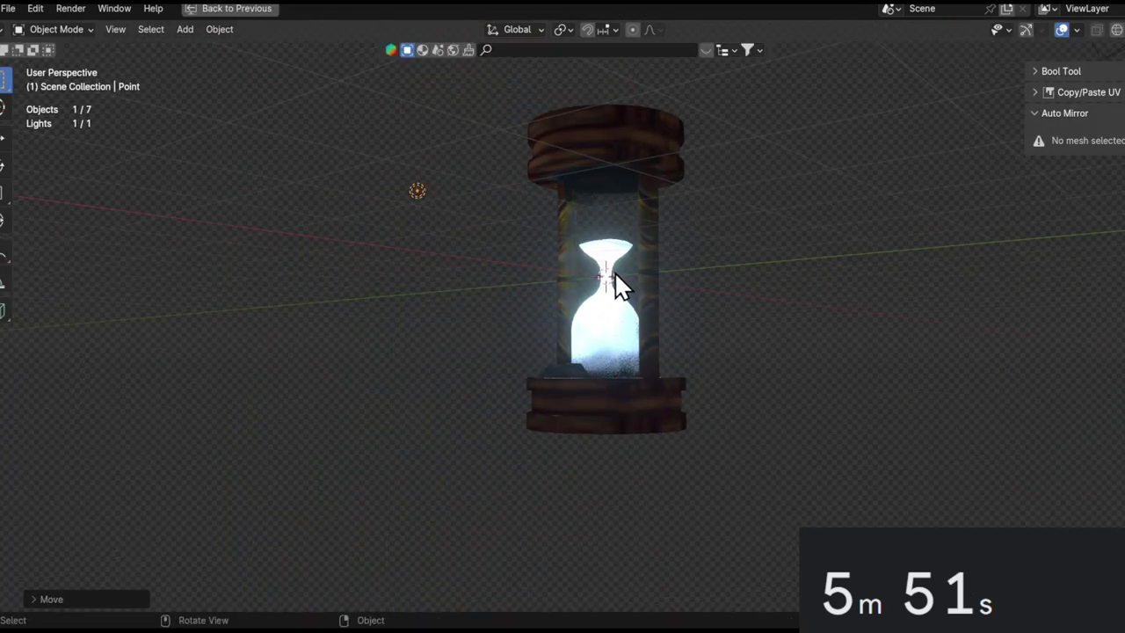
pyautogui.keyDown('alt'); pyautogui.moveTo(614, 270); pyautogui.dragTo(682, 311); pyautogui.keyUp('alt')
pyautogui.press('g')
pyautogui.click(790, 276)
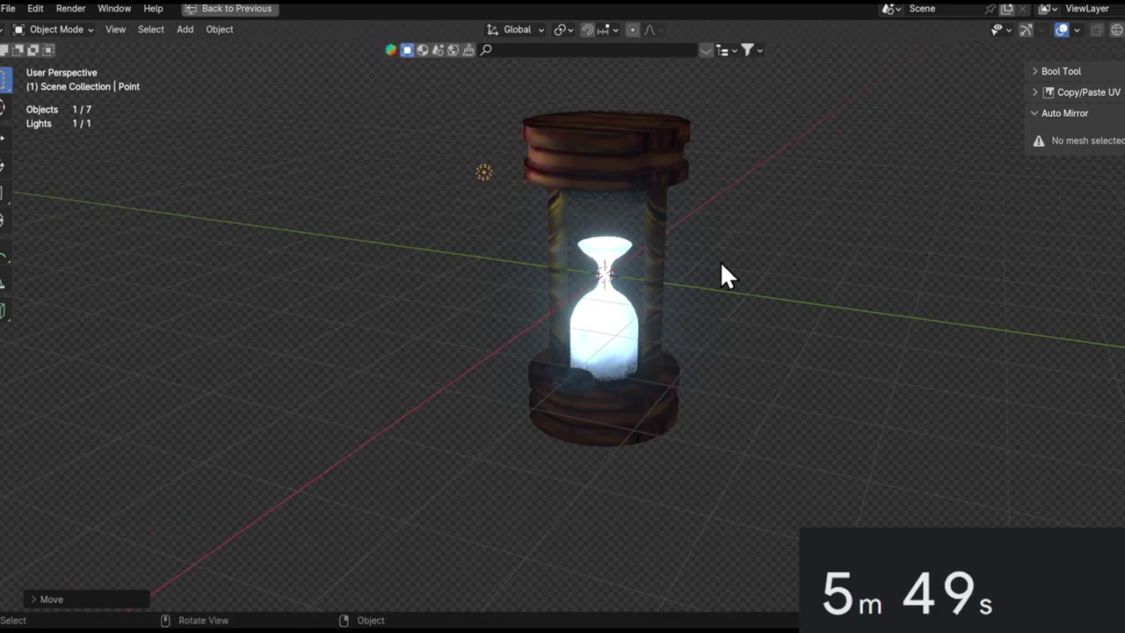
# Restore the full editor layout and raise the point light's Power to about 1670 W.
pyautogui.hotkey('ctrl', 'space')
pyautogui.click(994, 461)
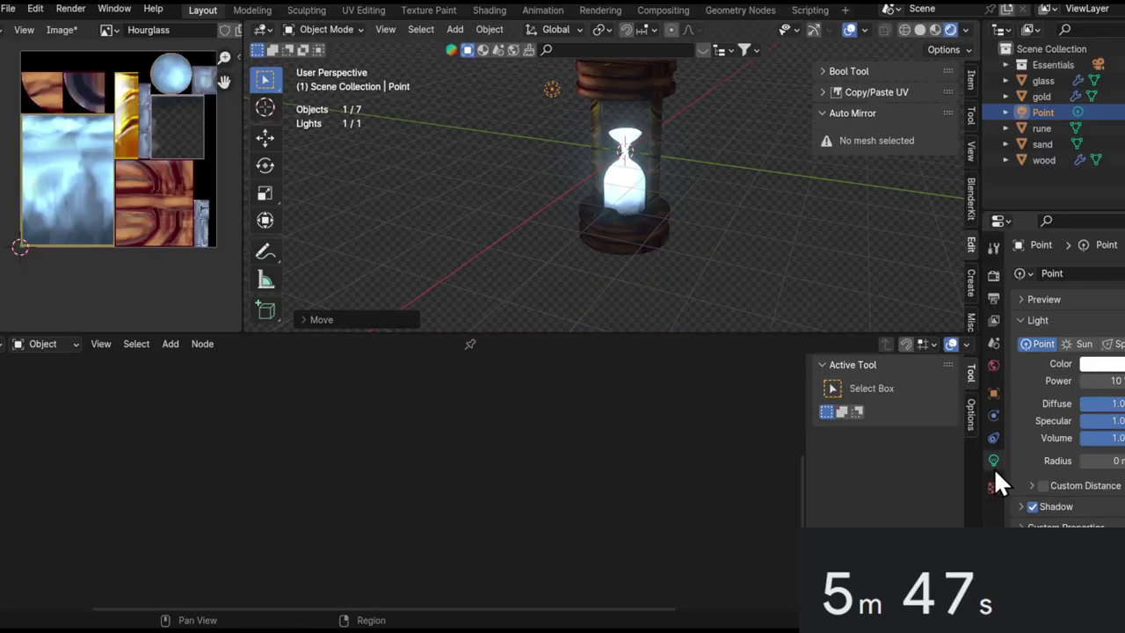
pyautogui.moveTo(1109, 381)
pyautogui.mouseDown()
pyautogui.moveTo(1119, 381)
pyautogui.moveTo(1093, 385)
pyautogui.mouseUp()
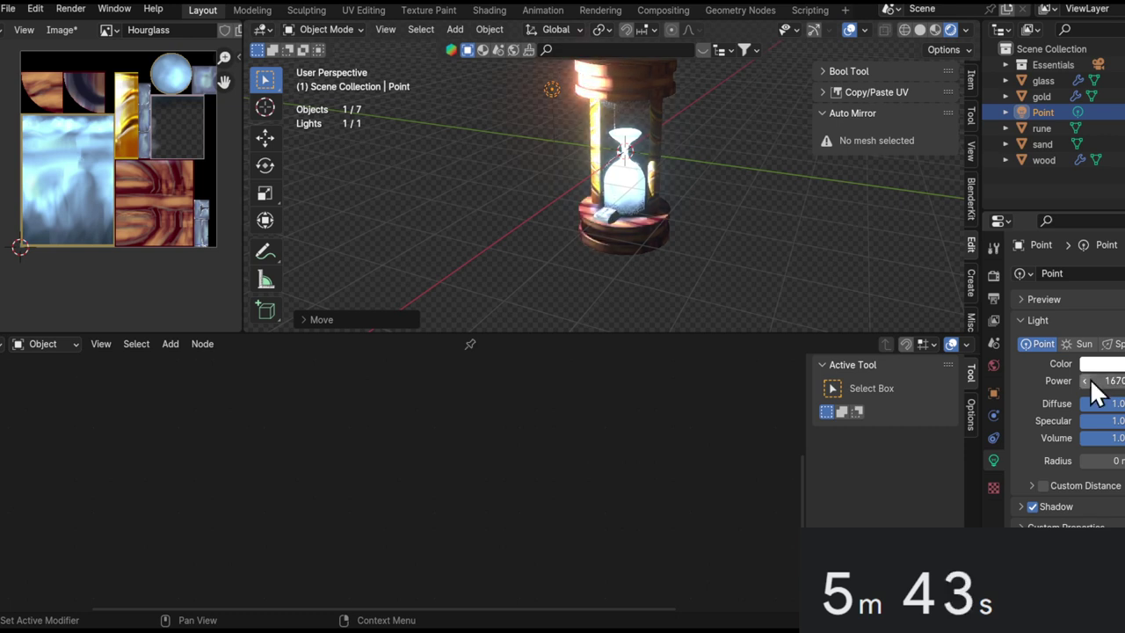
# Increase the point light's Radius to about 3.51 m and reposition the light beside the hourglass.
pyautogui.moveTo(1109, 461); pyautogui.dragTo(1114, 460)
pyautogui.moveTo(635, 242); pyautogui.dragTo(600, 110, button='middle')
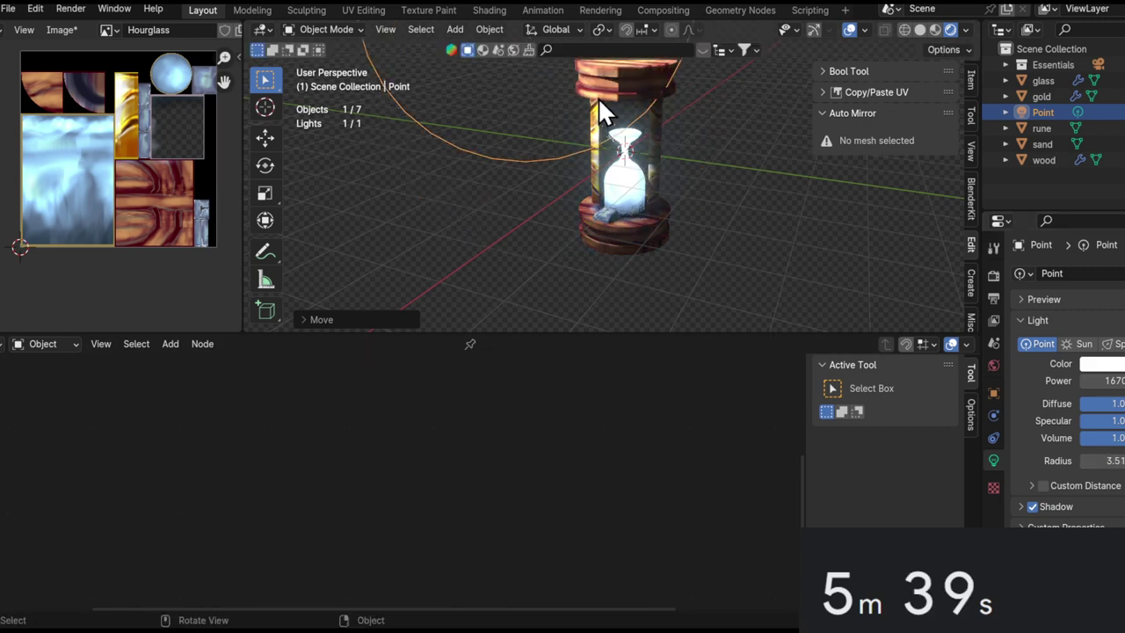
pyautogui.moveTo(567, 224); pyautogui.dragTo(653, 221, button='middle')
pyautogui.press('g')
pyautogui.click(969, 198)
# Select all five hourglass parts without the point light and rotate them together so the hourglass leans sideways.
pyautogui.moveTo(887, 176); pyautogui.dragTo(703, 176, button='middle')
pyautogui.scroll(-3, 637, 193)
pyautogui.moveTo(703, 175); pyautogui.dragTo(603, 296)
pyautogui.moveTo(603, 296); pyautogui.dragTo(546, 159, button='middle')
pyautogui.keyDown('shift'); pyautogui.click(476, 165); pyautogui.keyUp('shift')
pyautogui.press('r')
pyautogui.click(781, 221)
# Refine the hourglass's tilt with a further plain rotation and a free trackball rotation.
pyautogui.press('r')
pyautogui.press('r')
pyautogui.rightClick(767, 211)
pyautogui.press('r')
pyautogui.click(761, 237)
pyautogui.press('r')
pyautogui.press('r')
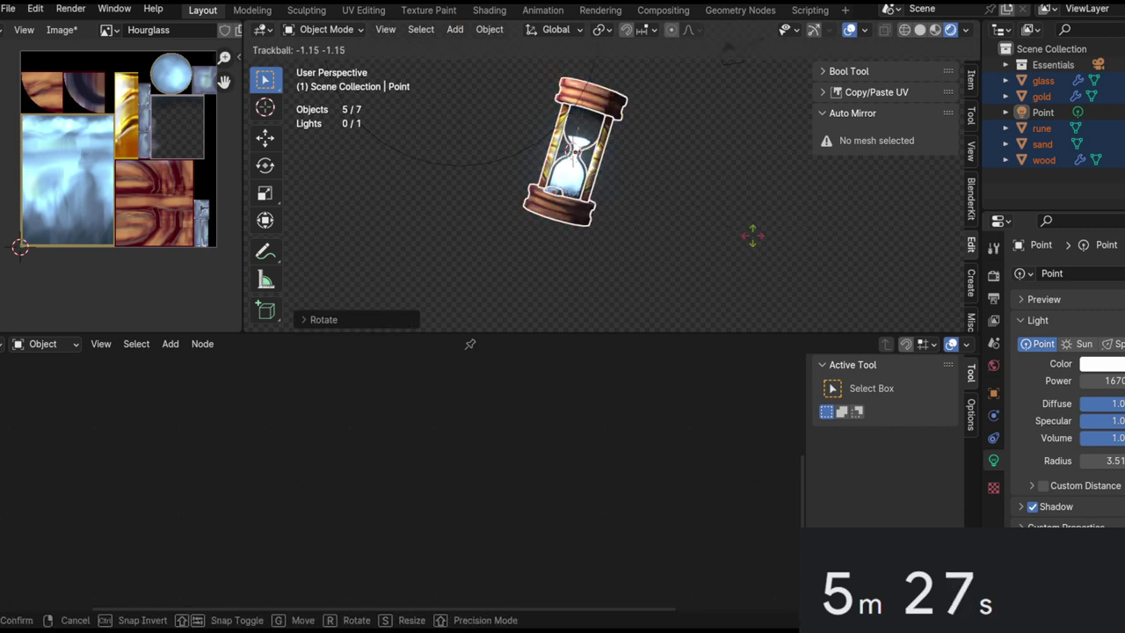
pyautogui.click(753, 236)
# Look through the camera and fly it until the tilted hourglass is framed at close range.
pyautogui.press('KP_0')
pyautogui.press('q')
pyautogui.click(648, 119)
pyautogui.press('s')
pyautogui.press('q')
pyautogui.press('a')
pyautogui.press('w')
pyautogui.press('s')
pyautogui.press('d')
pyautogui.press('q')
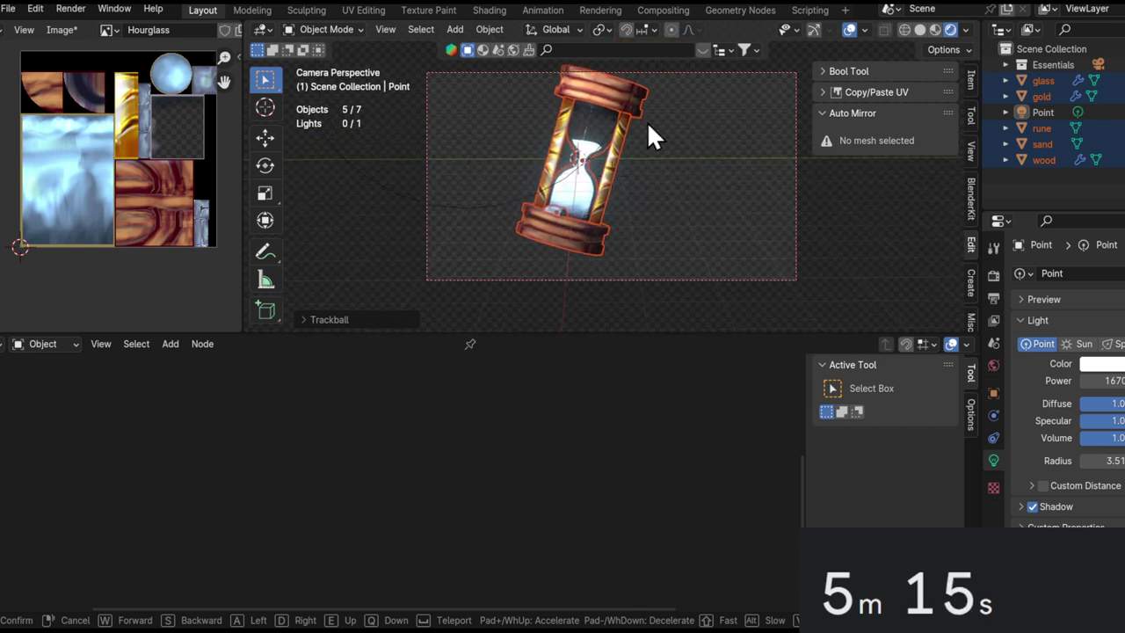
pyautogui.click(595, 135)
pyautogui.keyDown('shift'); pyautogui.moveTo(594, 136); pyautogui.dragTo(627, 138, button='middle'); pyautogui.keyUp('shift')
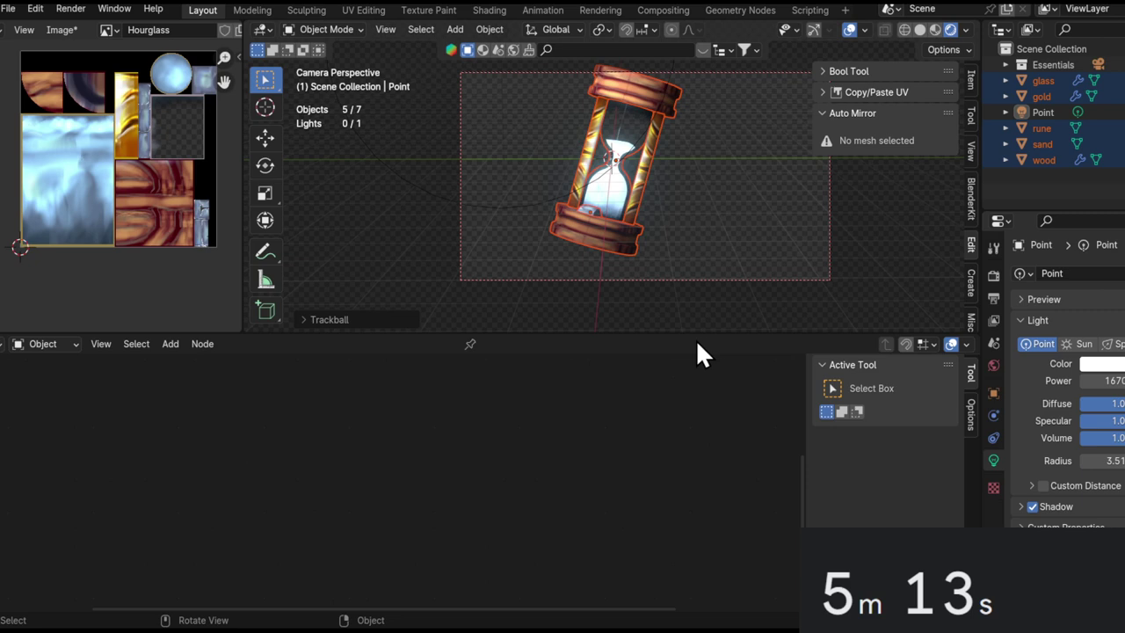
# Enlarge the 3D viewport and set the render Resolution X to 1080 for a square frame.
pyautogui.moveTo(693, 331); pyautogui.dragTo(737, 615)
pyautogui.scroll(2, 673, 274)
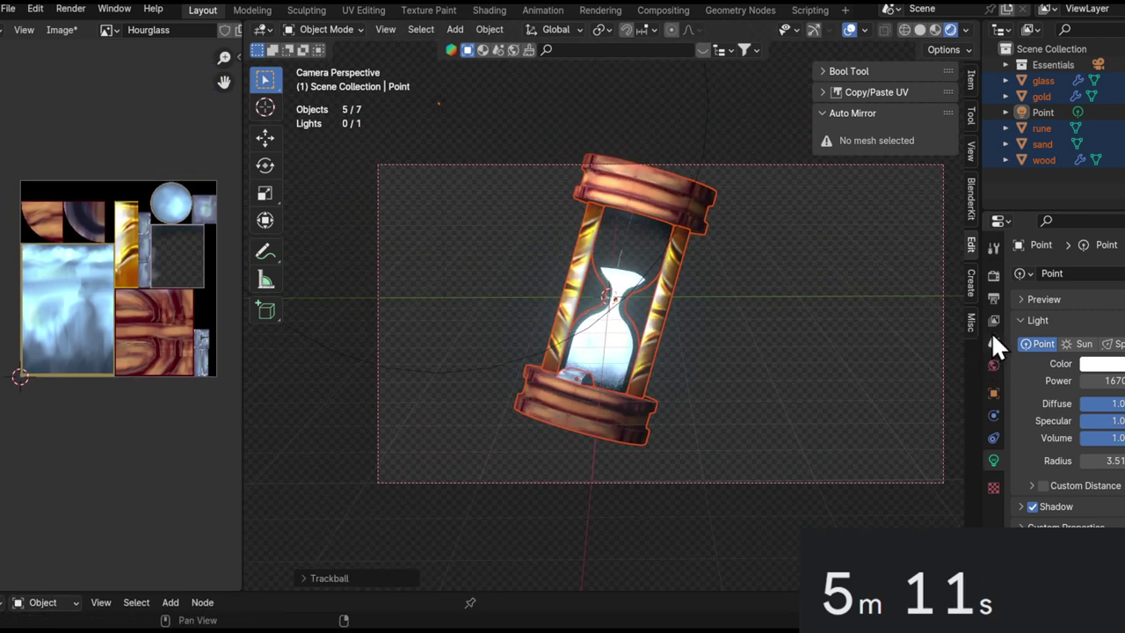
pyautogui.click(991, 301)
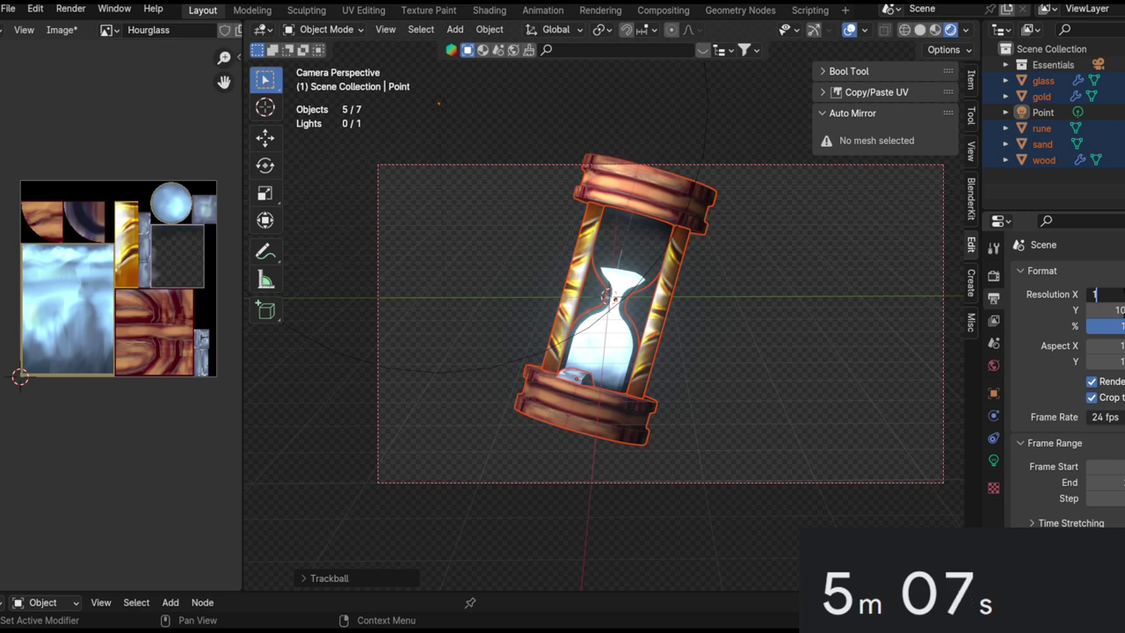
pyautogui.write('1080')
pyautogui.press('Return')
# Fly the camera to centre the whole hourglass within the square frame.
pyautogui.press('q')
pyautogui.click(836, 280)
pyautogui.press('w')
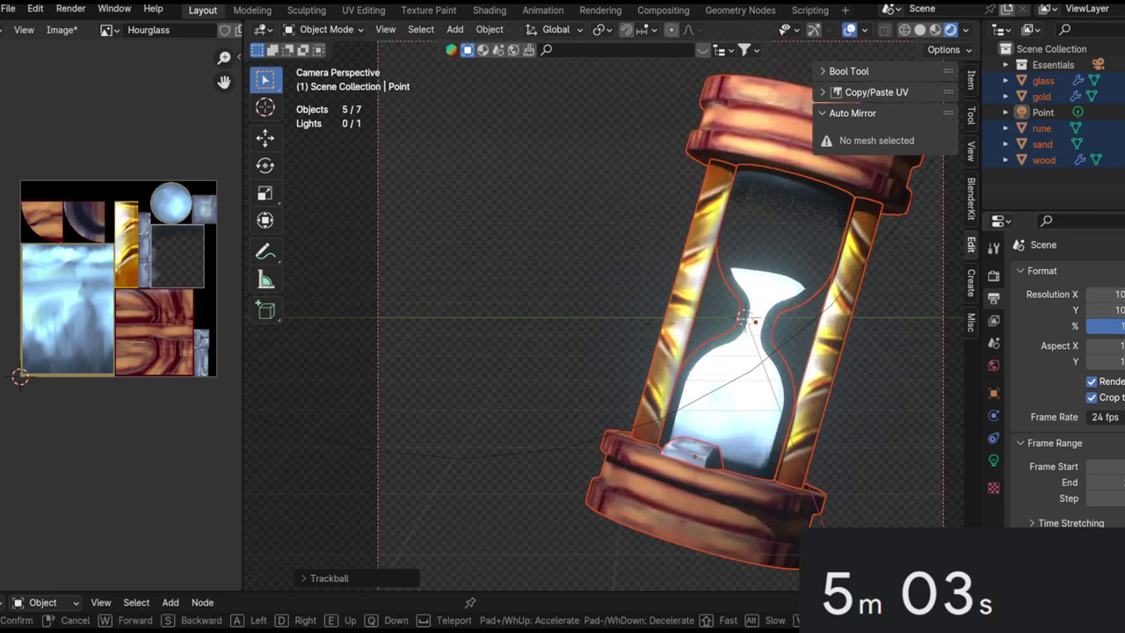
pyautogui.click(765, 373)
pyautogui.keyDown('shift'); pyautogui.moveTo(744, 421); pyautogui.dragTo(575, 378, button='middle'); pyautogui.keyUp('shift')
pyautogui.scroll(-2, 575, 378)
pyautogui.press('q')
pyautogui.click(557, 306)
pyautogui.press('s')
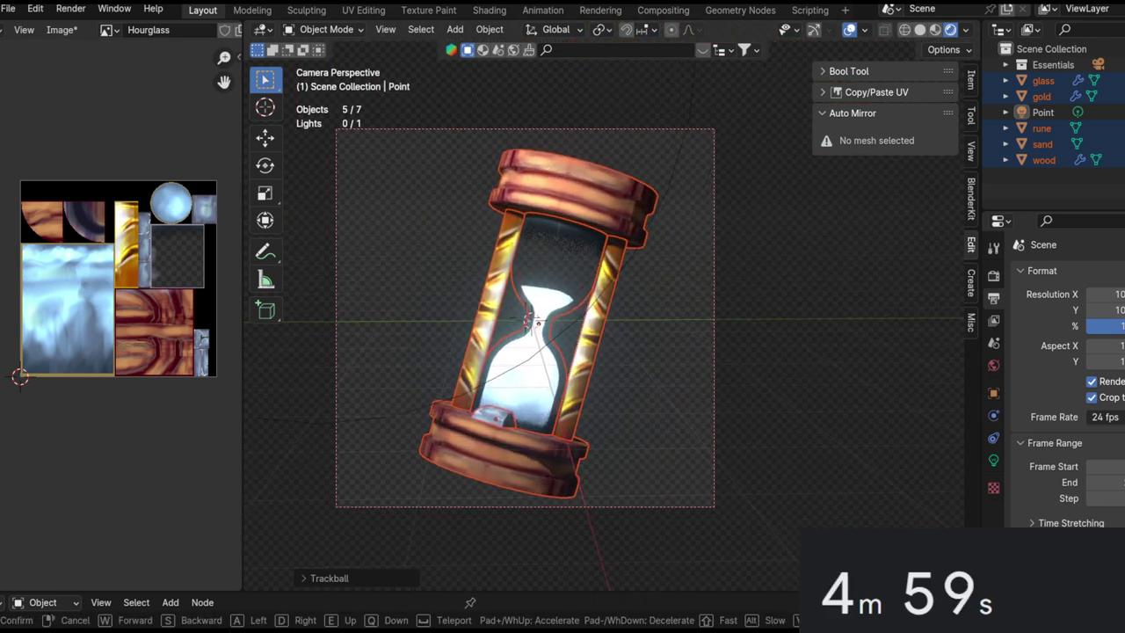
pyautogui.click(562, 363)
# Turn the hourglass in the camera view with trackball and plain rotations to show the rune stone on its base.
pyautogui.press('r')
pyautogui.press('r')
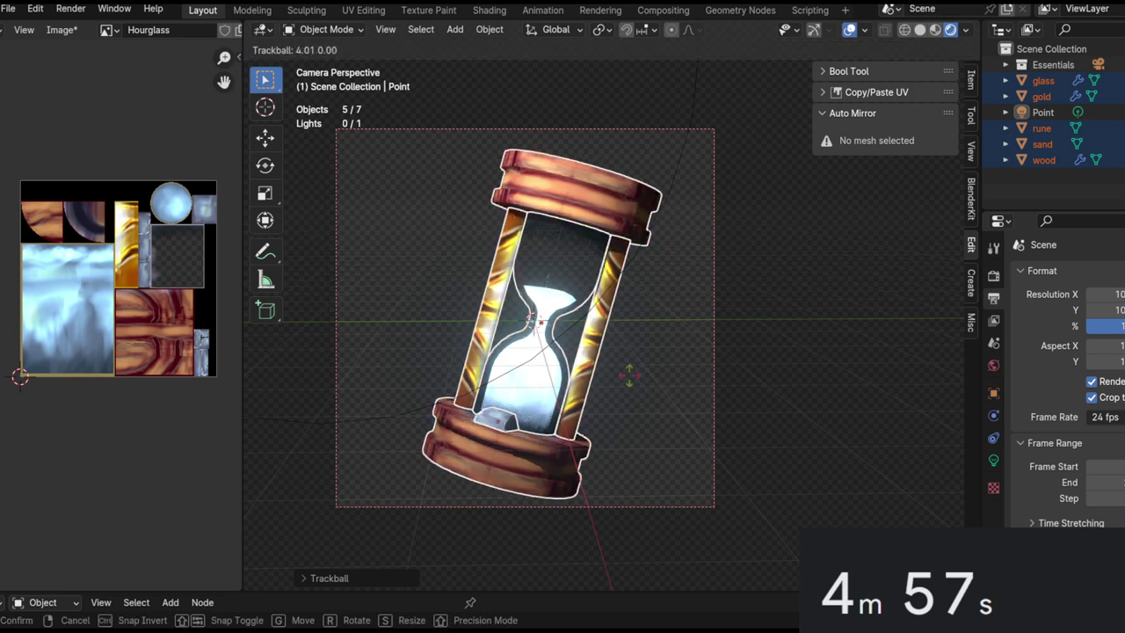
pyautogui.click(641, 383)
pyautogui.press('r')
pyautogui.click(715, 331)
pyautogui.press('r')
pyautogui.click(716, 338)
pyautogui.press('r')
pyautogui.press('r')
pyautogui.click(728, 329)
# Fine-tune the hourglass's pose with one more trackball rotation and a slight plain rotation.
pyautogui.press('s')
pyautogui.rightClick(732, 347)
pyautogui.press('r')
pyautogui.press('r')
pyautogui.click(735, 347)
pyautogui.press('s')
pyautogui.press('r')
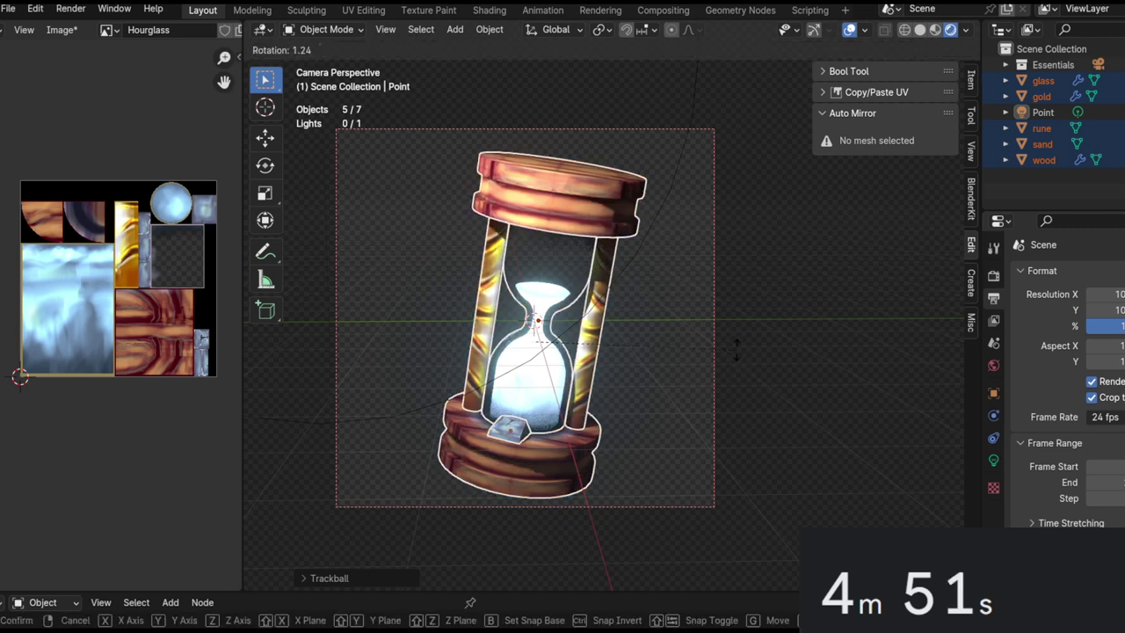
pyautogui.click(486, 308)
# Select the wood object and switch it to Texture Paint mode with its lower base in close view.
pyautogui.keyDown('shift'); pyautogui.moveTo(602, 330); pyautogui.dragTo(593, 448, button='middle'); pyautogui.keyUp('shift')
pyautogui.keyDown('shift'); pyautogui.moveTo(593, 441); pyautogui.dragTo(588, 352, button='middle'); pyautogui.keyUp('shift')
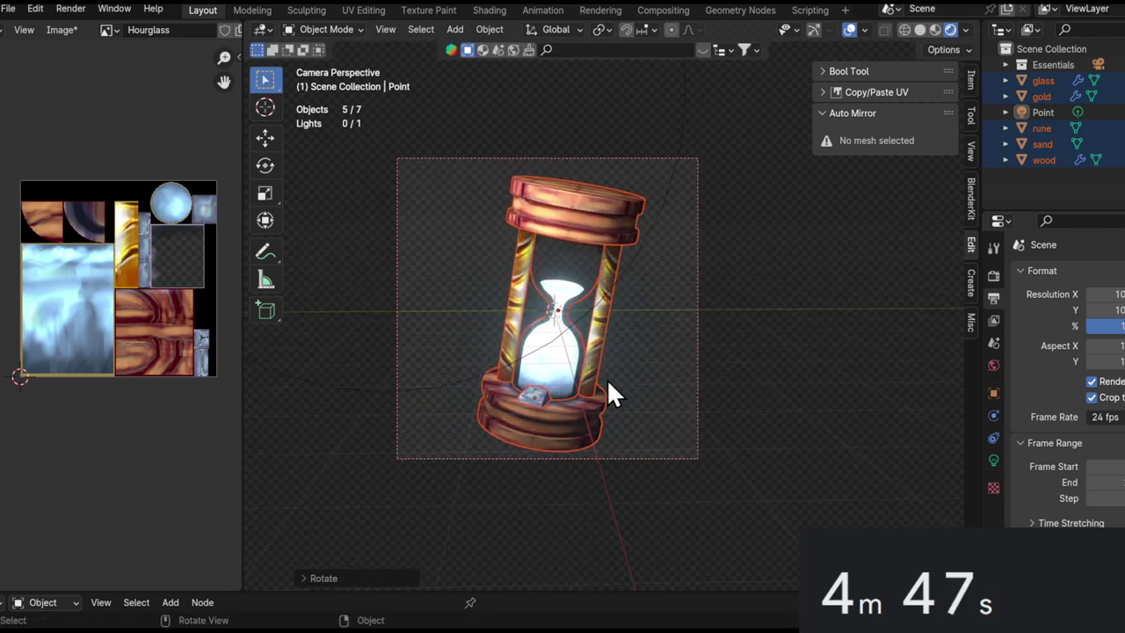
pyautogui.click(608, 380)
pyautogui.moveTo(580, 401)
pyautogui.mouseDown(button='middle')
pyautogui.moveTo(480, 397)
pyautogui.moveTo(557, 371)
pyautogui.moveTo(457, 292)
pyautogui.mouseUp(button='middle')
pyautogui.keyDown('ctrl'); pyautogui.moveTo(457, 291); pyautogui.dragTo(439, 252, button='middle'); pyautogui.keyUp('ctrl')
pyautogui.click(415, 341)
pyautogui.keyDown('shift'); pyautogui.moveTo(416, 342); pyautogui.dragTo(628, 339, button='middle'); pyautogui.keyUp('shift')
pyautogui.keyDown('ctrl'); pyautogui.moveTo(629, 339); pyautogui.dragTo(655, 356, button='middle'); pyautogui.keyUp('ctrl')
pyautogui.hotkey('ctrl', 'Tab')
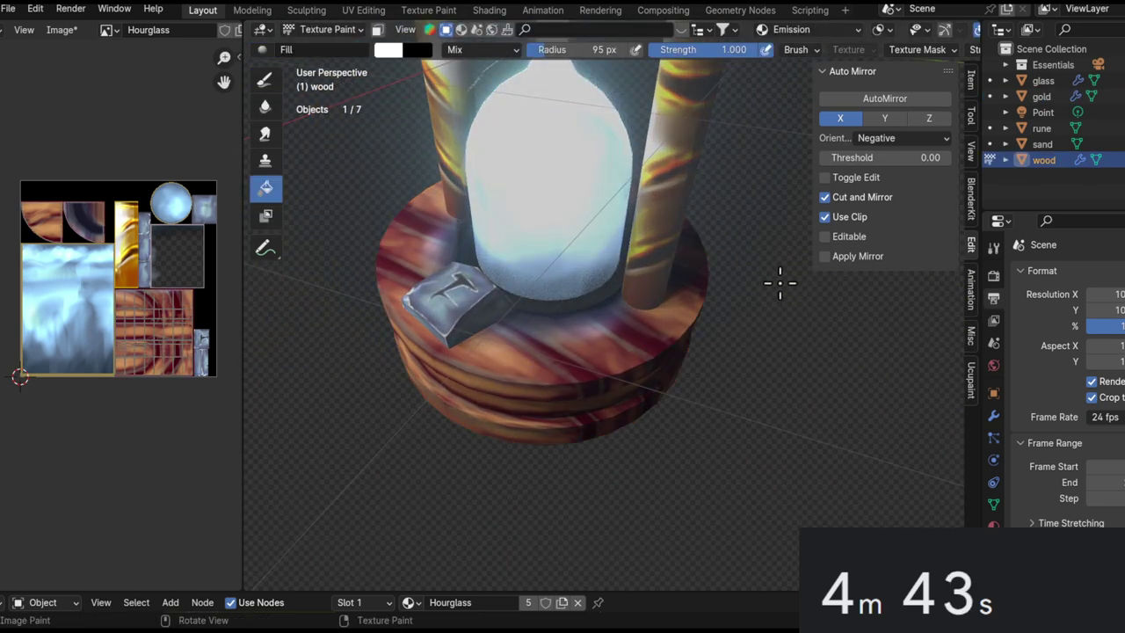
pyautogui.click(779, 283)
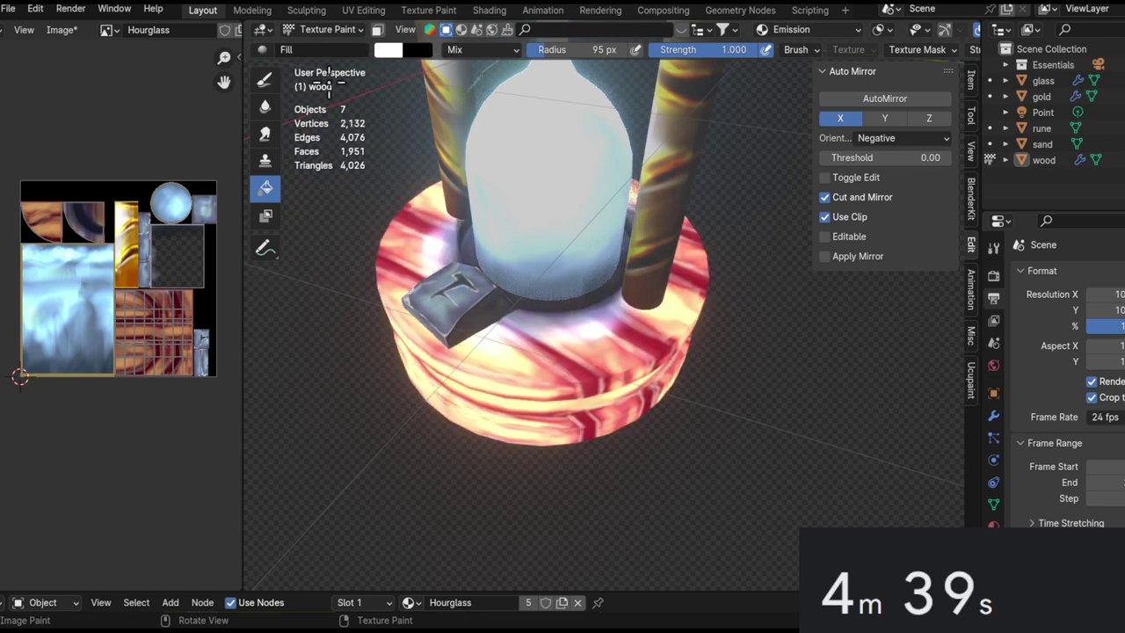
# Activate the TexDraw brush on the Hourglass texture slot and save the image and the file.
pyautogui.click(276, 76)
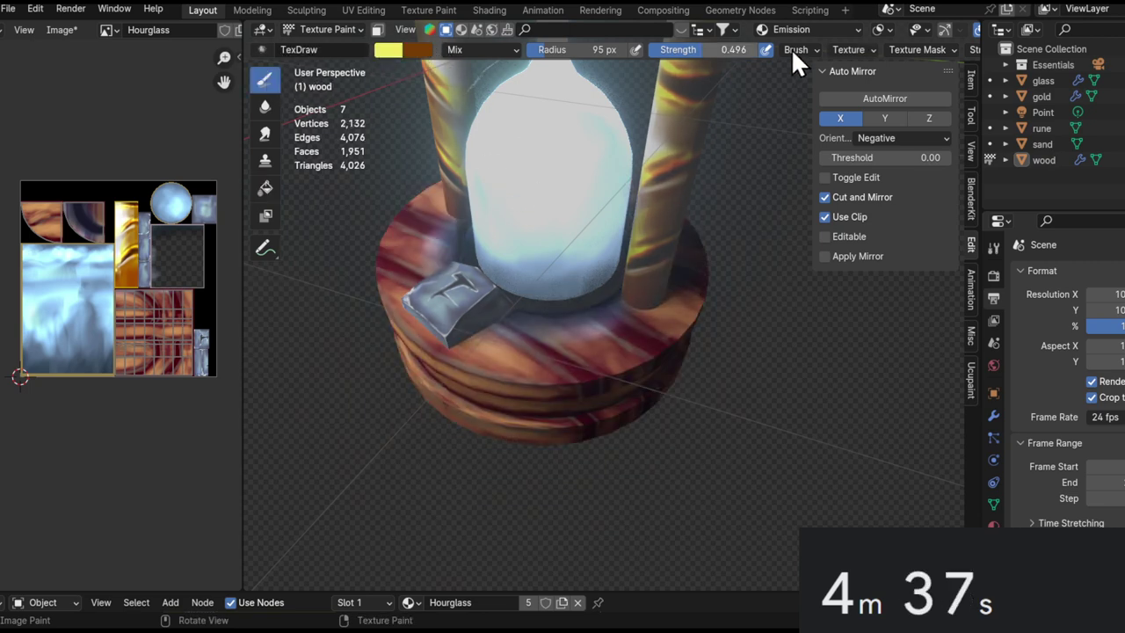
pyautogui.click(808, 32)
pyautogui.click(787, 104)
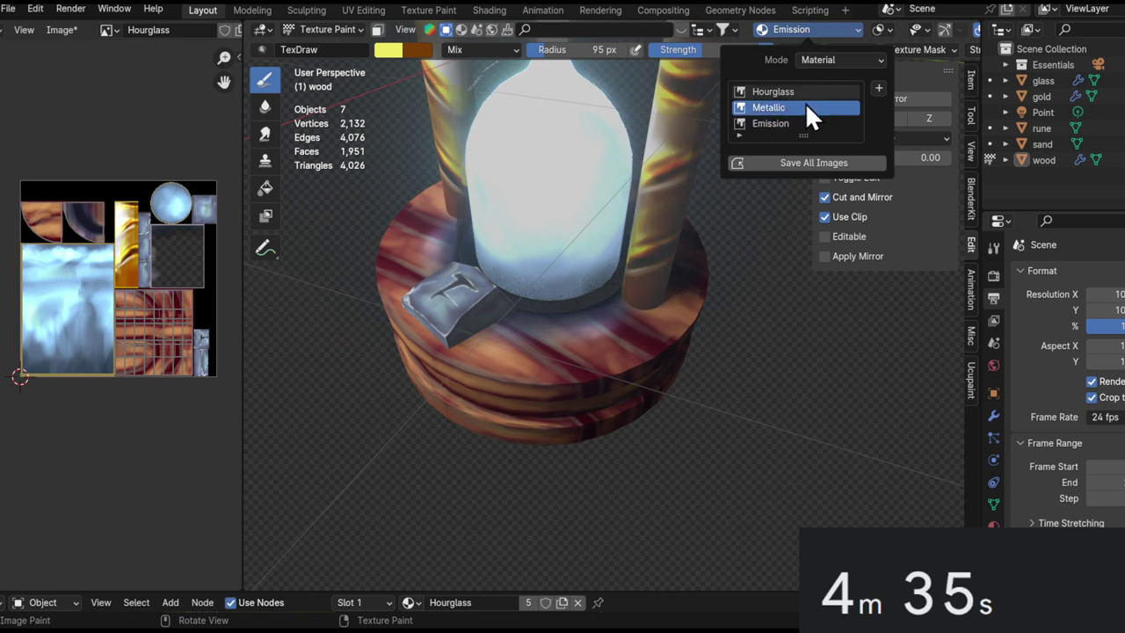
pyautogui.click(810, 92)
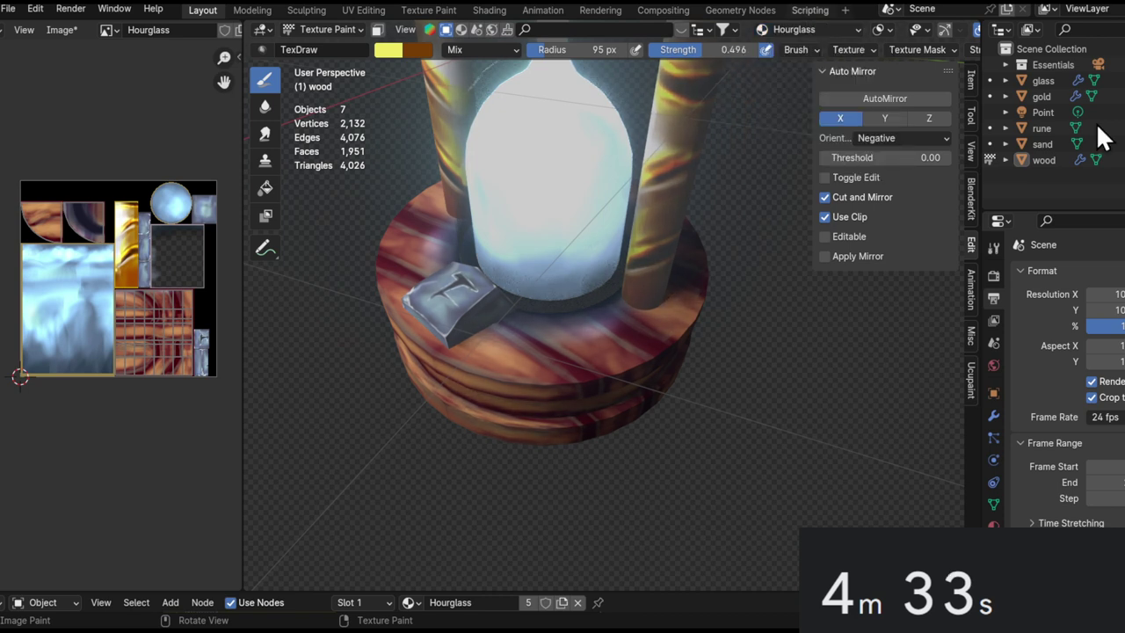
pyautogui.press('q')
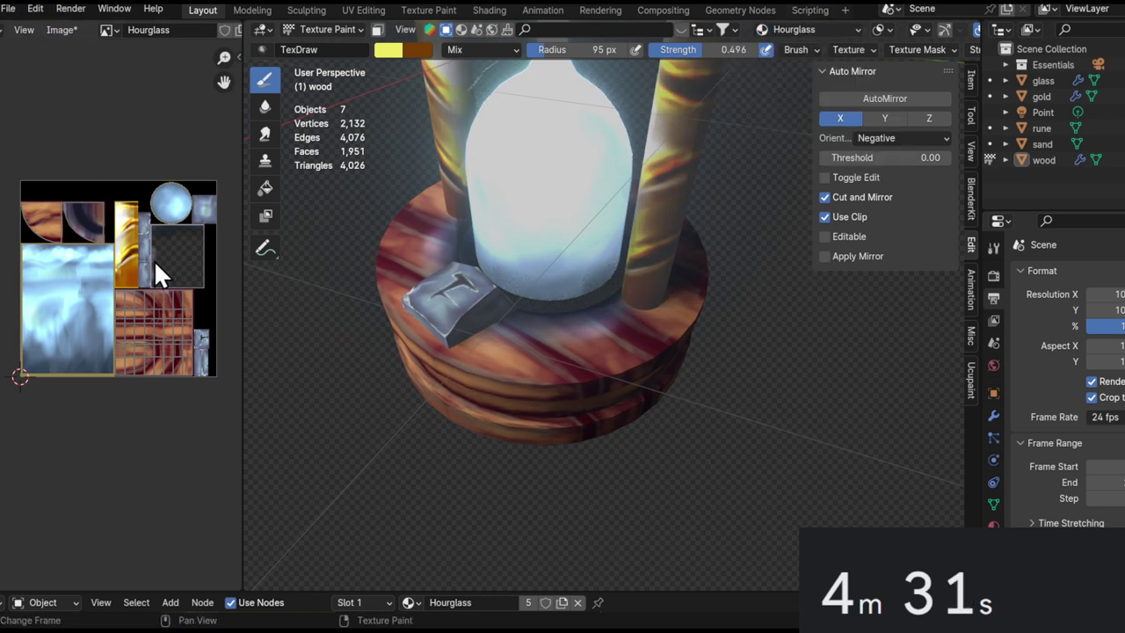
pyautogui.hotkey('alt', 's')
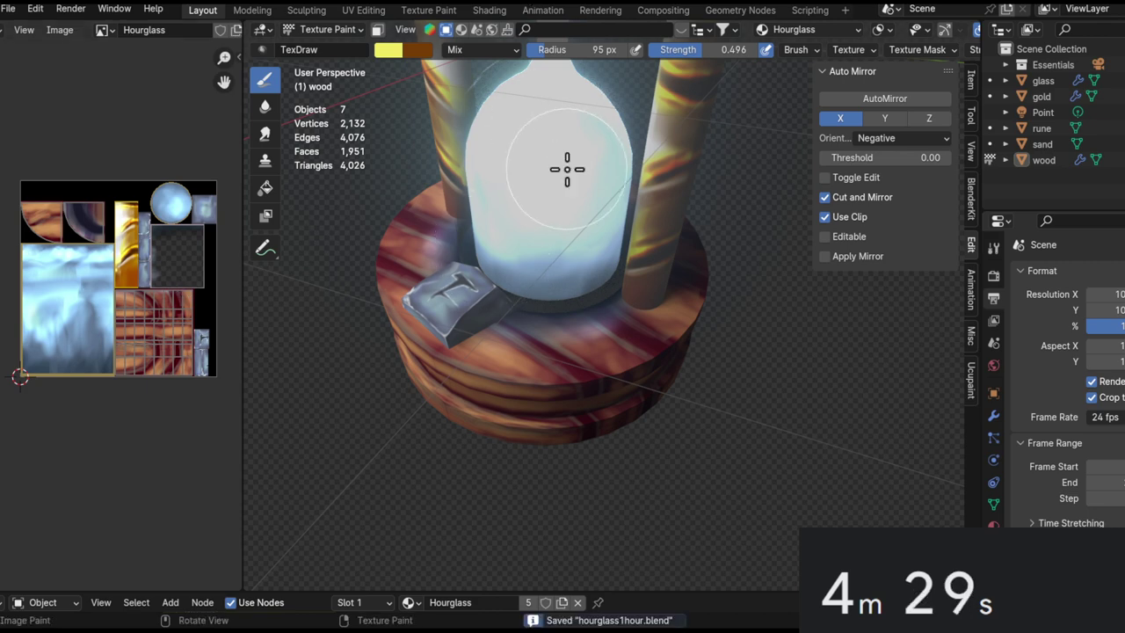
# Return to the camera view and save the file.
pyautogui.moveTo(561, 271)
pyautogui.keyDown('shift'); pyautogui.mouseDown(button='middle')
pyautogui.moveTo(578, 337)
pyautogui.moveTo(628, 227)
pyautogui.mouseUp(button='middle'); pyautogui.keyUp('shift')
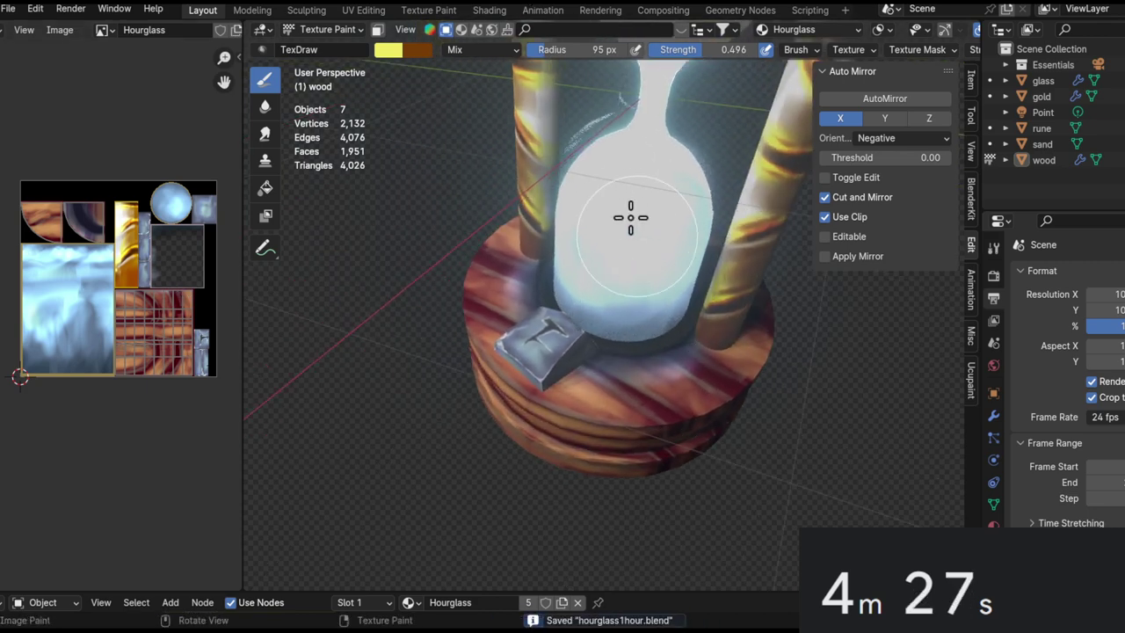
pyautogui.moveTo(596, 289); pyautogui.dragTo(708, 328, button='middle')
pyautogui.press('KP_0')
pyautogui.hotkey('ctrl', 's')
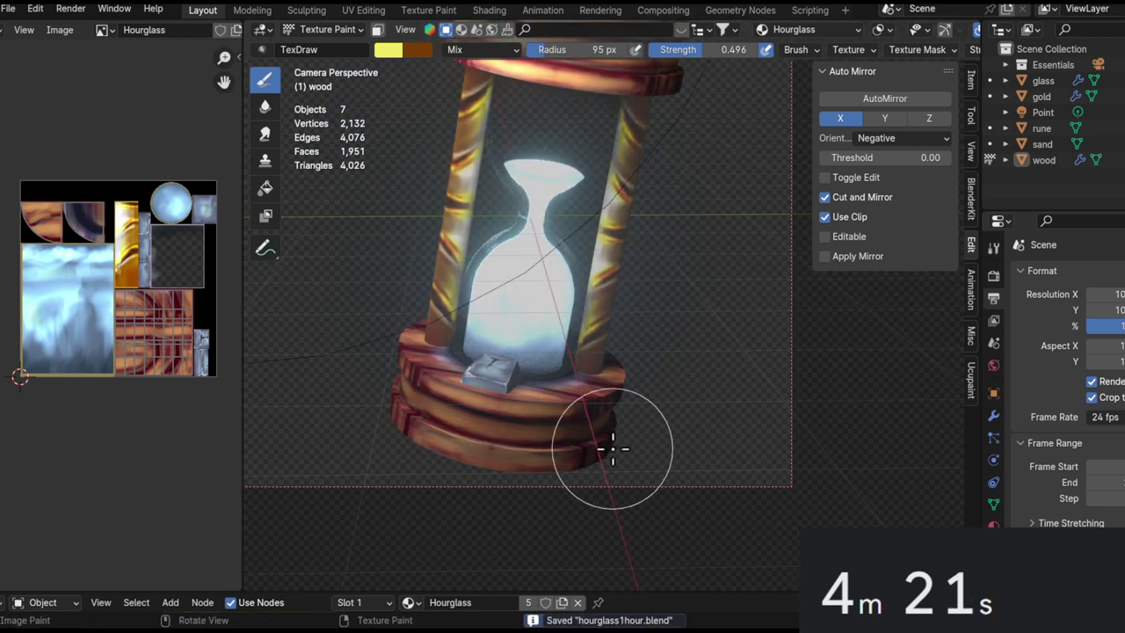
# Set the Ambient Occlusion distance to about 1.31 and its Trace Precision to 1.00, using Material Preview shading.
pyautogui.click(993, 275)
pyautogui.click(1080, 385)
pyautogui.moveTo(1094, 410)
pyautogui.mouseDown()
pyautogui.moveTo(1109, 410)
pyautogui.moveTo(1067, 410)
pyautogui.mouseUp()
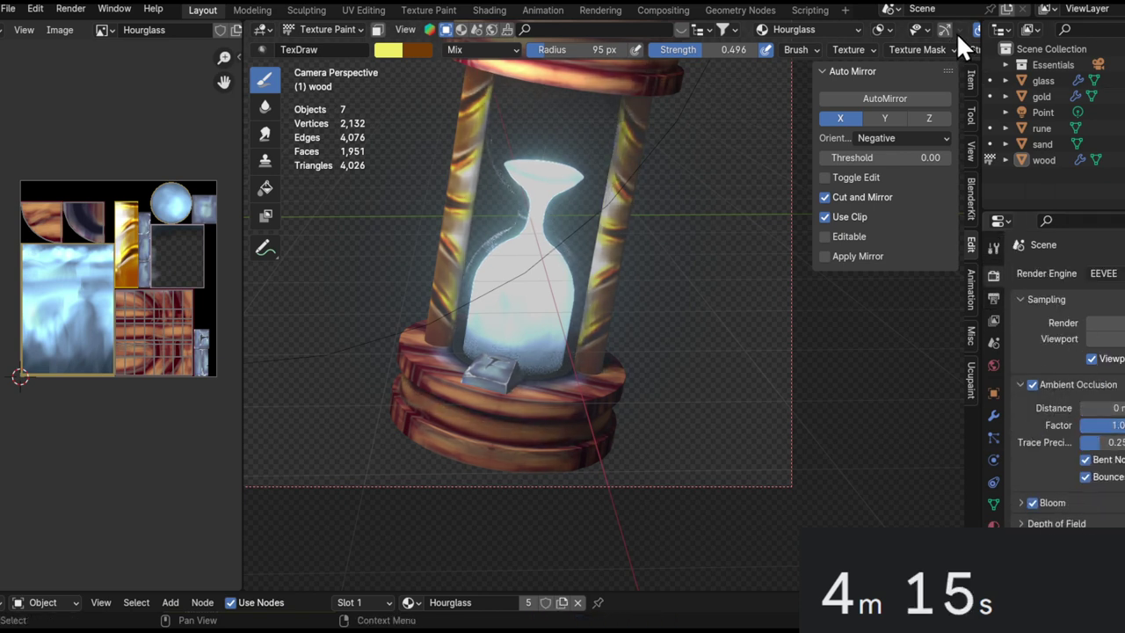
pyautogui.scroll(-5, 670, 26)
pyautogui.click(934, 29)
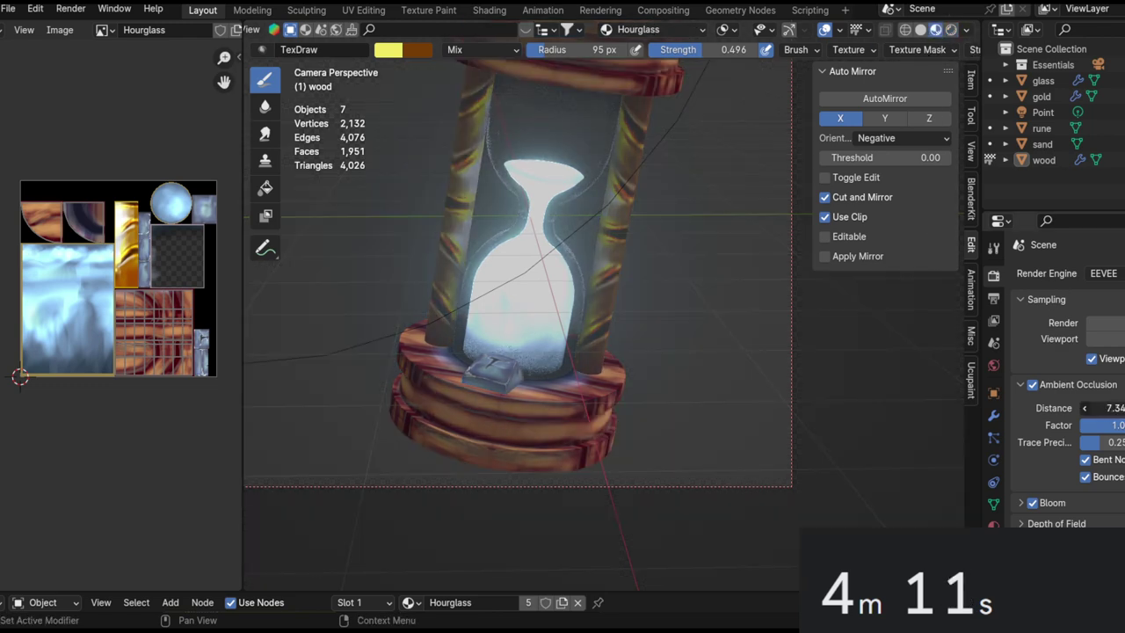
pyautogui.moveTo(1114, 408); pyautogui.dragTo(1086, 407)
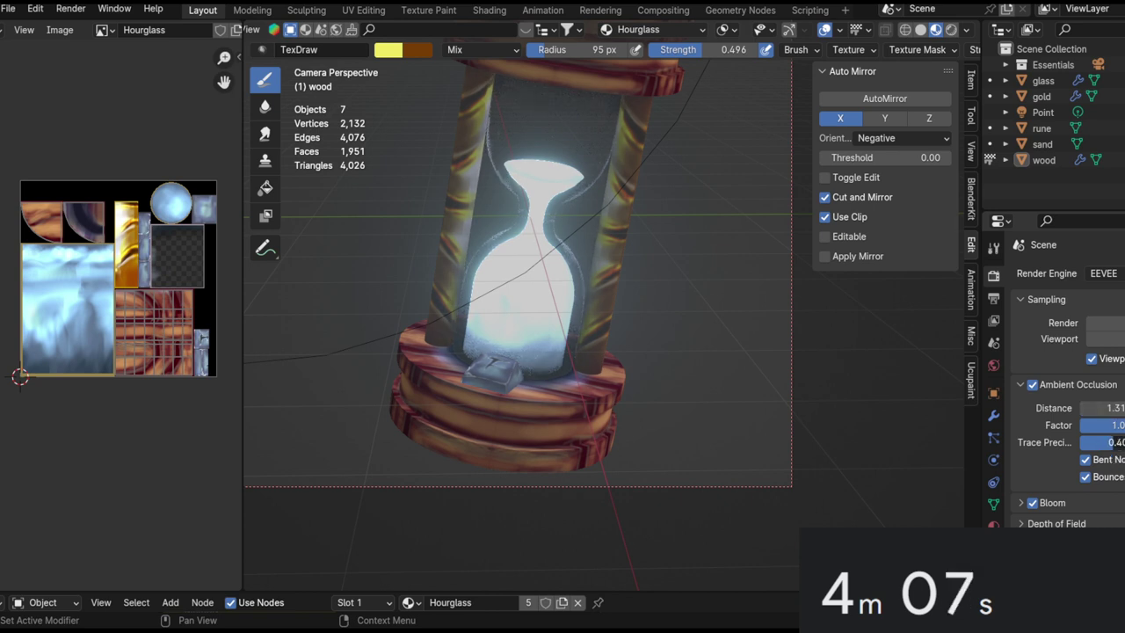
pyautogui.scroll(-1, 1079, 473)
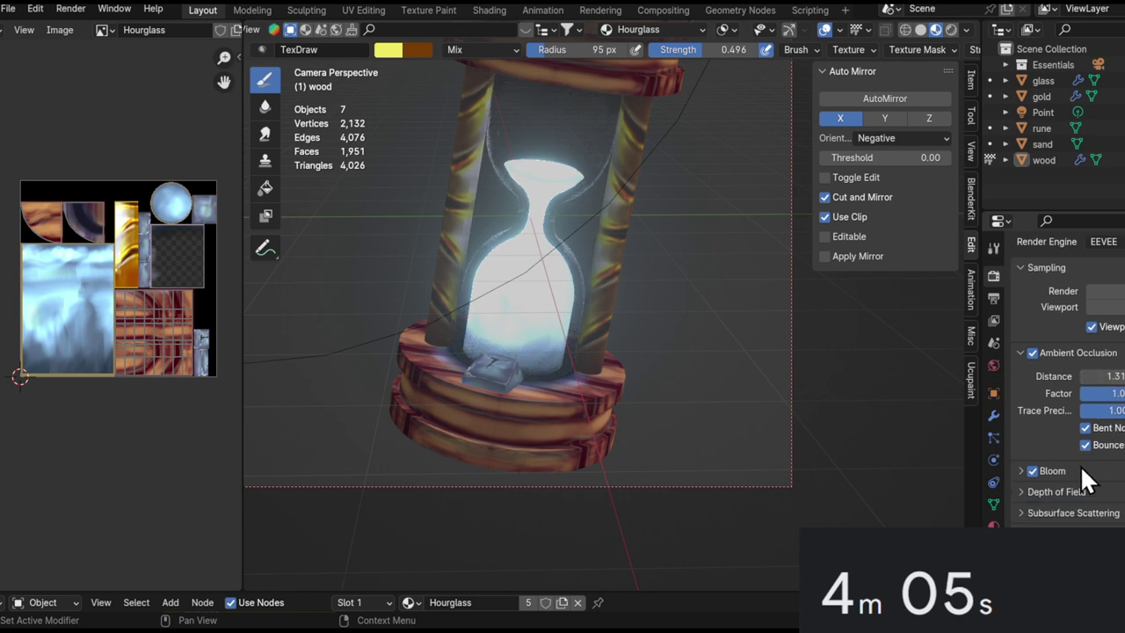
# Lower the Ambient Occlusion distance to about 1.25.
pyautogui.scroll(-2, 1046, 427)
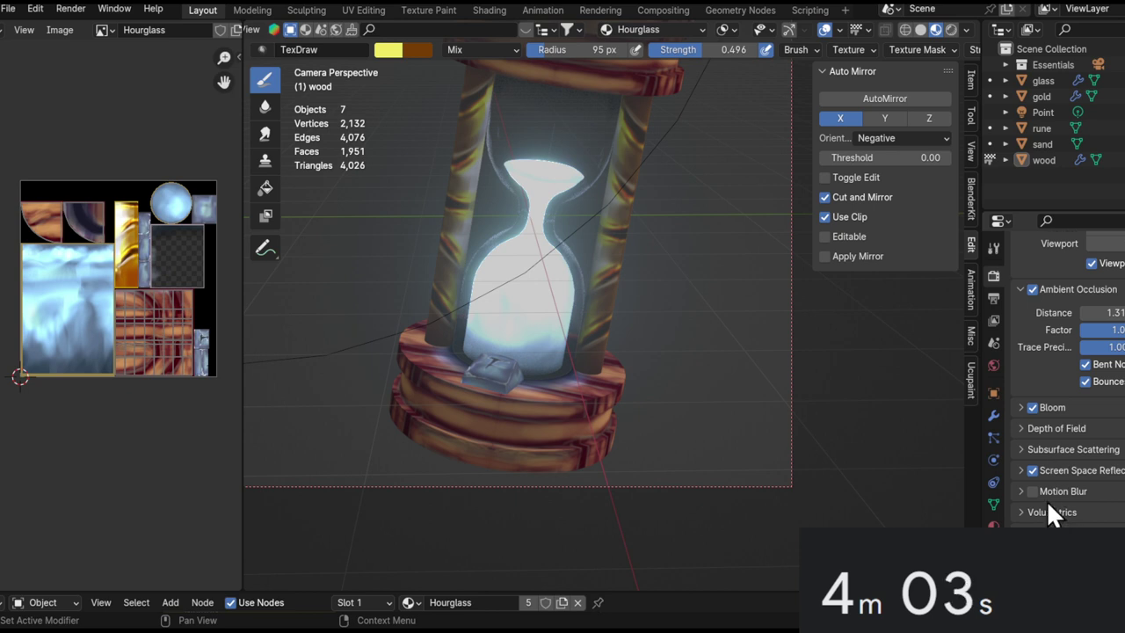
pyautogui.click(1051, 443)
pyautogui.click(1059, 434)
pyautogui.click(1063, 433)
pyautogui.click(1066, 453)
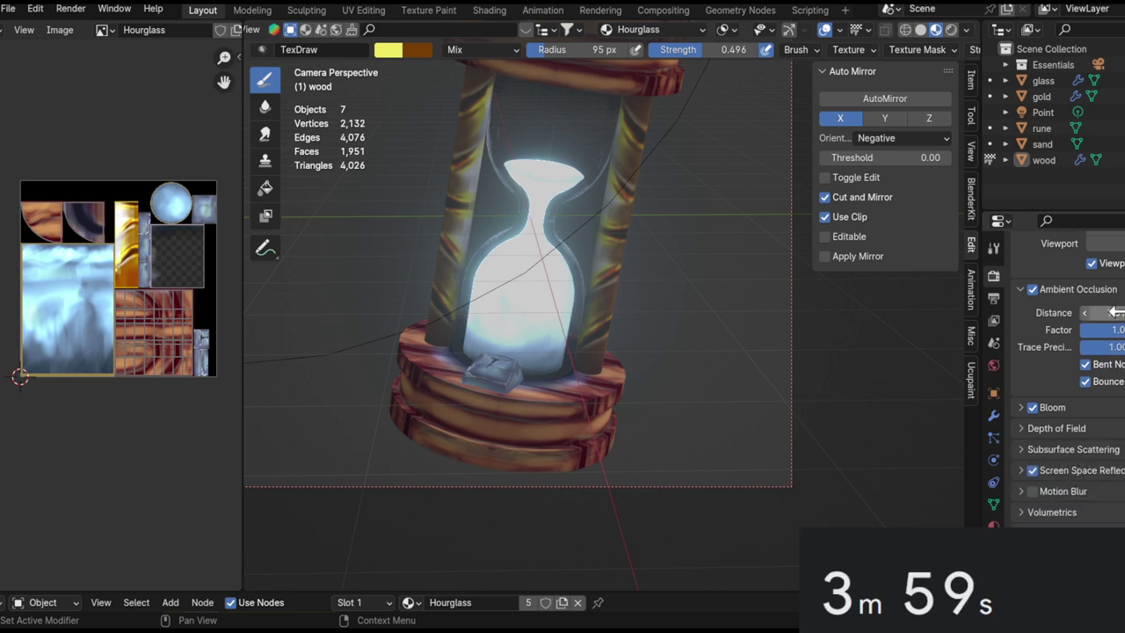
pyautogui.moveTo(1103, 312)
pyautogui.mouseDown()
pyautogui.moveTo(1114, 312)
pyautogui.moveTo(1103, 311)
pyautogui.mouseUp()
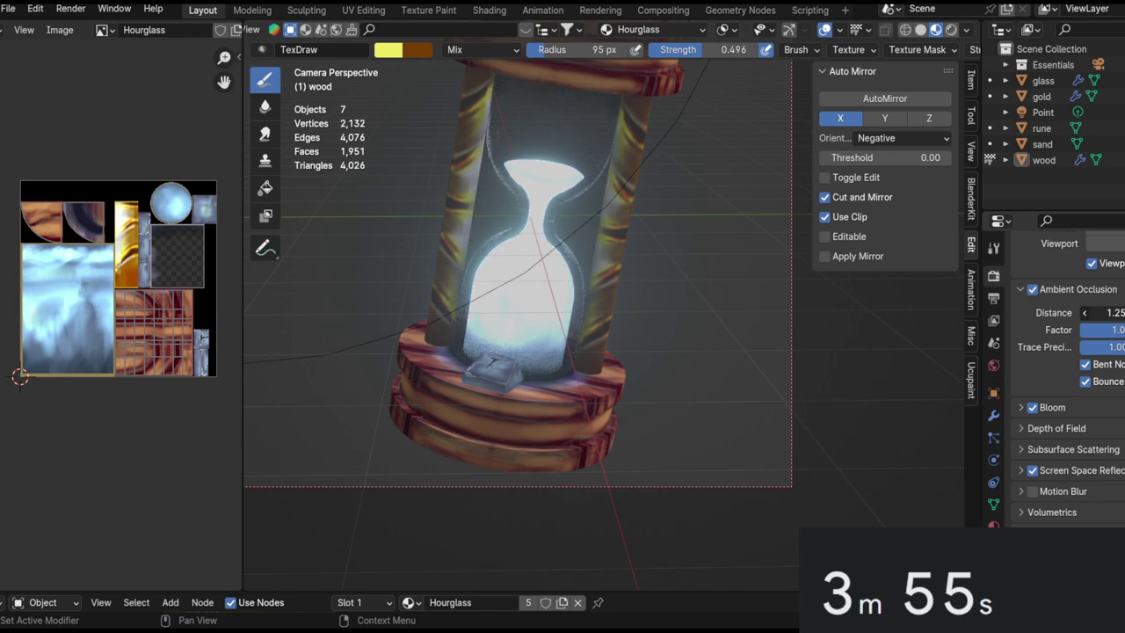
# Check the Shadows settings, then save the file and return the viewport to Rendered shading.
pyautogui.click(1114, 289)
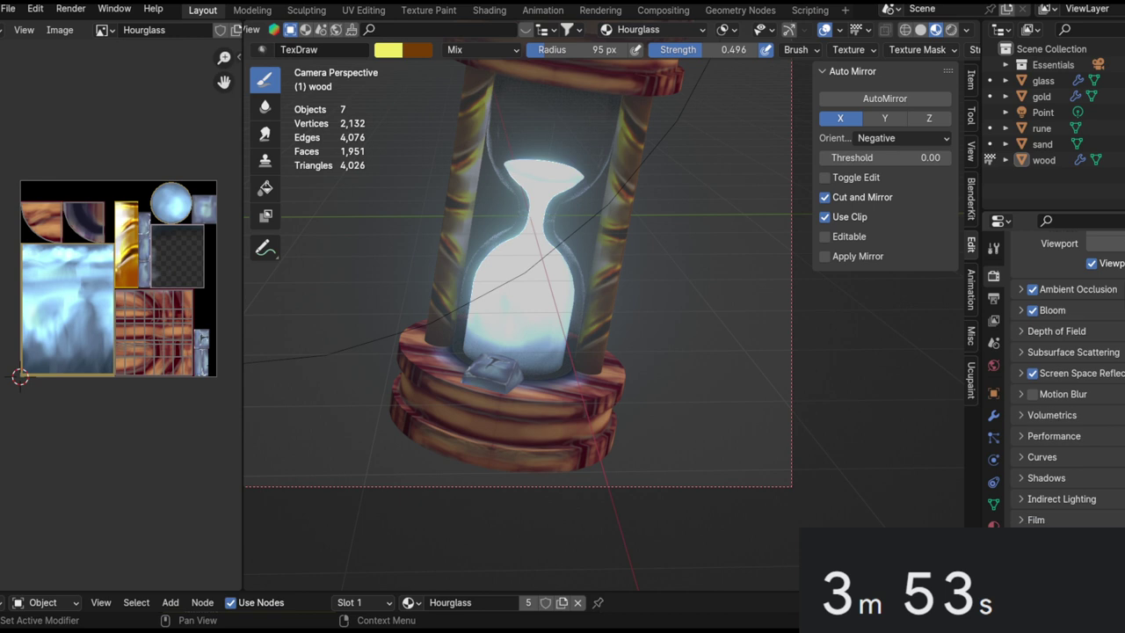
pyautogui.click(1079, 475)
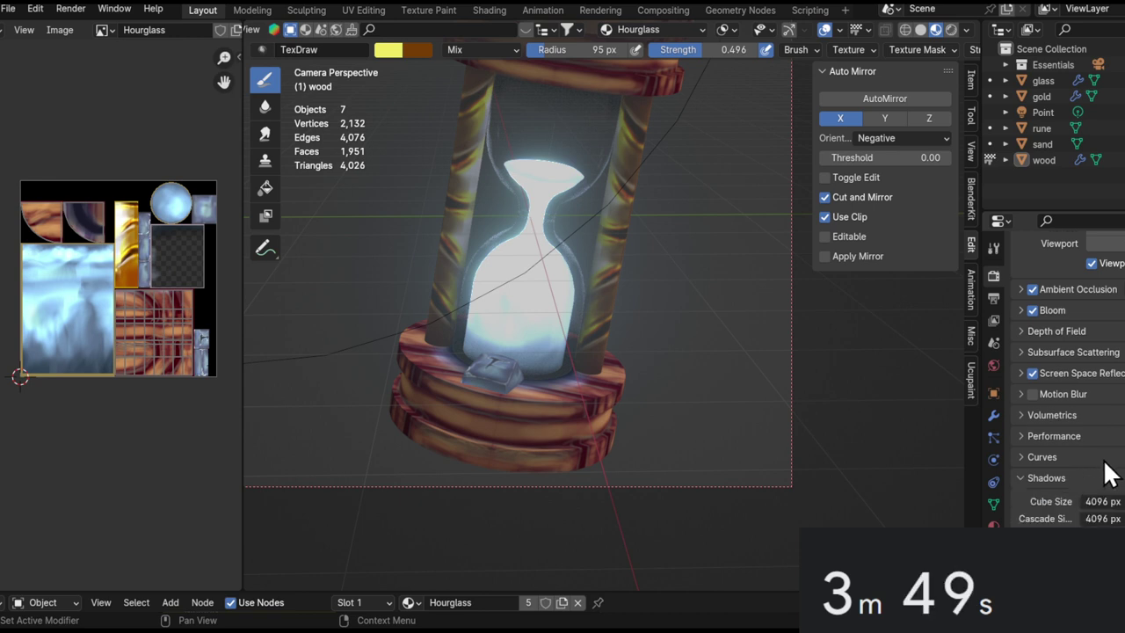
pyautogui.click(1086, 480)
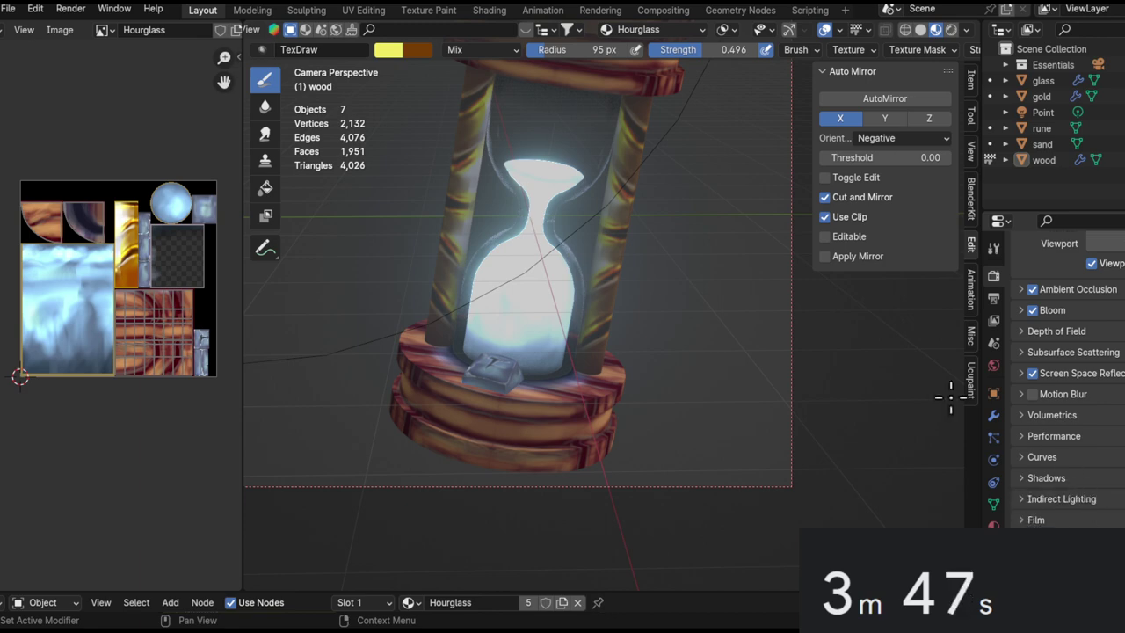
pyautogui.hotkey('ctrl', 's')
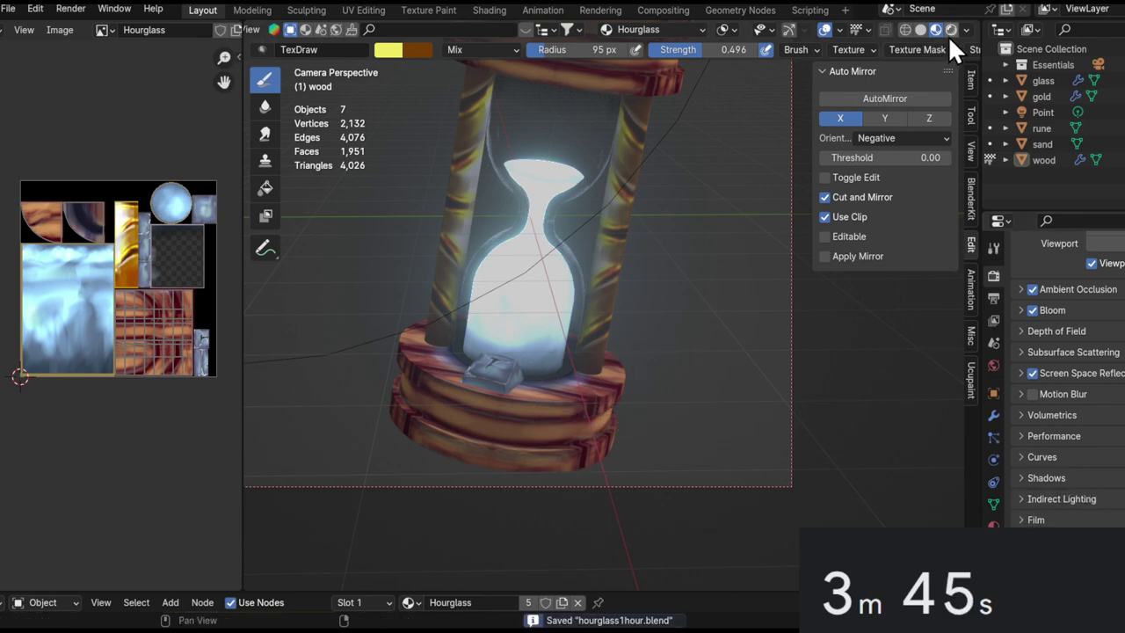
pyautogui.click(951, 30)
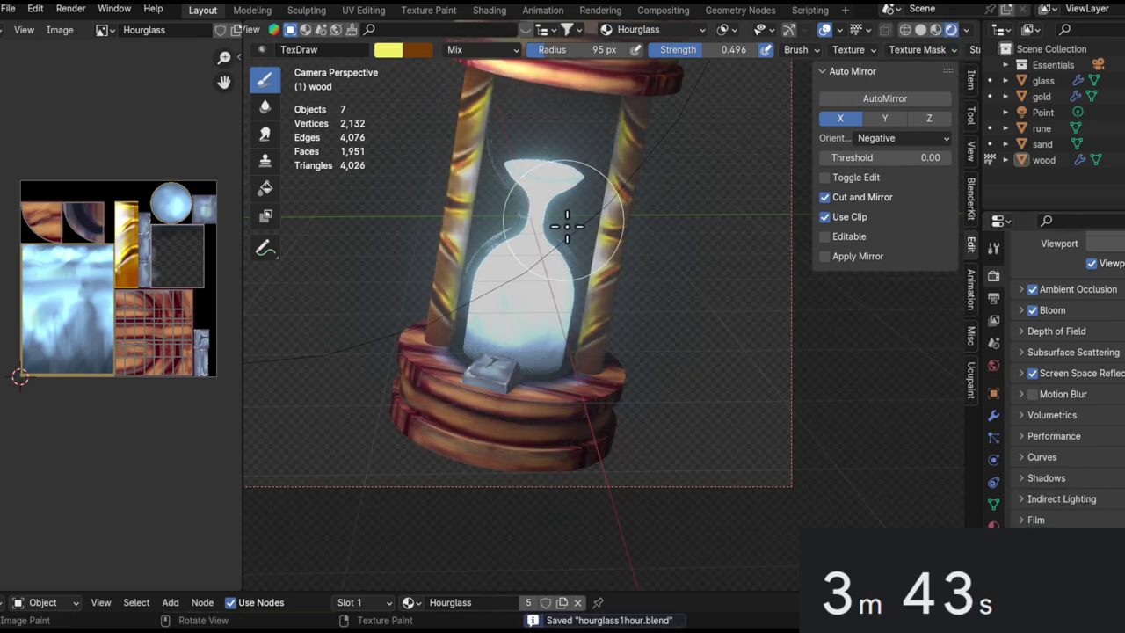
# Switch the viewport to Solid shading and put the reselected wood object back into Texture Paint mode.
pyautogui.scroll(-3, 564, 221)
pyautogui.scroll(1, 697, 277)
pyautogui.keyDown('shift'); pyautogui.moveTo(595, 323); pyautogui.dragTo(691, 443, button='middle'); pyautogui.keyUp('shift')
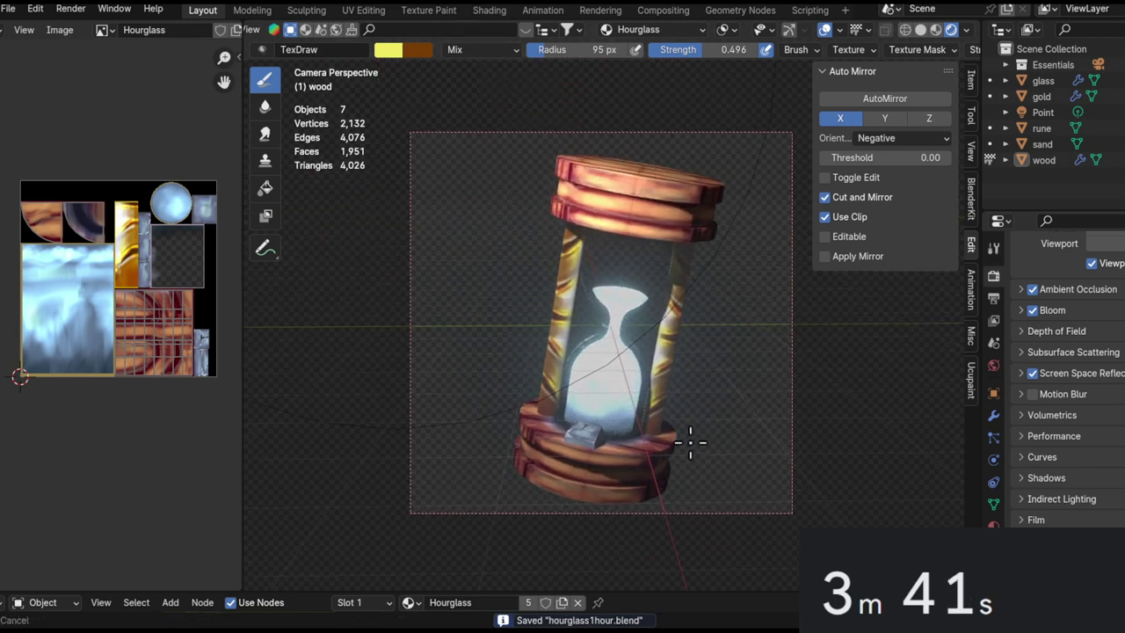
pyautogui.keyDown('alt'); pyautogui.moveTo(691, 443); pyautogui.dragTo(668, 351); pyautogui.keyUp('alt')
pyautogui.keyDown('alt'); pyautogui.moveTo(615, 317); pyautogui.dragTo(607, 402); pyautogui.keyUp('alt')
pyautogui.moveTo(618, 354)
pyautogui.mouseDown(button='middle')
pyautogui.moveTo(522, 255)
pyautogui.moveTo(530, 442)
pyautogui.moveTo(535, 329)
pyautogui.moveTo(606, 432)
pyautogui.mouseUp(button='middle')
pyautogui.click(924, 31)
pyautogui.moveTo(703, 369); pyautogui.dragTo(694, 400, button='middle')
pyautogui.keyDown('shift'); pyautogui.moveTo(655, 404); pyautogui.dragTo(759, 395, button='middle'); pyautogui.keyUp('shift')
pyautogui.hotkey('ctrl', 'Tab')
pyautogui.click(613, 363)
pyautogui.hotkey('ctrl', 'Tab')
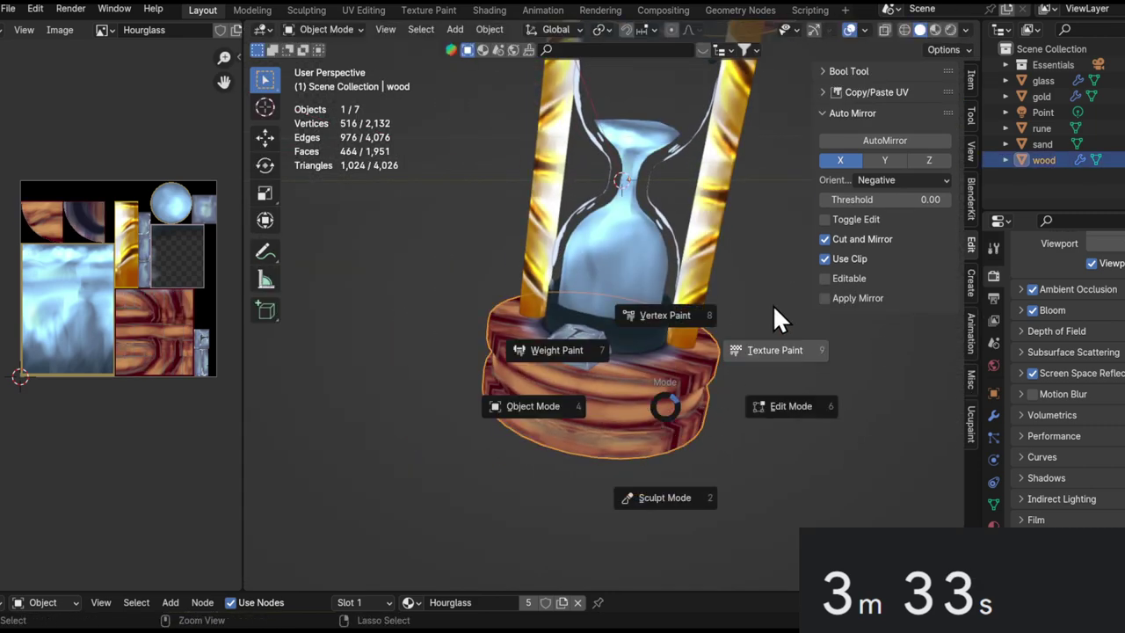
pyautogui.click(773, 305)
# Sample the light orange wood colour on the base and raise the brush strength to 1.000.
pyautogui.moveTo(774, 304)
pyautogui.mouseDown(button='middle')
pyautogui.moveTo(695, 287)
pyautogui.moveTo(763, 440)
pyautogui.mouseUp(button='middle')
pyautogui.moveTo(763, 440)
pyautogui.keyDown('shift'); pyautogui.mouseDown(button='middle')
pyautogui.moveTo(779, 296)
pyautogui.moveTo(673, 311)
pyautogui.moveTo(570, 291)
pyautogui.moveTo(685, 261)
pyautogui.moveTo(522, 311)
pyautogui.moveTo(635, 252)
pyautogui.moveTo(572, 269)
pyautogui.moveTo(636, 314)
pyautogui.moveTo(569, 236)
pyautogui.mouseUp(button='middle'); pyautogui.keyUp('shift')
pyautogui.press('s')
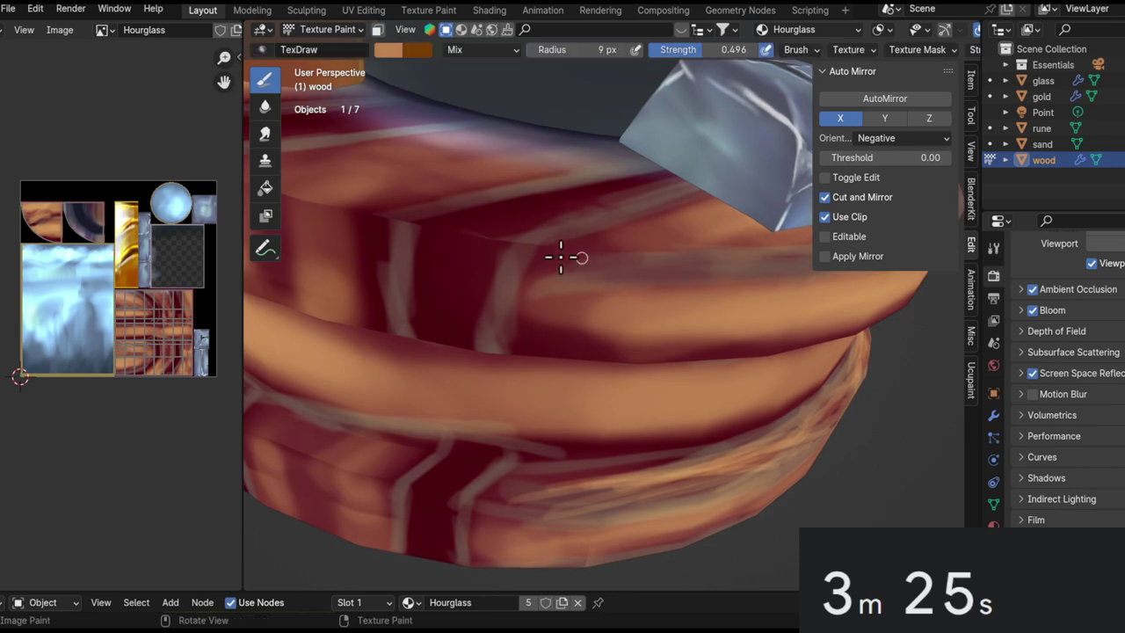
pyautogui.moveTo(643, 262); pyautogui.dragTo(761, 264)
pyautogui.moveTo(751, 264)
pyautogui.mouseDown(button='middle')
pyautogui.moveTo(565, 324)
pyautogui.moveTo(581, 330)
pyautogui.mouseUp(button='middle')
pyautogui.hotkey('ctrl', 'z')
pyautogui.hotkey('ctrl', 'z')
pyautogui.hotkey('shift', 'f')
pyautogui.click(795, 292)
# Paint thin light orange highlights along the upper edge of the base's top tier with the 9 px brush.
pyautogui.moveTo(514, 292); pyautogui.dragTo(660, 301)
pyautogui.hotkey('ctrl', 'z')
pyautogui.hotkey('ctrl', 'z')
pyautogui.moveTo(492, 291); pyautogui.dragTo(607, 299)
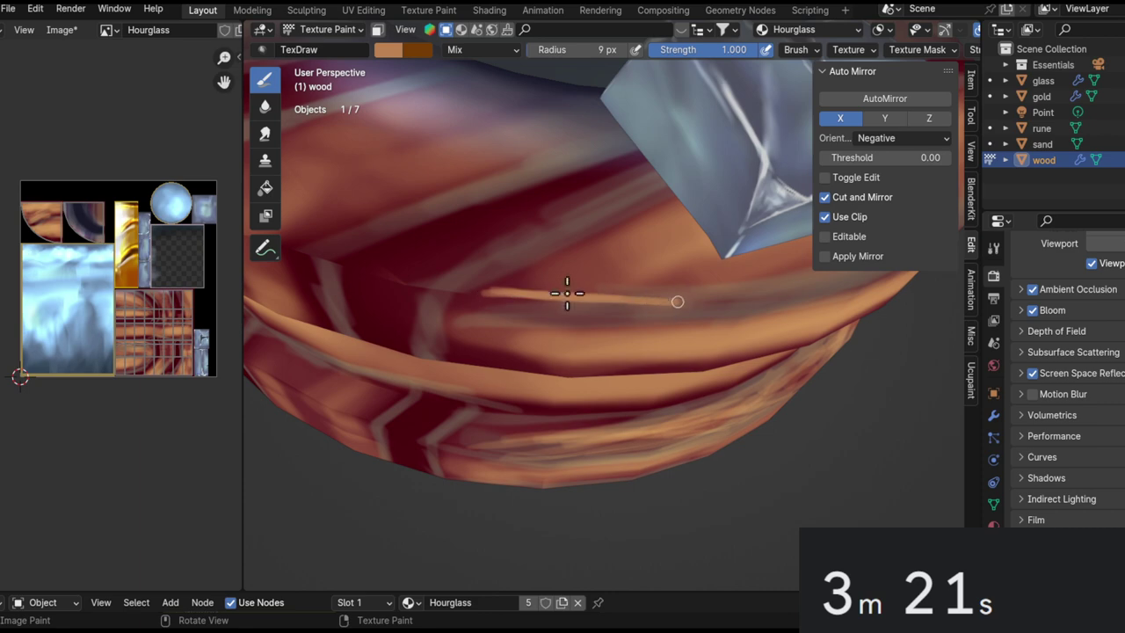
pyautogui.hotkey('ctrl', 'z')
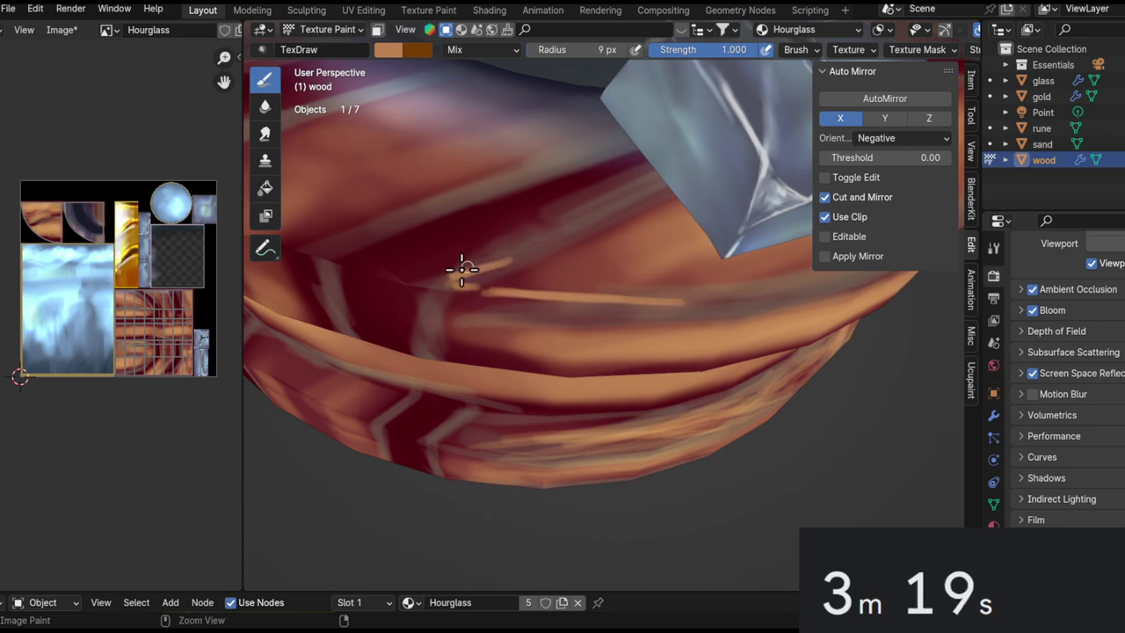
pyautogui.moveTo(571, 212); pyautogui.dragTo(518, 273, button='middle')
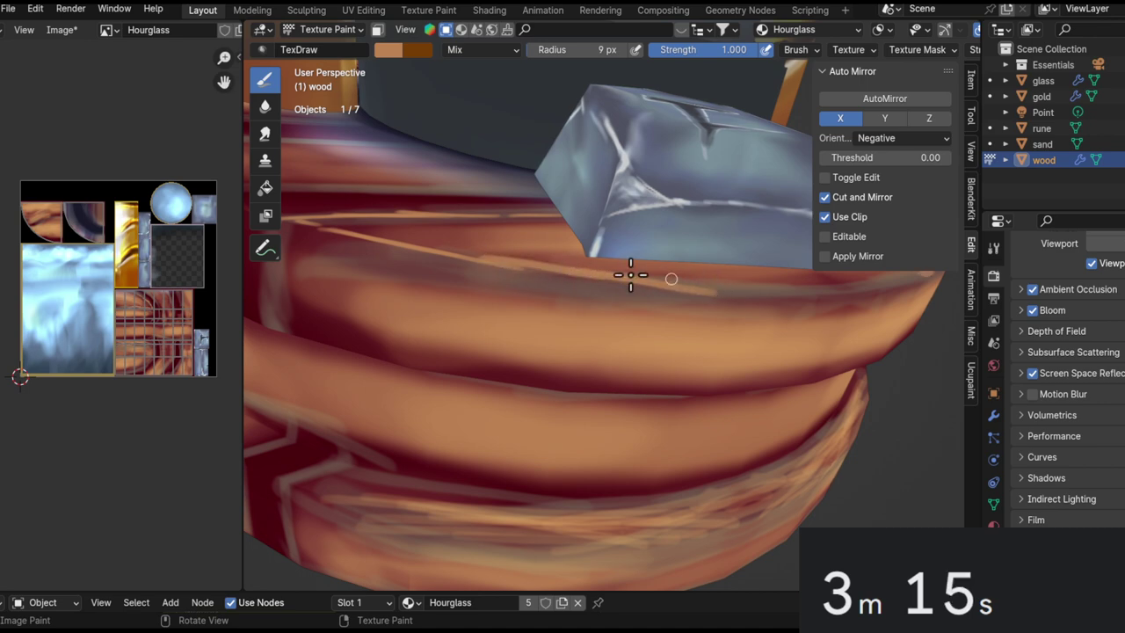
pyautogui.moveTo(734, 304); pyautogui.dragTo(593, 299, button='middle')
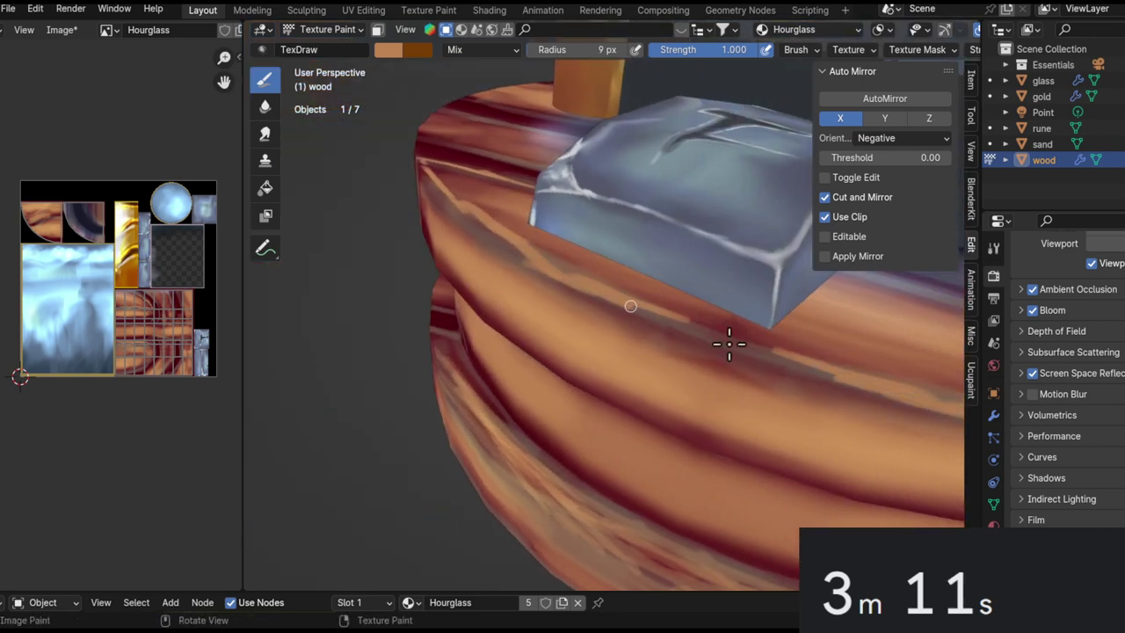
# Paint light orange highlights down the end of the top tier's front plank and along its lower edge.
pyautogui.moveTo(808, 374)
pyautogui.mouseDown(button='middle')
pyautogui.moveTo(665, 547)
pyautogui.moveTo(798, 329)
pyautogui.moveTo(726, 228)
pyautogui.moveTo(650, 344)
pyautogui.moveTo(616, 272)
pyautogui.mouseUp(button='middle')
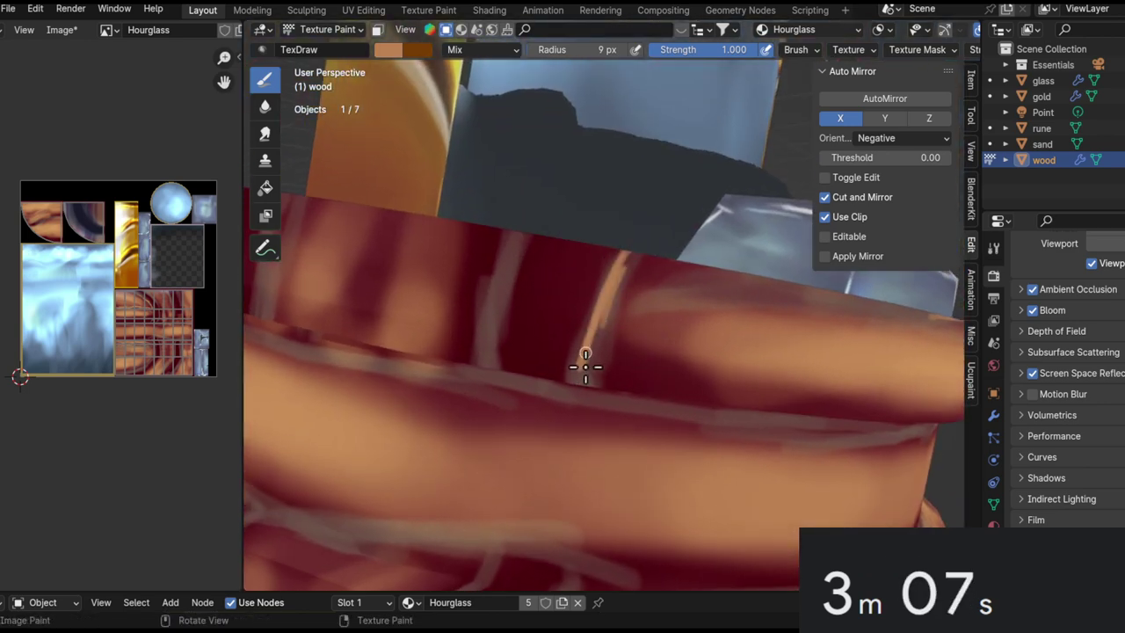
pyautogui.moveTo(582, 372); pyautogui.dragTo(605, 344, button='middle')
pyautogui.moveTo(694, 472); pyautogui.dragTo(601, 464, button='middle')
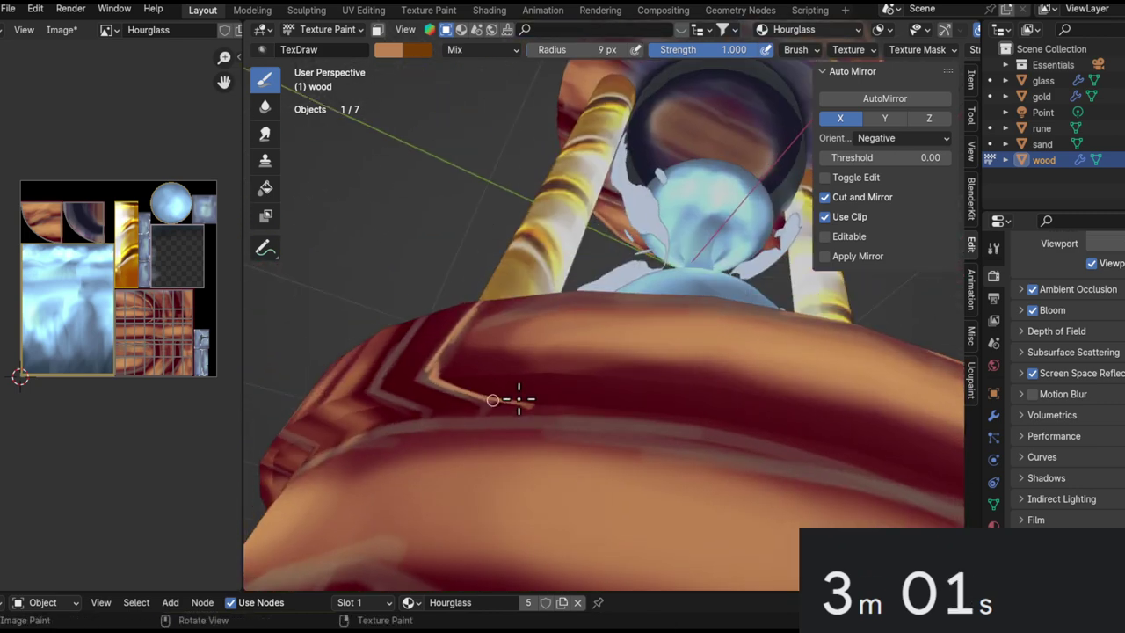
pyautogui.moveTo(639, 403); pyautogui.dragTo(761, 413)
pyautogui.moveTo(761, 413)
pyautogui.mouseDown(button='middle')
pyautogui.moveTo(587, 307)
pyautogui.moveTo(523, 312)
pyautogui.mouseUp(button='middle')
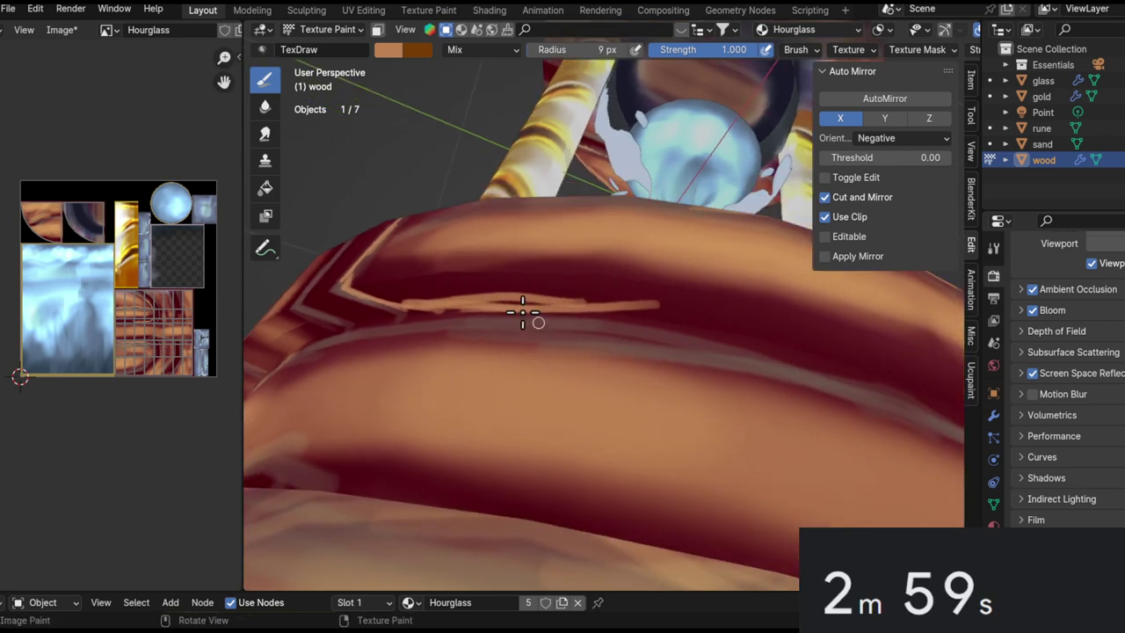
pyautogui.moveTo(665, 343); pyautogui.dragTo(896, 413)
pyautogui.moveTo(648, 359); pyautogui.dragTo(530, 319, button='middle')
pyautogui.hotkey('ctrl', 'z')
pyautogui.moveTo(385, 243); pyautogui.dragTo(680, 318)
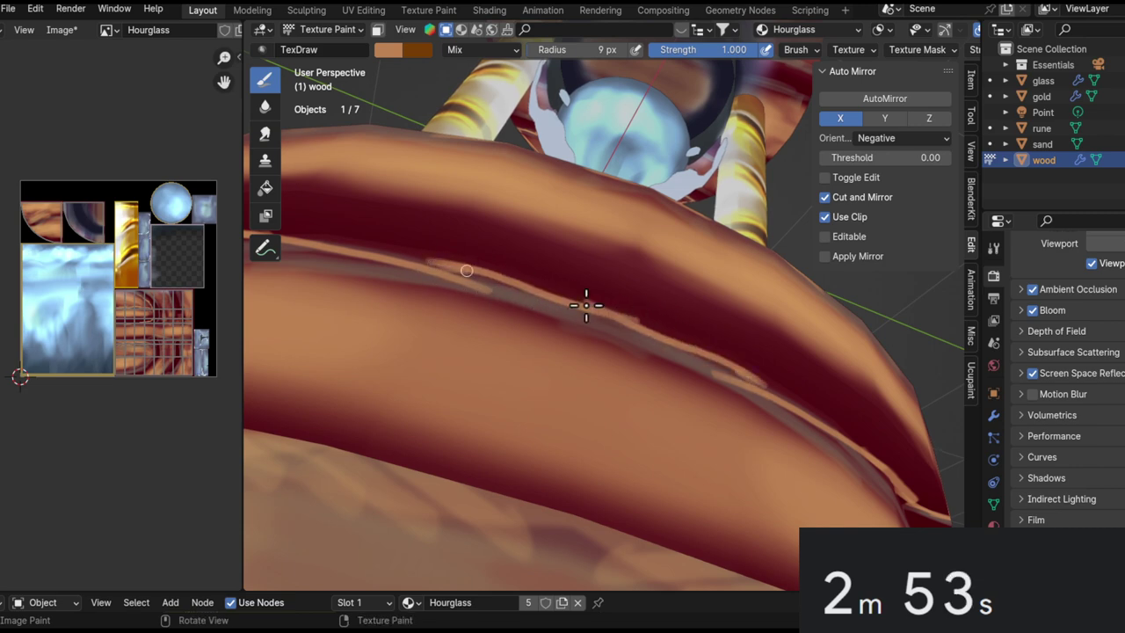
pyautogui.keyDown('ctrl'); pyautogui.moveTo(463, 417); pyautogui.dragTo(482, 538, button='middle'); pyautogui.keyUp('ctrl')
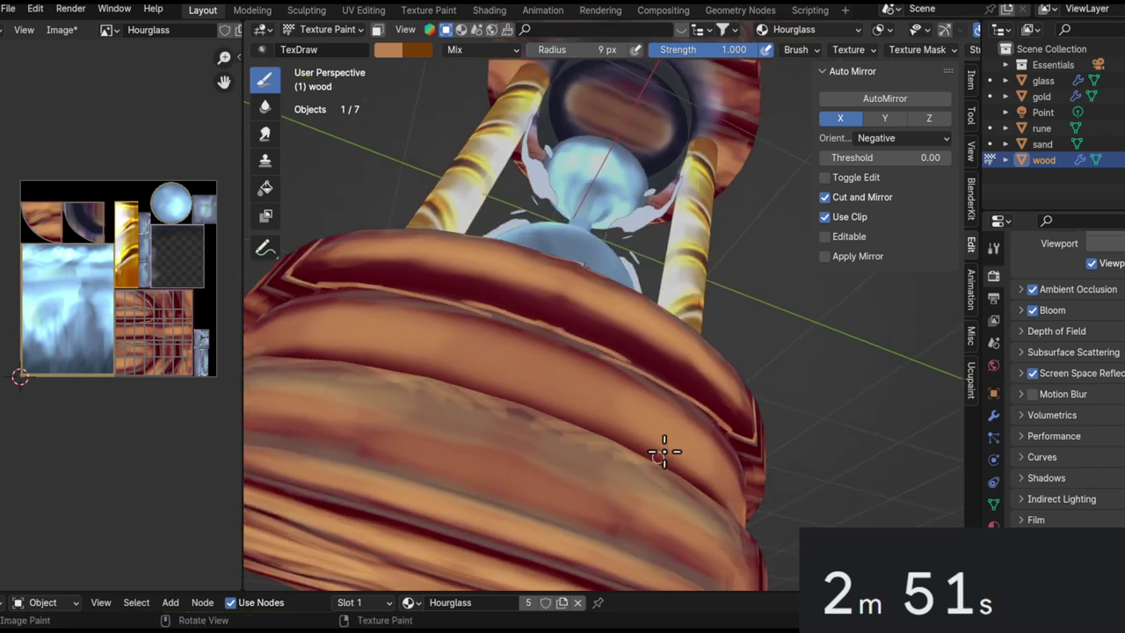
# Sample wood tones from the plank, set the brush radius to 50 px and smooth out the face of the top tier's front plank.
pyautogui.moveTo(582, 281); pyautogui.dragTo(716, 255, button='middle')
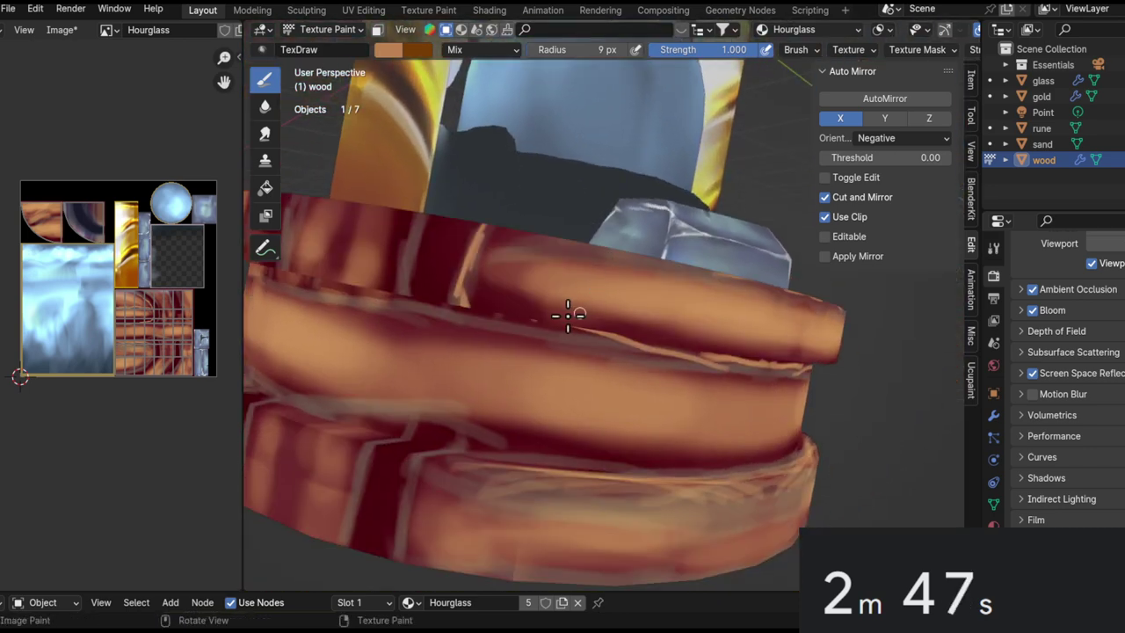
pyautogui.moveTo(551, 326)
pyautogui.keyDown('alt'); pyautogui.mouseDown()
pyautogui.moveTo(540, 273)
pyautogui.moveTo(548, 309)
pyautogui.mouseUp(); pyautogui.keyUp('alt')
pyautogui.press('f')
pyautogui.click(585, 308)
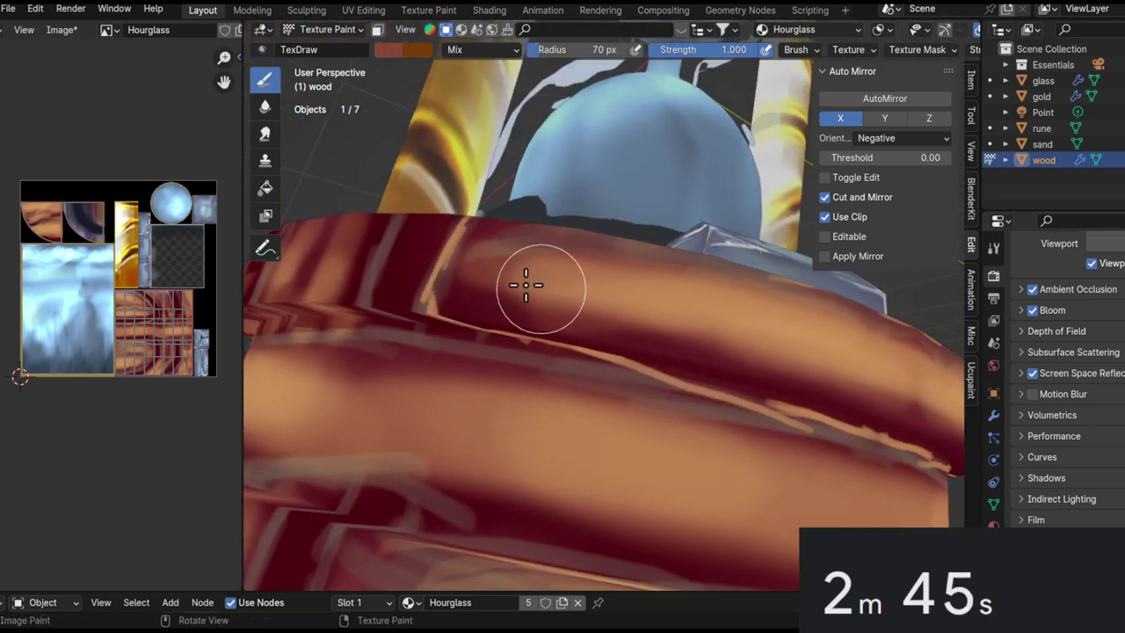
pyautogui.press('s')
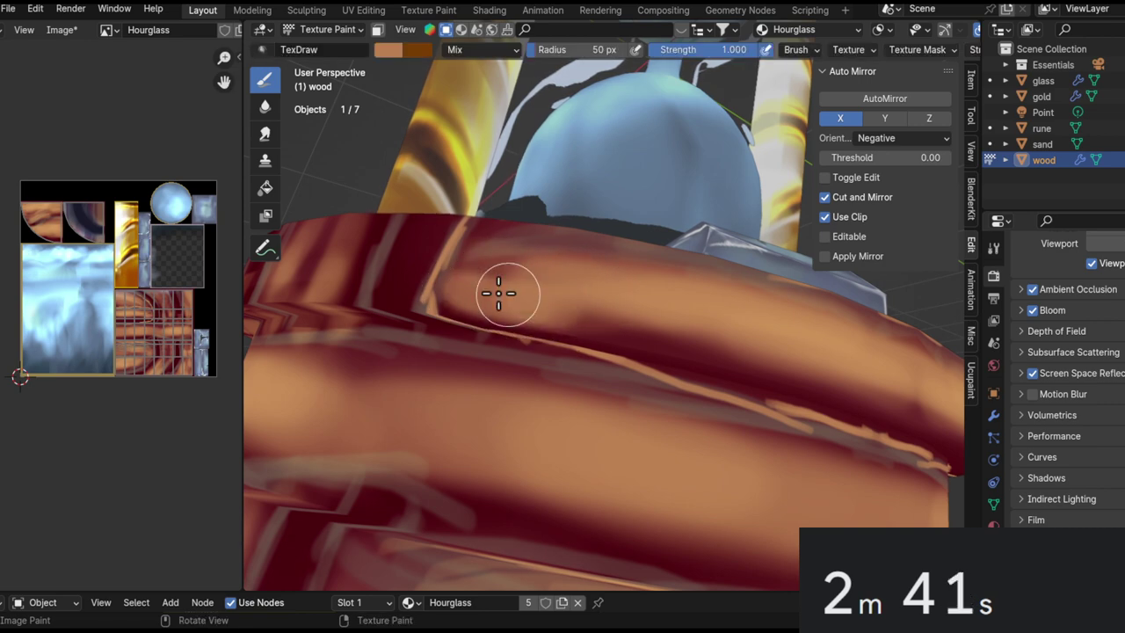
pyautogui.moveTo(497, 242)
pyautogui.mouseDown(button='middle')
pyautogui.moveTo(565, 308)
pyautogui.moveTo(495, 319)
pyautogui.moveTo(605, 243)
pyautogui.moveTo(510, 264)
pyautogui.moveTo(525, 202)
pyautogui.moveTo(574, 225)
pyautogui.moveTo(597, 207)
pyautogui.moveTo(515, 233)
pyautogui.moveTo(540, 232)
pyautogui.moveTo(562, 284)
pyautogui.moveTo(721, 321)
pyautogui.mouseUp(button='middle')
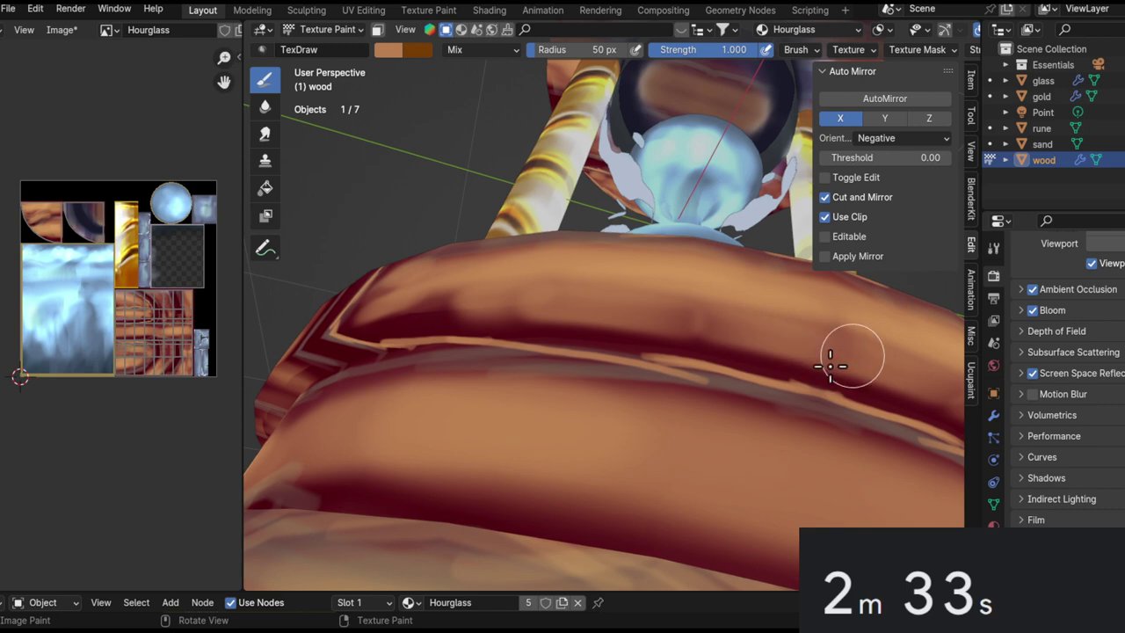
pyautogui.moveTo(841, 360); pyautogui.dragTo(609, 298, button='middle')
# Cover the rough grain on the bottom tier's front plank with broad light orange strokes at 50 px.
pyautogui.moveTo(556, 274); pyautogui.dragTo(675, 338, button='middle')
pyautogui.moveTo(675, 338)
pyautogui.keyDown('alt'); pyautogui.mouseDown()
pyautogui.moveTo(603, 327)
pyautogui.moveTo(325, 330)
pyautogui.moveTo(398, 329)
pyautogui.mouseUp(); pyautogui.keyUp('alt')
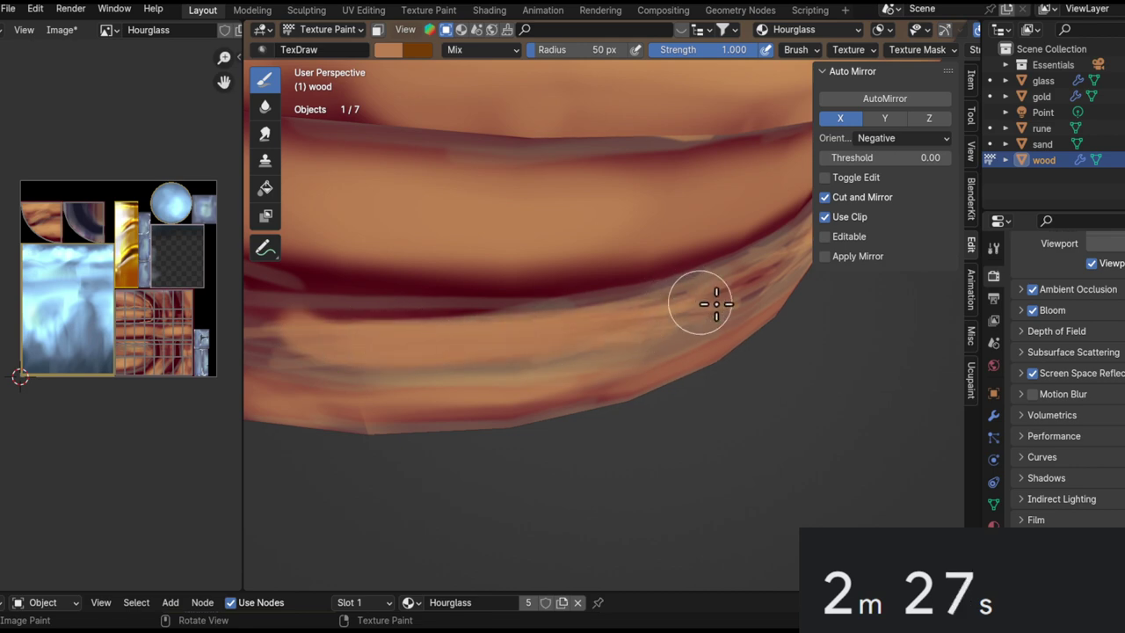
pyautogui.moveTo(492, 359); pyautogui.dragTo(536, 336, button='middle')
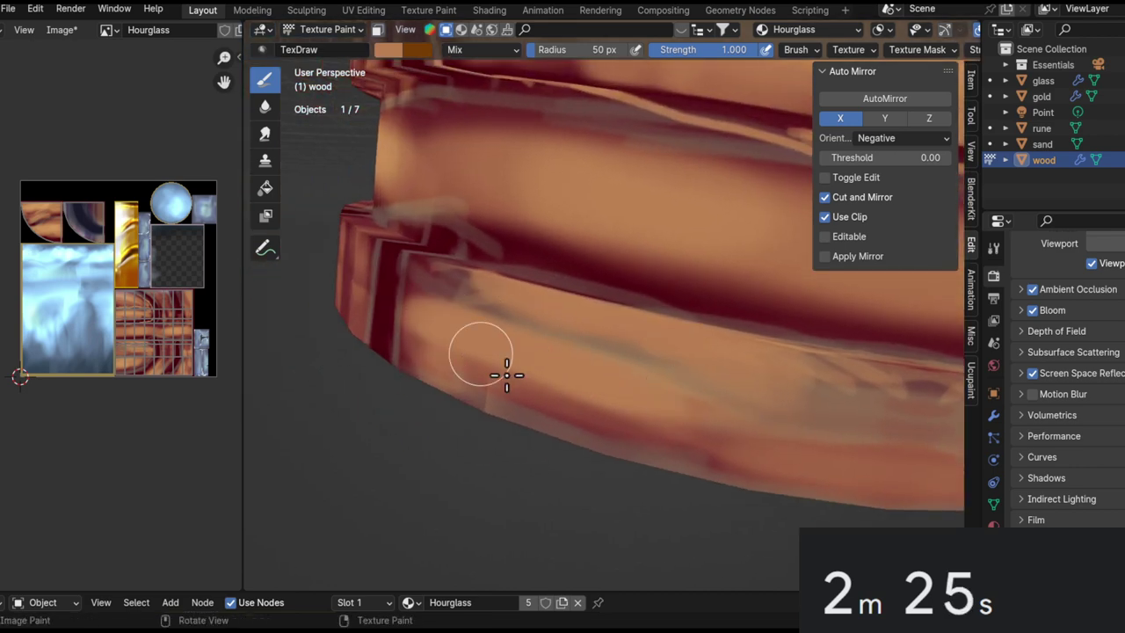
pyautogui.moveTo(441, 333); pyautogui.dragTo(337, 304, button='middle')
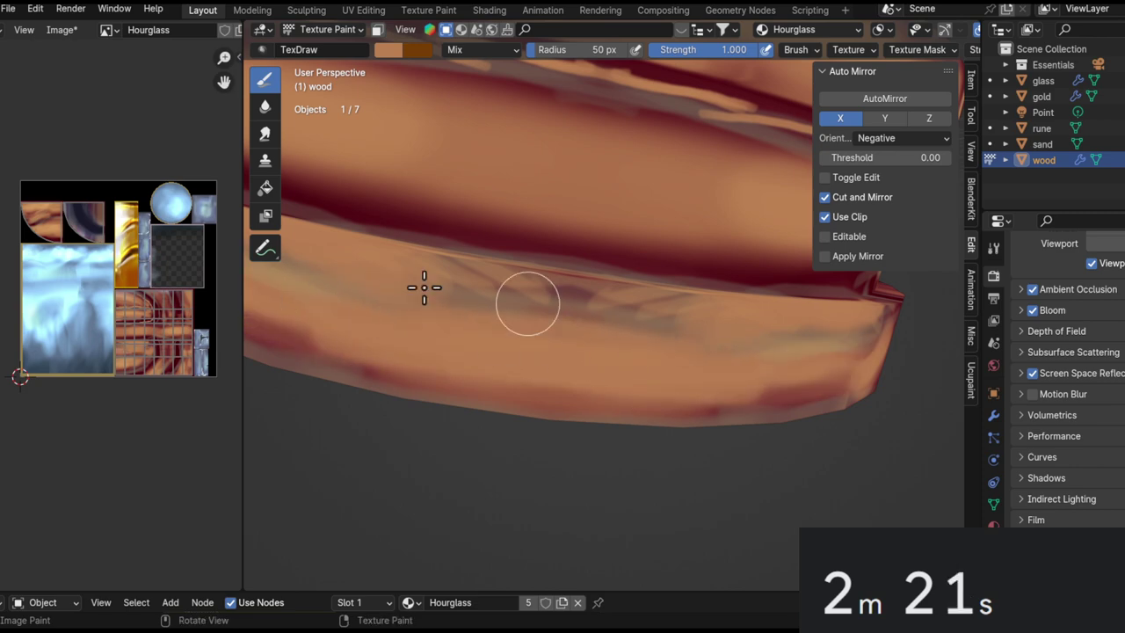
pyautogui.moveTo(633, 299); pyautogui.dragTo(584, 285, button='middle')
pyautogui.moveTo(350, 275)
pyautogui.mouseDown(button='middle')
pyautogui.moveTo(431, 372)
pyautogui.moveTo(425, 193)
pyautogui.moveTo(609, 343)
pyautogui.moveTo(580, 306)
pyautogui.moveTo(585, 321)
pyautogui.moveTo(622, 327)
pyautogui.mouseUp(button='middle')
# Sample dark red, reduce the brush radius to 32 px and shade the bottom tier's upper edge and the dark bands on the underside.
pyautogui.press('s')
pyautogui.moveTo(690, 334)
pyautogui.mouseDown(button='middle')
pyautogui.moveTo(640, 356)
pyautogui.moveTo(591, 331)
pyautogui.mouseUp(button='middle')
pyautogui.press('[')
pyautogui.press('[')
pyautogui.press('[')
pyautogui.press('[')
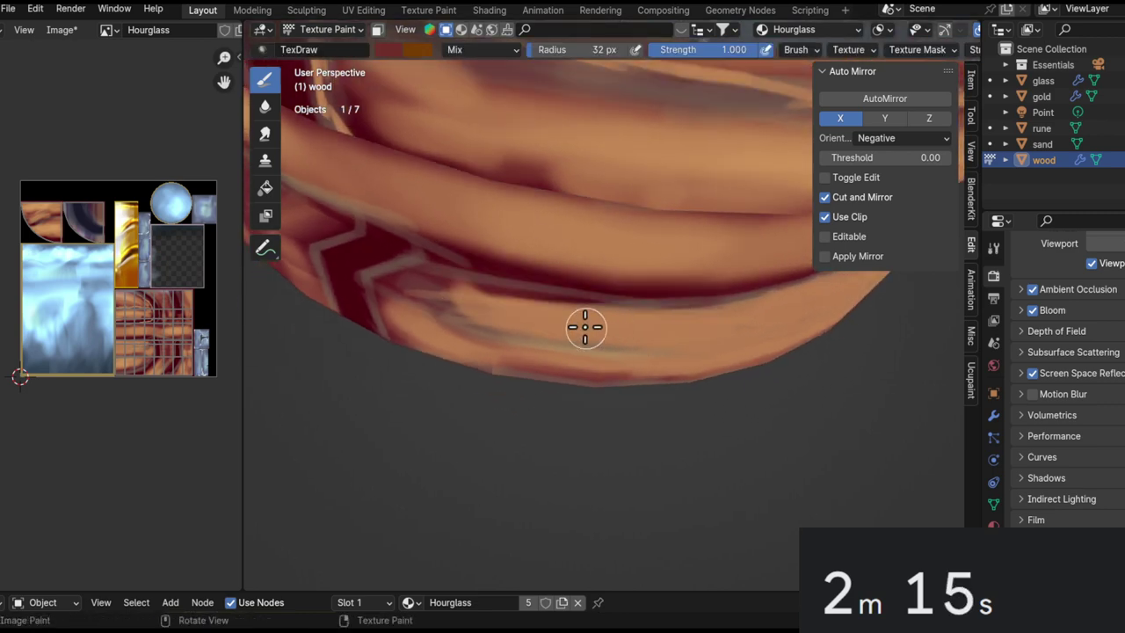
pyautogui.moveTo(695, 312); pyautogui.dragTo(426, 261)
pyautogui.moveTo(543, 292); pyautogui.dragTo(698, 300)
pyautogui.moveTo(745, 309); pyautogui.dragTo(552, 246, button='middle')
pyautogui.keyDown('shift'); pyautogui.moveTo(751, 329); pyautogui.dragTo(492, 225, button='middle'); pyautogui.keyUp('shift')
pyautogui.moveTo(473, 232); pyautogui.dragTo(744, 304)
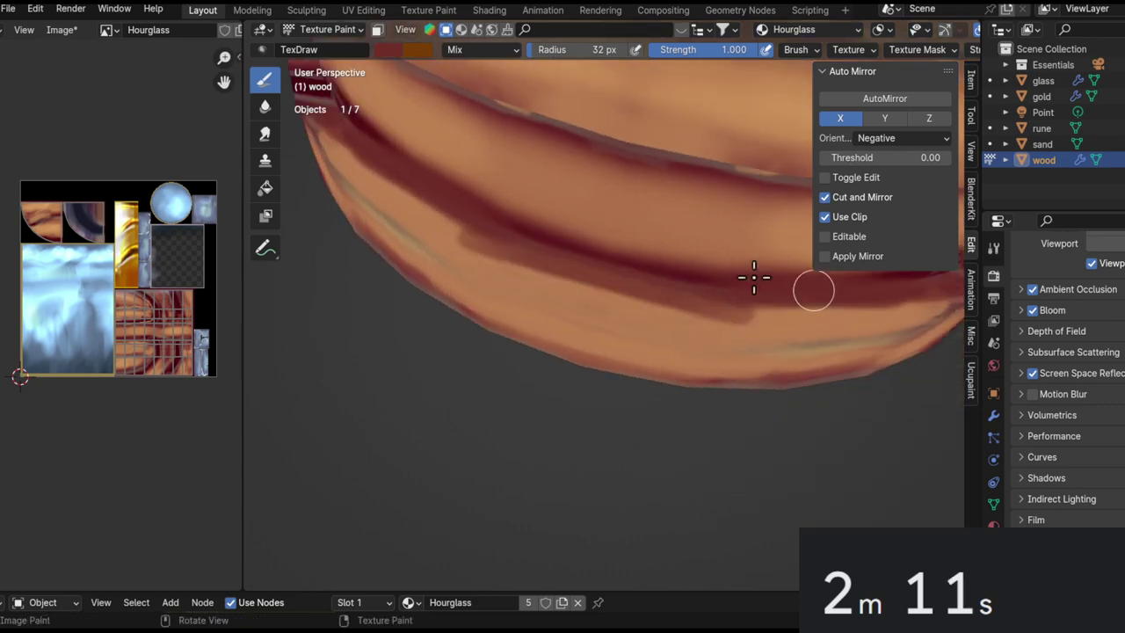
pyautogui.moveTo(594, 264)
pyautogui.mouseDown(button='middle')
pyautogui.moveTo(635, 234)
pyautogui.moveTo(637, 199)
pyautogui.moveTo(580, 281)
pyautogui.moveTo(524, 254)
pyautogui.moveTo(502, 290)
pyautogui.moveTo(479, 254)
pyautogui.moveTo(434, 251)
pyautogui.moveTo(319, 304)
pyautogui.mouseUp(button='middle')
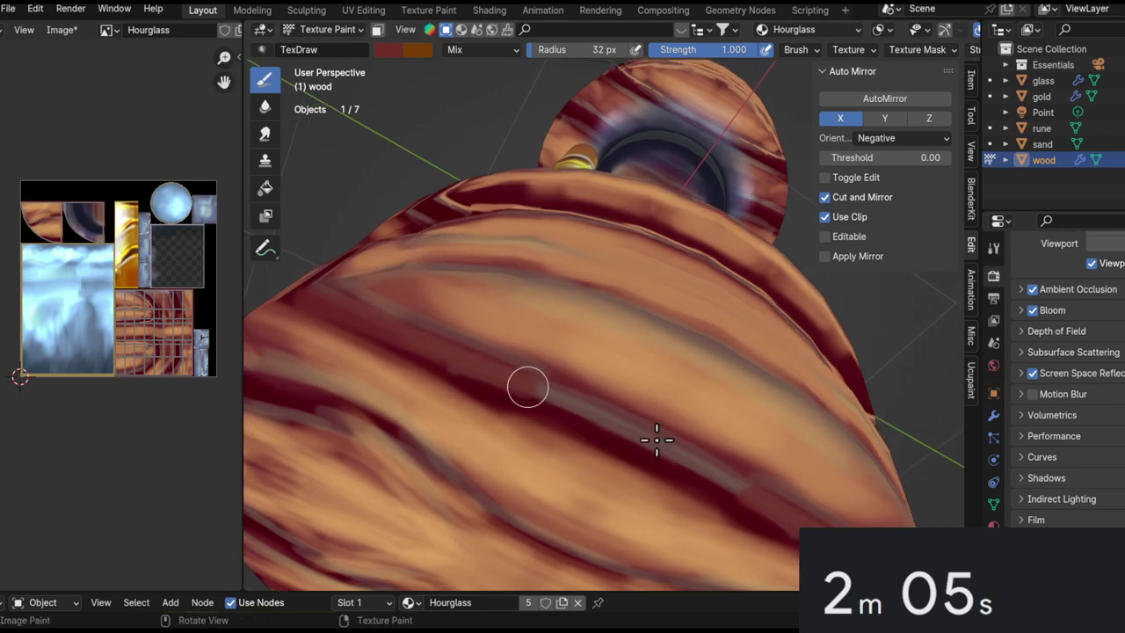
pyautogui.moveTo(583, 410); pyautogui.dragTo(465, 114, button='middle')
# Paint a light orange highlight around the end of the bottom tier's front plank and a grain line across its face at 14 px.
pyautogui.moveTo(439, 442); pyautogui.dragTo(472, 327, button='middle')
pyautogui.moveTo(411, 383)
pyautogui.mouseDown()
pyautogui.moveTo(470, 309)
pyautogui.moveTo(427, 357)
pyautogui.moveTo(428, 424)
pyautogui.mouseUp()
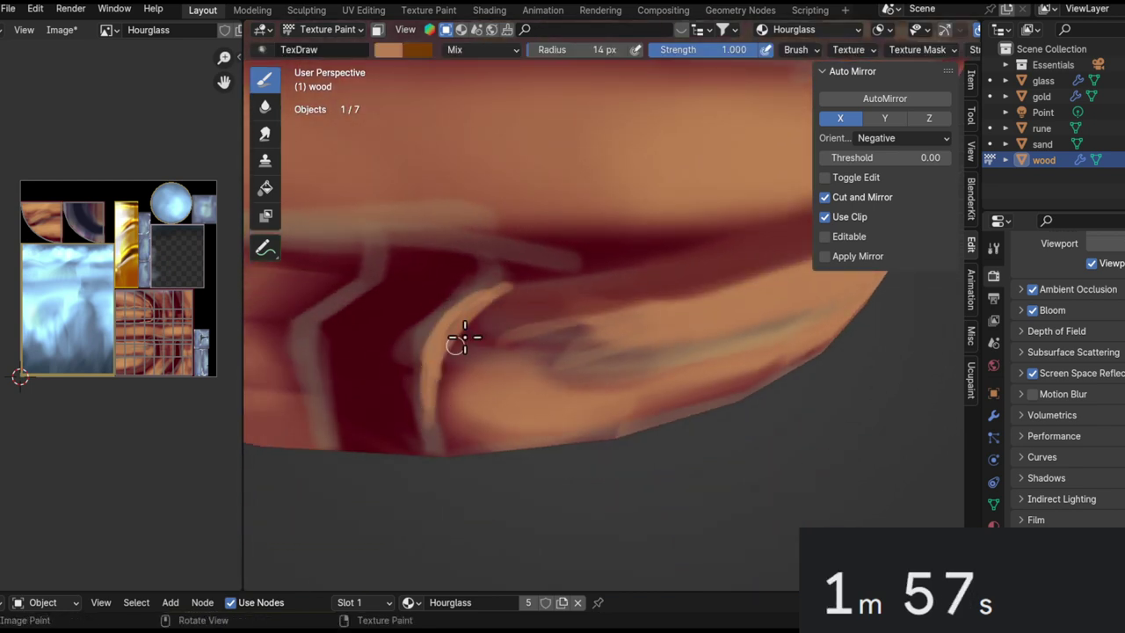
pyautogui.moveTo(459, 341); pyautogui.dragTo(607, 355)
pyautogui.moveTo(499, 343); pyautogui.dragTo(675, 351)
pyautogui.hotkey('ctrl', 'z')
pyautogui.hotkey('ctrl', 'z')
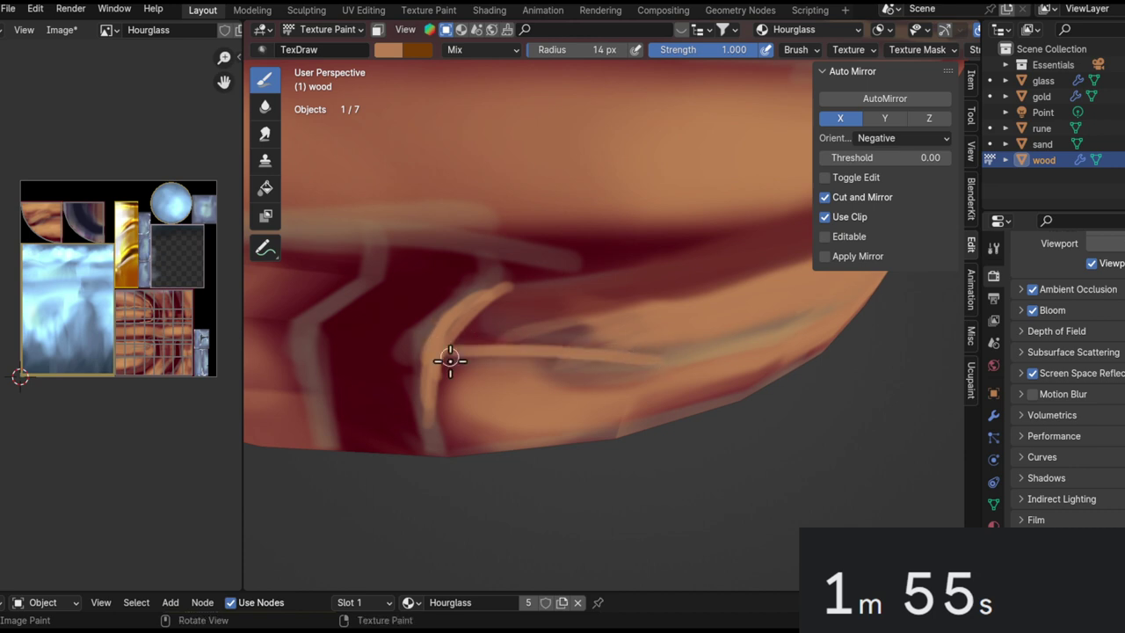
pyautogui.moveTo(439, 360); pyautogui.dragTo(639, 357)
# Paint a light orange highlight along the upper edge of the bottom tier's front plank.
pyautogui.moveTo(496, 286); pyautogui.dragTo(694, 275)
pyautogui.moveTo(542, 288); pyautogui.dragTo(748, 248)
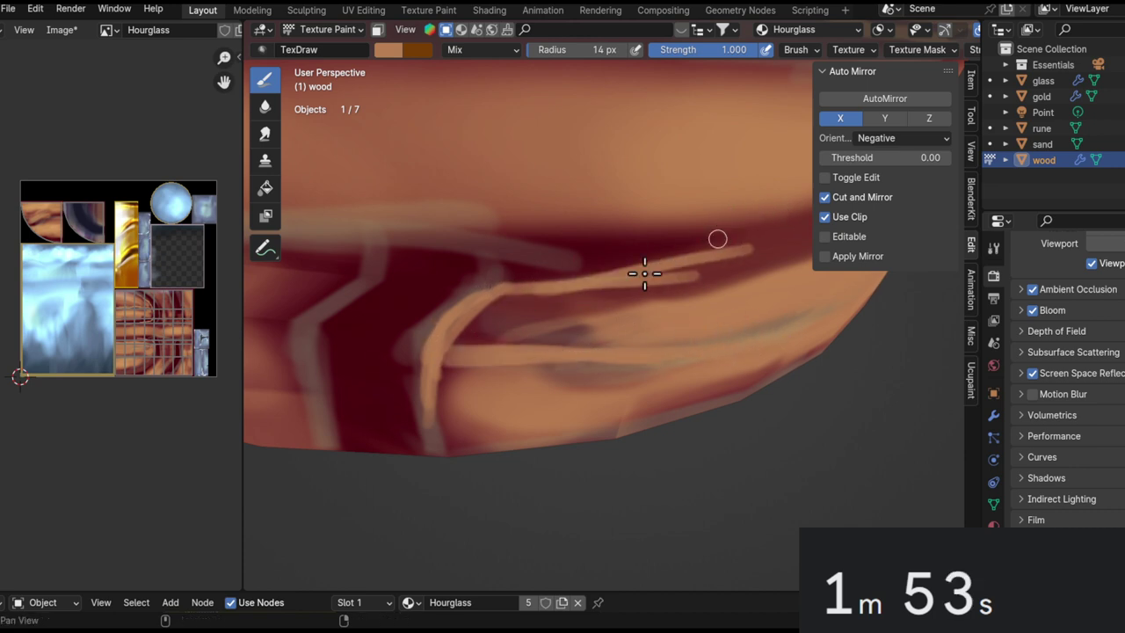
pyautogui.keyDown('shift'); pyautogui.moveTo(688, 261); pyautogui.dragTo(379, 327, button='middle'); pyautogui.keyUp('shift')
pyautogui.hotkey('ctrl', 'z')
pyautogui.moveTo(535, 280)
pyautogui.mouseDown()
pyautogui.moveTo(522, 284)
pyautogui.moveTo(565, 289)
pyautogui.moveTo(545, 296)
pyautogui.moveTo(698, 252)
pyautogui.moveTo(728, 201)
pyautogui.moveTo(610, 263)
pyautogui.mouseUp()
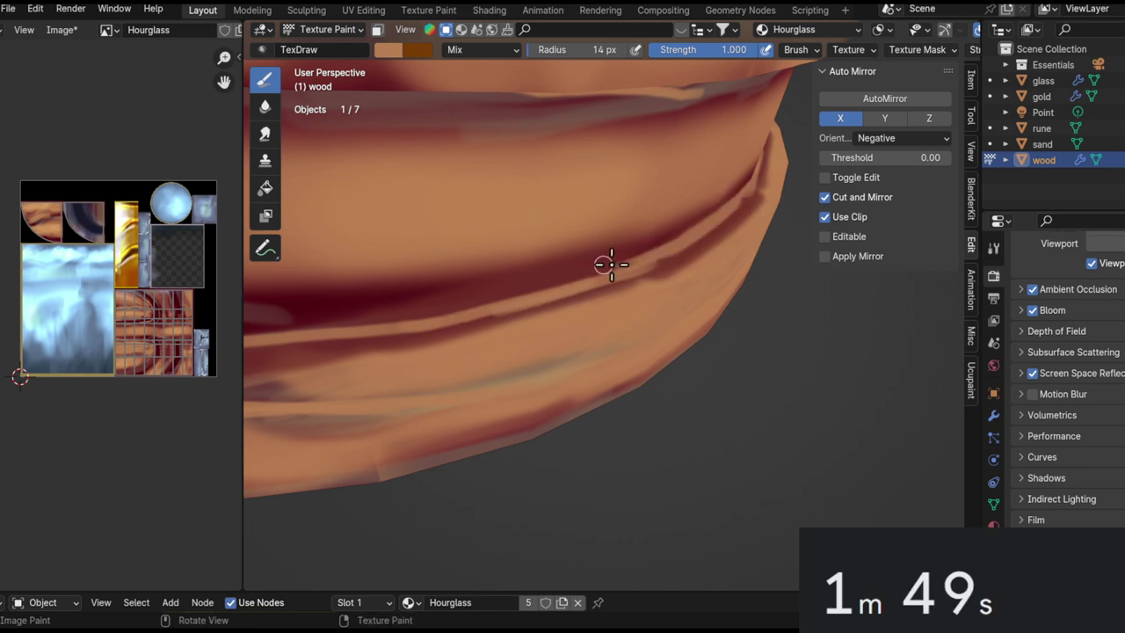
# Extend the light orange highlight down the plank's end and along the adjoining dark seam on the base's underside.
pyautogui.moveTo(492, 282)
pyautogui.mouseDown(button='middle')
pyautogui.moveTo(572, 307)
pyautogui.moveTo(494, 252)
pyautogui.moveTo(453, 281)
pyautogui.moveTo(455, 271)
pyautogui.mouseUp(button='middle')
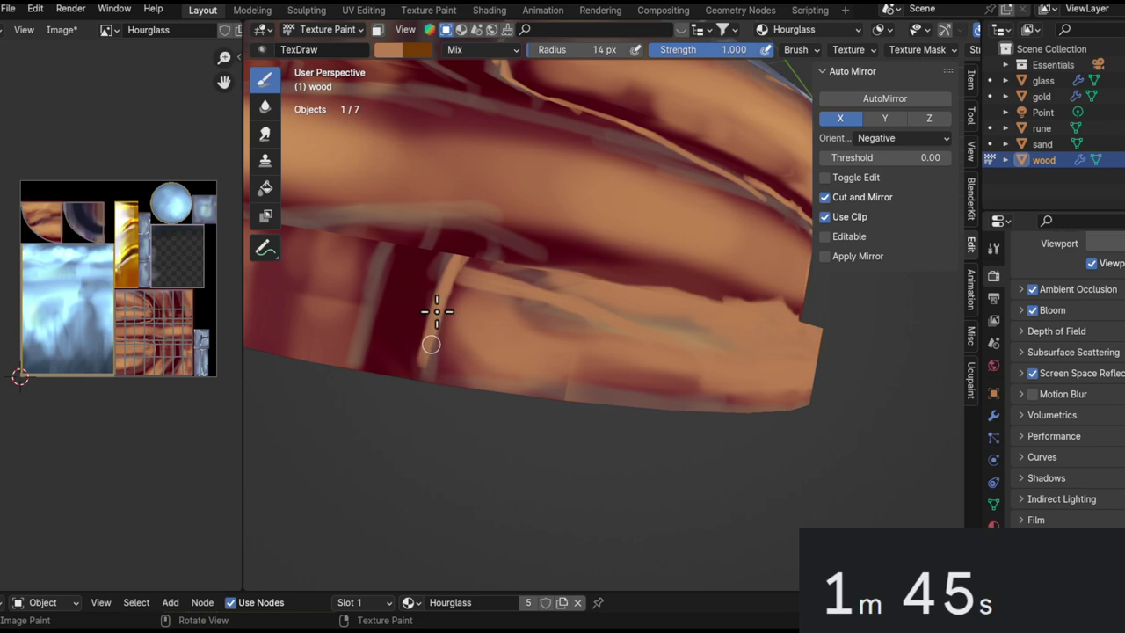
pyautogui.moveTo(431, 372); pyautogui.dragTo(452, 382, button='middle')
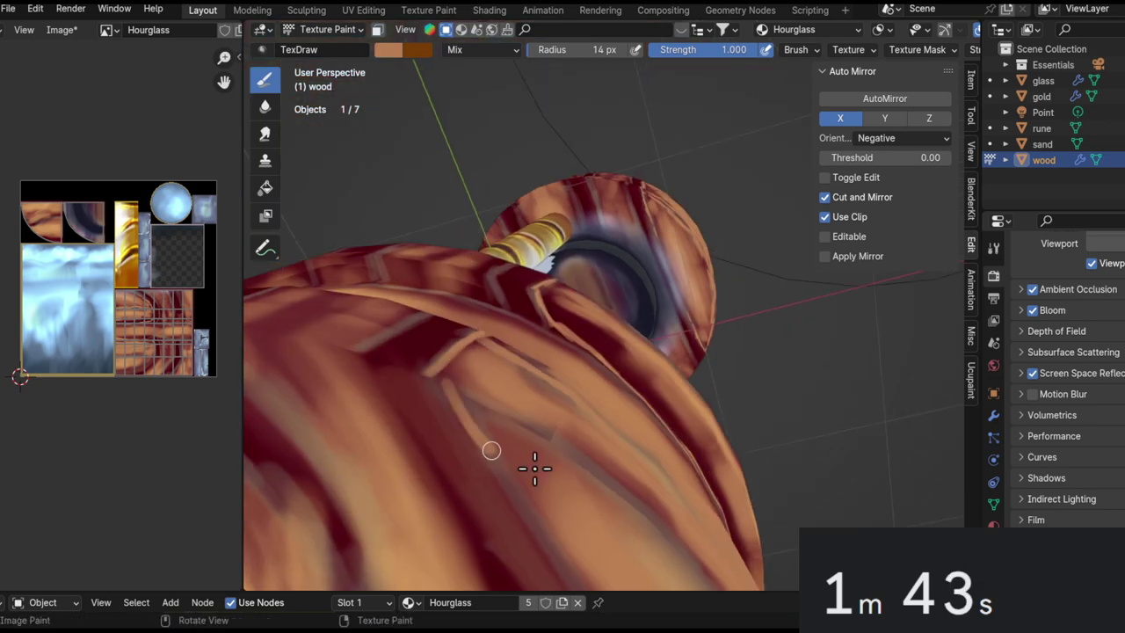
pyautogui.moveTo(542, 511)
pyautogui.mouseDown(button='middle')
pyautogui.moveTo(394, 176)
pyautogui.moveTo(365, 185)
pyautogui.mouseUp(button='middle')
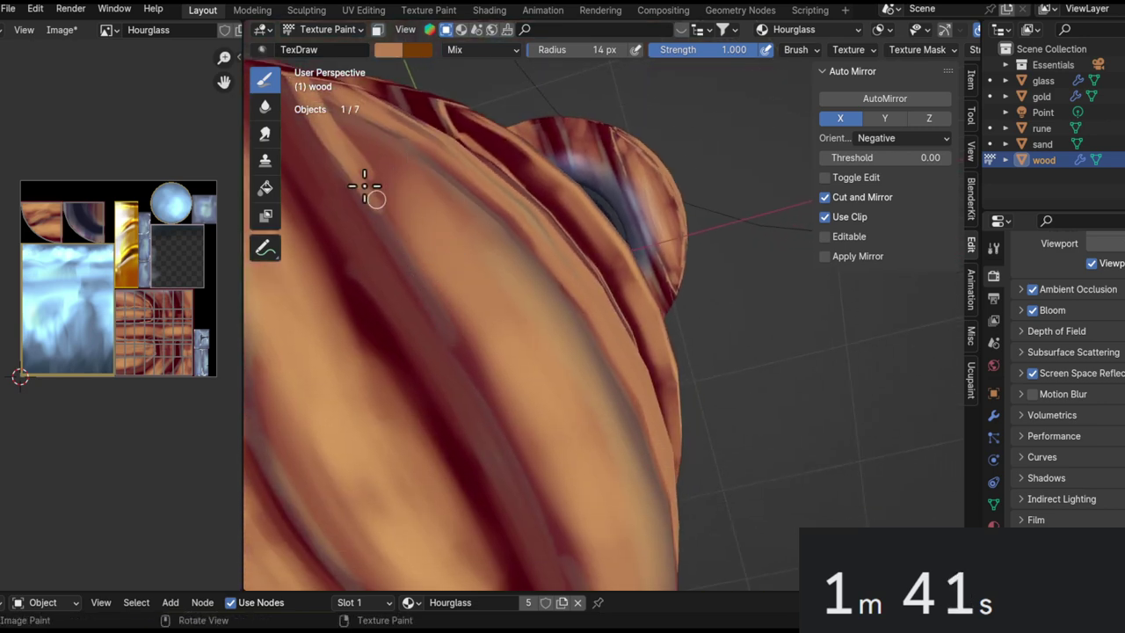
pyautogui.moveTo(502, 360); pyautogui.dragTo(553, 307, button='middle')
pyautogui.keyDown('ctrl'); pyautogui.moveTo(554, 307); pyautogui.dragTo(590, 329, button='middle'); pyautogui.keyUp('ctrl')
pyautogui.moveTo(590, 328); pyautogui.dragTo(463, 318, button='middle')
pyautogui.moveTo(463, 318)
pyautogui.keyDown('ctrl'); pyautogui.mouseDown(button='middle')
pyautogui.moveTo(471, 270)
pyautogui.moveTo(455, 254)
pyautogui.moveTo(487, 296)
pyautogui.moveTo(544, 317)
pyautogui.moveTo(404, 302)
pyautogui.moveTo(461, 304)
pyautogui.mouseUp(button='middle'); pyautogui.keyUp('ctrl')
# Resize the brush, lower its strength and rework the bottom tier's front plank with reddish-brown tones and light edge strokes.
pyautogui.press('f')
pyautogui.click(497, 362)
pyautogui.moveTo(386, 322); pyautogui.dragTo(786, 326)
pyautogui.moveTo(786, 326)
pyautogui.mouseDown(button='middle')
pyautogui.moveTo(625, 341)
pyautogui.moveTo(519, 293)
pyautogui.moveTo(501, 318)
pyautogui.moveTo(470, 294)
pyautogui.mouseUp(button='middle')
pyautogui.hotkey('ctrl', 'z')
pyautogui.hotkey('shift', 'f')
pyautogui.click(610, 352)
pyautogui.hotkey('shift', 'f')
pyautogui.moveTo(421, 268); pyautogui.dragTo(670, 305)
pyautogui.moveTo(670, 305)
pyautogui.mouseDown(button='middle')
pyautogui.moveTo(381, 246)
pyautogui.moveTo(877, 348)
pyautogui.mouseUp(button='middle')
pyautogui.moveTo(877, 348)
pyautogui.mouseDown()
pyautogui.moveTo(349, 228)
pyautogui.moveTo(405, 219)
pyautogui.moveTo(876, 309)
pyautogui.moveTo(324, 214)
pyautogui.moveTo(823, 325)
pyautogui.moveTo(682, 324)
pyautogui.moveTo(781, 322)
pyautogui.mouseUp()
pyautogui.keyDown('alt'); pyautogui.moveTo(618, 311); pyautogui.dragTo(636, 236); pyautogui.keyUp('alt')
pyautogui.moveTo(569, 299)
pyautogui.mouseDown(button='middle')
pyautogui.moveTo(555, 281)
pyautogui.moveTo(567, 334)
pyautogui.moveTo(720, 359)
pyautogui.moveTo(667, 361)
pyautogui.moveTo(608, 313)
pyautogui.moveTo(583, 334)
pyautogui.mouseUp(button='middle')
# Set the brush radius to 27 px and its strength to 0.695.
pyautogui.press('f')
pyautogui.click(695, 356)
pyautogui.press('f')
pyautogui.click(625, 350)
pyautogui.hotkey('shift', 'f')
pyautogui.click(649, 364)
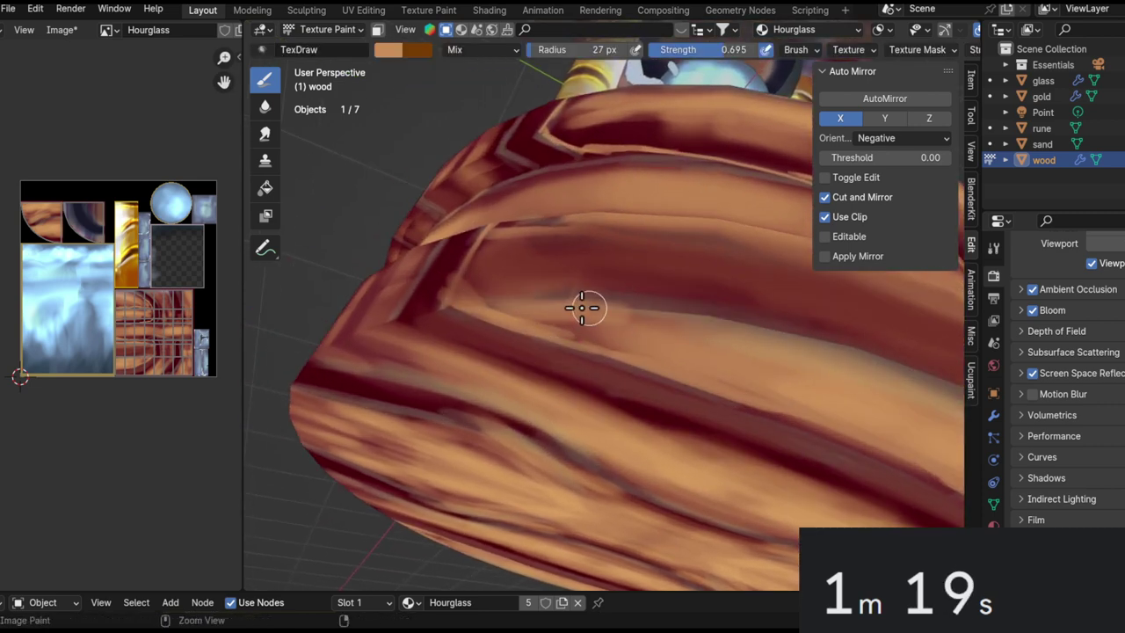
# Paint a light orange grain band across the bottom tier's front plank and highlight its lower edge with a 20 px brush.
pyautogui.moveTo(668, 310); pyautogui.dragTo(635, 276, button='middle')
pyautogui.moveTo(623, 336)
pyautogui.mouseDown(button='middle')
pyautogui.moveTo(826, 407)
pyautogui.moveTo(624, 315)
pyautogui.mouseUp(button='middle')
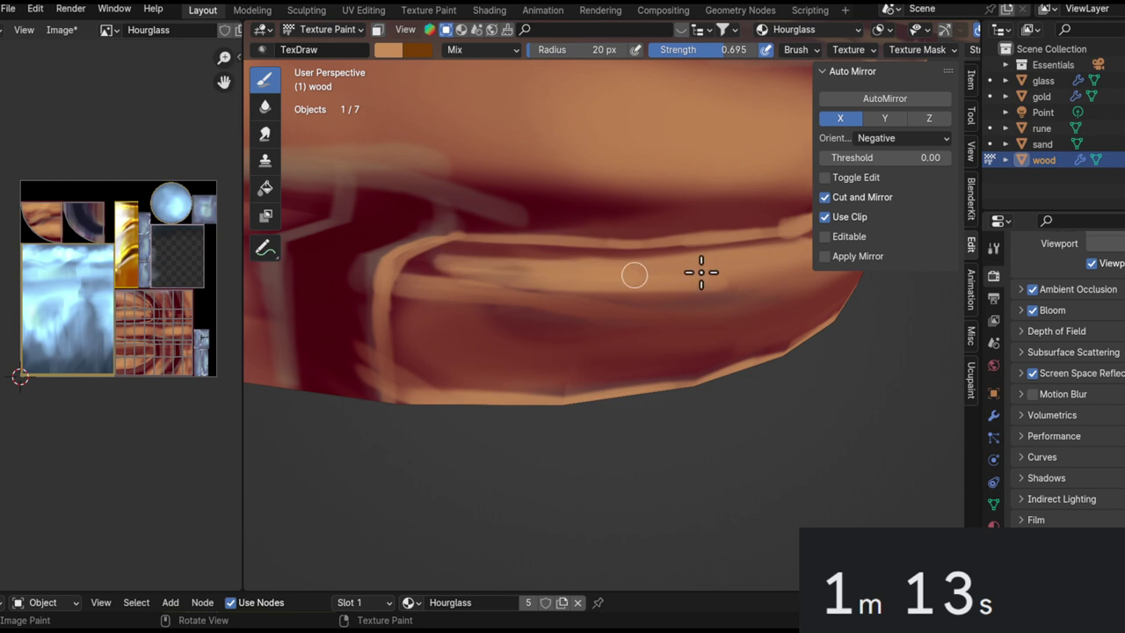
pyautogui.moveTo(702, 272); pyautogui.dragTo(468, 285, button='middle')
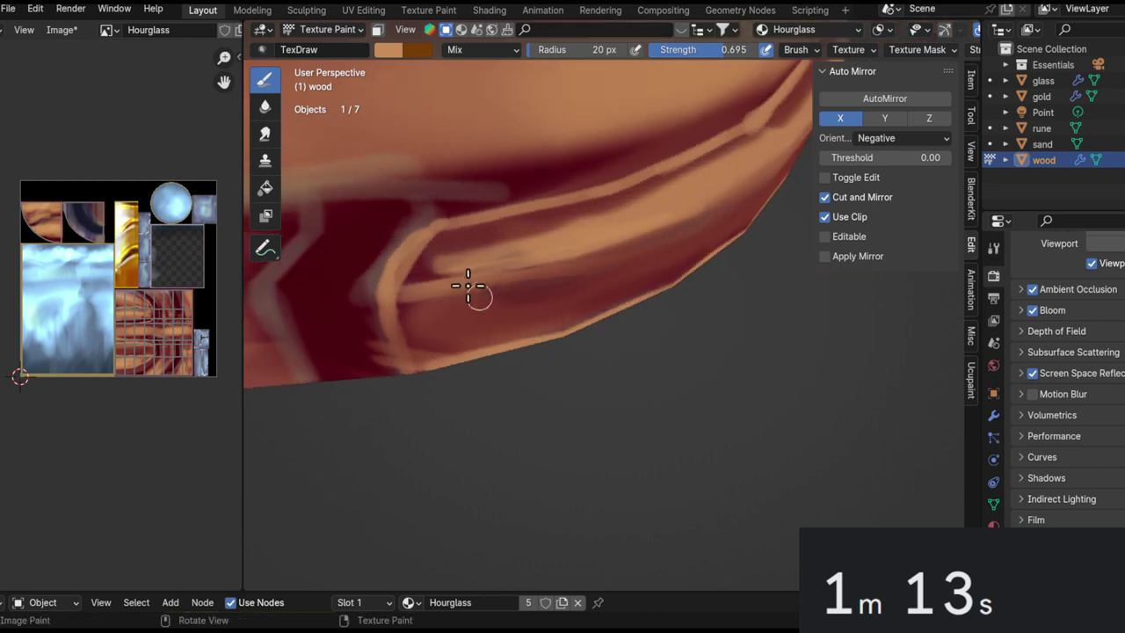
pyautogui.moveTo(667, 192); pyautogui.dragTo(524, 264, button='middle')
pyautogui.scroll(-4, 576, 266)
# Enlarge the brush to 38 px and paint broad light orange grain over the end and face of the bottom tier's plank.
pyautogui.keyDown('ctrl'); pyautogui.keyDown('alt'); pyautogui.moveTo(577, 266); pyautogui.dragTo(613, 221); pyautogui.keyUp('alt'); pyautogui.keyUp('ctrl')
pyautogui.keyDown('alt'); pyautogui.moveTo(546, 284); pyautogui.dragTo(576, 200); pyautogui.keyUp('alt')
pyautogui.moveTo(500, 355)
pyautogui.keyDown('ctrl'); pyautogui.keyDown('alt'); pyautogui.mouseDown()
pyautogui.moveTo(482, 348)
pyautogui.moveTo(548, 246)
pyautogui.moveTo(495, 244)
pyautogui.mouseUp(); pyautogui.keyUp('alt'); pyautogui.keyUp('ctrl')
pyautogui.press('f')
pyautogui.click(506, 243)
pyautogui.moveTo(343, 195)
pyautogui.mouseDown()
pyautogui.moveTo(387, 198)
pyautogui.moveTo(349, 243)
pyautogui.moveTo(431, 206)
pyautogui.moveTo(476, 261)
pyautogui.moveTo(477, 246)
pyautogui.moveTo(695, 266)
pyautogui.moveTo(536, 211)
pyautogui.moveTo(671, 269)
pyautogui.mouseUp()
pyautogui.moveTo(671, 269); pyautogui.dragTo(386, 204, button='middle')
pyautogui.moveTo(386, 204)
pyautogui.mouseDown()
pyautogui.moveTo(660, 246)
pyautogui.moveTo(778, 246)
pyautogui.moveTo(388, 256)
pyautogui.moveTo(413, 482)
pyautogui.mouseUp()
pyautogui.keyDown('alt'); pyautogui.moveTo(595, 324); pyautogui.dragTo(582, 225); pyautogui.keyUp('alt')
pyautogui.keyDown('ctrl'); pyautogui.moveTo(582, 226); pyautogui.dragTo(575, 159, button='middle'); pyautogui.keyUp('ctrl')
pyautogui.keyDown('shift'); pyautogui.moveTo(549, 230); pyautogui.dragTo(528, 338, button='middle'); pyautogui.keyUp('shift')
pyautogui.moveTo(521, 279); pyautogui.dragTo(387, 215, button='middle')
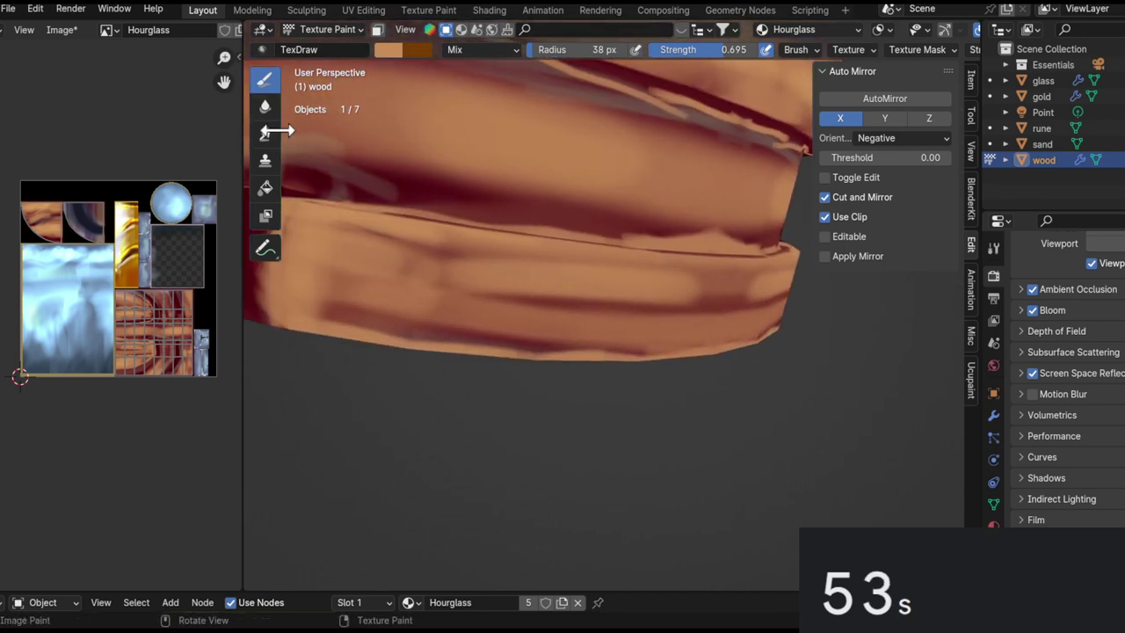
# Blend the painted grain along the bottom tier's front plank with the Smear brush at 82 px radius and 0.607 strength.
pyautogui.click(278, 133)
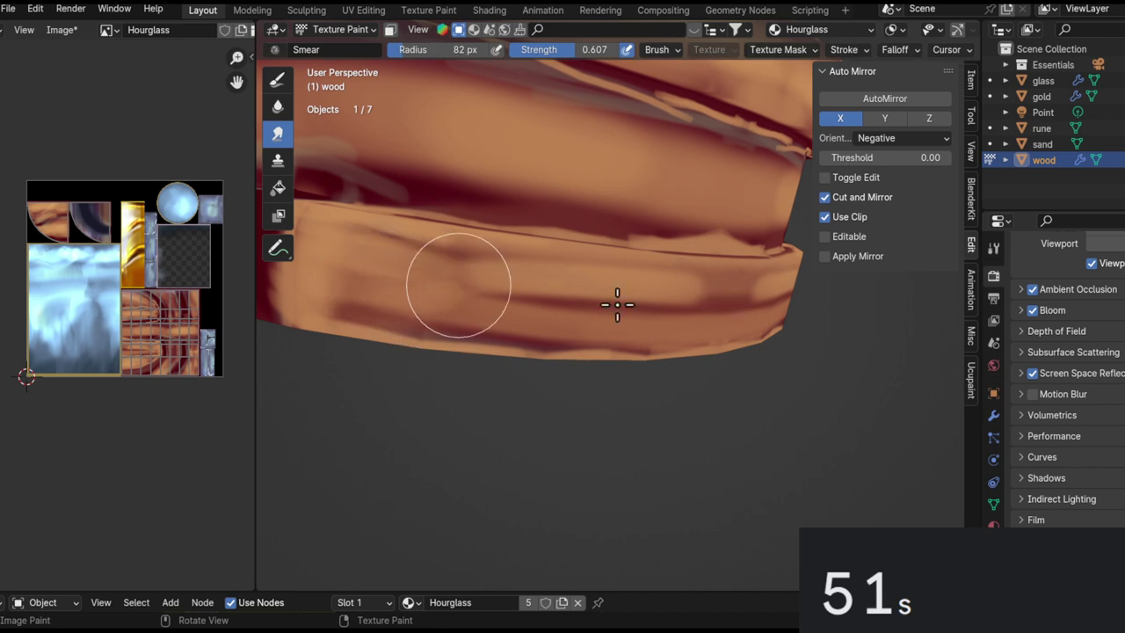
pyautogui.moveTo(640, 318); pyautogui.dragTo(666, 307)
pyautogui.moveTo(656, 321); pyautogui.dragTo(606, 301, button='middle')
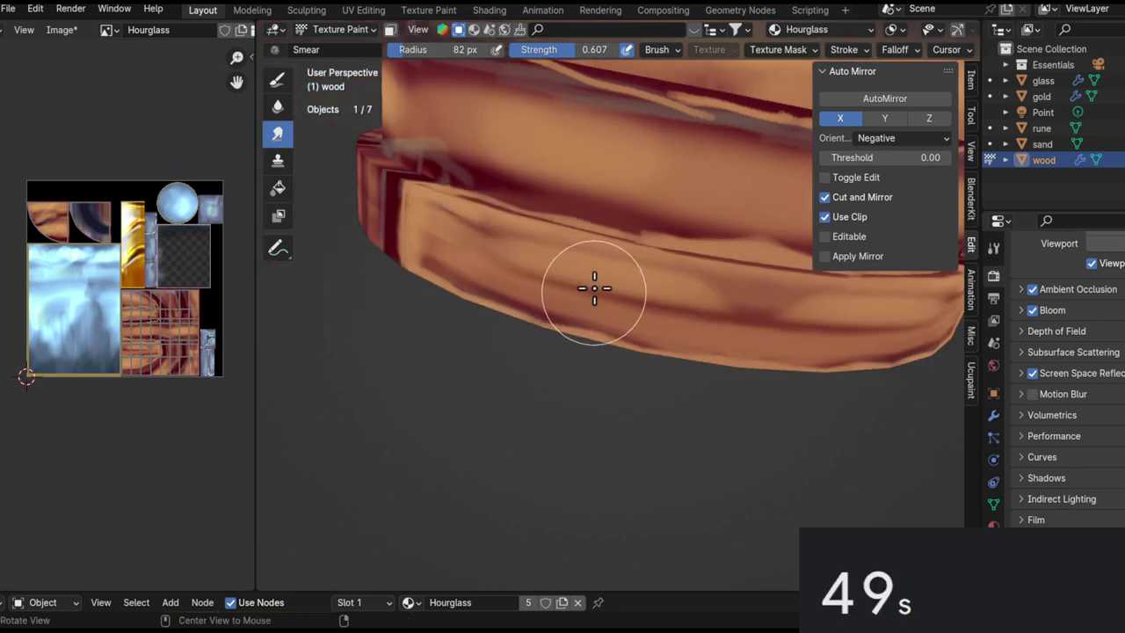
pyautogui.moveTo(808, 312)
pyautogui.mouseDown()
pyautogui.moveTo(620, 314)
pyautogui.moveTo(431, 254)
pyautogui.moveTo(519, 312)
pyautogui.mouseUp()
pyautogui.moveTo(519, 312)
pyautogui.mouseDown(button='middle')
pyautogui.moveTo(603, 255)
pyautogui.moveTo(535, 357)
pyautogui.moveTo(418, 312)
pyautogui.mouseUp(button='middle')
pyautogui.moveTo(390, 339)
pyautogui.mouseDown()
pyautogui.moveTo(464, 356)
pyautogui.moveTo(788, 522)
pyautogui.mouseUp()
pyautogui.keyDown('alt'); pyautogui.moveTo(714, 332); pyautogui.dragTo(729, 493); pyautogui.keyUp('alt')
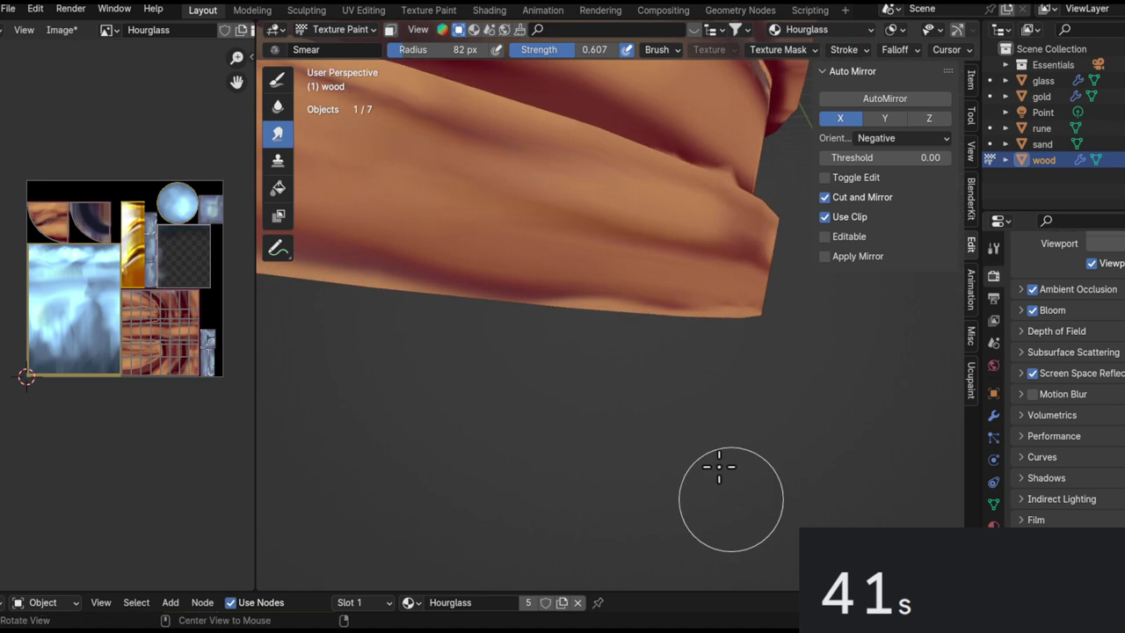
pyautogui.moveTo(532, 298); pyautogui.dragTo(485, 293, button='middle')
pyautogui.keyDown('ctrl'); pyautogui.keyDown('alt'); pyautogui.moveTo(486, 293); pyautogui.dragTo(483, 264); pyautogui.keyUp('alt'); pyautogui.keyUp('ctrl')
pyautogui.moveTo(483, 263)
pyautogui.keyDown('alt'); pyautogui.mouseDown()
pyautogui.moveTo(417, 266)
pyautogui.moveTo(618, 287)
pyautogui.mouseUp(); pyautogui.keyUp('alt')
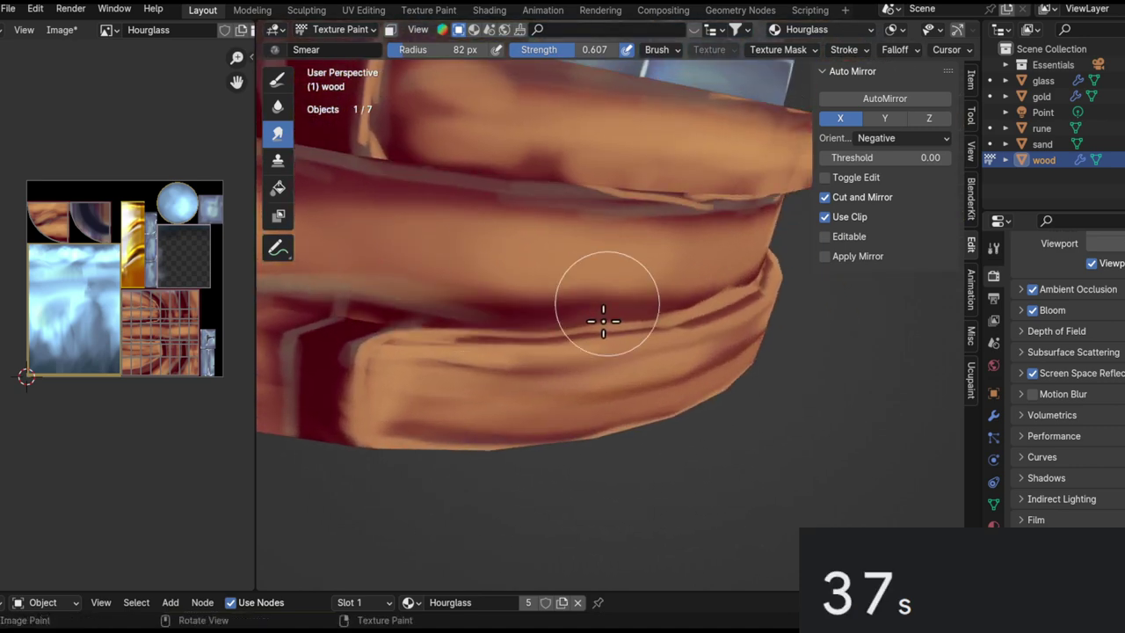
# Blend the light grain over the next plank face of the bottom tier with the Smear brush at 82 px radius and 0.607 strength.
pyautogui.moveTo(518, 319)
pyautogui.mouseDown(button='middle')
pyautogui.moveTo(711, 339)
pyautogui.moveTo(640, 328)
pyautogui.mouseUp(button='middle')
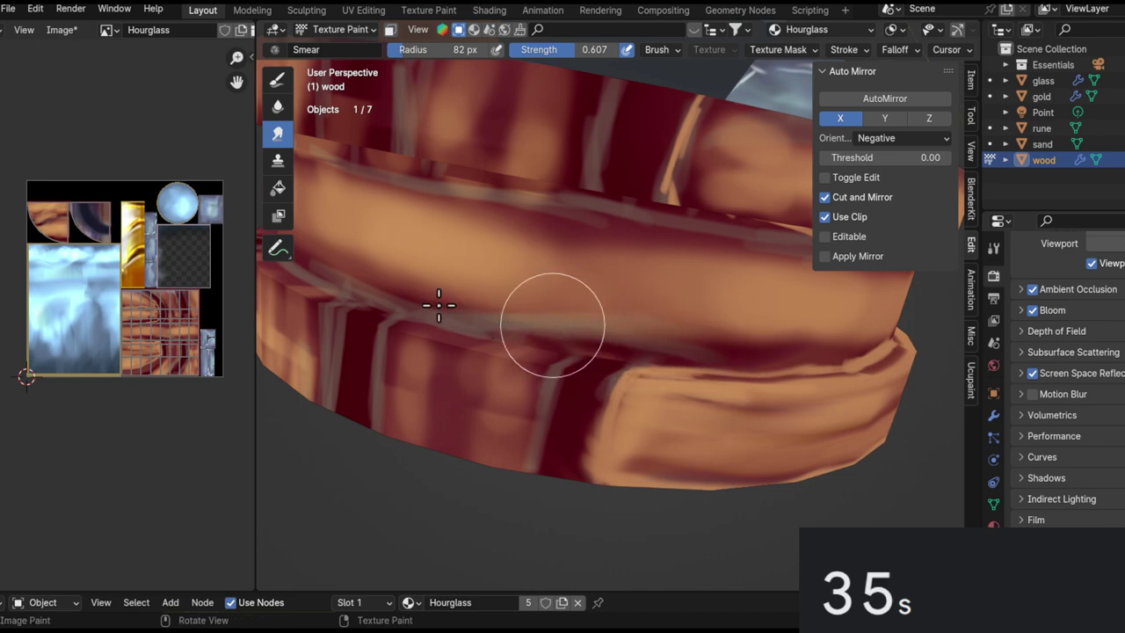
pyautogui.moveTo(548, 347)
pyautogui.mouseDown(button='middle')
pyautogui.moveTo(407, 334)
pyautogui.moveTo(695, 394)
pyautogui.moveTo(701, 340)
pyautogui.mouseUp(button='middle')
pyautogui.scroll(-4, 507, 322)
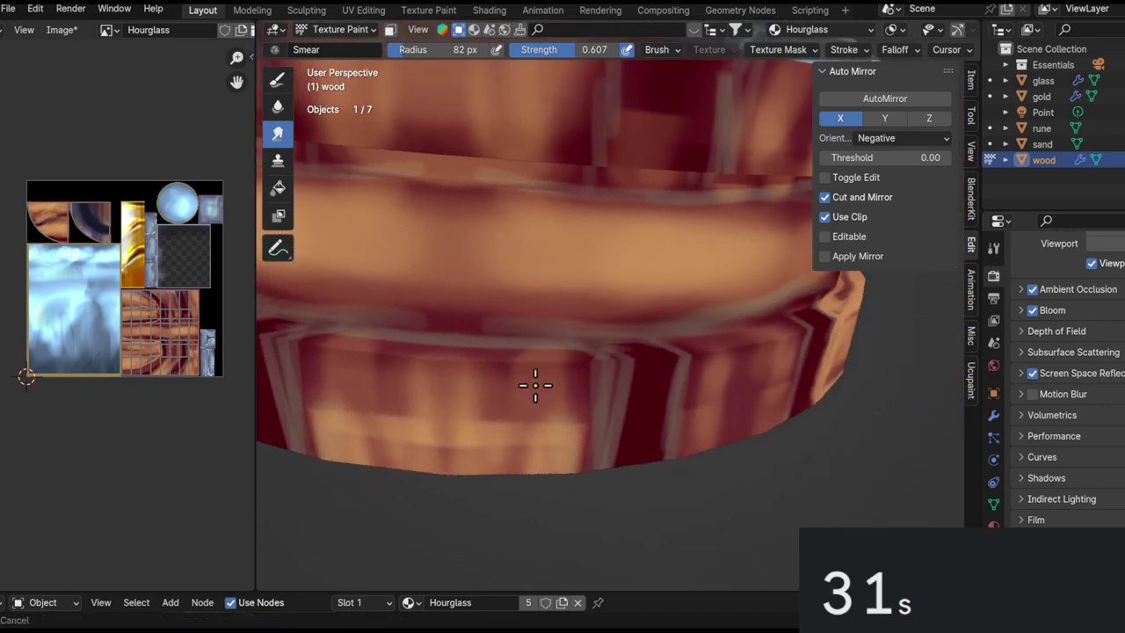
pyautogui.scroll(6, 559, 336)
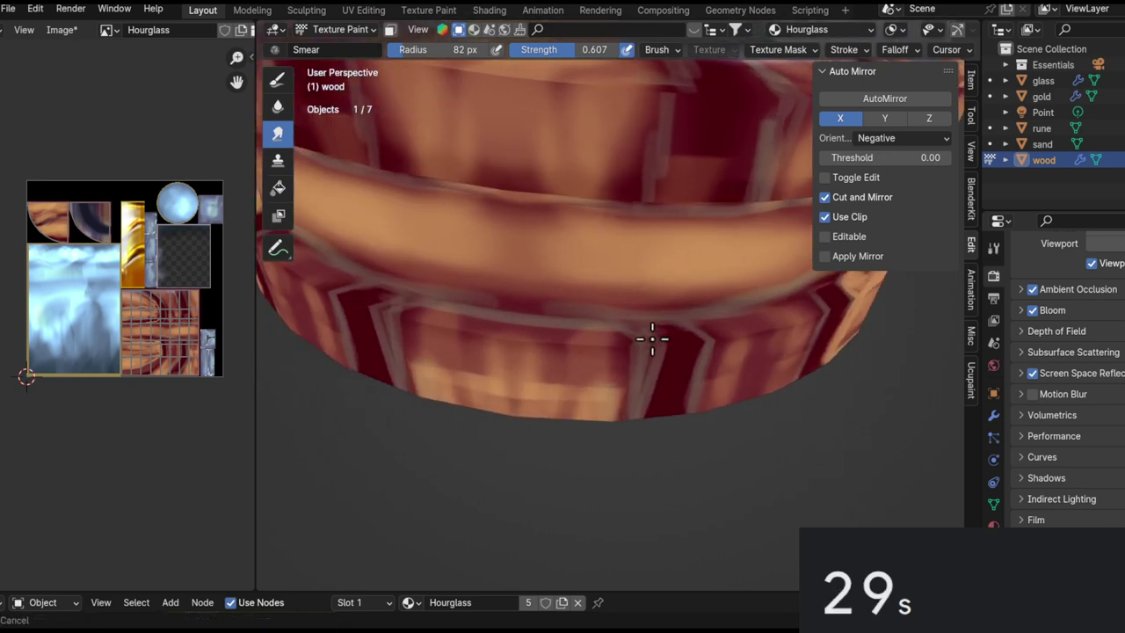
pyautogui.moveTo(541, 318); pyautogui.dragTo(534, 393, button='middle')
pyautogui.moveTo(647, 423)
pyautogui.mouseDown()
pyautogui.moveTo(662, 439)
pyautogui.moveTo(630, 410)
pyautogui.mouseUp()
pyautogui.moveTo(629, 413); pyautogui.dragTo(678, 341, button='middle')
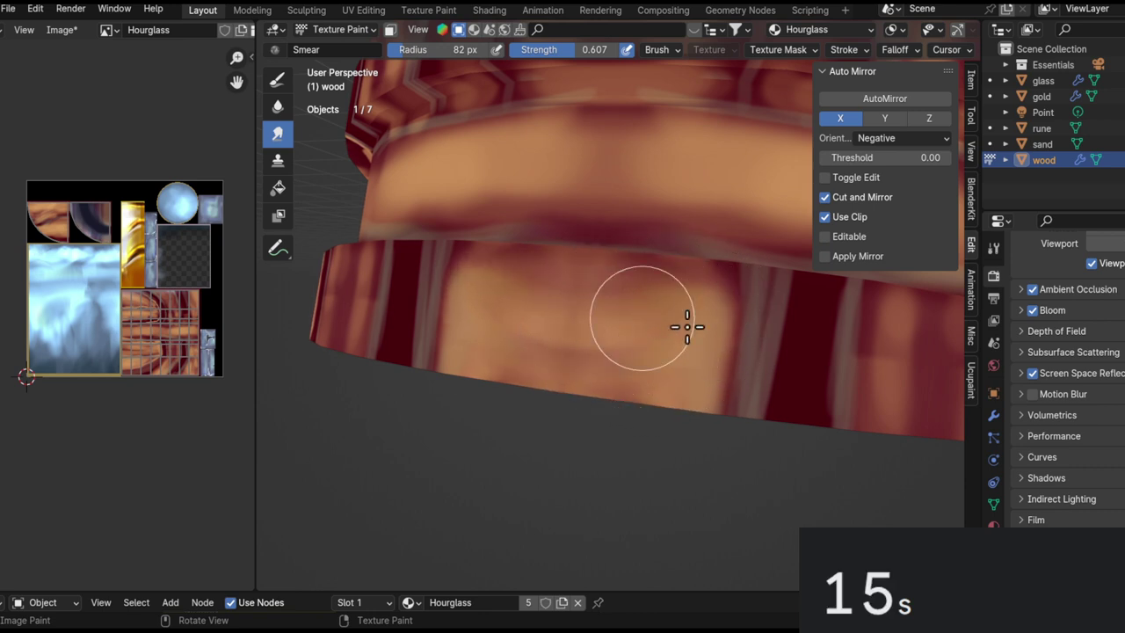
# Check the remaining side planks and underside of the bottom tier and smear a short stroke of grain on the wood.
pyautogui.moveTo(667, 308)
pyautogui.mouseDown(button='middle')
pyautogui.moveTo(568, 522)
pyautogui.moveTo(431, 321)
pyautogui.moveTo(517, 249)
pyautogui.moveTo(536, 318)
pyautogui.moveTo(431, 326)
pyautogui.mouseUp(button='middle')
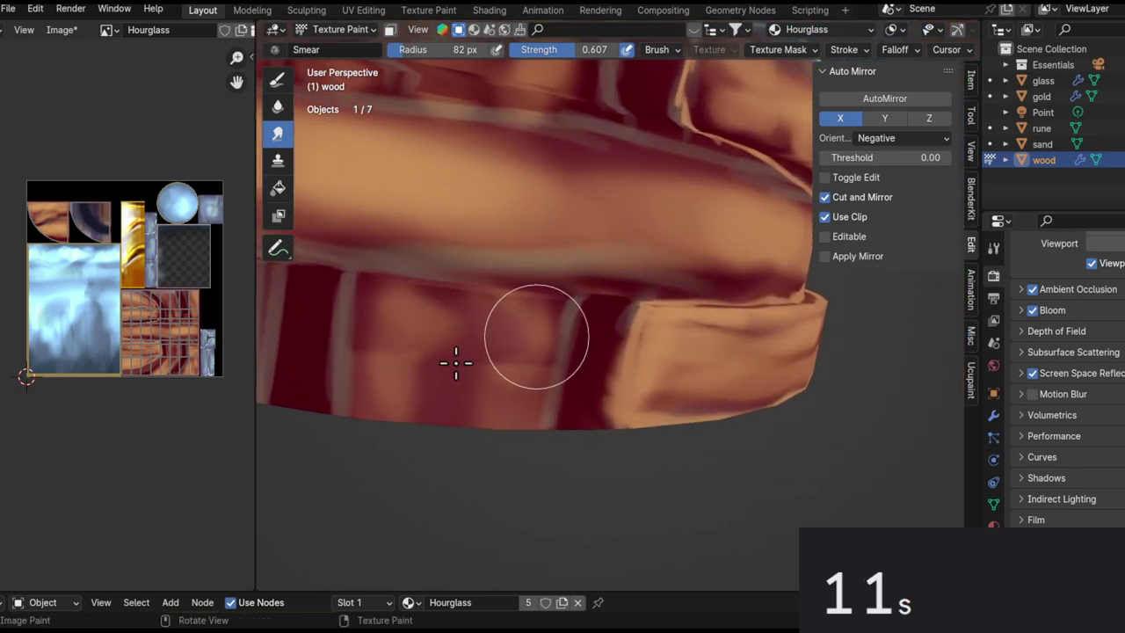
pyautogui.moveTo(452, 366)
pyautogui.mouseDown(button='middle')
pyautogui.moveTo(467, 294)
pyautogui.moveTo(432, 313)
pyautogui.mouseUp(button='middle')
pyautogui.moveTo(559, 325); pyautogui.dragTo(471, 375, button='middle')
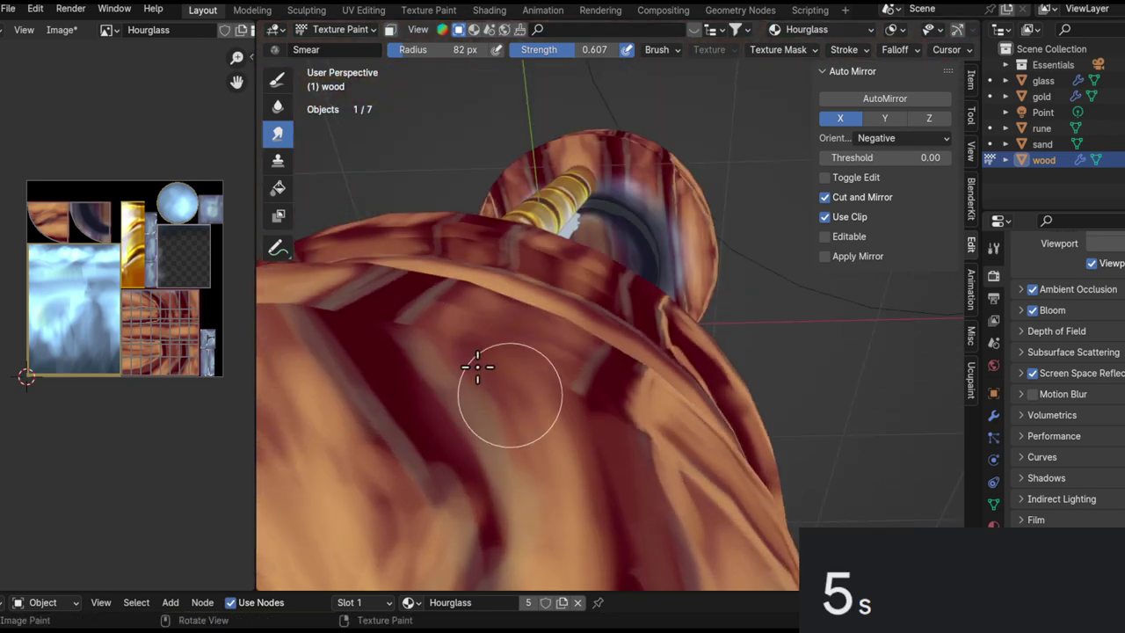
pyautogui.moveTo(511, 331); pyautogui.dragTo(421, 301, button='middle')
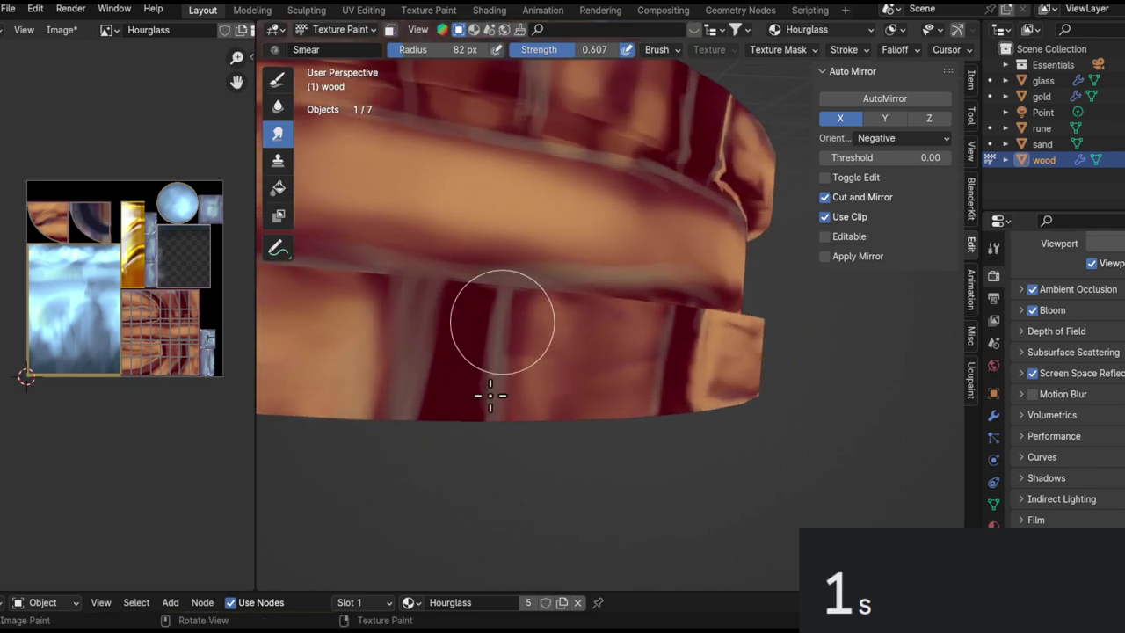
pyautogui.moveTo(491, 395); pyautogui.dragTo(533, 257, button='middle')
pyautogui.moveTo(412, 406)
pyautogui.mouseDown()
pyautogui.moveTo(489, 410)
pyautogui.moveTo(414, 428)
pyautogui.moveTo(402, 484)
pyautogui.moveTo(394, 437)
pyautogui.mouseUp()
# Return the wood object to Object Mode and save the file.
pyautogui.keyDown('ctrl'); pyautogui.moveTo(395, 437); pyautogui.dragTo(439, 615, button='middle'); pyautogui.keyUp('ctrl')
pyautogui.keyDown('ctrl'); pyautogui.moveTo(446, 422); pyautogui.dragTo(431, 505, button='middle'); pyautogui.keyUp('ctrl')
pyautogui.moveTo(407, 464); pyautogui.dragTo(531, 446, button='middle')
pyautogui.hotkey('ctrl', 'Tab')
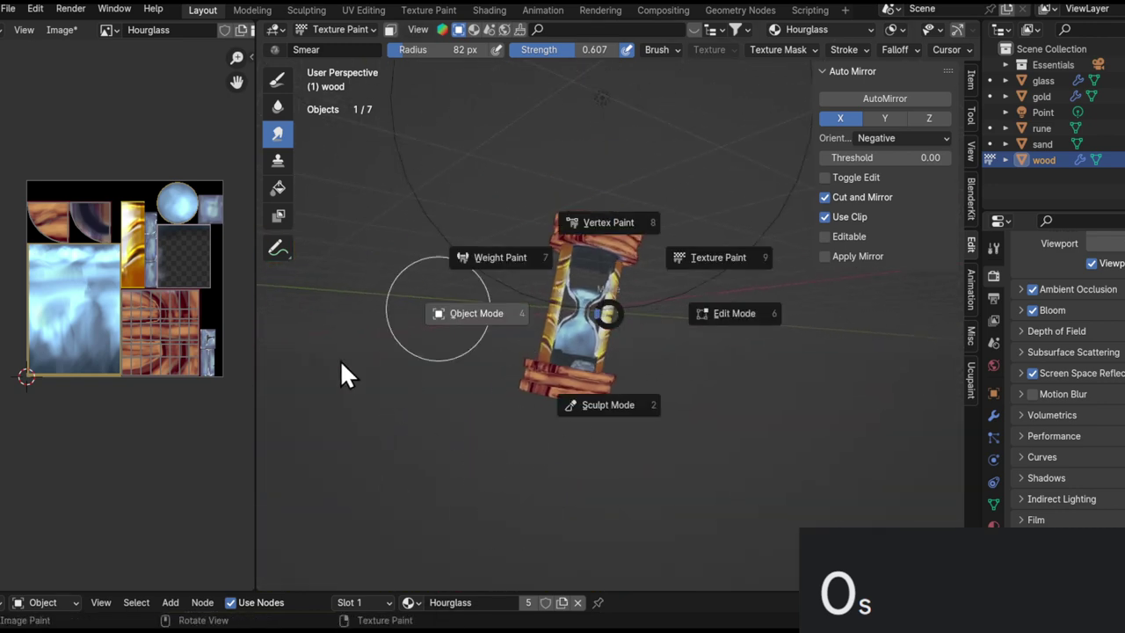
pyautogui.click(380, 326)
pyautogui.moveTo(585, 408); pyautogui.dragTo(682, 336, button='middle')
pyautogui.hotkey('ctrl', 's')
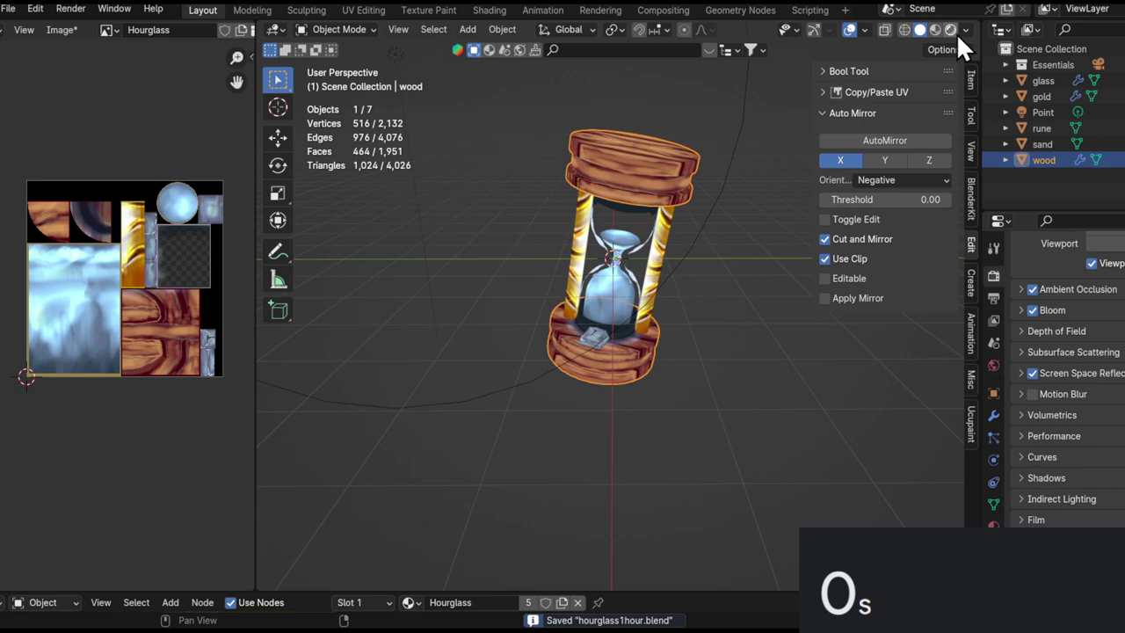
# Show the hourglass in rendered shading through the camera, with the overlays and sidebar hidden.
pyautogui.click(950, 30)
pyautogui.press('`')
pyautogui.click(380, 506)
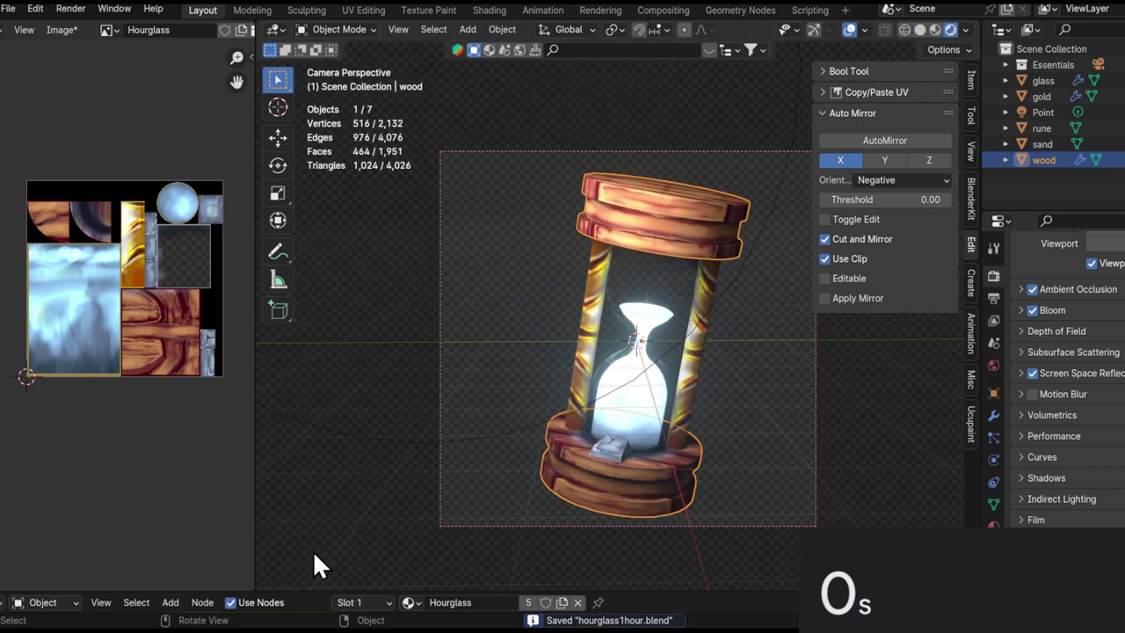
pyautogui.hotkey('shift', 'alt', 'z')
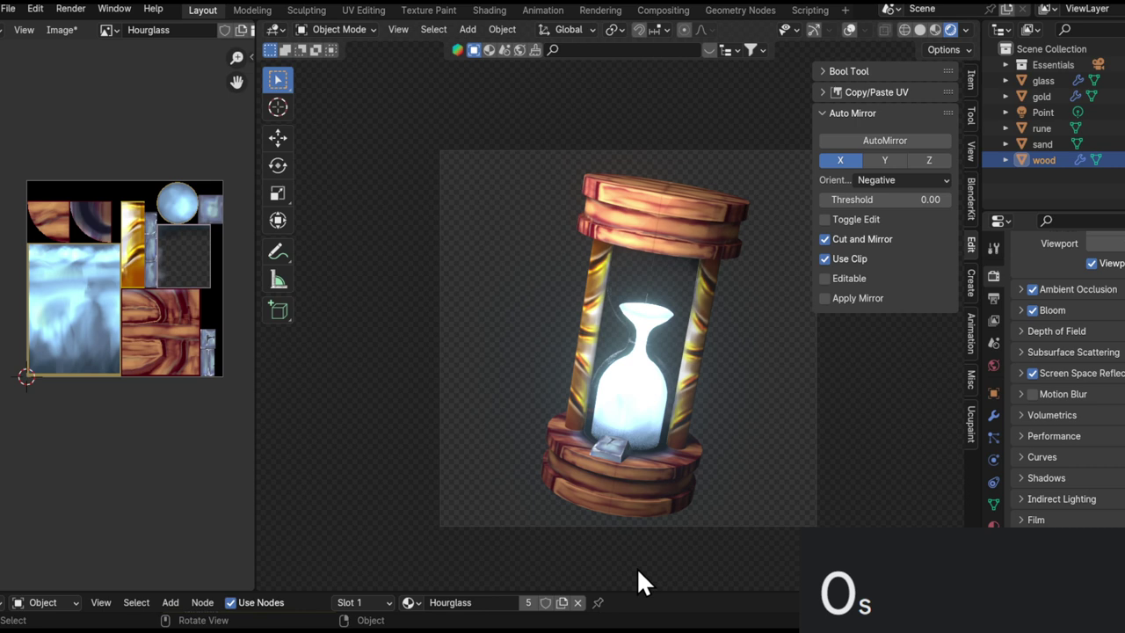
pyautogui.press('m')
pyautogui.press('n')
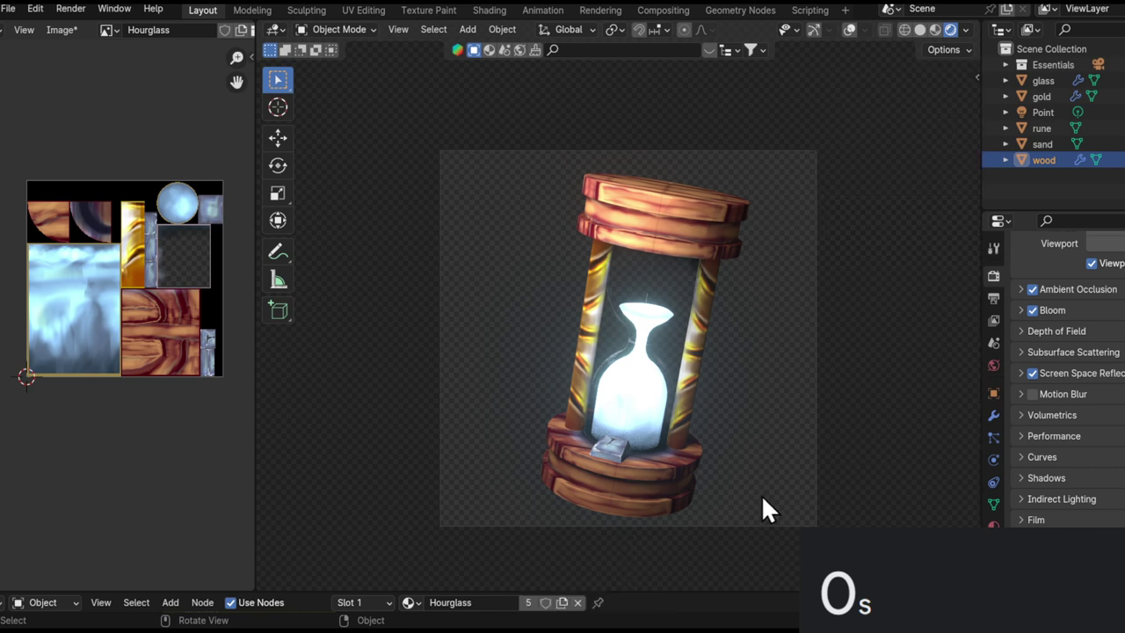
# Select the glass, gold, rune, sand and wood parts, re-pose them together with a slight Trackball rotation, and deselect everything.
pyautogui.keyDown('shift'); pyautogui.moveTo(761, 494); pyautogui.dragTo(557, 326, button='middle'); pyautogui.keyUp('shift')
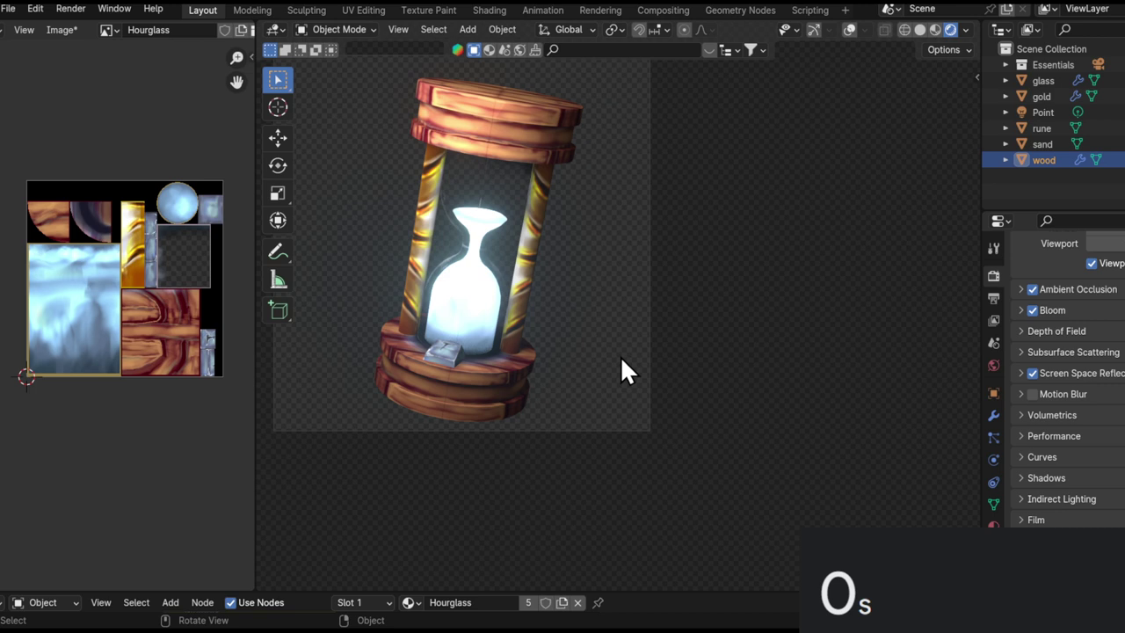
pyautogui.keyDown('shift'); pyautogui.moveTo(617, 262); pyautogui.dragTo(687, 332, button='middle'); pyautogui.keyUp('shift')
pyautogui.moveTo(635, 149); pyautogui.dragTo(474, 430)
pyautogui.press('r')
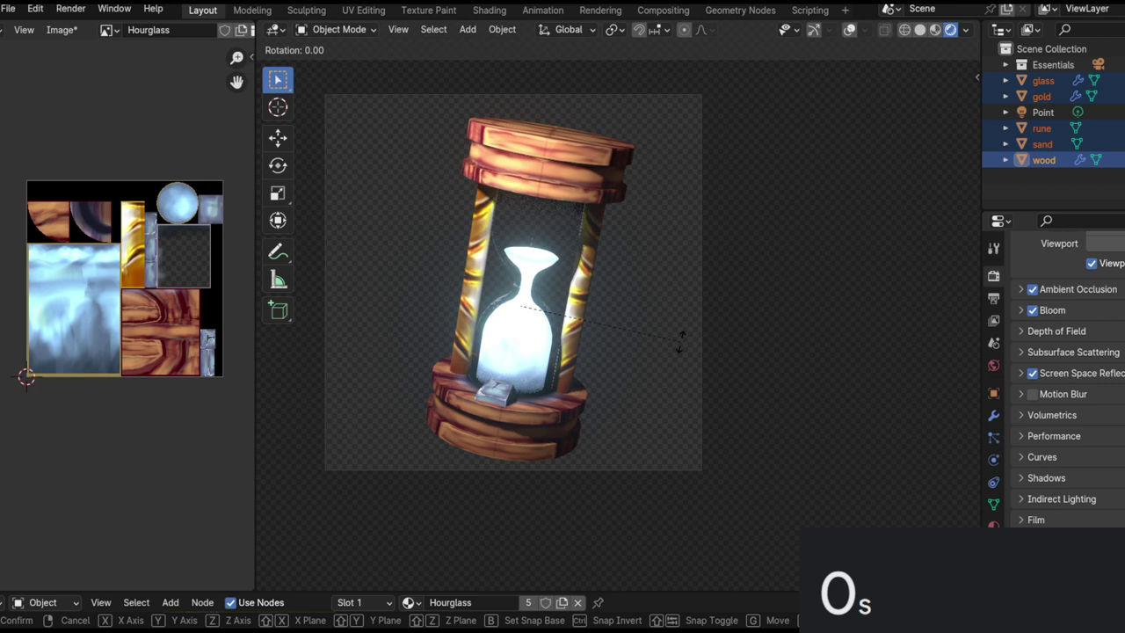
pyautogui.press('r')
pyautogui.click(671, 328)
pyautogui.press('r')
pyautogui.press('r')
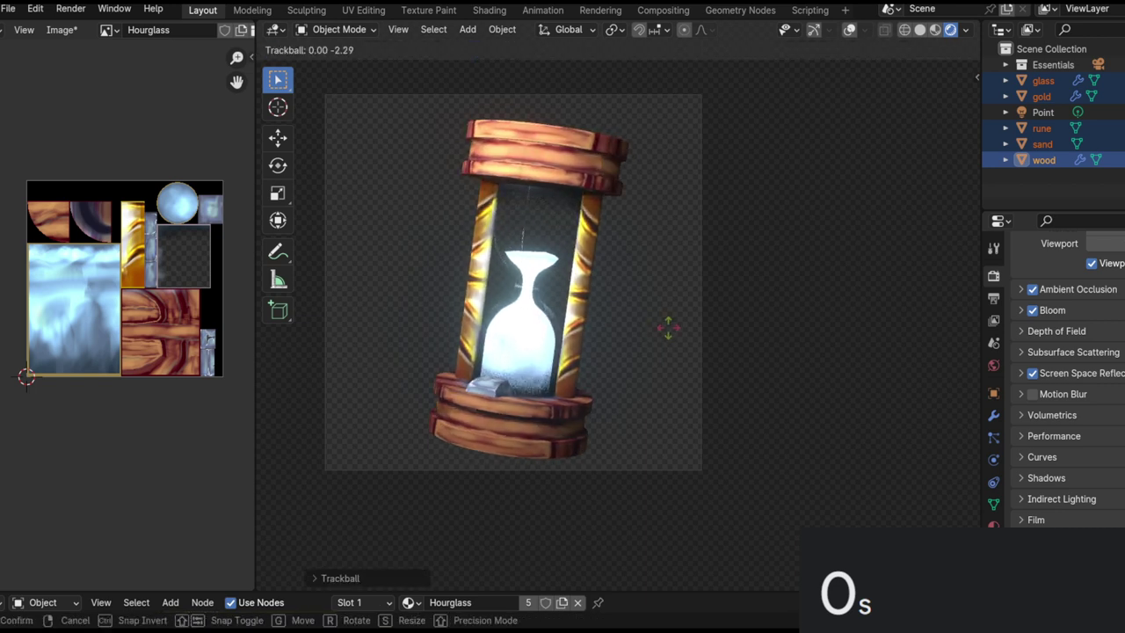
pyautogui.rightClick(616, 433)
pyautogui.click(616, 433)
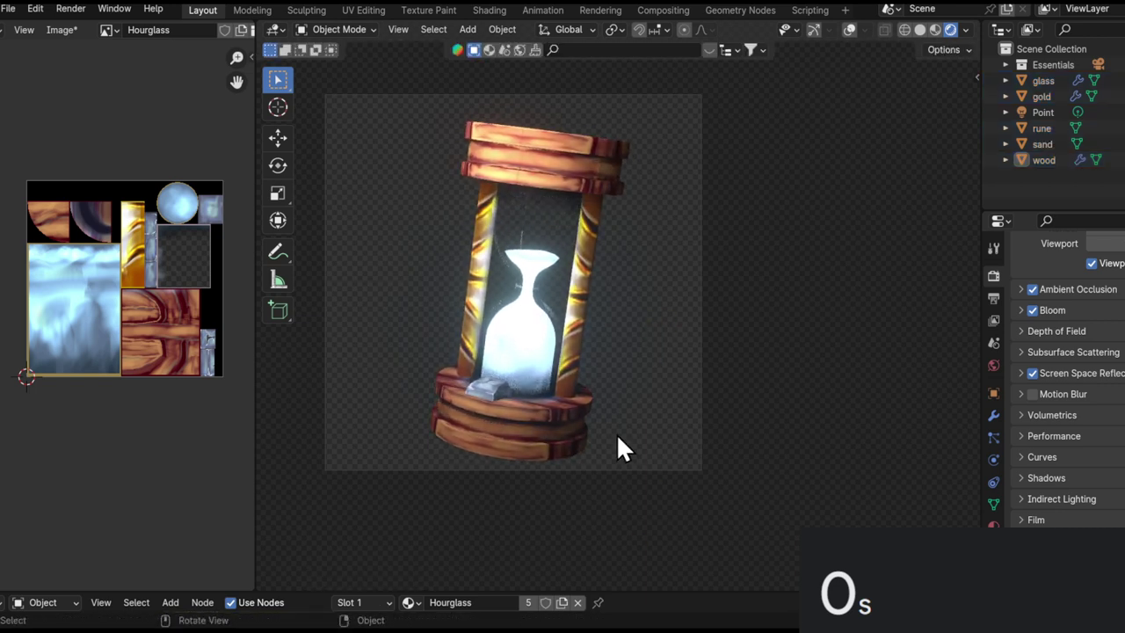